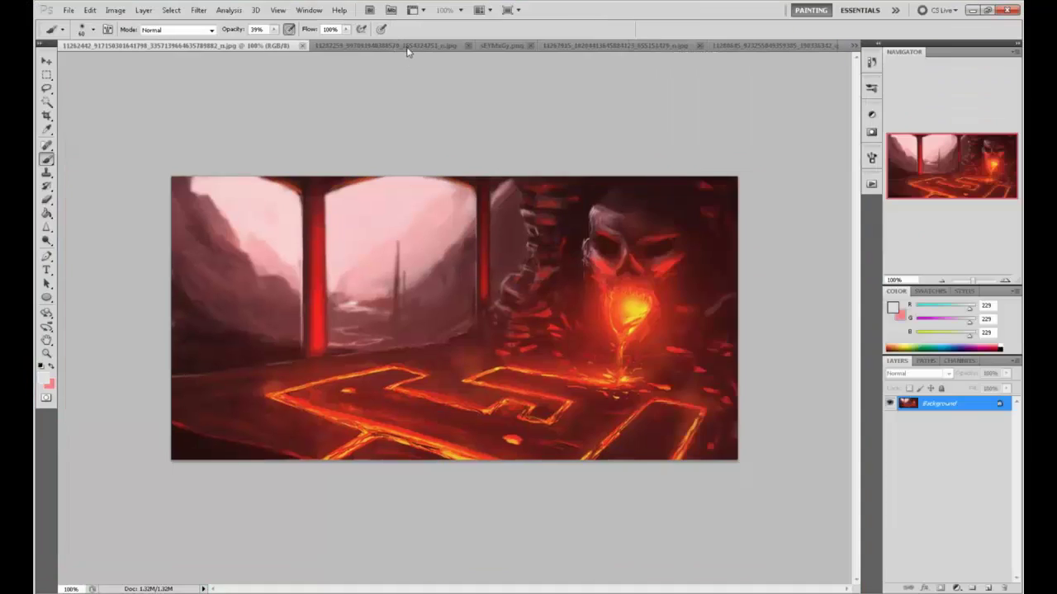
# In the two-warriors battlefield painting, set the foreground colour to pure red (255, 0, 0) and add a new layer above Background
pyautogui.click(413, 47)
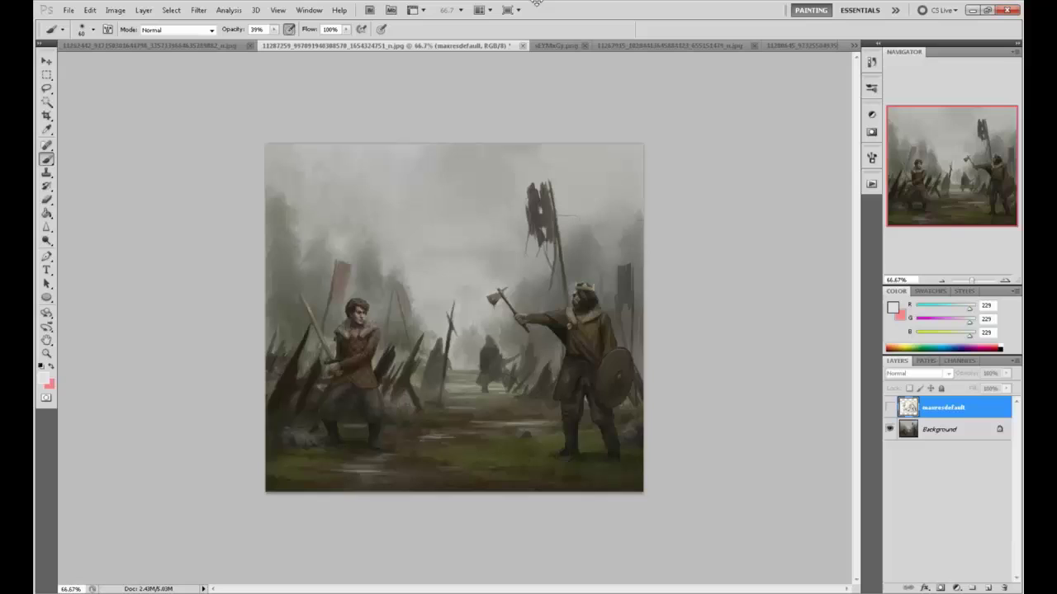
pyautogui.click(966, 436)
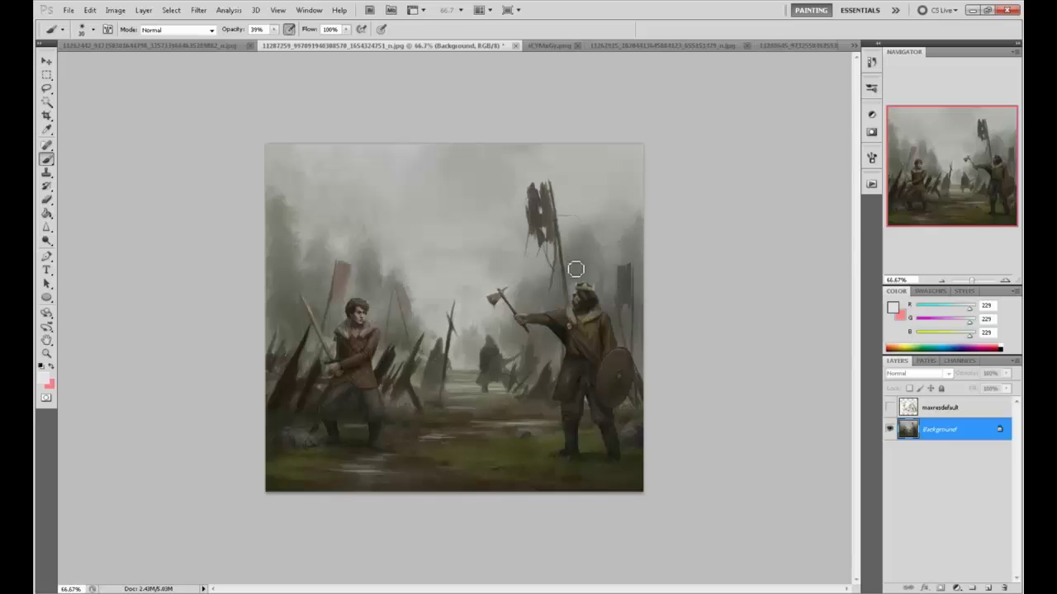
pyautogui.click(891, 309)
pyautogui.moveTo(764, 275); pyautogui.dragTo(853, 242)
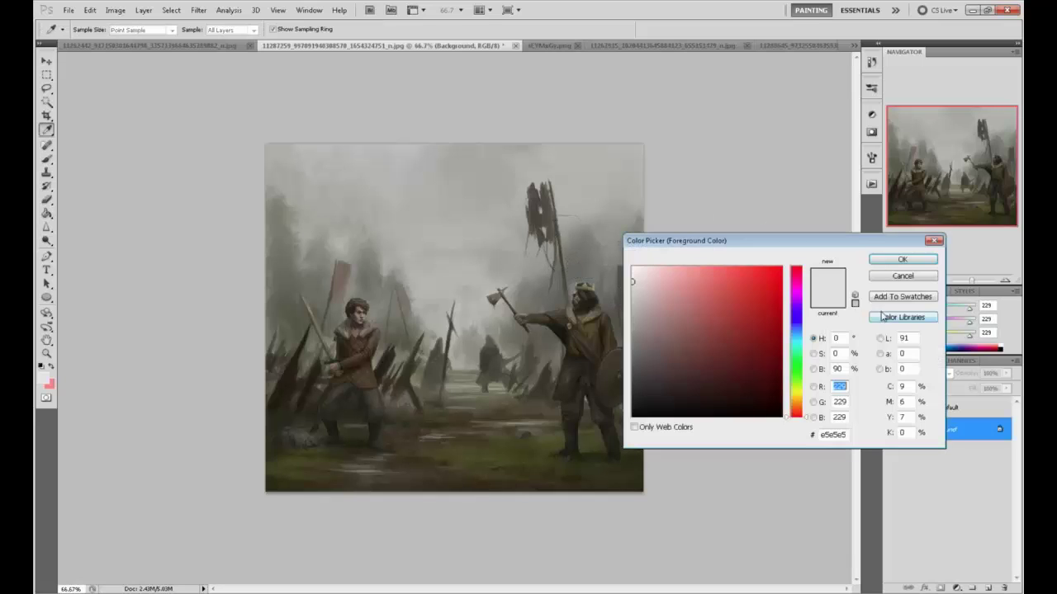
pyautogui.click(903, 259)
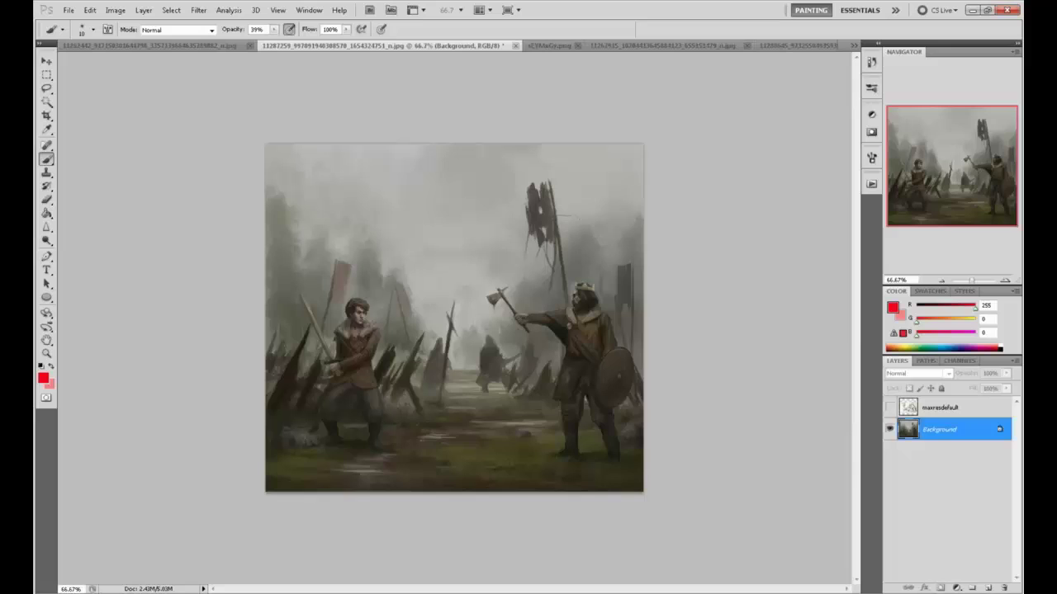
pyautogui.click(988, 588)
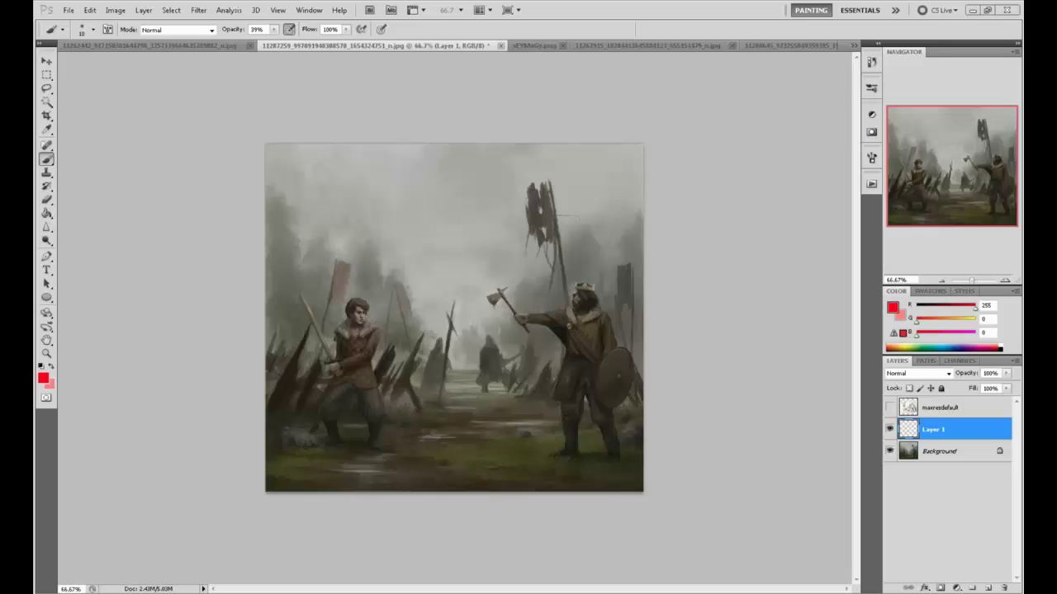
pyautogui.click(931, 593)
pyautogui.rightClick(931, 541)
pyautogui.click(934, 532)
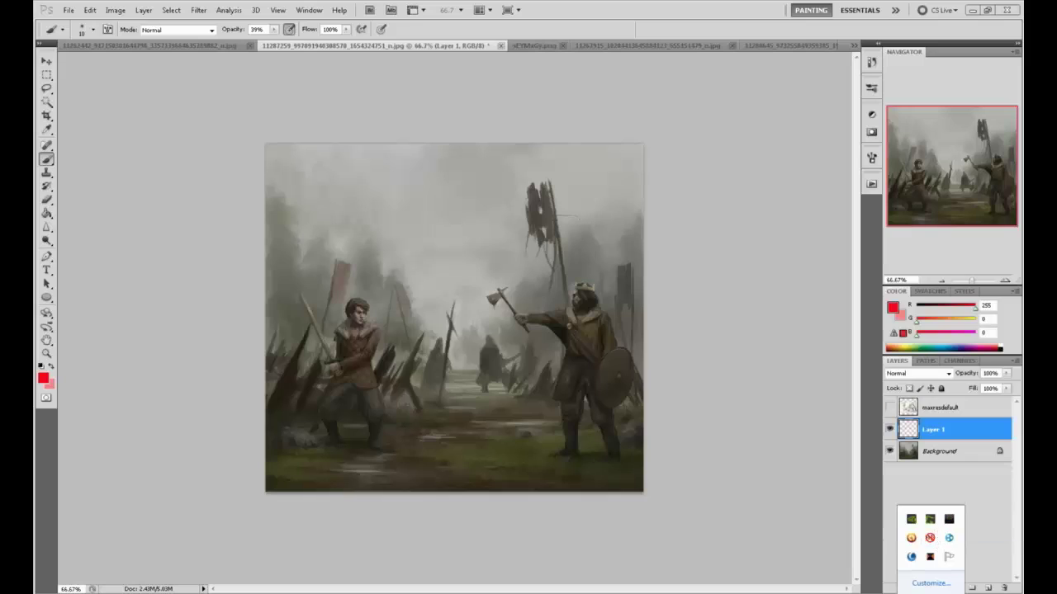
pyautogui.press('Escape')
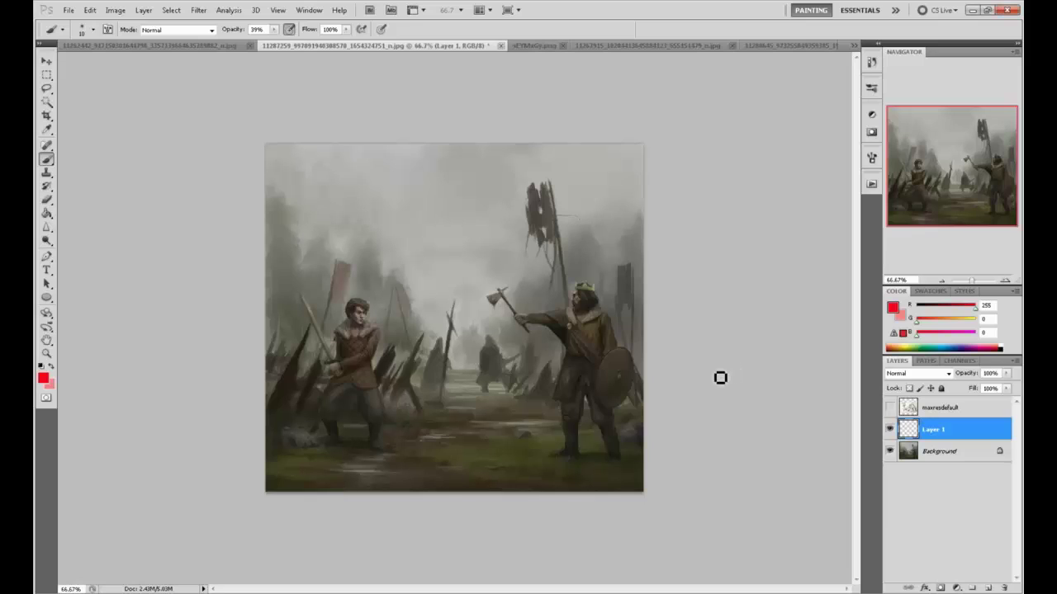
# Mark the two warriors and the ground level with red brush strokes on the new layer, and undo them
pyautogui.click(665, 376)
pyautogui.keyDown('shift'); pyautogui.click(269, 424); pyautogui.keyUp('shift')
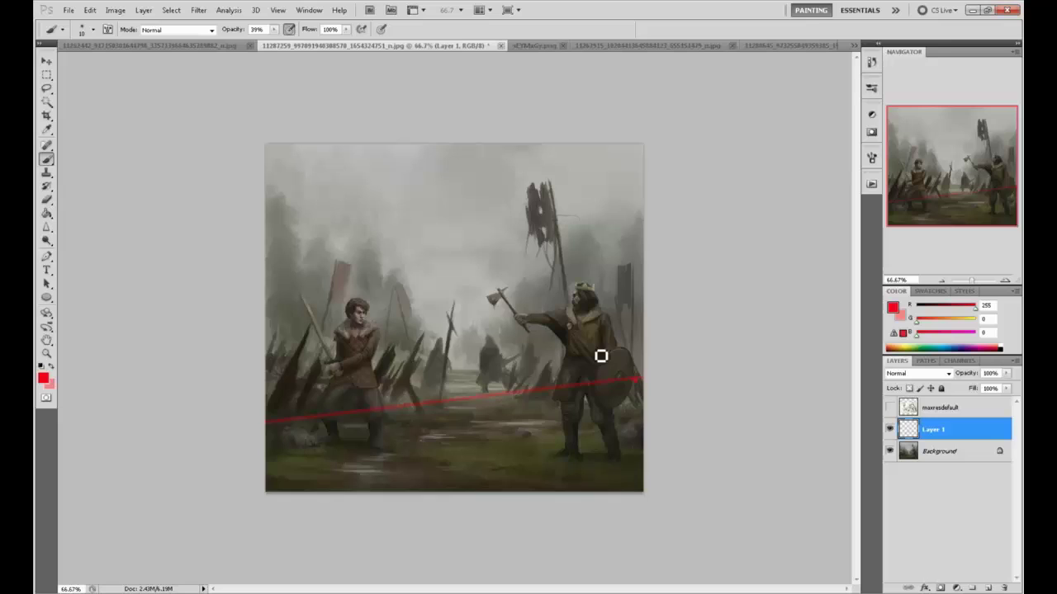
pyautogui.moveTo(577, 297)
pyautogui.mouseDown()
pyautogui.moveTo(601, 304)
pyautogui.moveTo(560, 432)
pyautogui.mouseUp()
pyautogui.moveTo(373, 317); pyautogui.dragTo(338, 430)
pyautogui.moveTo(366, 383); pyautogui.dragTo(391, 433)
pyautogui.moveTo(708, 362); pyautogui.dragTo(261, 428)
pyautogui.hotkey('ctrl', 'alt', 'z')
pyautogui.hotkey('ctrl', 'alt', 'z')
pyautogui.hotkey('ctrl', 'alt', 'z')
pyautogui.hotkey('ctrl', 'alt', 'z')
pyautogui.hotkey('ctrl', 'alt', 'z')
pyautogui.hotkey('ctrl', 'alt', 'z')
pyautogui.hotkey('ctrl', 'alt', 'z')
pyautogui.hotkey('ctrl', 'alt', 'z')
pyautogui.hotkey('ctrl', 'alt', 'z')
pyautogui.hotkey('ctrl', 'alt', 'z')
pyautogui.hotkey('ctrl', 'alt', 'z')
# Show the maxresdefault sketch layer and add a new layer above it
pyautogui.click(889, 407)
pyautogui.click(928, 410)
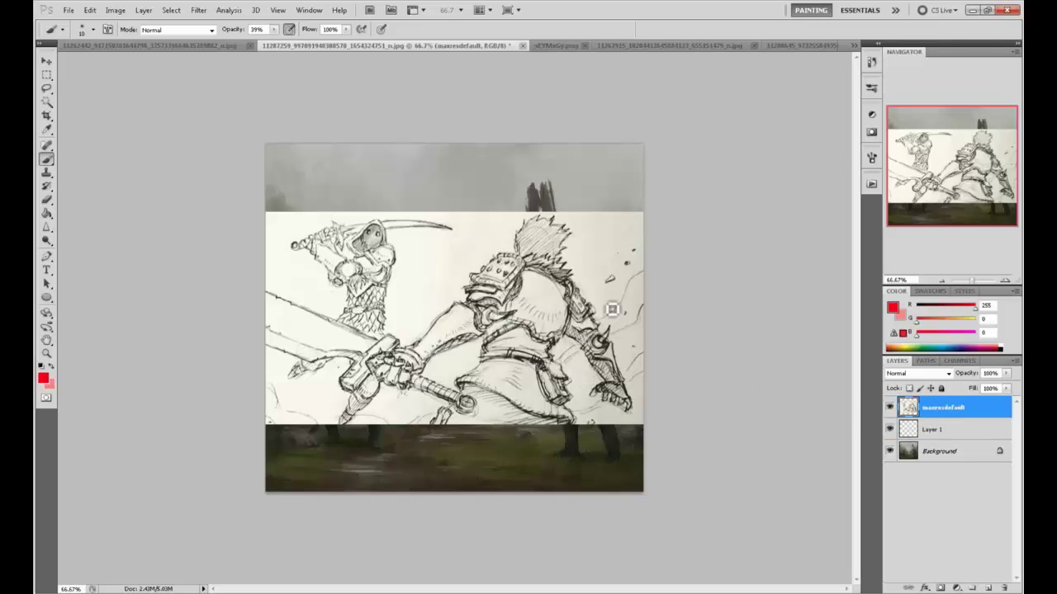
pyautogui.click(987, 587)
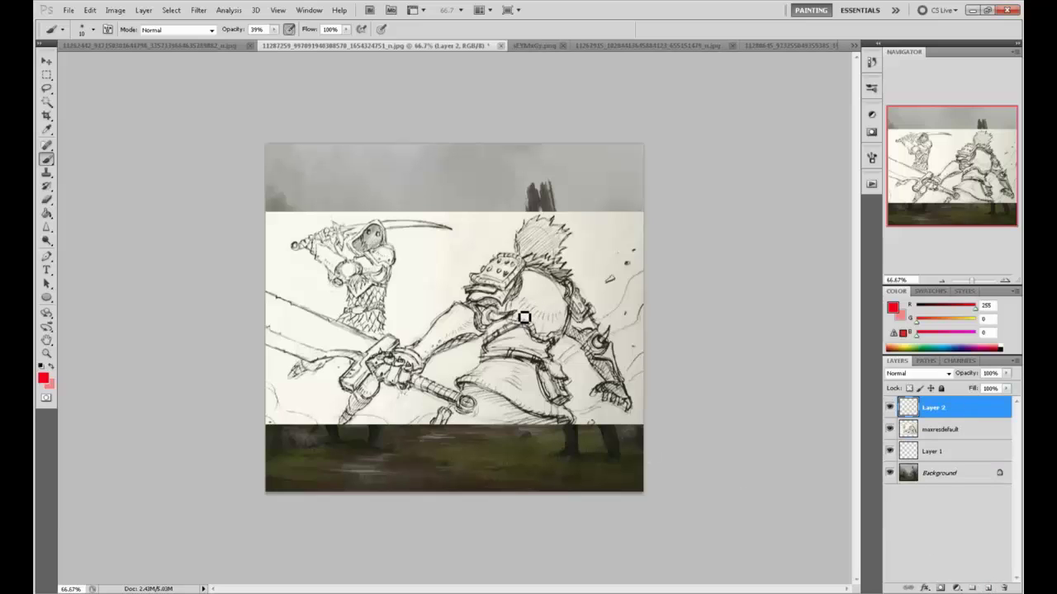
# Draw a red slanted line across the sketch and a scribbled circle at the large warrior's waist, undoing the extra box strokes
pyautogui.keyDown('shift'); pyautogui.click(676, 363); pyautogui.keyUp('shift')
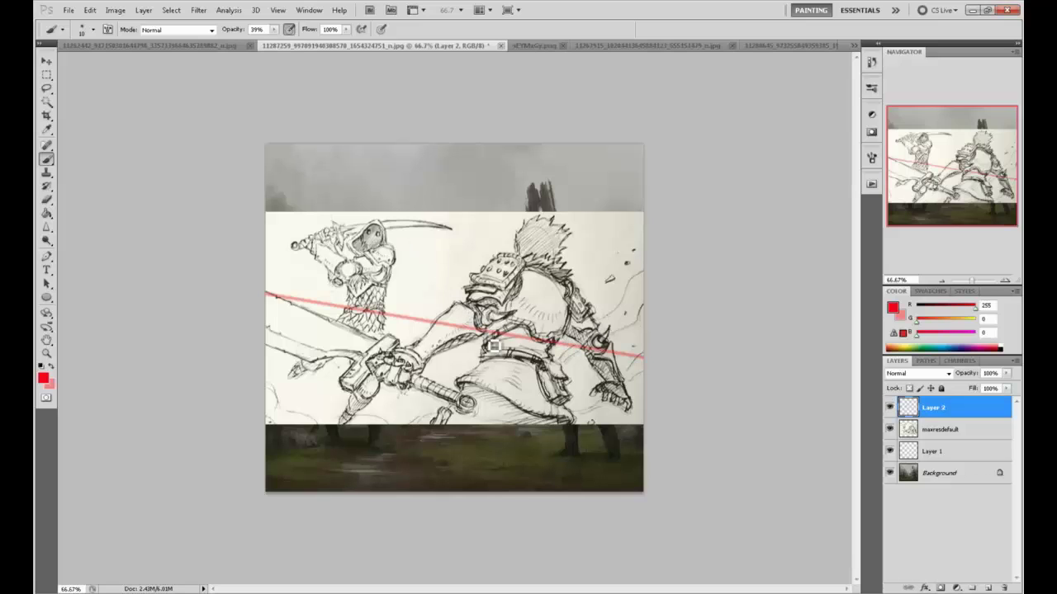
pyautogui.moveTo(524, 354)
pyautogui.mouseDown()
pyautogui.moveTo(548, 336)
pyautogui.moveTo(531, 354)
pyautogui.mouseUp()
pyautogui.moveTo(388, 260)
pyautogui.mouseDown()
pyautogui.moveTo(489, 250)
pyautogui.moveTo(414, 348)
pyautogui.moveTo(372, 334)
pyautogui.moveTo(478, 348)
pyautogui.moveTo(419, 247)
pyautogui.moveTo(362, 335)
pyautogui.moveTo(484, 346)
pyautogui.moveTo(486, 276)
pyautogui.moveTo(394, 254)
pyautogui.moveTo(383, 324)
pyautogui.moveTo(491, 354)
pyautogui.moveTo(490, 272)
pyautogui.moveTo(363, 273)
pyautogui.moveTo(374, 326)
pyautogui.moveTo(460, 333)
pyautogui.mouseUp()
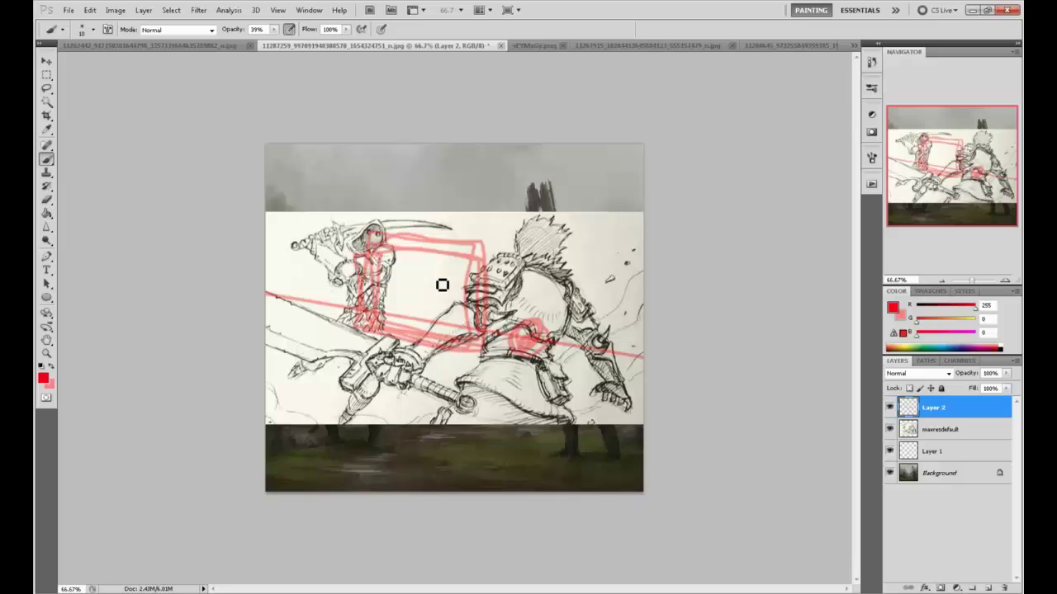
pyautogui.hotkey('ctrl', 'z')
pyautogui.moveTo(444, 295)
pyautogui.mouseDown()
pyautogui.moveTo(390, 360)
pyautogui.moveTo(407, 256)
pyautogui.moveTo(507, 304)
pyautogui.moveTo(490, 367)
pyautogui.mouseUp()
pyautogui.hotkey('ctrl', 'z')
pyautogui.keyDown('shift'); pyautogui.click(634, 357); pyautogui.keyUp('shift')
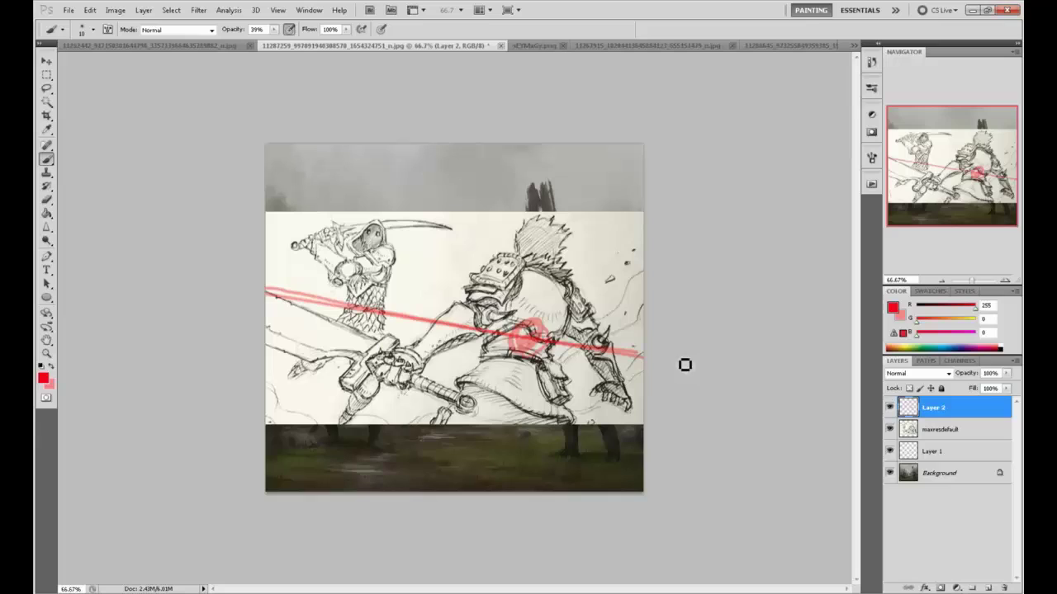
pyautogui.hotkey('ctrl', 'z')
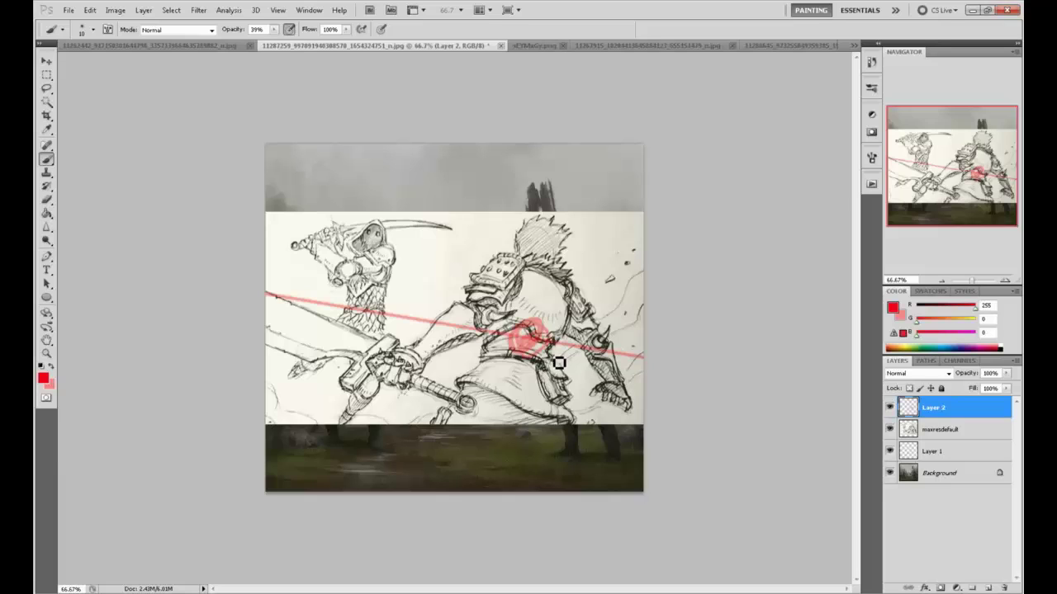
# Compare the sketch with the painting by toggling the visibility of Layer 2 and the maxresdefault layer
pyautogui.click(889, 408)
pyautogui.click(889, 408)
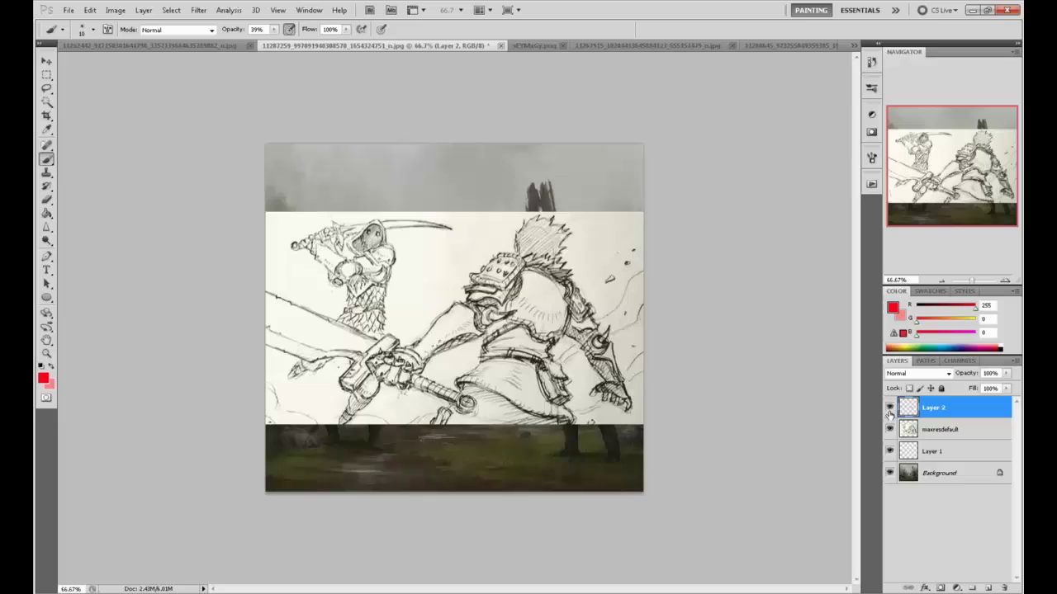
pyautogui.click(889, 429)
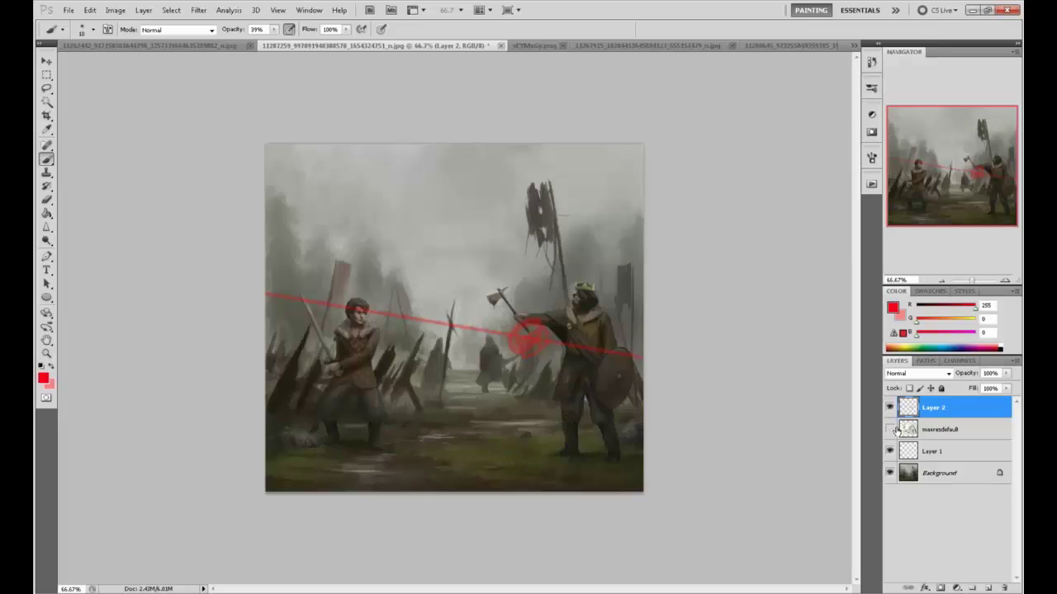
pyautogui.click(889, 429)
pyautogui.click(889, 407)
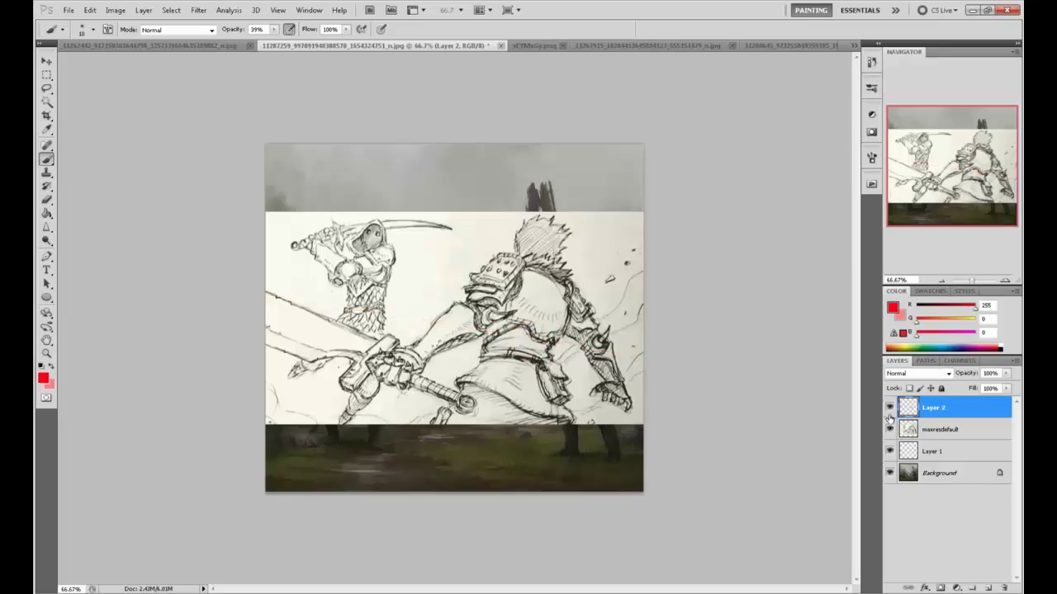
pyautogui.click(889, 407)
pyautogui.click(889, 429)
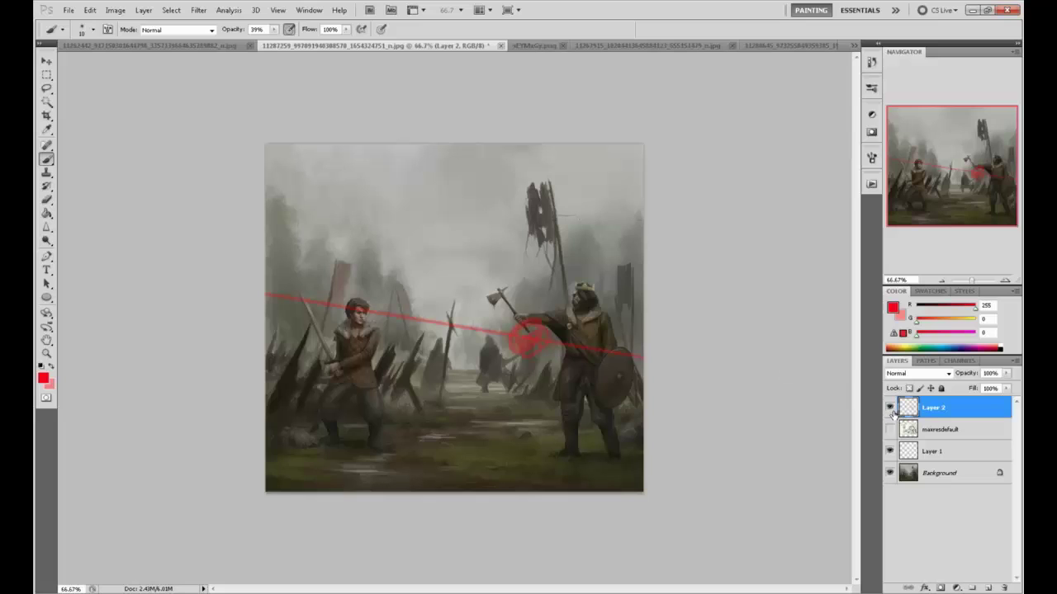
pyautogui.click(889, 428)
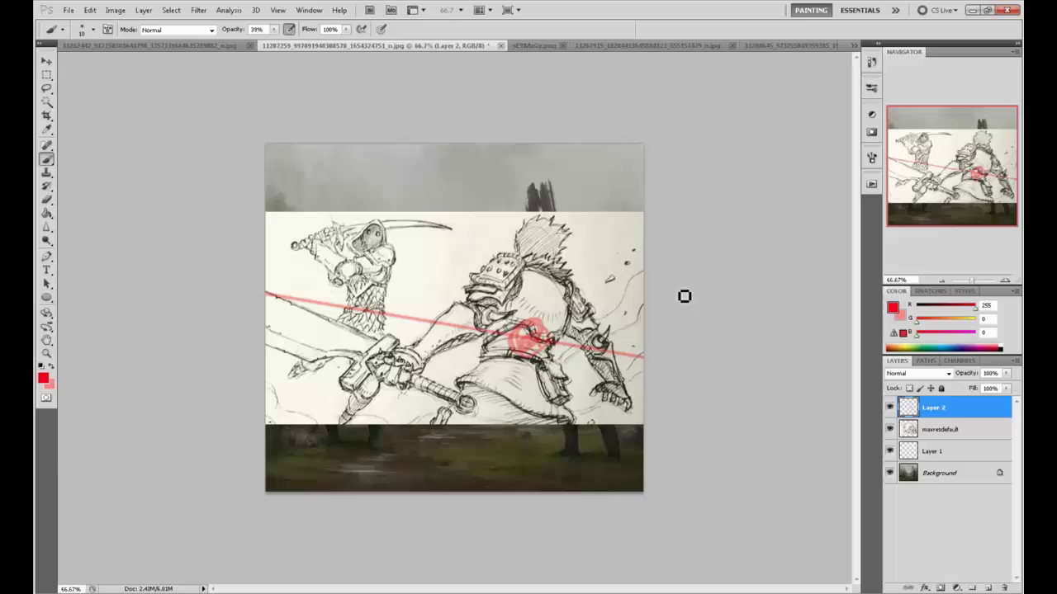
# On the maxresdefault layer, draw a red arrow at the large warrior's shoulder and trace the hooded figure's sword with short motion strokes
pyautogui.click(941, 429)
pyautogui.moveTo(606, 246); pyautogui.dragTo(571, 268)
pyautogui.moveTo(581, 245); pyautogui.dragTo(604, 271)
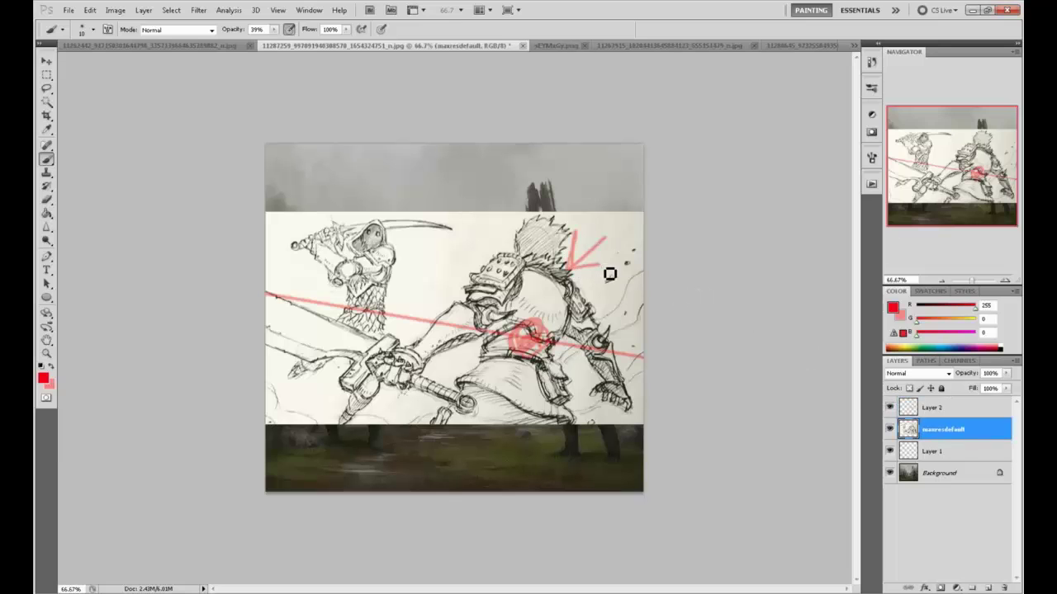
pyautogui.moveTo(890, 428); pyautogui.dragTo(890, 407)
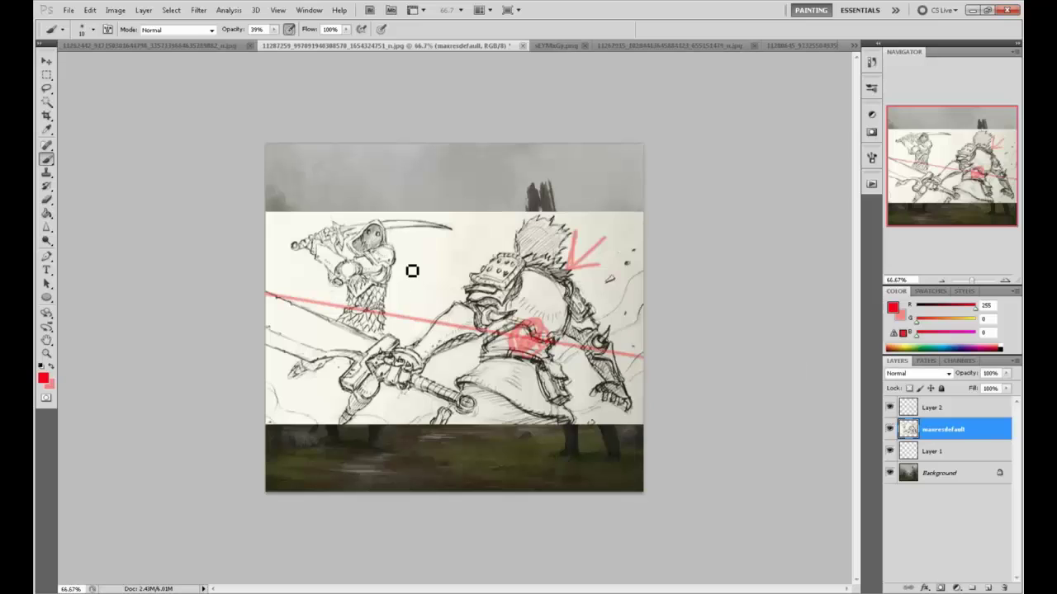
pyautogui.moveTo(318, 245)
pyautogui.mouseDown()
pyautogui.moveTo(401, 235)
pyautogui.moveTo(429, 240)
pyautogui.moveTo(424, 252)
pyautogui.moveTo(457, 249)
pyautogui.mouseUp()
pyautogui.moveTo(477, 229); pyautogui.dragTo(498, 231)
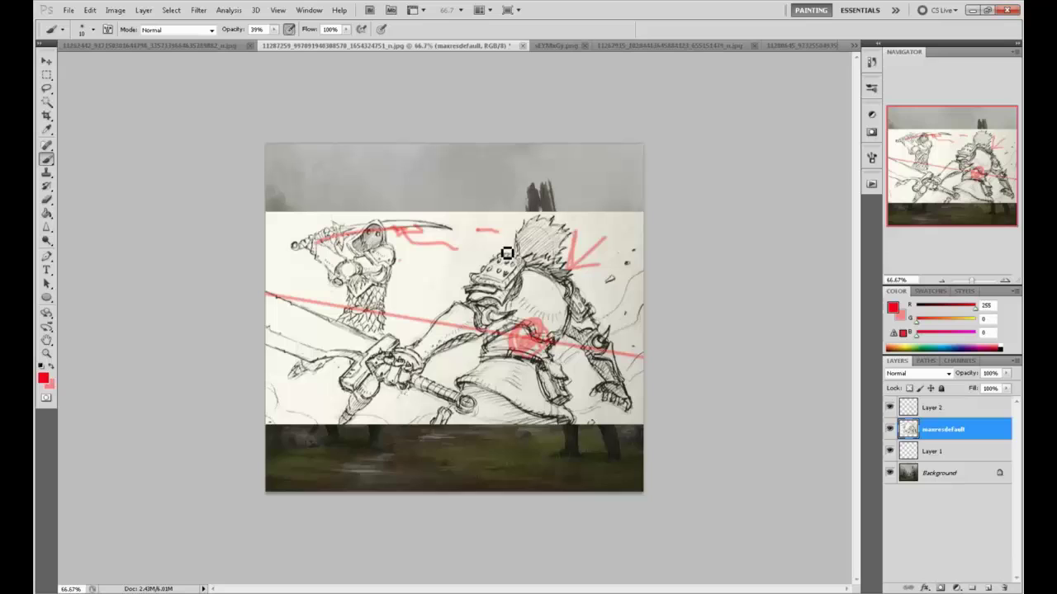
# Draw large red sweeping curves around the hooded figure and through the large warrior's sword and hands
pyautogui.moveTo(592, 358)
pyautogui.mouseDown()
pyautogui.moveTo(327, 390)
pyautogui.moveTo(290, 258)
pyautogui.moveTo(457, 226)
pyautogui.moveTo(510, 290)
pyautogui.moveTo(450, 329)
pyautogui.moveTo(407, 308)
pyautogui.moveTo(446, 285)
pyautogui.mouseUp()
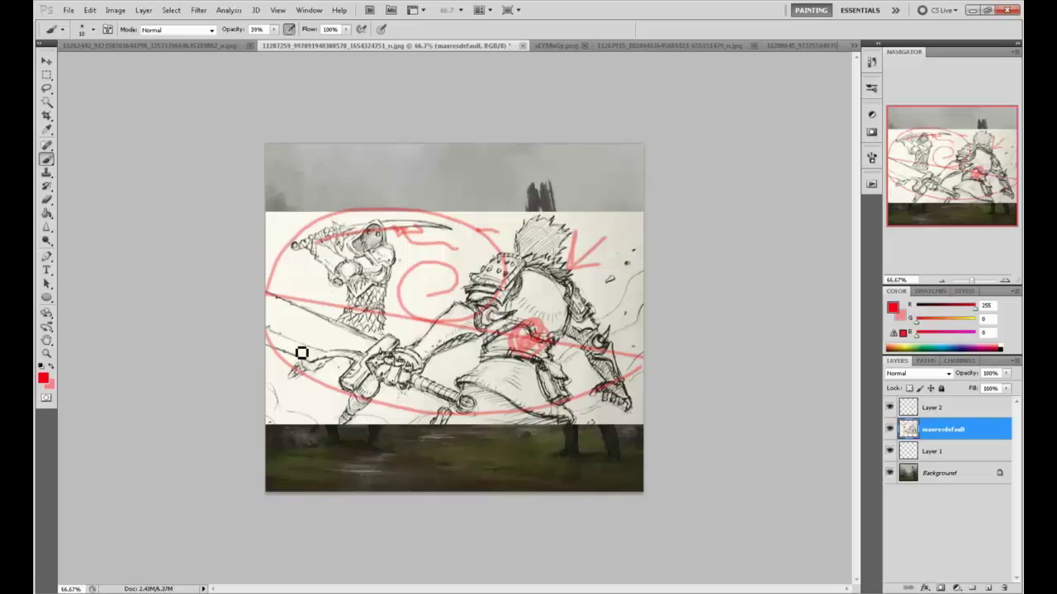
pyautogui.moveTo(623, 396)
pyautogui.mouseDown()
pyautogui.moveTo(408, 393)
pyautogui.moveTo(363, 335)
pyautogui.moveTo(373, 261)
pyautogui.mouseUp()
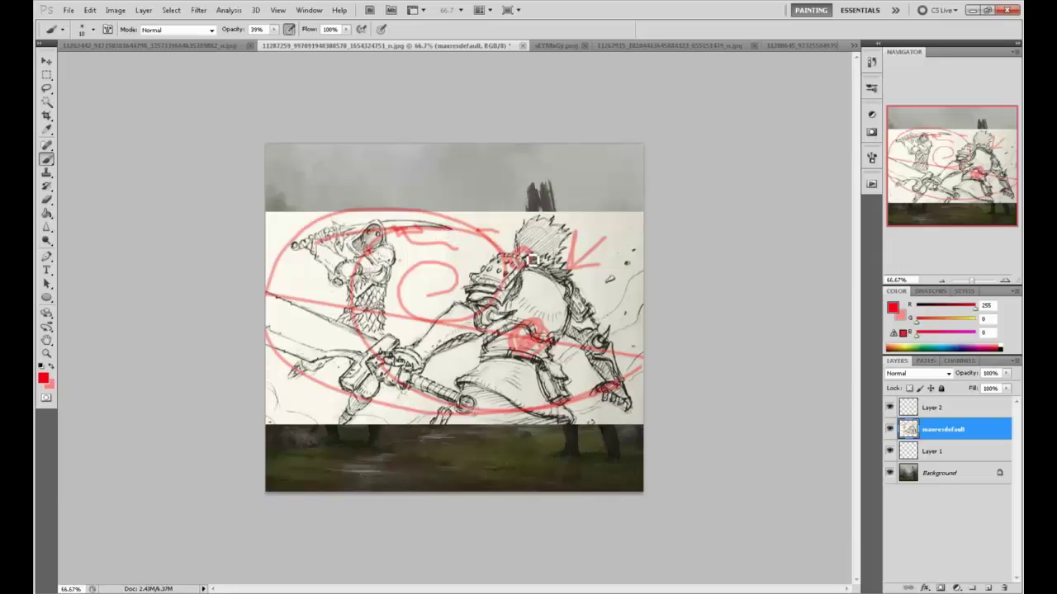
pyautogui.moveTo(417, 423); pyautogui.dragTo(453, 247)
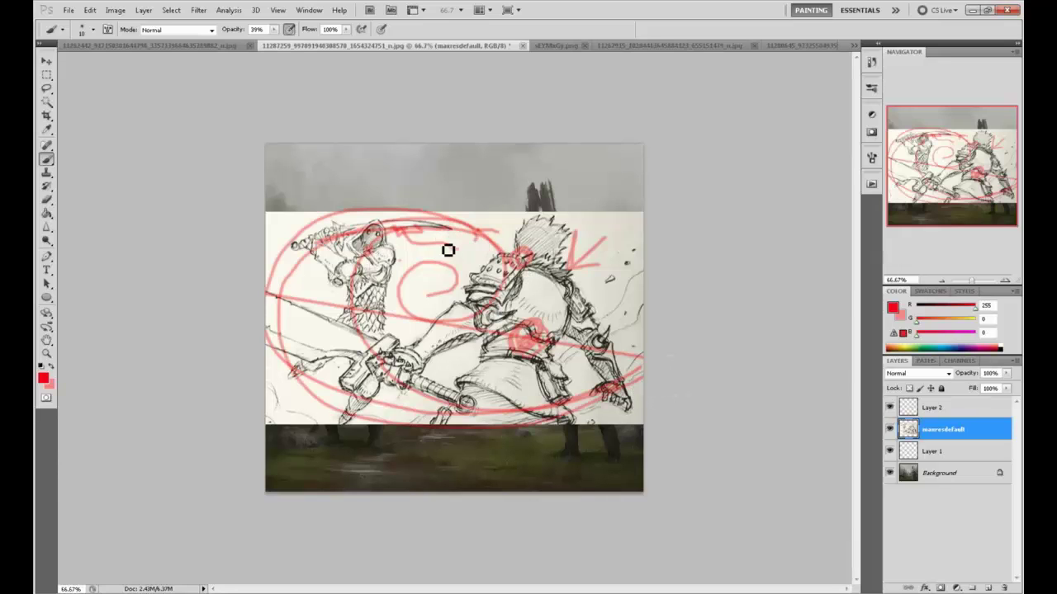
# Undo the red annotation strokes on the maxresdefault sketch and on Layer 2
pyautogui.hotkey('ctrl', 'alt', 'z')
pyautogui.hotkey('ctrl', 'alt', 'z')
pyautogui.hotkey('ctrl', 'alt', 'z')
pyautogui.hotkey('ctrl', 'alt', 'z')
pyautogui.hotkey('ctrl', 'alt', 'z')
pyautogui.hotkey('ctrl', 'alt', 'z')
pyautogui.hotkey('ctrl', 'alt', 'z')
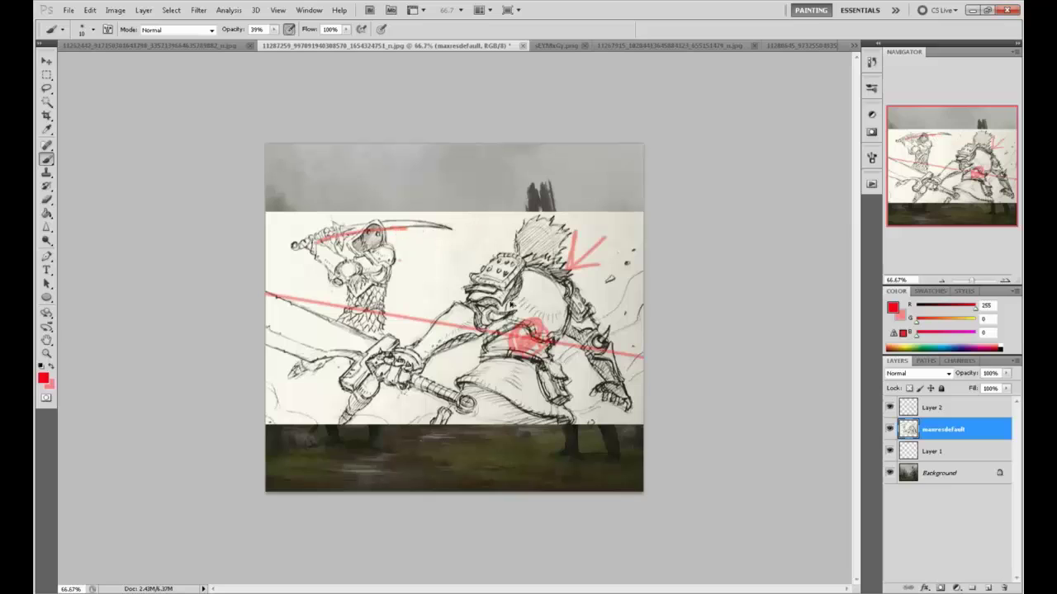
pyautogui.hotkey('ctrl', 'alt', 'z')
pyautogui.hotkey('ctrl', 'alt', 'z')
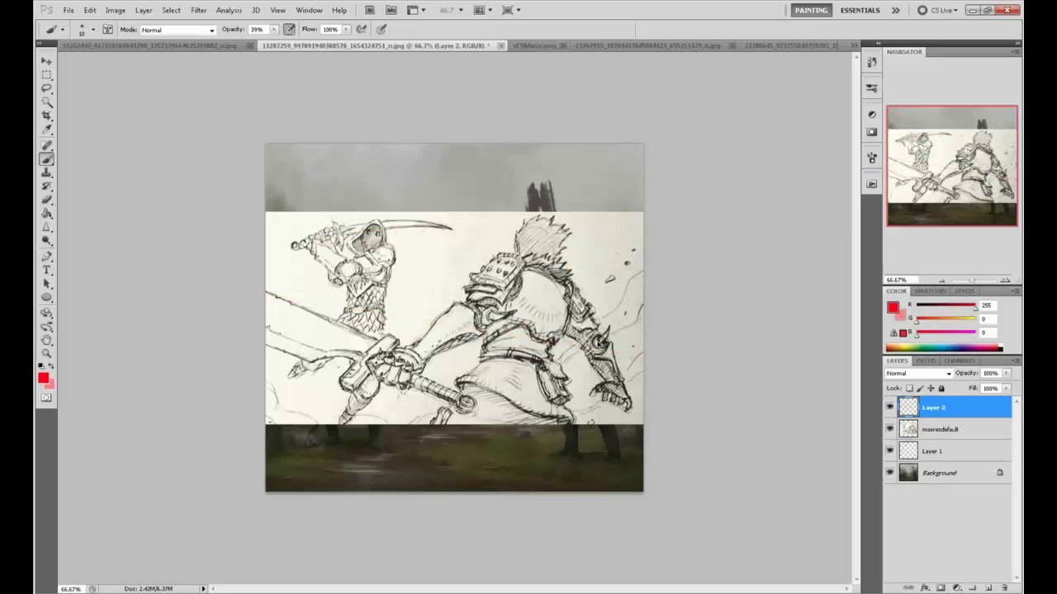
pyautogui.hotkey('ctrl', 'shift', 'z')
pyautogui.hotkey('ctrl', 'alt', 'z')
# Trace the large warrior's spine, arms and legs with red gesture lines on Layer 2, and undo them
pyautogui.moveTo(547, 239)
pyautogui.mouseDown()
pyautogui.moveTo(558, 309)
pyautogui.moveTo(488, 413)
pyautogui.moveTo(573, 408)
pyautogui.mouseUp()
pyautogui.moveTo(512, 307); pyautogui.dragTo(397, 383)
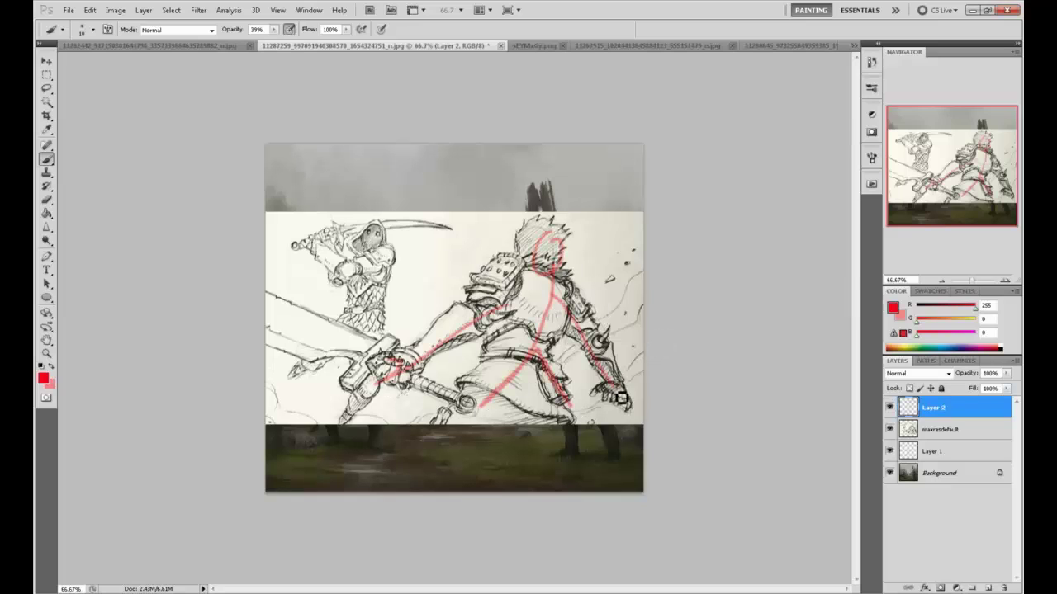
pyautogui.hotkey('ctrl', 'z')
pyautogui.hotkey('ctrl', 'alt', 'z')
pyautogui.hotkey('ctrl', 'alt', 'z')
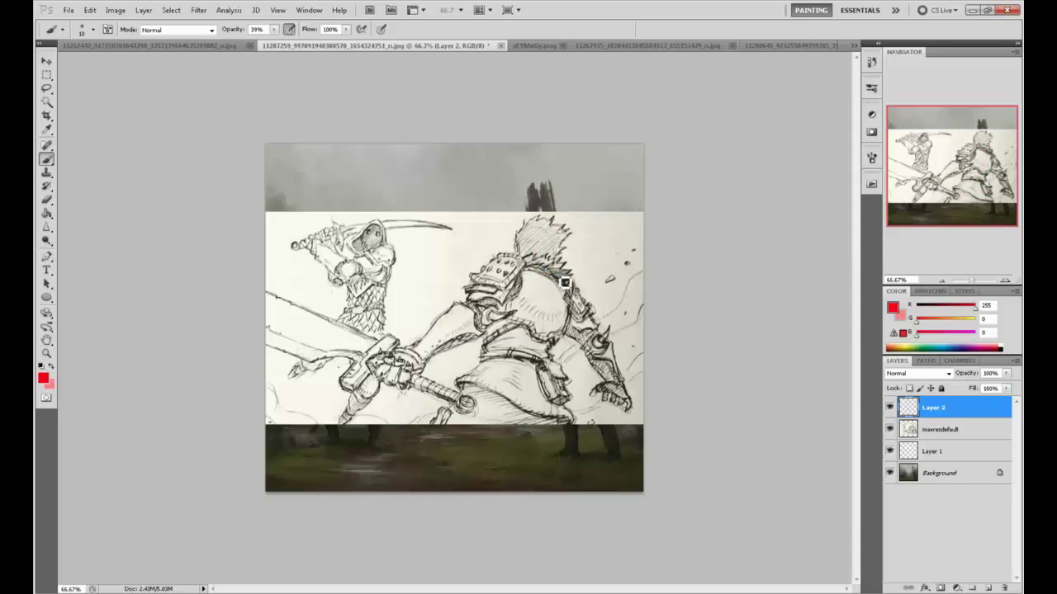
# Hide Layer 2, maxresdefault and Layer 1, and add a new layer directly above Background
pyautogui.moveTo(889, 430); pyautogui.dragTo(889, 452)
pyautogui.click(974, 464)
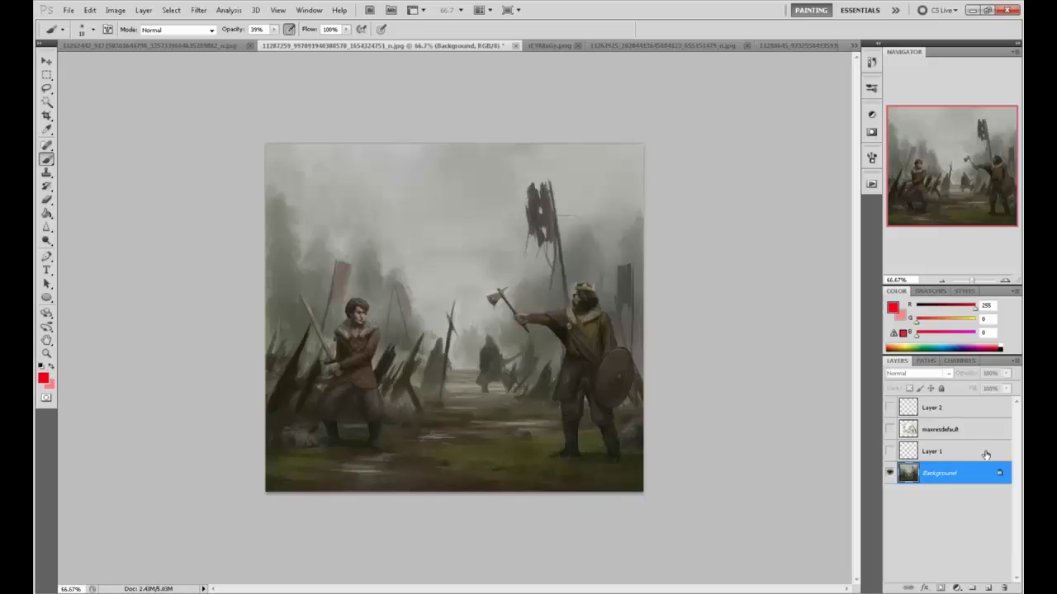
pyautogui.click(988, 588)
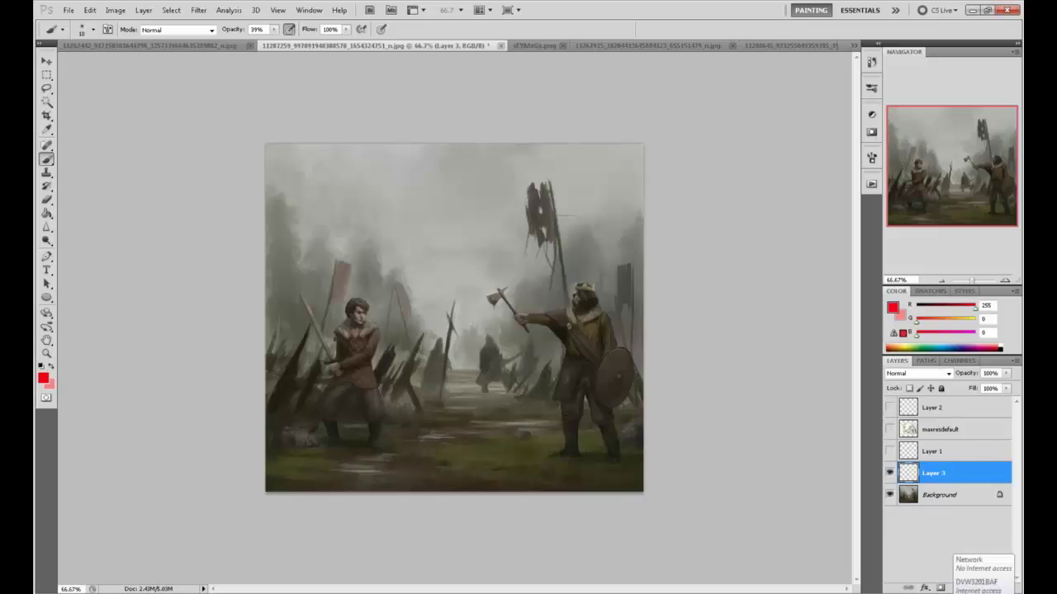
# Mark the ground level beneath the two warriors in red and briefly compare it with the maxresdefault sketch
pyautogui.moveTo(629, 438); pyautogui.dragTo(630, 452)
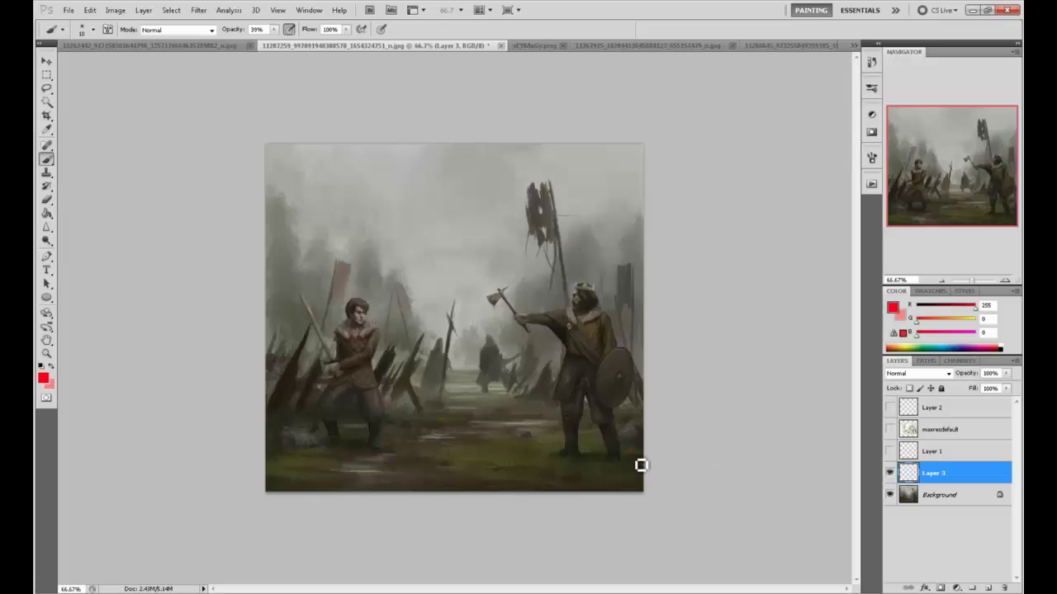
pyautogui.moveTo(623, 462); pyautogui.dragTo(317, 460)
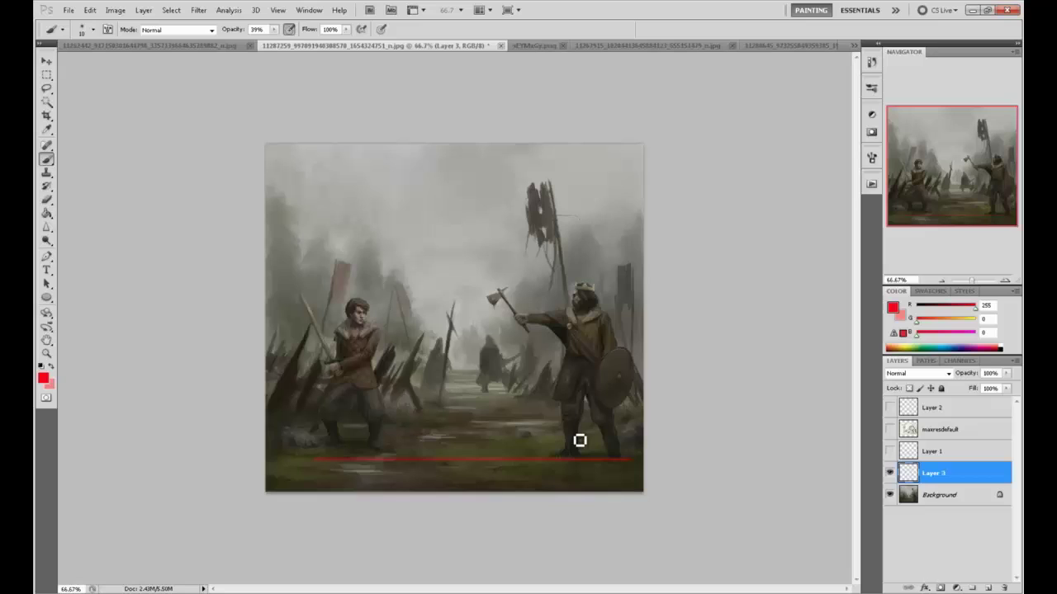
pyautogui.click(889, 429)
pyautogui.click(889, 429)
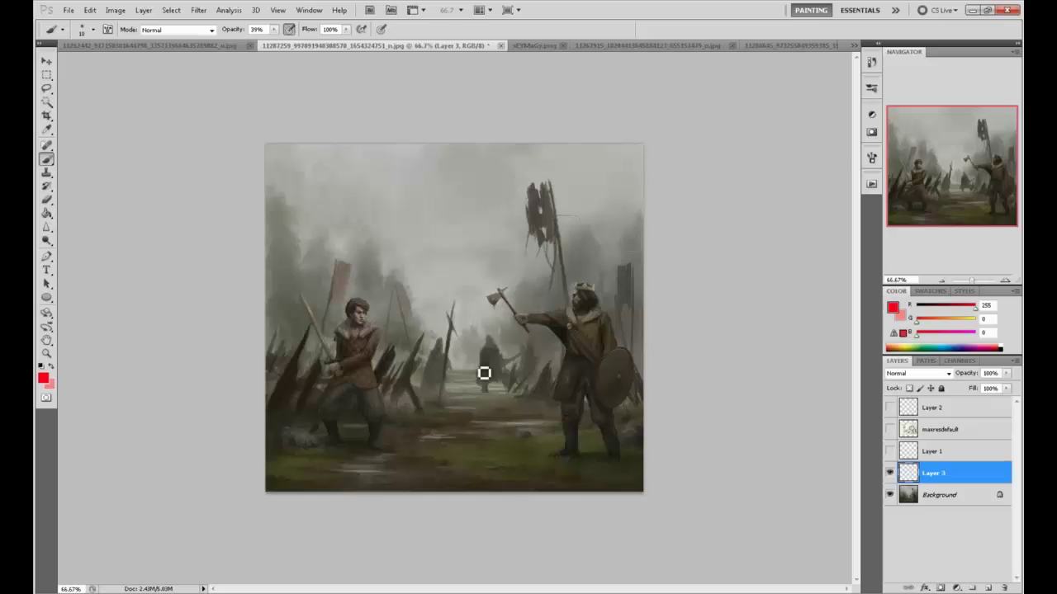
# Sketch a huge curved form over the axe-wielding warrior, a small standing figure and horizontal guide lines in red, and undo the strokes
pyautogui.moveTo(435, 263)
pyautogui.mouseDown()
pyautogui.moveTo(621, 389)
pyautogui.moveTo(549, 312)
pyautogui.moveTo(464, 286)
pyautogui.moveTo(572, 429)
pyautogui.moveTo(534, 456)
pyautogui.mouseUp()
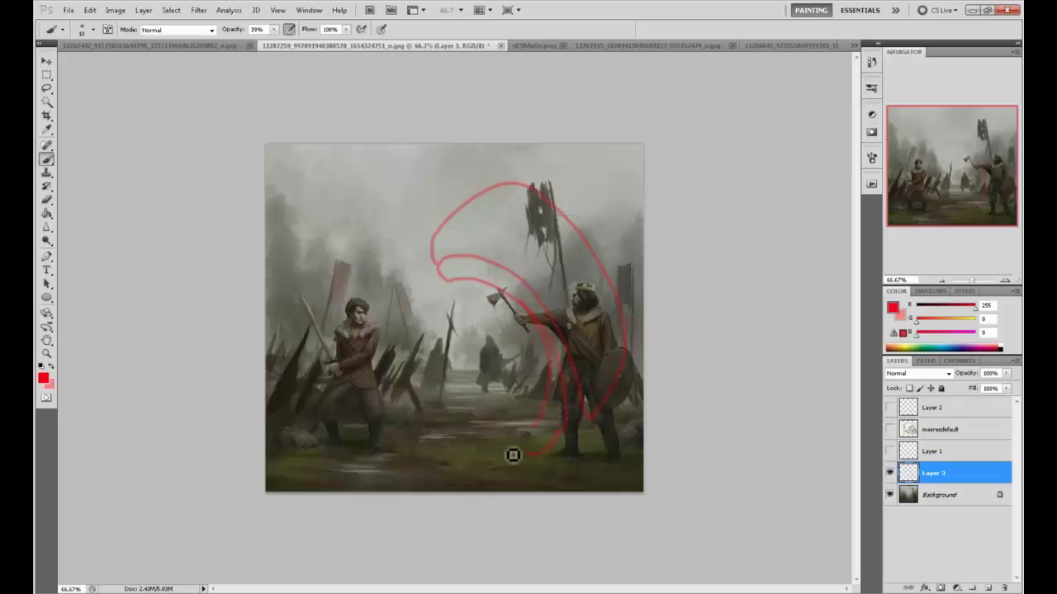
pyautogui.moveTo(368, 447)
pyautogui.mouseDown()
pyautogui.moveTo(419, 403)
pyautogui.moveTo(398, 446)
pyautogui.mouseUp()
pyautogui.moveTo(411, 406)
pyautogui.mouseDown()
pyautogui.moveTo(408, 449)
pyautogui.moveTo(413, 424)
pyautogui.moveTo(399, 433)
pyautogui.moveTo(421, 455)
pyautogui.mouseUp()
pyautogui.moveTo(658, 478); pyautogui.dragTo(266, 469)
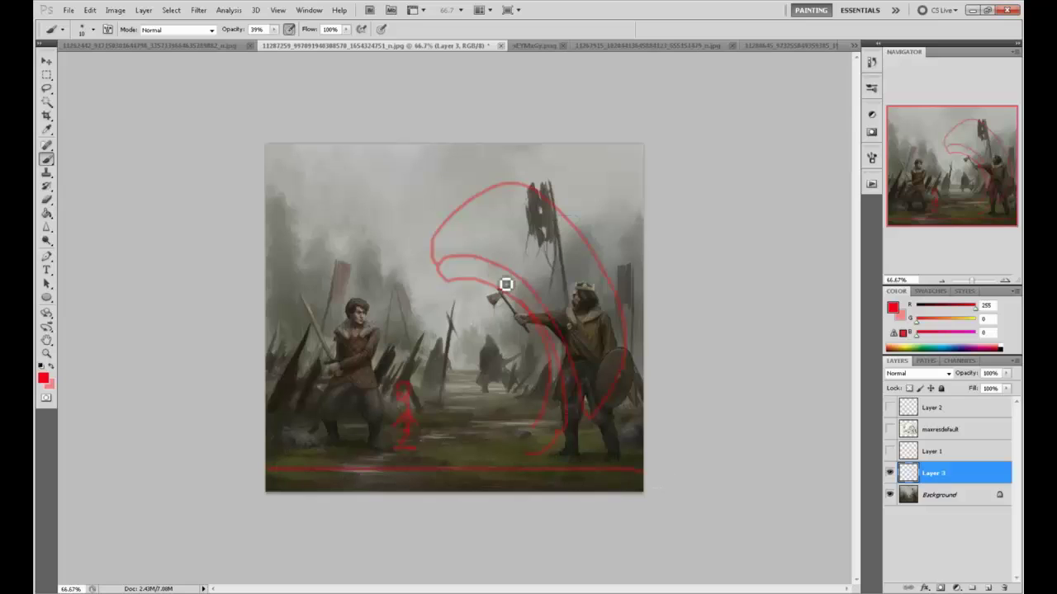
pyautogui.moveTo(662, 169); pyautogui.dragTo(319, 169)
pyautogui.hotkey('ctrl', 'z')
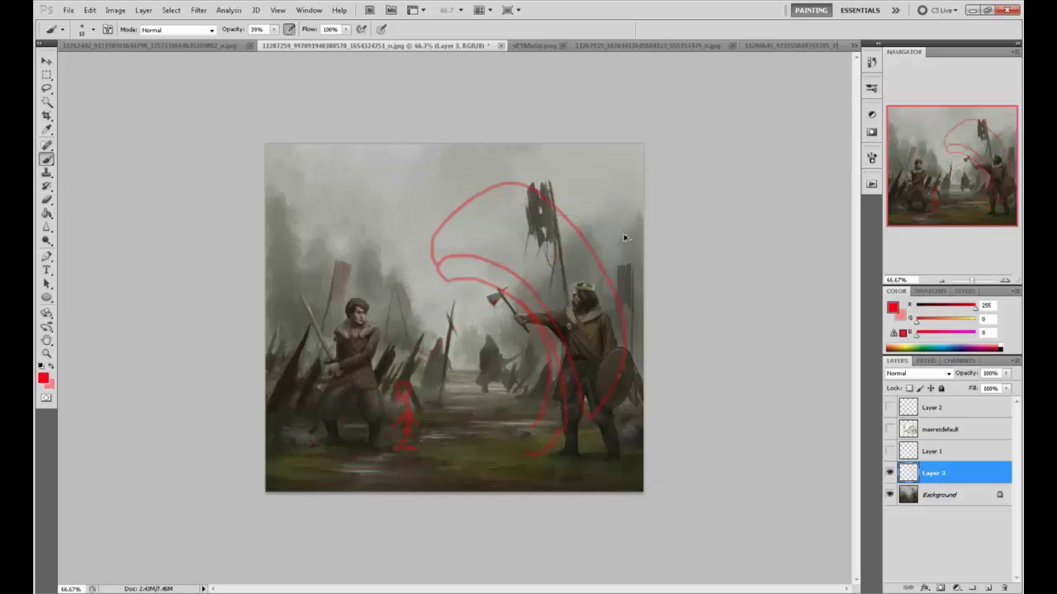
pyautogui.hotkey('ctrl', 'alt', 'z')
pyautogui.hotkey('ctrl', 'alt', 'z')
pyautogui.hotkey('ctrl', 'alt', 'z')
pyautogui.hotkey('ctrl', 'alt', 'z')
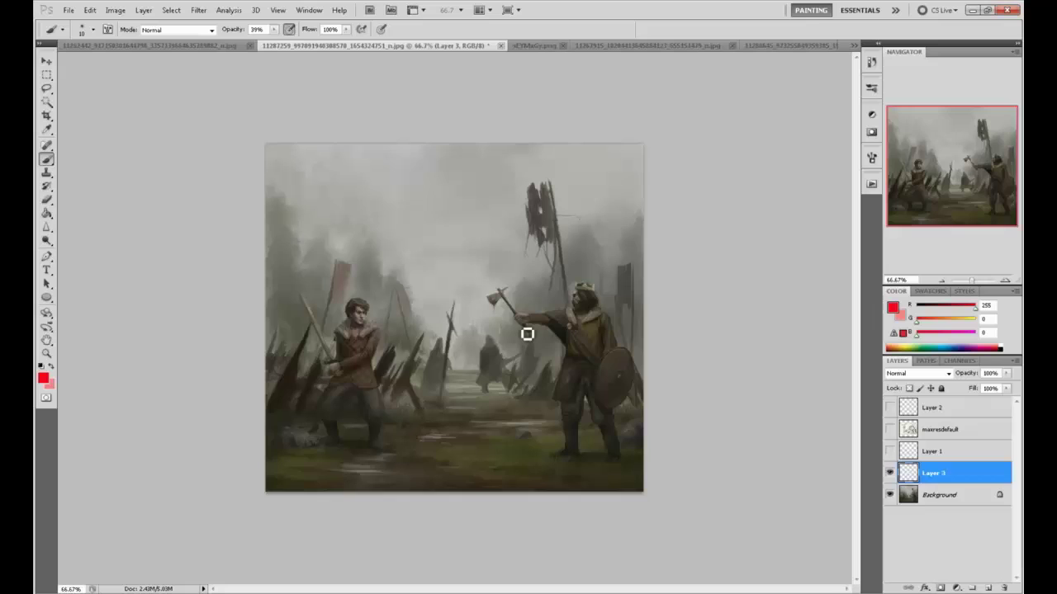
pyautogui.moveTo(618, 473)
pyautogui.mouseDown()
pyautogui.moveTo(256, 486)
pyautogui.moveTo(384, 507)
pyautogui.moveTo(419, 477)
pyautogui.moveTo(469, 503)
pyautogui.moveTo(520, 486)
pyautogui.moveTo(552, 504)
pyautogui.moveTo(651, 492)
pyautogui.moveTo(323, 500)
pyautogui.mouseUp()
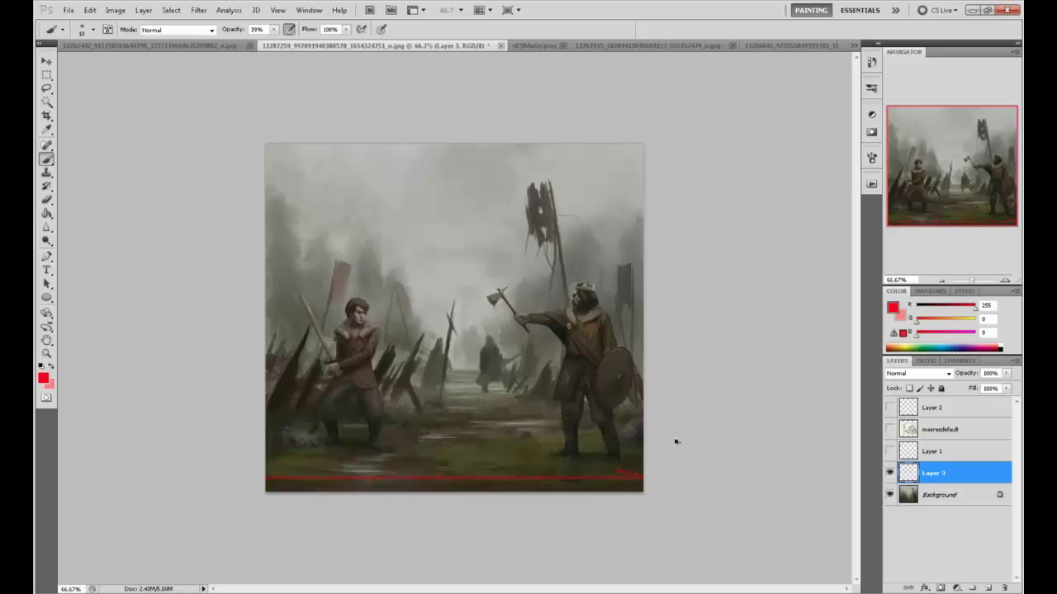
pyautogui.hotkey('ctrl', 'alt', 'z')
pyautogui.click(888, 473)
pyautogui.click(888, 473)
pyautogui.click(888, 473)
pyautogui.click(888, 473)
pyautogui.click(889, 473)
pyautogui.click(889, 473)
pyautogui.click(889, 473)
pyautogui.click(891, 474)
pyautogui.click(890, 473)
pyautogui.click(890, 473)
pyautogui.click(889, 473)
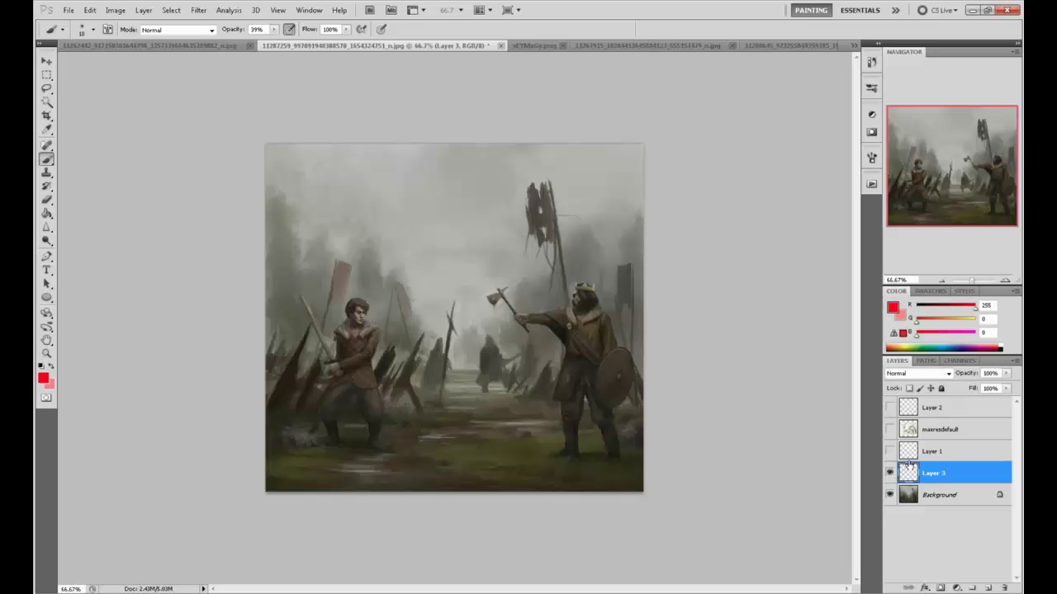
# Crop the canvas outward beyond both sides of the painting, keeping its full height, to make a wide format
pyautogui.press('c')
pyautogui.press('Return')
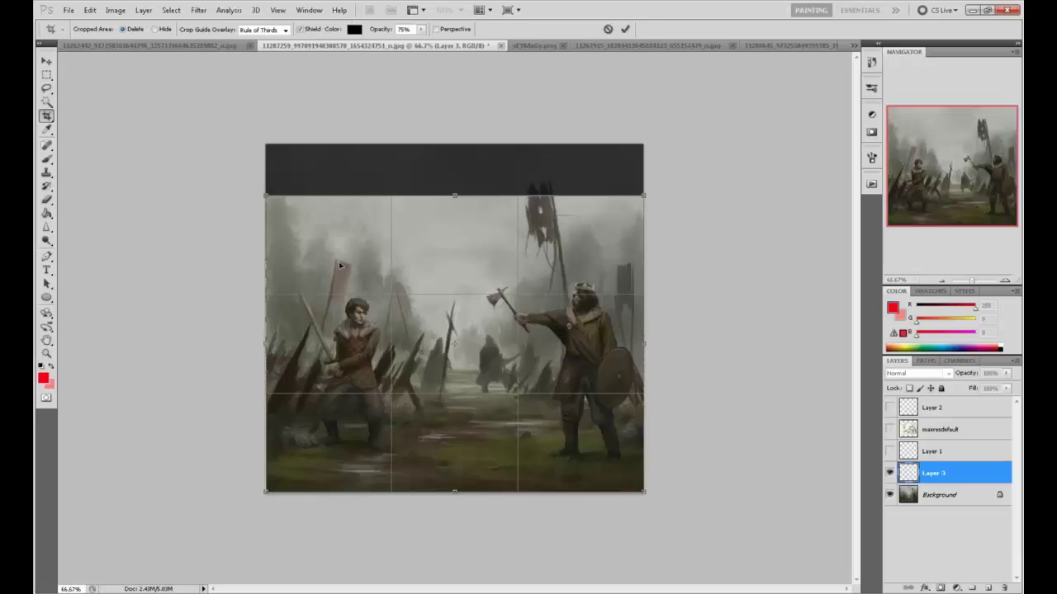
pyautogui.moveTo(452, 194); pyautogui.dragTo(455, 145)
pyautogui.moveTo(644, 318); pyautogui.dragTo(830, 314)
pyautogui.moveTo(721, 359); pyautogui.dragTo(648, 352)
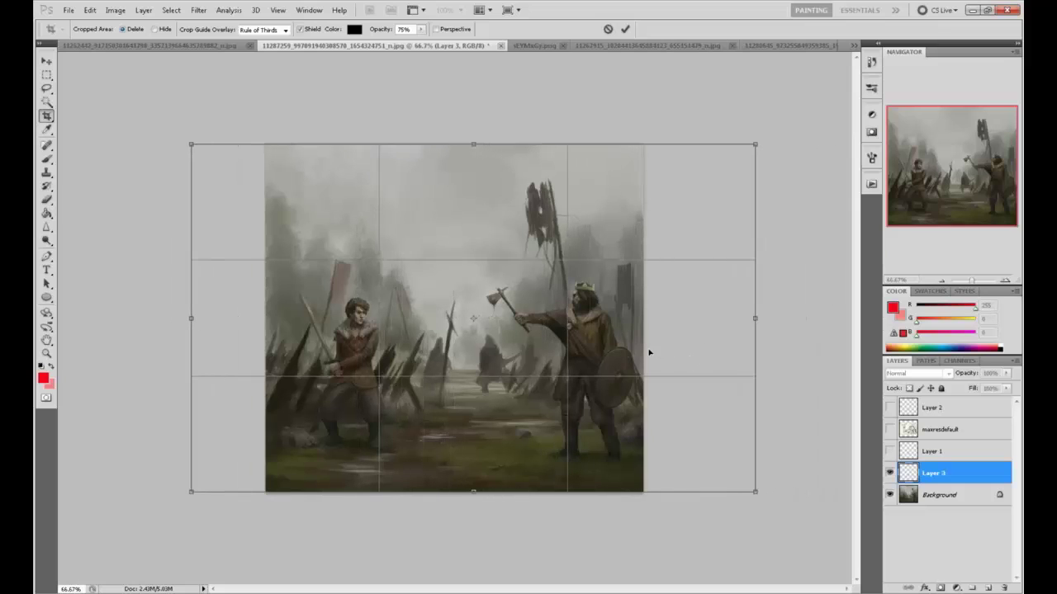
pyautogui.click(625, 29)
# Fill the added side strips on the Background layer with a muted grey sampled from the painting
pyautogui.click(939, 478)
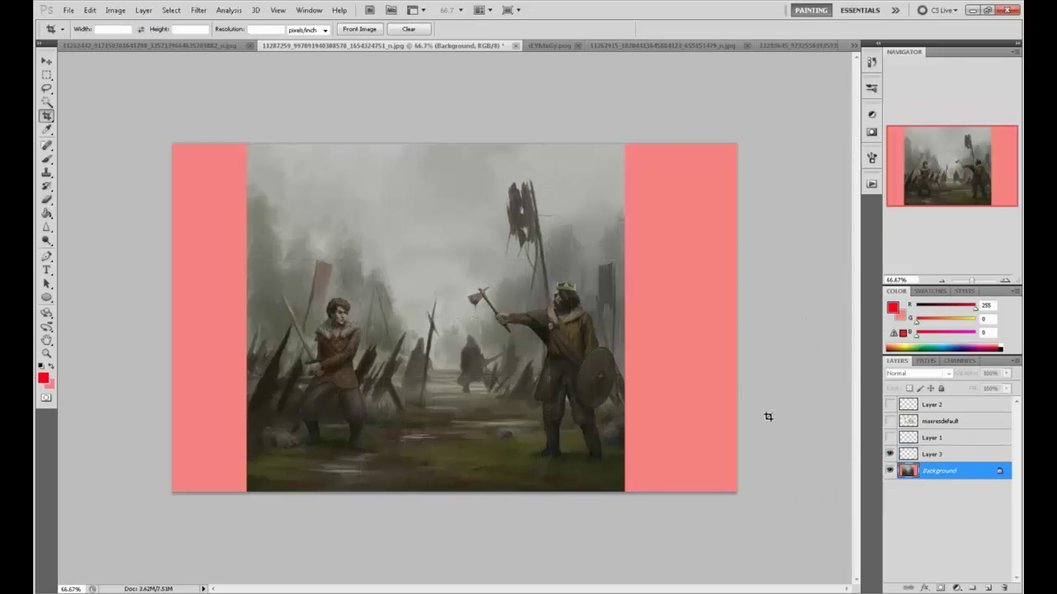
pyautogui.press('g')
pyautogui.keyDown('alt'); pyautogui.click(620, 307); pyautogui.keyUp('alt')
pyautogui.click(652, 313)
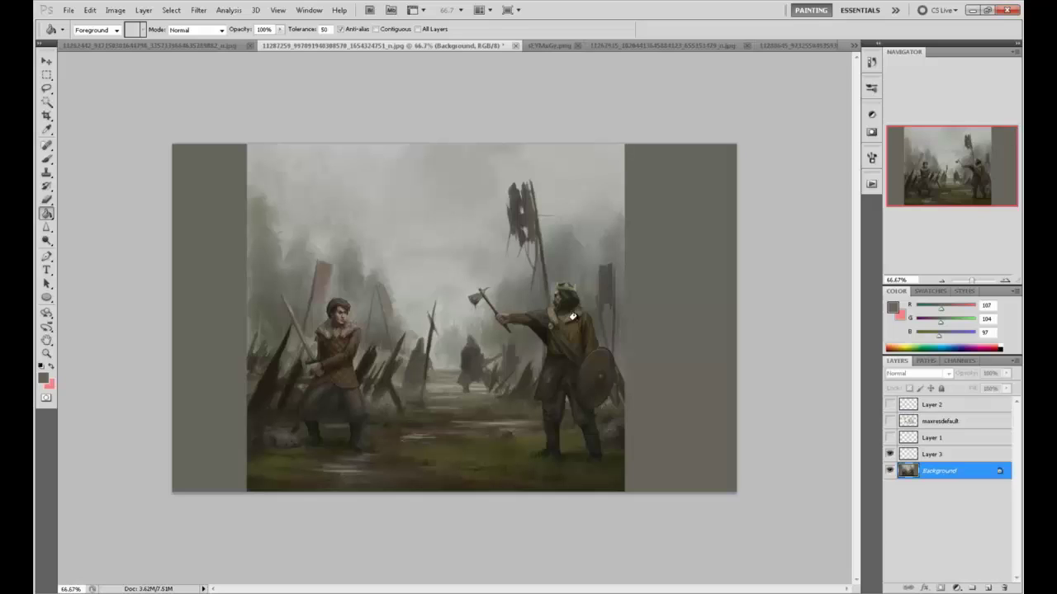
# Prepare the Brush tool with a light red foreground colour of R 255, G 74, B 74
pyautogui.press('b')
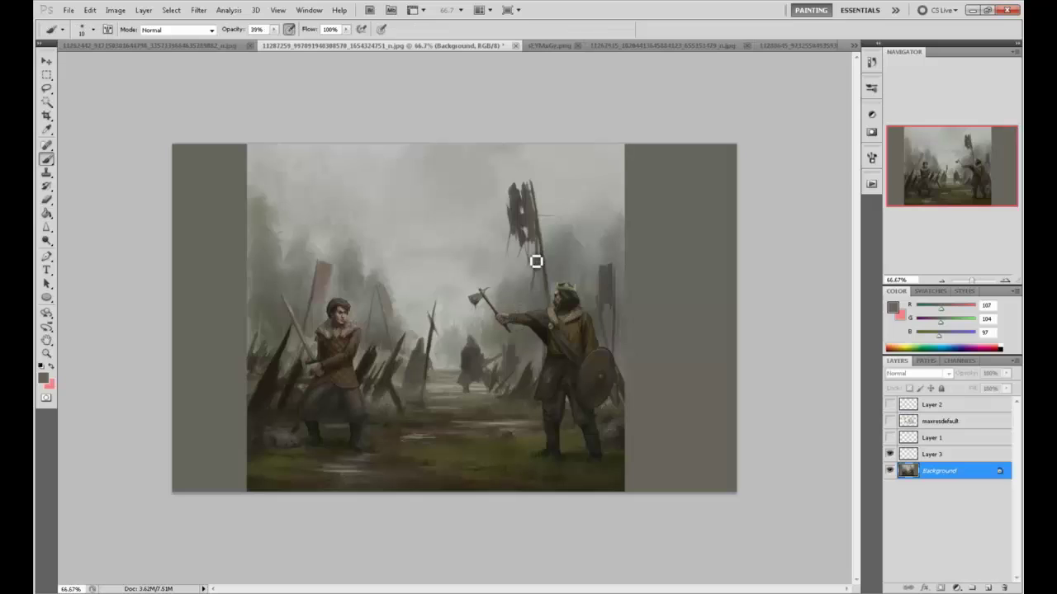
pyautogui.moveTo(459, 155)
pyautogui.mouseDown()
pyautogui.moveTo(524, 197)
pyautogui.moveTo(585, 204)
pyautogui.mouseUp()
pyautogui.hotkey('ctrl', 'z')
pyautogui.keyDown('alt'); pyautogui.click(489, 236); pyautogui.keyUp('alt')
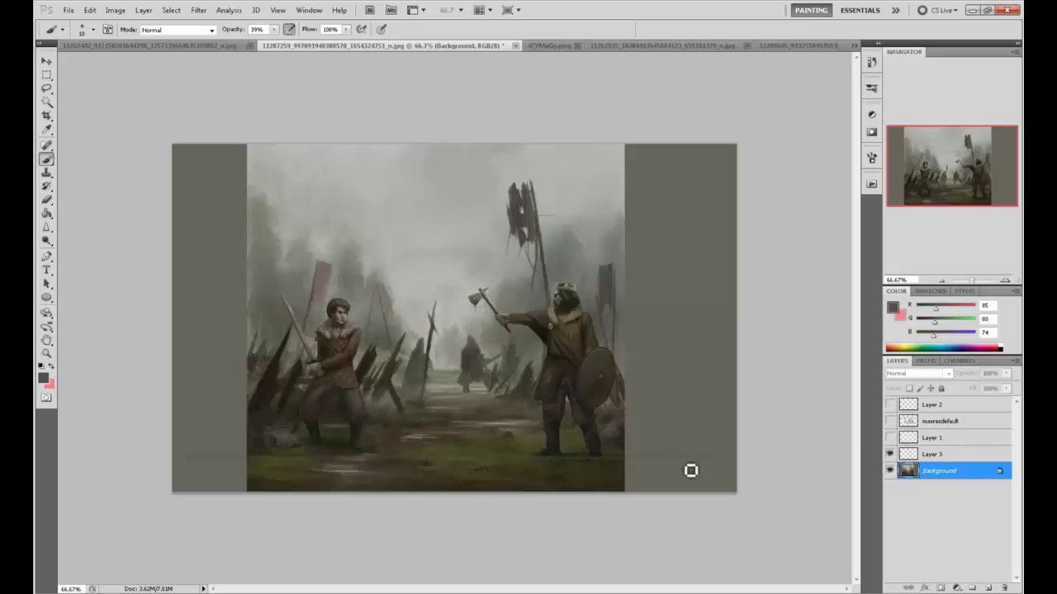
pyautogui.click(893, 307)
pyautogui.moveTo(794, 277); pyautogui.dragTo(795, 265)
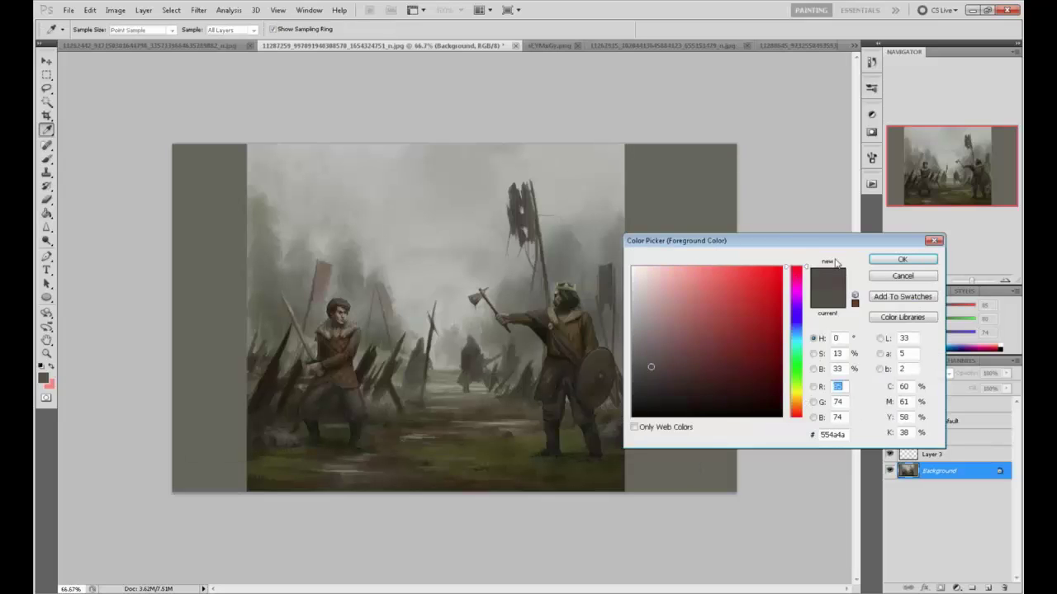
pyautogui.press('Return')
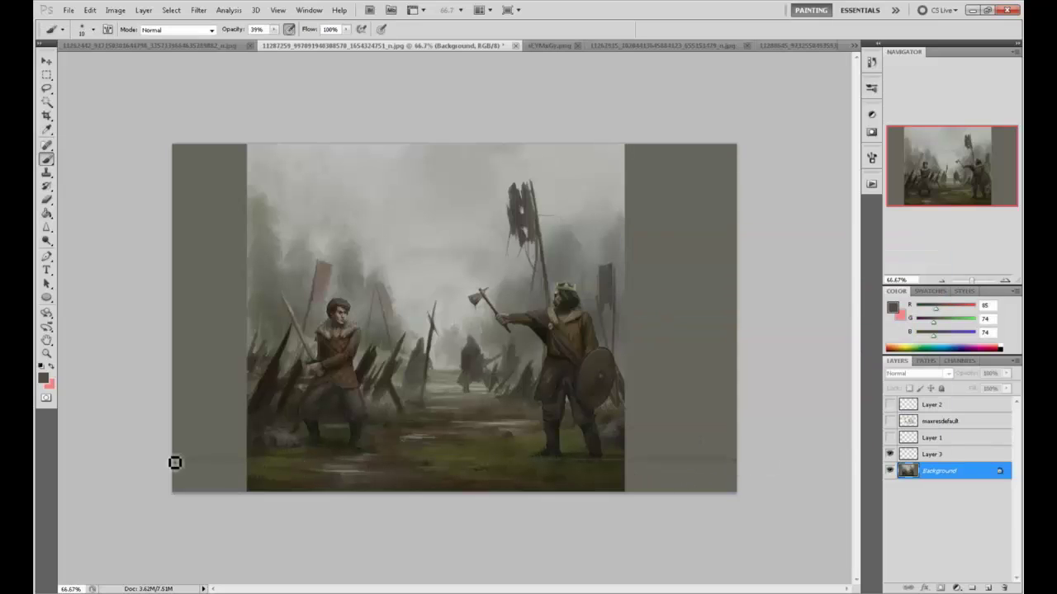
pyautogui.click(975, 309)
# Set the brush opacity to 100% and draw a red horizontal ground line beneath both warriors across the full canvas width
pyautogui.moveTo(723, 465); pyautogui.dragTo(66, 453)
pyautogui.hotkey('ctrl', 'z')
pyautogui.click(275, 30)
pyautogui.moveTo(277, 33); pyautogui.dragTo(432, 69)
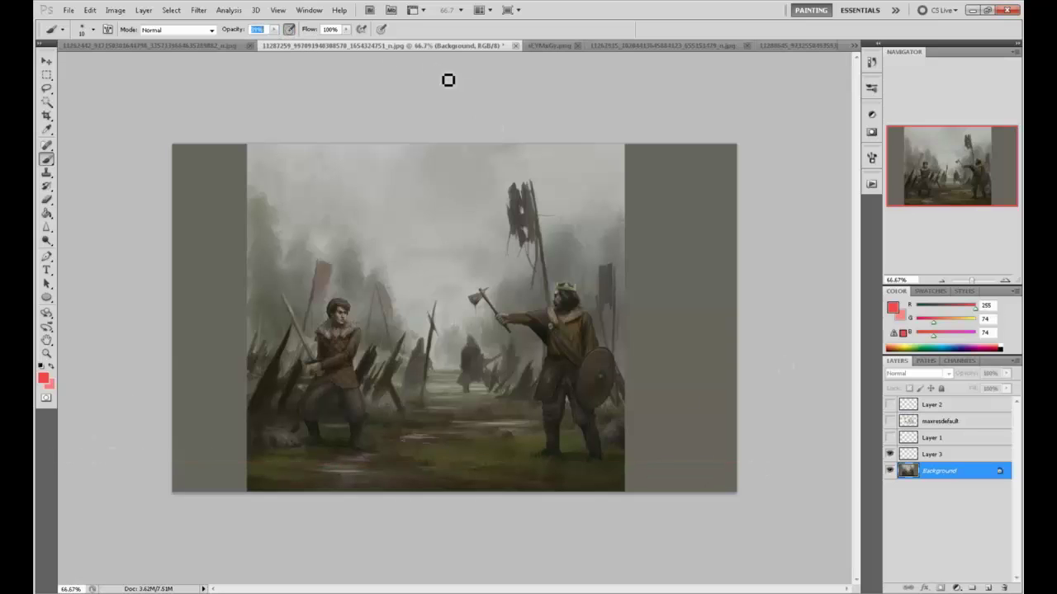
pyautogui.moveTo(752, 467); pyautogui.dragTo(158, 457)
# Sketch red circles at the warriors' waists with slanted lines down to the ground, and undo all the red strokes including the ground line
pyautogui.moveTo(466, 470)
pyautogui.mouseDown()
pyautogui.moveTo(464, 341)
pyautogui.moveTo(437, 274)
pyautogui.moveTo(486, 255)
pyautogui.mouseUp()
pyautogui.hotkey('ctrl', 'z')
pyautogui.moveTo(346, 372)
pyautogui.mouseDown()
pyautogui.moveTo(304, 375)
pyautogui.moveTo(277, 464)
pyautogui.mouseUp()
pyautogui.moveTo(528, 343)
pyautogui.mouseDown()
pyautogui.moveTo(540, 349)
pyautogui.moveTo(576, 467)
pyautogui.mouseUp()
pyautogui.moveTo(611, 174)
pyautogui.mouseDown()
pyautogui.moveTo(350, 258)
pyautogui.moveTo(448, 285)
pyautogui.moveTo(407, 326)
pyautogui.mouseUp()
pyautogui.hotkey('ctrl', 'z')
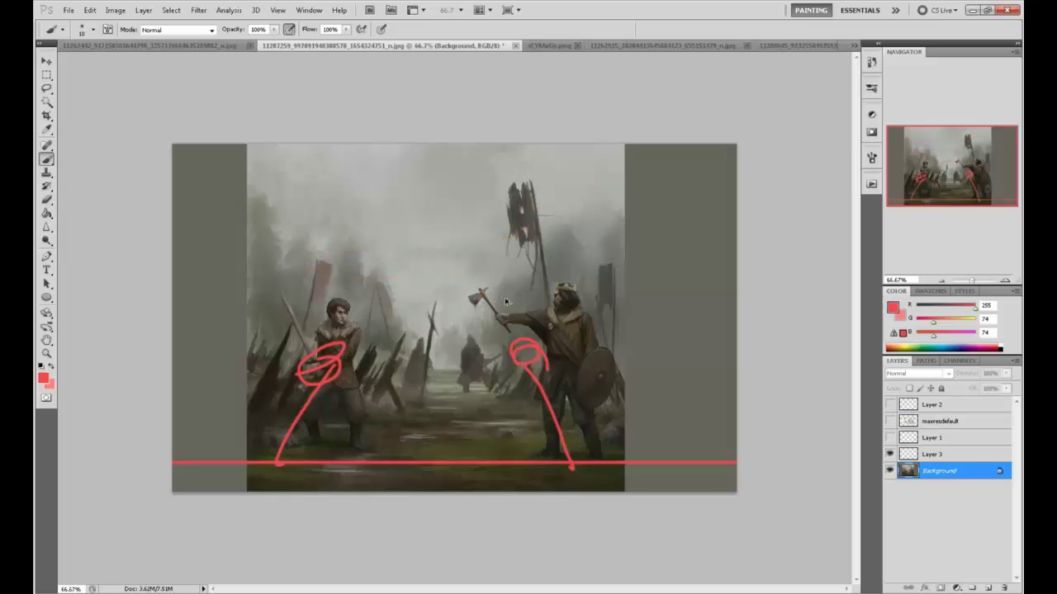
pyautogui.moveTo(571, 446); pyautogui.dragTo(527, 477)
pyautogui.hotkey('ctrl', 'alt', 'z')
pyautogui.hotkey('ctrl', 'alt', 'z')
pyautogui.hotkey('ctrl', 'alt', 'z')
pyautogui.hotkey('ctrl', 'alt', 'z')
pyautogui.hotkey('ctrl', 'alt', 'z')
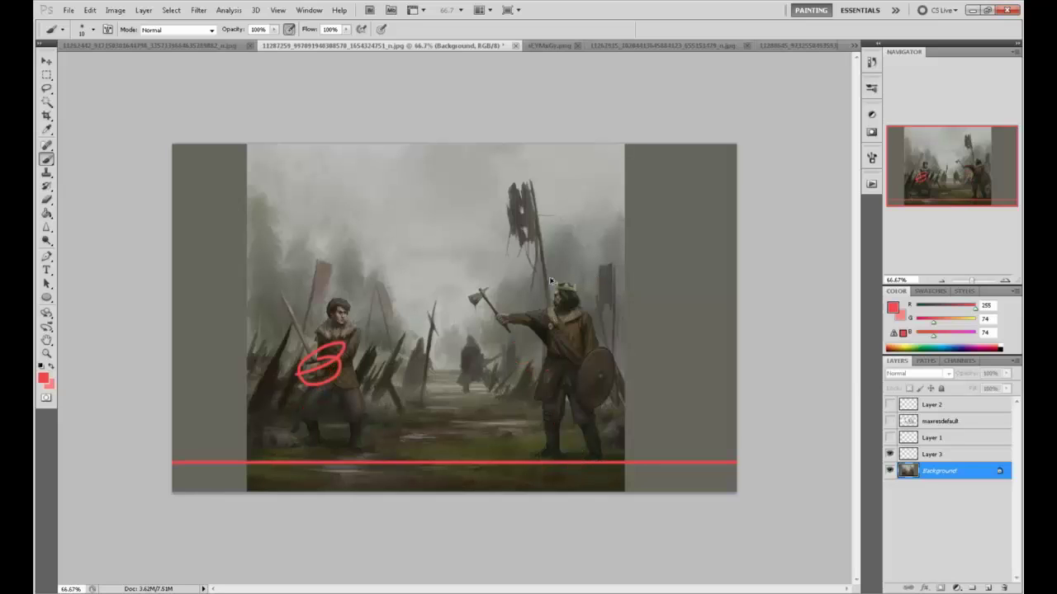
pyautogui.hotkey('ctrl', 'alt', 'z')
# Crop away the upper part of the sky down to the torn banner, keeping the full canvas width
pyautogui.press('c')
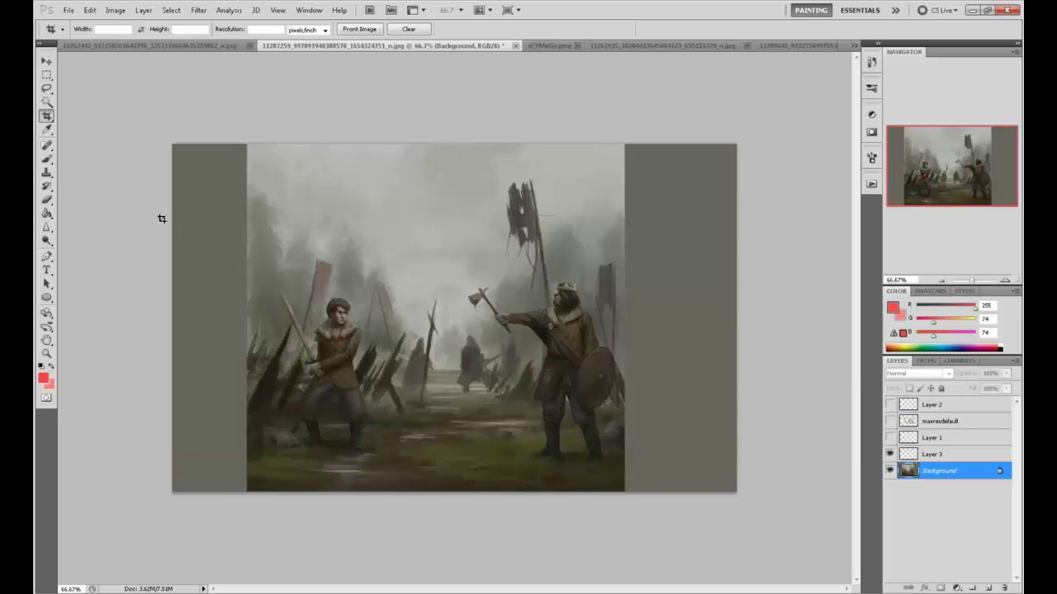
pyautogui.press('Return')
pyautogui.moveTo(455, 207); pyautogui.dragTo(455, 225)
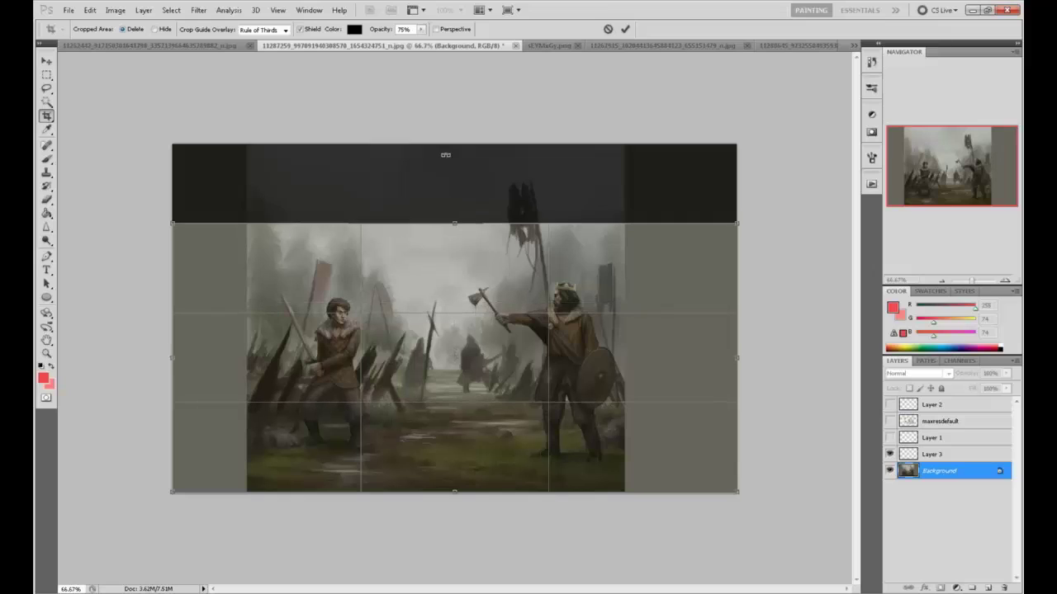
pyautogui.press('Return')
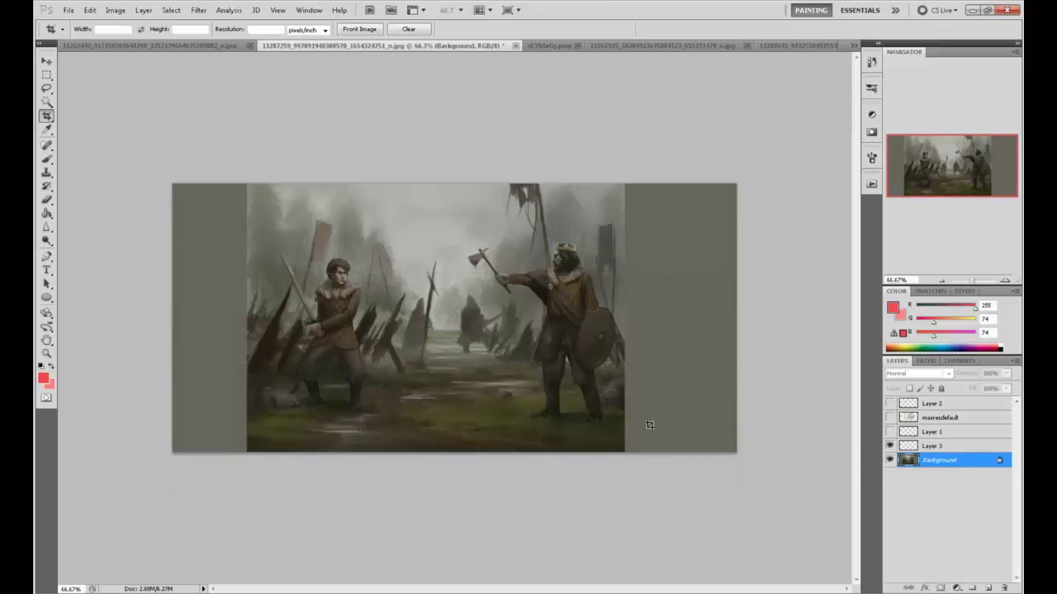
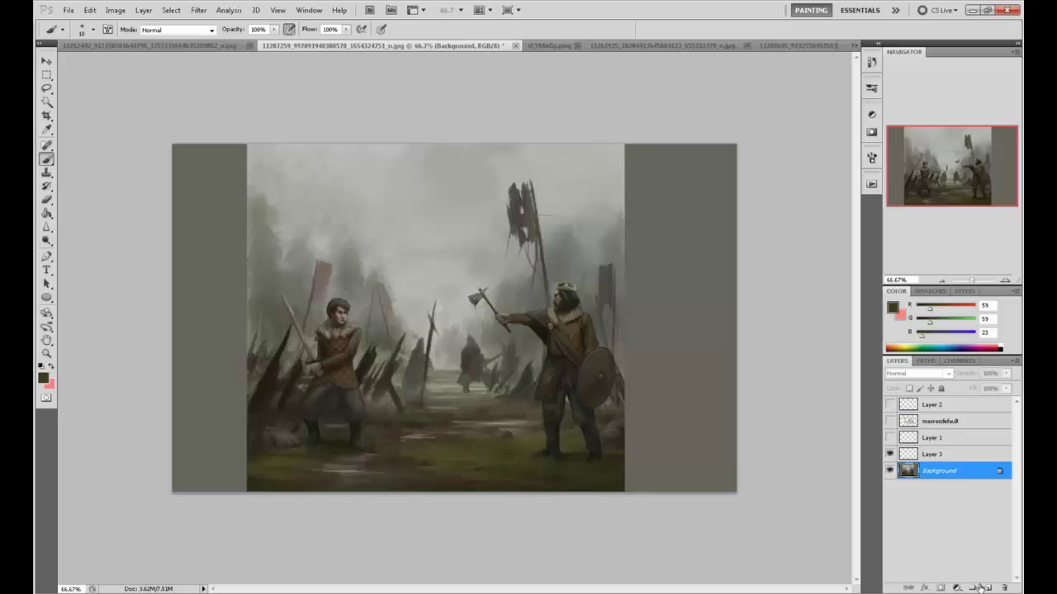
# Add a new layer directly above the background and set the foreground colour's red value to 255 for bright red annotations
pyautogui.click(989, 587)
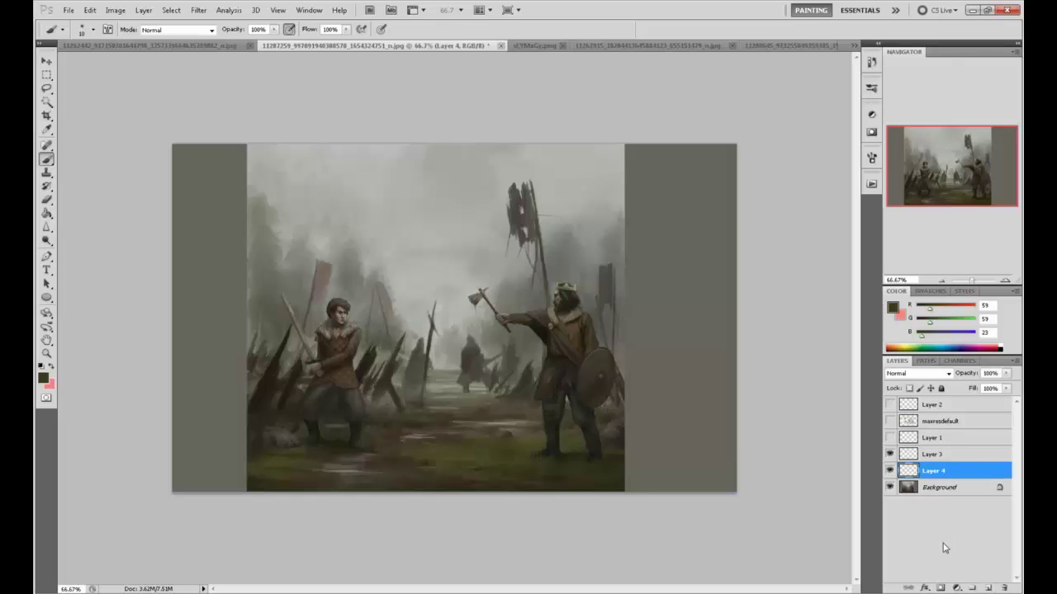
pyautogui.moveTo(442, 369)
pyautogui.mouseDown()
pyautogui.moveTo(446, 357)
pyautogui.moveTo(452, 369)
pyautogui.mouseUp()
pyautogui.moveTo(962, 310); pyautogui.dragTo(979, 310)
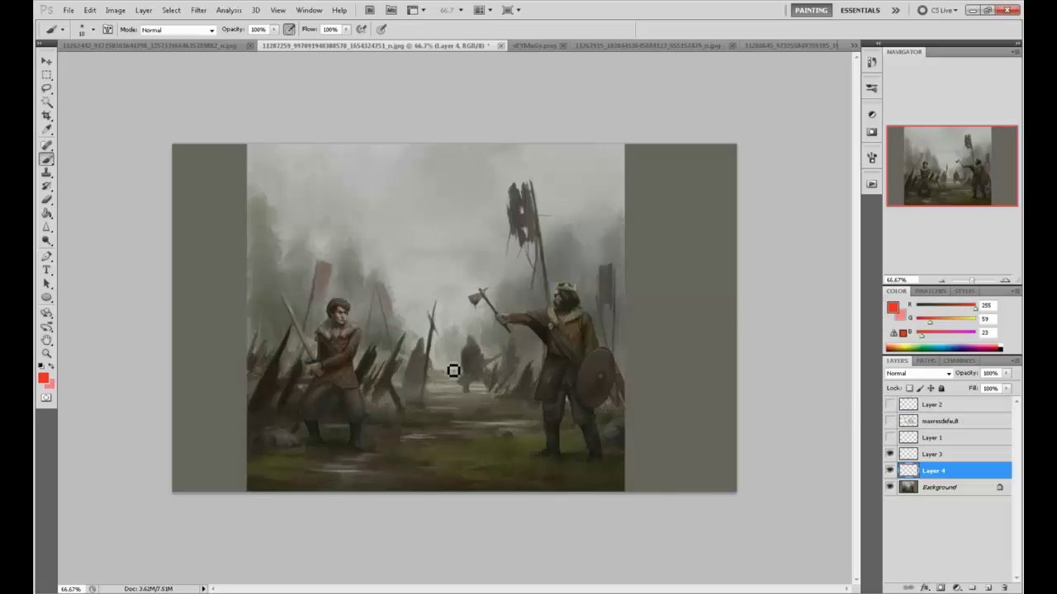
pyautogui.moveTo(442, 370); pyautogui.dragTo(452, 368)
# Handwrite the red notes "Scale" and "Staging" in the upper-left sky and outline the distant figure with overlapping arches
pyautogui.moveTo(241, 172)
pyautogui.mouseDown()
pyautogui.moveTo(248, 192)
pyautogui.moveTo(283, 193)
pyautogui.moveTo(265, 188)
pyautogui.mouseUp()
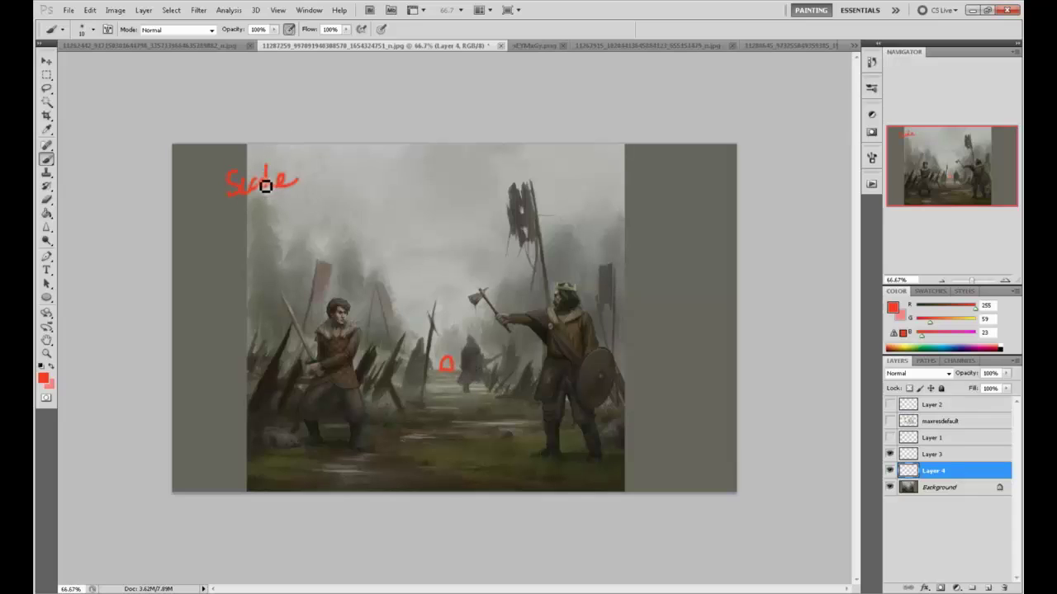
pyautogui.moveTo(450, 380)
pyautogui.mouseDown()
pyautogui.moveTo(461, 354)
pyautogui.moveTo(476, 380)
pyautogui.moveTo(458, 379)
pyautogui.moveTo(466, 354)
pyautogui.moveTo(472, 380)
pyautogui.mouseUp()
pyautogui.moveTo(239, 207)
pyautogui.mouseDown()
pyautogui.moveTo(256, 234)
pyautogui.moveTo(288, 210)
pyautogui.moveTo(327, 231)
pyautogui.mouseUp()
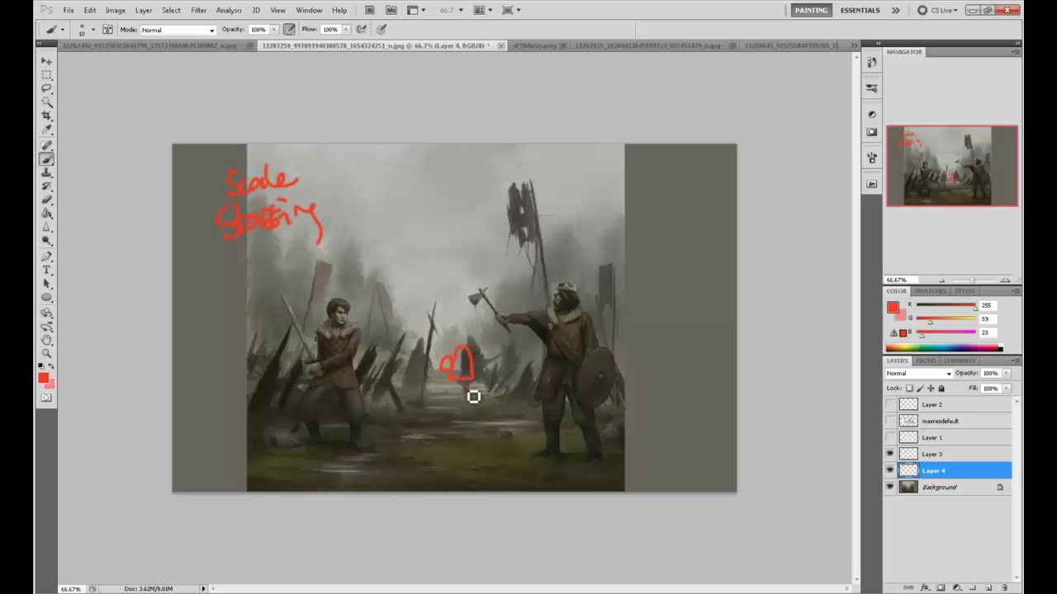
pyautogui.moveTo(476, 367)
pyautogui.mouseDown()
pyautogui.moveTo(499, 351)
pyautogui.moveTo(506, 380)
pyautogui.moveTo(504, 393)
pyautogui.moveTo(472, 385)
pyautogui.mouseUp()
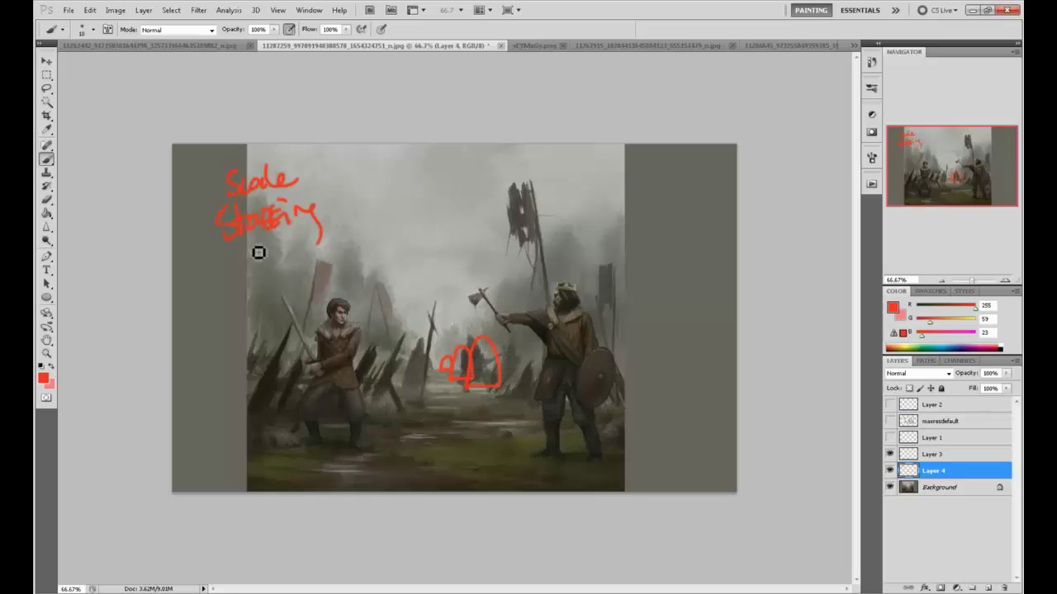
# Handwrite "Fade" beneath the staging note with a red arrow leading to the word "atmospheric"
pyautogui.moveTo(258, 268)
pyautogui.mouseDown()
pyautogui.moveTo(246, 267)
pyautogui.moveTo(329, 247)
pyautogui.mouseUp()
pyautogui.moveTo(309, 243)
pyautogui.mouseDown()
pyautogui.moveTo(360, 254)
pyautogui.moveTo(357, 234)
pyautogui.moveTo(374, 250)
pyautogui.moveTo(408, 228)
pyautogui.moveTo(459, 215)
pyautogui.mouseUp()
pyautogui.moveTo(353, 244); pyautogui.dragTo(362, 238)
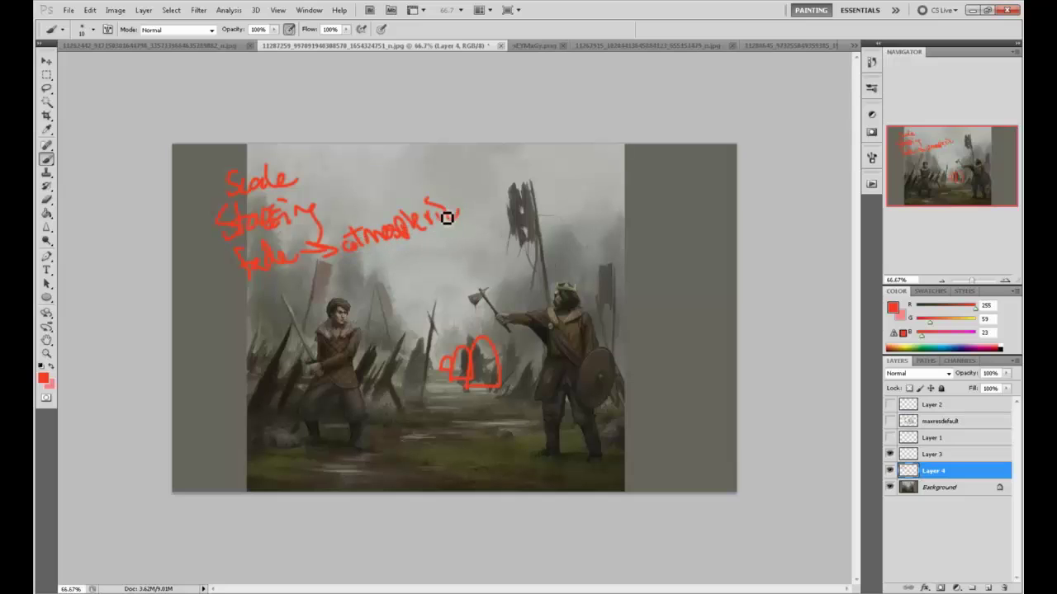
# Outline the right-hand warrior with a tall red arch and a downward arrow above it, undoing the stray strokes
pyautogui.moveTo(619, 296)
pyautogui.mouseDown()
pyautogui.moveTo(561, 333)
pyautogui.moveTo(554, 488)
pyautogui.moveTo(586, 491)
pyautogui.moveTo(635, 314)
pyautogui.moveTo(612, 299)
pyautogui.moveTo(606, 239)
pyautogui.moveTo(610, 289)
pyautogui.moveTo(603, 281)
pyautogui.mouseUp()
pyautogui.moveTo(443, 324); pyautogui.dragTo(444, 363)
pyautogui.hotkey('ctrl', 'alt', 'z')
pyautogui.hotkey('ctrl', 'alt', 'z')
pyautogui.hotkey('ctrl', 'alt', 'z')
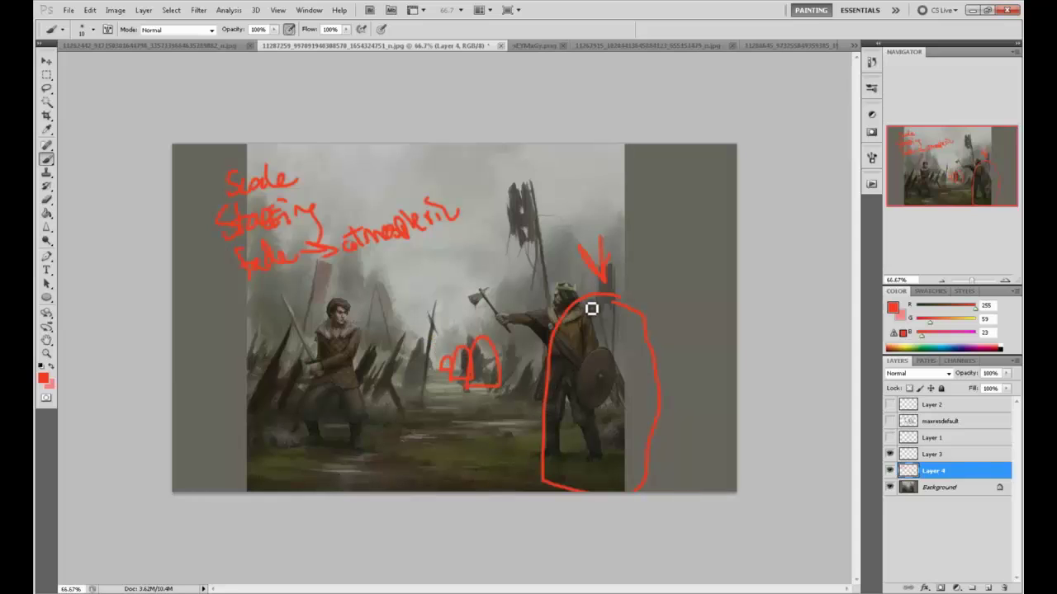
# Retrace the red outline around the right-hand warrior, add a layer at the top of the stack, and undo both changes
pyautogui.moveTo(589, 307)
pyautogui.mouseDown()
pyautogui.moveTo(556, 331)
pyautogui.moveTo(545, 459)
pyautogui.moveTo(561, 481)
pyautogui.moveTo(644, 483)
pyautogui.moveTo(626, 318)
pyautogui.moveTo(578, 314)
pyautogui.moveTo(647, 435)
pyautogui.mouseUp()
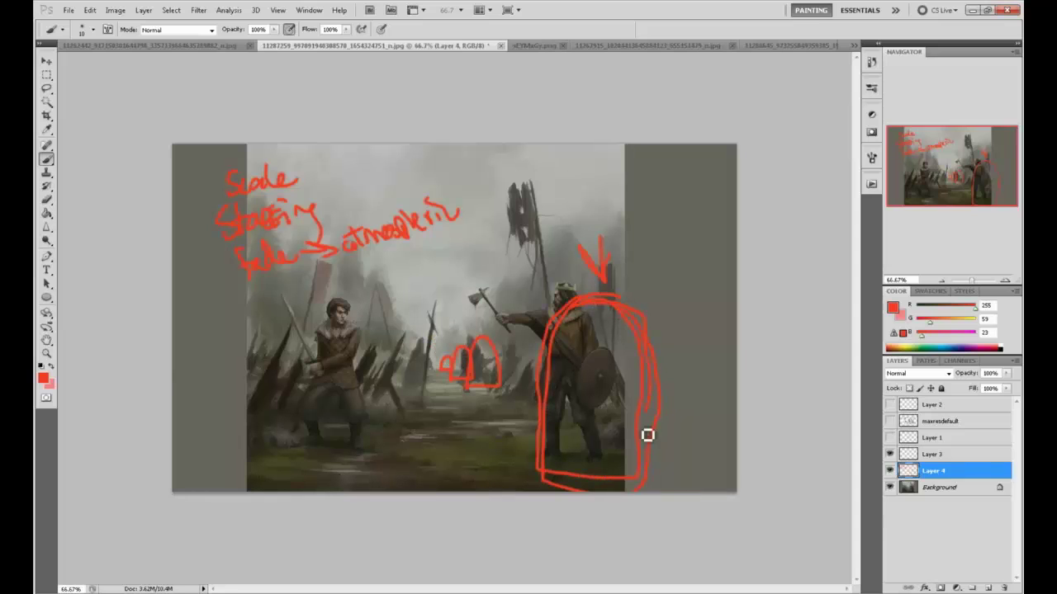
pyautogui.click(922, 404)
pyautogui.click(987, 589)
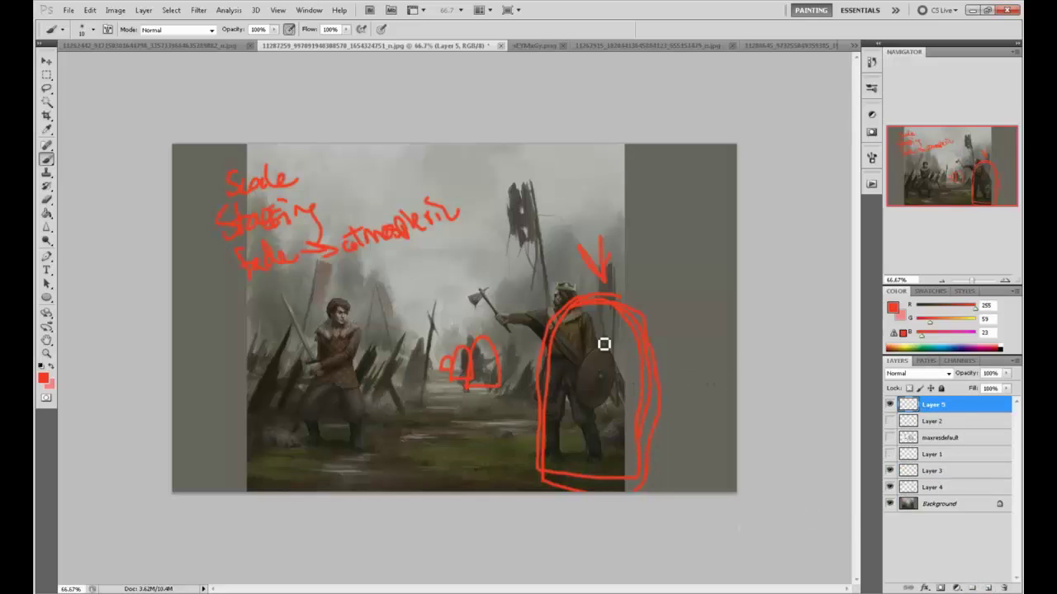
pyautogui.hotkey('ctrl', 'alt', 'z')
pyautogui.hotkey('ctrl', 'alt', 'z')
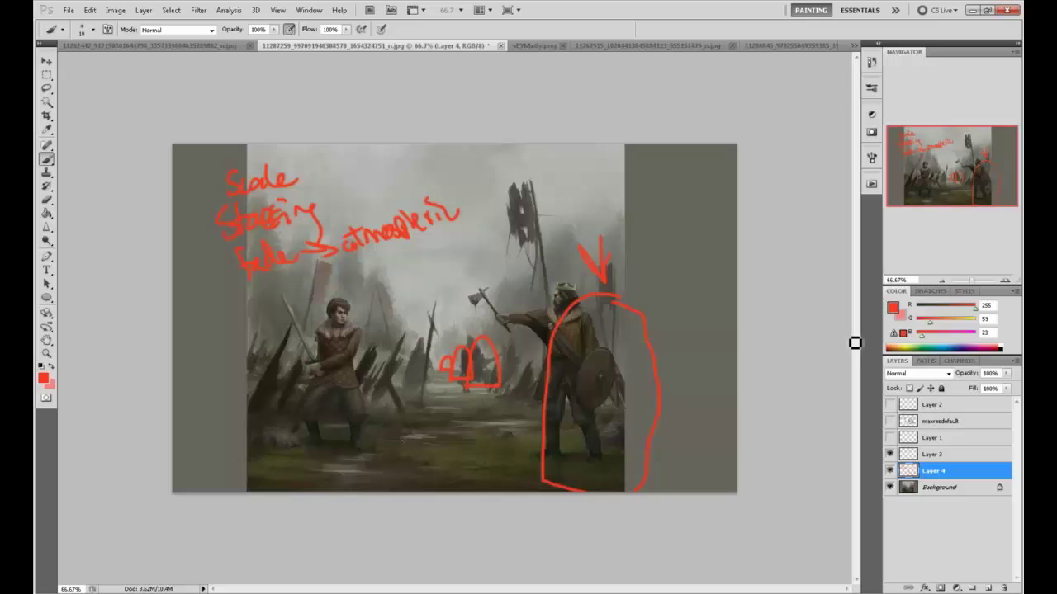
pyautogui.click(933, 406)
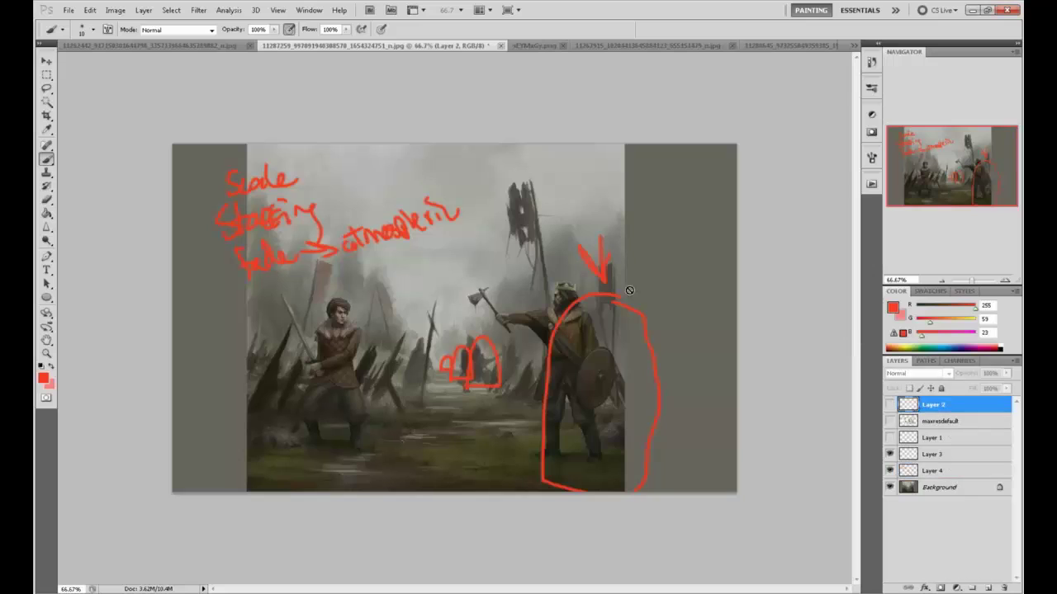
# On Layer 4, thicken the warrior outline's right edge, handwrite "detail" below the notes and draw a red line across both warriors' legs
pyautogui.click(931, 471)
pyautogui.moveTo(627, 308); pyautogui.dragTo(651, 487)
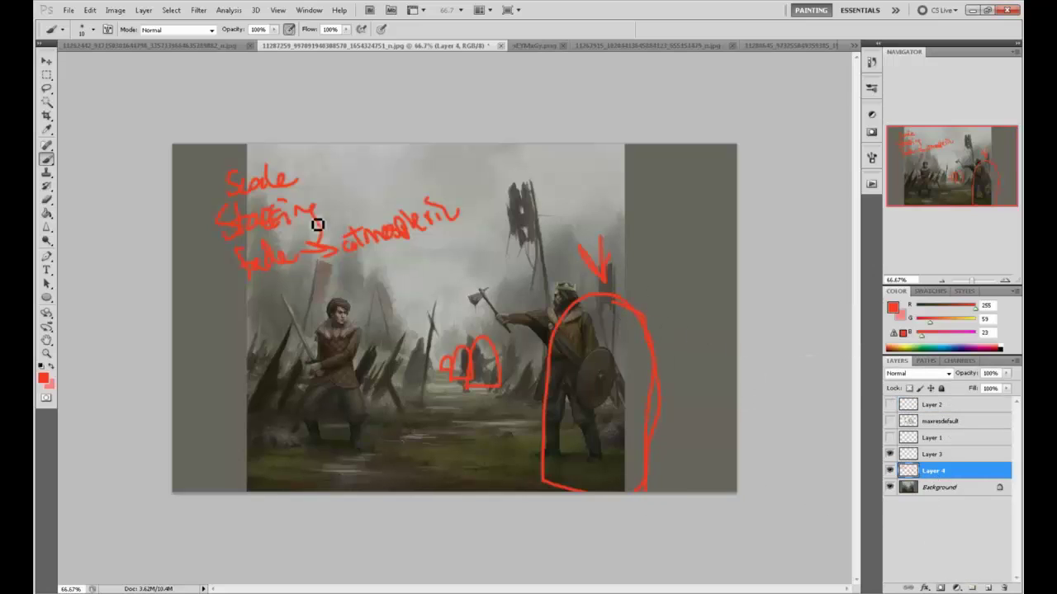
pyautogui.moveTo(278, 300)
pyautogui.mouseDown()
pyautogui.moveTo(339, 307)
pyautogui.moveTo(329, 282)
pyautogui.moveTo(347, 304)
pyautogui.mouseUp()
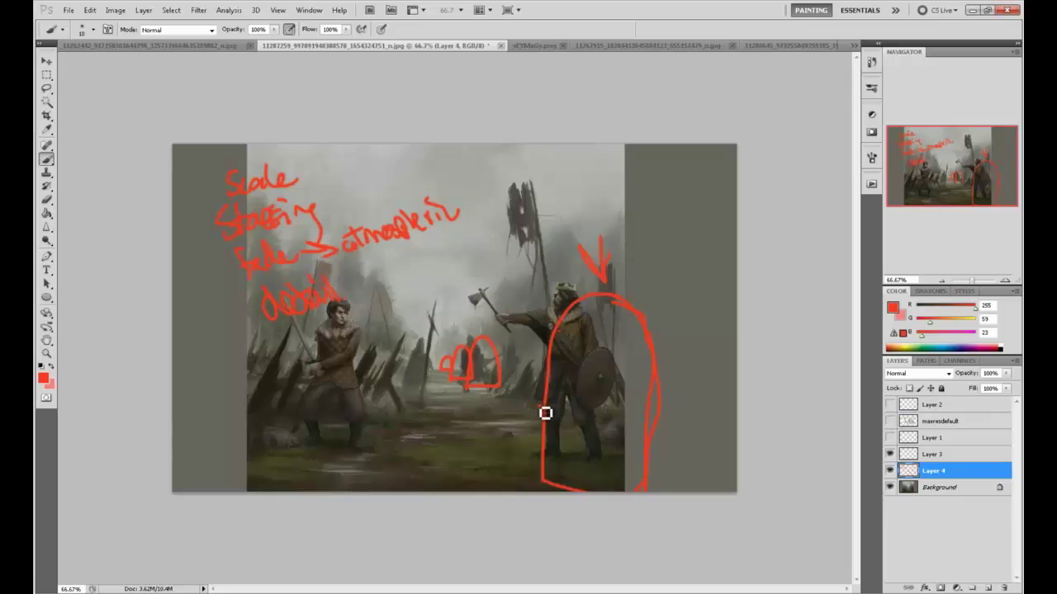
pyautogui.moveTo(252, 392)
pyautogui.mouseDown()
pyautogui.moveTo(619, 431)
pyautogui.moveTo(312, 404)
pyautogui.mouseUp()
pyautogui.click(586, 459)
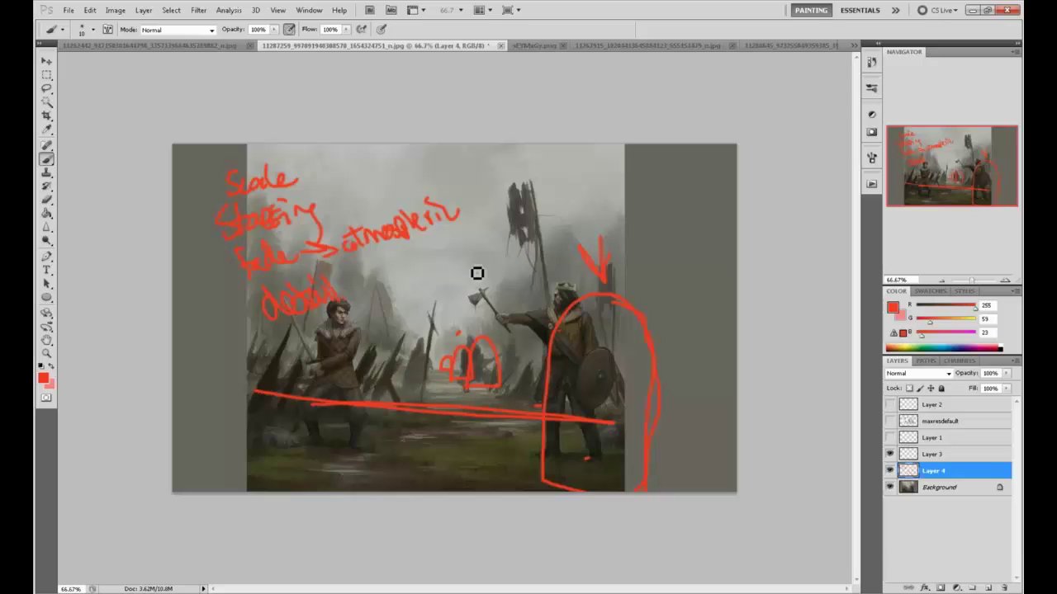
# Handwrite an arrow and "blur" beside both "atmospheric" and "detail", and mark the right-hand warrior's head with a small red arrow
pyautogui.moveTo(462, 213)
pyautogui.mouseDown()
pyautogui.moveTo(495, 205)
pyautogui.moveTo(492, 187)
pyautogui.moveTo(503, 207)
pyautogui.moveTo(547, 163)
pyautogui.mouseUp()
pyautogui.moveTo(359, 281); pyautogui.dragTo(458, 252)
pyautogui.click(485, 246)
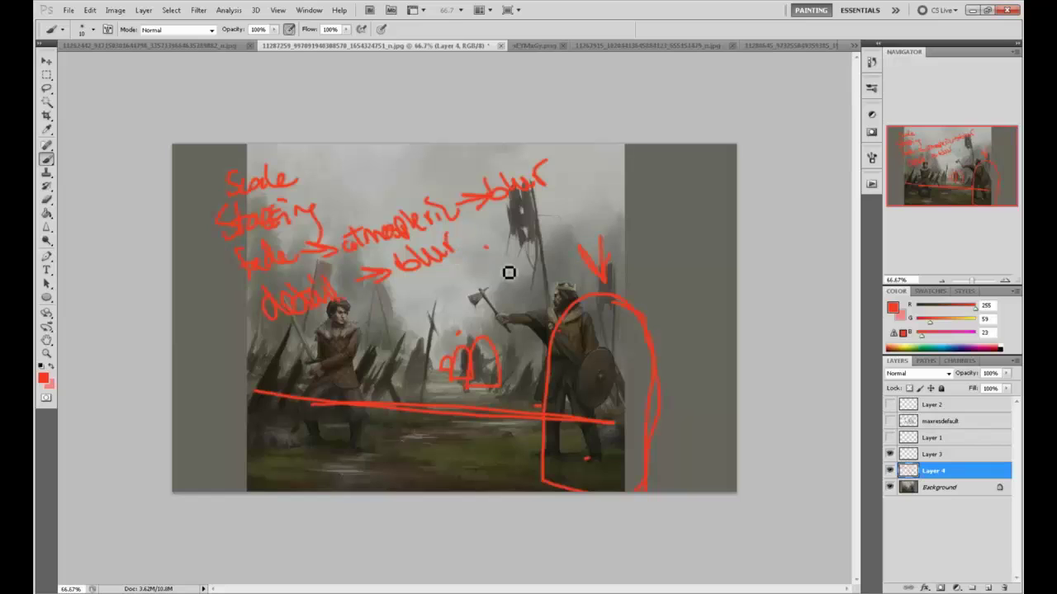
pyautogui.click(601, 322)
pyautogui.moveTo(554, 278)
pyautogui.mouseDown()
pyautogui.moveTo(573, 303)
pyautogui.moveTo(578, 287)
pyautogui.mouseUp()
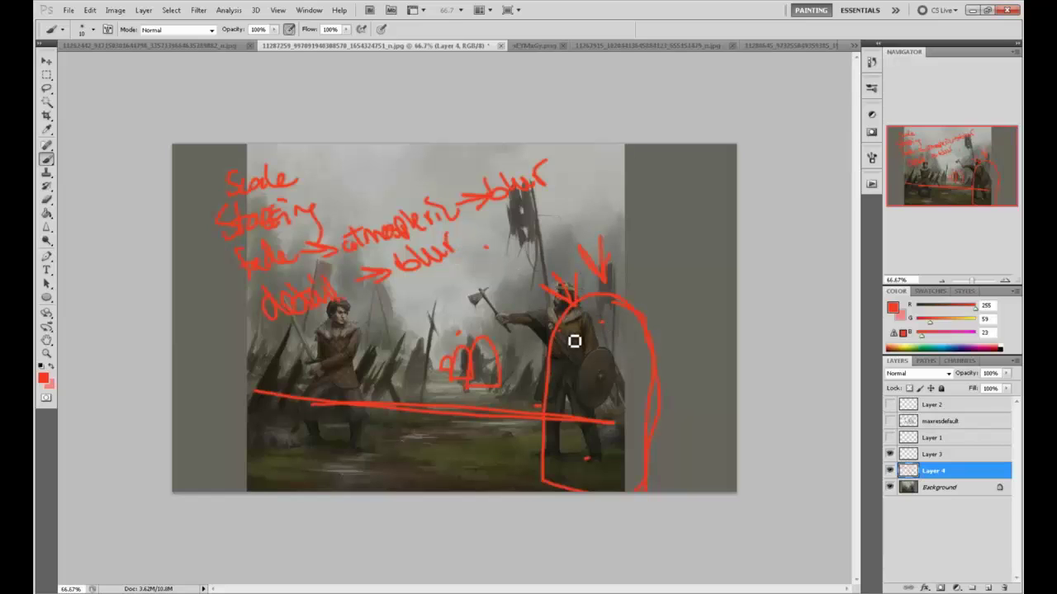
# Try red ground lines beneath both warriors' feet and undo them
pyautogui.moveTo(665, 420)
pyautogui.mouseDown()
pyautogui.moveTo(594, 405)
pyautogui.moveTo(463, 469)
pyautogui.moveTo(406, 513)
pyautogui.mouseUp()
pyautogui.hotkey('ctrl', 'z')
pyautogui.moveTo(592, 444)
pyautogui.mouseDown()
pyautogui.moveTo(278, 449)
pyautogui.moveTo(609, 460)
pyautogui.moveTo(257, 447)
pyautogui.moveTo(655, 468)
pyautogui.moveTo(632, 488)
pyautogui.mouseUp()
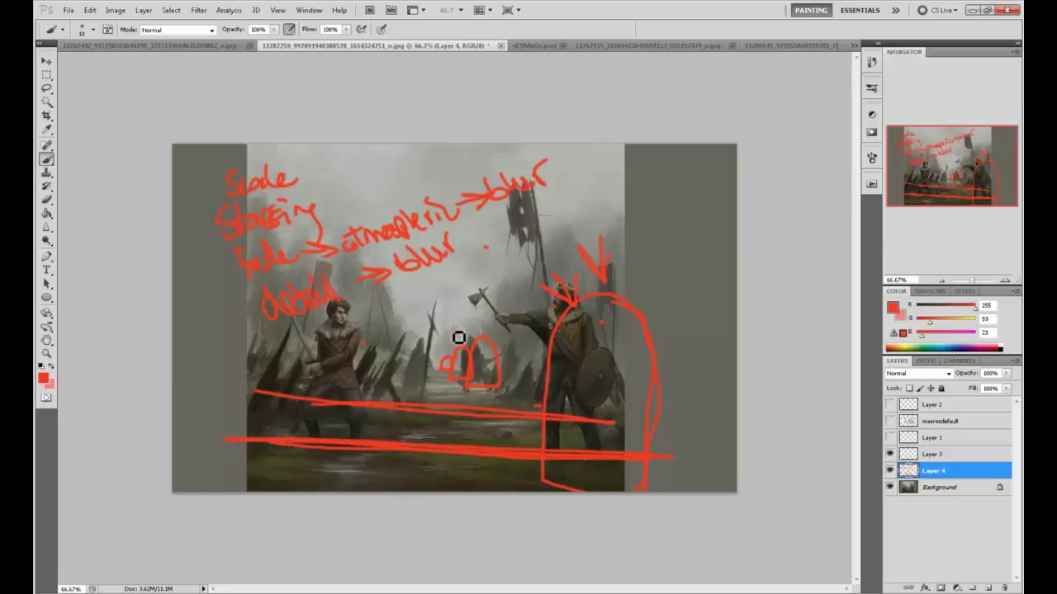
pyautogui.hotkey('ctrl', 'z')
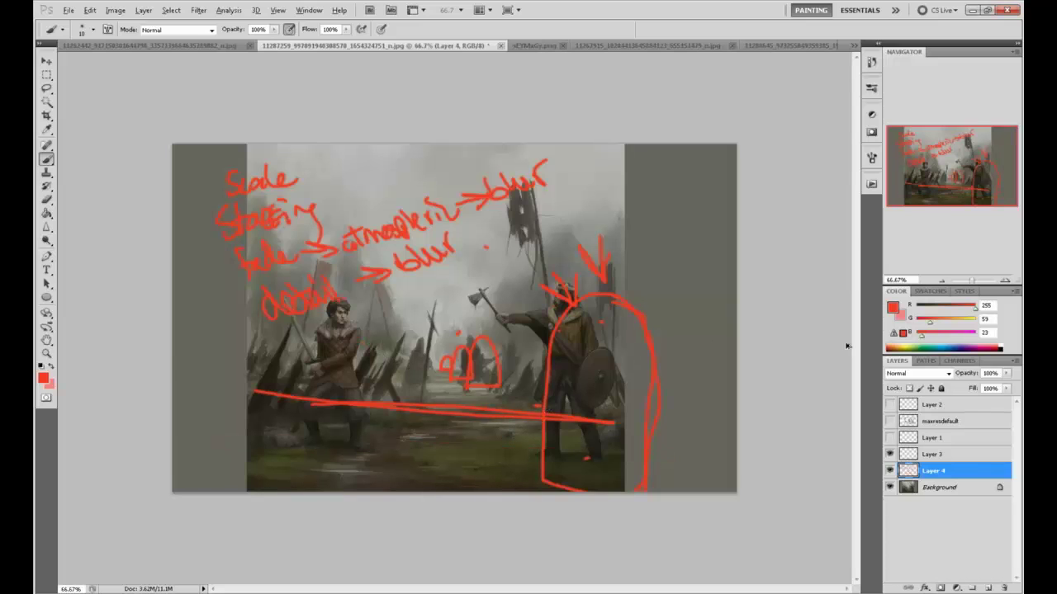
# Hide the red annotation layer, Layer 4, and add a new layer directly above the background
pyautogui.click(889, 470)
pyautogui.click(949, 487)
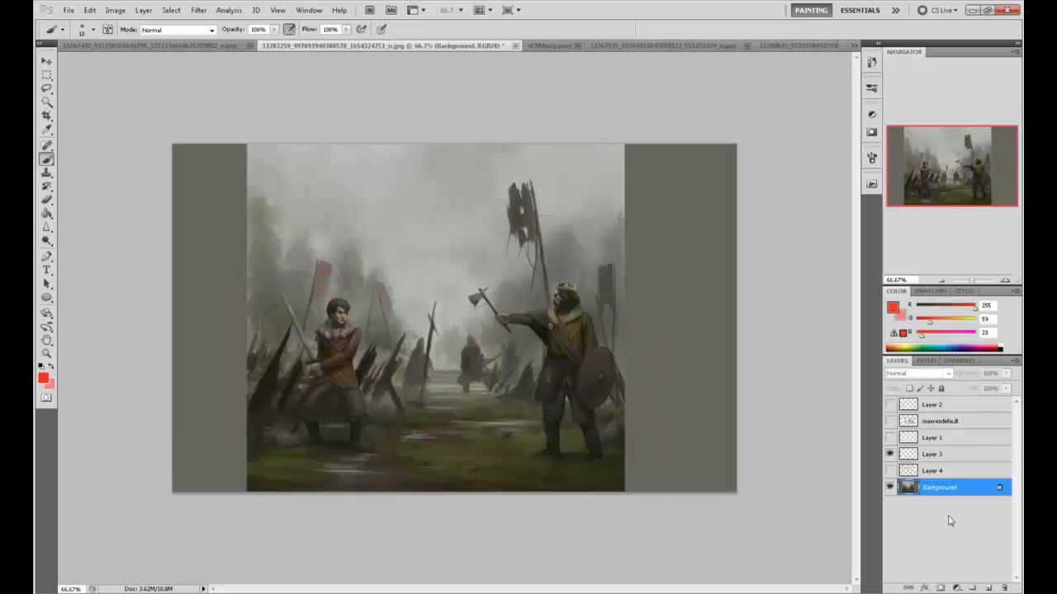
pyautogui.click(988, 588)
# Sample a misty grey near the distant figure, lower the brush opacity to 41% and enlarge the brush
pyautogui.keyDown('alt'); pyautogui.click(449, 358); pyautogui.keyUp('alt')
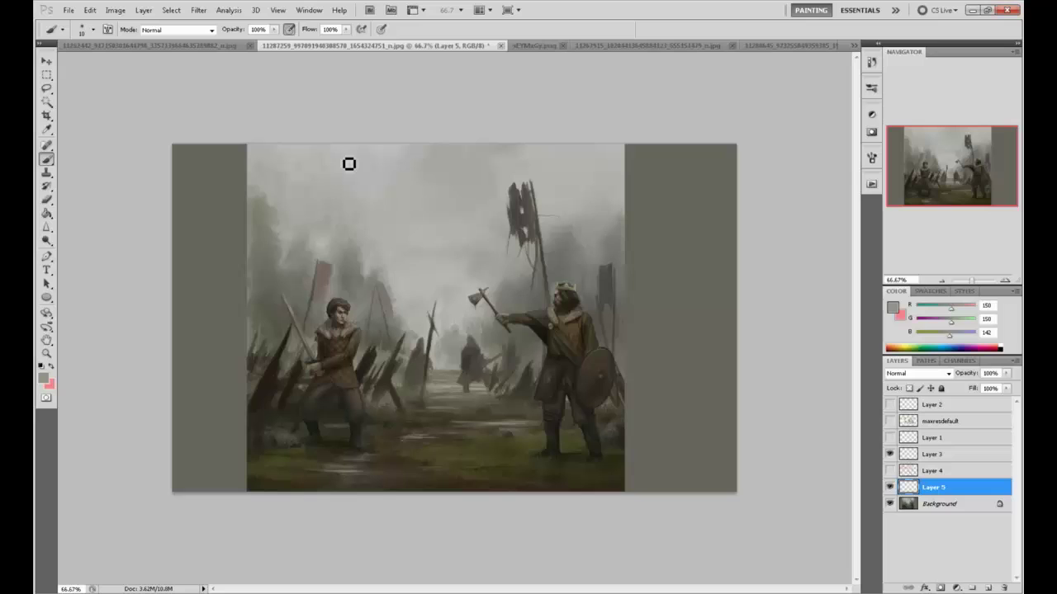
pyautogui.click(273, 30)
pyautogui.moveTo(257, 44); pyautogui.dragTo(236, 44)
pyautogui.press(']')
pyautogui.press(']')
pyautogui.press(']')
pyautogui.press(']')
pyautogui.press(']')
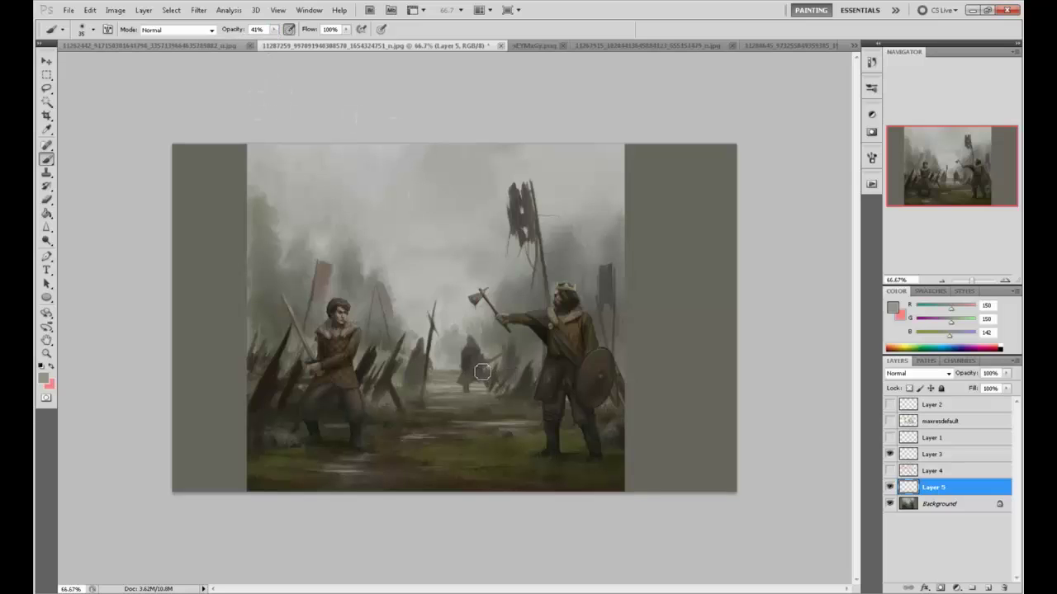
# Try soft dark grey strokes across the sky around the torn banner and undo them
pyautogui.keyDown('alt'); pyautogui.click(466, 333); pyautogui.keyUp('alt')
pyautogui.keyDown('alt'); pyautogui.click(672, 184); pyautogui.keyUp('alt')
pyautogui.moveTo(419, 244); pyautogui.dragTo(501, 203)
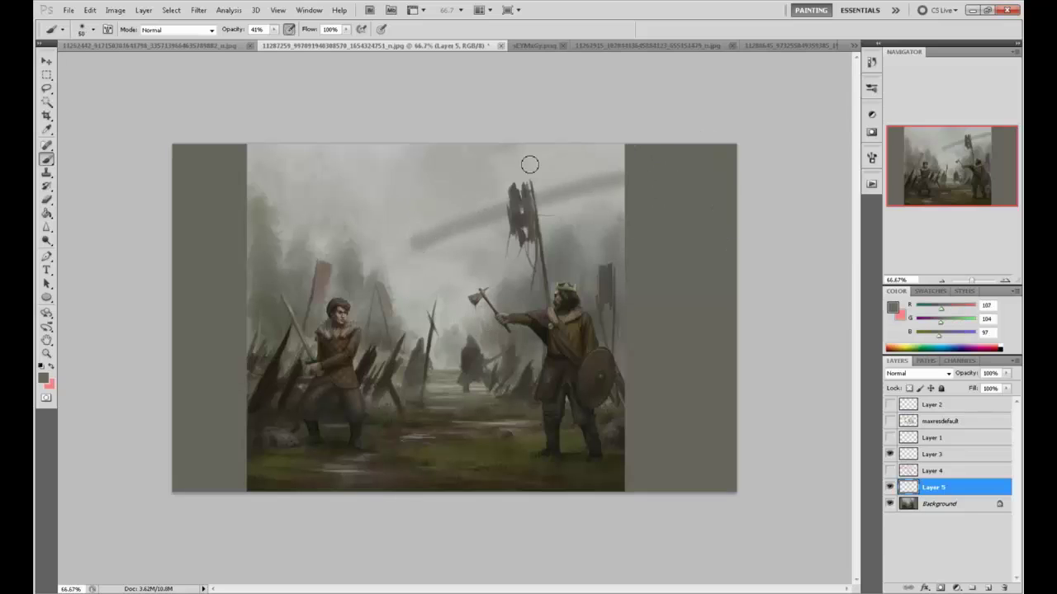
pyautogui.moveTo(510, 167); pyautogui.dragTo(338, 228)
pyautogui.hotkey('ctrl', 'alt', 'z')
pyautogui.hotkey('ctrl', 'alt', 'z')
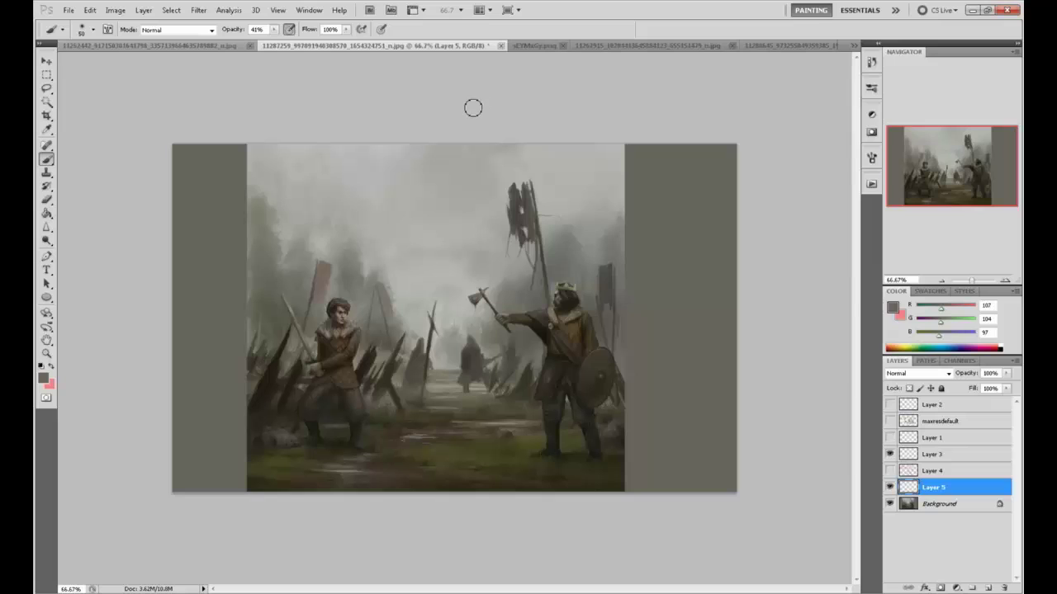
# Quit Photoshop and save the painting to the Desktop as the Photoshop file adsdd with Maximize Compatibility enabled
pyautogui.click(1006, 10)
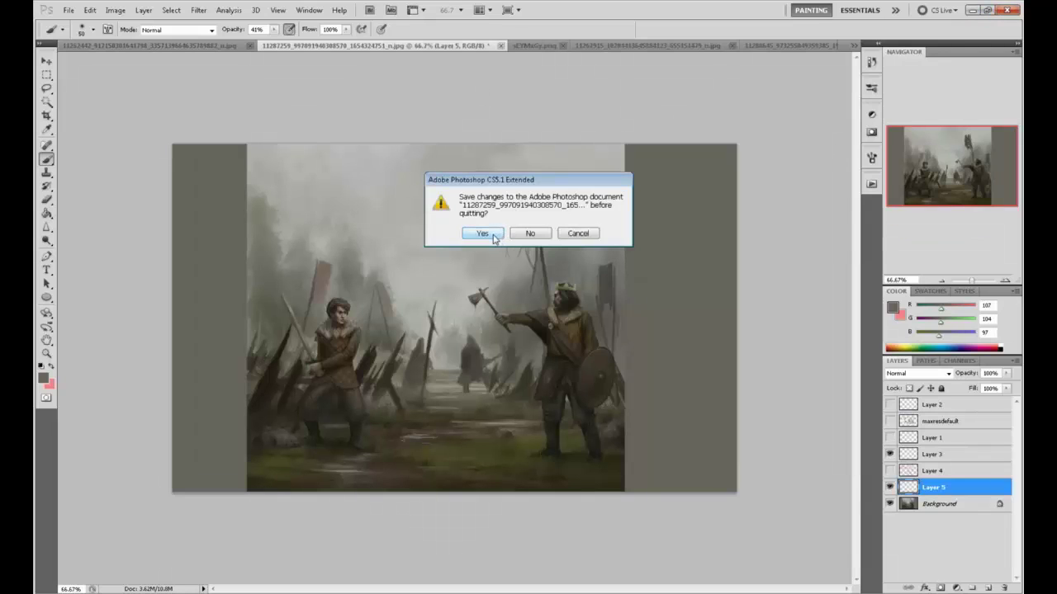
pyautogui.click(482, 234)
pyautogui.click(393, 196)
pyautogui.write('ad')
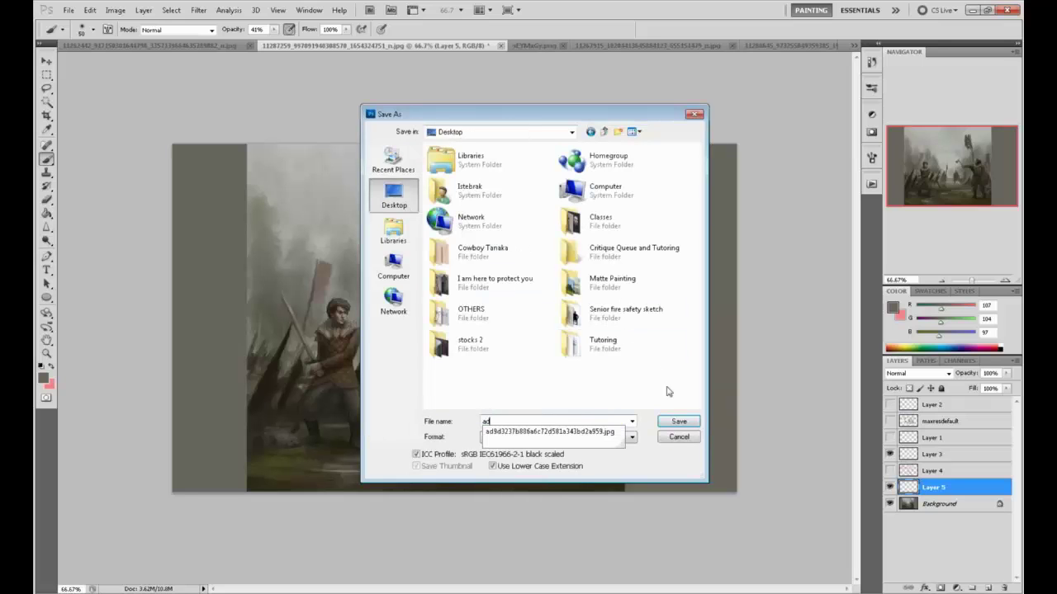
pyautogui.write('sdd')
pyautogui.click(682, 422)
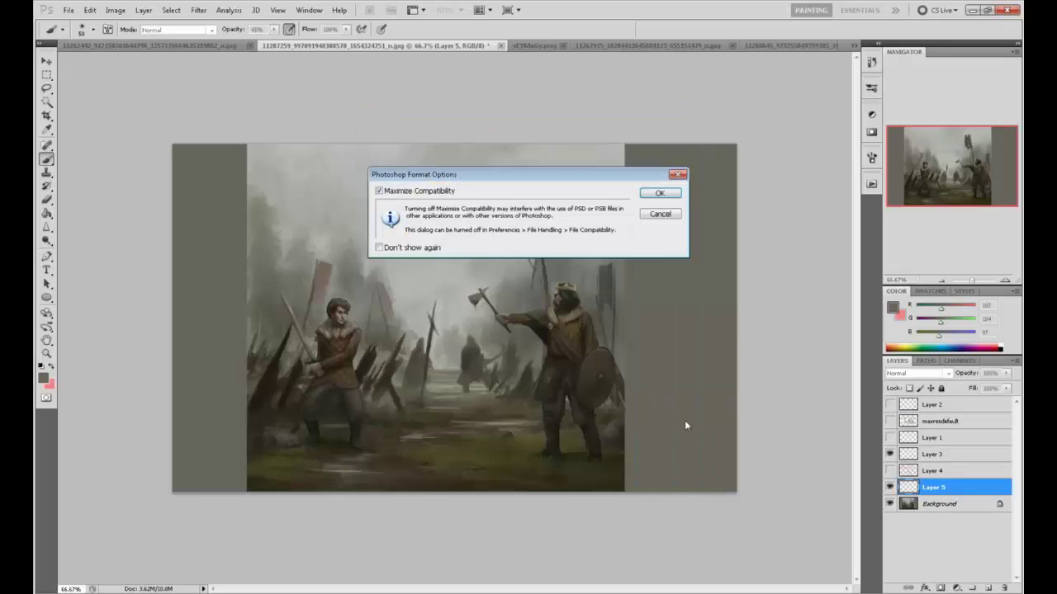
pyautogui.click(660, 194)
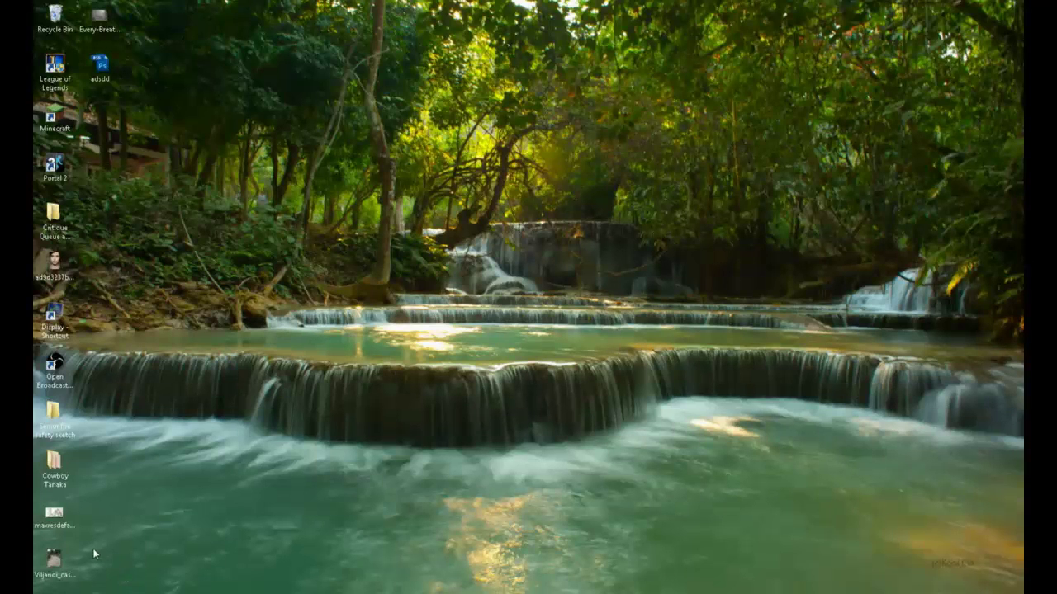
# Reopen adsdd from the desktop in Photoshop and maximize the program window
pyautogui.doubleClick(109, 67)
pyautogui.doubleClick(556, 15)
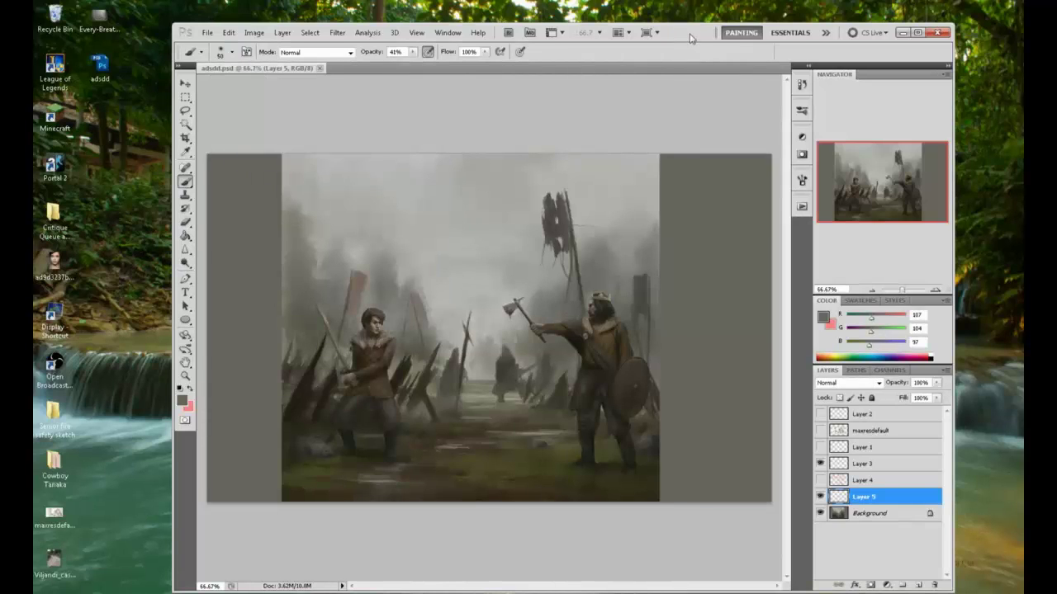
pyautogui.doubleClick(690, 34)
# Try a soft grey stroke curving from the sky near the banner to the left-hand flag and undo it
pyautogui.keyDown('alt'); pyautogui.click(671, 205); pyautogui.keyUp('alt')
pyautogui.moveTo(547, 161); pyautogui.dragTo(322, 273)
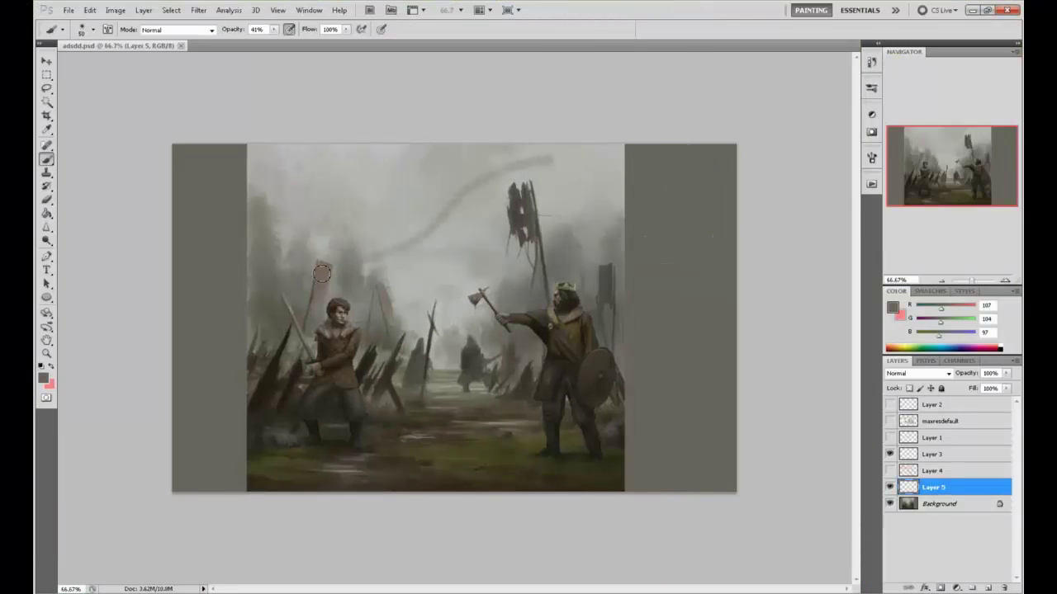
pyautogui.hotkey('ctrl', 'z')
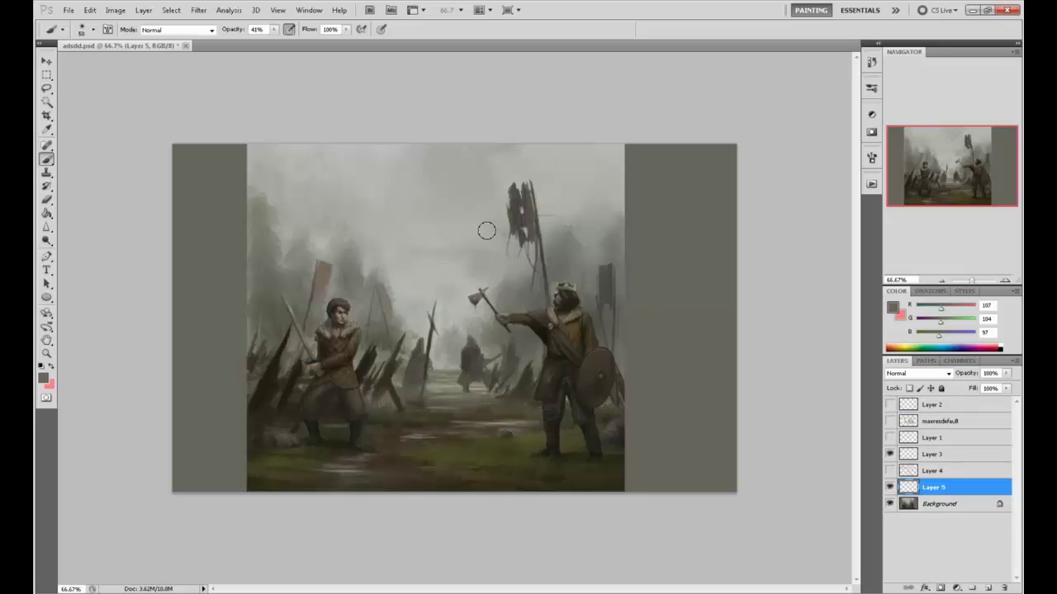
# Sample the light mist colour above the distant figure and paint haze over the figure with a size 175 brush
pyautogui.keyDown('alt'); pyautogui.click(462, 331); pyautogui.keyUp('alt')
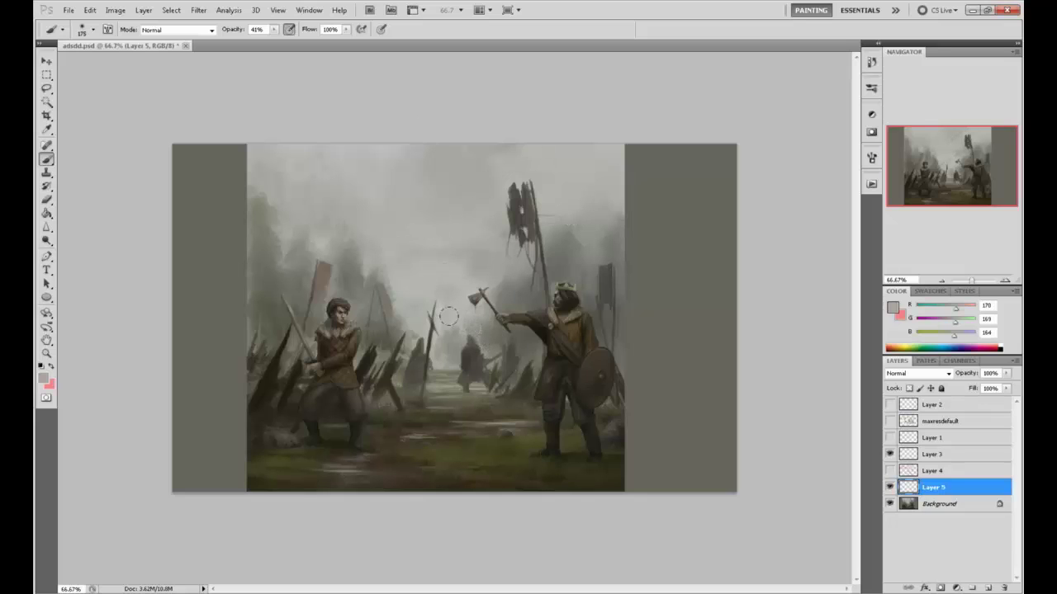
pyautogui.moveTo(469, 342); pyautogui.dragTo(470, 383)
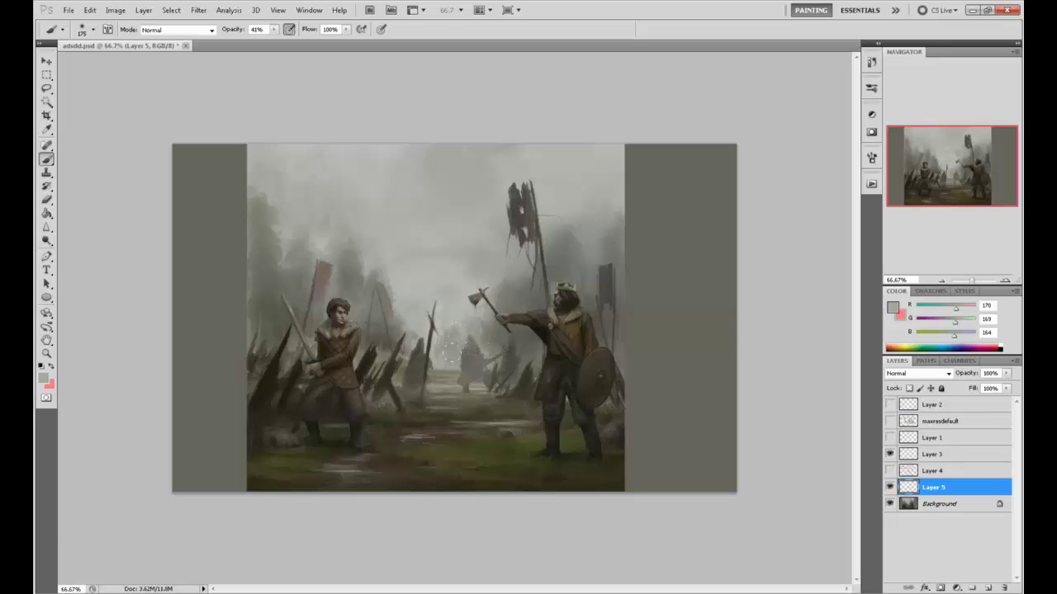
# Set the foreground colour to pure red (R 255, G 0, B 0) and the brush opacity to 100%
pyautogui.click(892, 307)
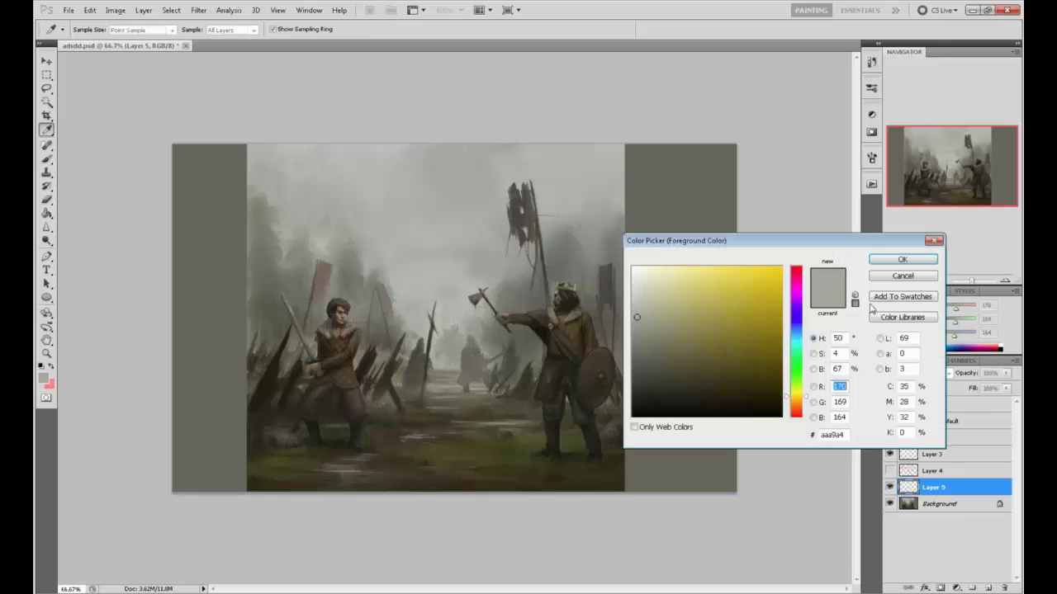
pyautogui.click(779, 267)
pyautogui.click(797, 267)
pyautogui.click(903, 261)
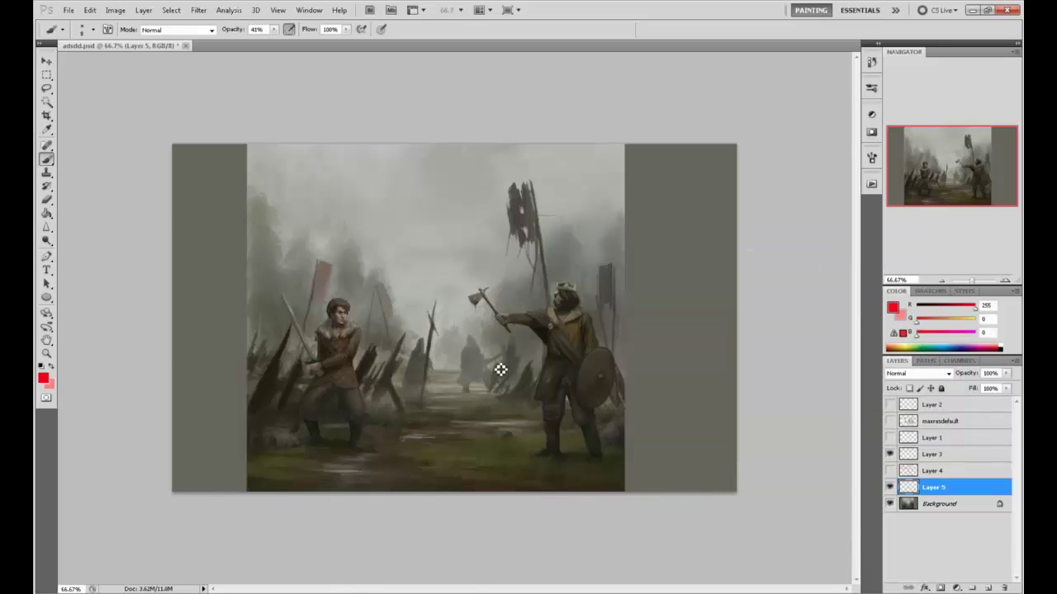
pyautogui.moveTo(274, 29); pyautogui.dragTo(392, 119)
# Draw red horizontal depth lines along the path and warriors' feet, and a left-pointing arrow from the distant figure, undoing stray strokes
pyautogui.moveTo(495, 401)
pyautogui.mouseDown()
pyautogui.moveTo(432, 400)
pyautogui.moveTo(575, 402)
pyautogui.mouseUp()
pyautogui.hotkey('ctrl', 'z')
pyautogui.moveTo(450, 399)
pyautogui.mouseDown()
pyautogui.moveTo(516, 401)
pyautogui.moveTo(396, 413)
pyautogui.moveTo(533, 417)
pyautogui.mouseUp()
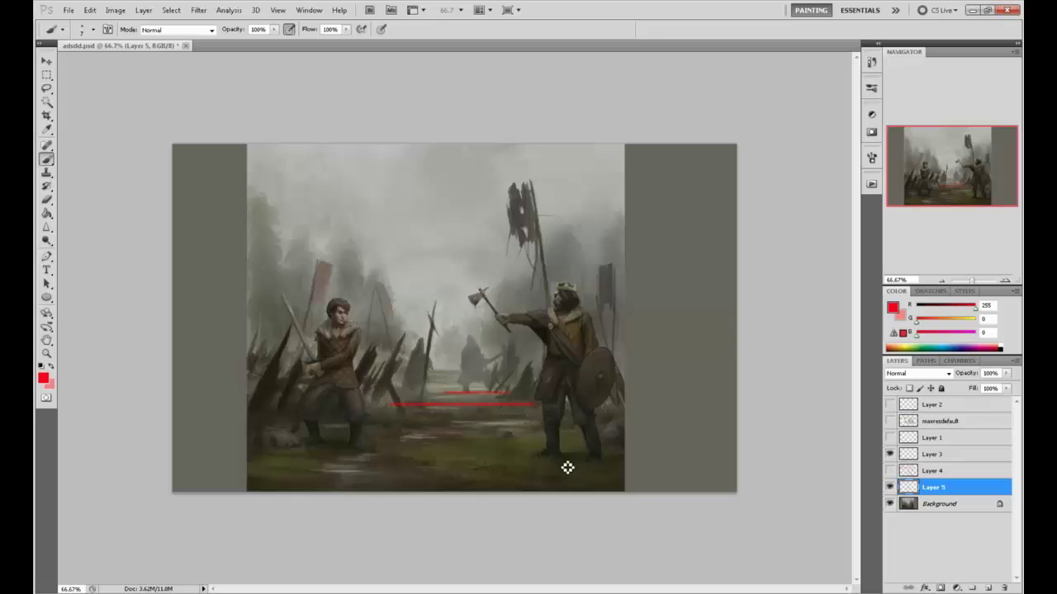
pyautogui.moveTo(418, 484); pyautogui.dragTo(724, 486)
pyautogui.moveTo(370, 454); pyautogui.dragTo(416, 455)
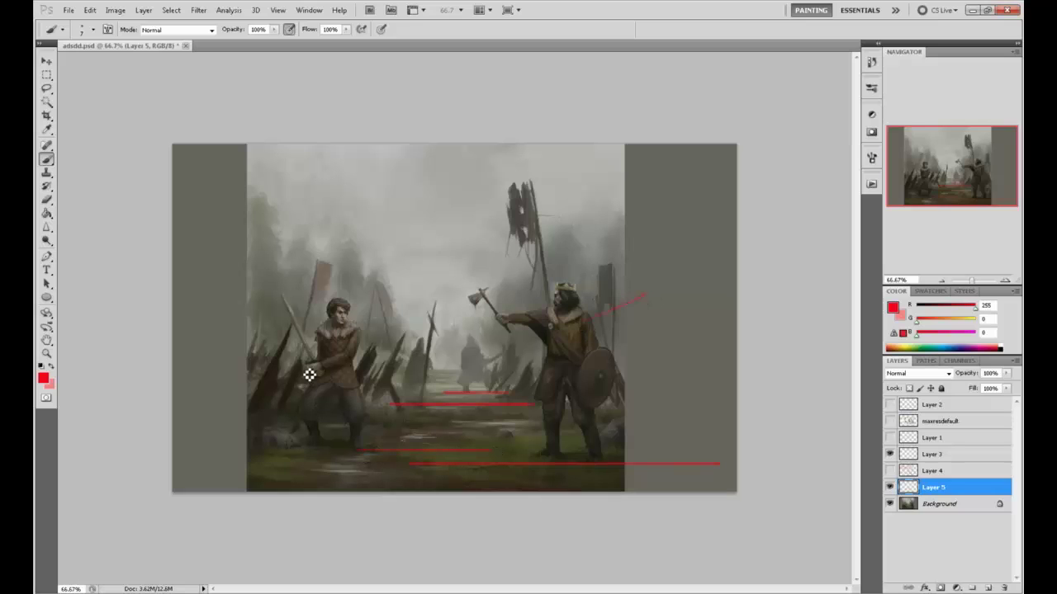
pyautogui.moveTo(431, 340)
pyautogui.mouseDown()
pyautogui.moveTo(422, 350)
pyautogui.moveTo(470, 337)
pyautogui.moveTo(493, 358)
pyautogui.moveTo(491, 390)
pyautogui.moveTo(434, 362)
pyautogui.moveTo(448, 367)
pyautogui.mouseUp()
pyautogui.hotkey('ctrl', 'z')
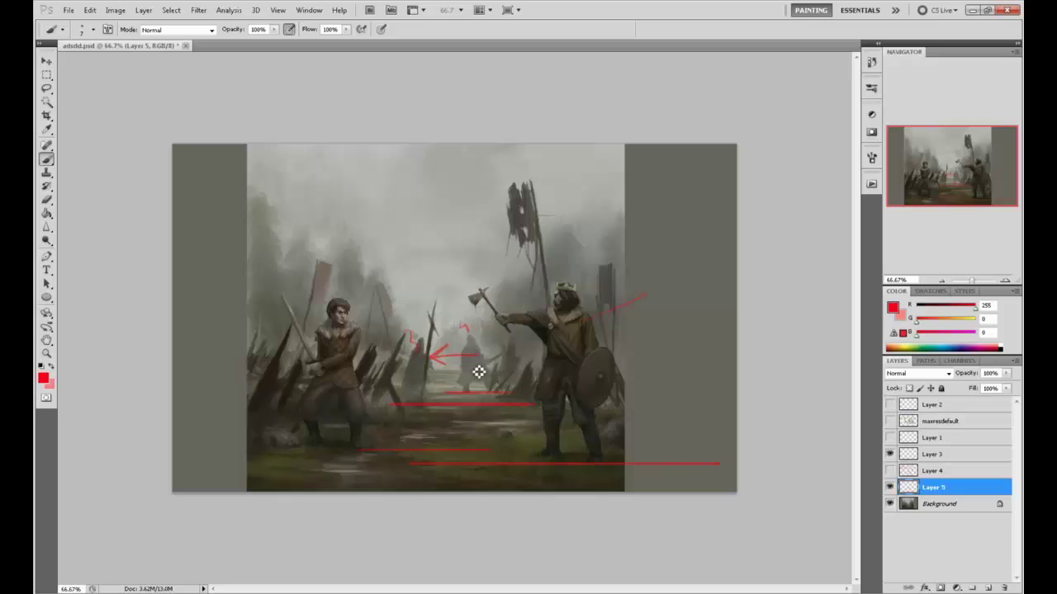
# Try a red arch around the distant figure, and undo both it and the left-pointing arrow
pyautogui.moveTo(474, 405)
pyautogui.mouseDown()
pyautogui.moveTo(472, 302)
pyautogui.moveTo(481, 411)
pyautogui.mouseUp()
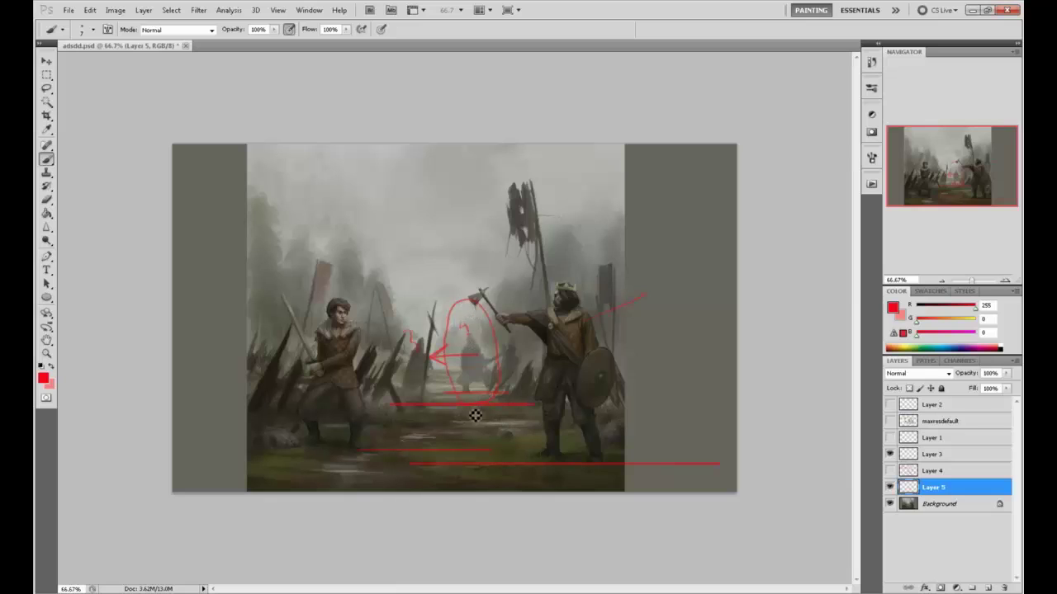
pyautogui.hotkey('ctrl', 'alt', 'z')
pyautogui.hotkey('ctrl', 'alt', 'z')
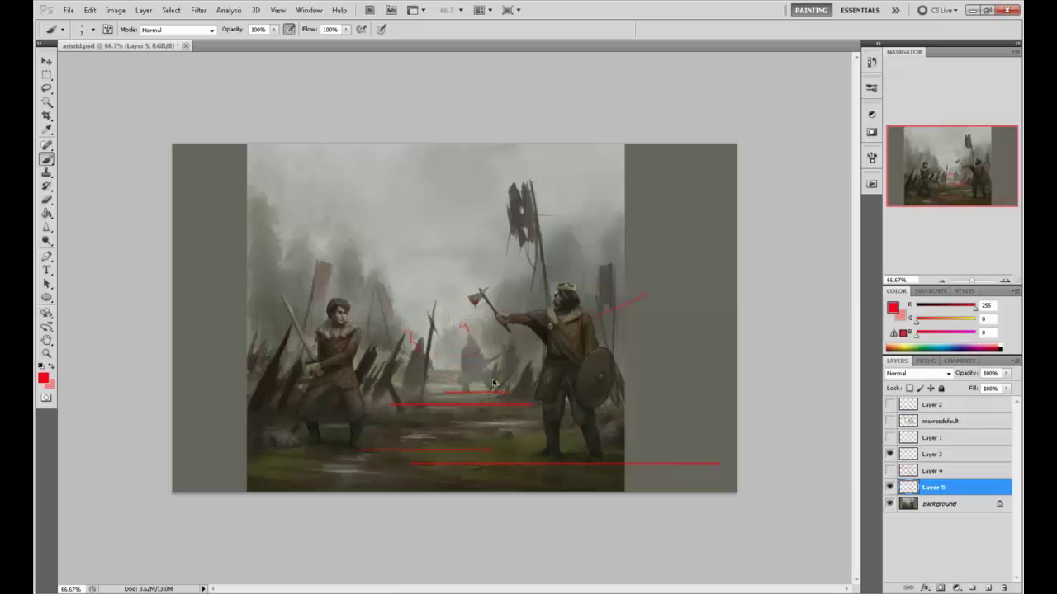
pyautogui.hotkey('ctrl', 'alt', 'z')
# Try a red arrow curving from the axe-wielding warrior toward the left-hand spears and undo it
pyautogui.moveTo(479, 344); pyautogui.dragTo(500, 389)
pyautogui.hotkey('ctrl', 'shift', 'z')
pyautogui.hotkey('ctrl', 'shift', 'z')
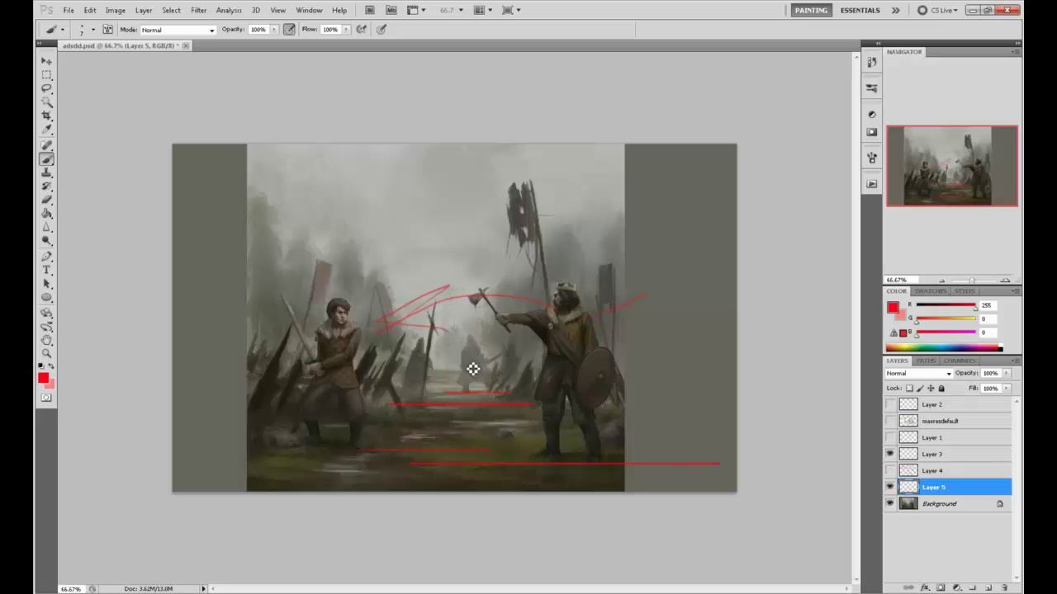
pyautogui.hotkey('ctrl', 'alt', 'z')
pyautogui.hotkey('ctrl', 'alt', 'z')
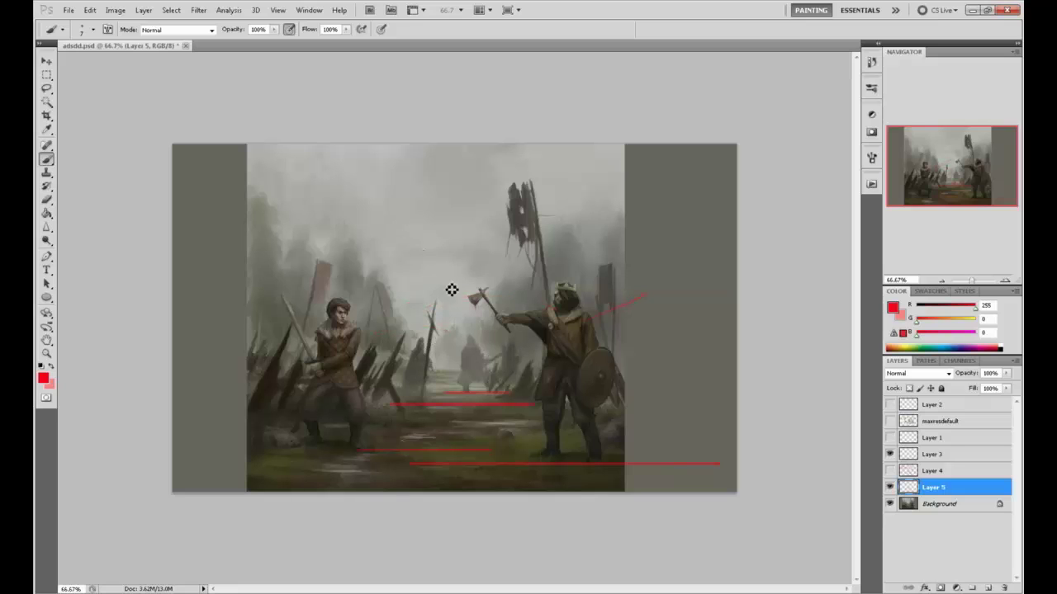
# Convert the Background into a regular layer named Layer 0 and lasso the distant figure on the path
pyautogui.keyDown('alt'); pyautogui.click(475, 351); pyautogui.keyUp('alt')
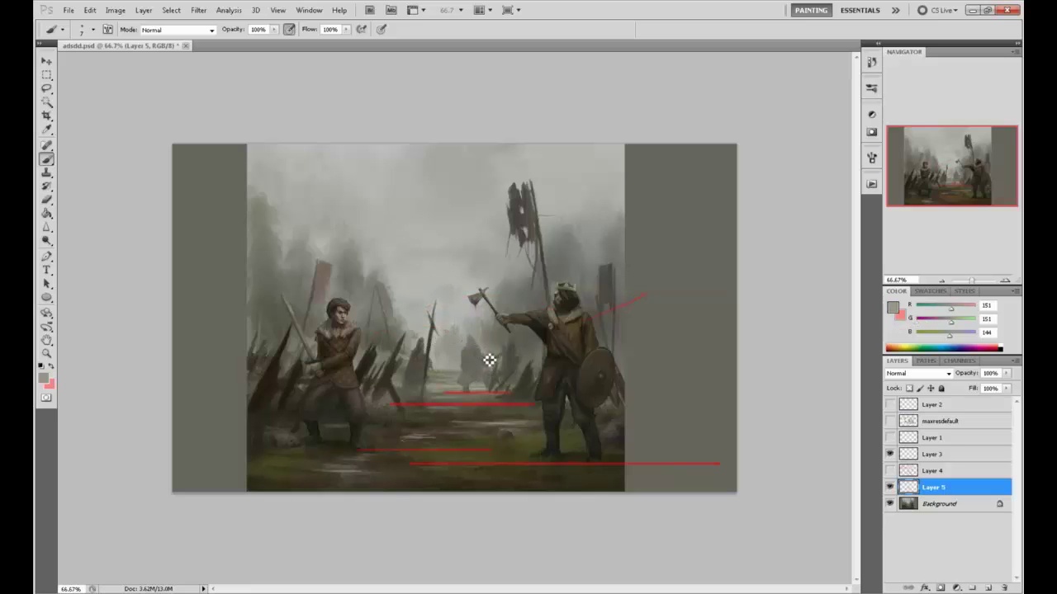
pyautogui.doubleClick(941, 504)
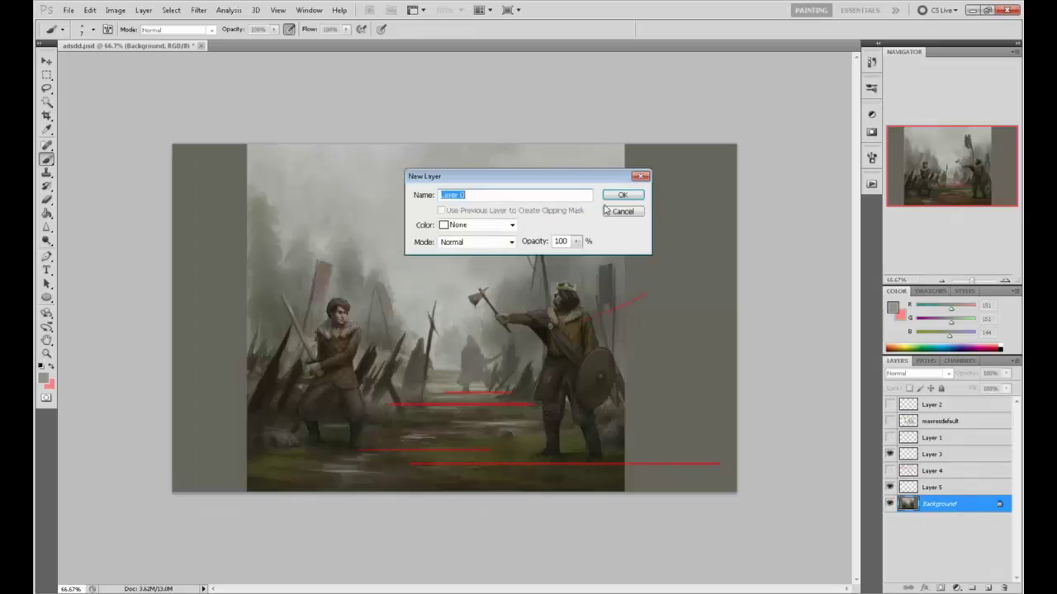
pyautogui.click(623, 196)
pyautogui.press('l')
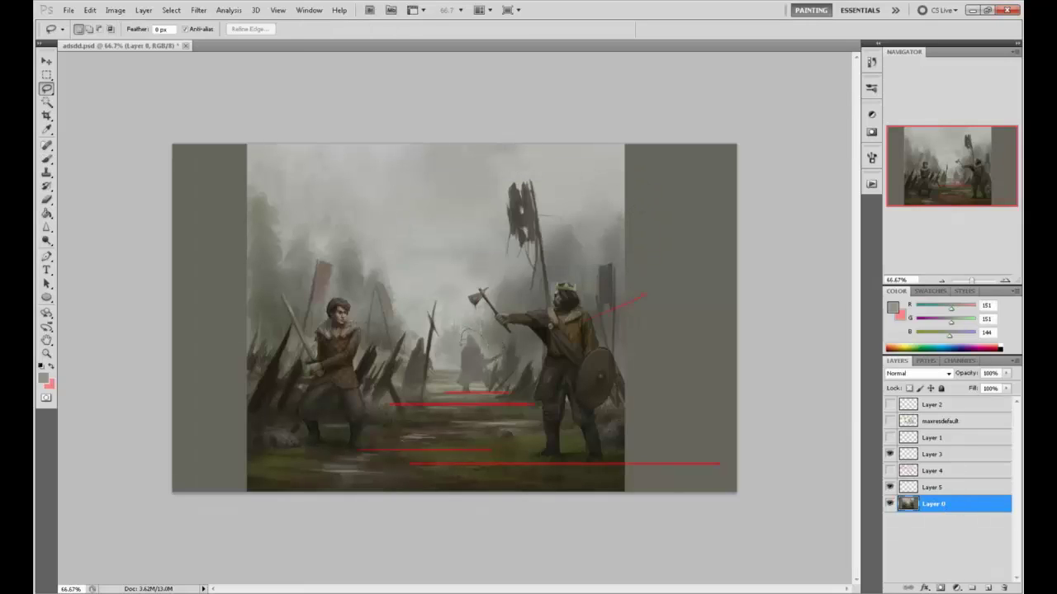
pyautogui.moveTo(496, 363); pyautogui.dragTo(489, 350)
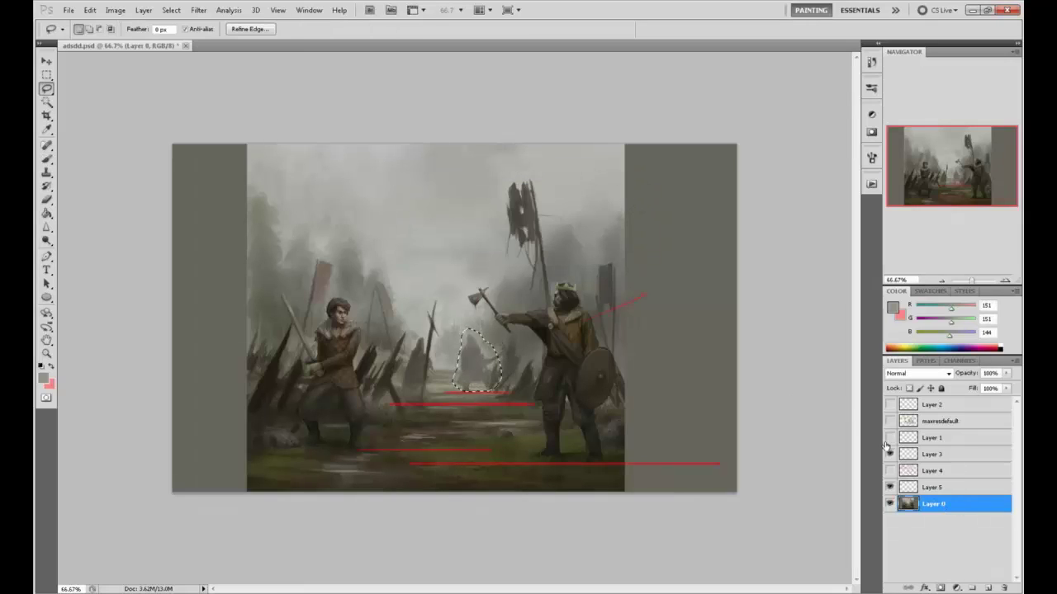
# Scale the selected distant figure down proportionally to about 74%
pyautogui.click(889, 471)
pyautogui.click(889, 471)
pyautogui.hotkey('ctrl', 't')
pyautogui.moveTo(501, 329); pyautogui.dragTo(483, 337)
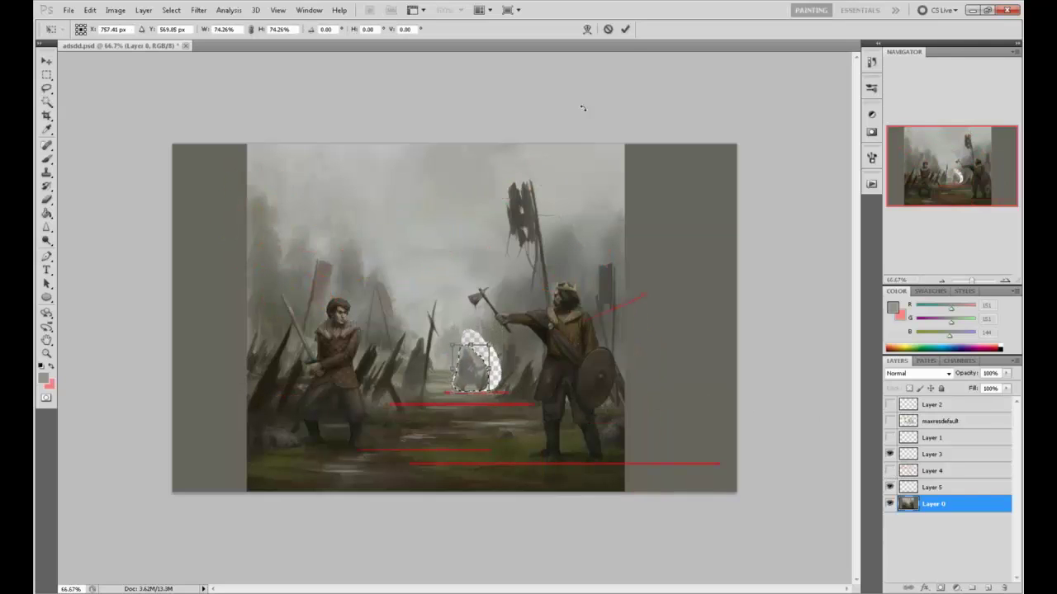
pyautogui.click(625, 29)
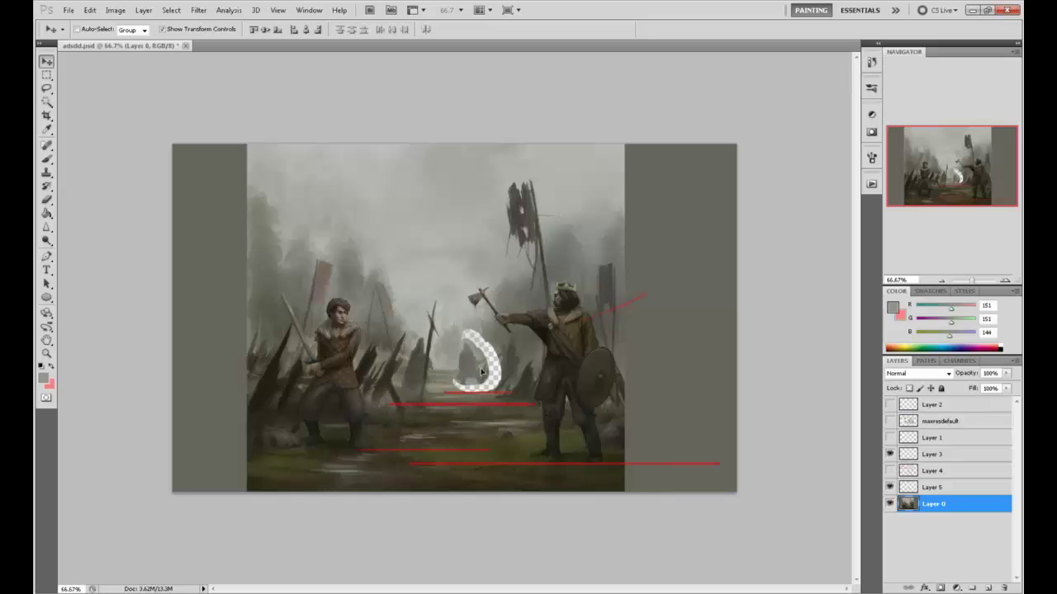
# Shrink the distant figure a second time to about 74% and shift it slightly toward the path's left edge
pyautogui.hotkey('ctrl', 't')
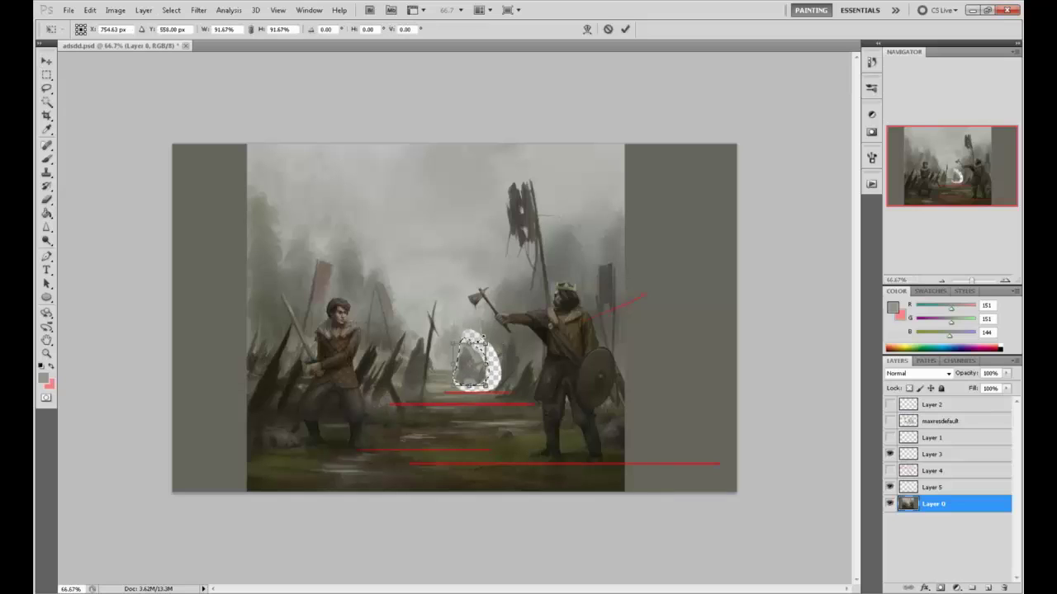
pyautogui.moveTo(492, 355); pyautogui.dragTo(472, 377)
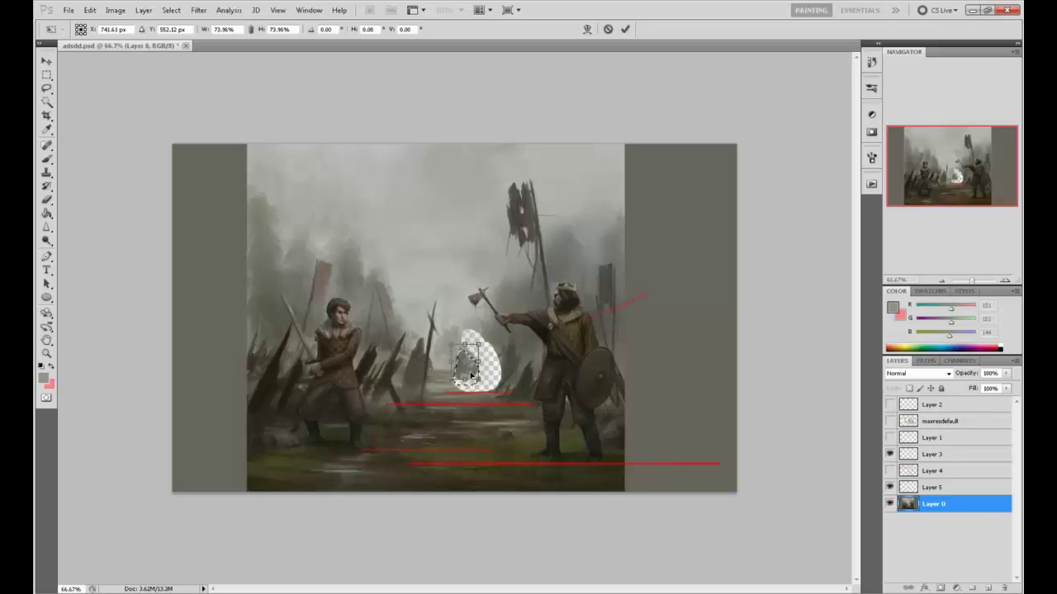
pyautogui.press('Return')
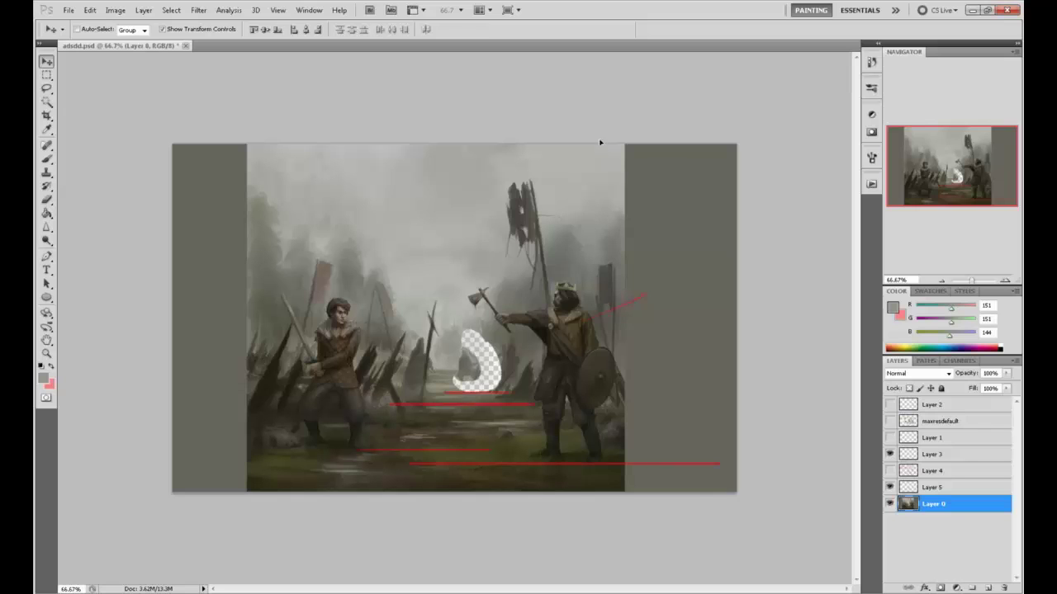
# Clear the selection and add a new layer beneath the painting's Layer 0
pyautogui.press('m')
pyautogui.rightClick(580, 340)
pyautogui.click(601, 348)
pyautogui.click(988, 588)
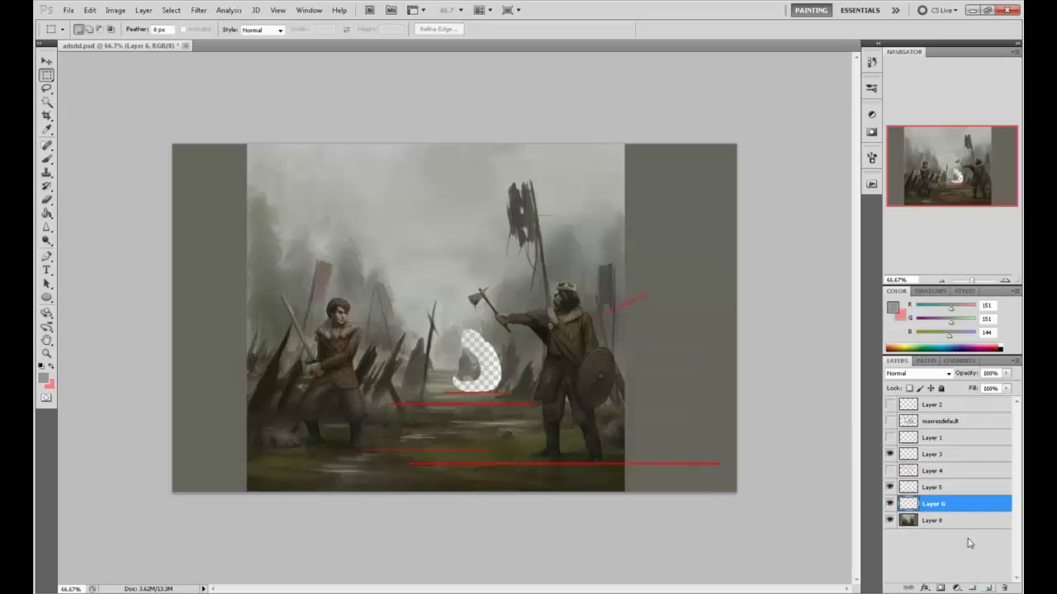
pyautogui.moveTo(961, 504); pyautogui.dragTo(969, 570)
# Fill the new layer with a grey-green sampled beside the distant figure (R 152, G 149, B 132)
pyautogui.press('g')
pyautogui.keyDown('alt'); pyautogui.click(455, 378); pyautogui.keyUp('alt')
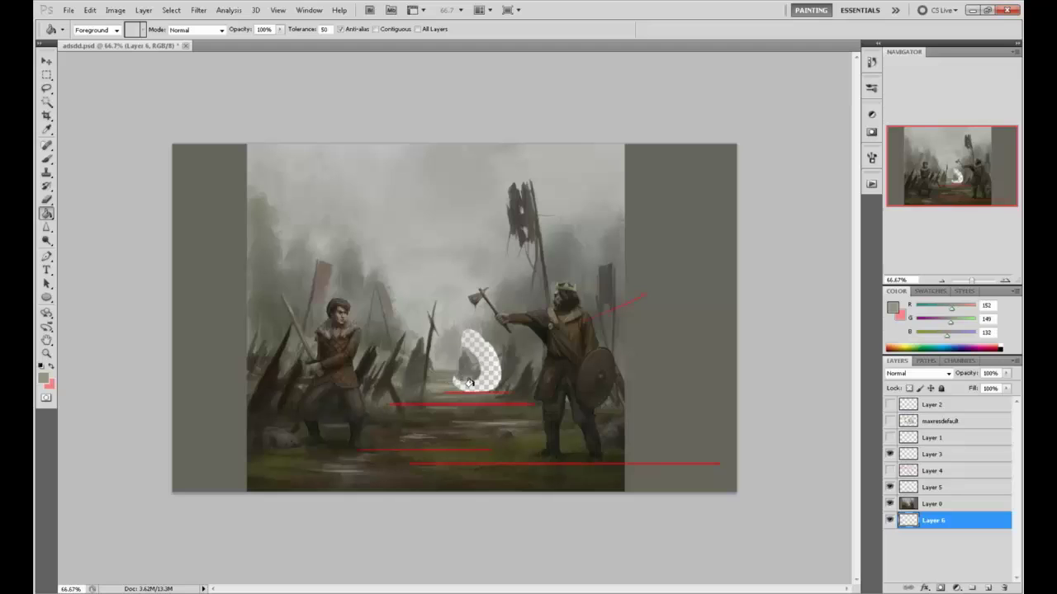
pyautogui.click(468, 382)
# Paint the gap around the shrunken figure with sampled mist and ground tones, using a size 60 brush on the fill layer
pyautogui.press('b')
pyautogui.keyDown('alt'); pyautogui.click(497, 337); pyautogui.keyUp('alt')
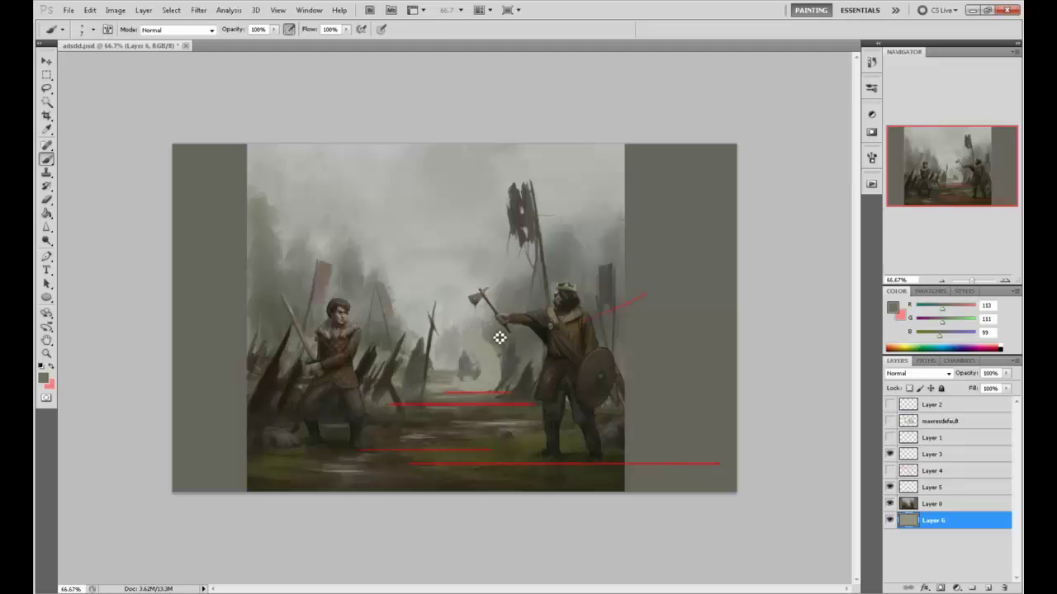
pyautogui.keyDown('alt'); pyautogui.click(501, 385); pyautogui.keyUp('alt')
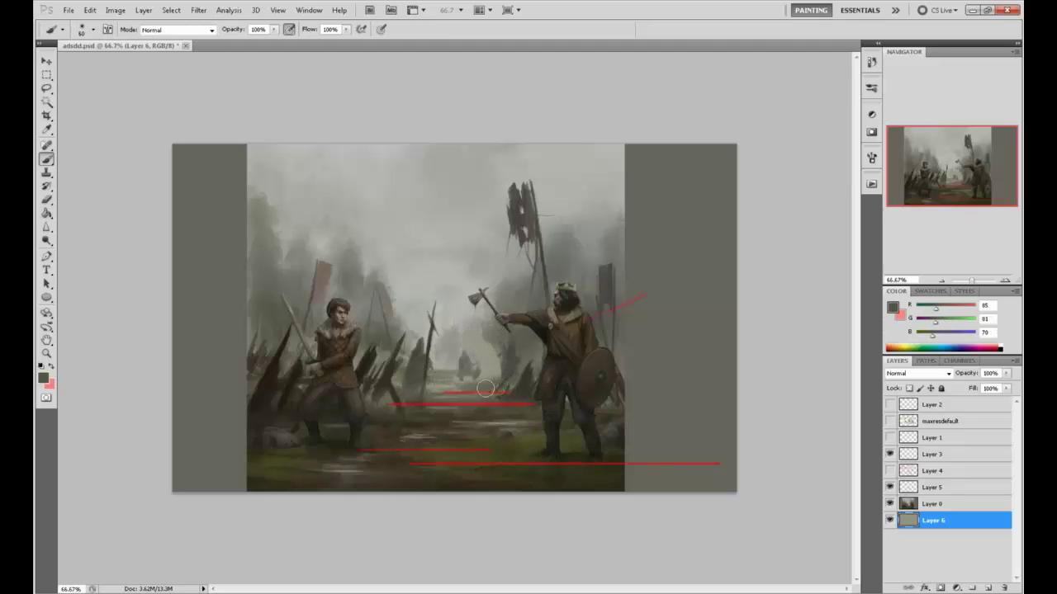
pyautogui.keyDown('alt'); pyautogui.click(456, 379); pyautogui.keyUp('alt')
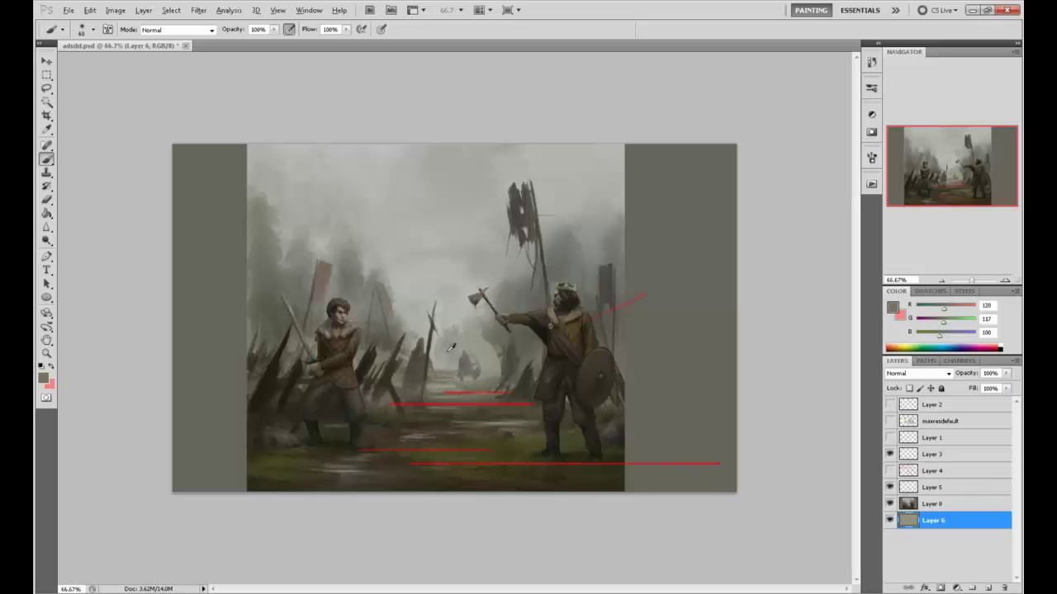
pyautogui.keyDown('alt'); pyautogui.click(494, 330); pyautogui.keyUp('alt')
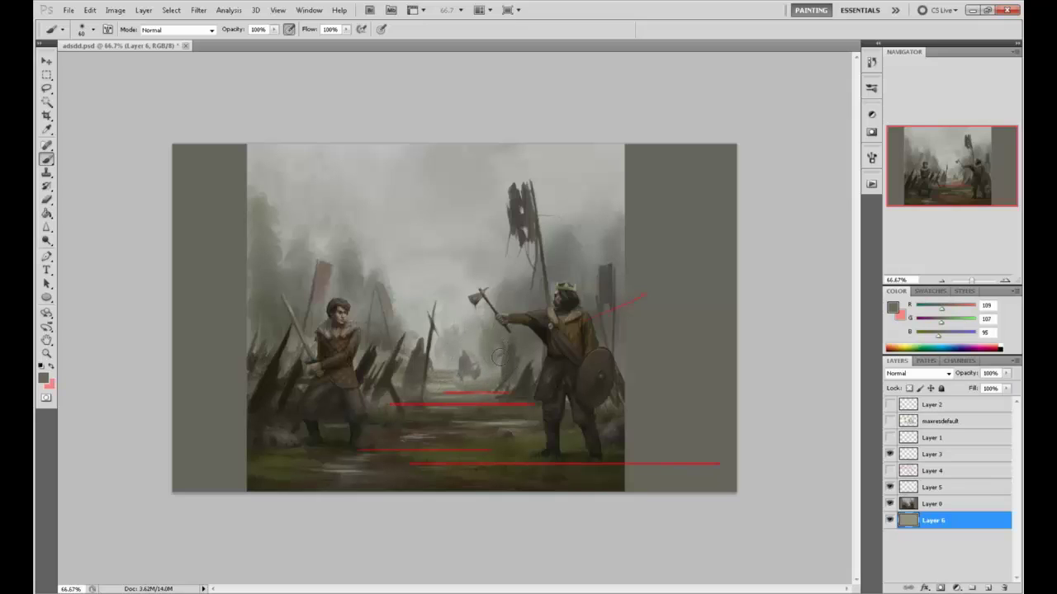
pyautogui.keyDown('alt'); pyautogui.click(465, 326); pyautogui.keyUp('alt')
pyautogui.keyDown('alt'); pyautogui.click(507, 377); pyautogui.keyUp('alt')
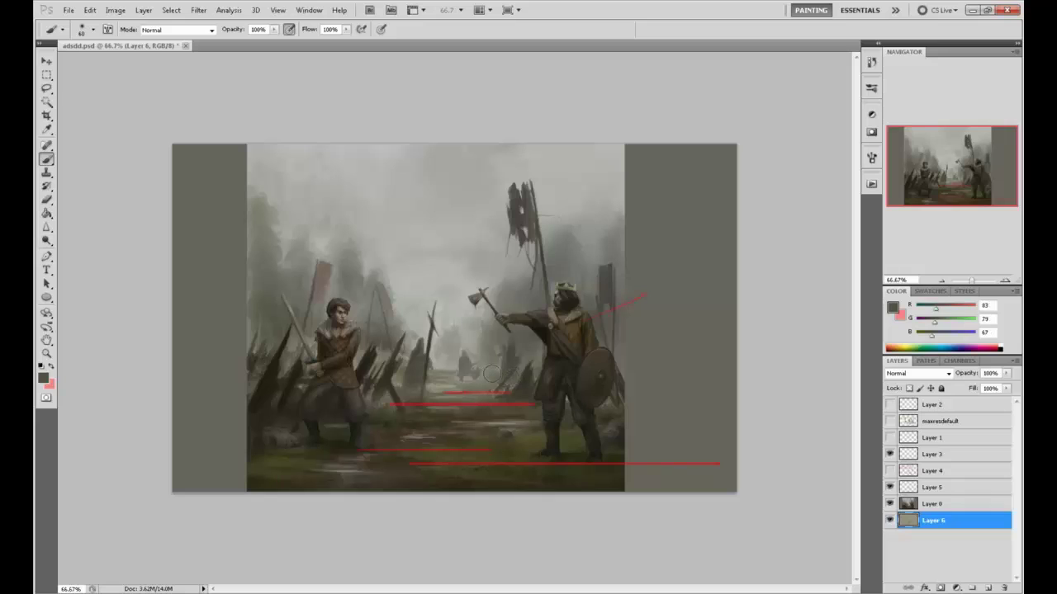
pyautogui.keyDown('alt'); pyautogui.click(465, 377); pyautogui.keyUp('alt')
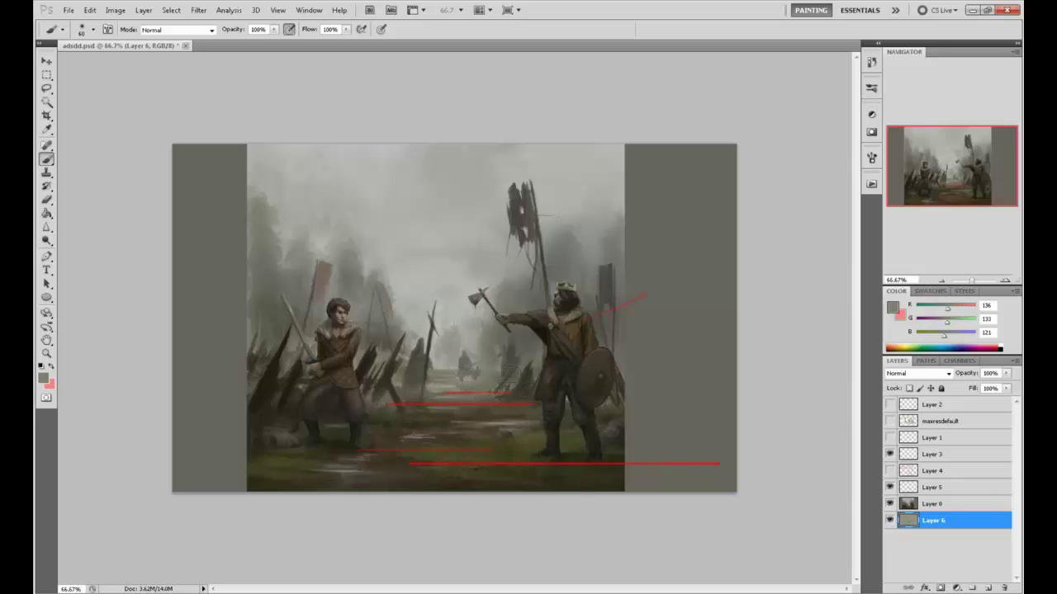
# Merge the painting with the patch layer and blend haze around the distant figure with a size 200 brush
pyautogui.rightClick(941, 513)
pyautogui.click(976, 474)
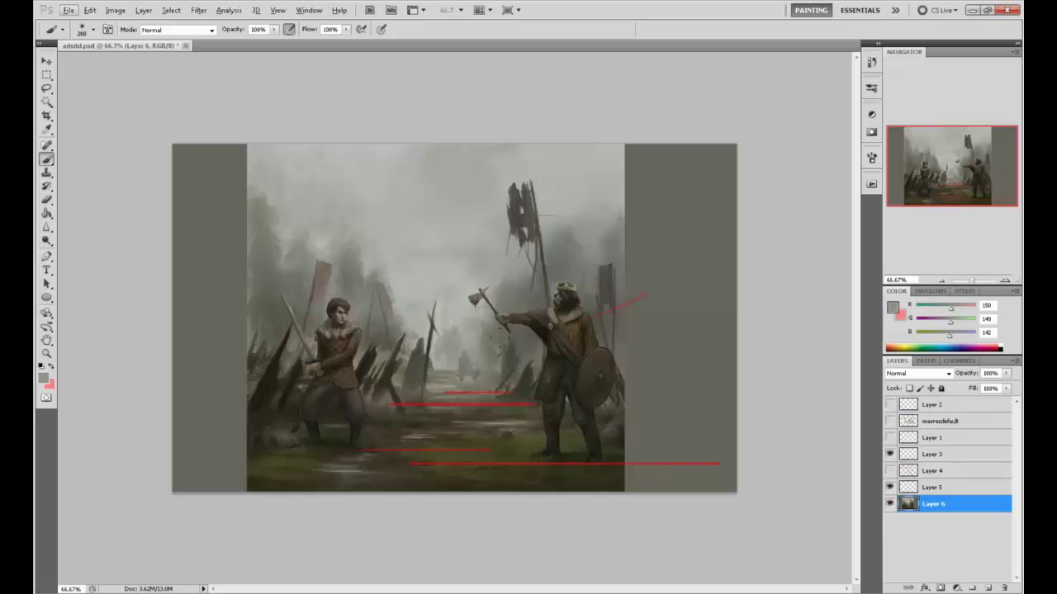
pyautogui.keyDown('alt'); pyautogui.click(521, 360); pyautogui.keyUp('alt')
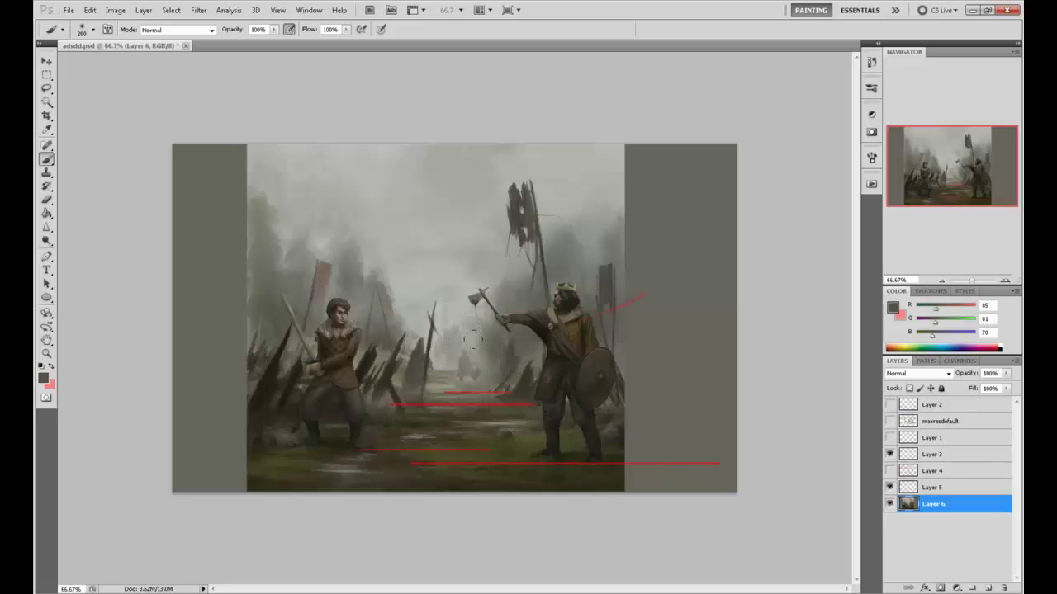
pyautogui.keyDown('alt'); pyautogui.click(469, 339); pyautogui.keyUp('alt')
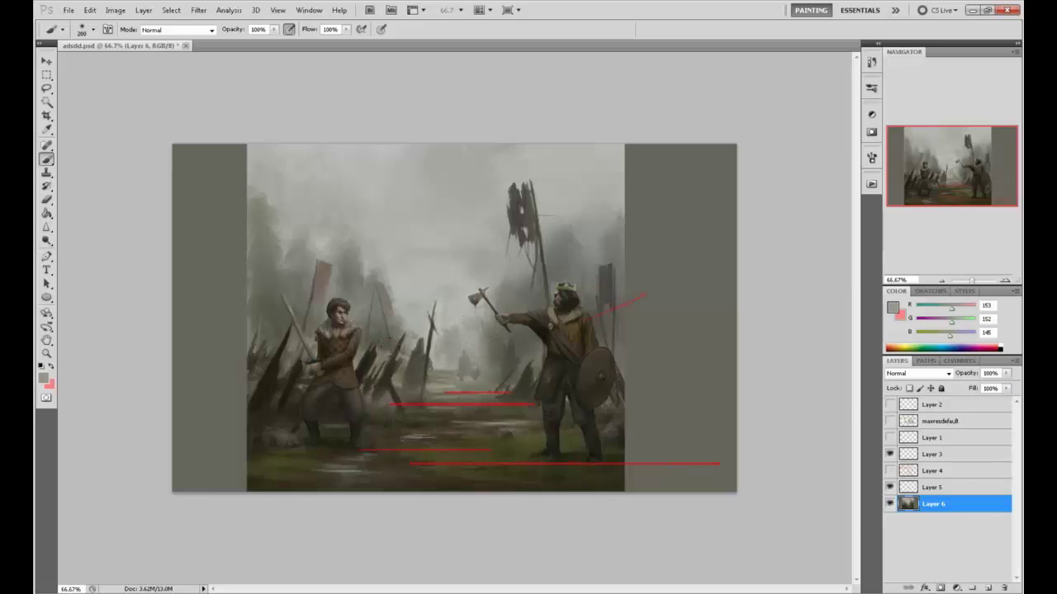
# Try a full-opacity haze stroke over the spears left of the path, undo it and lower the brush opacity to 60%
pyautogui.keyDown('alt'); pyautogui.click(426, 355); pyautogui.keyUp('alt')
pyautogui.moveTo(418, 351); pyautogui.dragTo(413, 391)
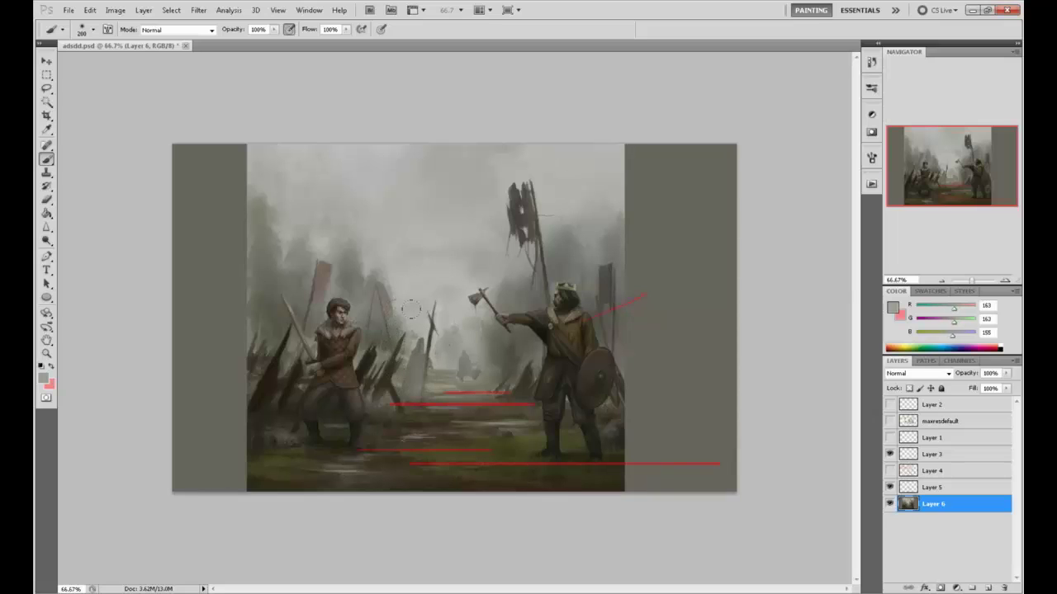
pyautogui.hotkey('ctrl', 'z')
pyautogui.moveTo(274, 29); pyautogui.dragTo(251, 45)
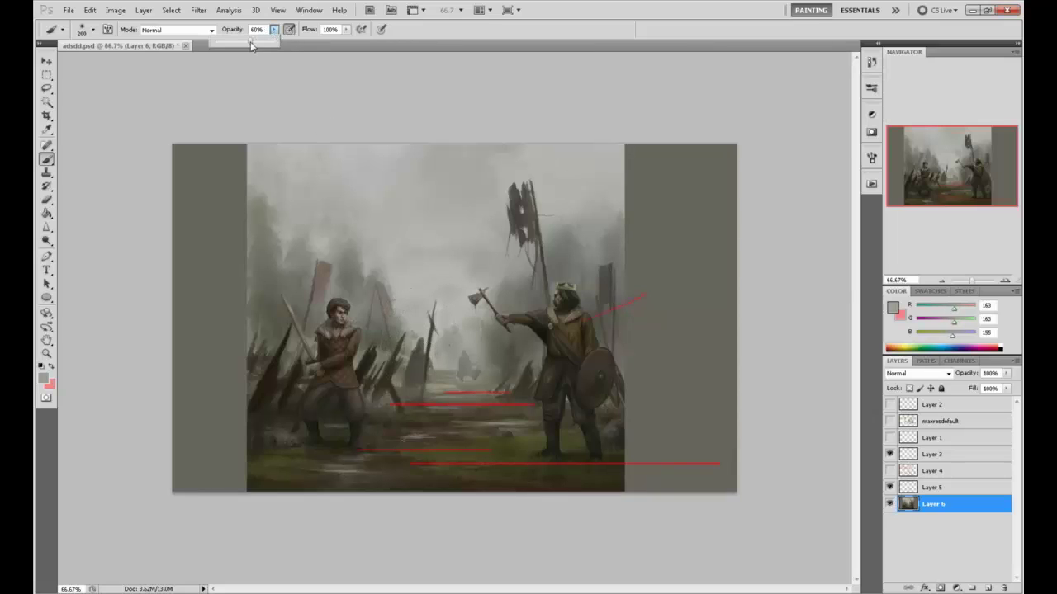
pyautogui.click(393, 312)
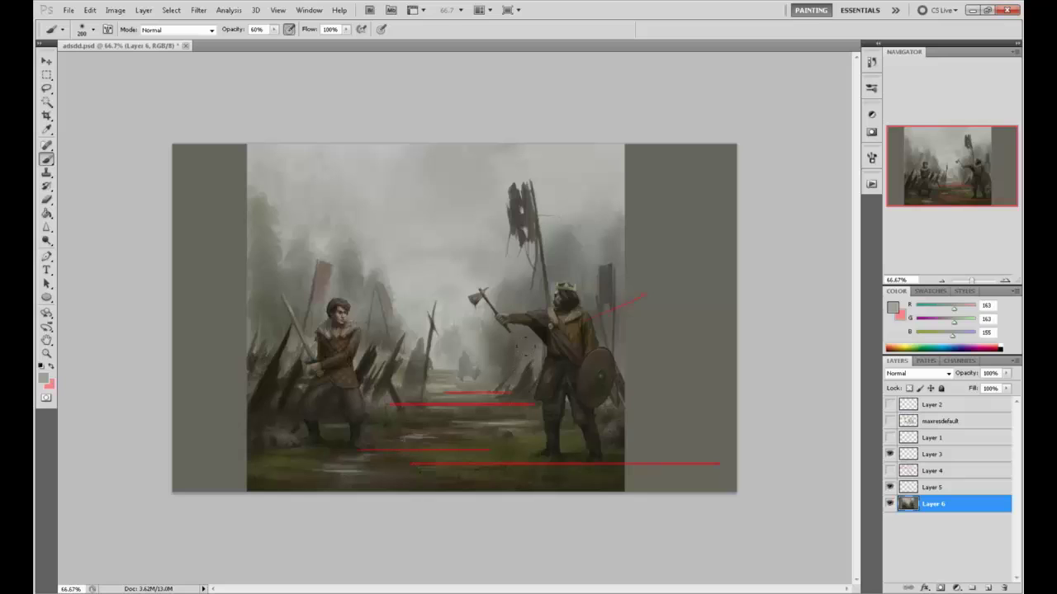
# Hide the red depth lines on Layer 5 and paint sampled mist tones around the distant figure on a new layer
pyautogui.click(890, 487)
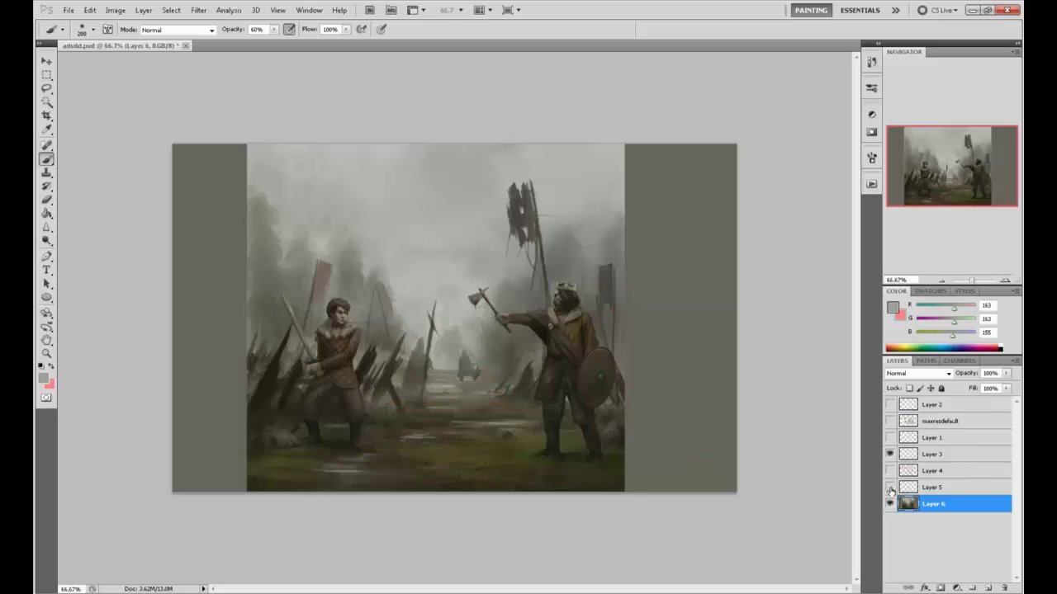
pyautogui.click(988, 588)
pyautogui.keyDown('alt'); pyautogui.click(495, 350); pyautogui.keyUp('alt')
pyautogui.keyDown('alt'); pyautogui.click(466, 335); pyautogui.keyUp('alt')
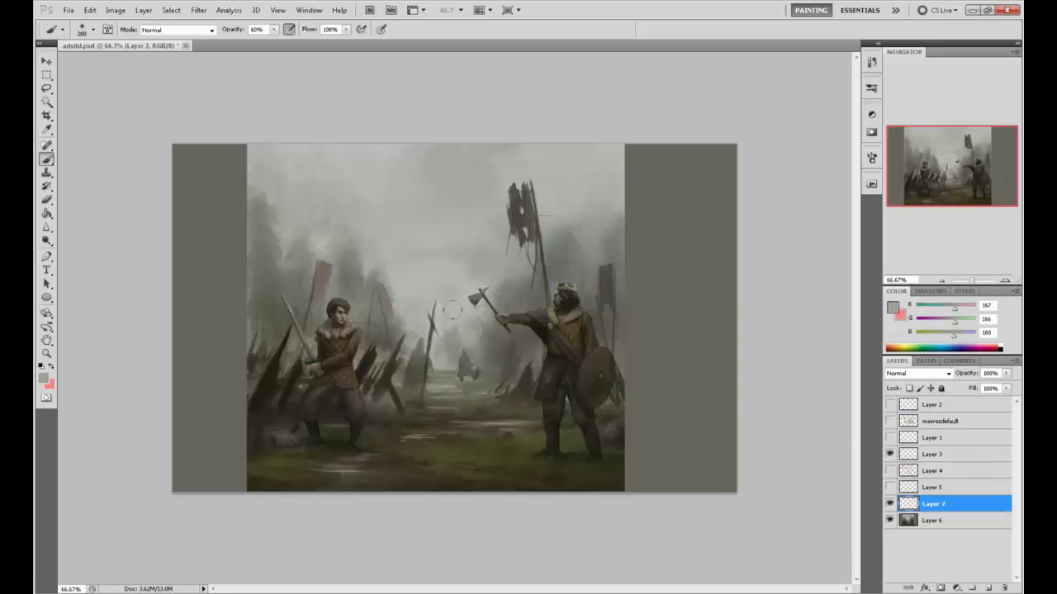
pyautogui.keyDown('alt'); pyautogui.click(487, 333); pyautogui.keyUp('alt')
pyautogui.keyDown('alt'); pyautogui.click(444, 348); pyautogui.keyUp('alt')
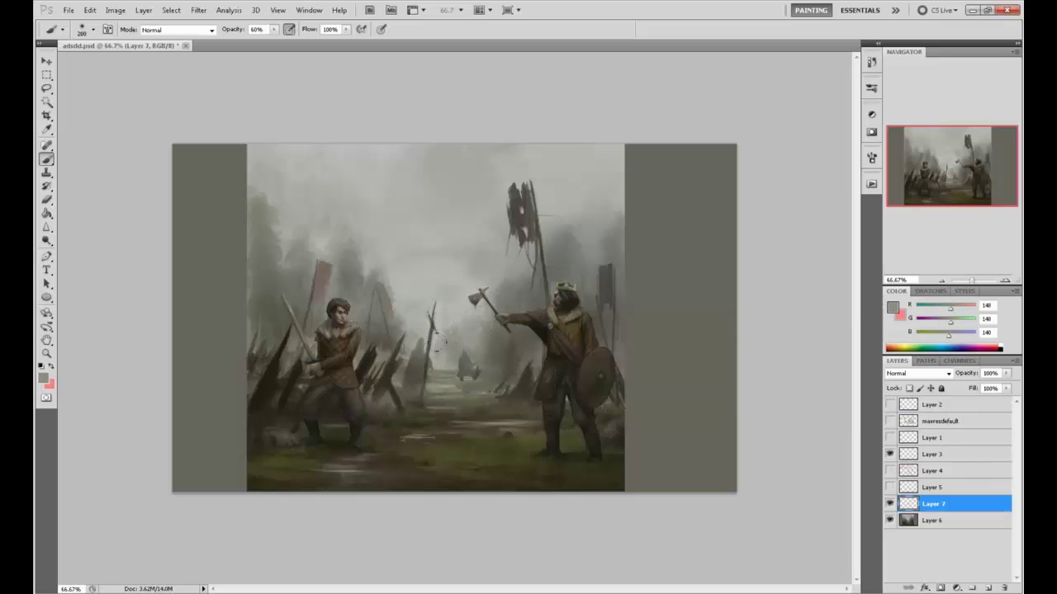
pyautogui.keyDown('alt'); pyautogui.click(468, 377); pyautogui.keyUp('alt')
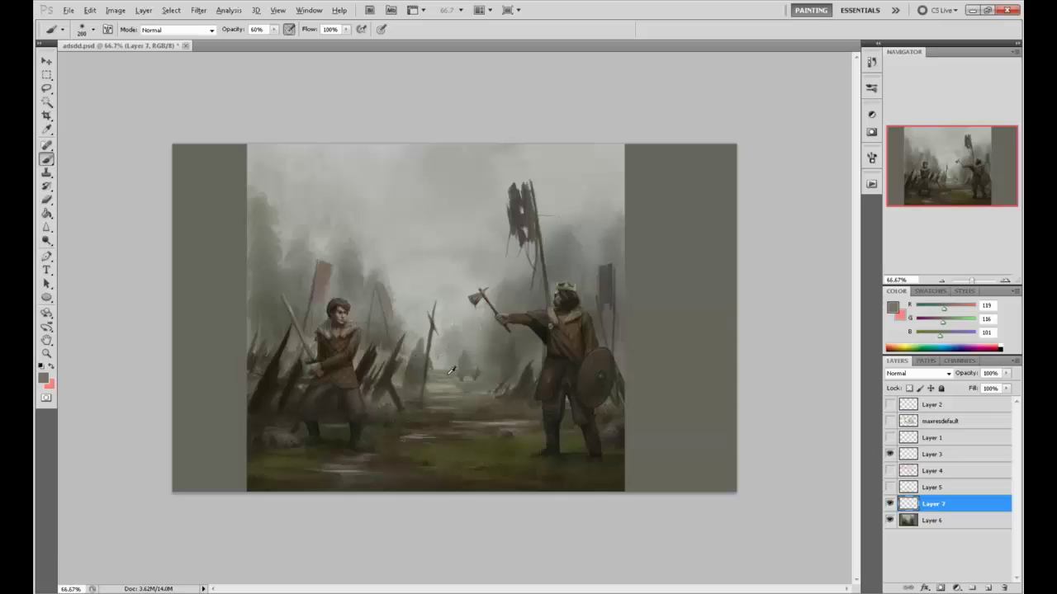
# Soften the spears and ground left of the path with sampled grey mist tones at 60% opacity
pyautogui.keyDown('alt'); pyautogui.click(445, 356); pyautogui.keyUp('alt')
pyautogui.press('alt')
pyautogui.keyDown('alt'); pyautogui.click(388, 314); pyautogui.keyUp('alt')
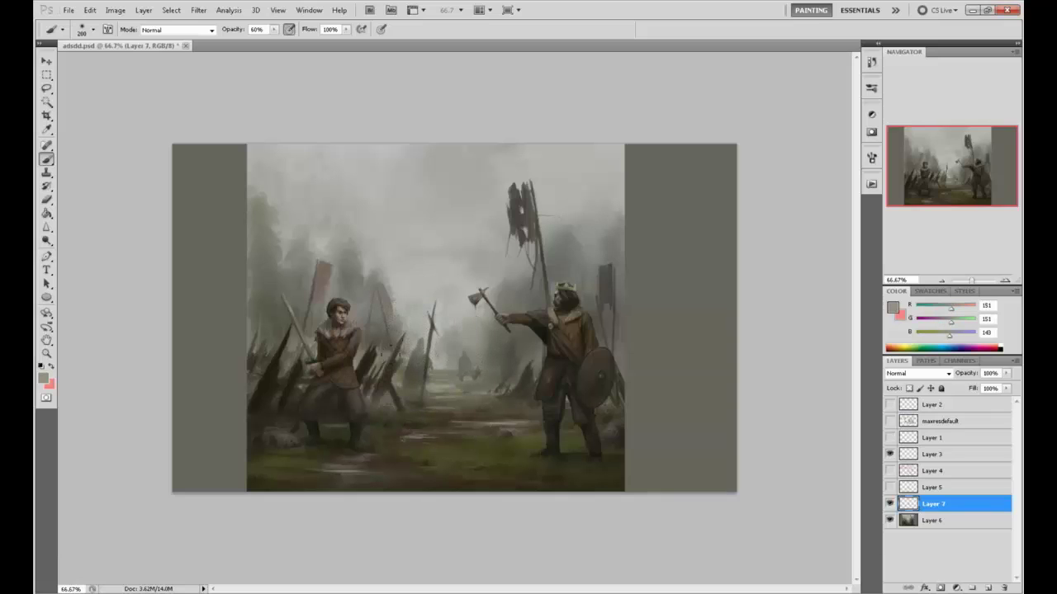
pyautogui.keyDown('alt'); pyautogui.click(442, 355); pyautogui.keyUp('alt')
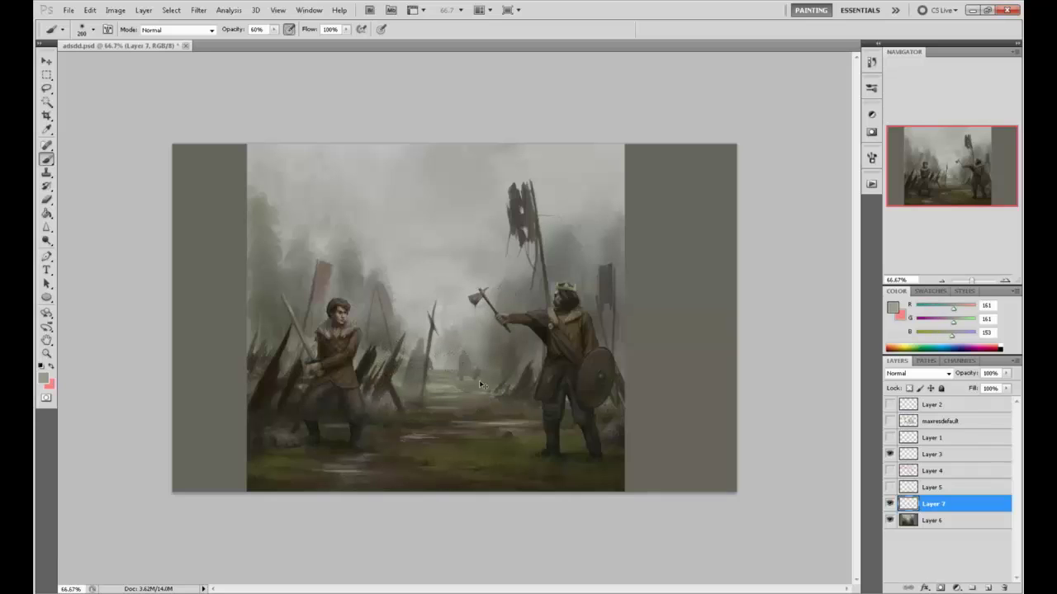
pyautogui.keyDown('alt'); pyautogui.click(404, 359); pyautogui.keyUp('alt')
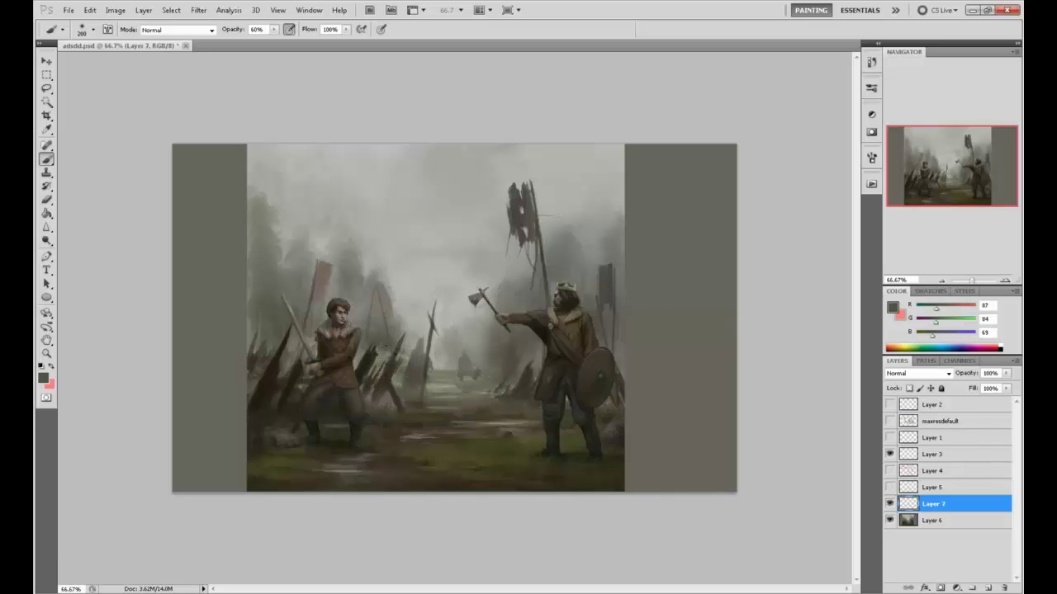
pyautogui.keyDown('alt'); pyautogui.click(388, 342); pyautogui.keyUp('alt')
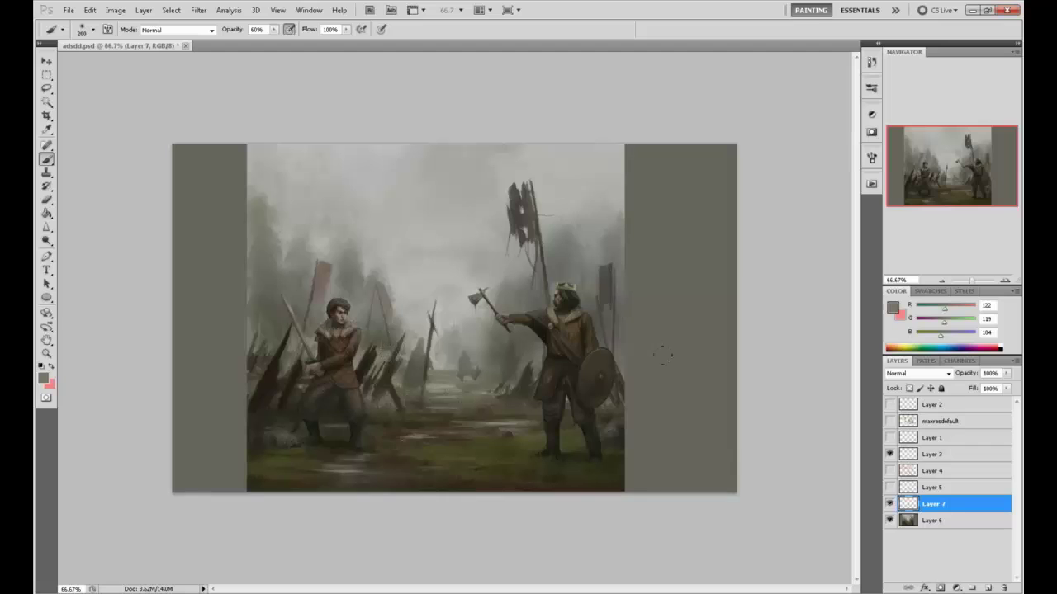
# Check the red notes on Layer 4 and ready the Blur tool at 98% strength on Layer 6
pyautogui.click(889, 471)
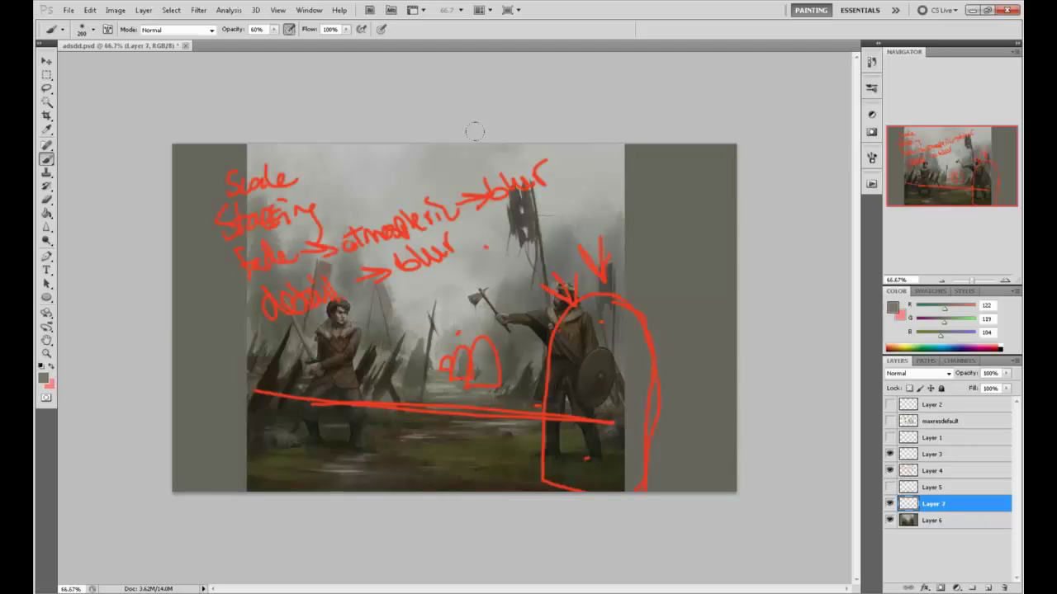
pyautogui.click(889, 471)
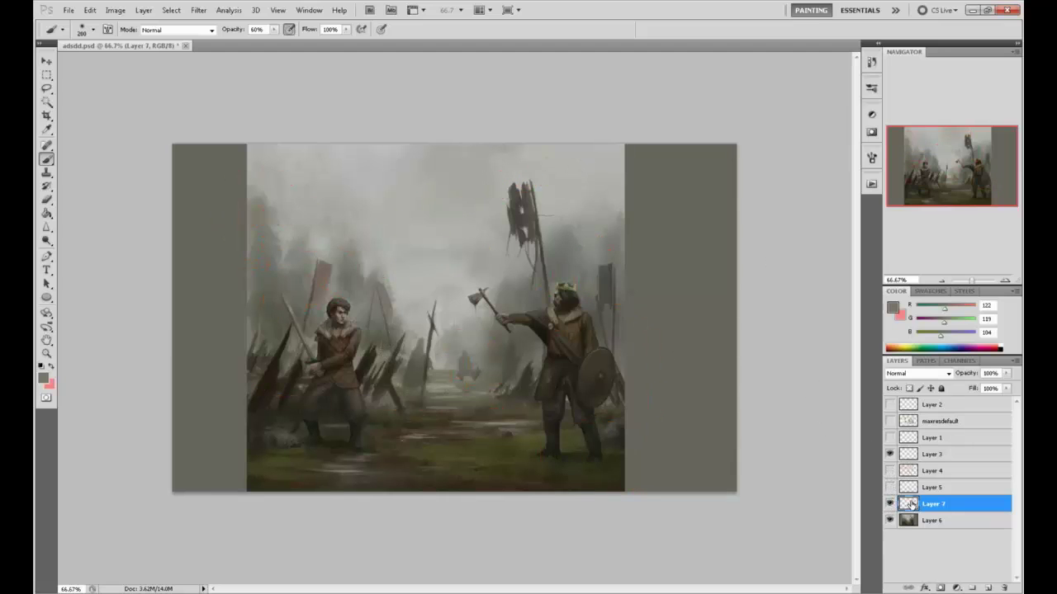
pyautogui.click(950, 527)
pyautogui.moveTo(47, 226); pyautogui.dragTo(83, 230)
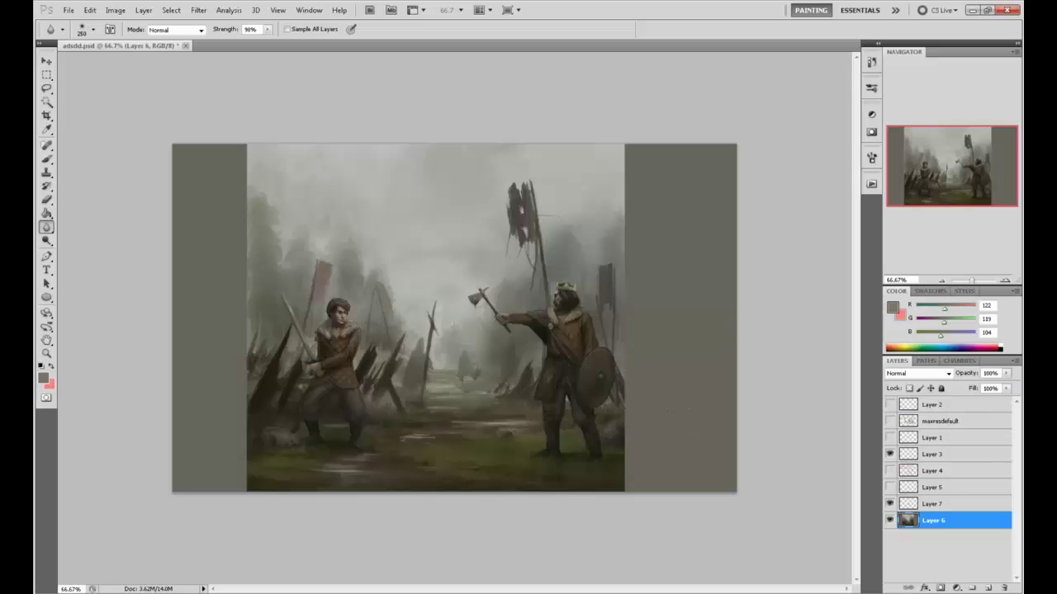
# Merge the haze on Layer 7 down into the painting on Layer 6
pyautogui.press('b')
pyautogui.keyDown('alt'); pyautogui.click(454, 382); pyautogui.keyUp('alt')
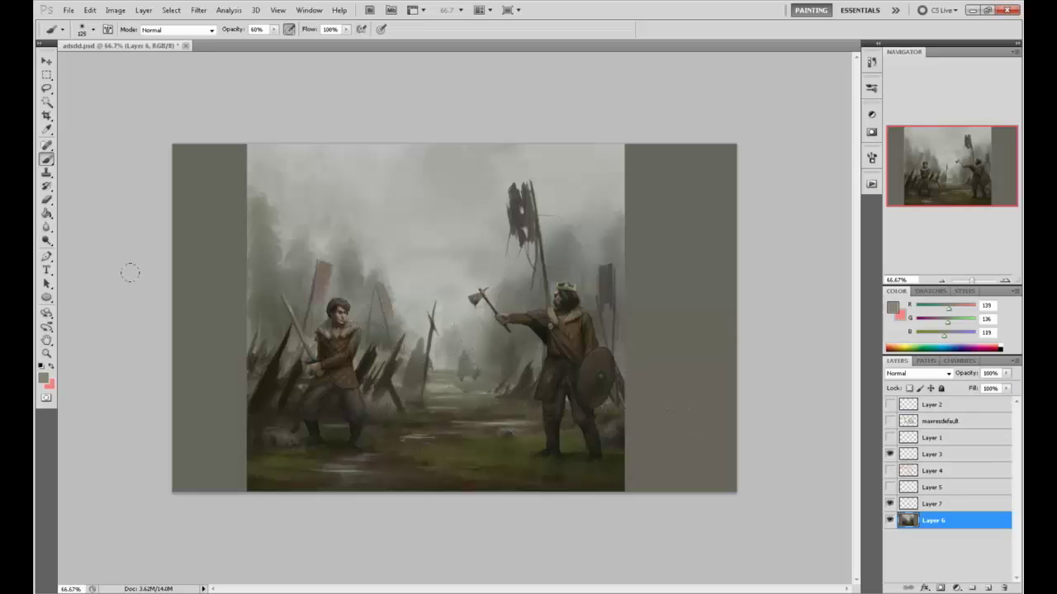
pyautogui.moveTo(47, 227); pyautogui.dragTo(79, 253)
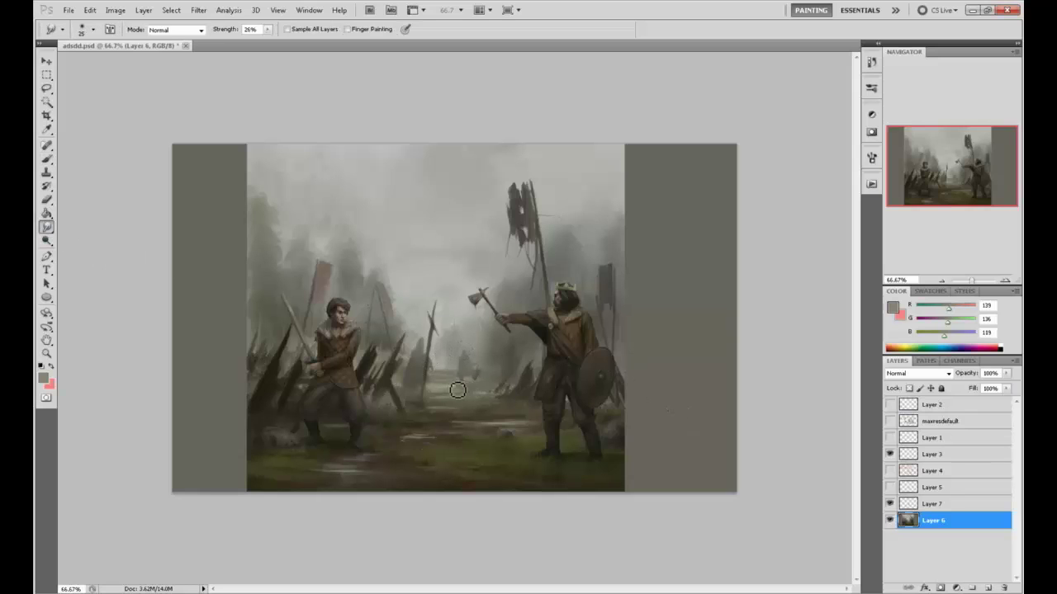
pyautogui.click(926, 504)
pyautogui.rightClick(950, 507)
pyautogui.click(941, 463)
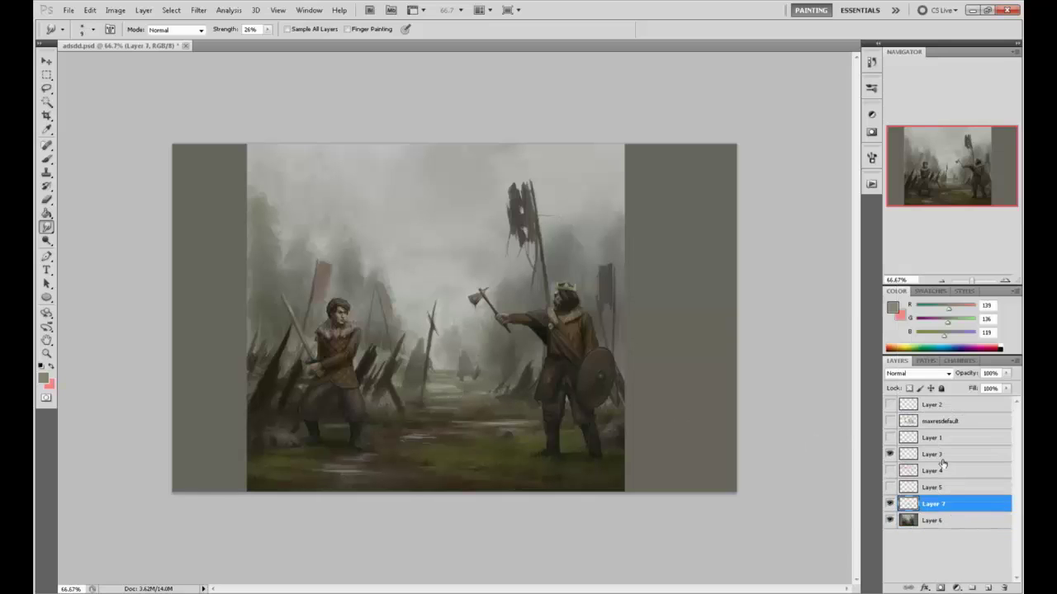
# Smudge the path below the distant figure on Layer 6 at 70% strength
pyautogui.press('m')
pyautogui.rightClick(482, 348)
pyautogui.press('Escape')
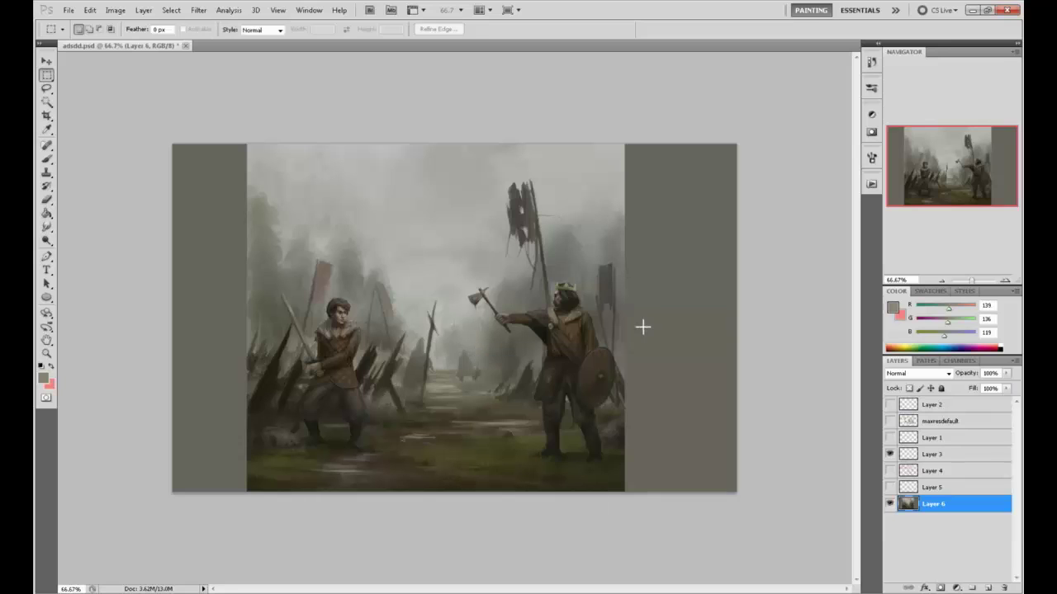
pyautogui.rightClick(47, 227)
pyautogui.click(93, 250)
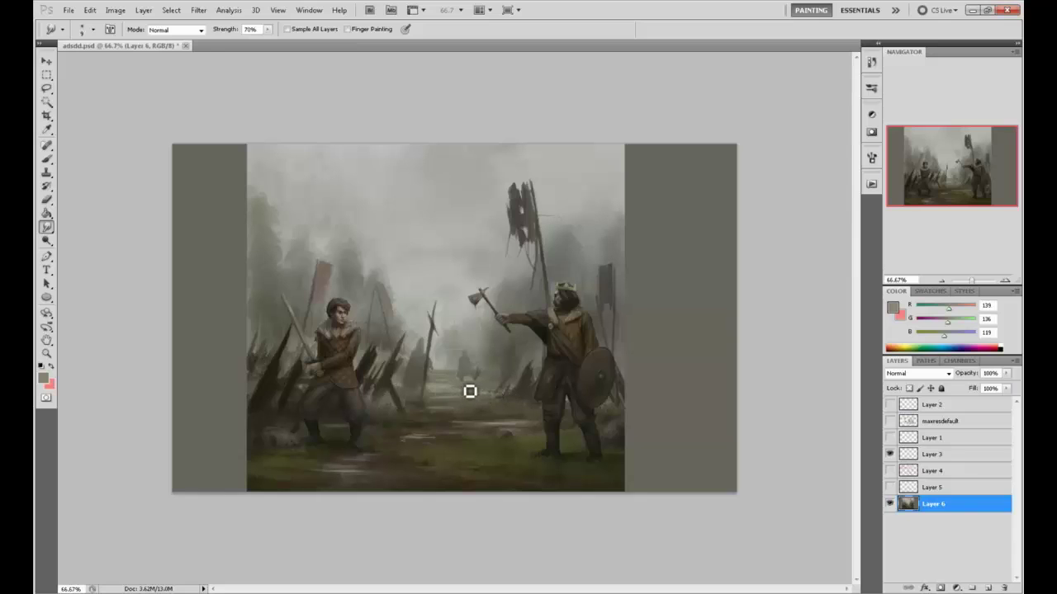
# Paint sampled ground tones along the path at the distant figure's feet with a small brush at 60% opacity
pyautogui.press('b')
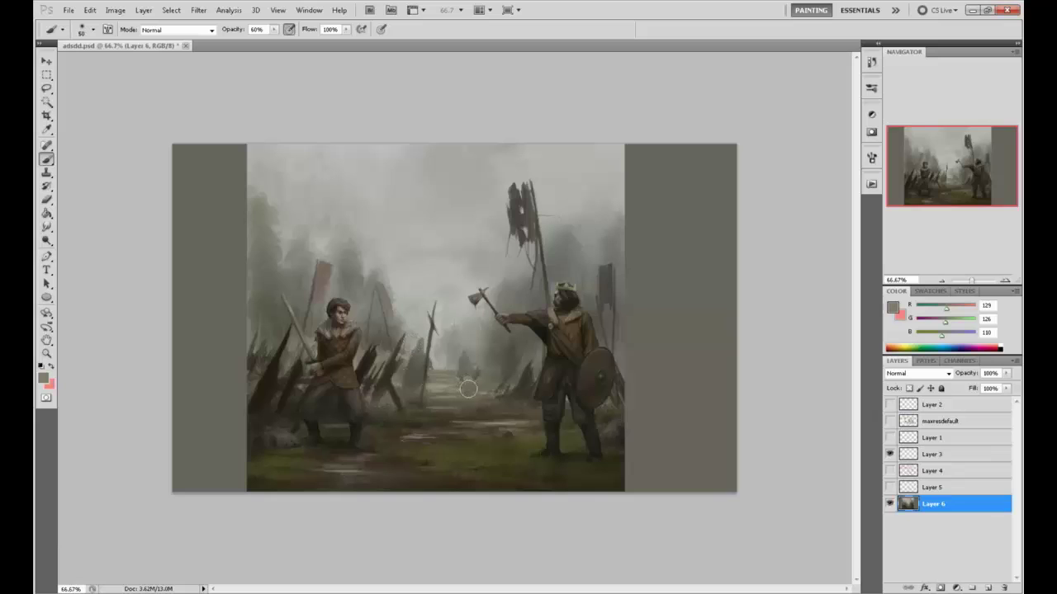
pyautogui.press('[')
pyautogui.press('[')
pyautogui.press('[')
pyautogui.press('[')
pyautogui.press('[')
pyautogui.keyDown('alt'); pyautogui.click(450, 389); pyautogui.keyUp('alt')
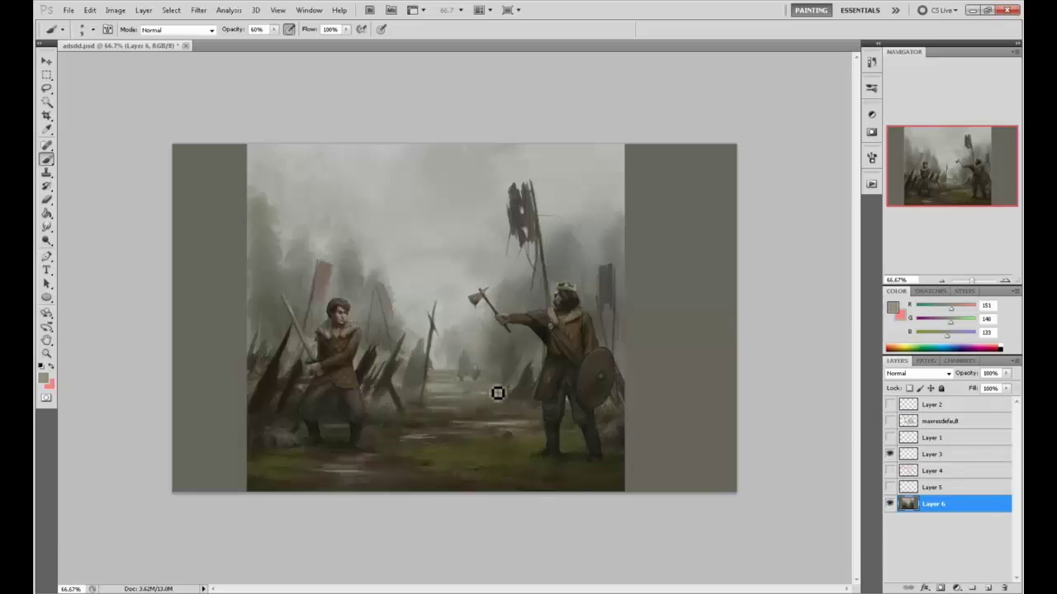
pyautogui.keyDown('alt'); pyautogui.click(462, 385); pyautogui.keyUp('alt')
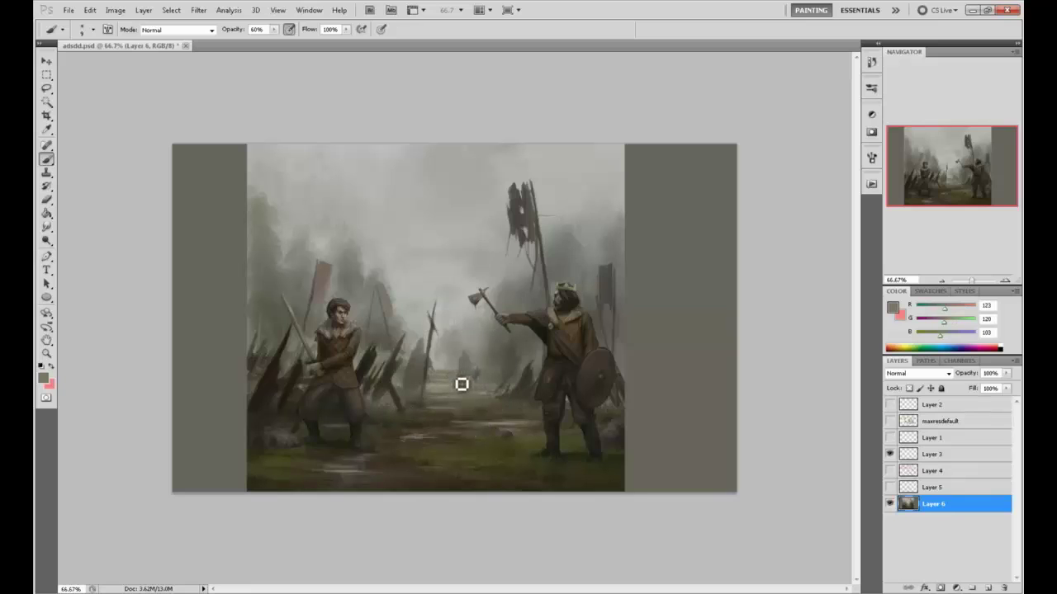
pyautogui.keyDown('alt'); pyautogui.click(462, 379); pyautogui.keyUp('alt')
# Touch up the distant figure and the mist around its head with sampled grey tones
pyautogui.keyDown('alt'); pyautogui.click(467, 342); pyautogui.keyUp('alt')
pyautogui.moveTo(467, 342); pyautogui.dragTo(470, 353)
pyautogui.keyDown('alt'); pyautogui.click(496, 340); pyautogui.keyUp('alt')
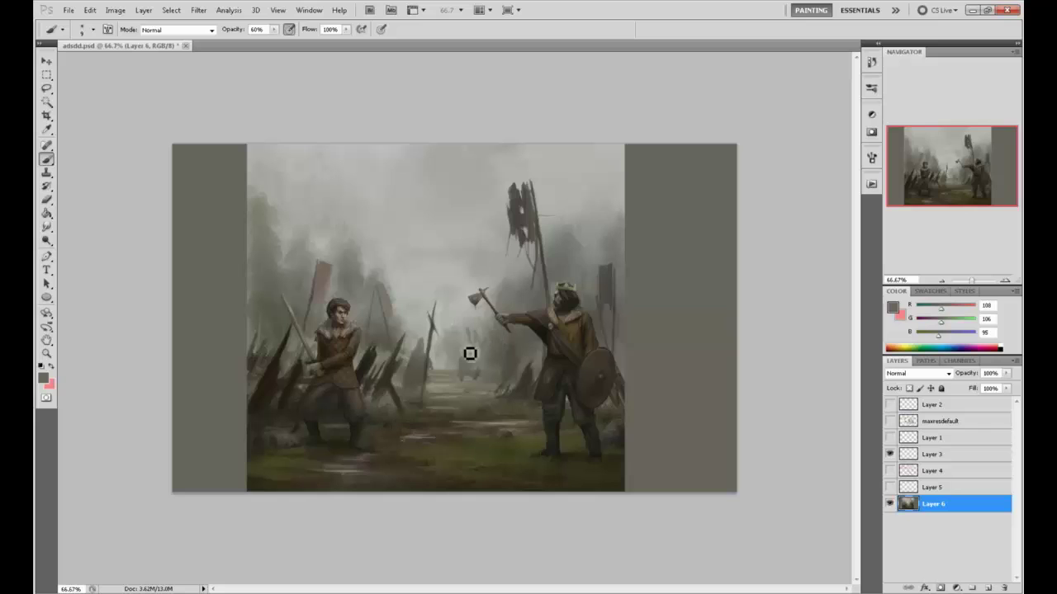
pyautogui.keyDown('alt'); pyautogui.click(467, 349); pyautogui.keyUp('alt')
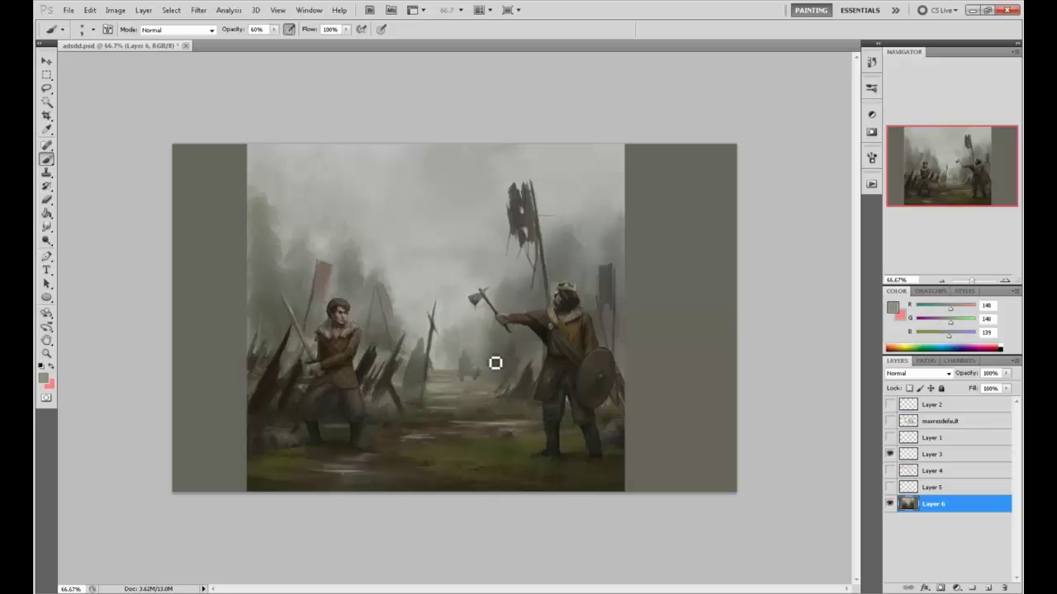
pyautogui.keyDown('alt'); pyautogui.click(496, 363); pyautogui.keyUp('alt')
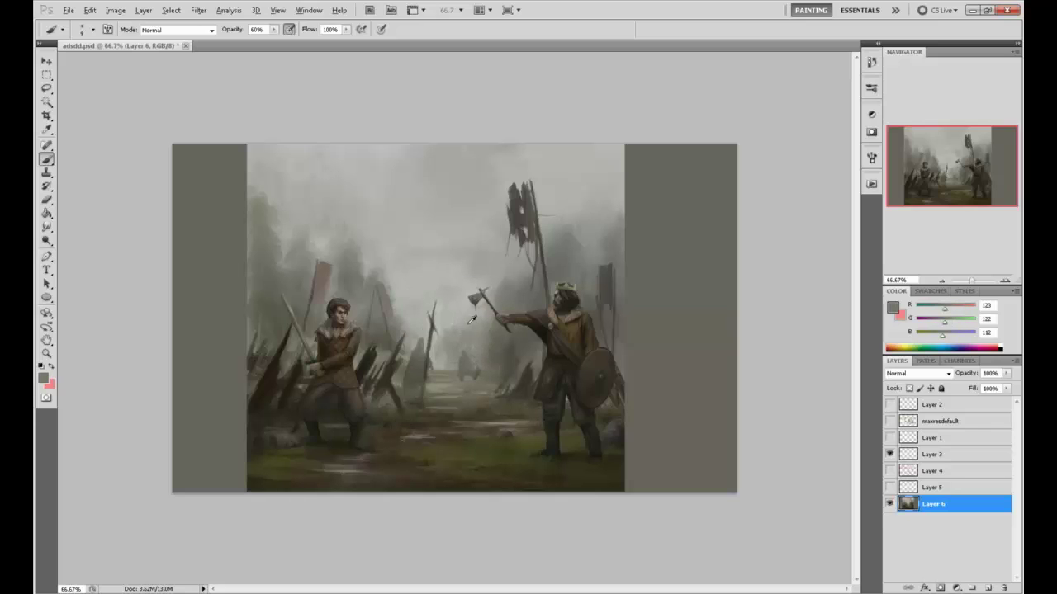
pyautogui.keyDown('alt'); pyautogui.click(472, 320); pyautogui.keyUp('alt')
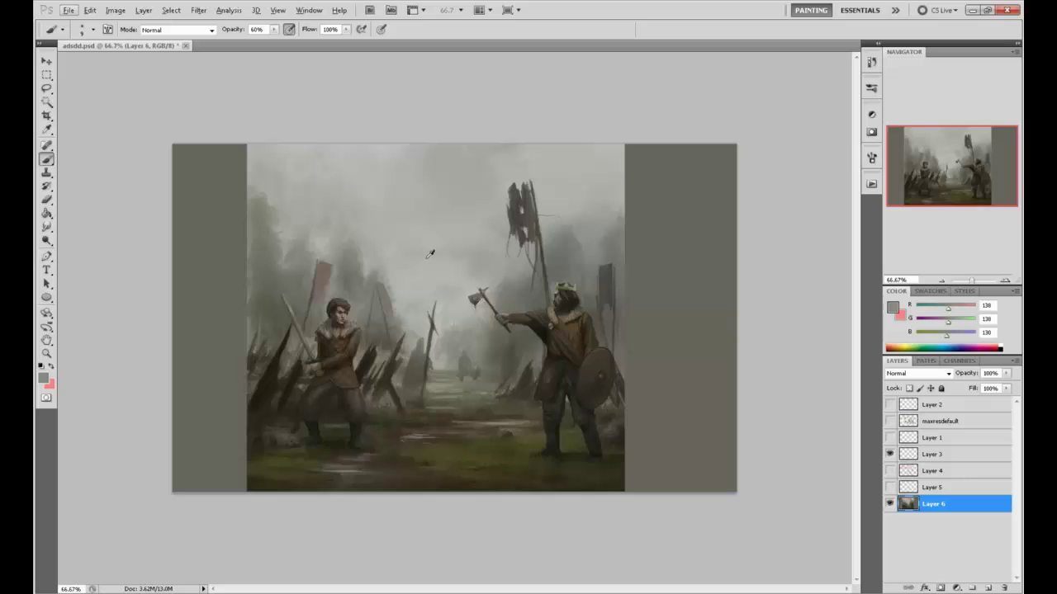
# Lighten a sampled sky tone to RGB 229, 228, 225 and brush light onto the crowned warrior's head and the young warrior's shoulder
pyautogui.keyDown('alt'); pyautogui.click(459, 176); pyautogui.keyUp('alt')
pyautogui.keyDown('alt'); pyautogui.click(383, 196); pyautogui.keyUp('alt')
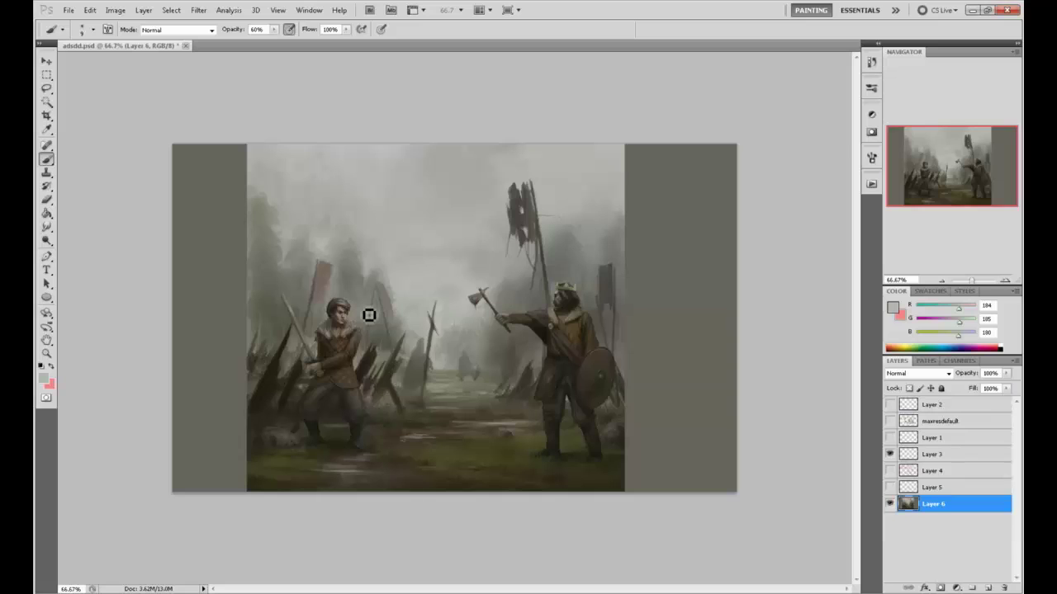
pyautogui.keyDown('alt'); pyautogui.click(561, 156); pyautogui.keyUp('alt')
pyautogui.click(892, 307)
pyautogui.moveTo(664, 298); pyautogui.dragTo(634, 282)
pyautogui.click(902, 260)
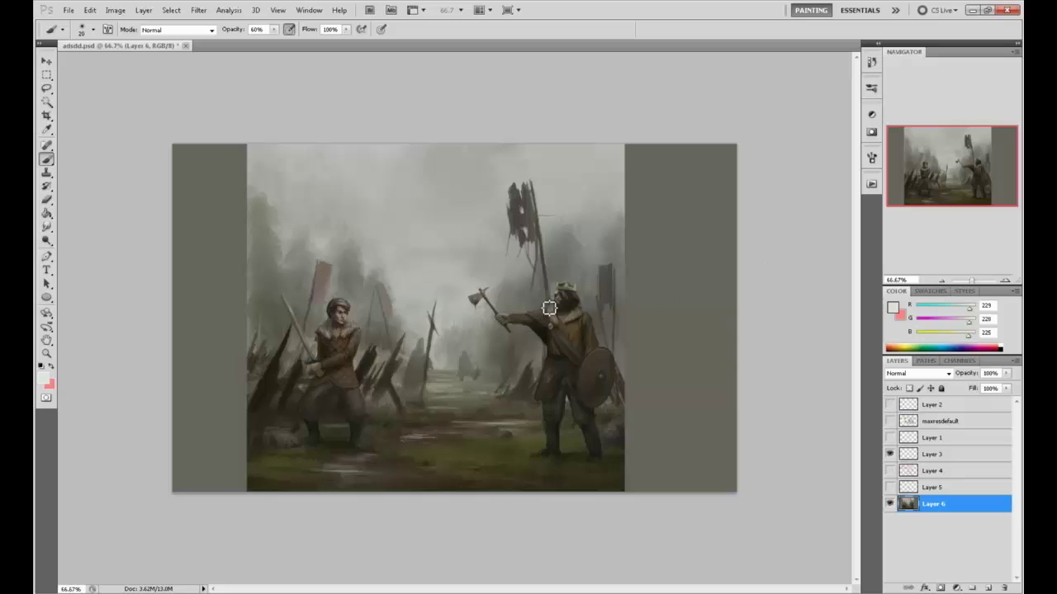
pyautogui.moveTo(559, 294); pyautogui.dragTo(567, 286)
pyautogui.moveTo(356, 329); pyautogui.dragTo(352, 337)
# Brush a light highlight along the crowned warrior's outstretched arm, undoing the first two strokes
pyautogui.moveTo(510, 314); pyautogui.dragTo(528, 316)
pyautogui.hotkey('ctrl', 'z')
pyautogui.moveTo(521, 321); pyautogui.dragTo(544, 321)
pyautogui.hotkey('ctrl', 'z')
pyautogui.moveTo(529, 318); pyautogui.dragTo(548, 318)
pyautogui.press('.')
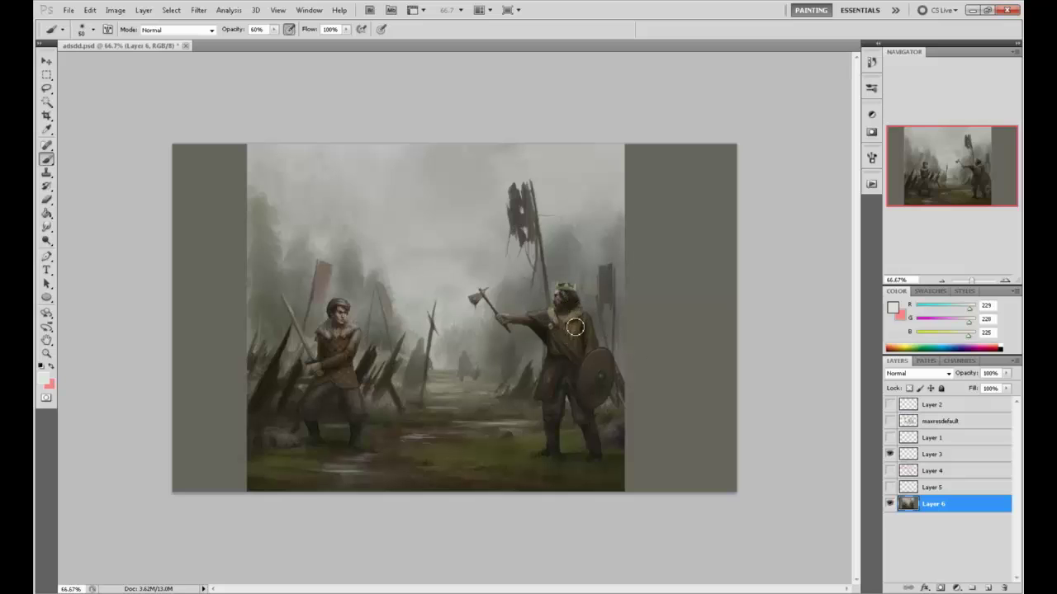
# Lower the brush opacity to 32% and work a sampled dark brown into the young warrior's chest at brush size 50
pyautogui.press('[')
pyautogui.press('[')
pyautogui.press(']')
pyautogui.press(']')
pyautogui.press(']')
pyautogui.press('[')
pyautogui.press('[')
pyautogui.hotkey('ctrl', '1')
pyautogui.press('alt')
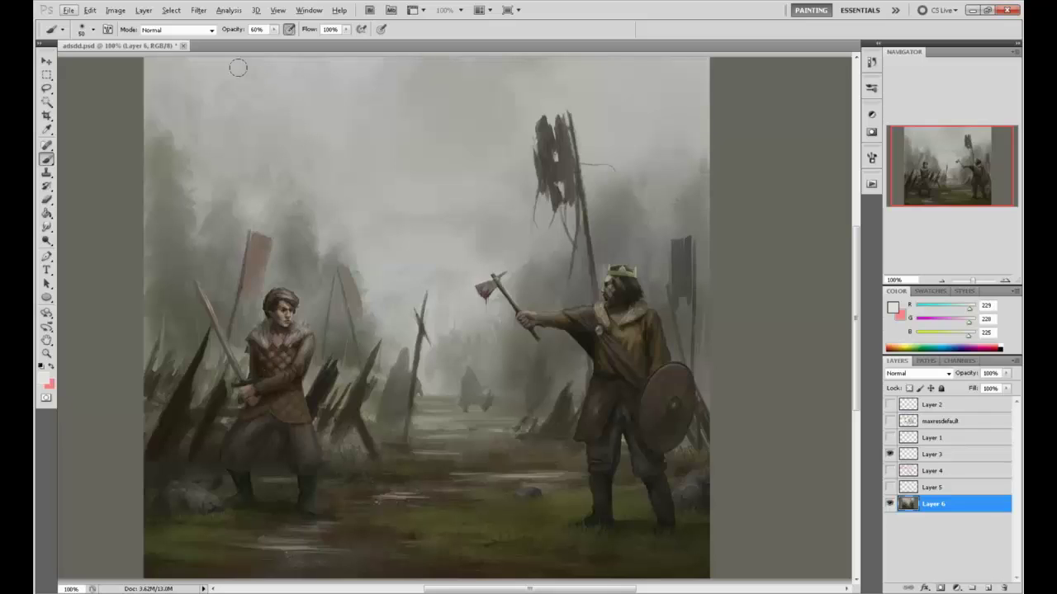
pyautogui.click(274, 29)
pyautogui.moveTo(273, 33); pyautogui.dragTo(239, 64)
pyautogui.keyDown('alt'); pyautogui.click(269, 366); pyautogui.keyUp('alt')
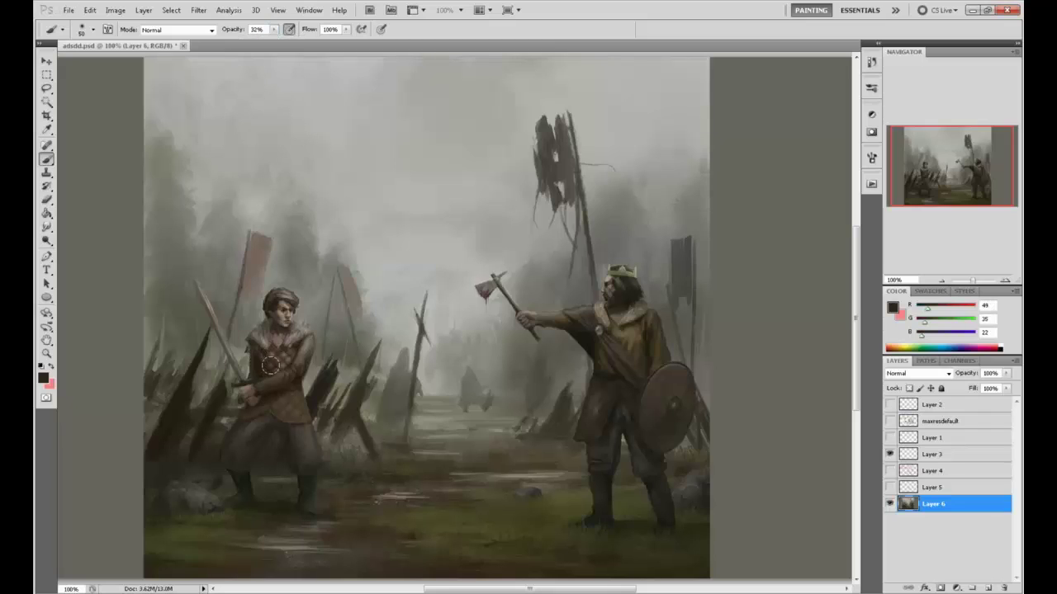
# Check the red notes on Layer 4 and sharpen the crowned warrior's coat at 31% strength
pyautogui.click(890, 470)
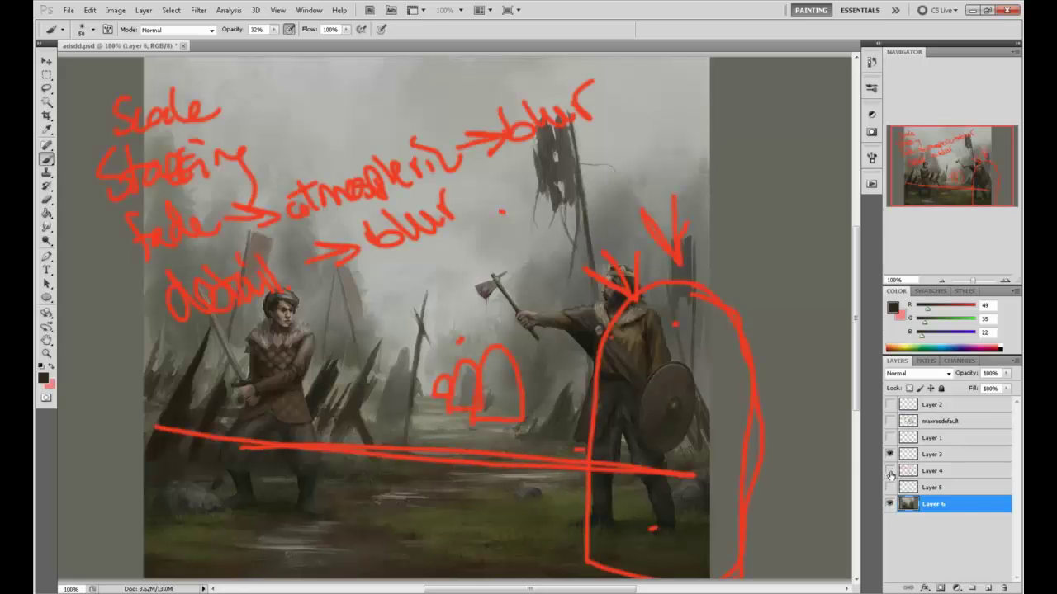
pyautogui.click(890, 471)
pyautogui.click(47, 227)
pyautogui.click(83, 239)
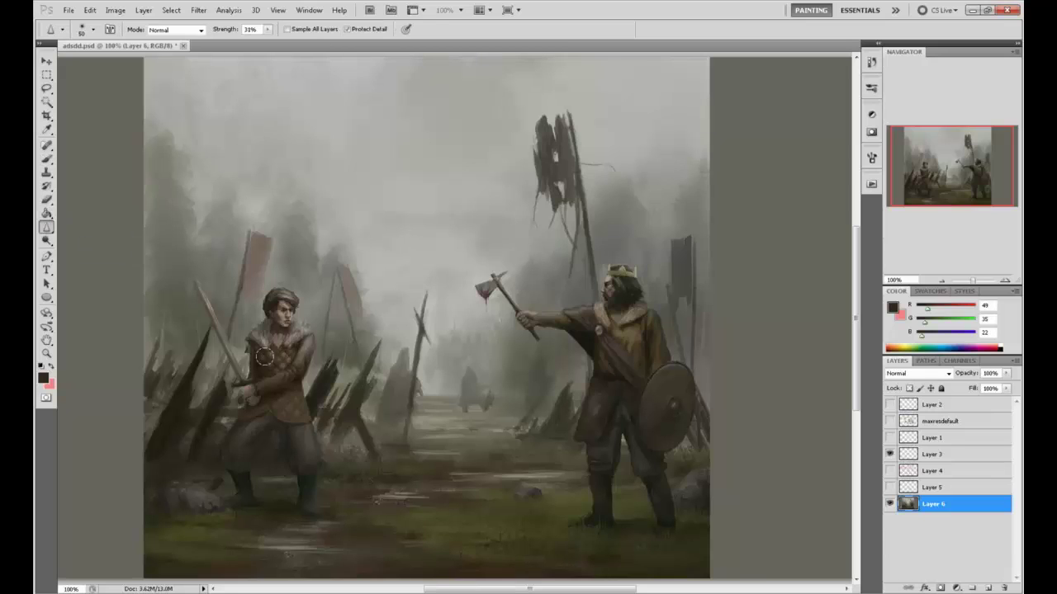
# Paint sampled dark brown detail on the crowned warrior's coat with a size 10 brush at 65% opacity
pyautogui.press('b')
pyautogui.keyDown('alt'); pyautogui.click(627, 342); pyautogui.keyUp('alt')
pyautogui.press('[')
pyautogui.press('[')
pyautogui.press('[')
pyautogui.press('[')
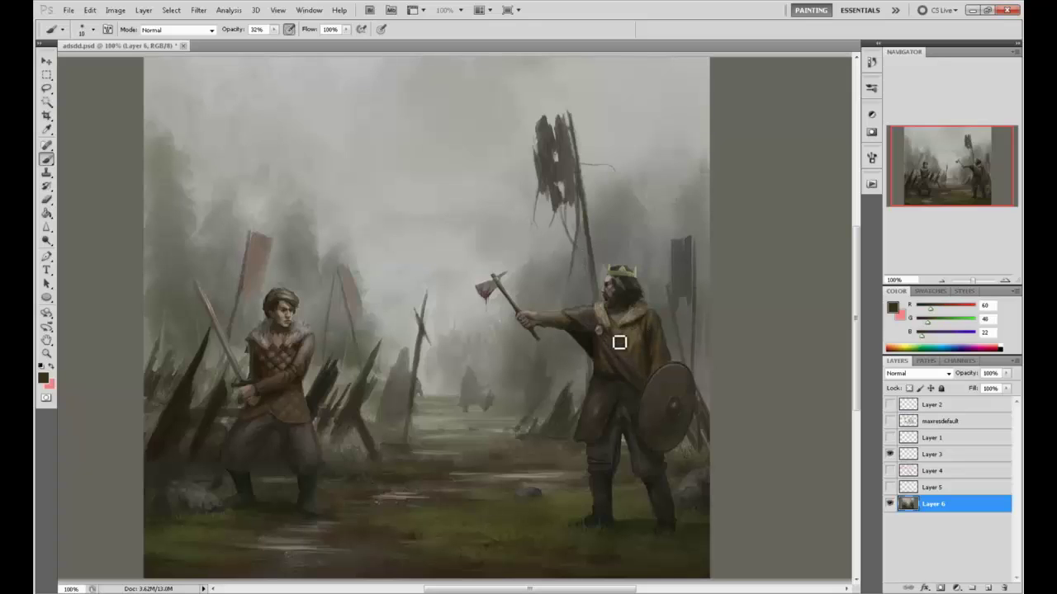
pyautogui.click(273, 30)
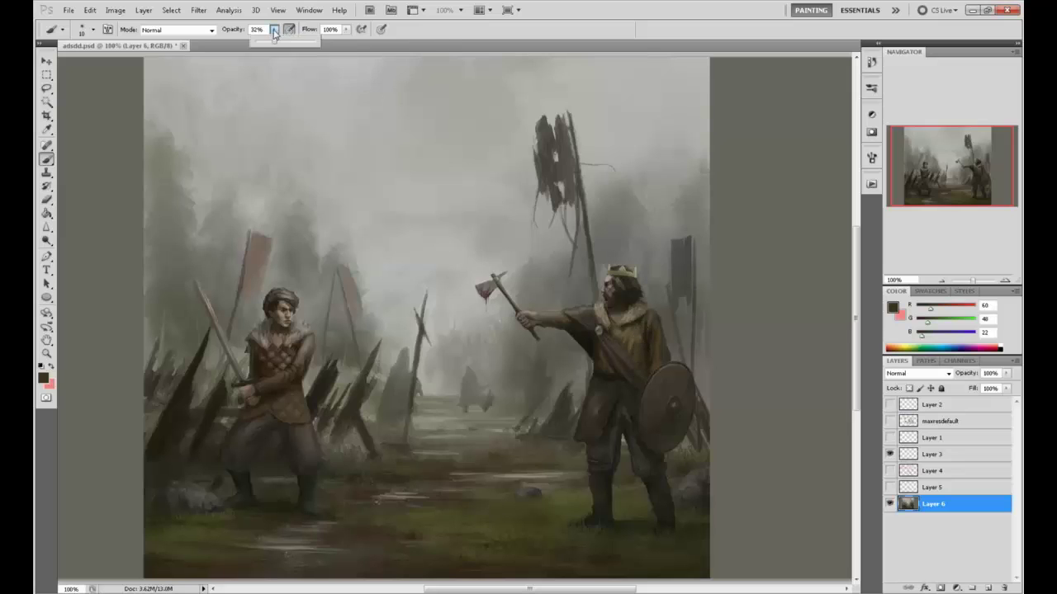
pyautogui.moveTo(276, 41); pyautogui.dragTo(294, 41)
pyautogui.click(639, 350)
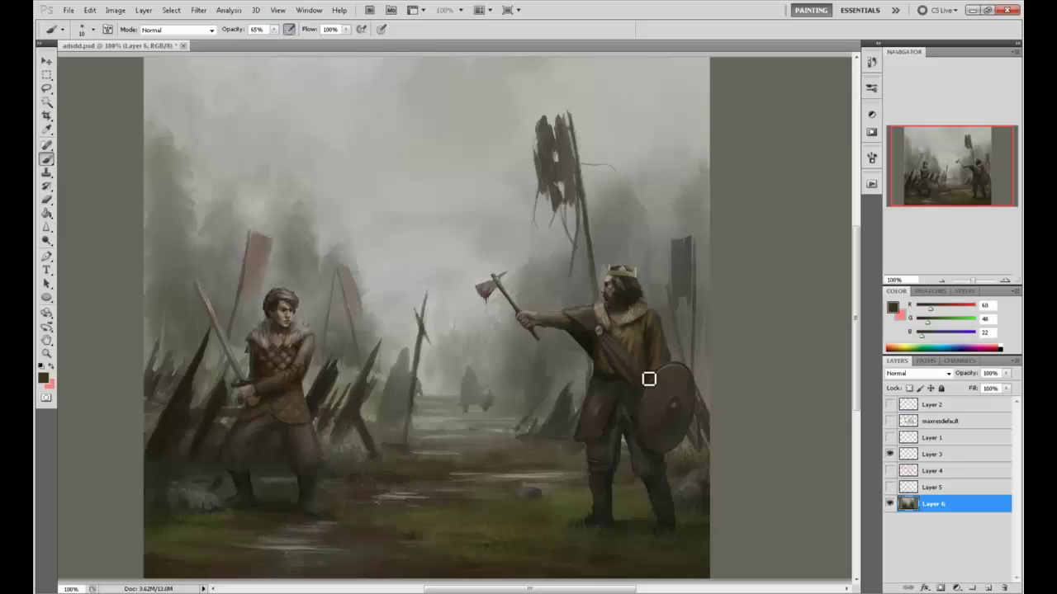
# Refine the crowned warrior's head with sampled sky grey and dark hair tones at 27% brush opacity
pyautogui.keyDown('alt'); pyautogui.click(612, 75); pyautogui.keyUp('alt')
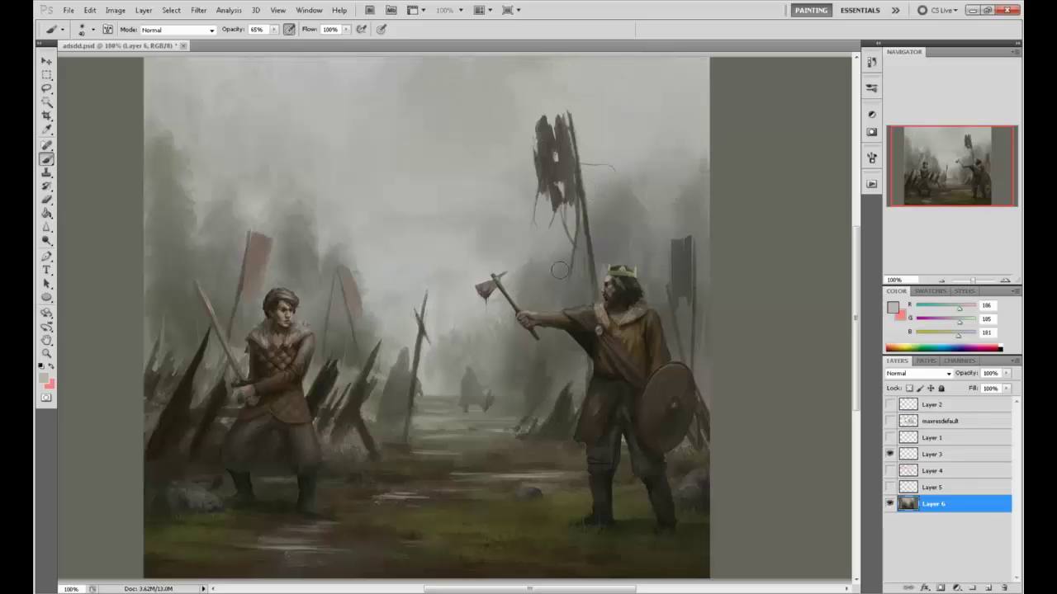
pyautogui.press('[')
pyautogui.press('[')
pyautogui.press('[')
pyautogui.press('[')
pyautogui.press('[')
pyautogui.press('2')
pyautogui.press('7')
pyautogui.keyDown('alt'); pyautogui.click(626, 302); pyautogui.keyUp('alt')
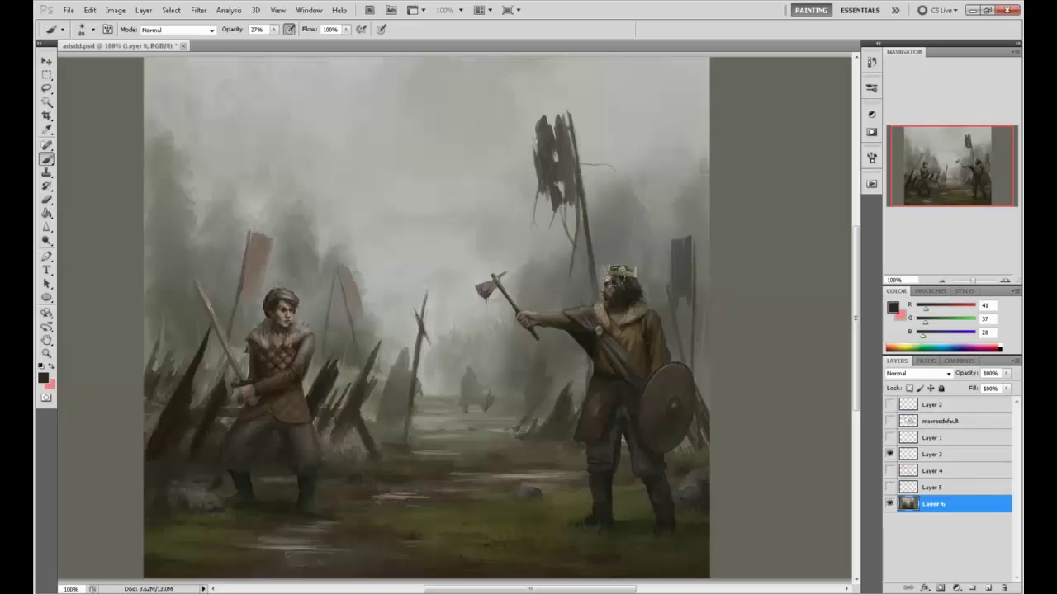
# Highlight the upper rim of the crowned warrior's shield with sampled light grey and the Dodge tool at 19% exposure
pyautogui.keyDown('alt'); pyautogui.click(454, 148); pyautogui.keyUp('alt')
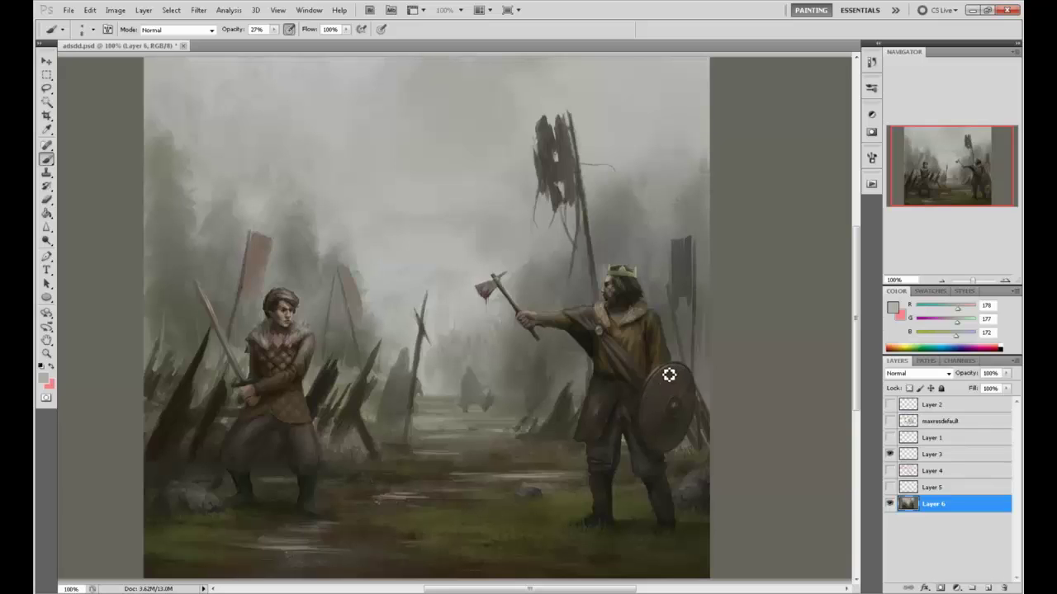
pyautogui.moveTo(46, 240); pyautogui.dragTo(73, 239)
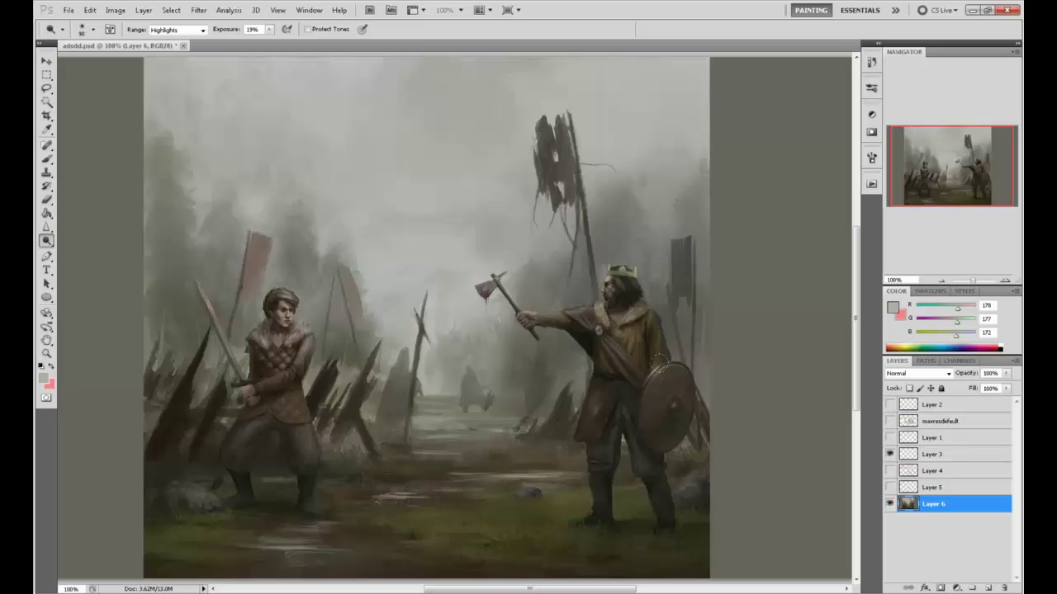
pyautogui.press('b')
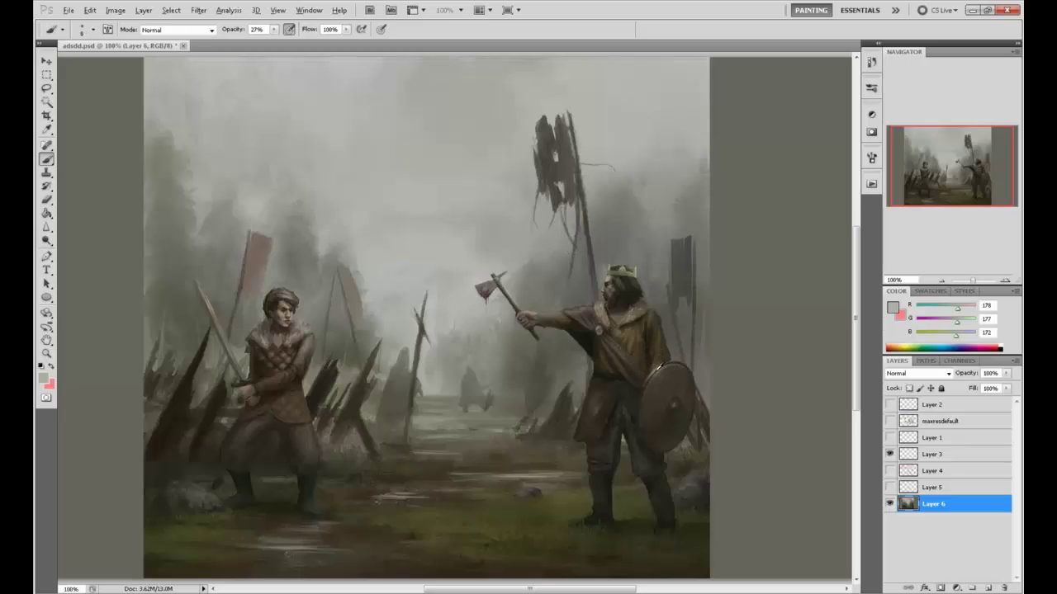
pyautogui.keyDown('alt'); pyautogui.click(654, 371); pyautogui.keyUp('alt')
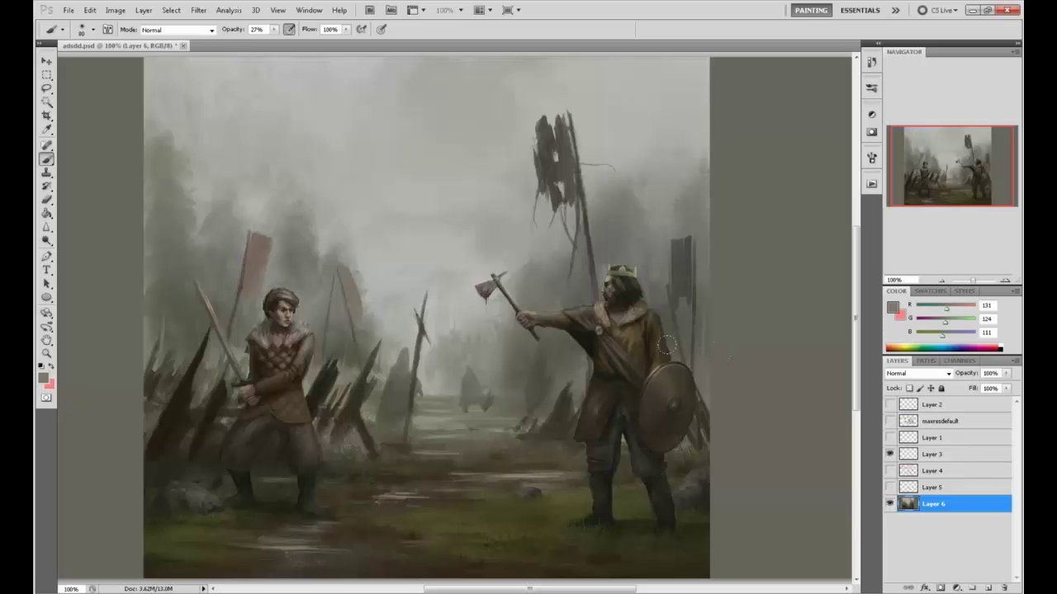
pyautogui.moveTo(657, 364)
pyautogui.mouseDown()
pyautogui.moveTo(671, 400)
pyautogui.moveTo(663, 377)
pyautogui.mouseUp()
# Blend the sampled grey-brown tone around the spears beside the young warrior at 27% opacity, varying the brush size
pyautogui.hotkey('ctrl', '-')
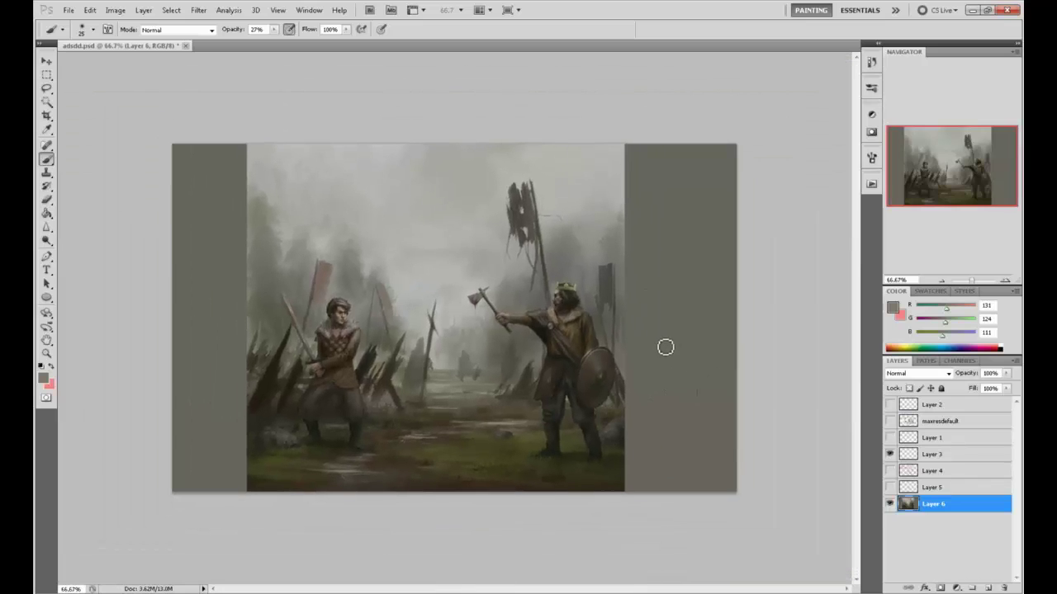
pyautogui.press(']')
pyautogui.press(']')
pyautogui.press(']')
pyautogui.hotkey('ctrl', '+')
pyautogui.press('[')
pyautogui.press('[')
pyautogui.press('[')
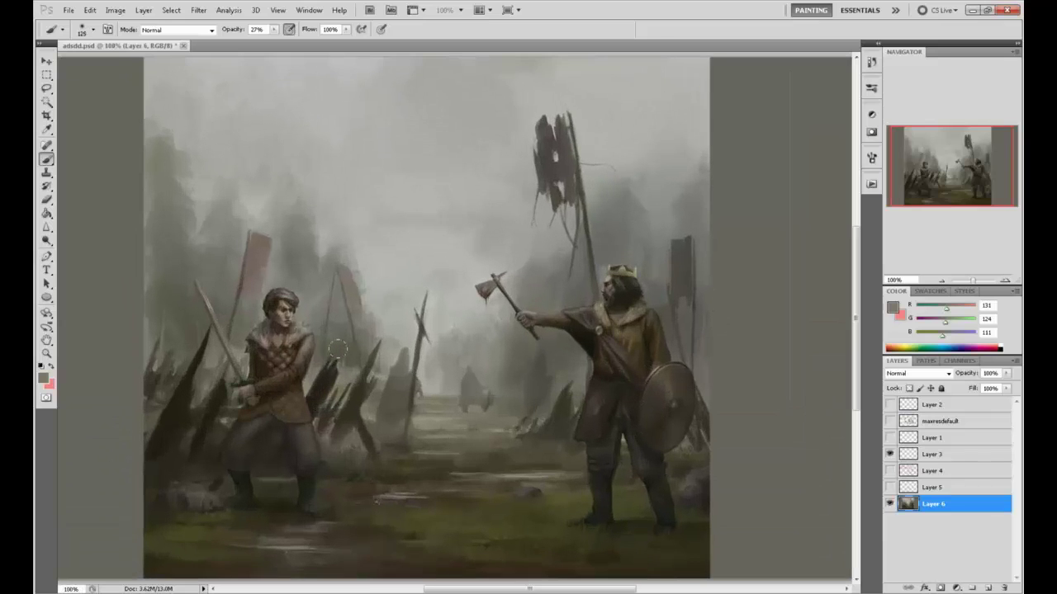
pyautogui.press('[')
pyautogui.press(']')
pyautogui.press(']')
pyautogui.press(']')
pyautogui.press(']')
# Select the young warrior's sword blade with the Polygonal Lasso and hide the selection outline
pyautogui.click(47, 103)
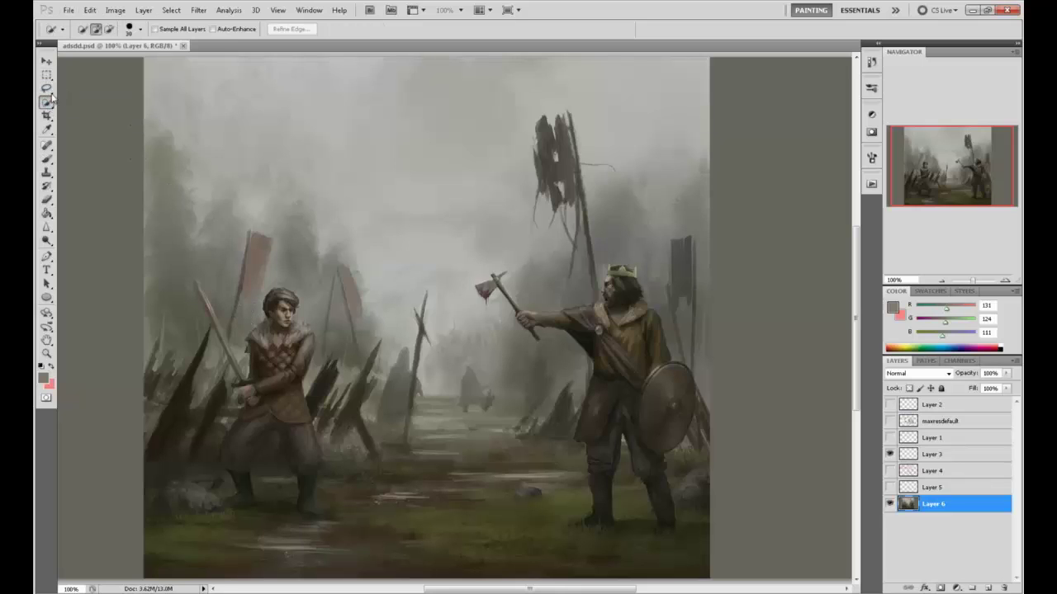
pyautogui.click(47, 88)
pyautogui.click(91, 97)
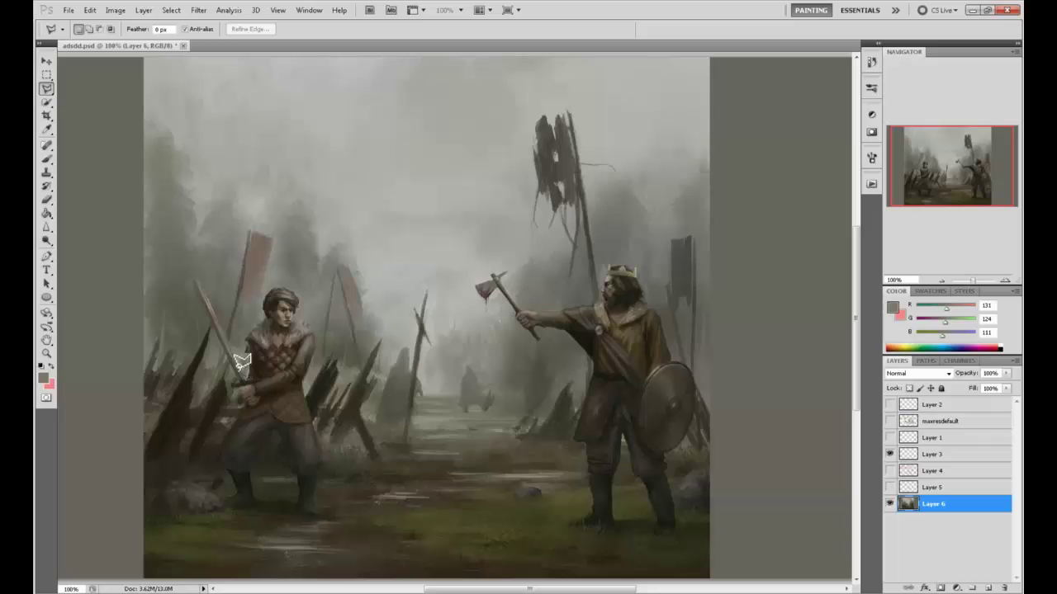
pyautogui.click(194, 281)
pyautogui.click(235, 376)
pyautogui.click(247, 386)
pyautogui.click(246, 385)
pyautogui.hotkey('ctrl', 'h')
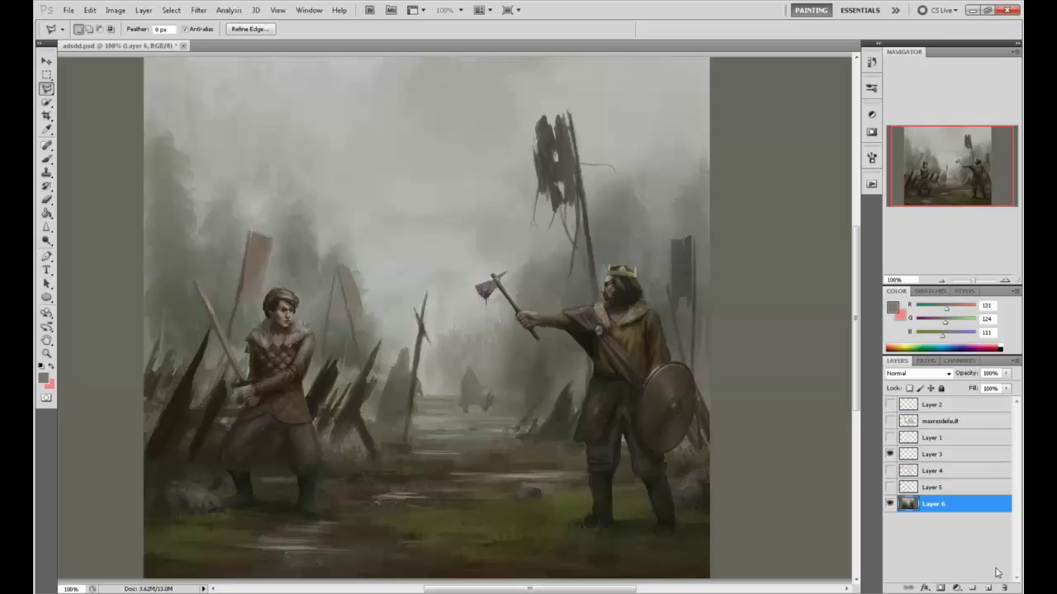
# Paint sampled light grey on the sword blade on a new layer at 27% opacity and dodge its highlights at 19% exposure
pyautogui.click(987, 587)
pyautogui.press('b')
pyautogui.keyDown('alt'); pyautogui.click(380, 188); pyautogui.keyUp('alt')
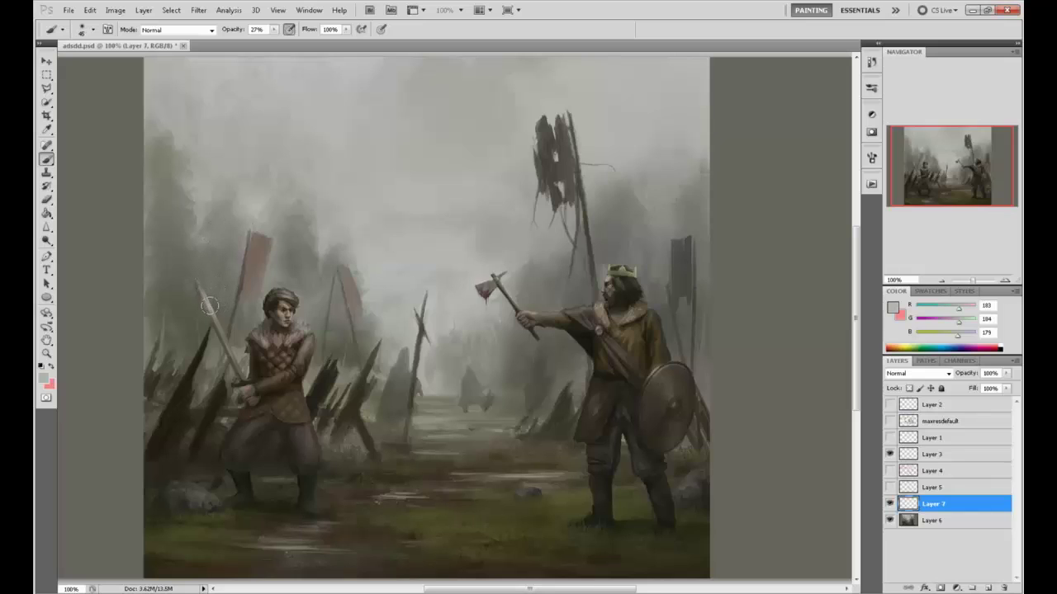
pyautogui.click(47, 240)
pyautogui.click(89, 239)
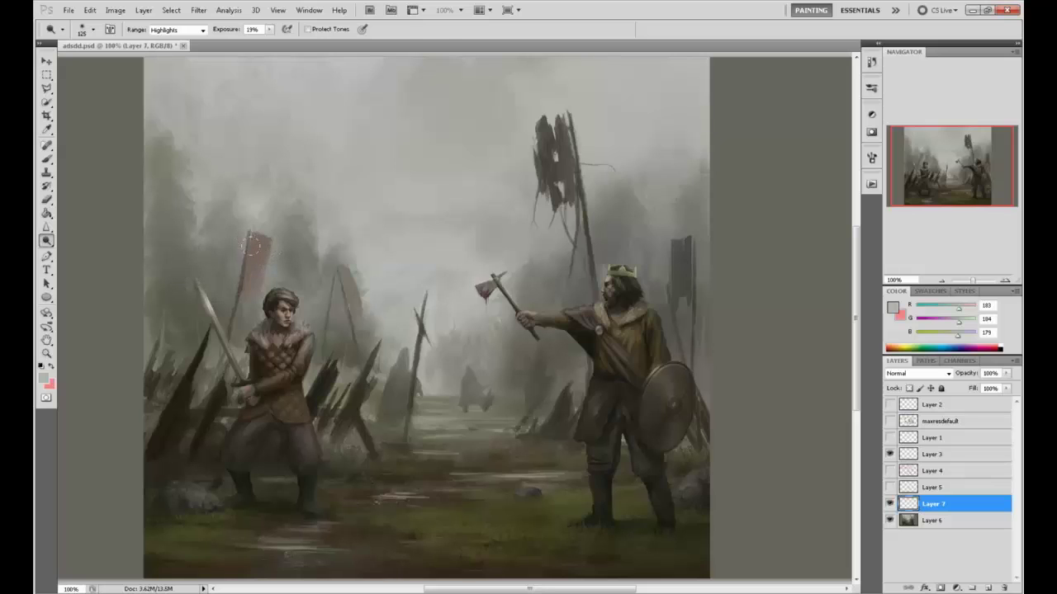
# Toggle the sword highlight layer to compare the effect and merge it down into Layer 6
pyautogui.press('m')
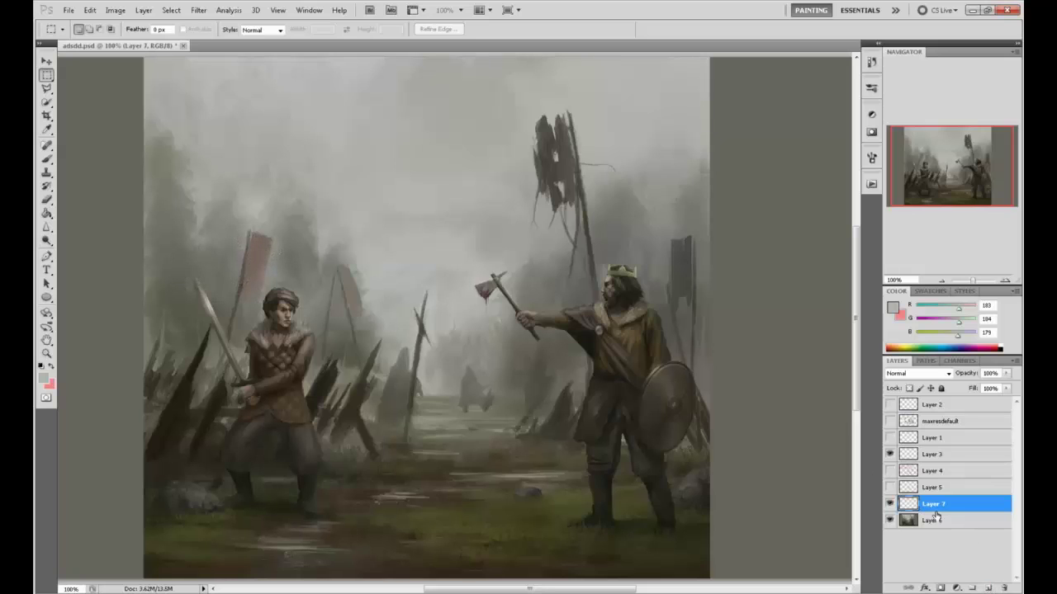
pyautogui.click(889, 504)
pyautogui.rightClick(960, 505)
pyautogui.press('Escape')
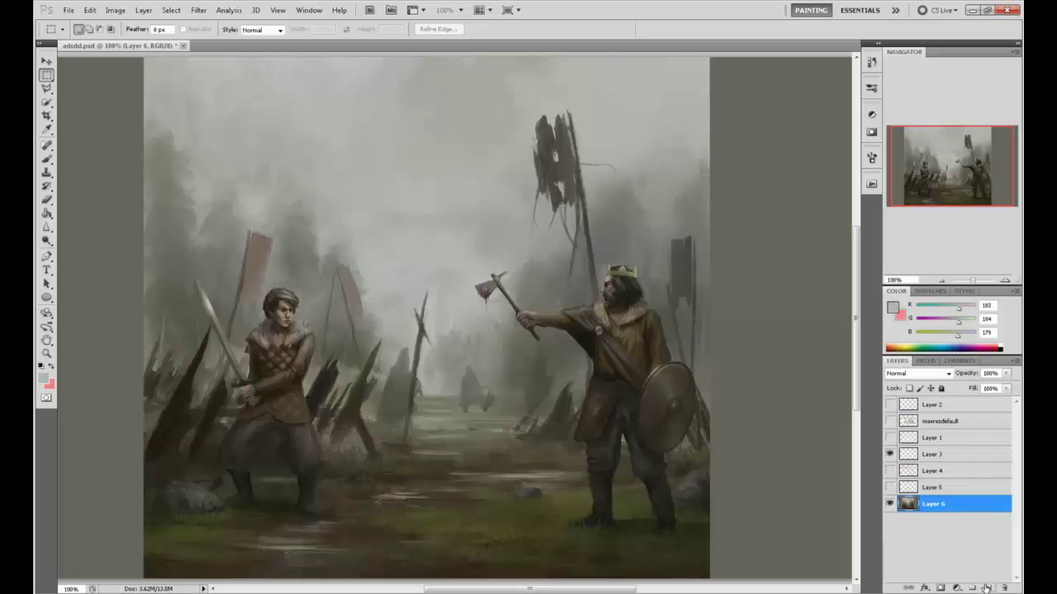
# Brighten the upper sword blade on a new layer with sampled pale grey at 27% opacity and smudge it at 70% strength
pyautogui.press('b')
pyautogui.keyDown('alt'); pyautogui.click(211, 306); pyautogui.keyUp('alt')
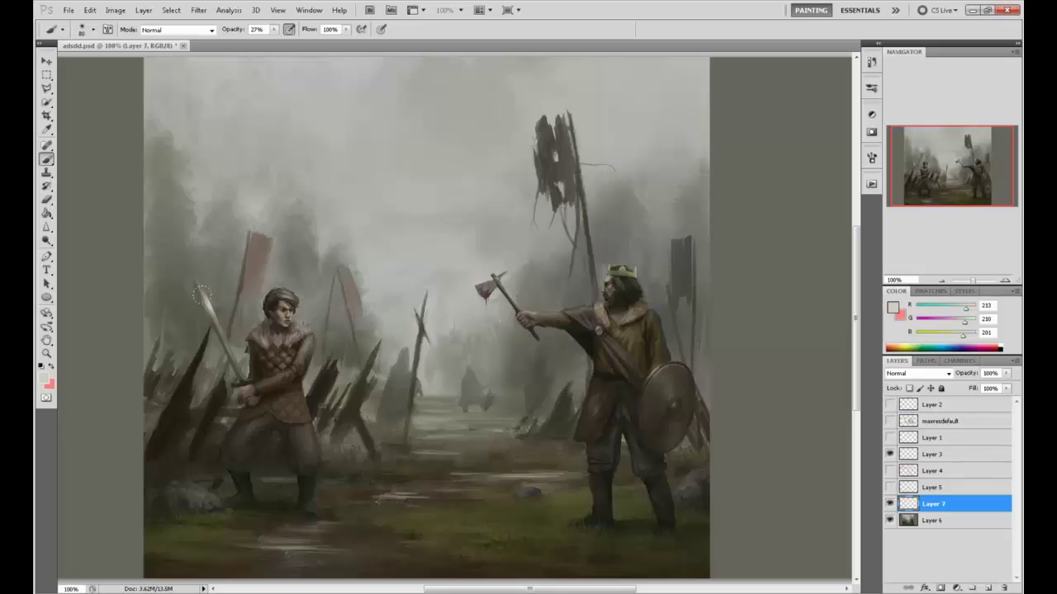
pyautogui.click(46, 240)
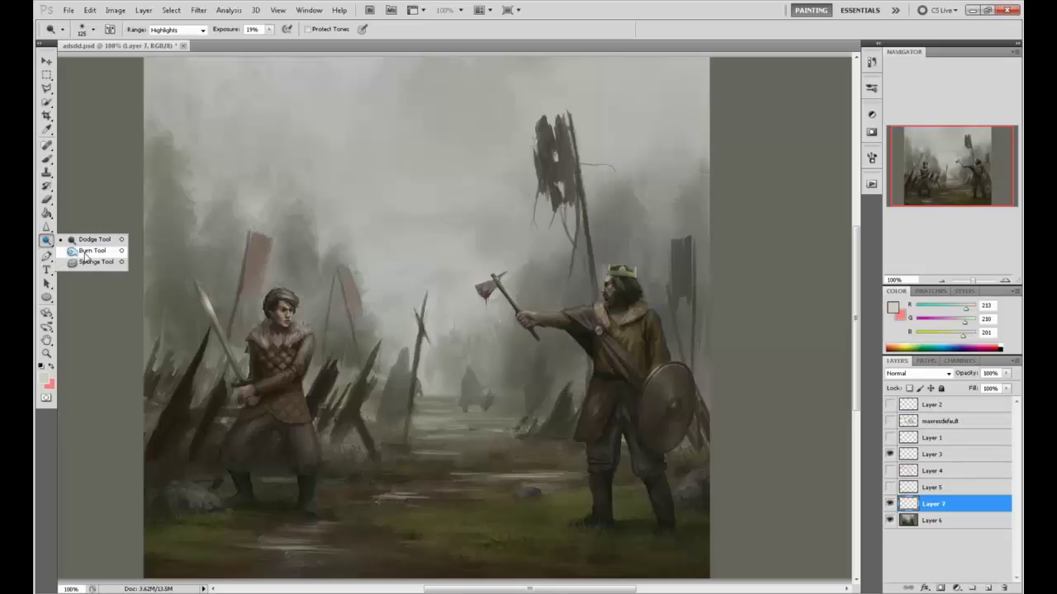
pyautogui.click(46, 226)
pyautogui.click(91, 247)
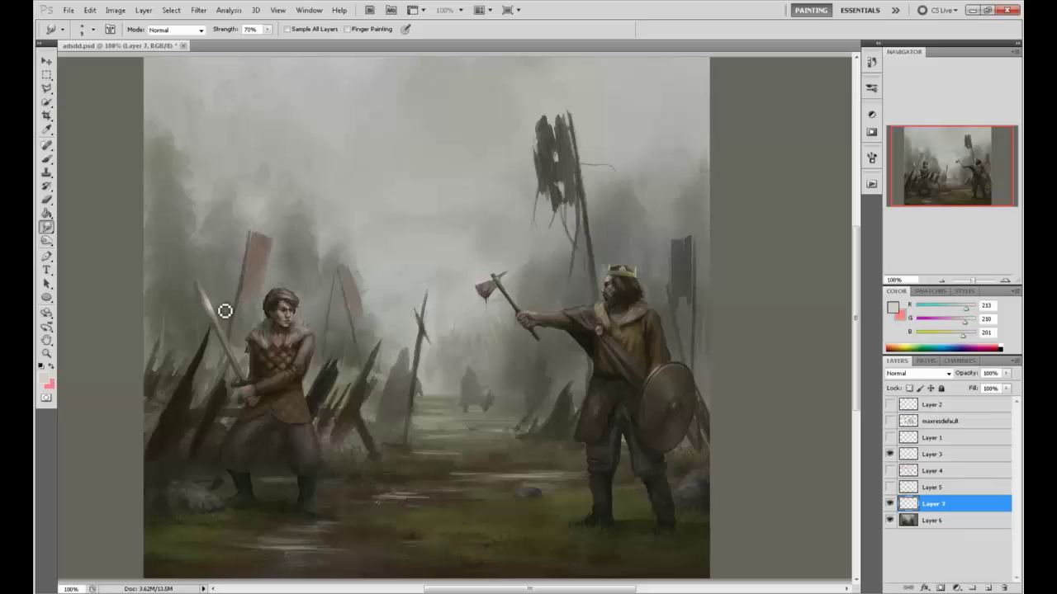
pyautogui.press(']')
pyautogui.press(']')
pyautogui.press(']')
# Dodge the sword blade's highlight at 19% exposure and merge its layer down into Layer 6
pyautogui.click(46, 240)
pyautogui.click(91, 237)
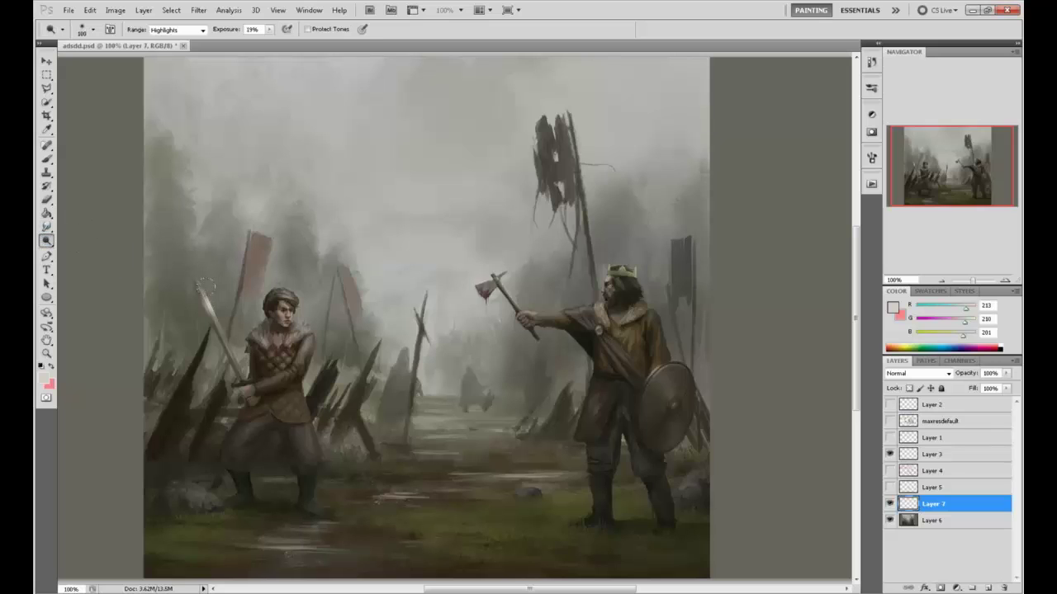
pyautogui.press('b')
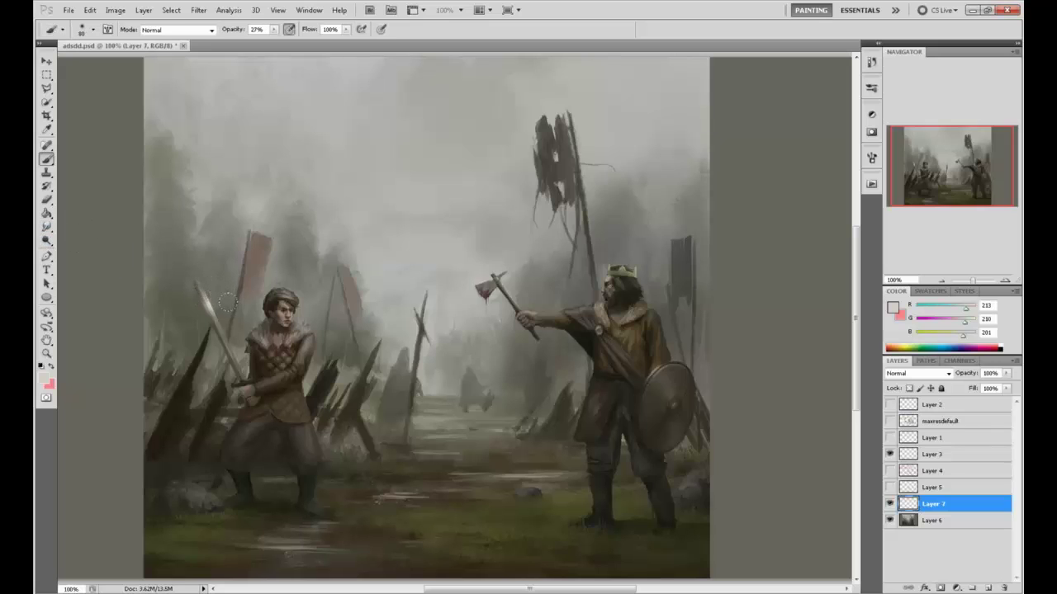
pyautogui.click(889, 505)
pyautogui.rightClick(960, 512)
pyautogui.click(981, 472)
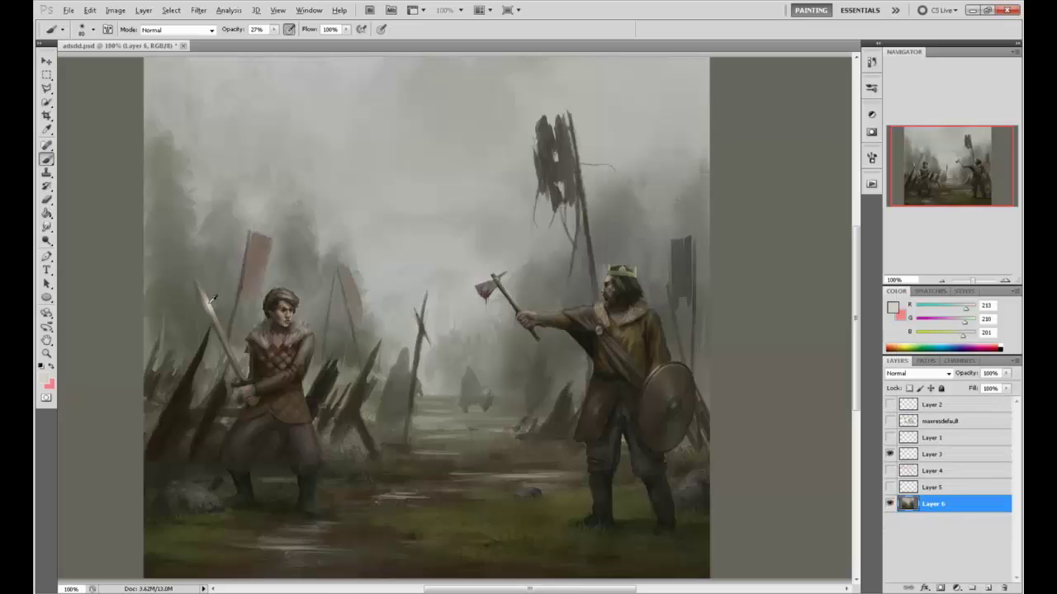
# Refine the sword blade with sampled dark grey at 27% opacity and undo the stray vertical line across the sky
pyautogui.keyDown('alt'); pyautogui.click(213, 300); pyautogui.keyUp('alt')
pyautogui.keyDown('alt'); pyautogui.click(198, 295); pyautogui.keyUp('alt')
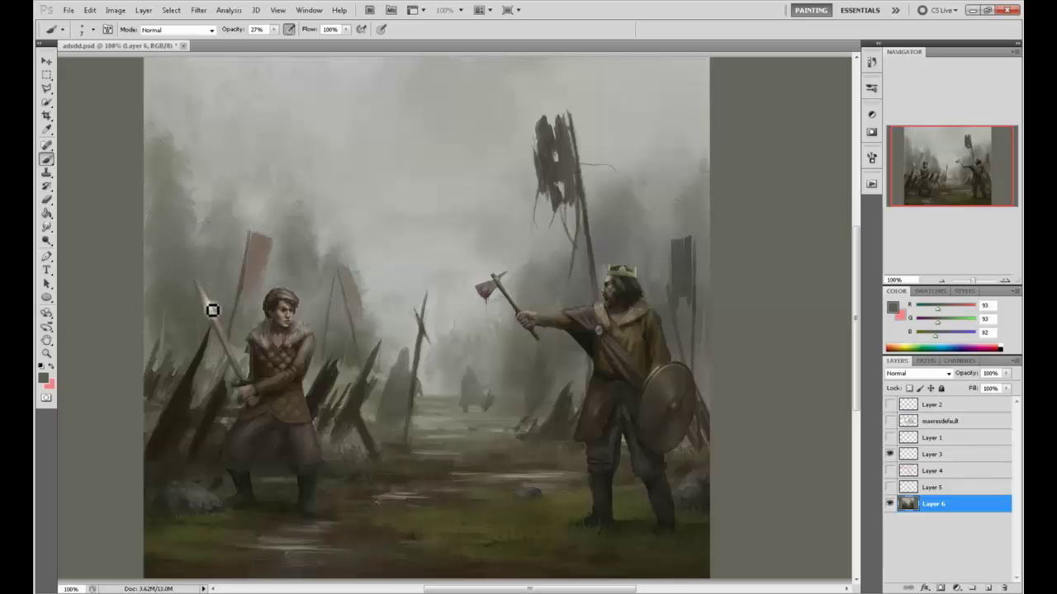
pyautogui.keyDown('alt'); pyautogui.click(202, 287); pyautogui.keyUp('alt')
pyautogui.moveTo(436, 410)
pyautogui.mouseDown()
pyautogui.moveTo(434, 281)
pyautogui.moveTo(442, 547)
pyautogui.moveTo(437, 69)
pyautogui.moveTo(396, 564)
pyautogui.mouseUp()
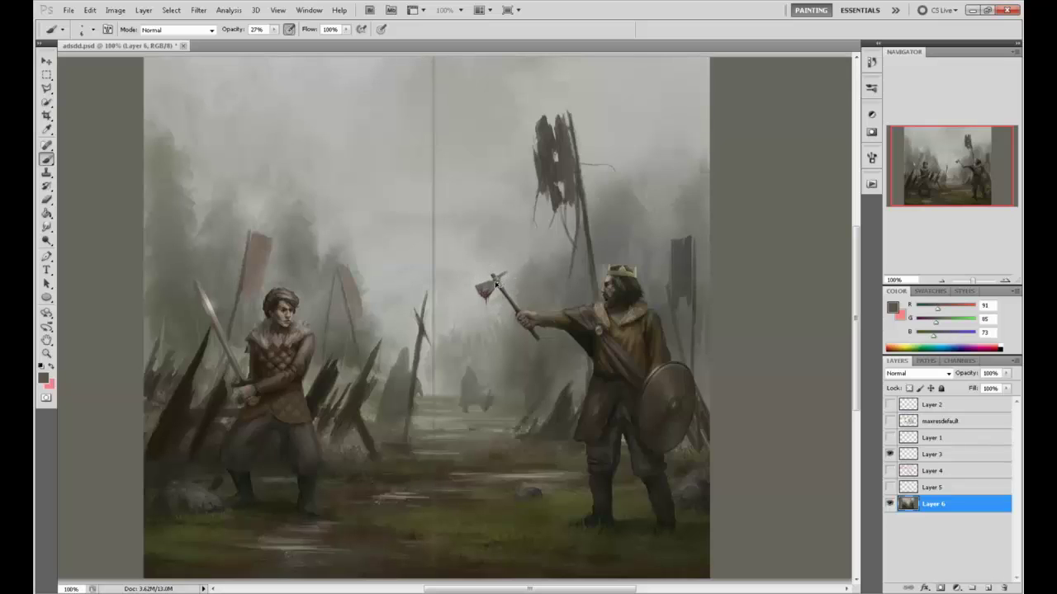
pyautogui.hotkey('ctrl', 'z')
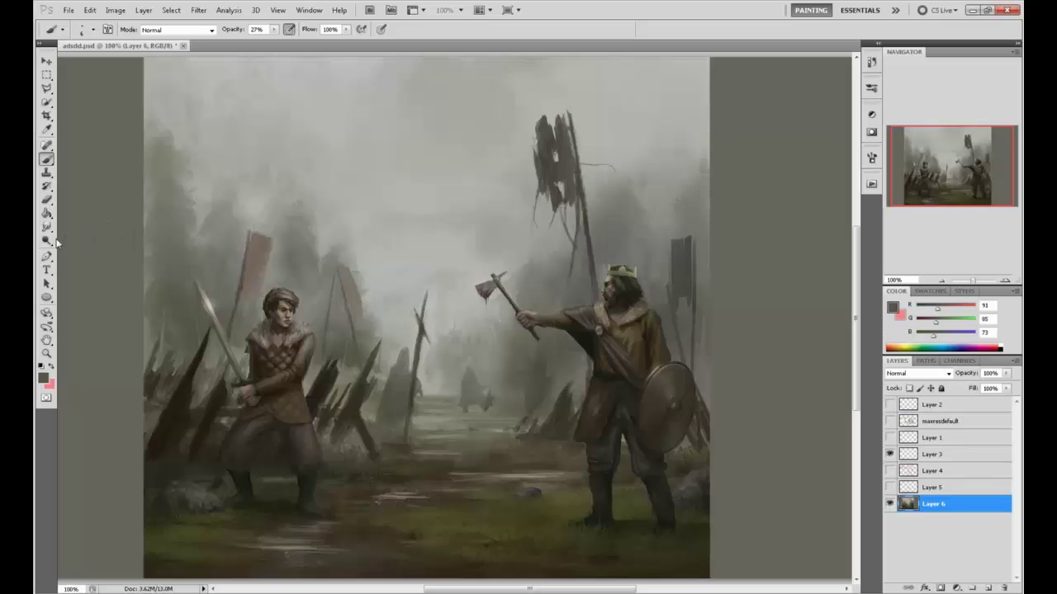
# Select the crowned warrior's axe head with the Polygonal Lasso
pyautogui.click(47, 88)
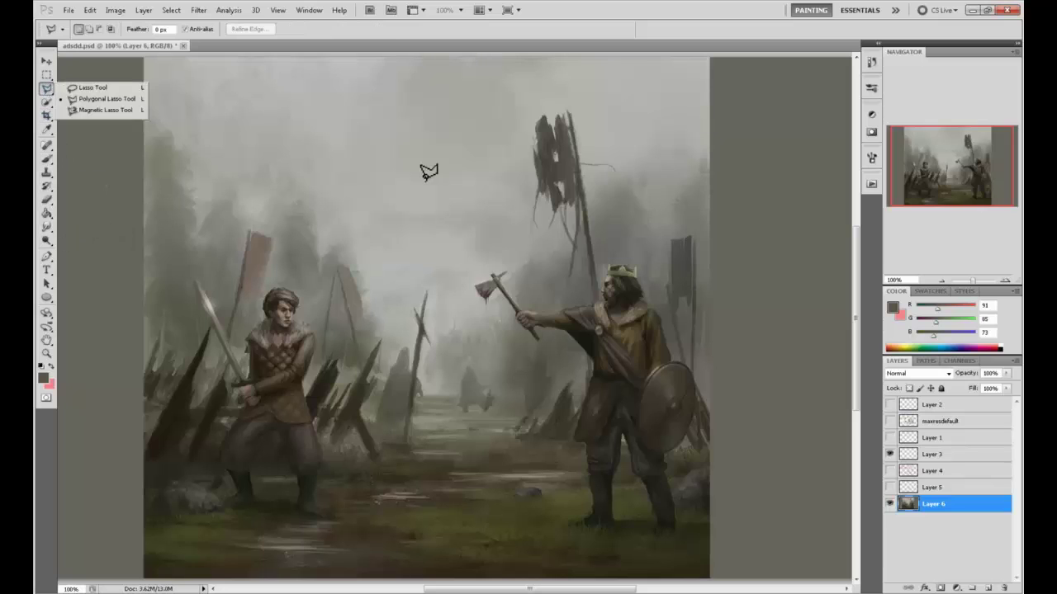
pyautogui.click(496, 282)
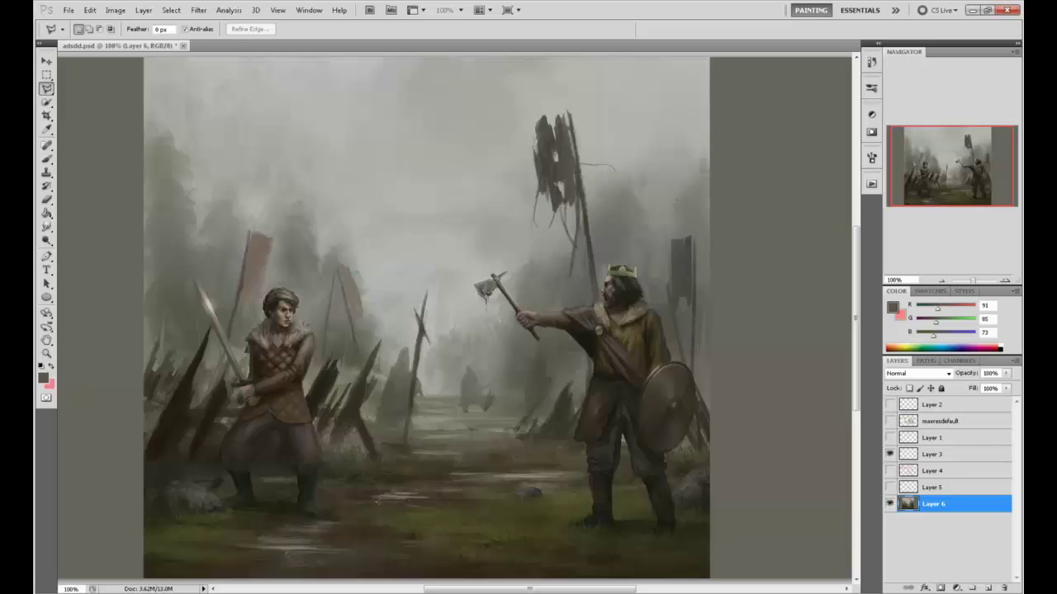
pyautogui.click(498, 289)
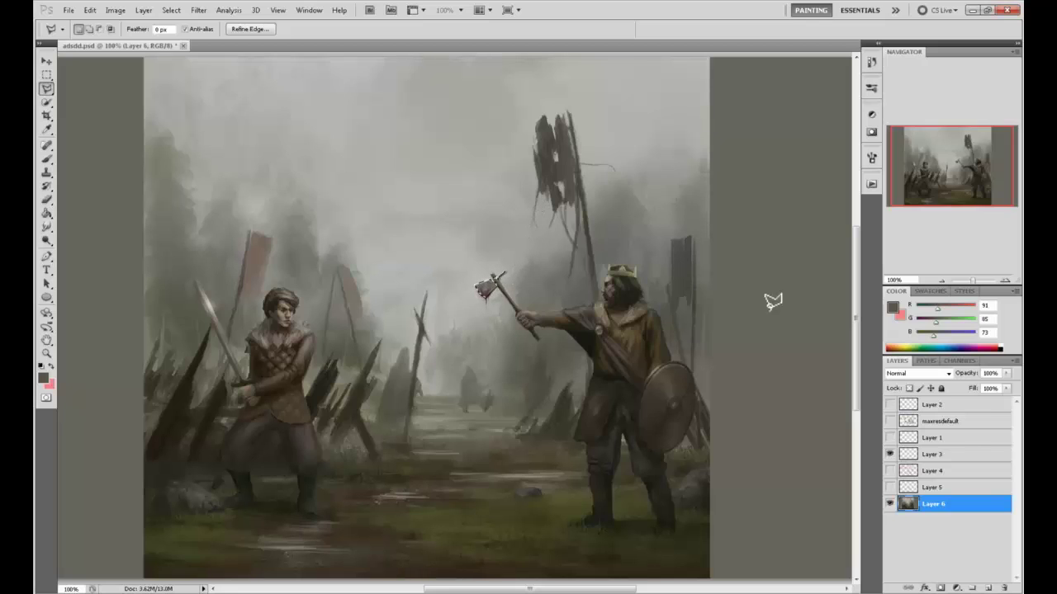
# Paint sampled light grey over the axe head on a new layer at 27% opacity and dodge it at 19% exposure
pyautogui.click(988, 588)
pyautogui.press('b')
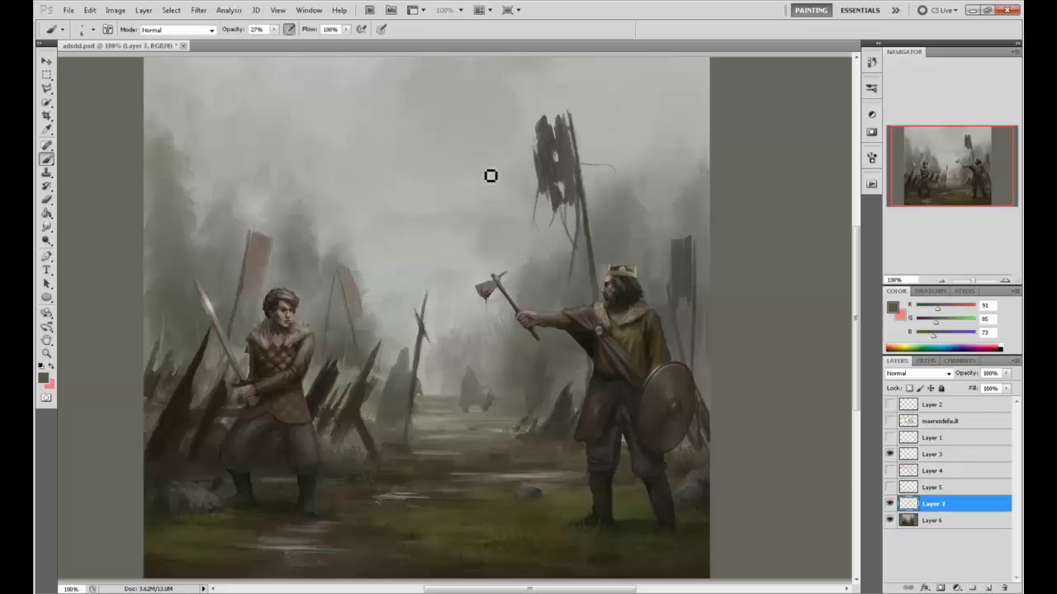
pyautogui.keyDown('alt'); pyautogui.click(564, 82); pyautogui.keyUp('alt')
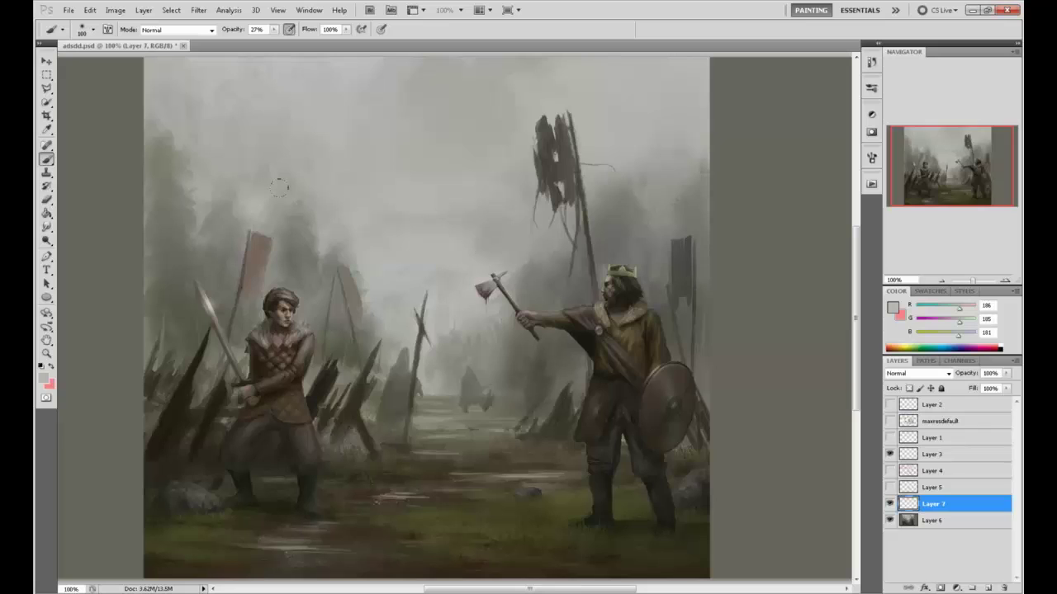
pyautogui.click(46, 240)
pyautogui.click(74, 241)
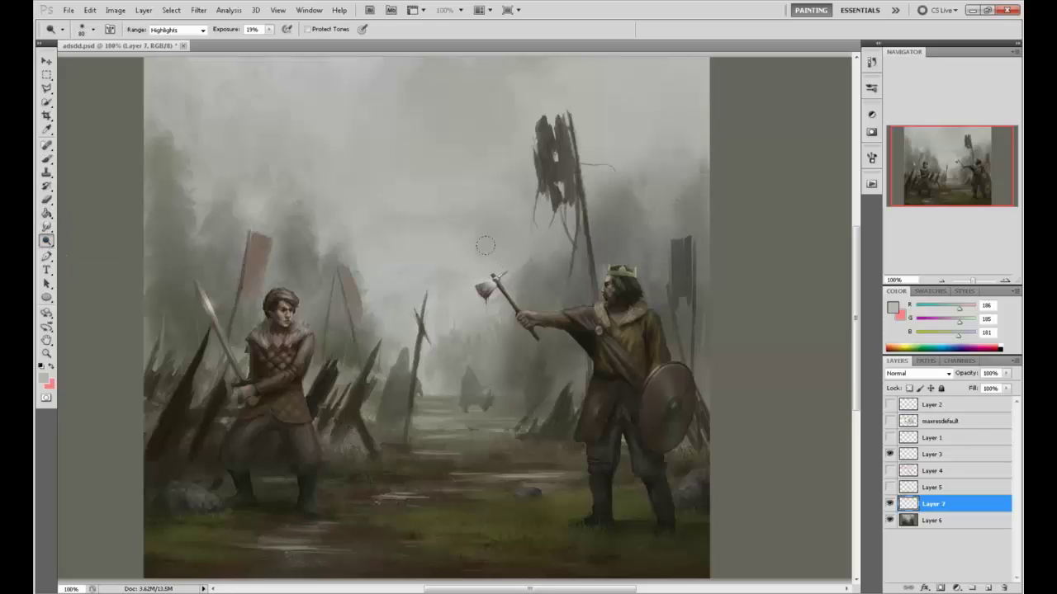
# Deselect the axe head and tone down its highlight with the Eraser at 26% opacity
pyautogui.press('m')
pyautogui.rightClick(499, 281)
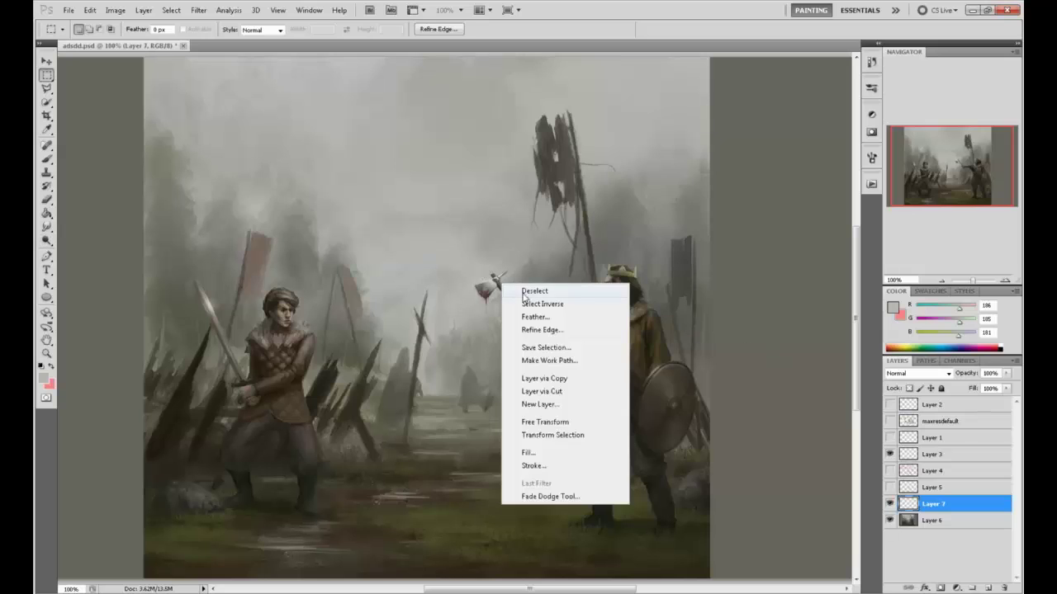
pyautogui.click(525, 293)
pyautogui.press('e')
pyautogui.moveTo(48, 229); pyautogui.dragTo(78, 229)
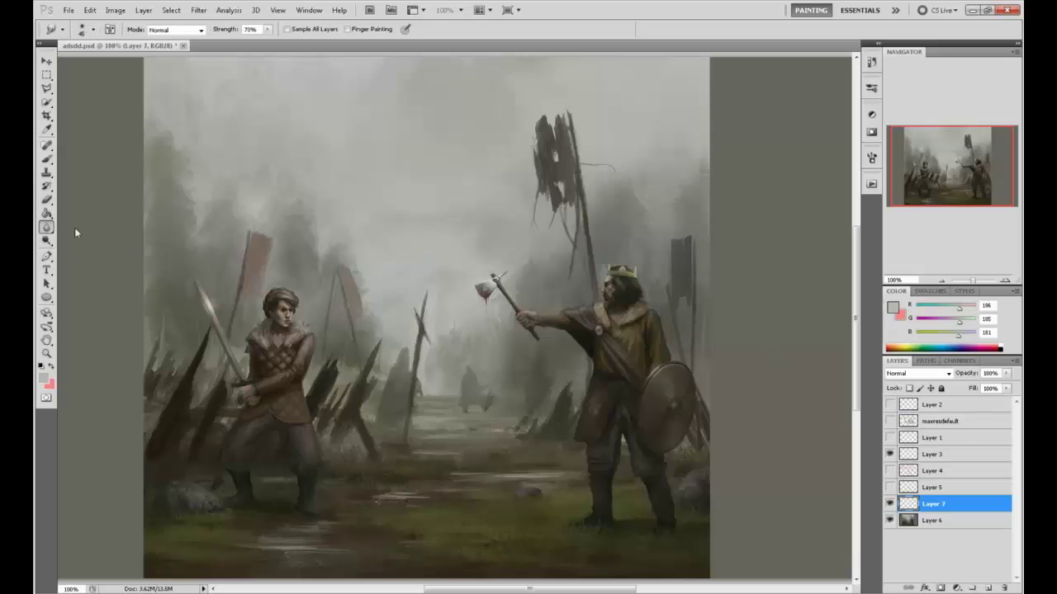
pyautogui.press('b')
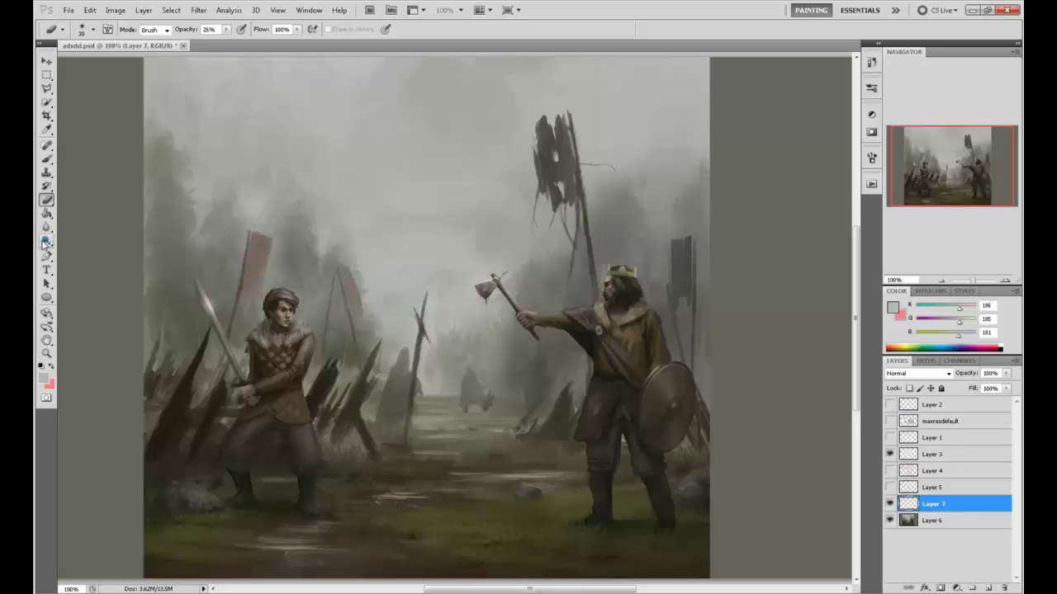
# Dodge the axe head at 19% exposure and strengthen its highlights by duplicating Layer 7 and merging the copy down
pyautogui.moveTo(47, 240); pyautogui.dragTo(83, 241)
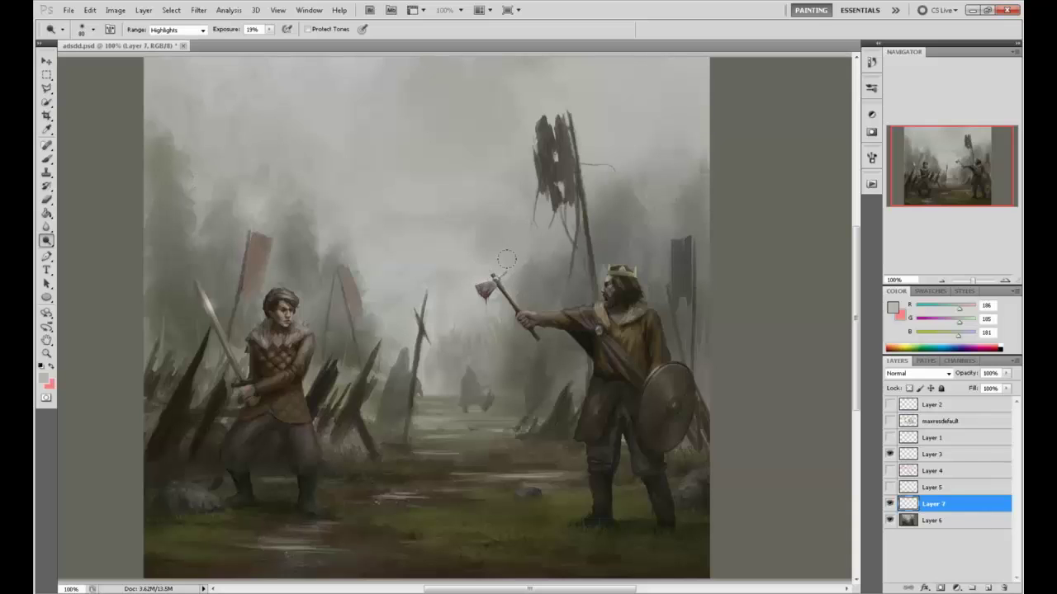
pyautogui.rightClick(969, 505)
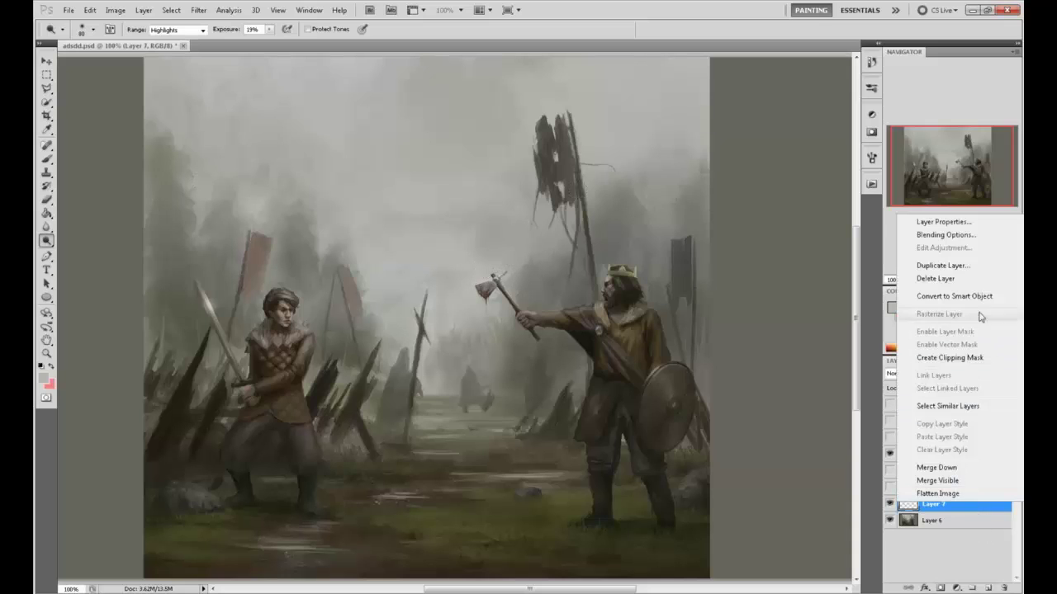
pyautogui.click(970, 272)
pyautogui.click(852, 221)
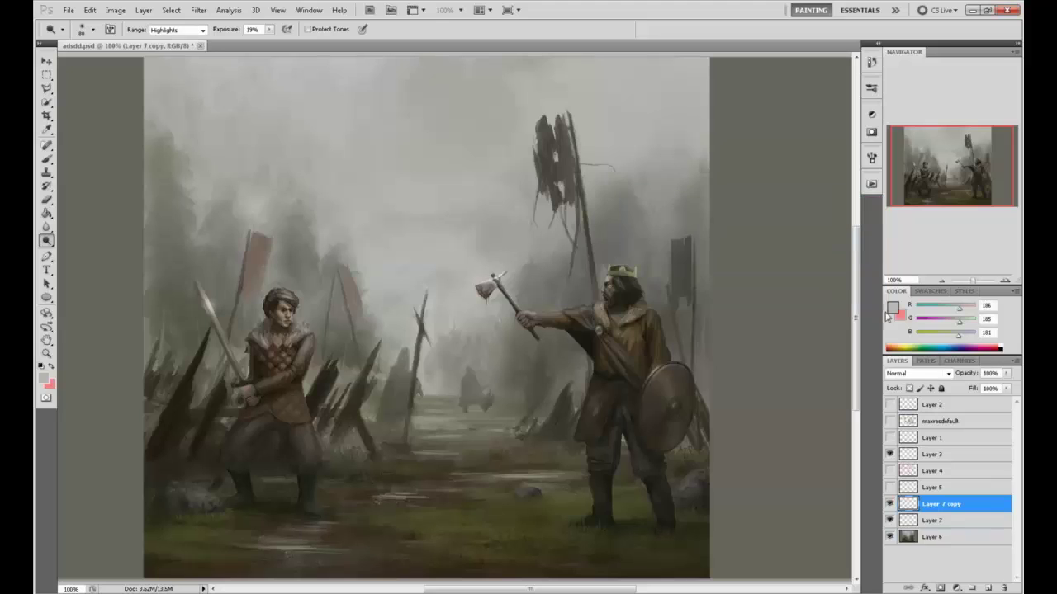
pyautogui.rightClick(971, 504)
pyautogui.click(936, 466)
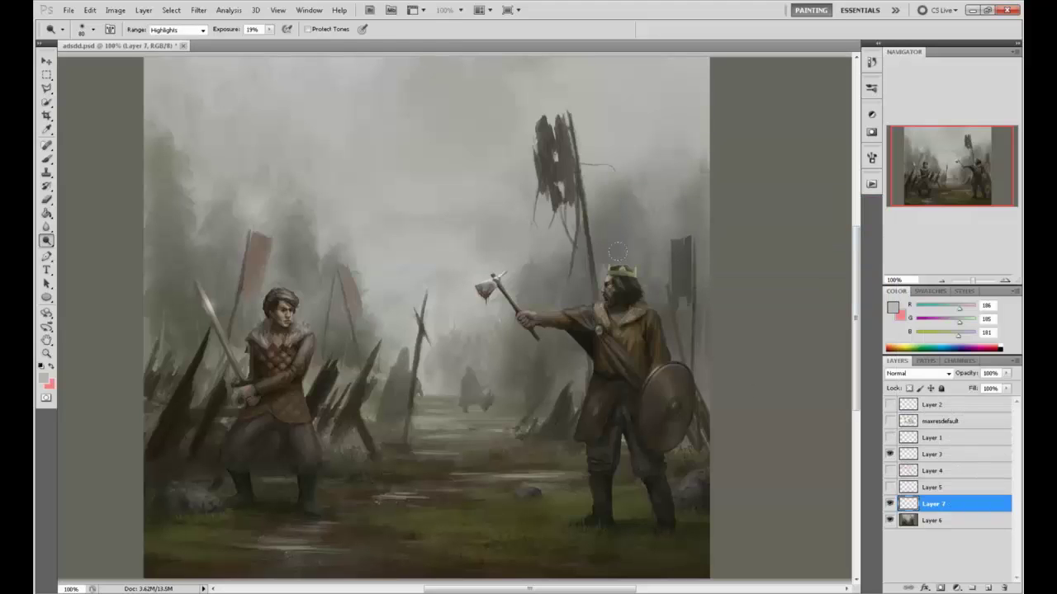
# Erase excess highlight around the axe head, raising the Eraser's opacity from 26% to 100% for the finer cleanup
pyautogui.press('b')
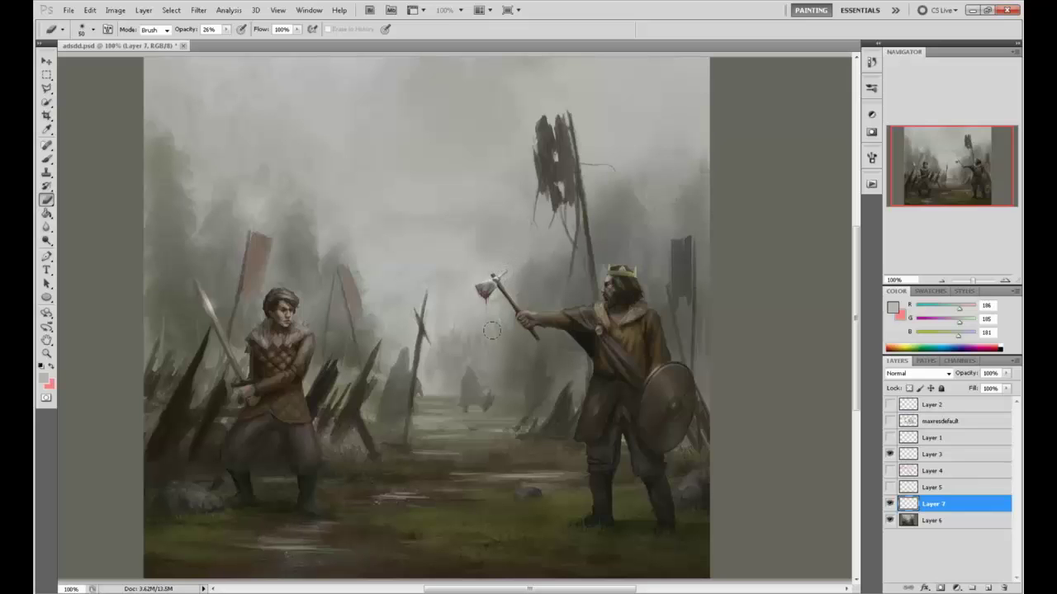
pyautogui.hotkey('ctrl', '-')
pyautogui.hotkey('ctrl', '+')
pyautogui.click(226, 29)
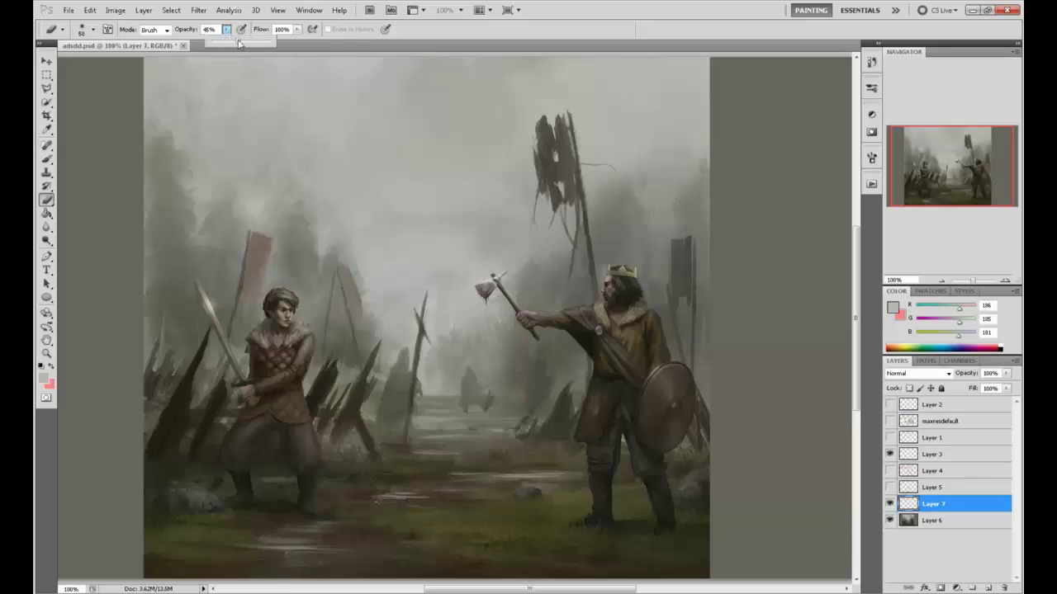
pyautogui.moveTo(223, 41); pyautogui.dragTo(274, 41)
pyautogui.click(693, 193)
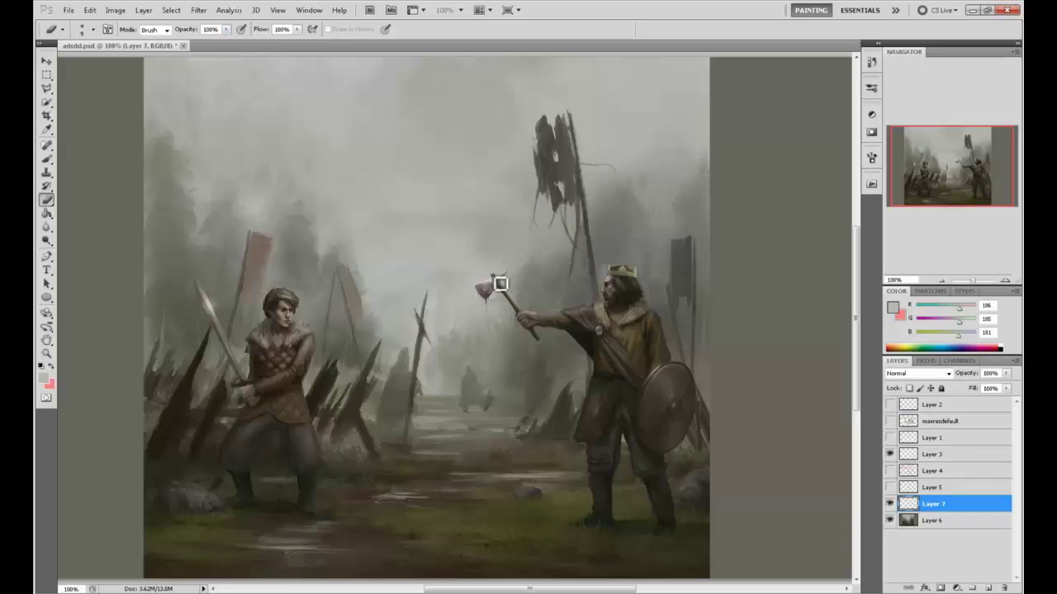
# Show the maxresdefault reference sketch for a look at its weapons and hide it again
pyautogui.click(890, 421)
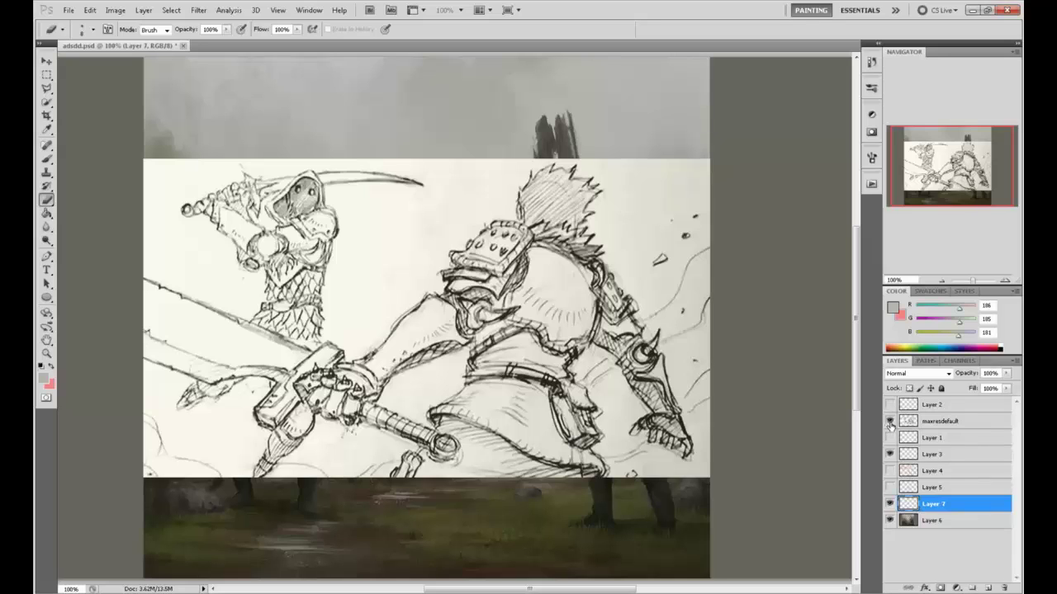
pyautogui.click(890, 421)
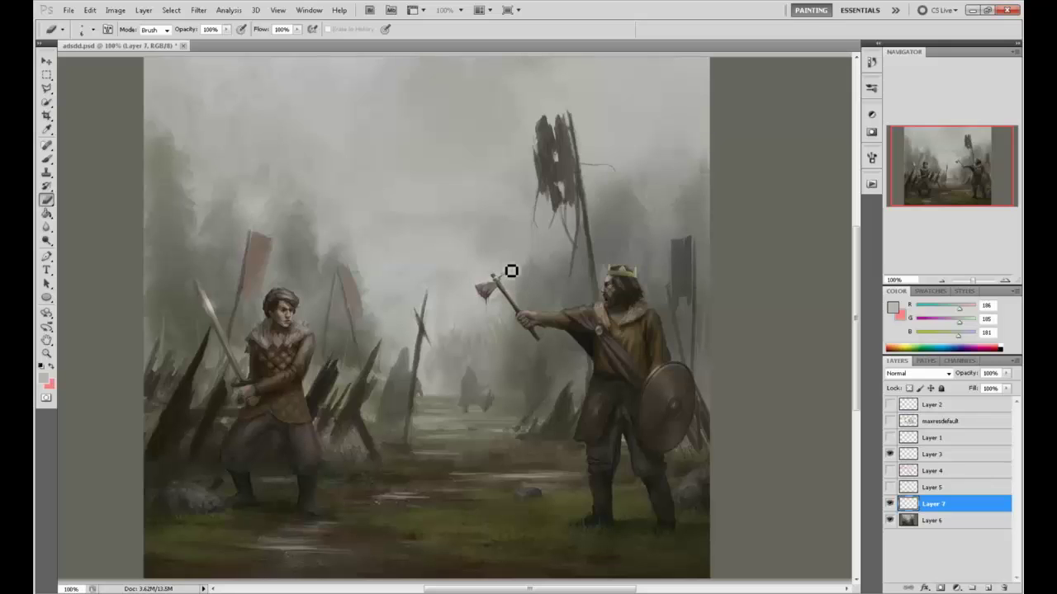
# Duplicate the axe highlight on Layer 7, merge the copy down, and merge the result into Layer 6
pyautogui.click(47, 227)
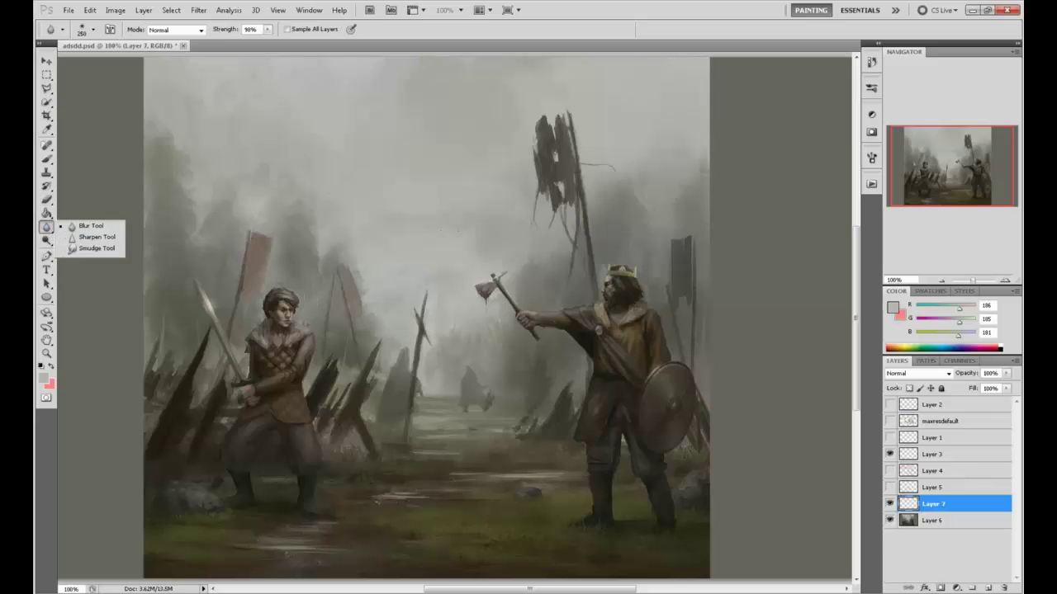
pyautogui.click(68, 227)
pyautogui.click(46, 240)
pyautogui.click(82, 239)
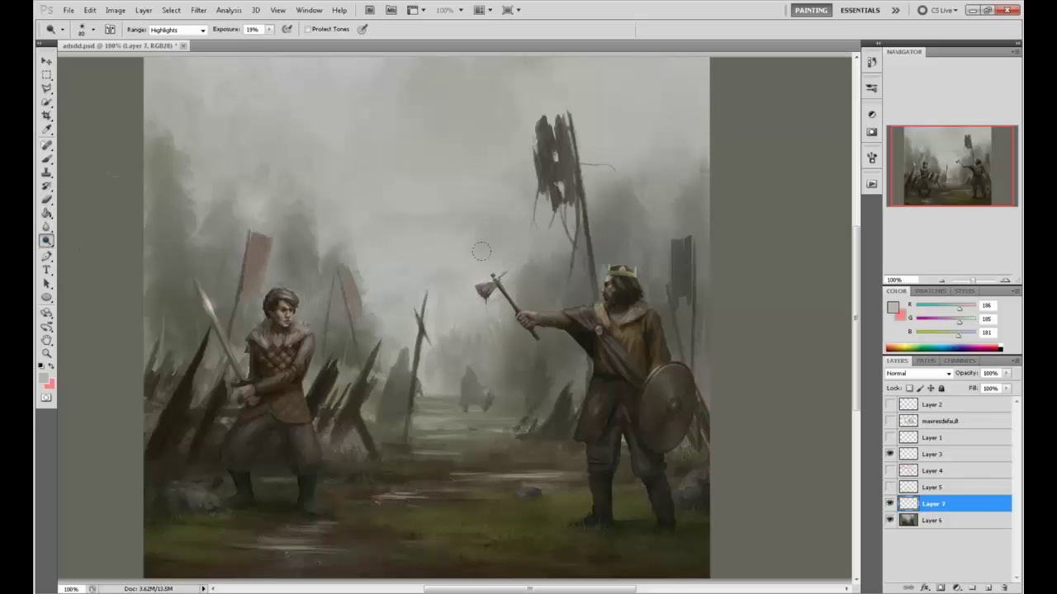
pyautogui.rightClick(918, 506)
pyautogui.click(957, 266)
pyautogui.click(858, 221)
pyautogui.rightClick(949, 509)
pyautogui.click(961, 477)
pyautogui.rightClick(944, 509)
pyautogui.click(960, 486)
# Sample near-white (249, 251, 251) from the axe blade and paint a soft glow over the axe head with the Brush at 27% opacity
pyautogui.rightClick(49, 240)
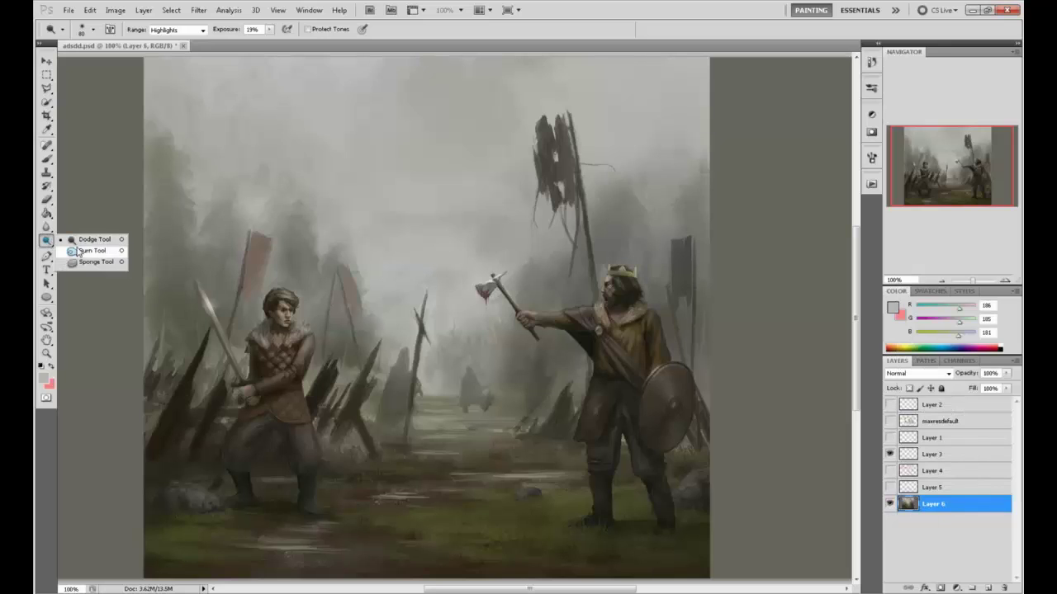
pyautogui.click(83, 251)
pyautogui.rightClick(48, 227)
pyautogui.moveTo(84, 242); pyautogui.dragTo(83, 239)
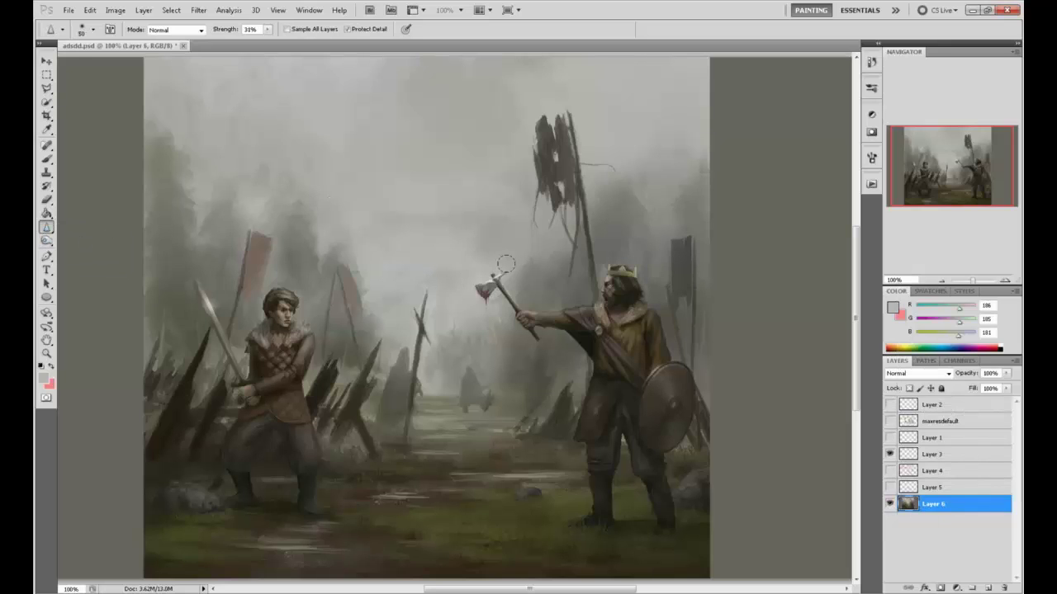
pyautogui.press('b')
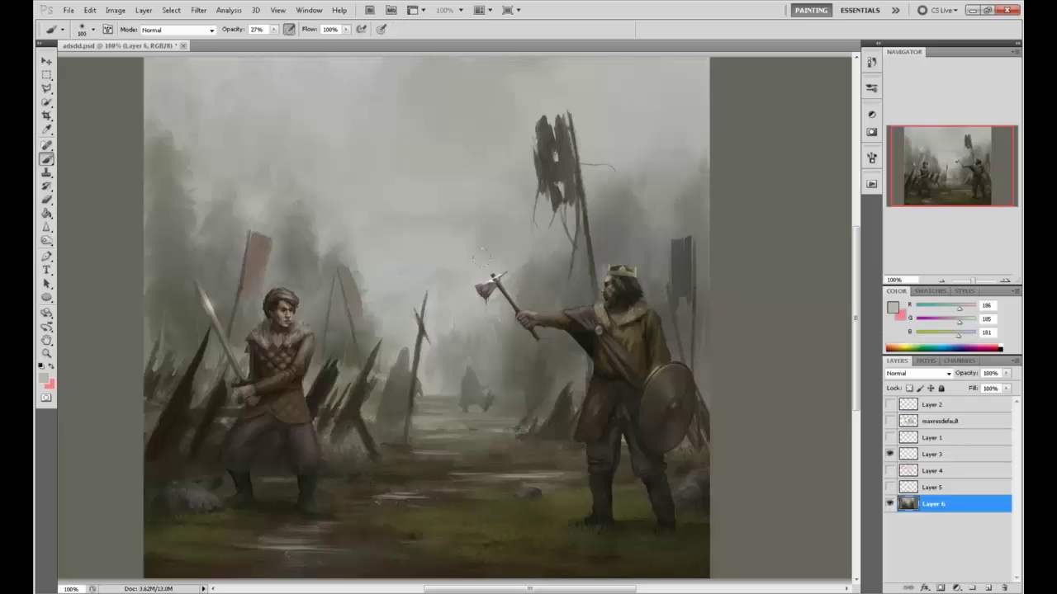
pyautogui.keyDown('alt'); pyautogui.click(490, 279); pyautogui.keyUp('alt')
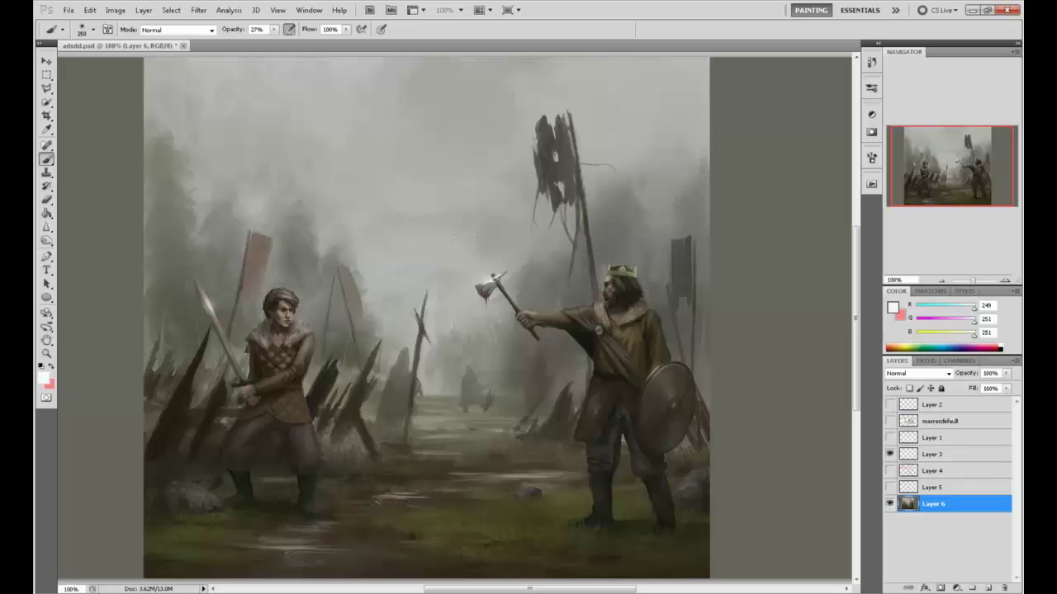
# Darken the upper sky with large soft Brush strokes in a dark brown (35, 32, 25) sampled near the crowned warrior's legs, undoing the last stroke
pyautogui.hotkey('ctrl', '-')
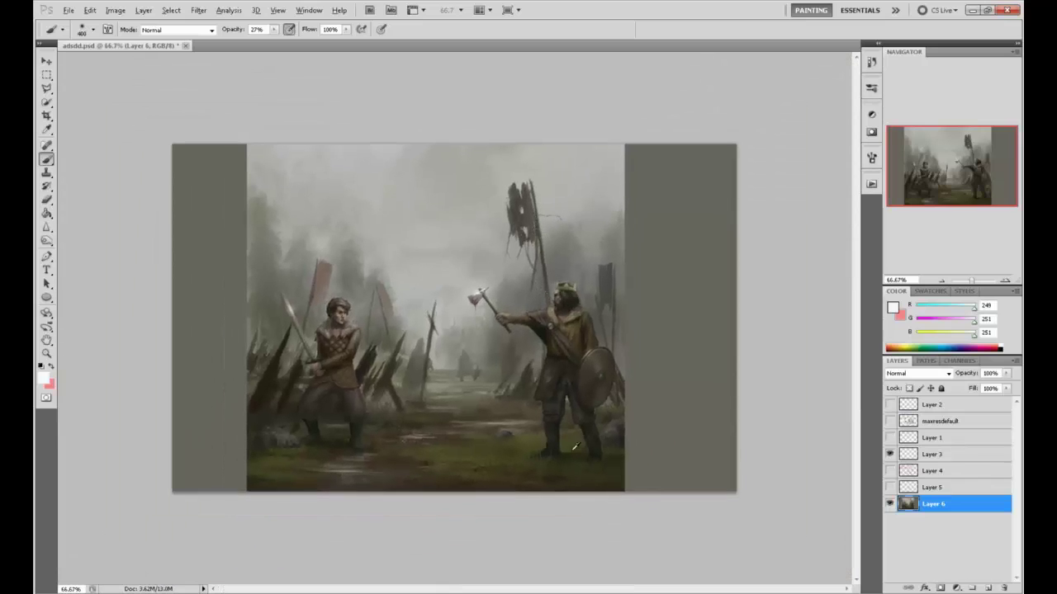
pyautogui.keyDown('alt'); pyautogui.click(558, 430); pyautogui.keyUp('alt')
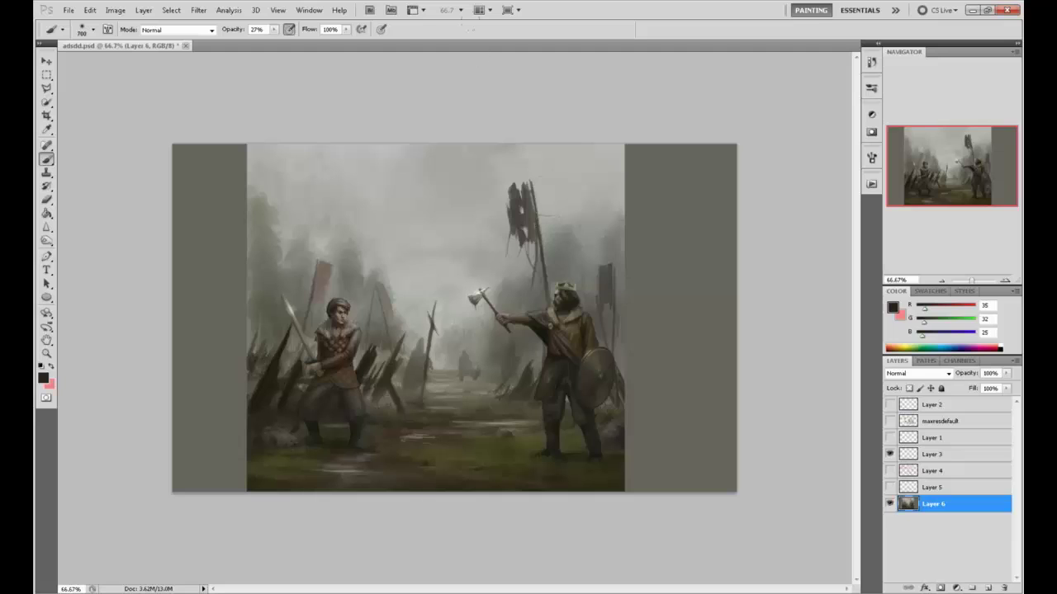
pyautogui.press(']')
pyautogui.moveTo(578, 123); pyautogui.dragTo(289, 124)
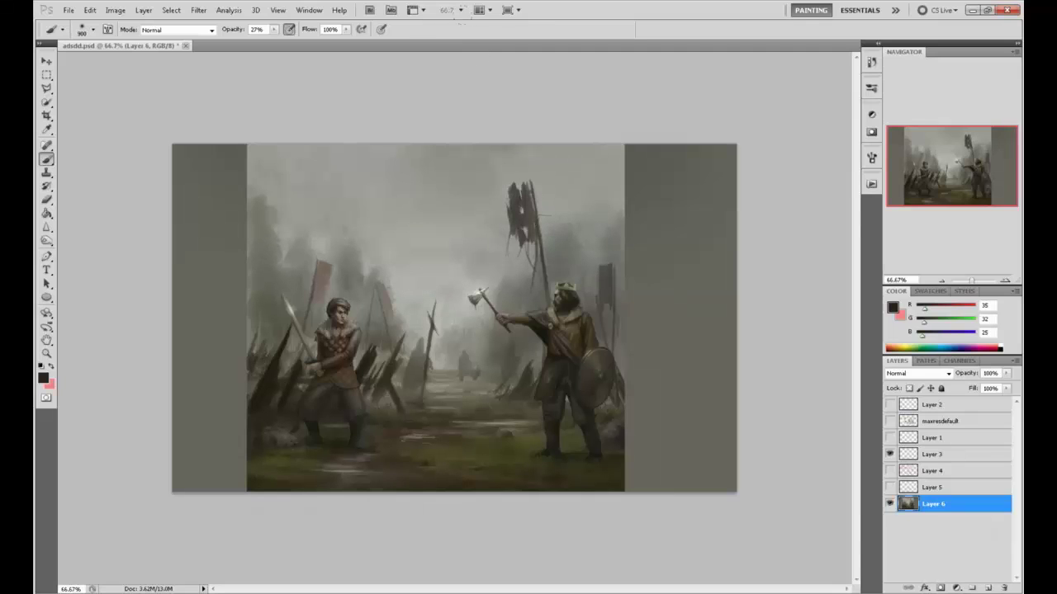
pyautogui.press('[')
pyautogui.moveTo(619, 124); pyautogui.dragTo(313, 116)
pyautogui.moveTo(495, 100); pyautogui.dragTo(247, 99)
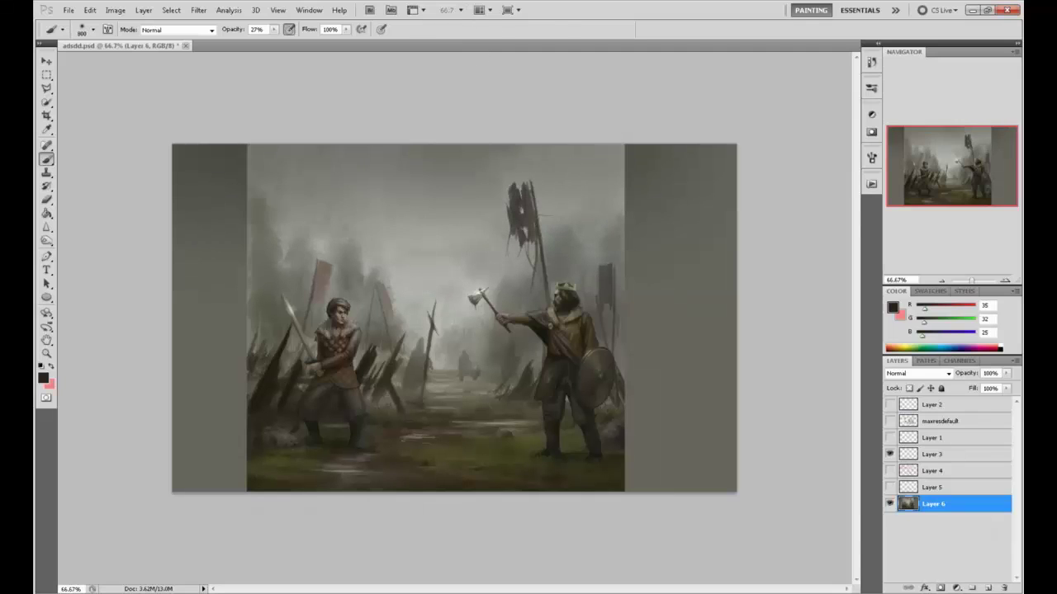
pyautogui.moveTo(685, 99); pyautogui.dragTo(578, 82)
pyautogui.hotkey('ctrl', 'z')
# Sample muted greys from the scene and glaze them softly over the misty middle distance between the warriors
pyautogui.keyDown('alt'); pyautogui.click(472, 270); pyautogui.keyUp('alt')
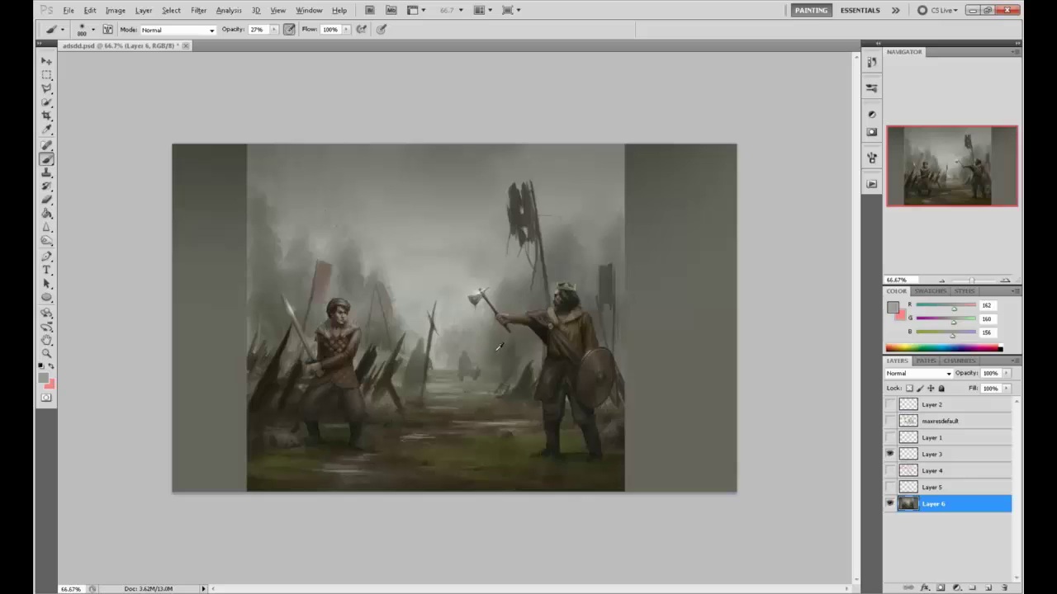
pyautogui.keyDown('alt'); pyautogui.click(551, 326); pyautogui.keyUp('alt')
pyautogui.moveTo(445, 318)
pyautogui.mouseDown()
pyautogui.moveTo(421, 285)
pyautogui.moveTo(442, 339)
pyautogui.mouseUp()
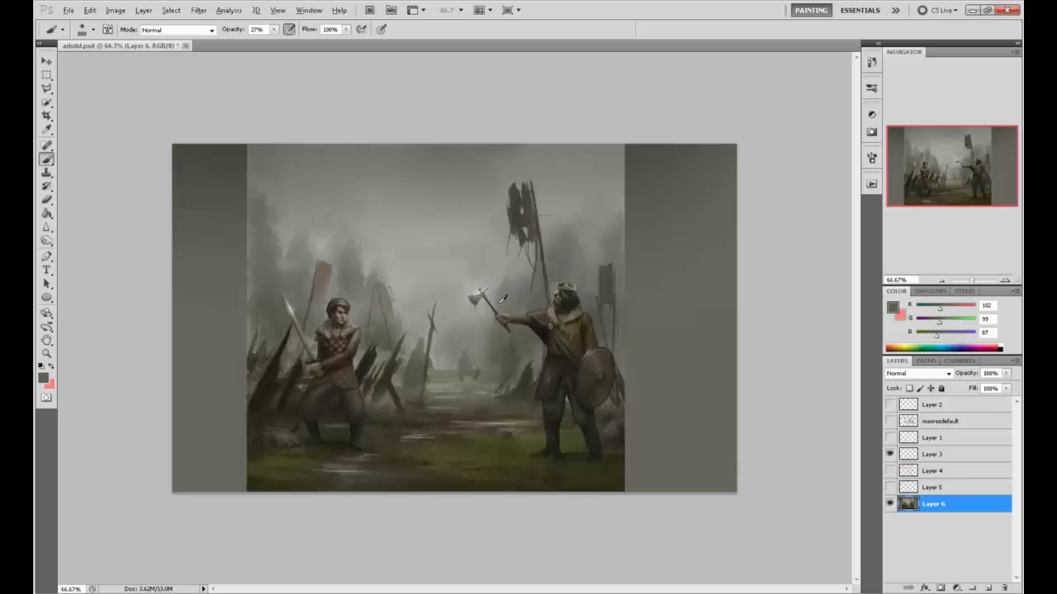
# Add two new layers, outline irregular ground bands around both warriors' feet with the Lasso, and hide the selection outline
pyautogui.click(989, 587)
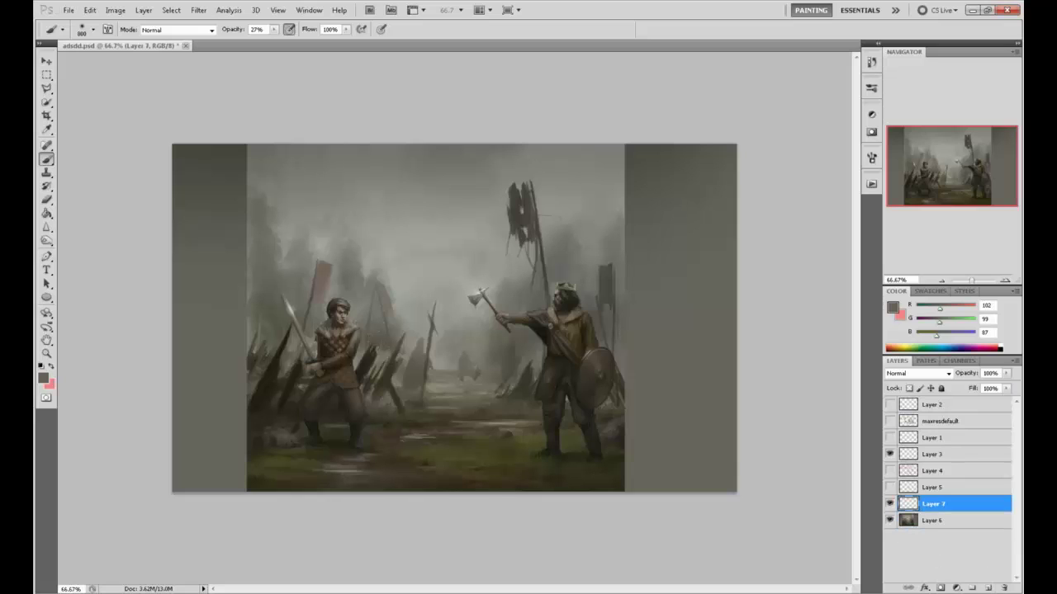
pyautogui.click(47, 88)
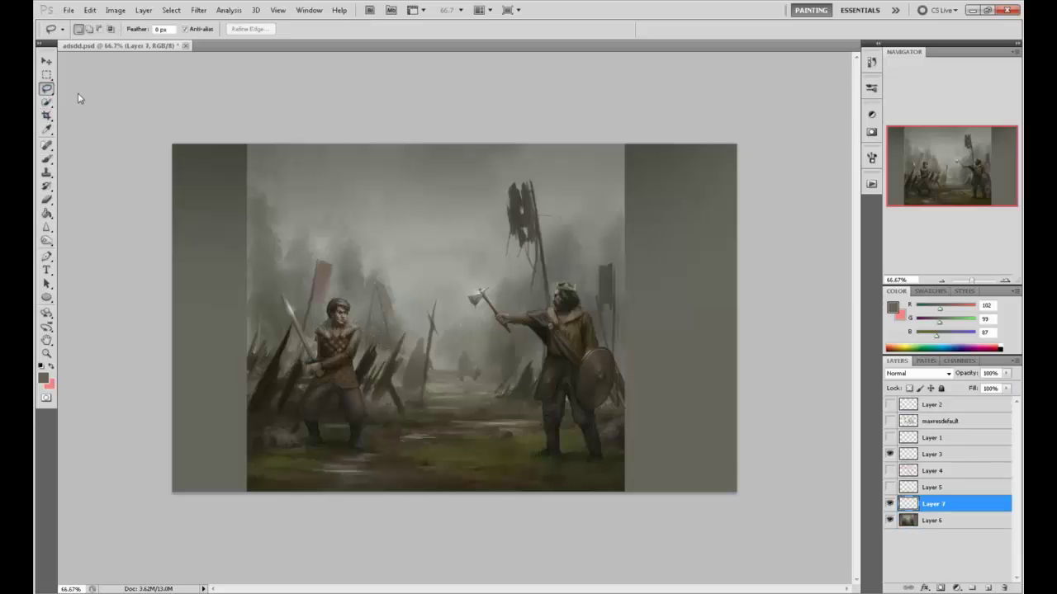
pyautogui.moveTo(607, 431)
pyautogui.mouseDown()
pyautogui.moveTo(220, 427)
pyautogui.moveTo(319, 448)
pyautogui.moveTo(280, 454)
pyautogui.moveTo(604, 471)
pyautogui.moveTo(629, 462)
pyautogui.moveTo(602, 451)
pyautogui.moveTo(637, 439)
pyautogui.moveTo(558, 431)
pyautogui.mouseUp()
pyautogui.hotkey('ctrl', 'shift', 'alt', 'n')
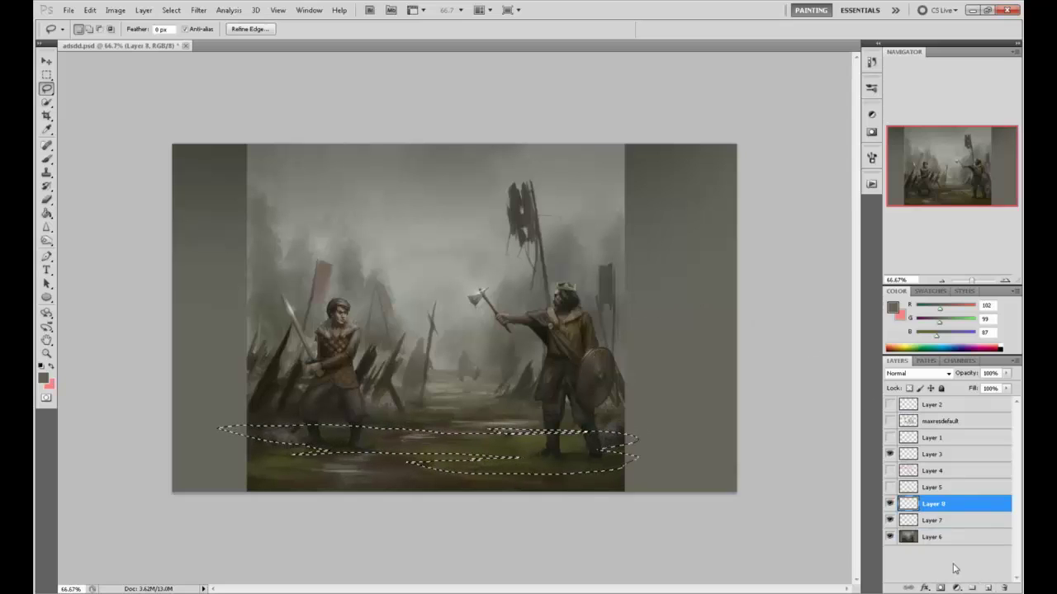
pyautogui.press('g')
pyautogui.hotkey('ctrl', 'd')
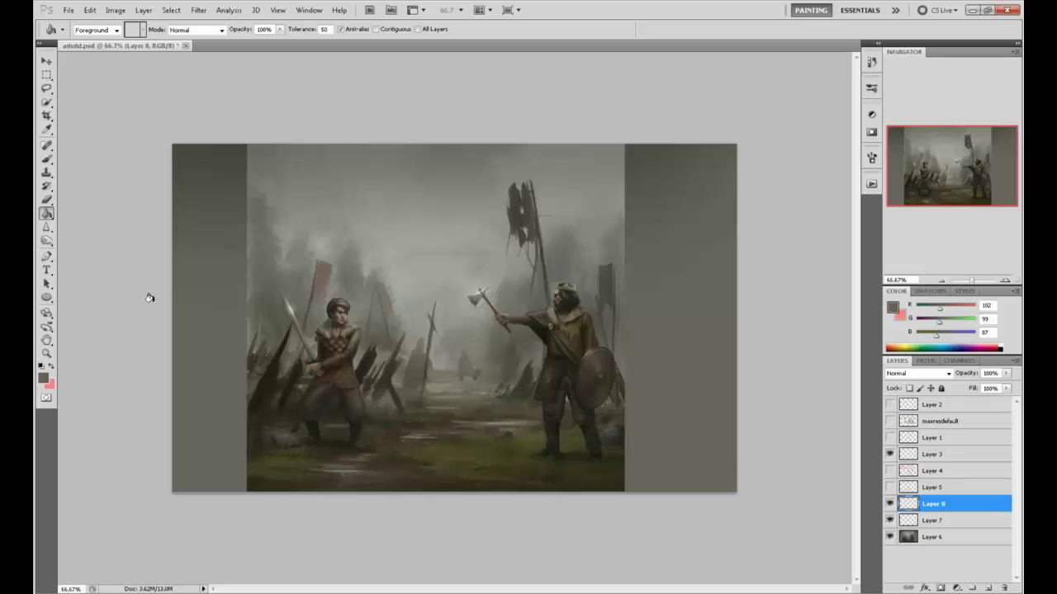
# Try lightening the selected ground on Layer 6 with a larger Dodge brush set to Midtones at 19% exposure, and undo it
pyautogui.click(47, 240)
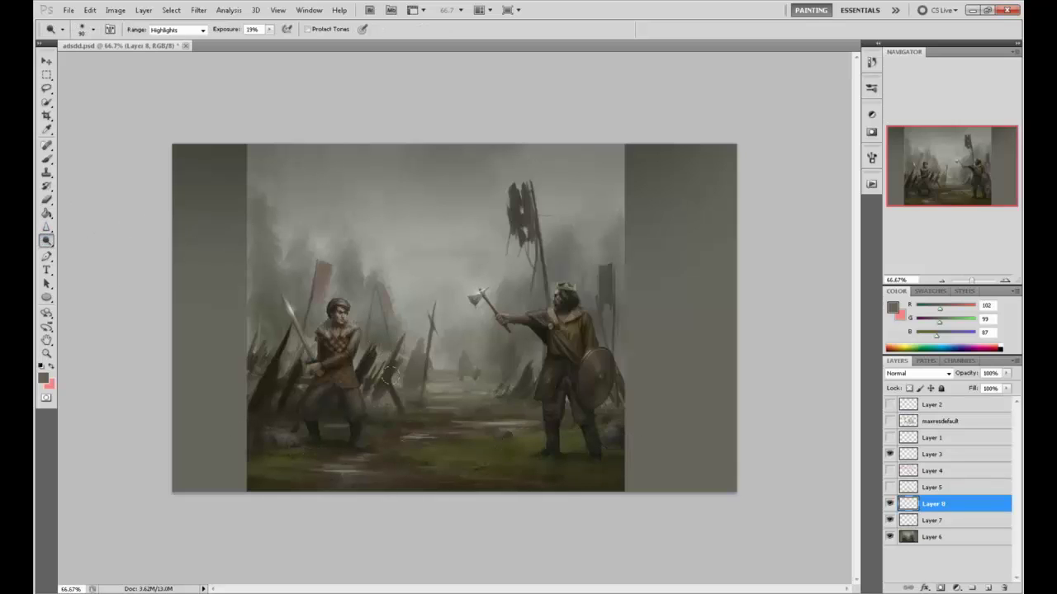
pyautogui.press(']')
pyautogui.press(']')
pyautogui.press(']')
pyautogui.press(']')
pyautogui.press(']')
pyautogui.press(']')
pyautogui.press(']')
pyautogui.press(']')
pyautogui.click(189, 31)
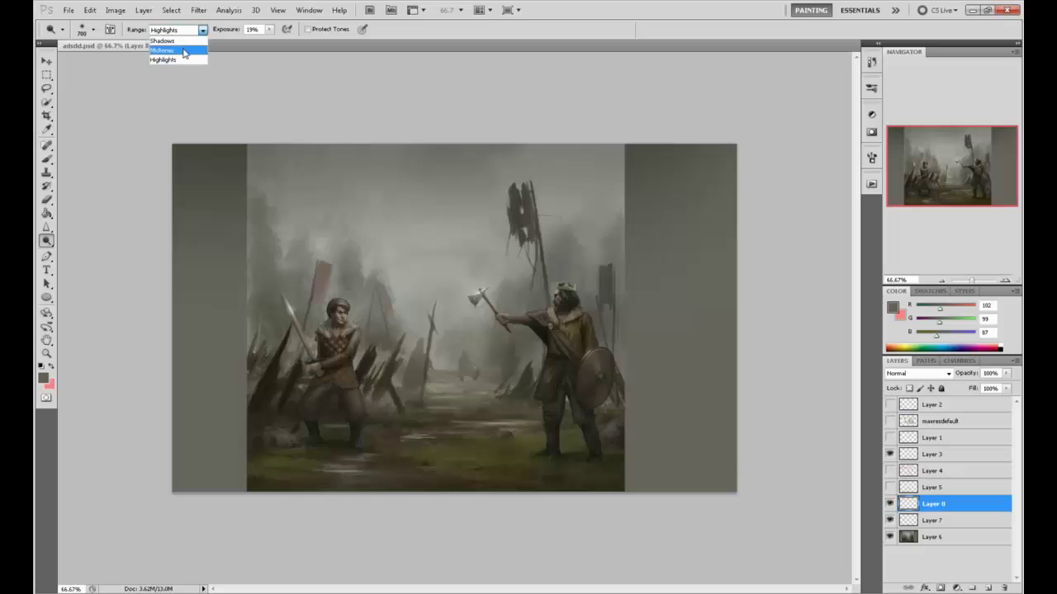
pyautogui.click(169, 46)
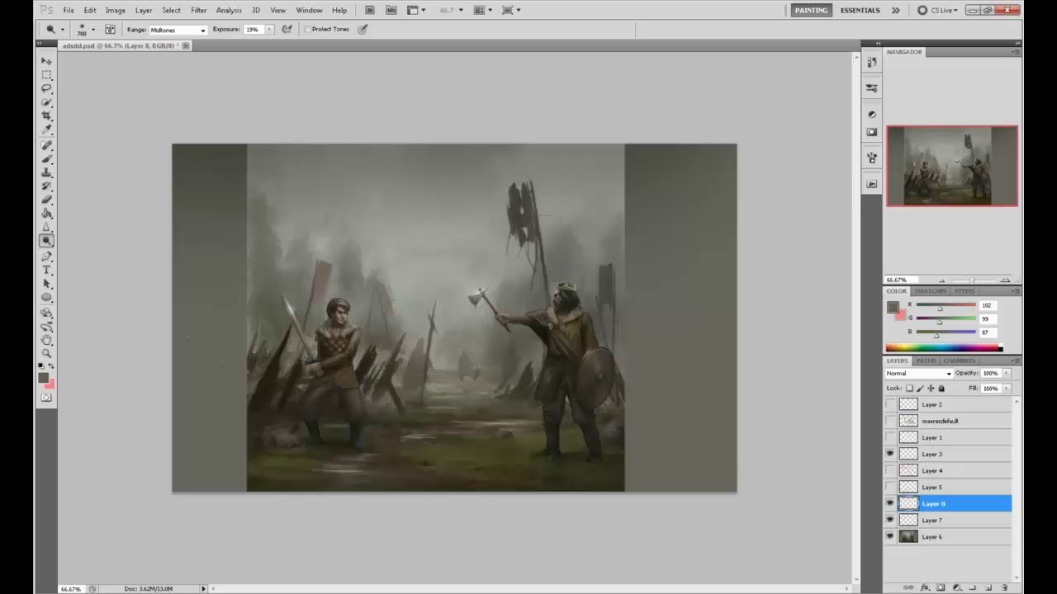
pyautogui.click(951, 539)
pyautogui.moveTo(495, 443)
pyautogui.mouseDown()
pyautogui.moveTo(372, 441)
pyautogui.moveTo(525, 462)
pyautogui.mouseUp()
pyautogui.moveTo(487, 374)
pyautogui.mouseDown()
pyautogui.moveTo(346, 375)
pyautogui.moveTo(555, 377)
pyautogui.mouseUp()
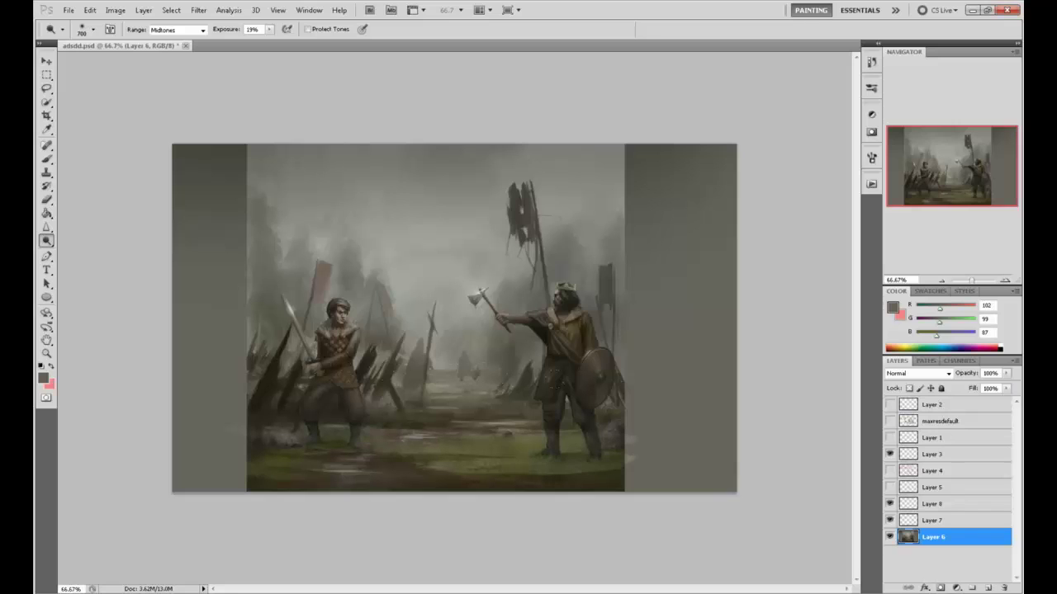
pyautogui.moveTo(401, 442); pyautogui.dragTo(584, 464)
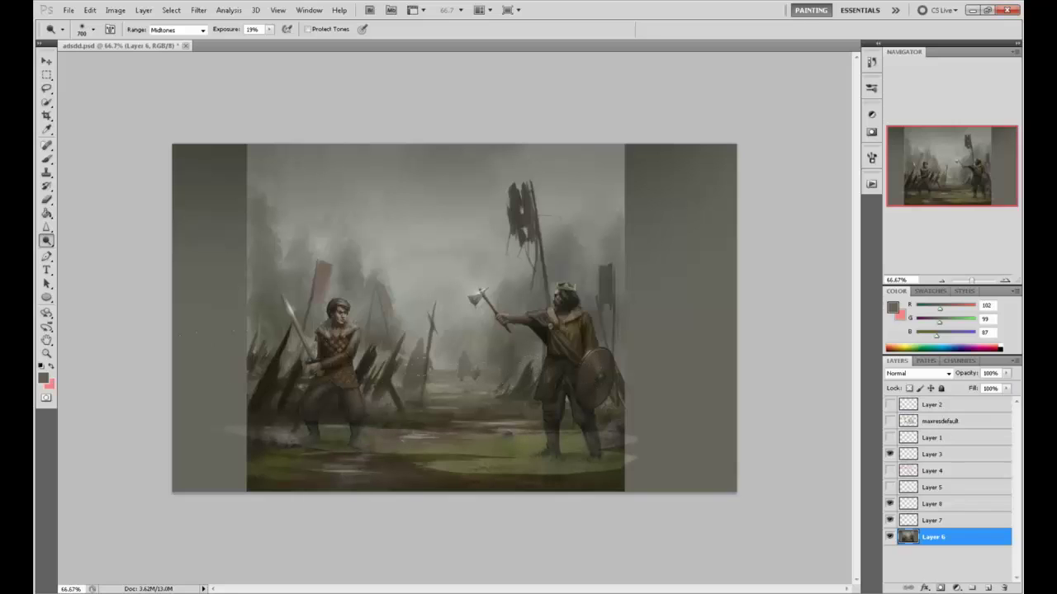
pyautogui.hotkey('ctrl', 'alt', 'z')
pyautogui.hotkey('ctrl', 'alt', 'z')
pyautogui.hotkey('ctrl', 'alt', 'z')
pyautogui.hotkey('ctrl', 'alt', 'z')
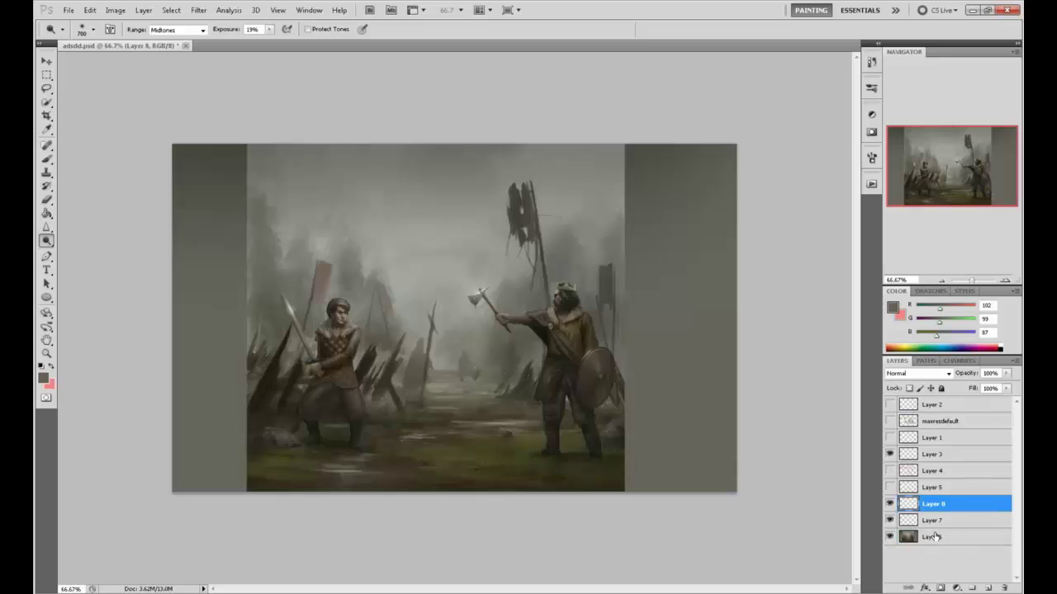
# Fill the ground selection on Layer 8 with sky grey (157, 158, 153), set it to Soft Light, and move it below Layer 7
pyautogui.press('g')
pyautogui.keyDown('alt'); pyautogui.click(437, 212); pyautogui.keyUp('alt')
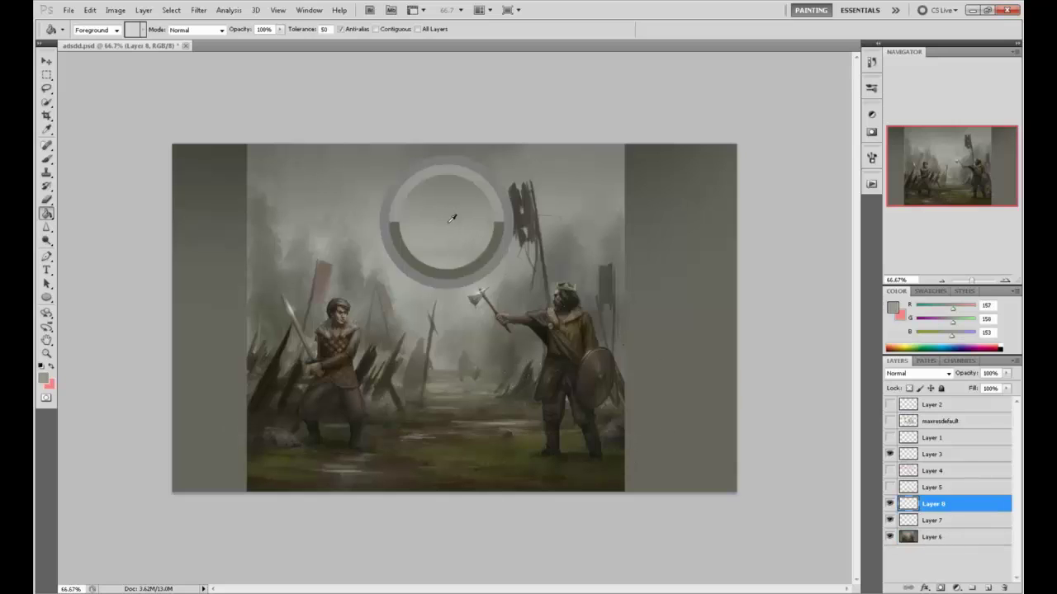
pyautogui.click(462, 443)
pyautogui.click(916, 375)
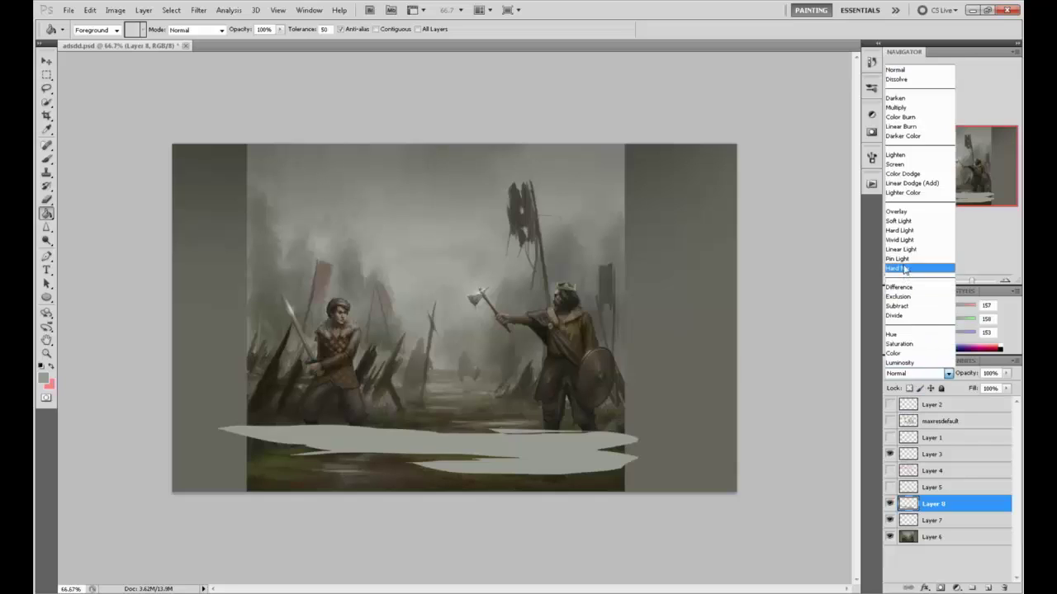
pyautogui.click(917, 216)
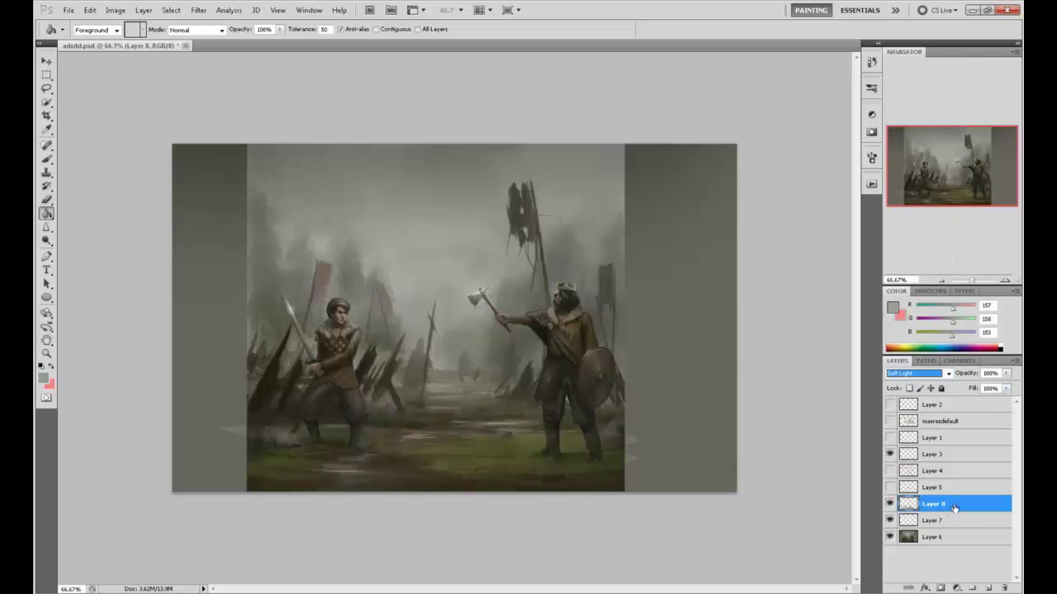
pyautogui.moveTo(958, 507); pyautogui.dragTo(955, 522)
# Erase the Soft Light patch from both warriors' legs and around its outer edges with an enlarged Eraser at 100% opacity
pyautogui.press('b')
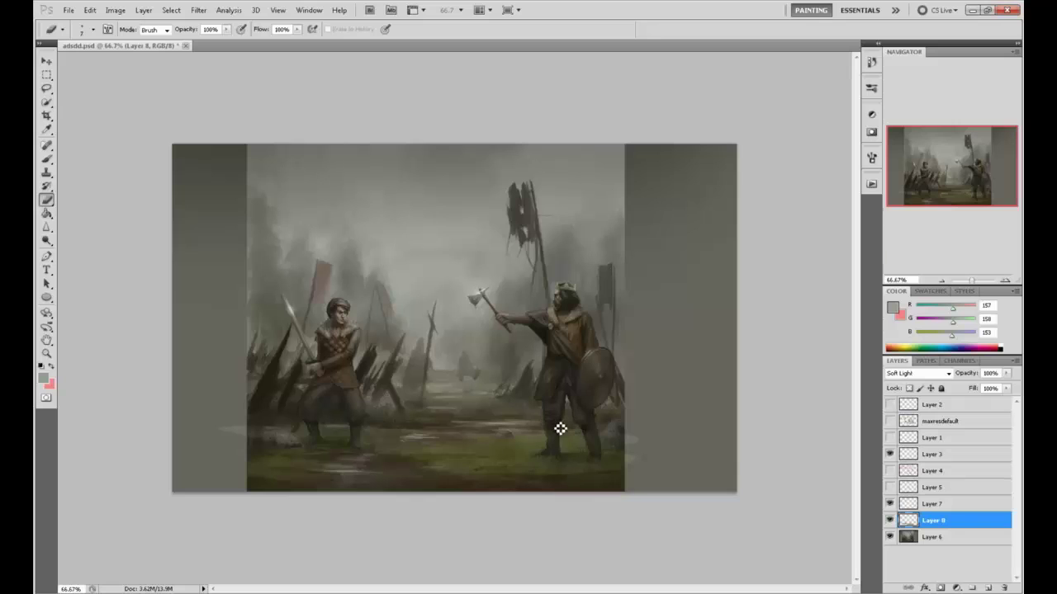
pyautogui.press(']')
pyautogui.press(']')
pyautogui.press(']')
pyautogui.press(']')
pyautogui.press(']')
pyautogui.press(']')
pyautogui.moveTo(552, 429); pyautogui.dragTo(546, 447)
pyautogui.moveTo(308, 413)
pyautogui.mouseDown()
pyautogui.moveTo(320, 435)
pyautogui.moveTo(353, 440)
pyautogui.mouseUp()
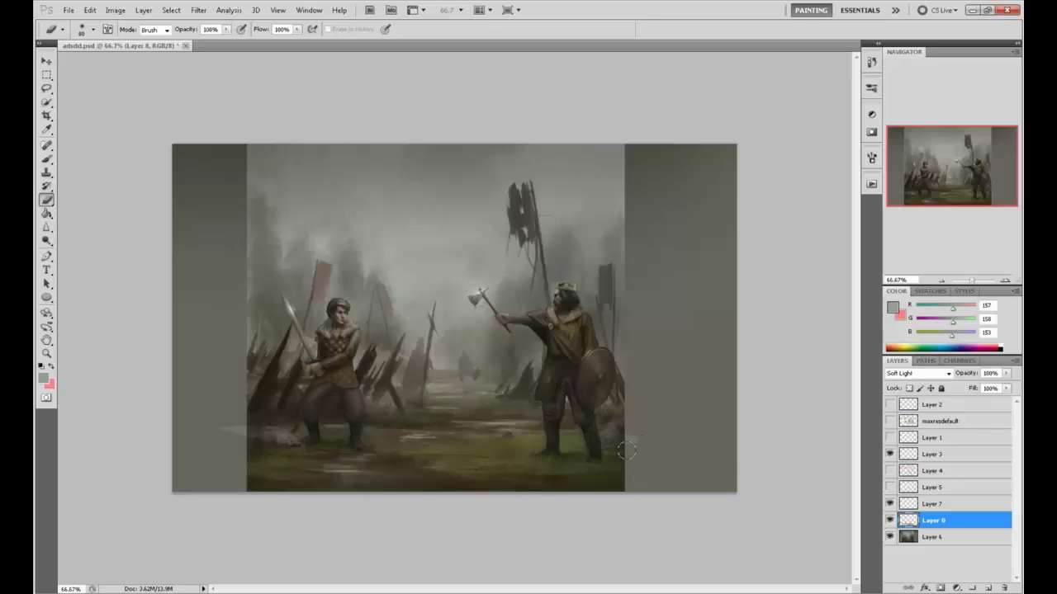
pyautogui.moveTo(253, 403); pyautogui.dragTo(235, 414)
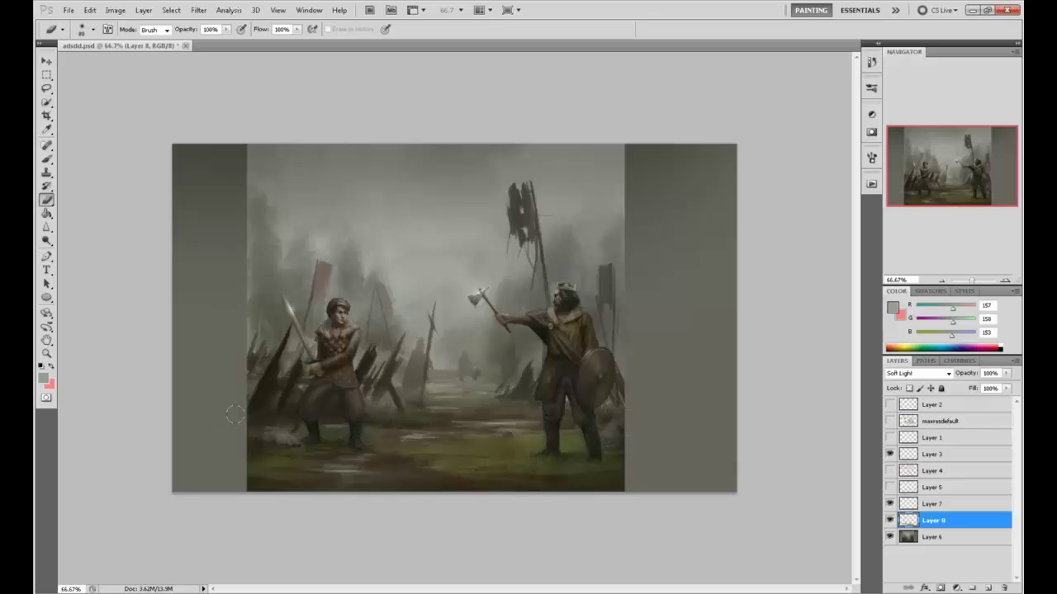
# Duplicate Layer 8 to strengthen the ground light and merge the copy down
pyautogui.rightClick(962, 525)
pyautogui.click(858, 222)
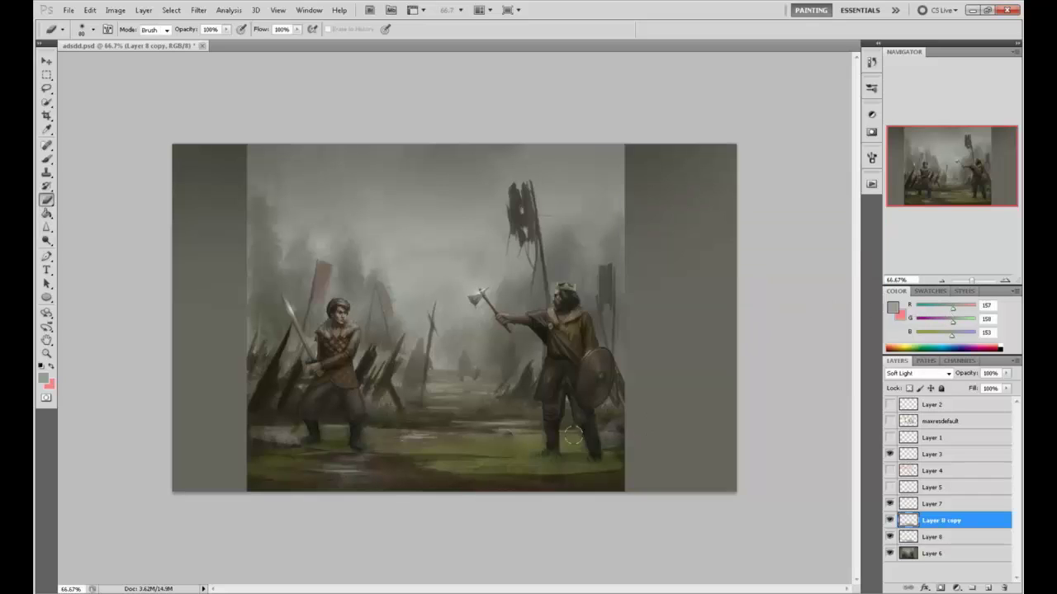
pyautogui.press('[')
pyautogui.press('[')
pyautogui.press('[')
pyautogui.press('[')
pyautogui.press('[')
pyautogui.press('[')
pyautogui.press('[')
pyautogui.click(226, 29)
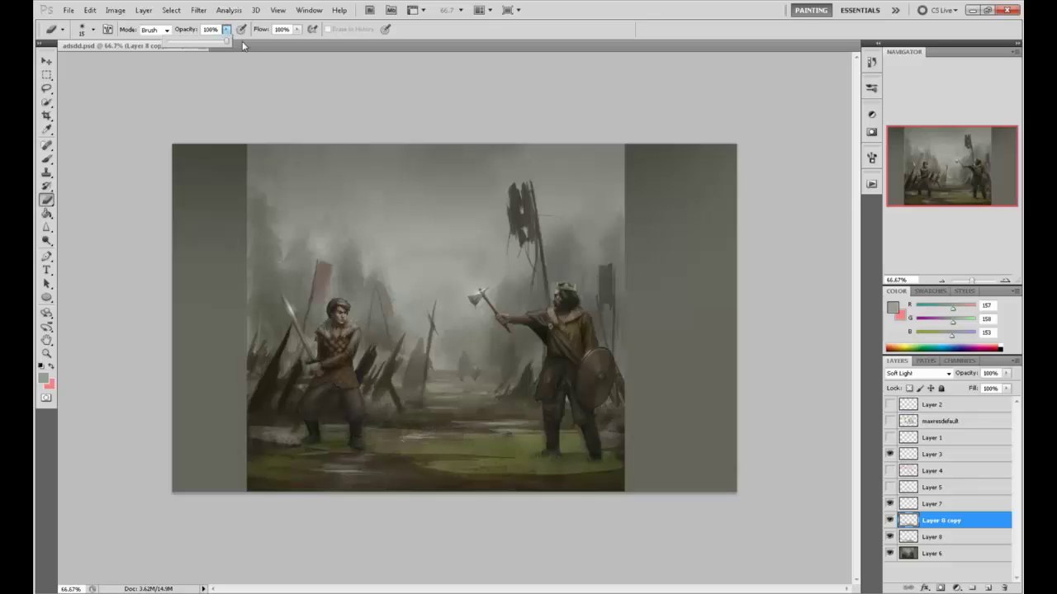
pyautogui.rightClick(952, 525)
pyautogui.click(916, 494)
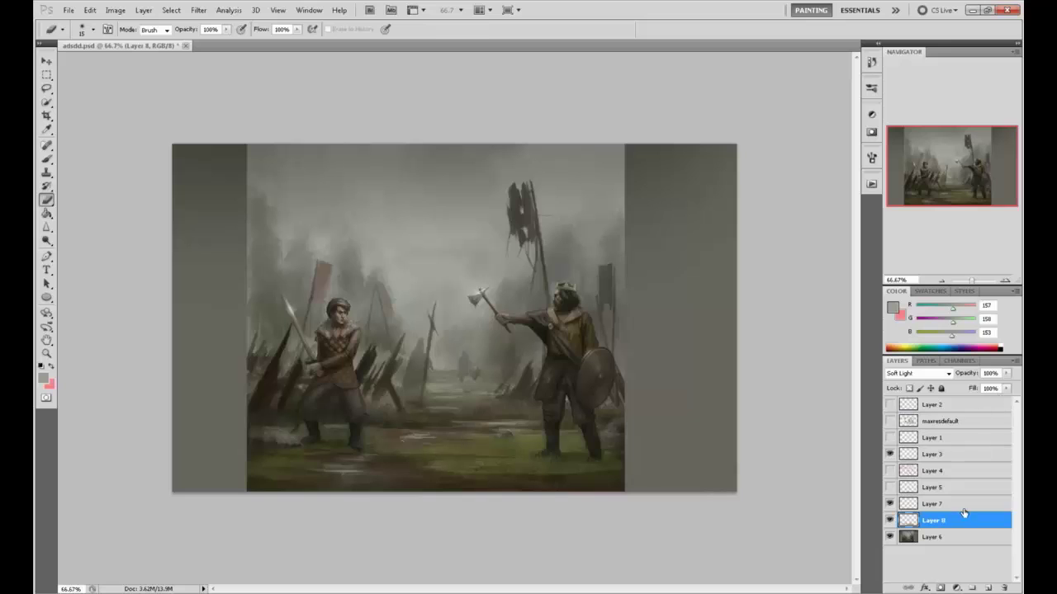
# Build up the ground light once more with a second duplicate of Layer 8 merged down
pyautogui.rightClick(963, 513)
pyautogui.click(928, 285)
pyautogui.click(866, 218)
pyautogui.rightClick(958, 519)
pyautogui.click(920, 495)
# Erase parts of the ground light between and around the warriors with a larger Eraser, undoing the first stroke
pyautogui.moveTo(566, 481)
pyautogui.mouseDown()
pyautogui.moveTo(494, 493)
pyautogui.moveTo(444, 483)
pyautogui.moveTo(586, 487)
pyautogui.moveTo(650, 469)
pyautogui.moveTo(464, 485)
pyautogui.moveTo(628, 444)
pyautogui.moveTo(604, 414)
pyautogui.moveTo(623, 449)
pyautogui.moveTo(541, 415)
pyautogui.moveTo(492, 335)
pyautogui.moveTo(530, 365)
pyautogui.moveTo(480, 455)
pyautogui.moveTo(402, 457)
pyautogui.moveTo(495, 453)
pyautogui.moveTo(463, 435)
pyautogui.moveTo(477, 441)
pyautogui.moveTo(330, 449)
pyautogui.mouseUp()
pyautogui.press(']')
pyautogui.hotkey('ctrl', 'z')
pyautogui.moveTo(491, 427); pyautogui.dragTo(333, 418)
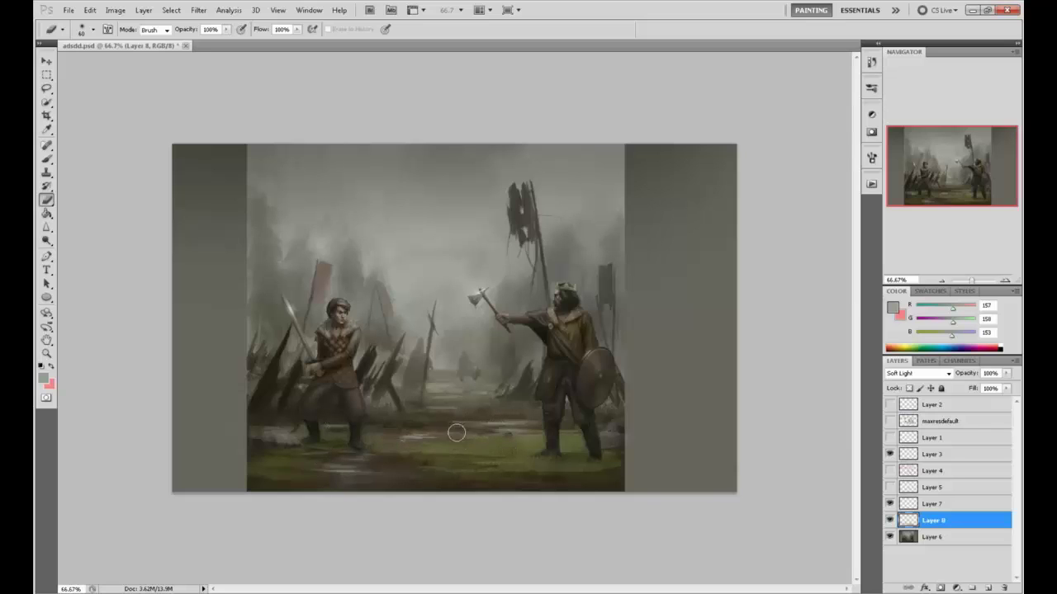
pyautogui.moveTo(405, 446); pyautogui.dragTo(583, 432)
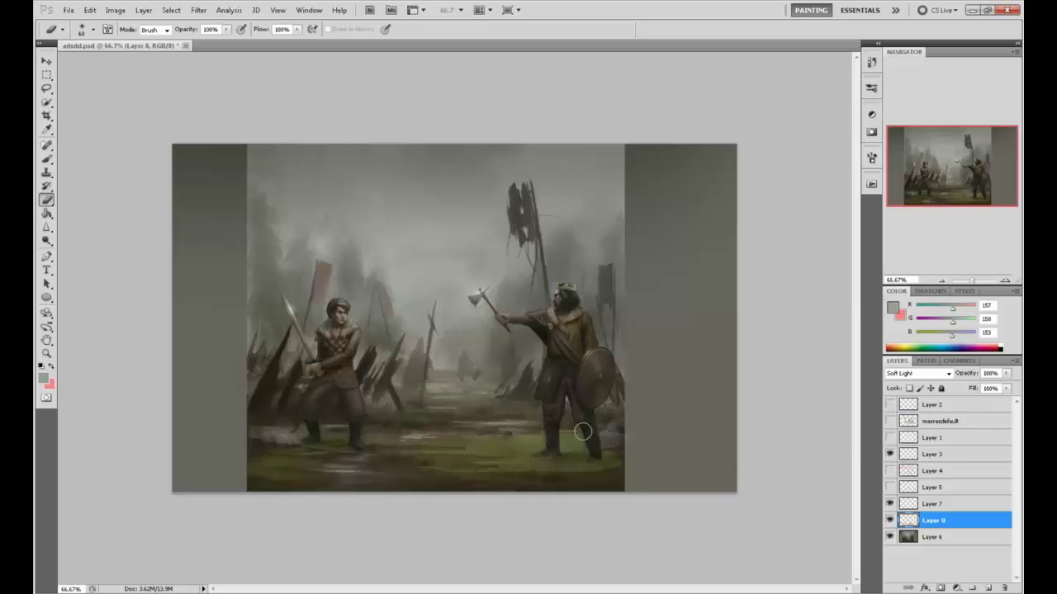
# Blend the ground light's edges with the Smudge tool at 70% strength and toggle Layer 8's visibility to compare
pyautogui.moveTo(47, 226); pyautogui.dragTo(91, 246)
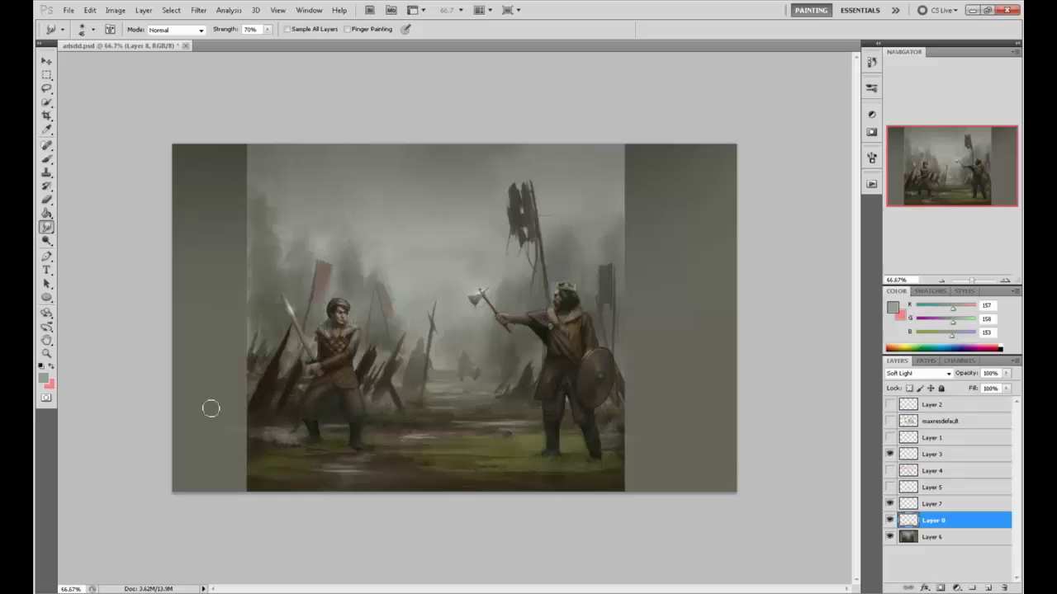
pyautogui.click(890, 520)
pyautogui.click(892, 522)
pyautogui.click(893, 522)
pyautogui.click(890, 520)
# Lasso the ground light around the crowned warrior's feet and copy it to a new layer
pyautogui.press('l')
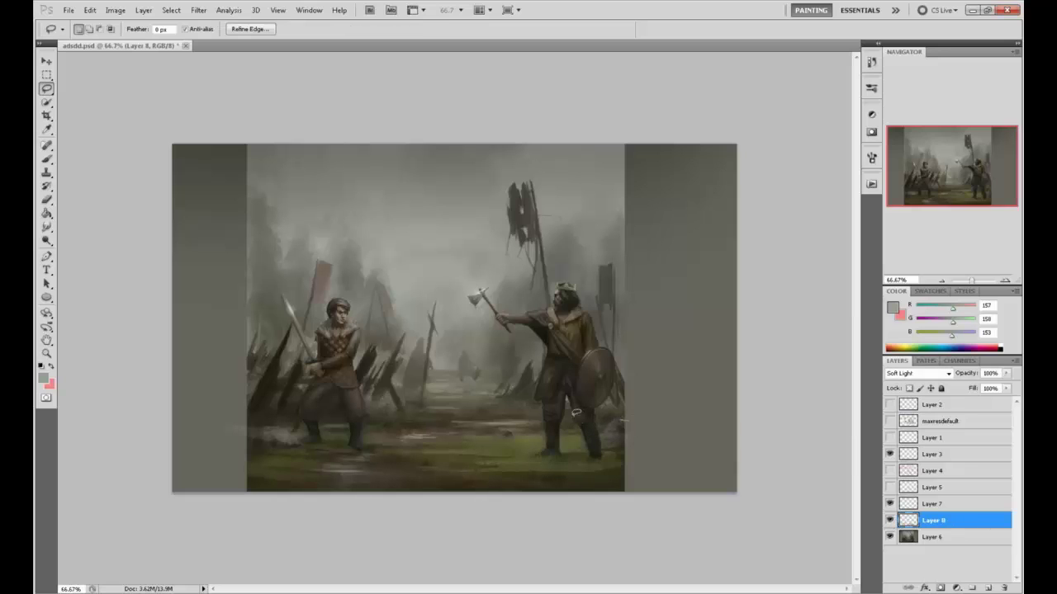
pyautogui.moveTo(582, 417)
pyautogui.mouseDown()
pyautogui.moveTo(628, 466)
pyautogui.moveTo(586, 423)
pyautogui.mouseUp()
pyautogui.hotkey('ctrl', 'j')
pyautogui.press('v')
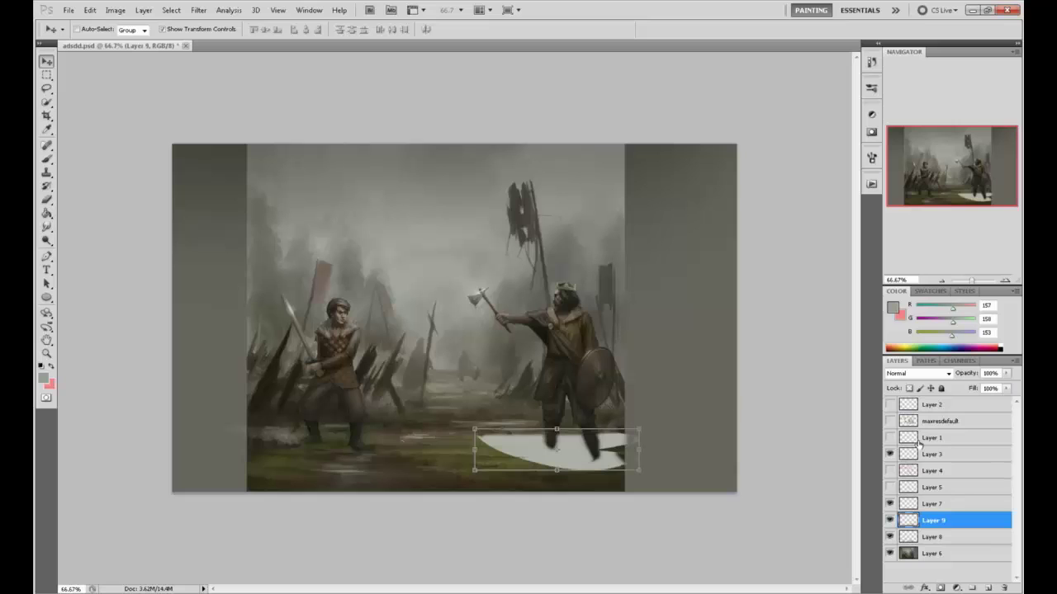
# Set the copied ground light on Layer 9 to Soft Light and place it, flipped horizontally, under the sword-bearing warrior's feet
pyautogui.click(918, 373)
pyautogui.click(921, 224)
pyautogui.click(556, 429)
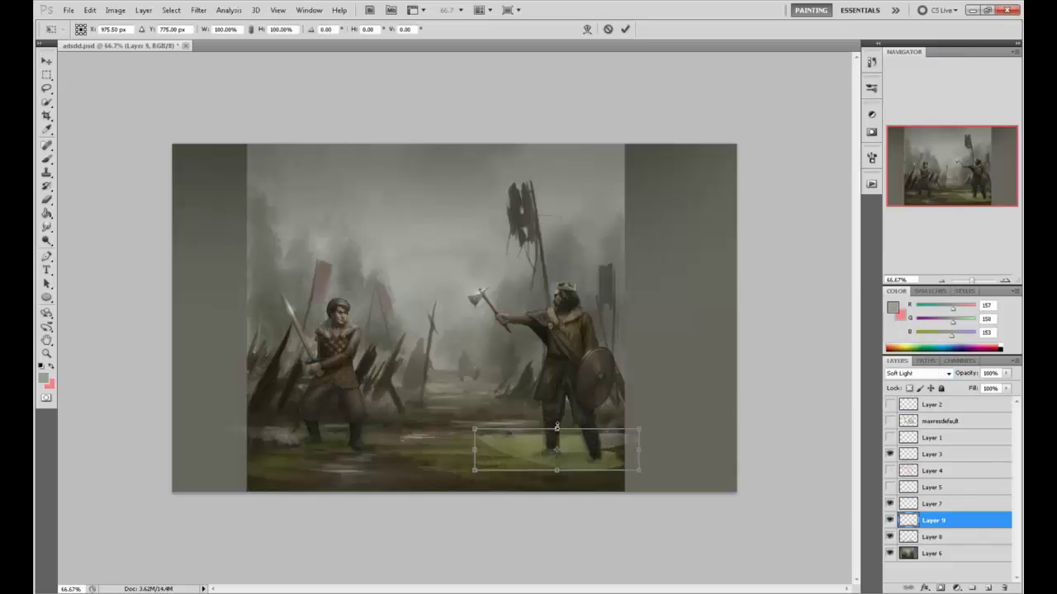
pyautogui.rightClick(634, 463)
pyautogui.click(620, 420)
pyautogui.moveTo(582, 456); pyautogui.dragTo(376, 452)
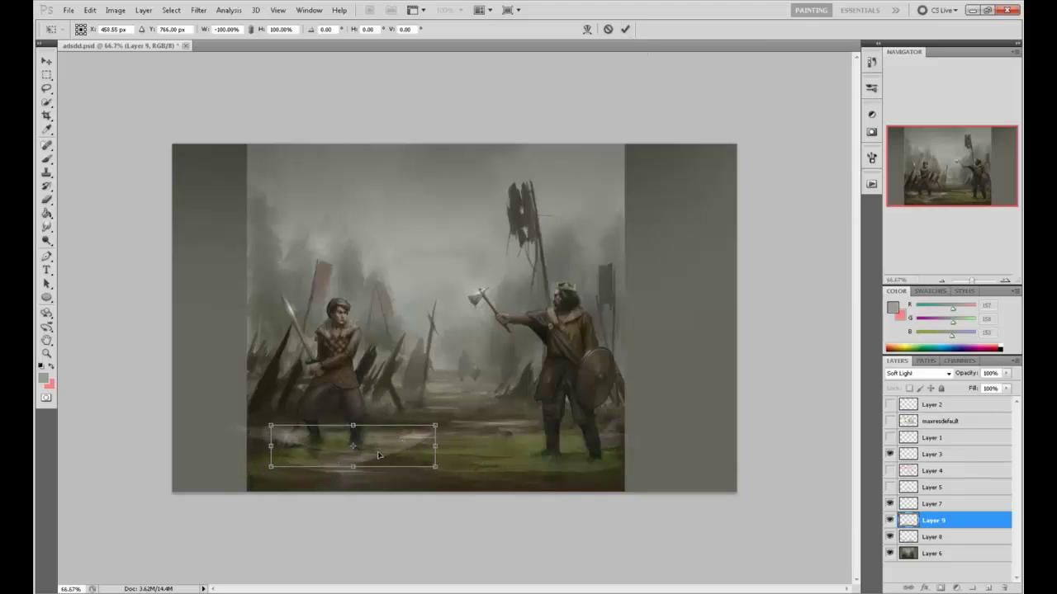
pyautogui.click(624, 29)
# Erase the excess mirrored light around the sword-bearing warrior's feet and merge Layers 8, 9 and 7 into Layer 6
pyautogui.press('b')
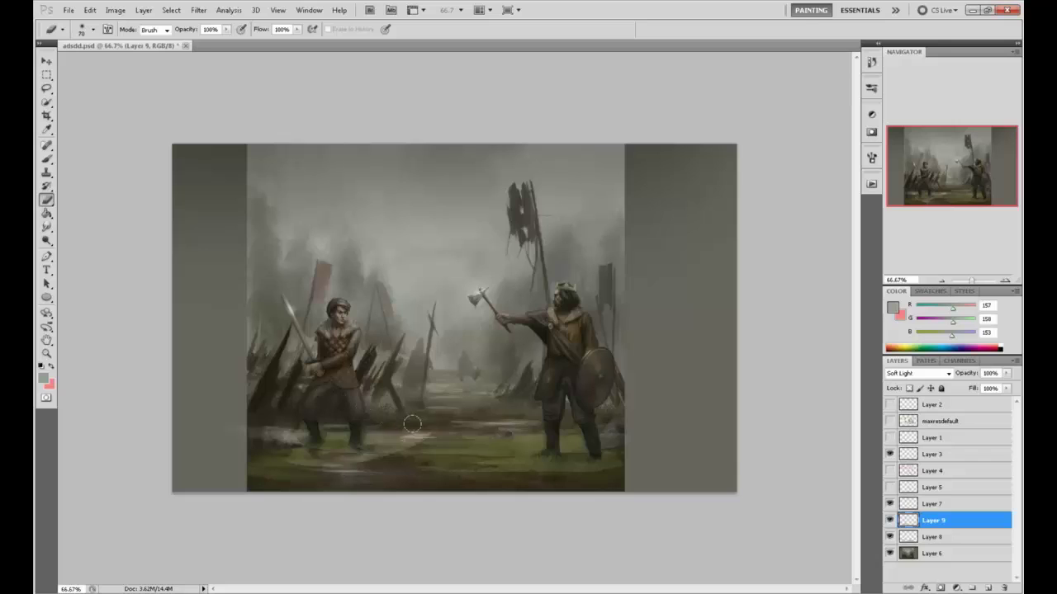
pyautogui.moveTo(386, 439); pyautogui.dragTo(337, 469)
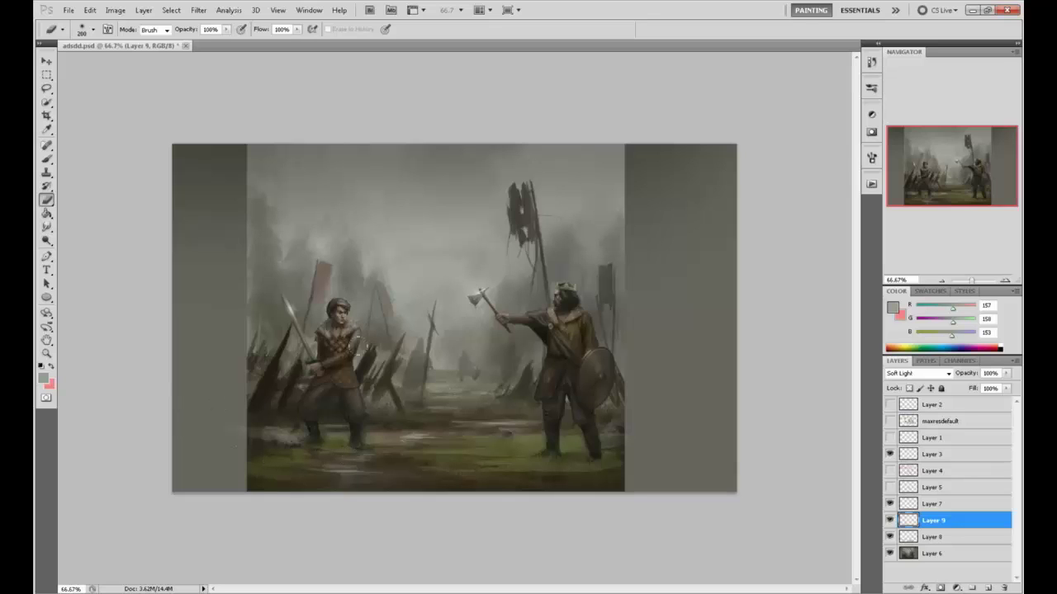
pyautogui.rightClick(950, 538)
pyautogui.click(966, 500)
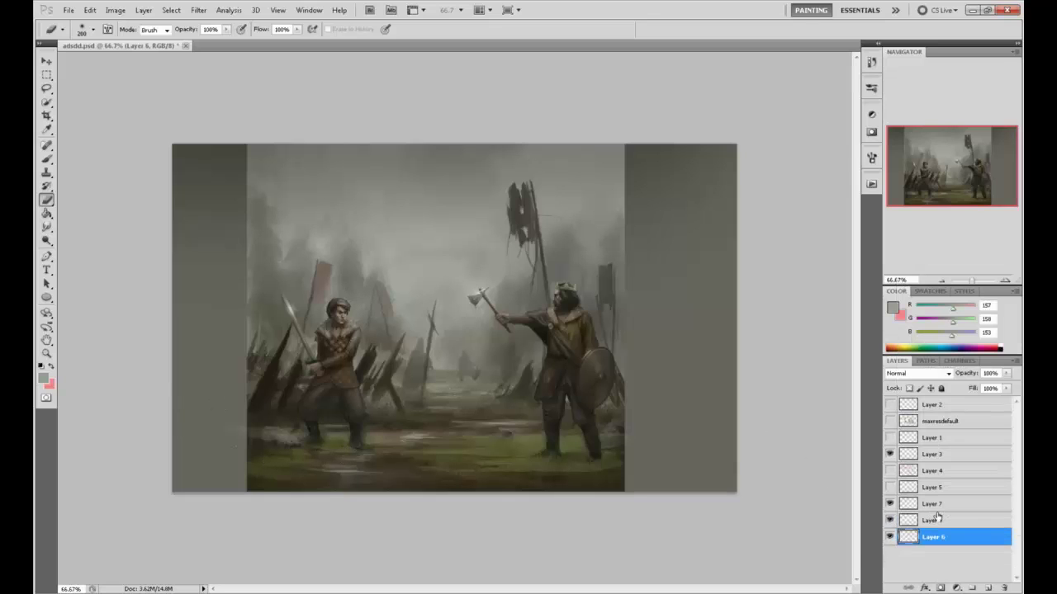
pyautogui.rightClick(909, 520)
pyautogui.click(962, 494)
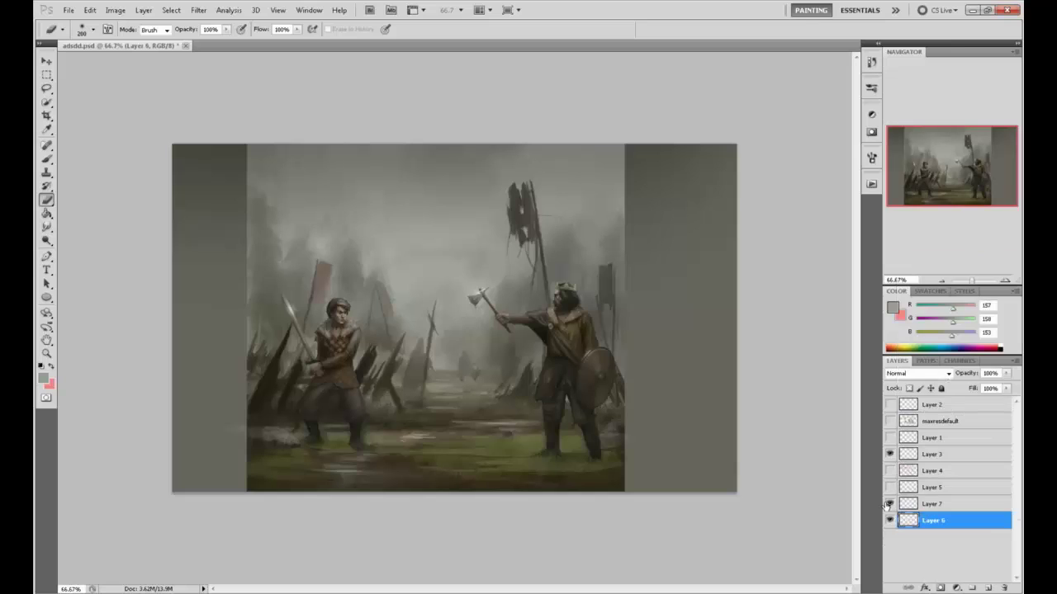
pyautogui.rightClick(893, 507)
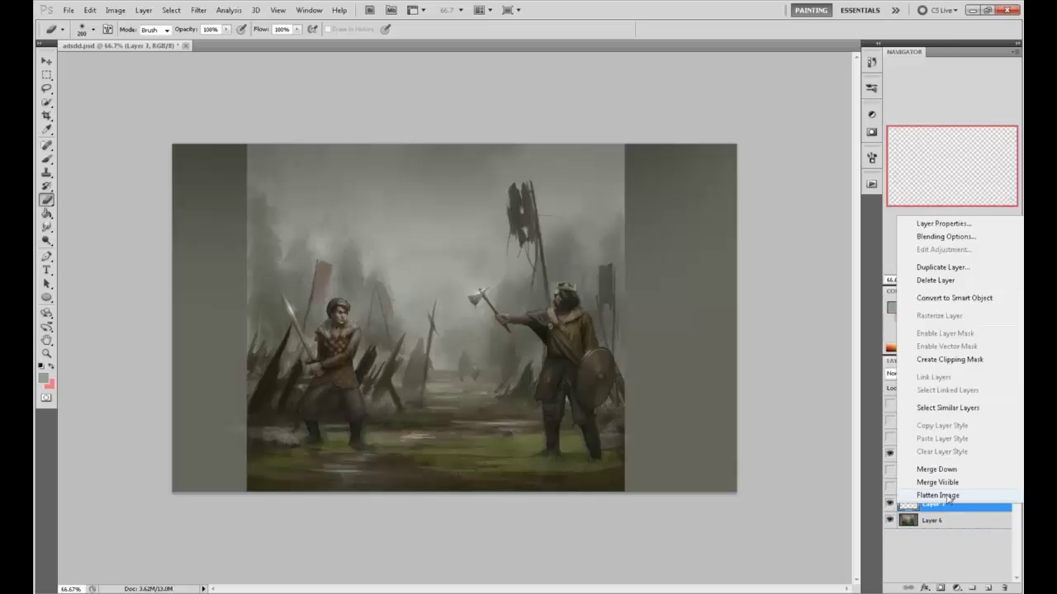
pyautogui.click(949, 474)
# Paint grey puddle streaks across the foreground ground between the warriors with a small brush at 78% opacity, using colours sampled from the painting
pyautogui.press('b')
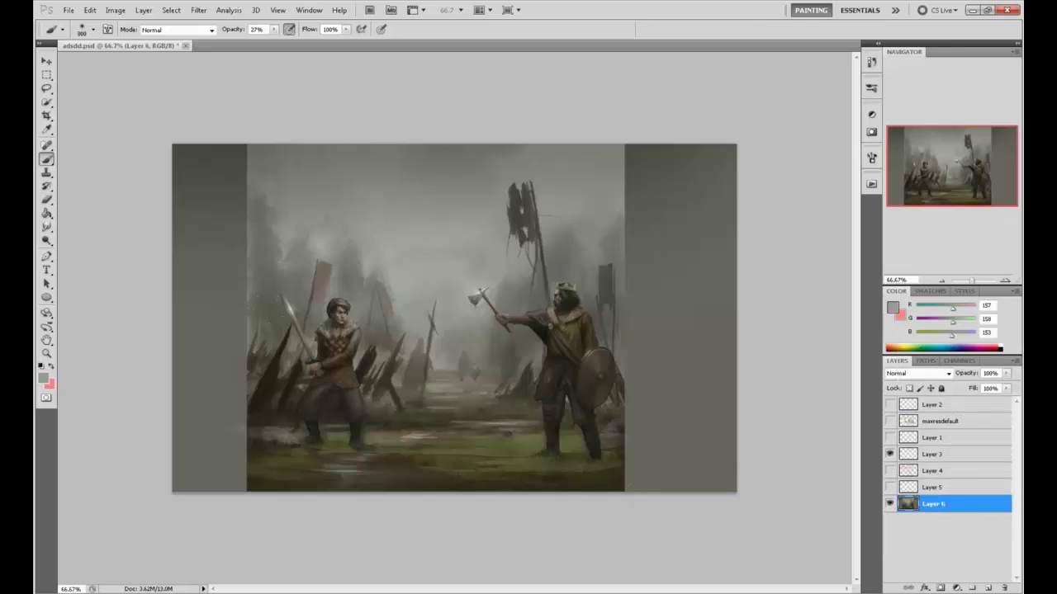
pyautogui.keyDown('alt'); pyautogui.click(336, 459); pyautogui.keyUp('alt')
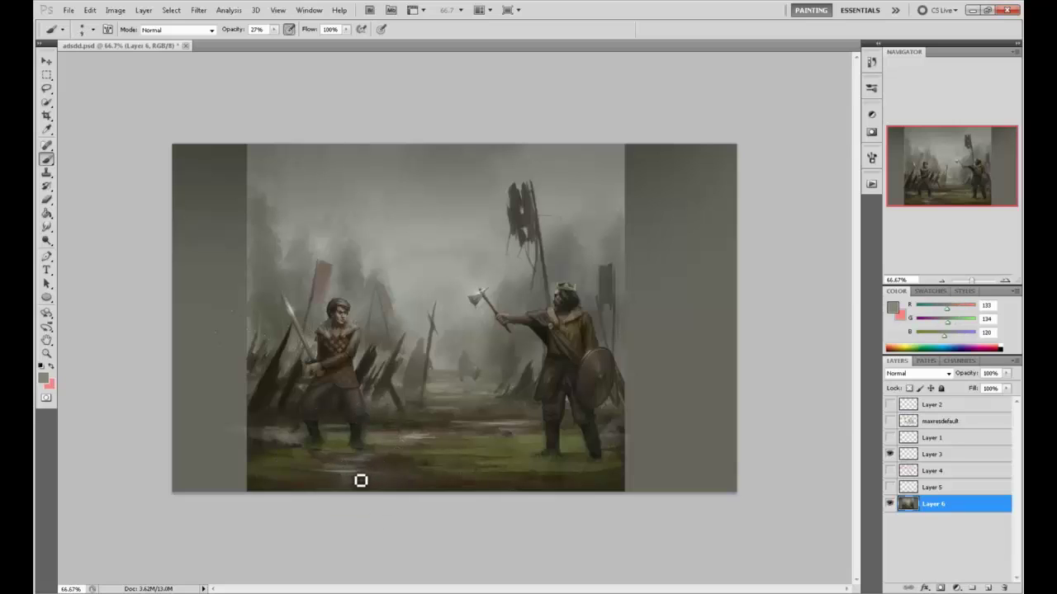
pyautogui.moveTo(273, 29); pyautogui.dragTo(284, 48)
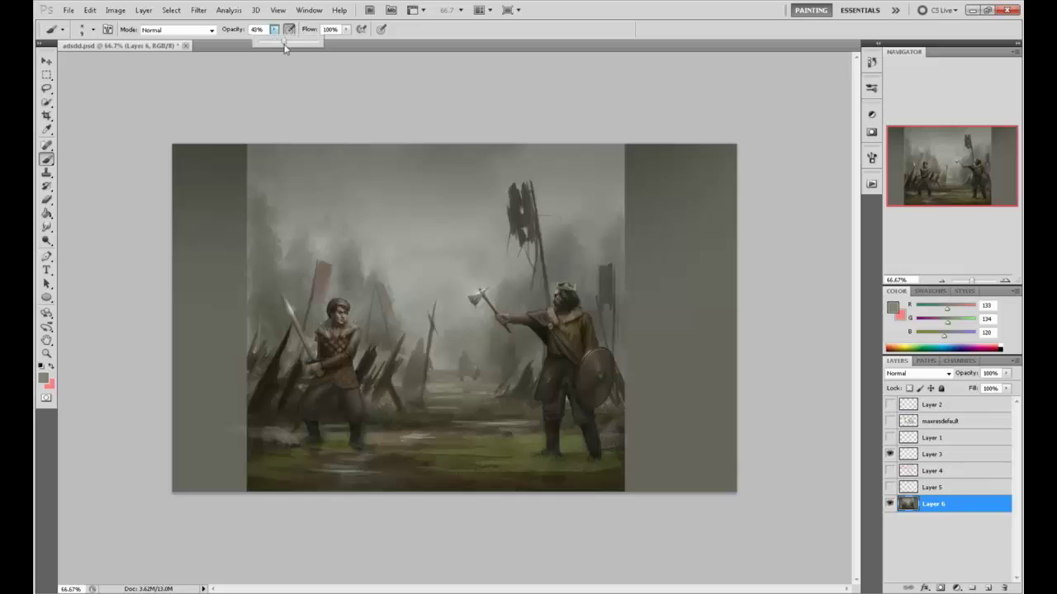
pyautogui.press('7')
pyautogui.press('8')
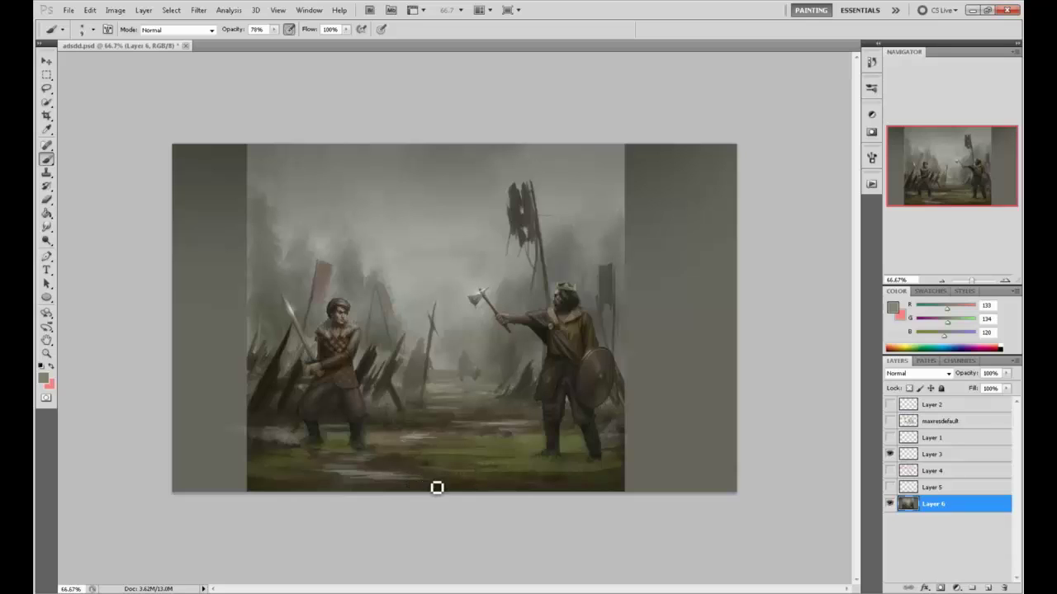
pyautogui.keyDown('alt'); pyautogui.click(430, 447); pyautogui.keyUp('alt')
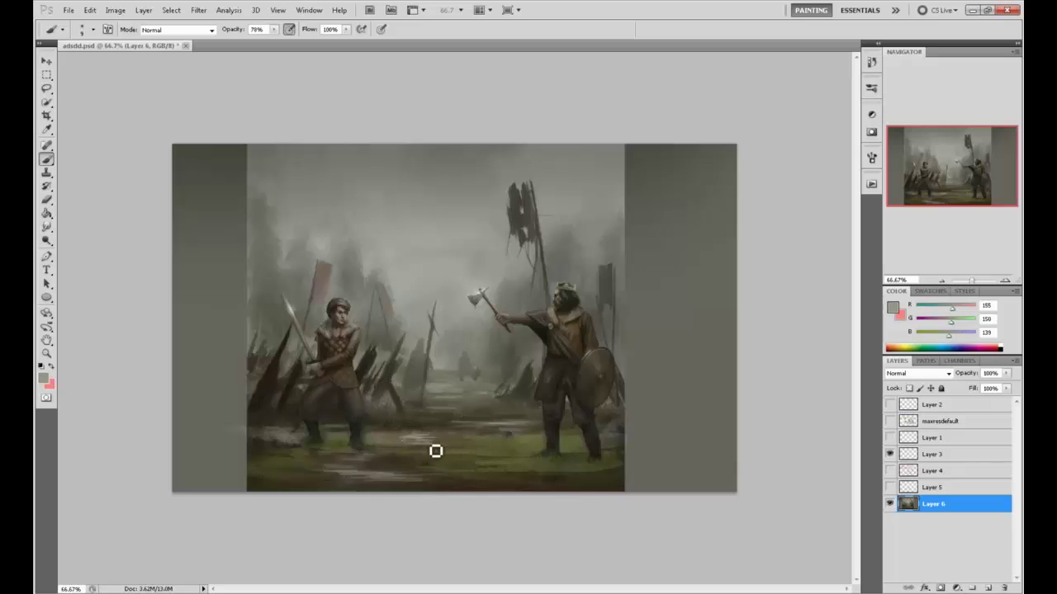
pyautogui.moveTo(513, 428); pyautogui.dragTo(458, 426)
pyautogui.keyDown('alt'); pyautogui.click(541, 429); pyautogui.keyUp('alt')
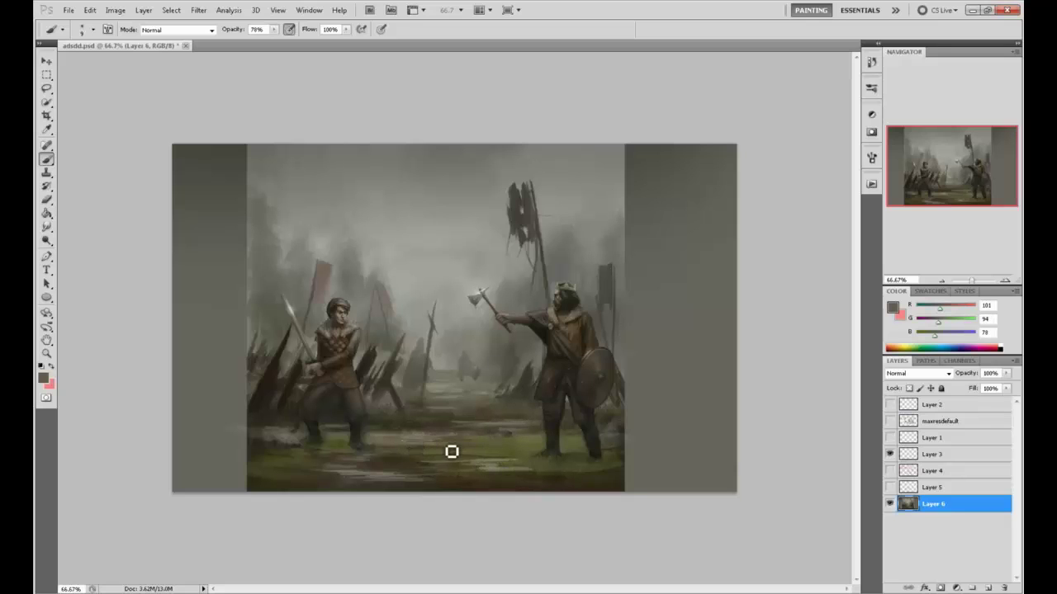
# Add lighter reflections to the foreground puddles with sky grey and work in sampled dark brown near the canvas's lower edge, undoing one stroke
pyautogui.keyDown('alt'); pyautogui.click(482, 221); pyautogui.keyUp('alt')
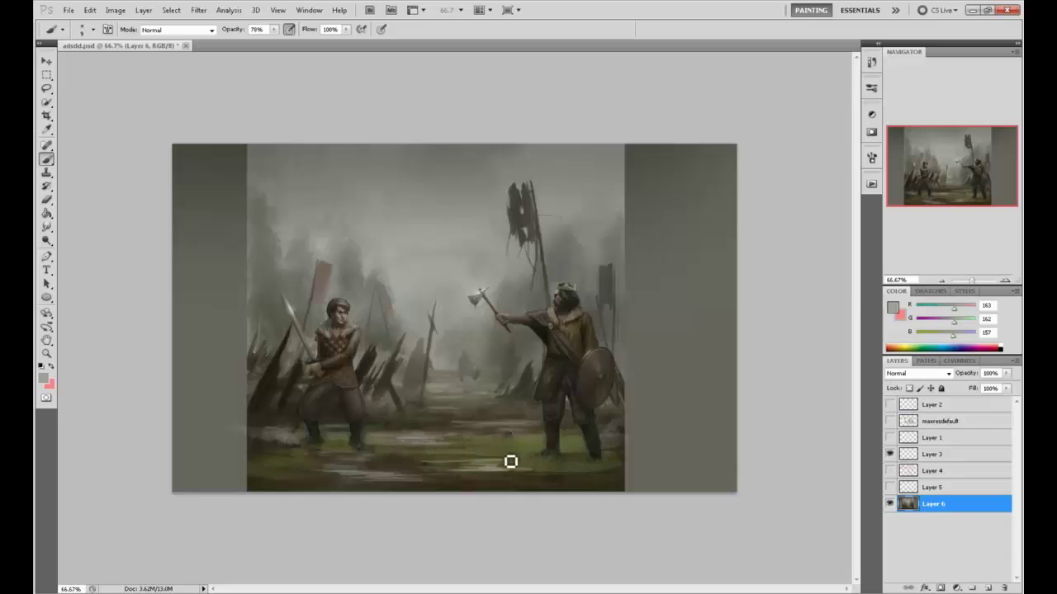
pyautogui.moveTo(419, 490)
pyautogui.mouseDown()
pyautogui.moveTo(528, 487)
pyautogui.moveTo(421, 495)
pyautogui.moveTo(506, 489)
pyautogui.mouseUp()
pyautogui.hotkey('ctrl', 'z')
pyautogui.keyDown('alt'); pyautogui.click(506, 489); pyautogui.keyUp('alt')
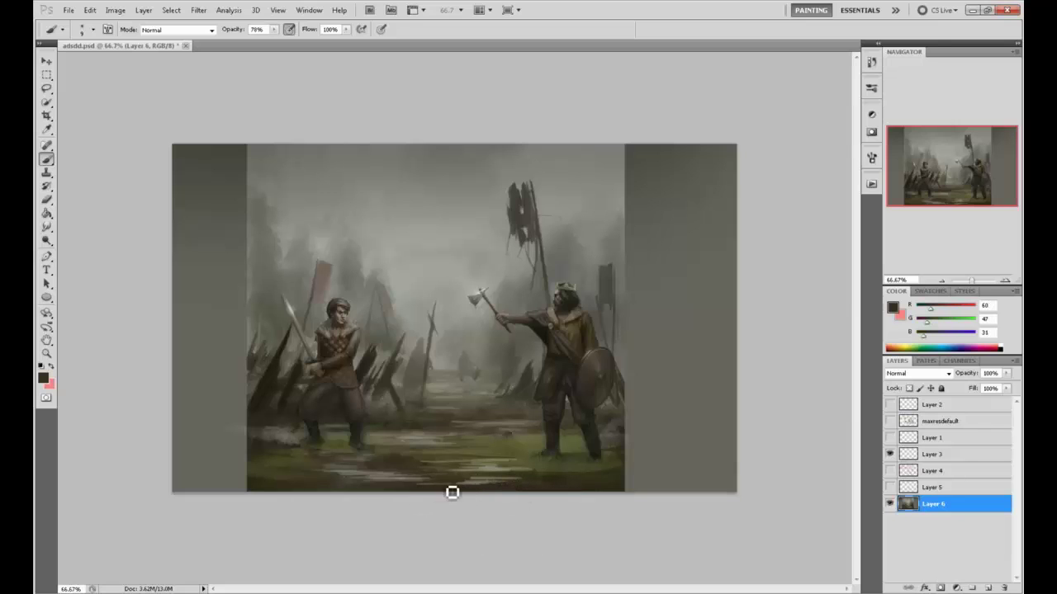
pyautogui.keyDown('alt'); pyautogui.click(496, 472); pyautogui.keyUp('alt')
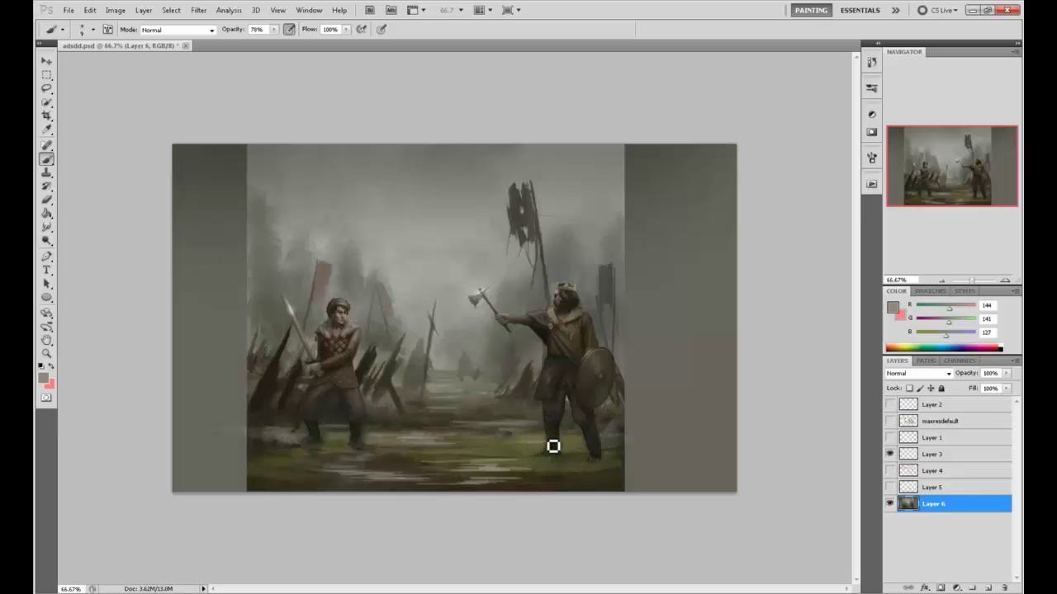
# Refine the grass and puddle edges beside the crowned warrior's feet with sampled olive, grey and dark tones, varying the brush size
pyautogui.moveTo(550, 447)
pyautogui.mouseDown()
pyautogui.moveTo(510, 457)
pyautogui.moveTo(544, 452)
pyautogui.mouseUp()
pyautogui.keyDown('alt'); pyautogui.click(526, 446); pyautogui.keyUp('alt')
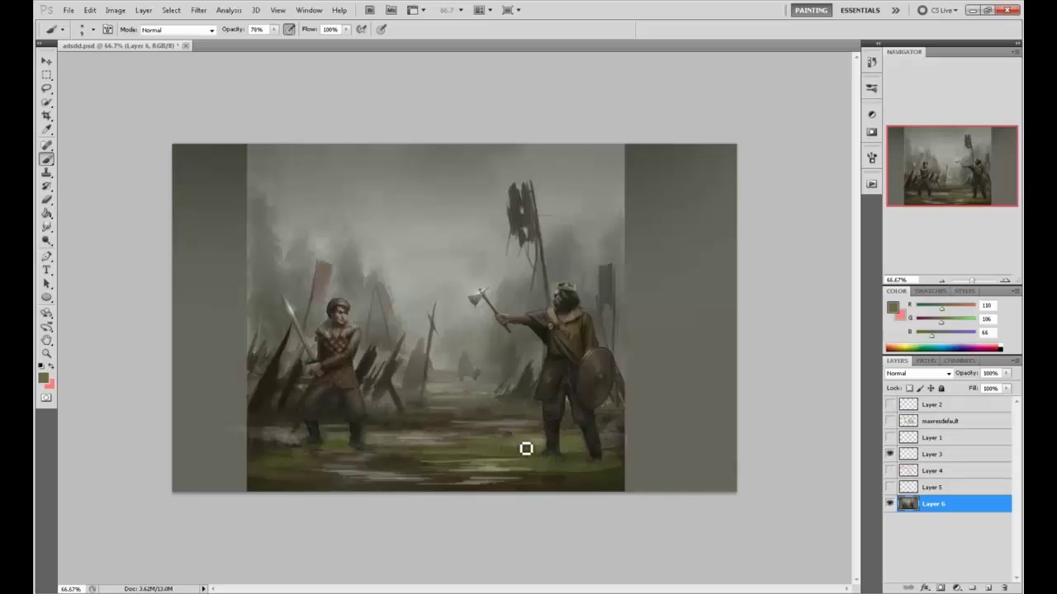
pyautogui.keyDown('alt'); pyautogui.click(511, 429); pyautogui.keyUp('alt')
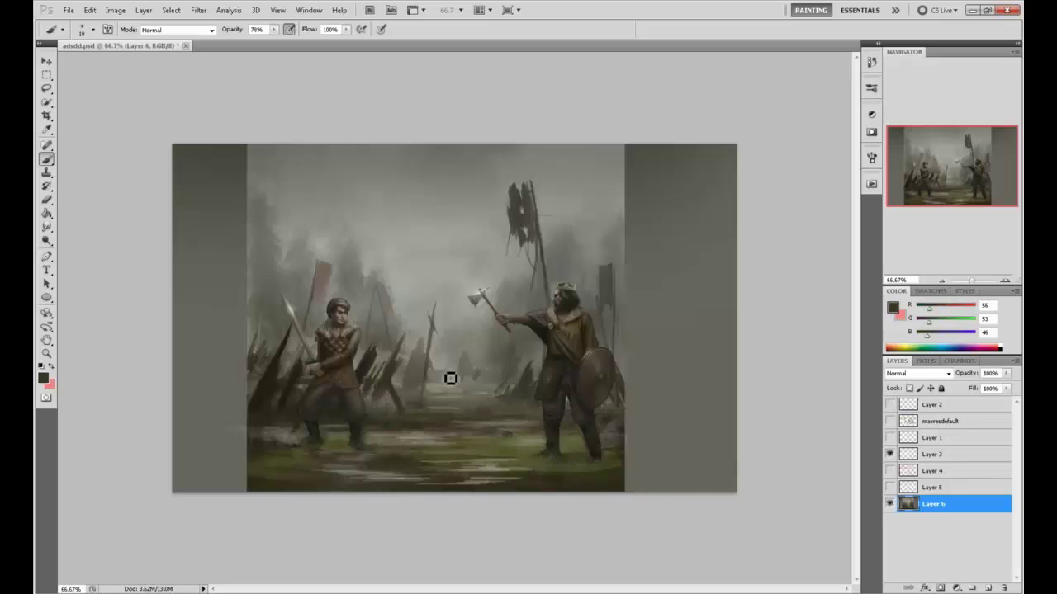
pyautogui.press(']')
pyautogui.press(']')
pyautogui.press(']')
pyautogui.press(']')
pyautogui.press(']')
pyautogui.press(']')
pyautogui.keyDown('alt'); pyautogui.click(504, 446); pyautogui.keyUp('alt')
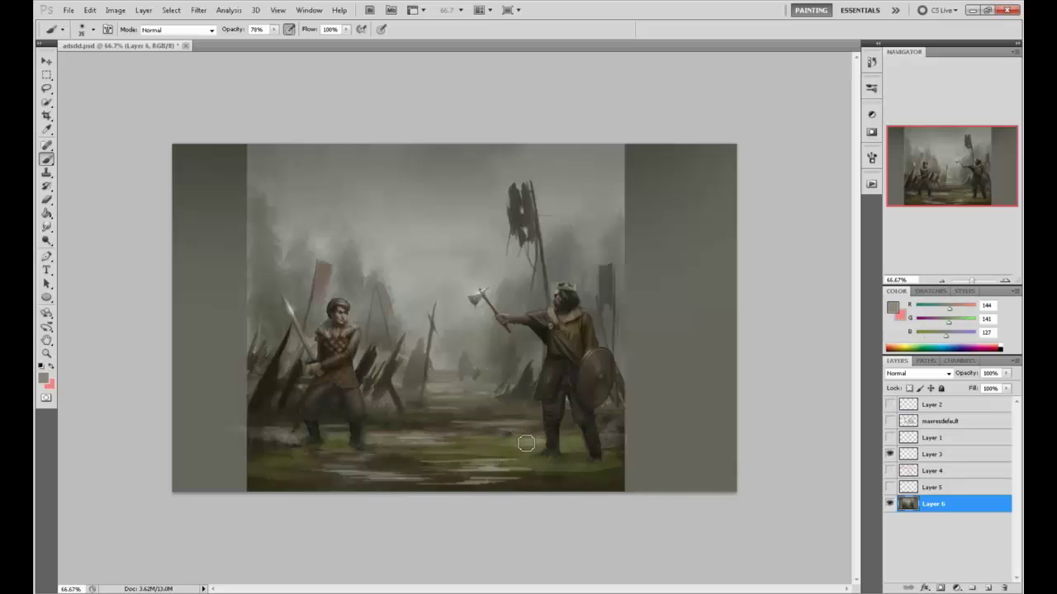
pyautogui.press('p')
pyautogui.press('b')
pyautogui.keyDown('alt'); pyautogui.click(520, 450); pyautogui.keyUp('alt')
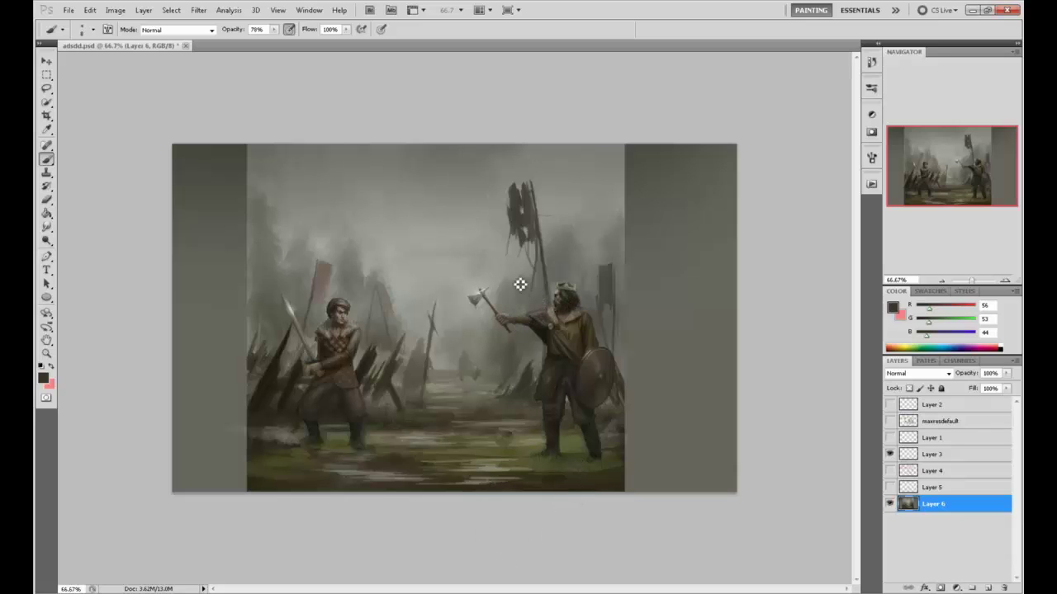
# Try to brighten the sky between the warriors with a large light-grey brush and with the Dodge tool on midtones, undoing both attempts
pyautogui.keyDown('alt'); pyautogui.click(485, 289); pyautogui.keyUp('alt')
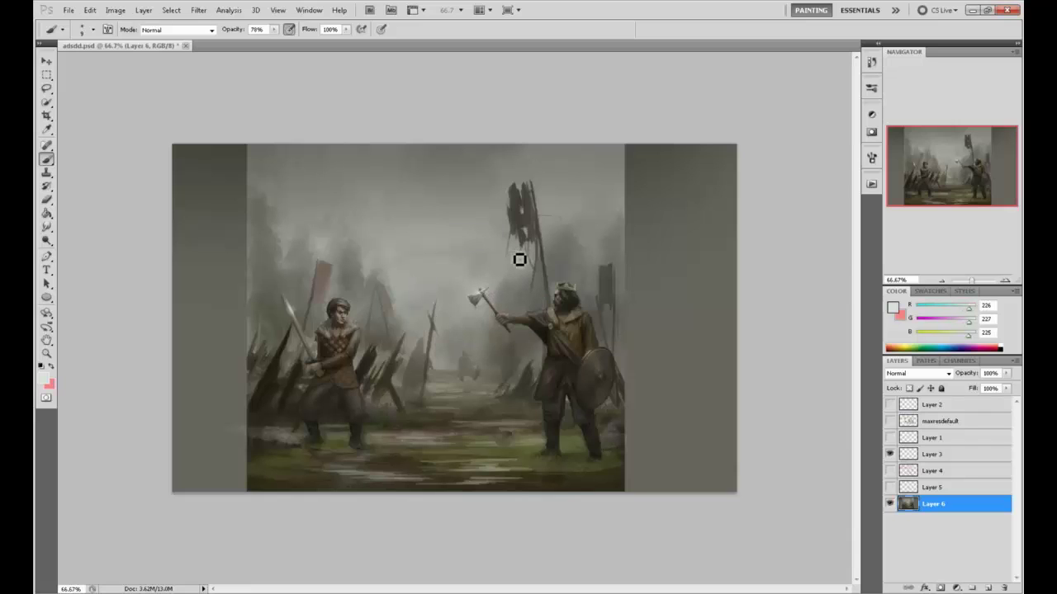
pyautogui.press(']')
pyautogui.click(447, 205)
pyautogui.click(449, 211)
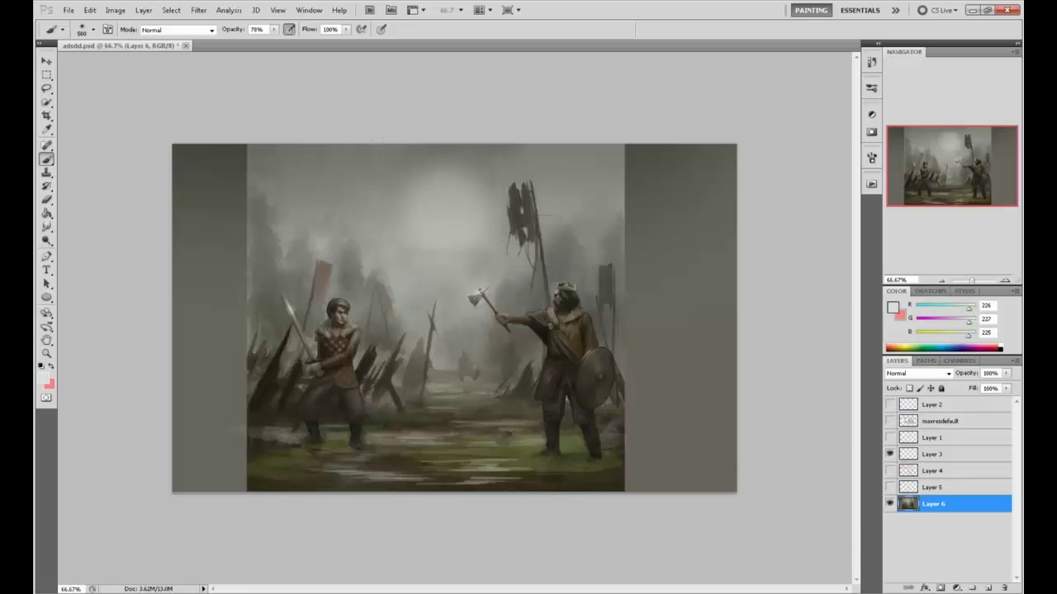
pyautogui.hotkey('ctrl', 'z')
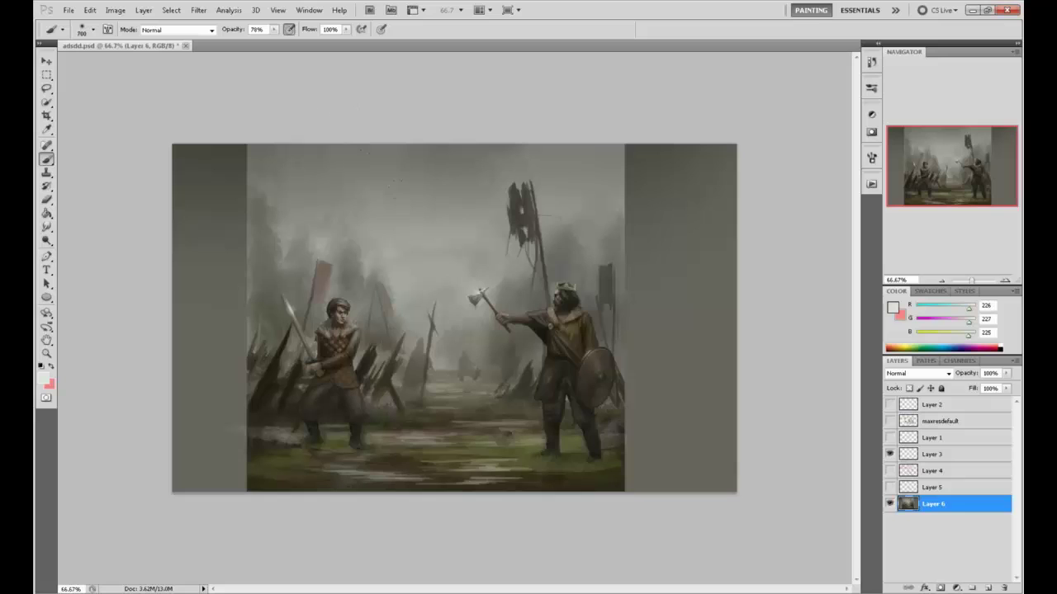
pyautogui.moveTo(47, 241); pyautogui.dragTo(82, 239)
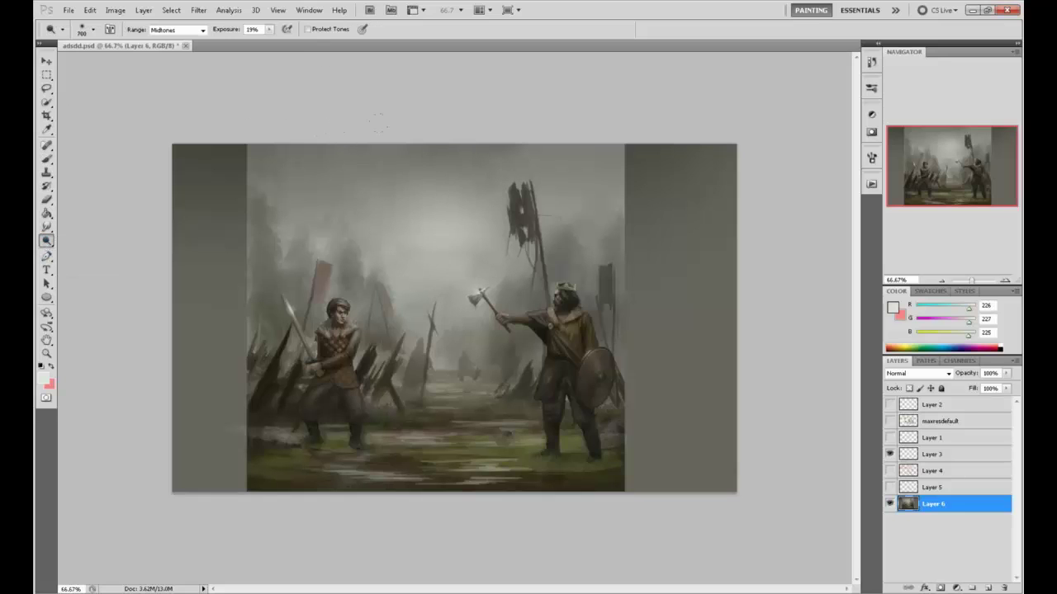
pyautogui.hotkey('ctrl', 'z')
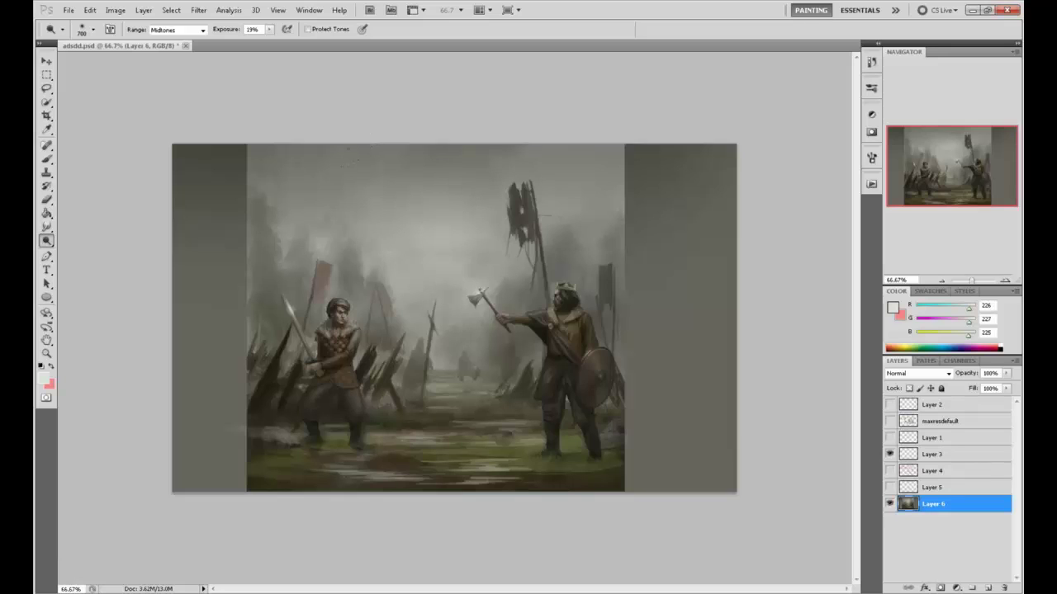
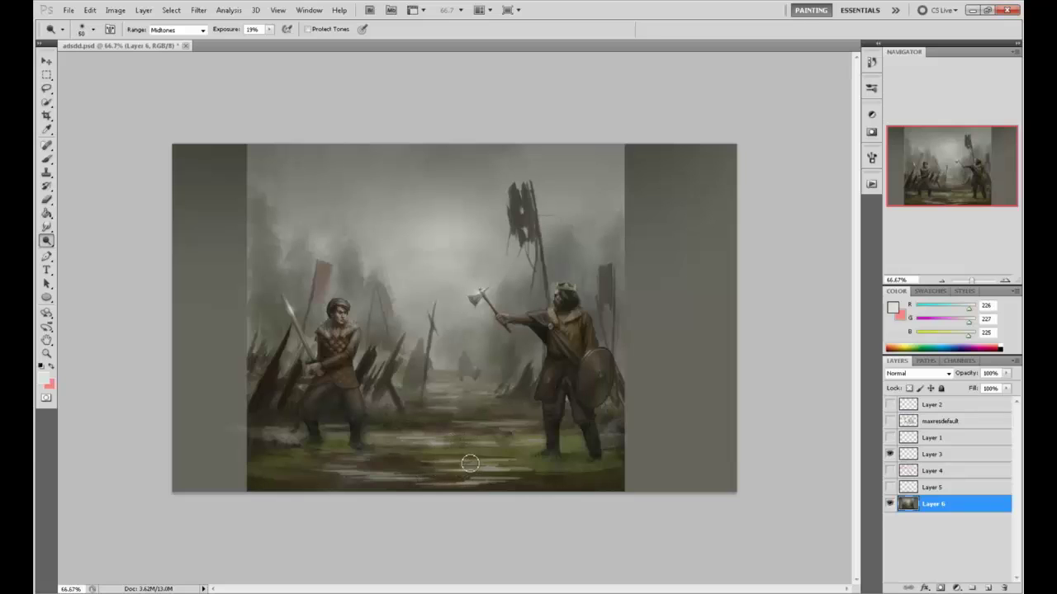
pyautogui.press('[')
pyautogui.press('[')
pyautogui.press('[')
pyautogui.press(']')
pyautogui.press(']')
pyautogui.press(']')
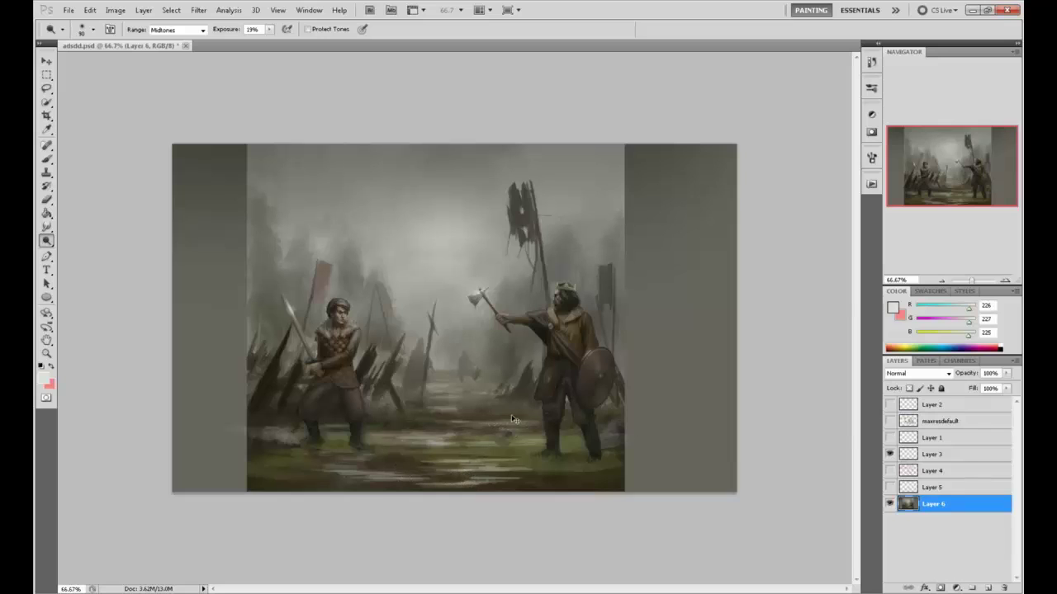
# Try to darken the foreground ground with a large brush in sampled dark brown at 78% opacity, and undo the stroke
pyautogui.hotkey('ctrl', '-')
pyautogui.press('b')
pyautogui.keyDown('alt'); pyautogui.click(382, 443); pyautogui.keyUp('alt')
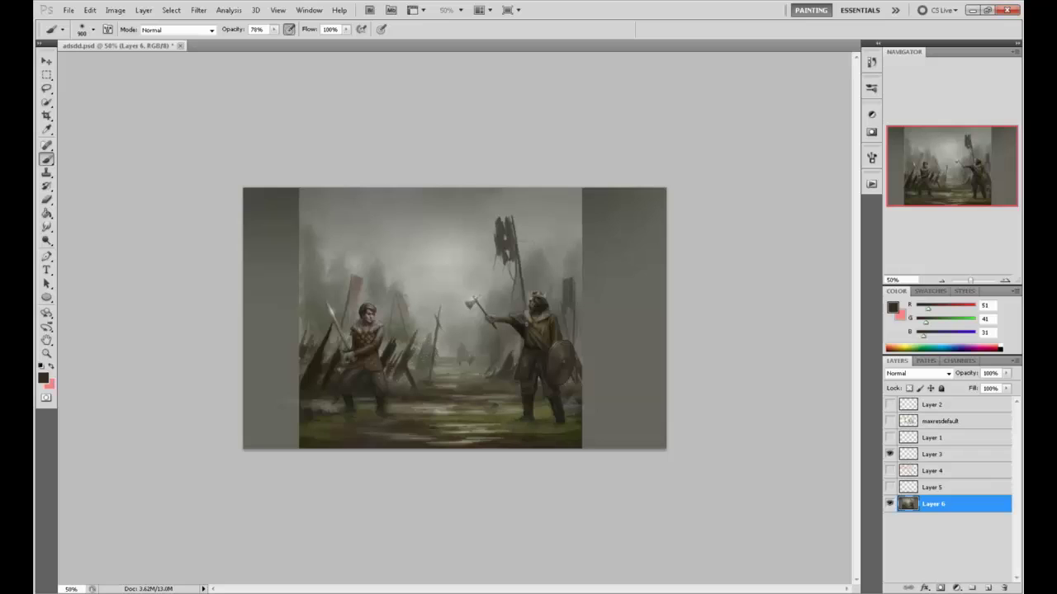
pyautogui.moveTo(513, 416); pyautogui.dragTo(468, 434)
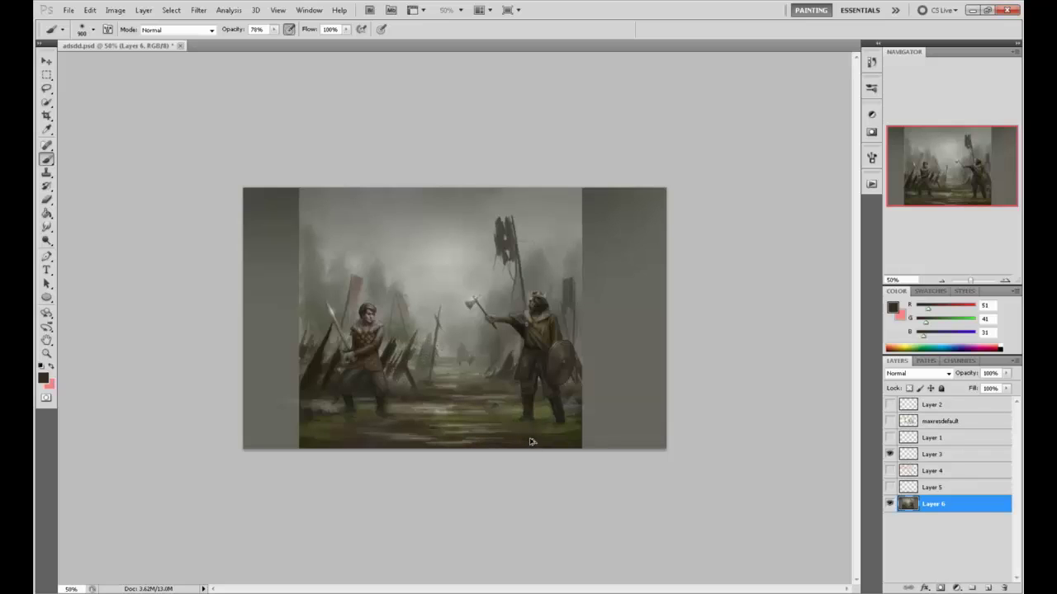
pyautogui.hotkey('ctrl', 'z')
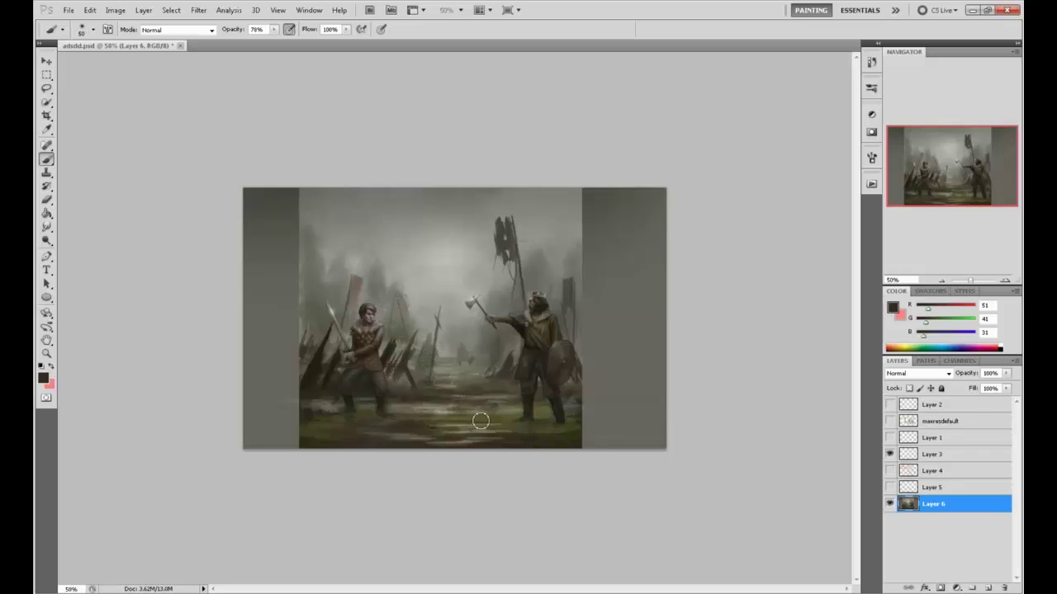
# Touch up the puddle streaks between the warriors with a 10 px brush at 100% opacity, using sampled olive-brown and grey
pyautogui.press('[')
pyautogui.press('[')
pyautogui.click(273, 32)
pyautogui.moveTo(273, 37); pyautogui.dragTo(340, 90)
pyautogui.keyDown('alt'); pyautogui.click(454, 408); pyautogui.keyUp('alt')
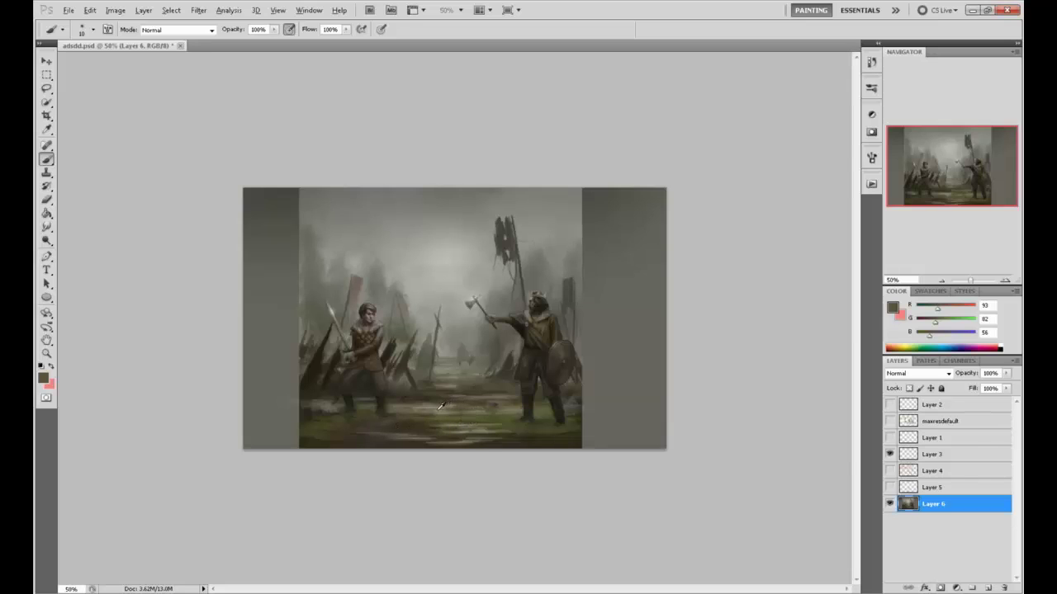
pyautogui.keyDown('alt'); pyautogui.click(437, 410); pyautogui.keyUp('alt')
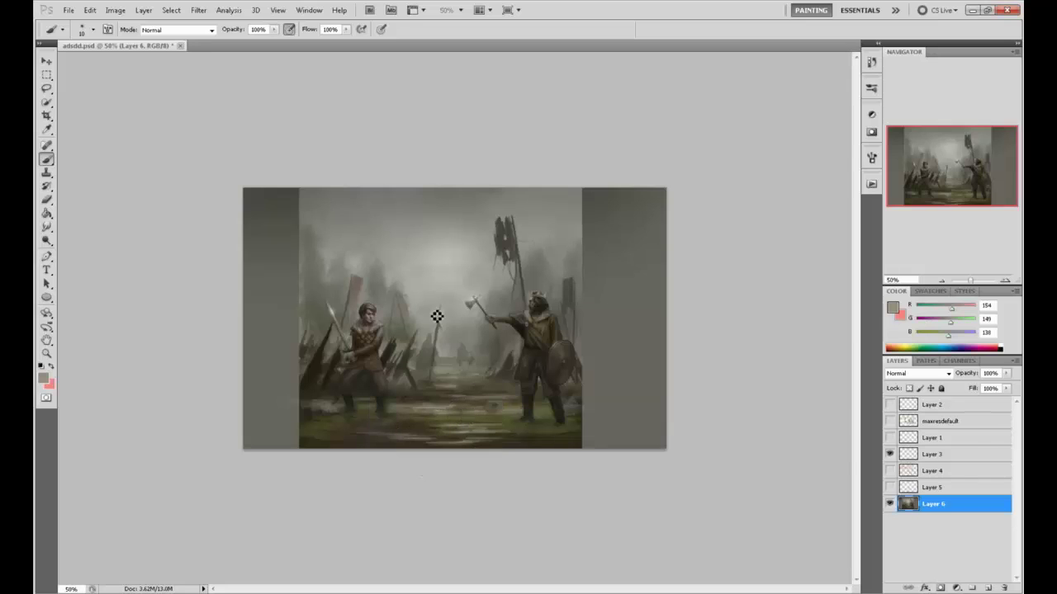
# Try vertical light-grey strokes linking the bright sky with its reflection on the ground, and undo them
pyautogui.keyDown('alt'); pyautogui.click(458, 251); pyautogui.keyUp('alt')
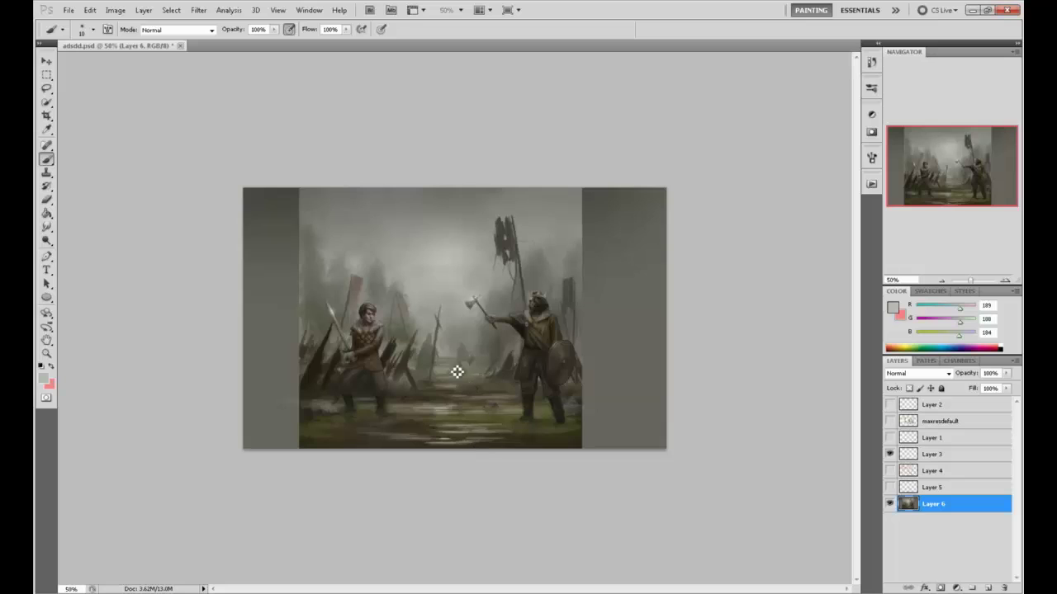
pyautogui.moveTo(452, 369); pyautogui.dragTo(459, 459)
pyautogui.moveTo(449, 453)
pyautogui.mouseDown()
pyautogui.moveTo(444, 366)
pyautogui.moveTo(456, 471)
pyautogui.moveTo(458, 260)
pyautogui.moveTo(445, 301)
pyautogui.moveTo(450, 489)
pyautogui.mouseUp()
pyautogui.hotkey('ctrl', 'z')
pyautogui.keyDown('alt'); pyautogui.click(448, 439); pyautogui.keyUp('alt')
pyautogui.moveTo(448, 227)
pyautogui.mouseDown()
pyautogui.moveTo(453, 509)
pyautogui.moveTo(448, 198)
pyautogui.mouseUp()
pyautogui.hotkey('ctrl', 'z')
# Try sketching a thin dark-grey pennant outline in the sky above the sword-bearing warrior, and undo it
pyautogui.keyDown('alt'); pyautogui.click(458, 447); pyautogui.keyUp('alt')
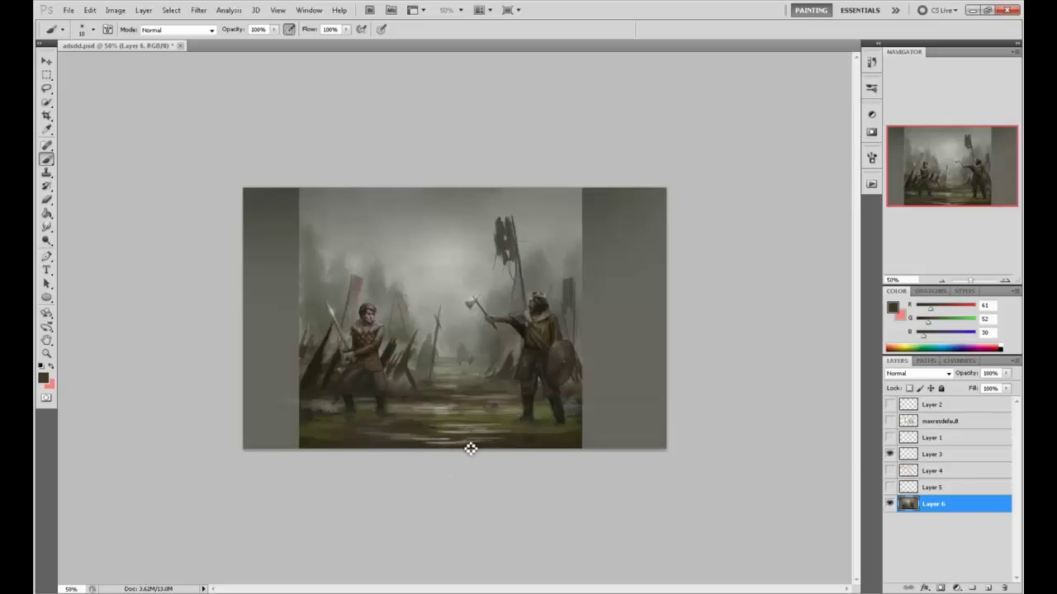
pyautogui.keyDown('alt'); pyautogui.click(461, 444); pyautogui.keyUp('alt')
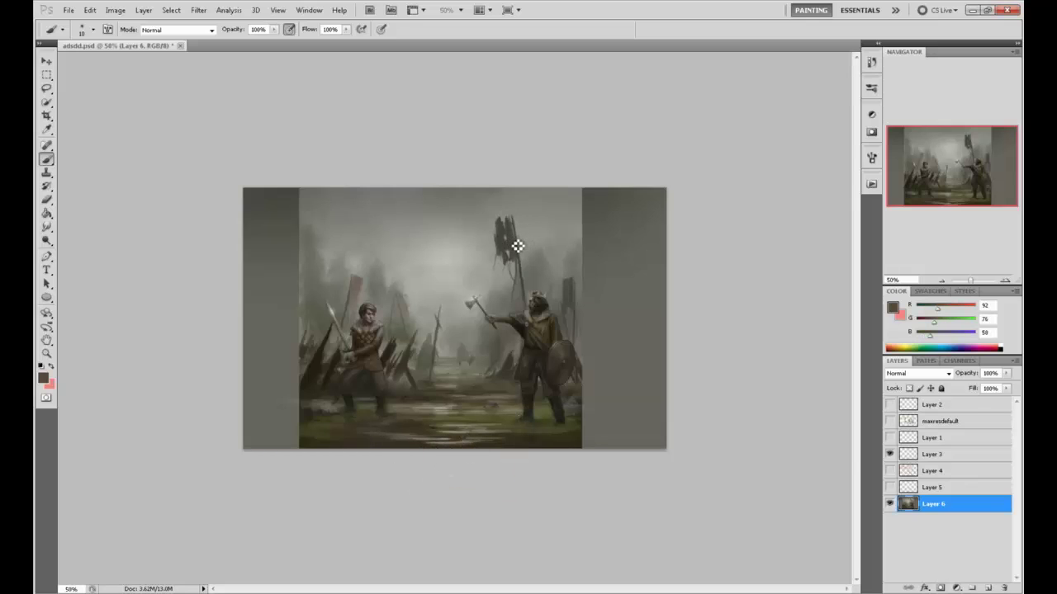
pyautogui.keyDown('alt'); pyautogui.click(466, 246); pyautogui.keyUp('alt')
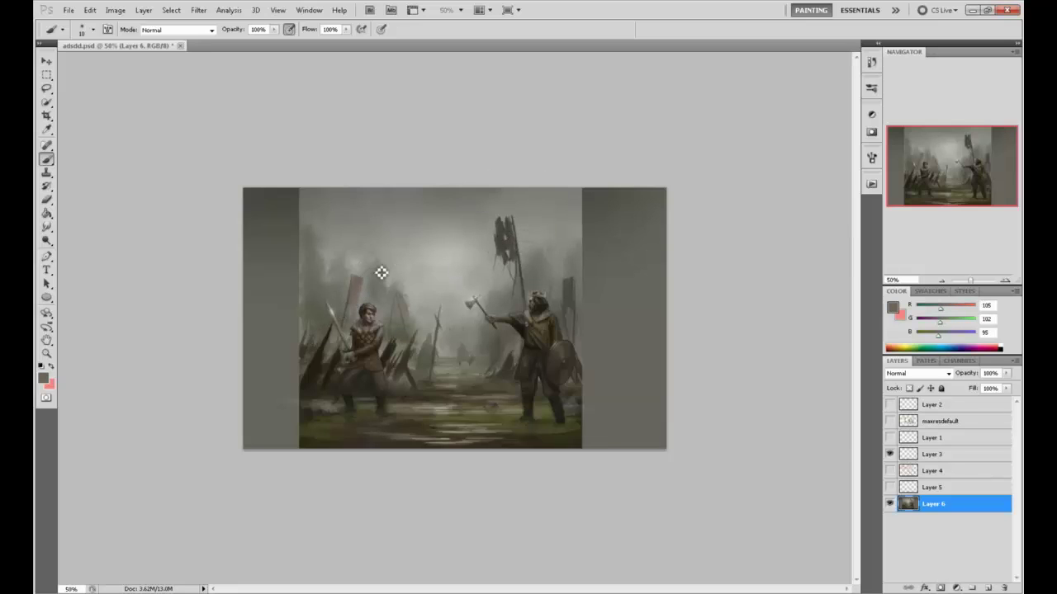
pyautogui.moveTo(380, 274)
pyautogui.mouseDown()
pyautogui.moveTo(394, 253)
pyautogui.moveTo(437, 283)
pyautogui.mouseUp()
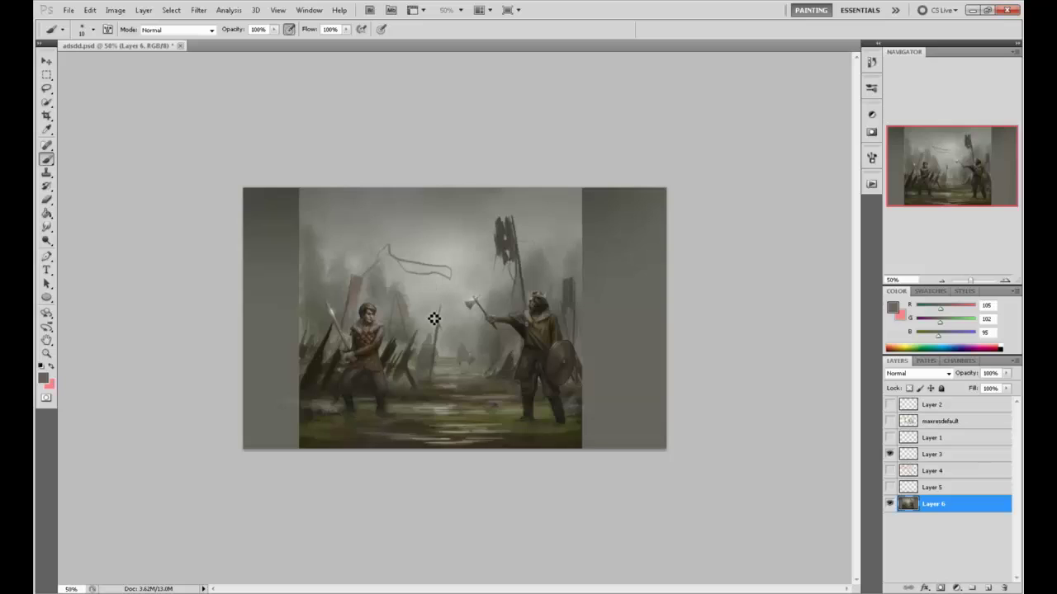
pyautogui.hotkey('ctrl', 'z')
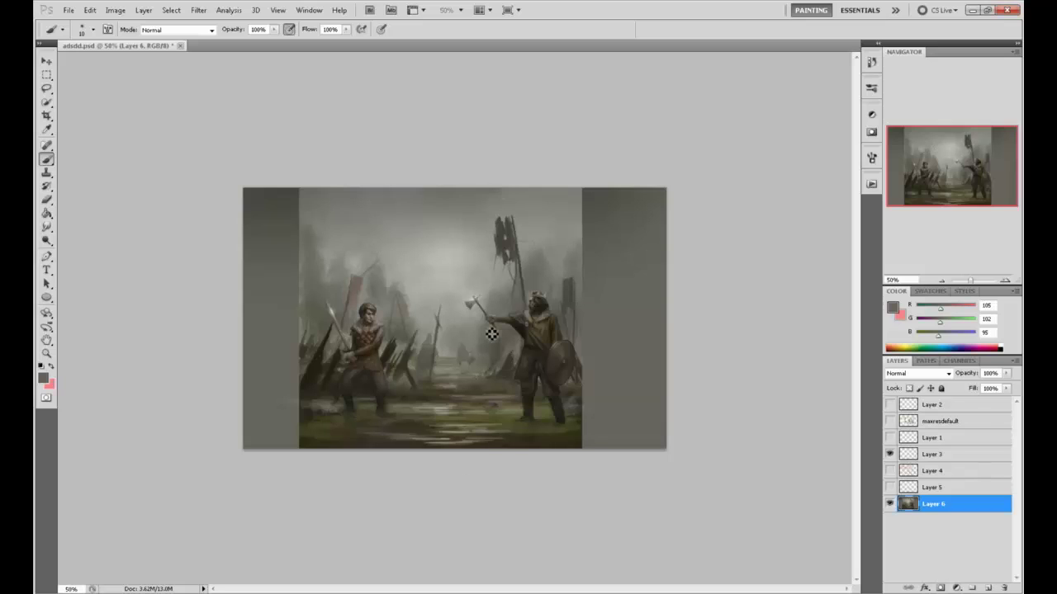
# Work on the foreground puddle highlights with a small Dodge brush set to midtones at 19% exposure
pyautogui.keyDown('alt'); pyautogui.click(453, 437); pyautogui.keyUp('alt')
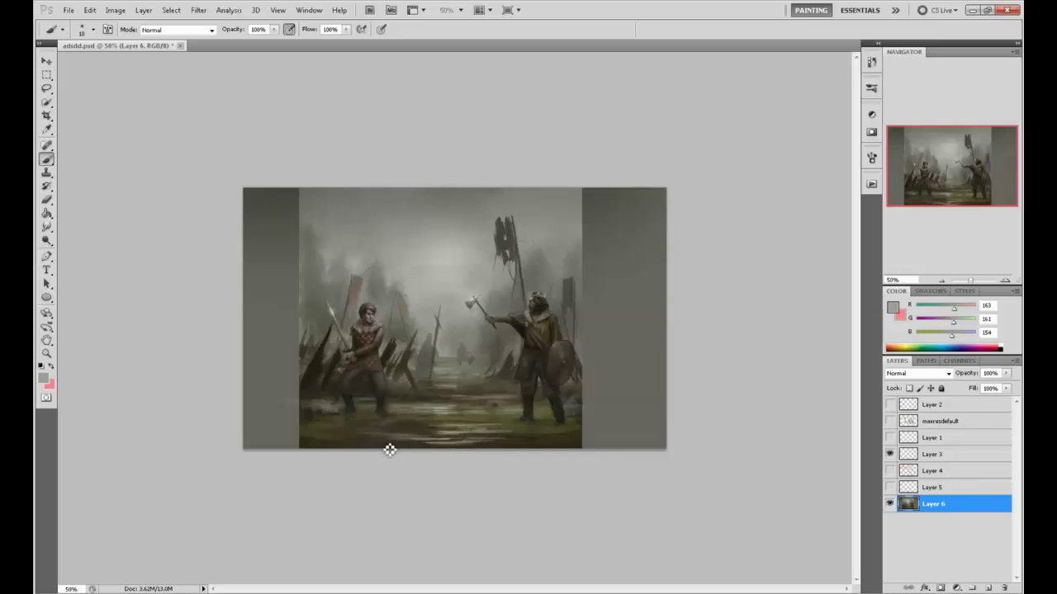
pyautogui.moveTo(47, 240); pyautogui.dragTo(73, 237)
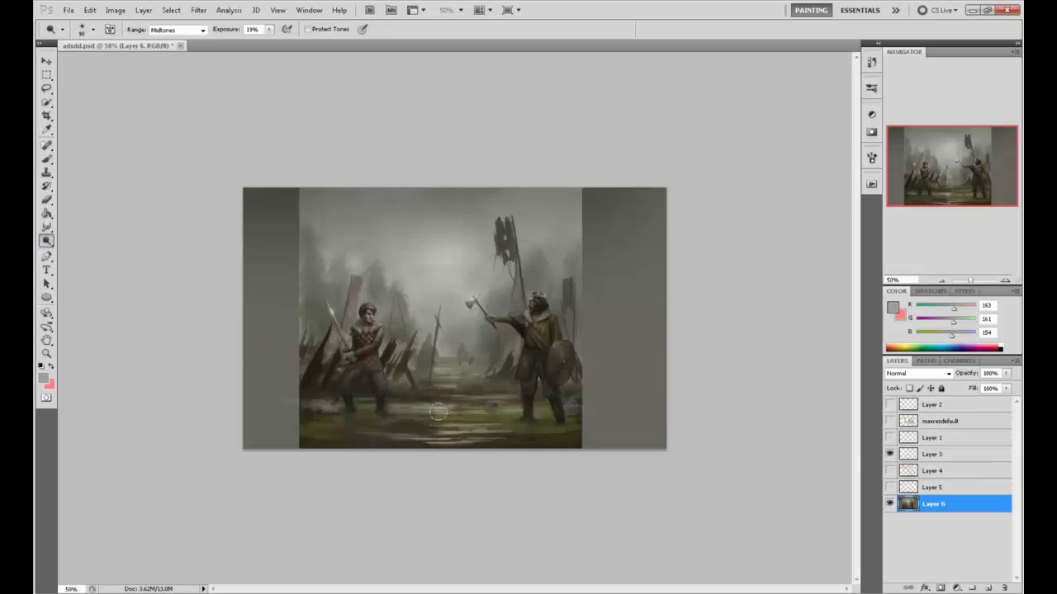
pyautogui.press('[')
pyautogui.press('[')
pyautogui.press('[')
# Refine the puddle streaks toward the sword-bearing warrior with a 10 px brush, using sampled light grey and muted olive-brown tones
pyautogui.press('b')
pyautogui.keyDown('alt'); pyautogui.click(464, 417); pyautogui.keyUp('alt')
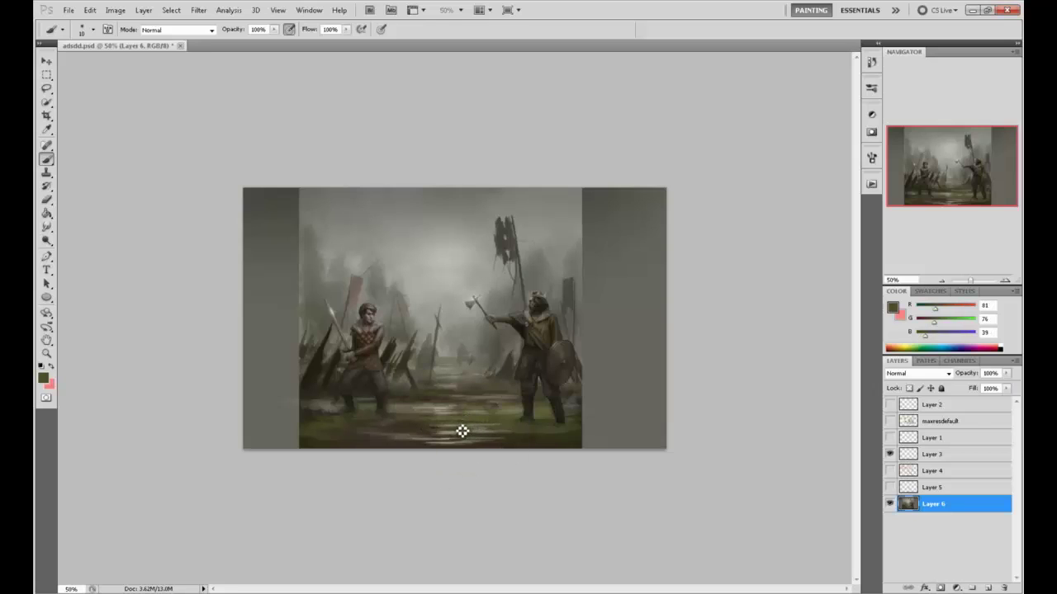
pyautogui.keyDown('alt'); pyautogui.click(457, 420); pyautogui.keyUp('alt')
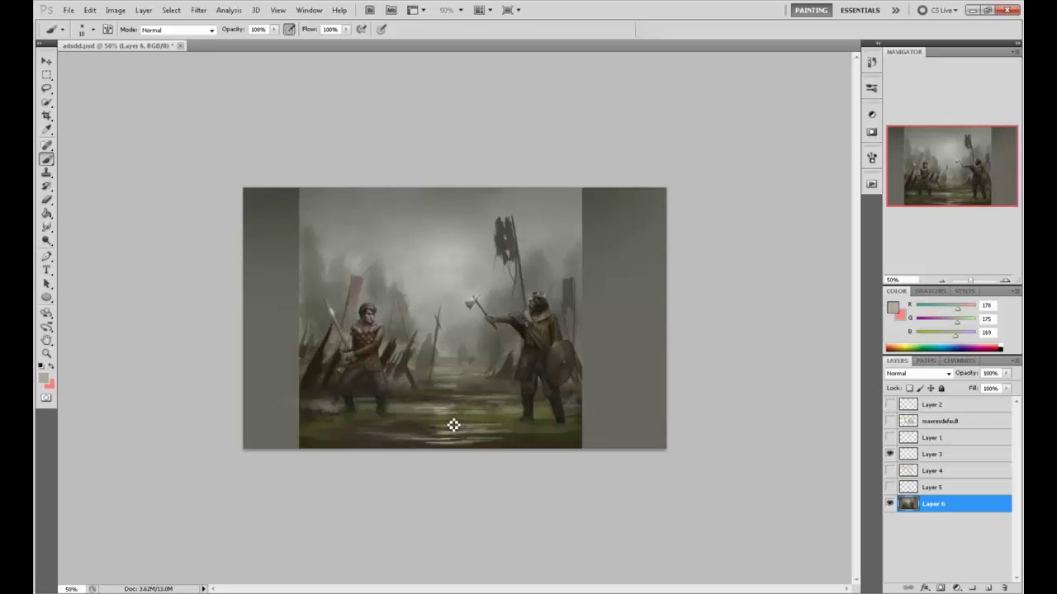
pyautogui.moveTo(436, 426); pyautogui.dragTo(458, 426)
pyautogui.keyDown('alt'); pyautogui.click(445, 434); pyautogui.keyUp('alt')
pyautogui.keyDown('alt'); pyautogui.click(438, 424); pyautogui.keyUp('alt')
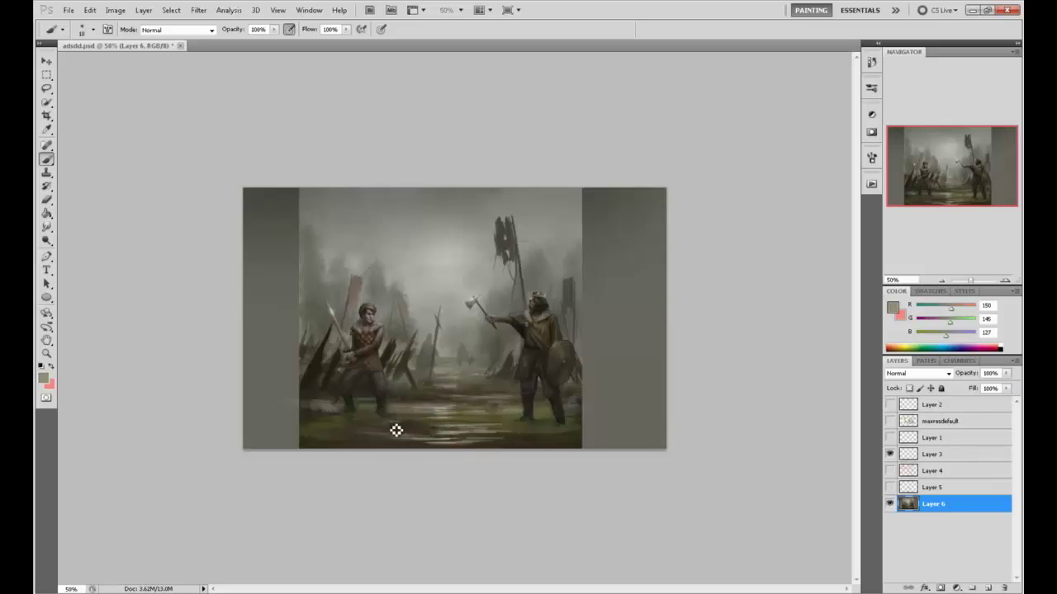
pyautogui.keyDown('alt'); pyautogui.click(403, 423); pyautogui.keyUp('alt')
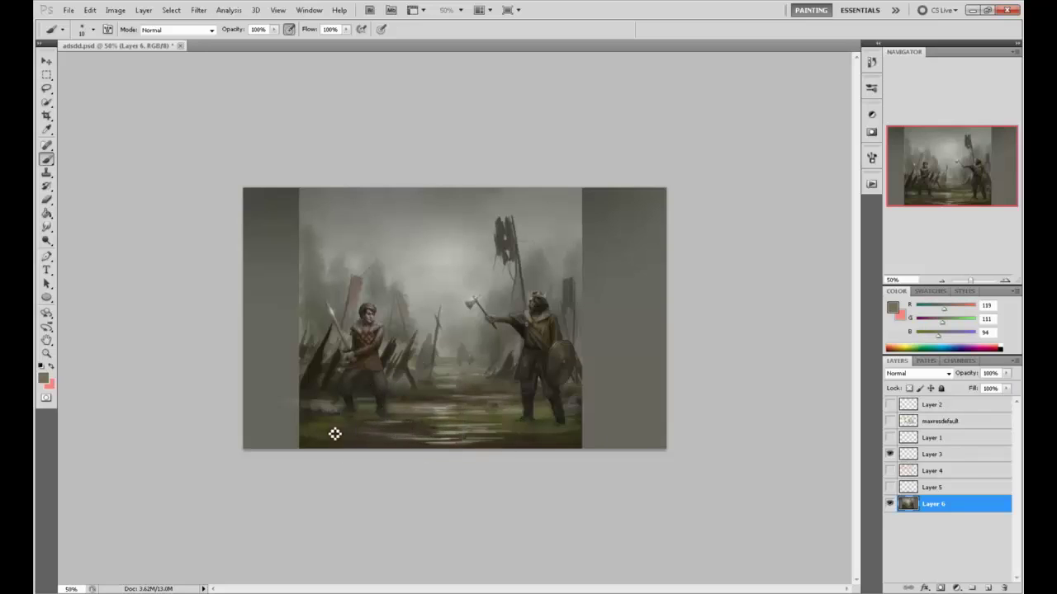
pyautogui.keyDown('alt'); pyautogui.click(382, 429); pyautogui.keyUp('alt')
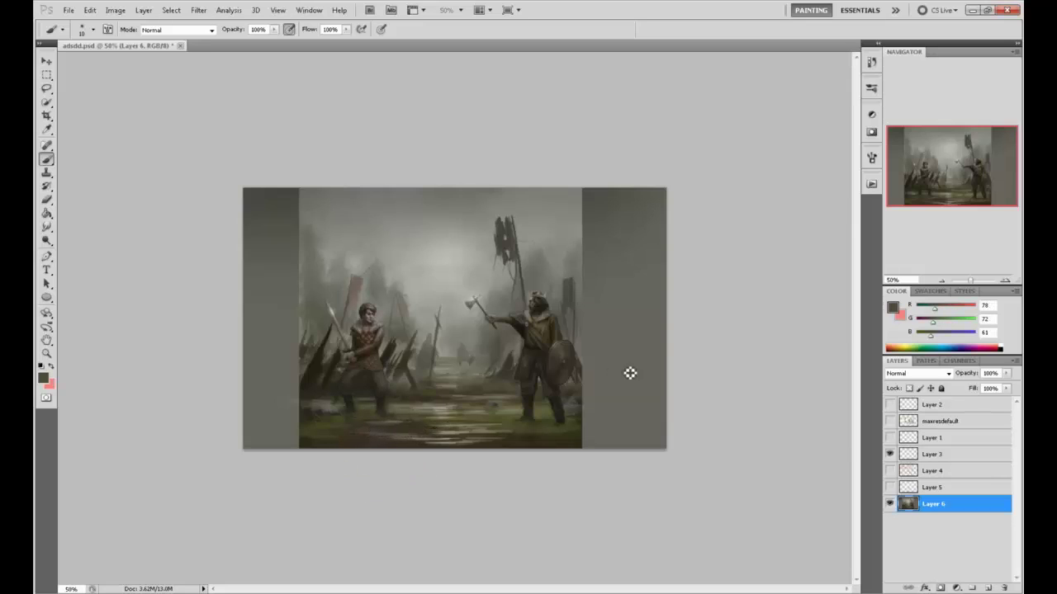
# Create a new layer directly above Layer 6 and choose the 387 px textured cloud-like brush preset, reducing its size to 90 px
pyautogui.click(988, 587)
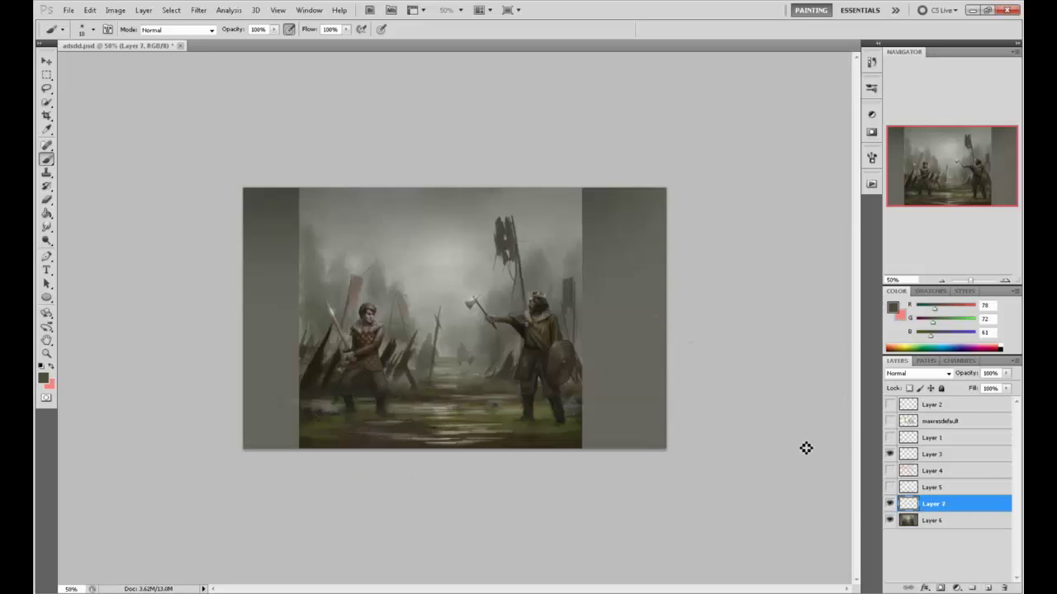
pyautogui.press(']')
pyautogui.press(']')
pyautogui.press(']')
pyautogui.rightClick(506, 274)
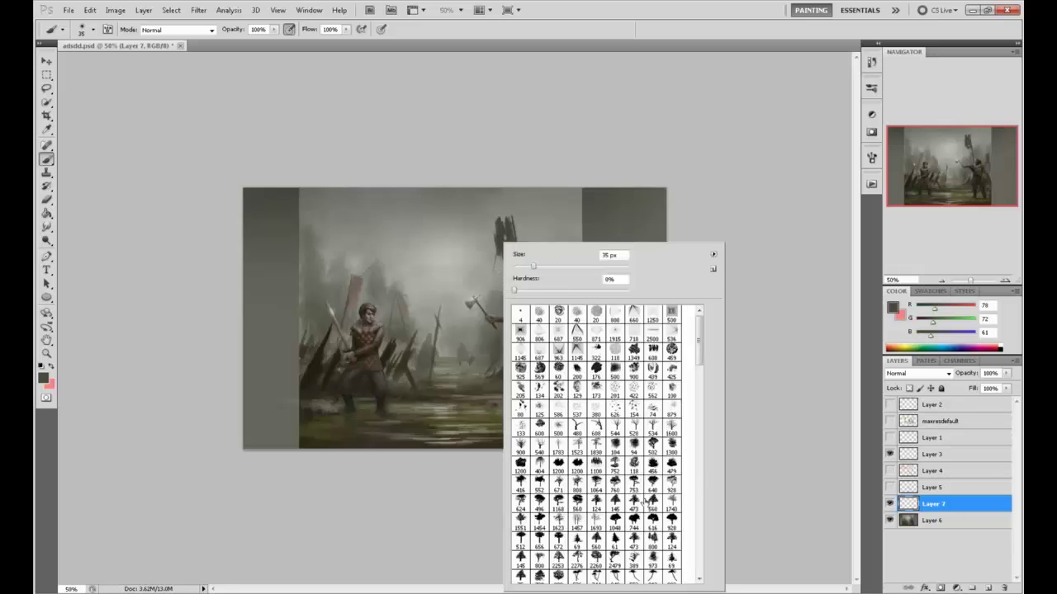
pyautogui.click(703, 529)
pyautogui.click(704, 529)
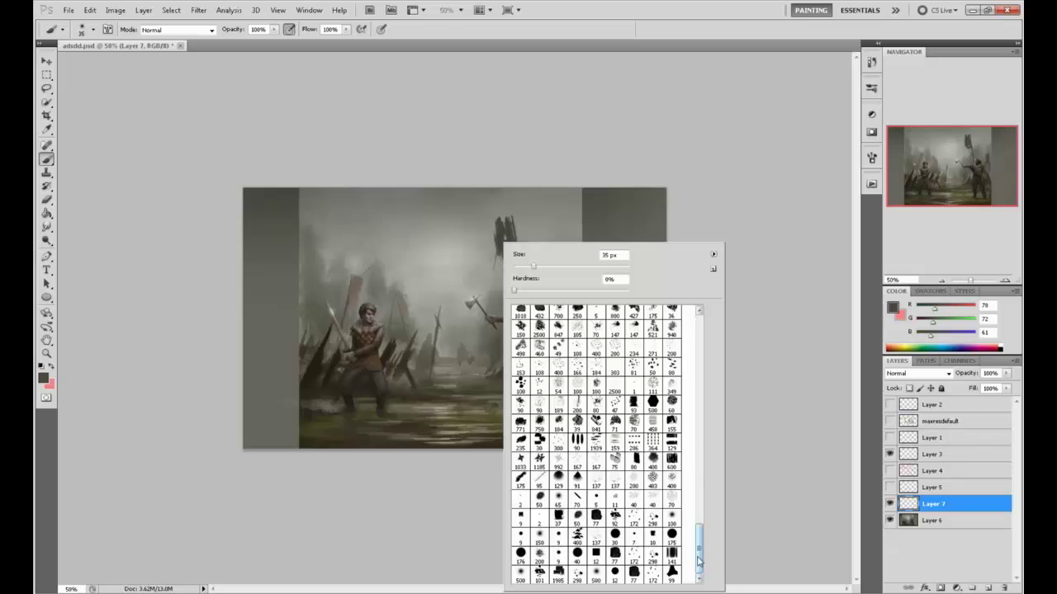
pyautogui.moveTo(703, 549); pyautogui.dragTo(706, 507)
pyautogui.click(634, 339)
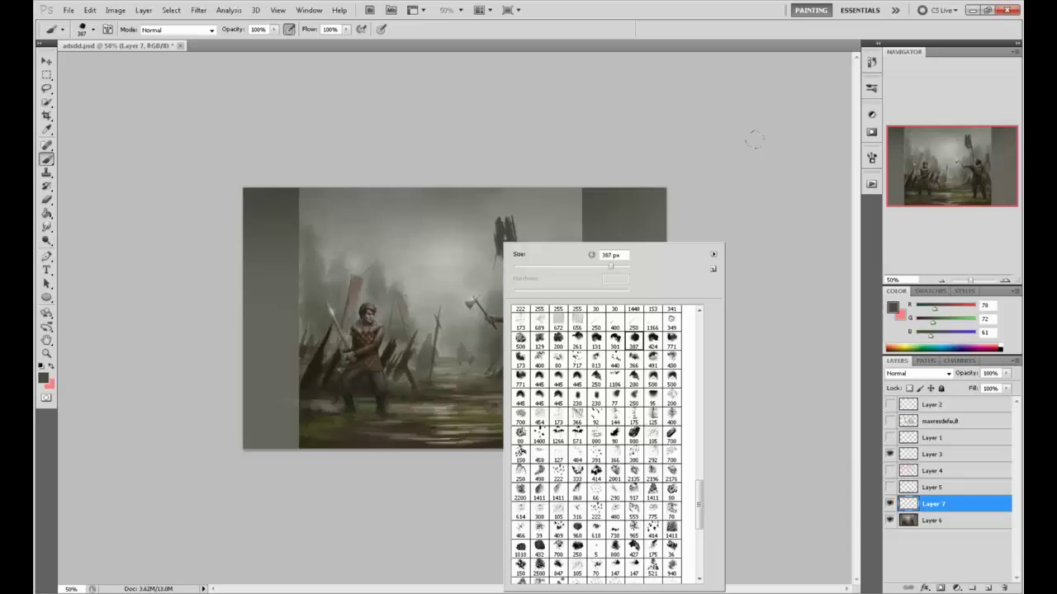
pyautogui.click(752, 137)
pyautogui.press('[')
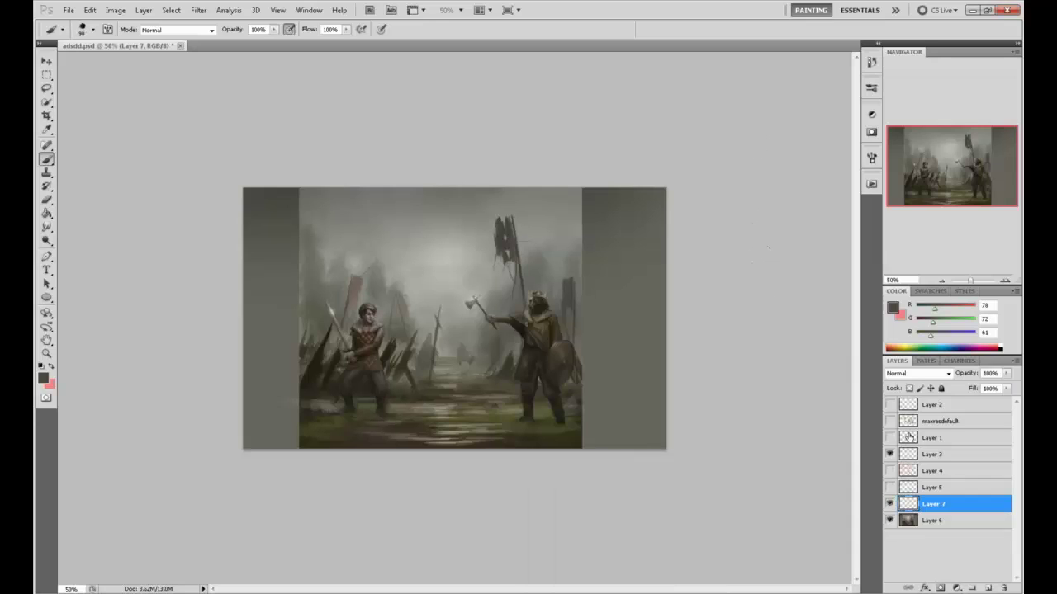
# Brush sampled sky-grey mist over the ground beside the crowned warrior with the textured brush at 175 px
pyautogui.keyDown('alt'); pyautogui.click(469, 275); pyautogui.keyUp('alt')
pyautogui.press(']')
pyautogui.press(']')
pyautogui.press(']')
pyautogui.press(']')
pyautogui.press(']')
pyautogui.press(']')
pyautogui.press(']')
pyautogui.press(']')
pyautogui.moveTo(472, 355); pyautogui.dragTo(503, 390)
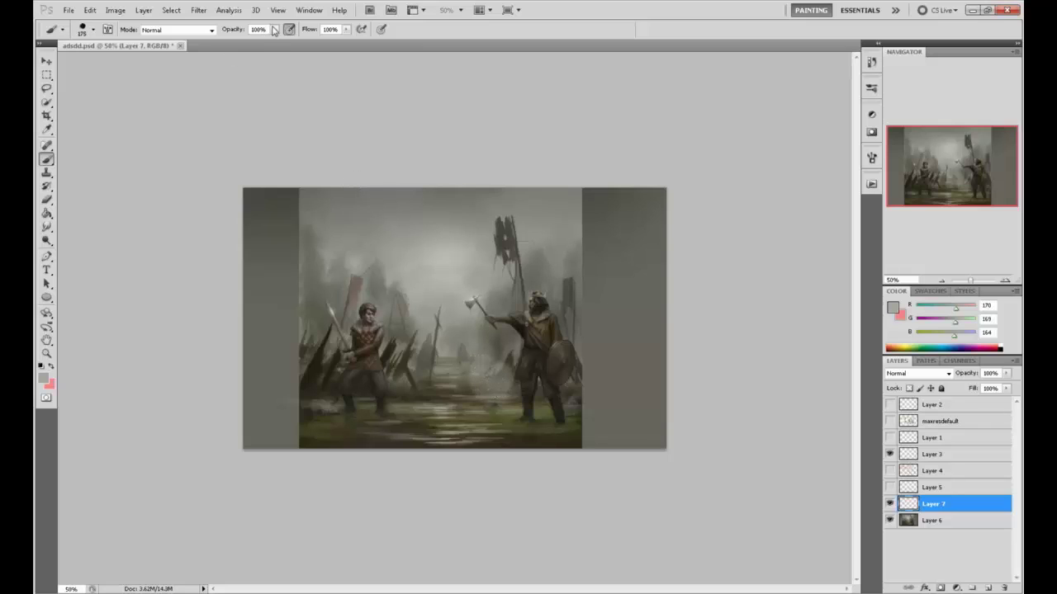
# Lower the brush opacity to 32% and spread mist across the ground around both warriors' feet, reducing the brush to 70 px
pyautogui.click(274, 29)
pyautogui.moveTo(233, 47); pyautogui.dragTo(235, 47)
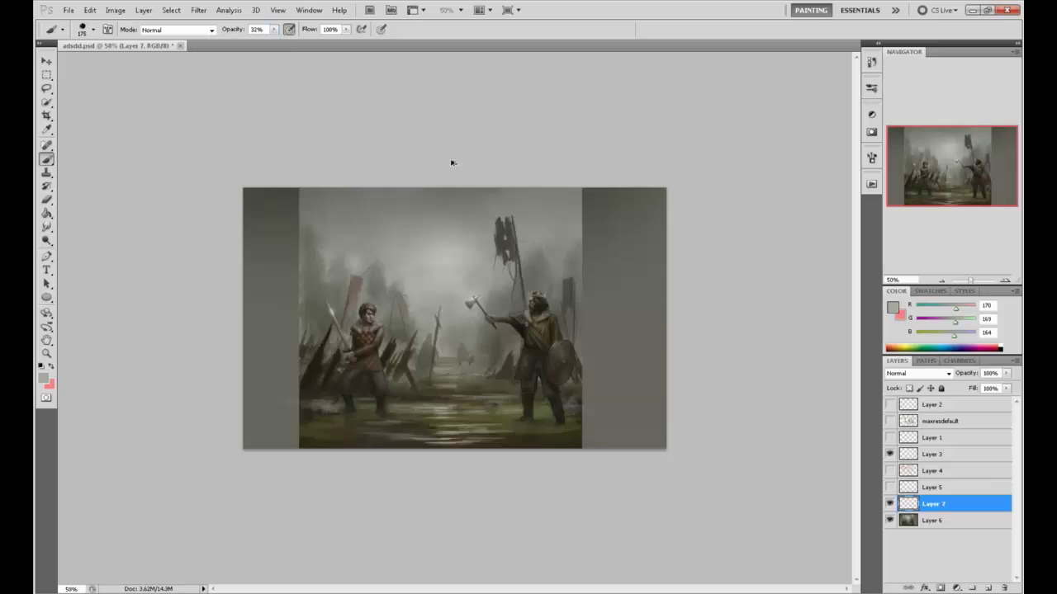
pyautogui.moveTo(491, 370)
pyautogui.mouseDown()
pyautogui.moveTo(494, 395)
pyautogui.moveTo(452, 399)
pyautogui.moveTo(510, 408)
pyautogui.moveTo(413, 405)
pyautogui.mouseUp()
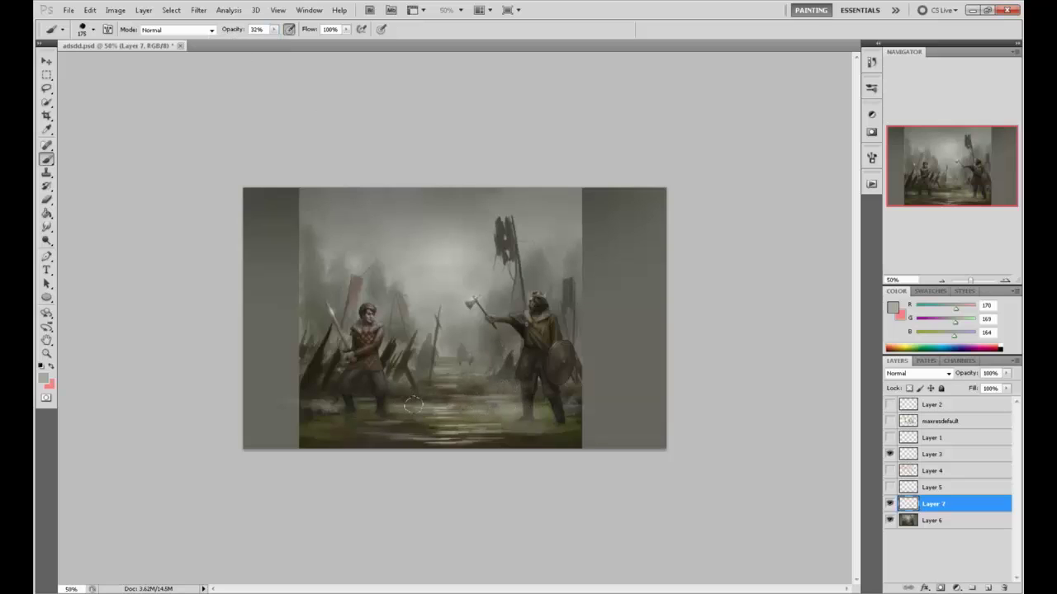
pyautogui.moveTo(608, 423)
pyautogui.mouseDown()
pyautogui.moveTo(388, 413)
pyautogui.moveTo(372, 434)
pyautogui.moveTo(248, 403)
pyautogui.mouseUp()
pyautogui.press('[')
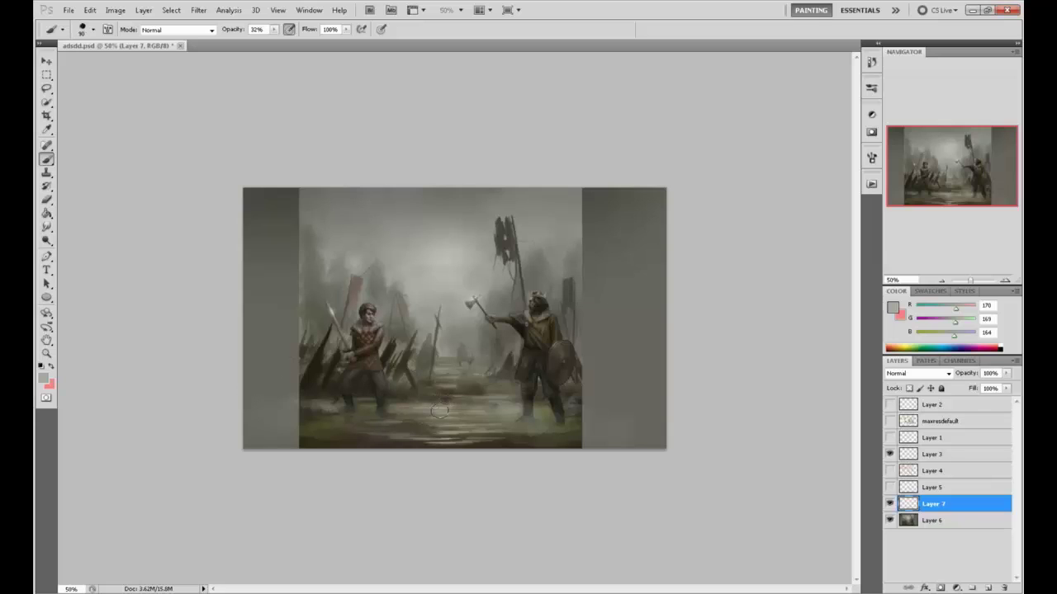
pyautogui.moveTo(439, 410)
pyautogui.mouseDown()
pyautogui.moveTo(347, 417)
pyautogui.moveTo(448, 414)
pyautogui.moveTo(313, 419)
pyautogui.mouseUp()
pyautogui.press('[')
pyautogui.press('[')
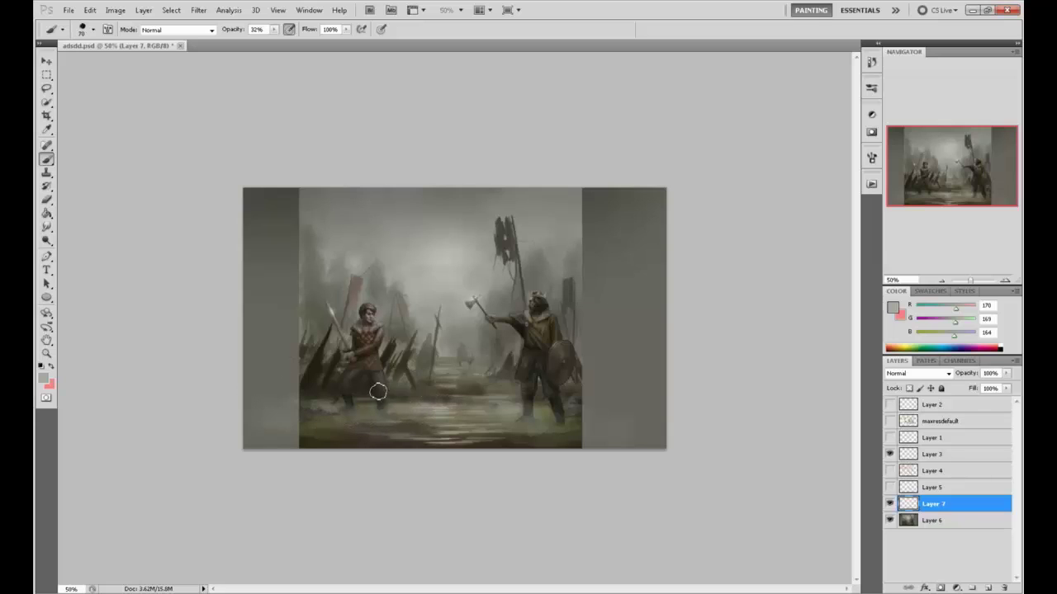
pyautogui.moveTo(418, 390); pyautogui.dragTo(437, 388)
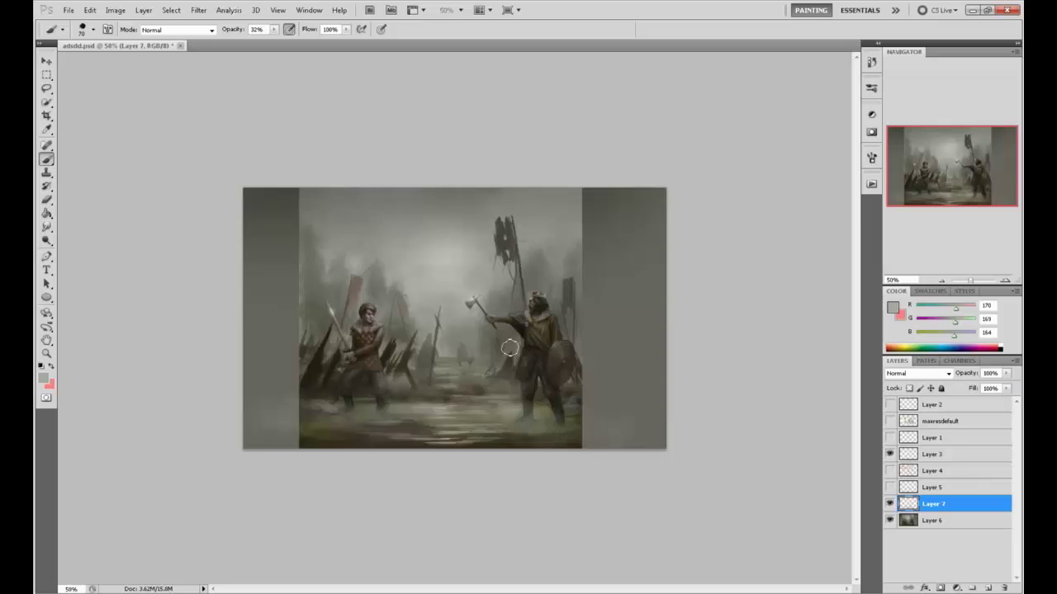
# Crop the canvas to the painted scene, removing the plain grey strips on both sides
pyautogui.press('c')
pyautogui.moveTo(297, 181); pyautogui.dragTo(579, 505)
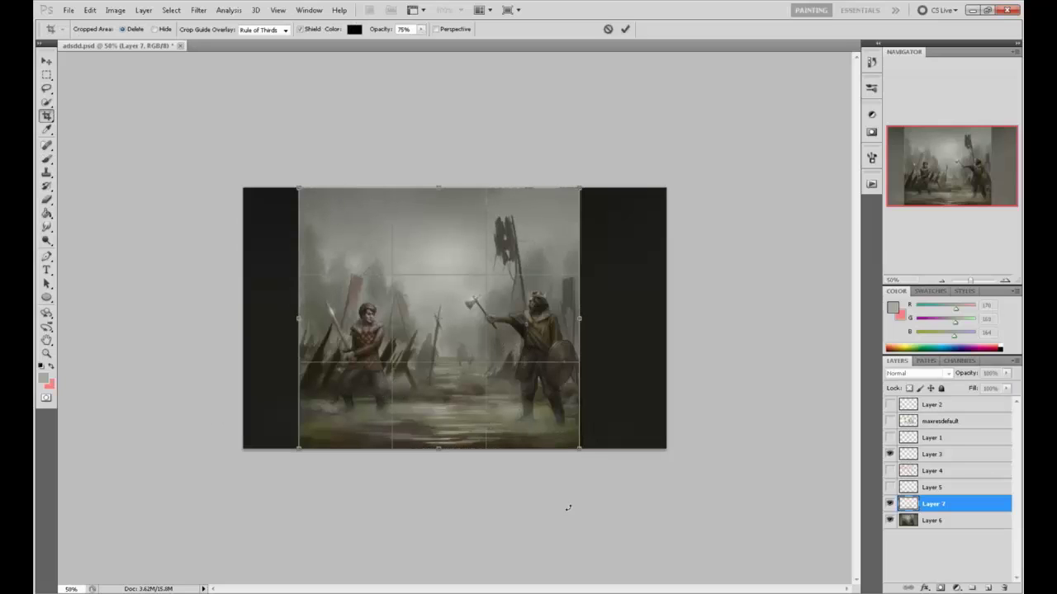
pyautogui.moveTo(581, 317); pyautogui.dragTo(581, 319)
pyautogui.press('Return')
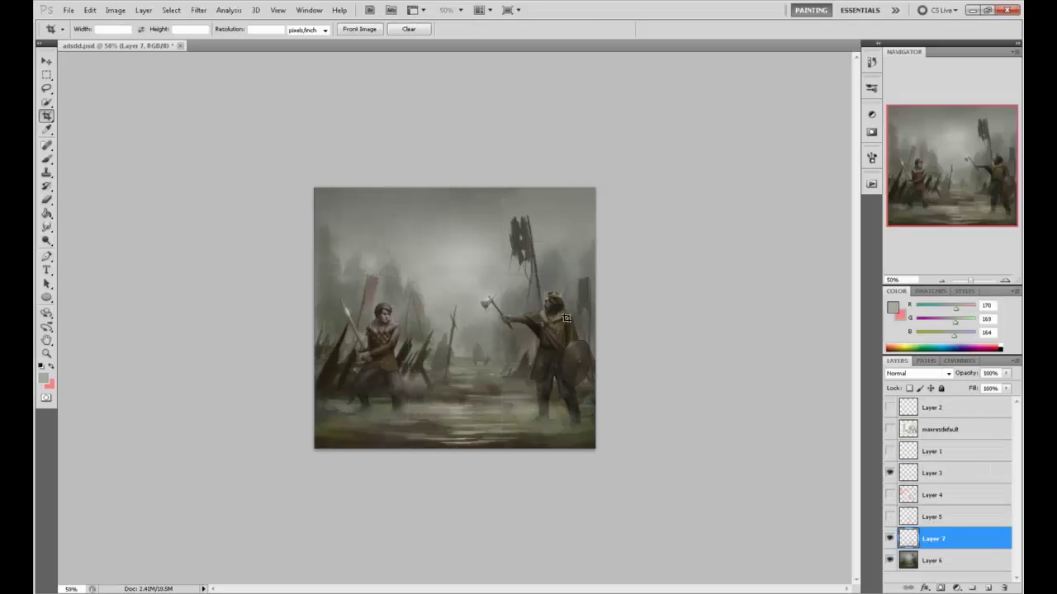
# Try adding mist over the crowned warrior's shield and legs with an enlarged brush, undo the stroke and set the brush to 400 px
pyautogui.press('b')
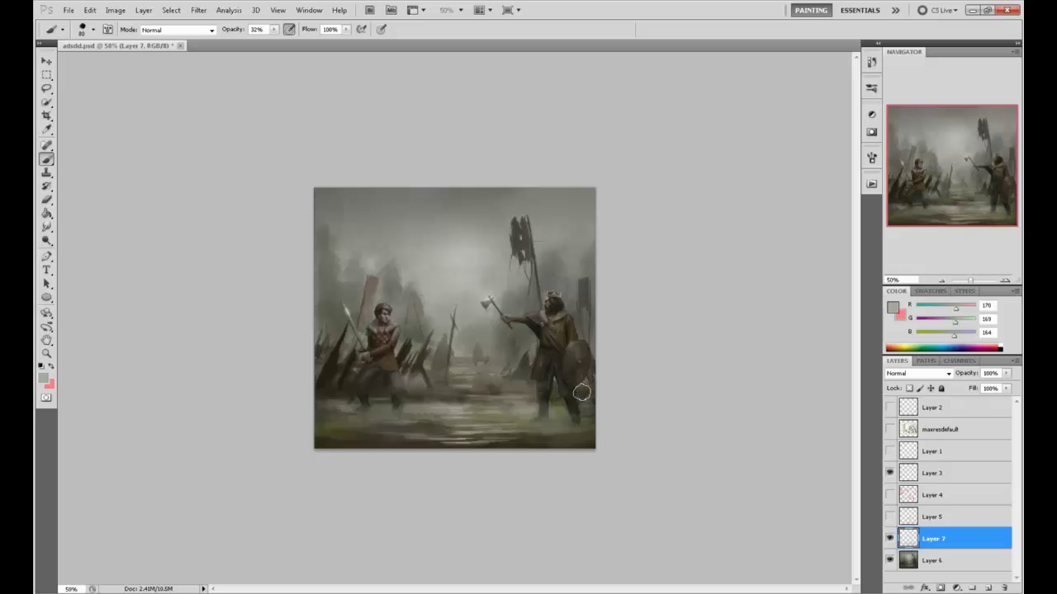
pyautogui.press(']')
pyautogui.moveTo(591, 376); pyautogui.dragTo(578, 425)
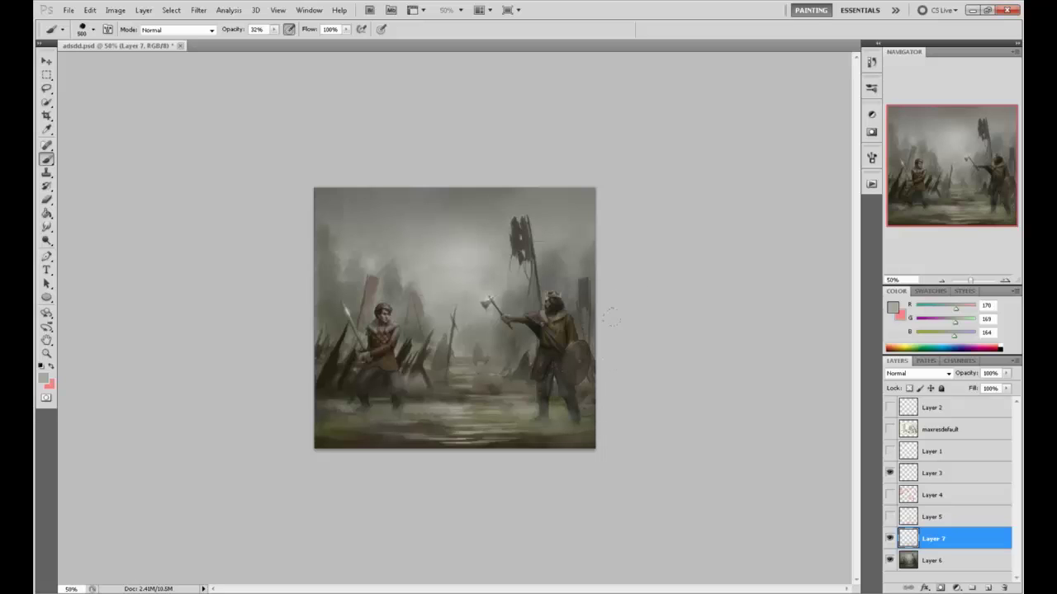
pyautogui.hotkey('ctrl', 'z')
pyautogui.press('[')
pyautogui.press('[')
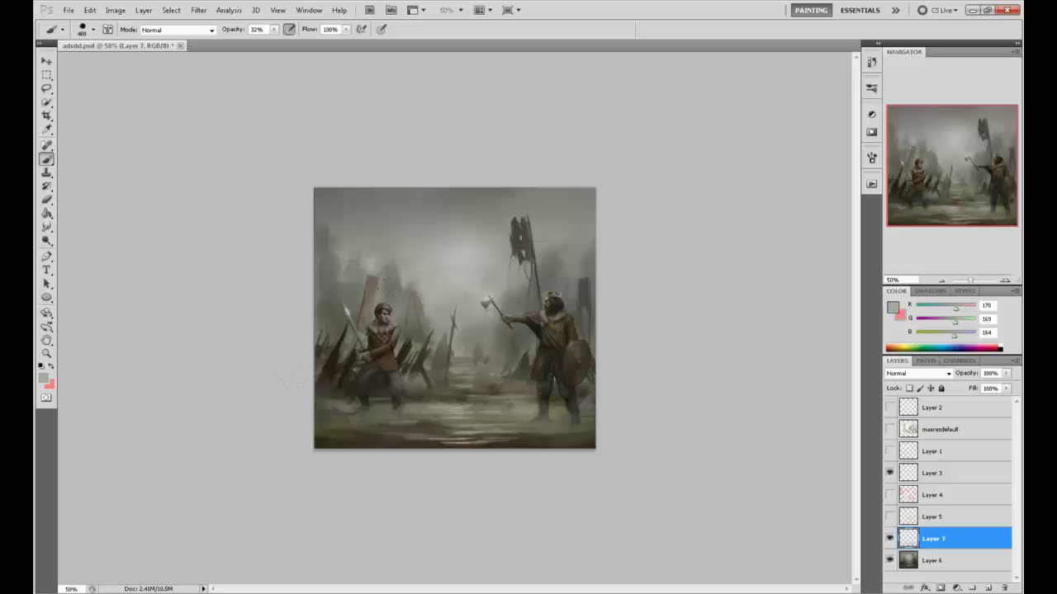
# Lower the brush opacity and softly shade the painting's upper and lower edges with sampled dark grey at 600 px
pyautogui.keyDown('alt'); pyautogui.click(547, 302); pyautogui.keyUp('alt')
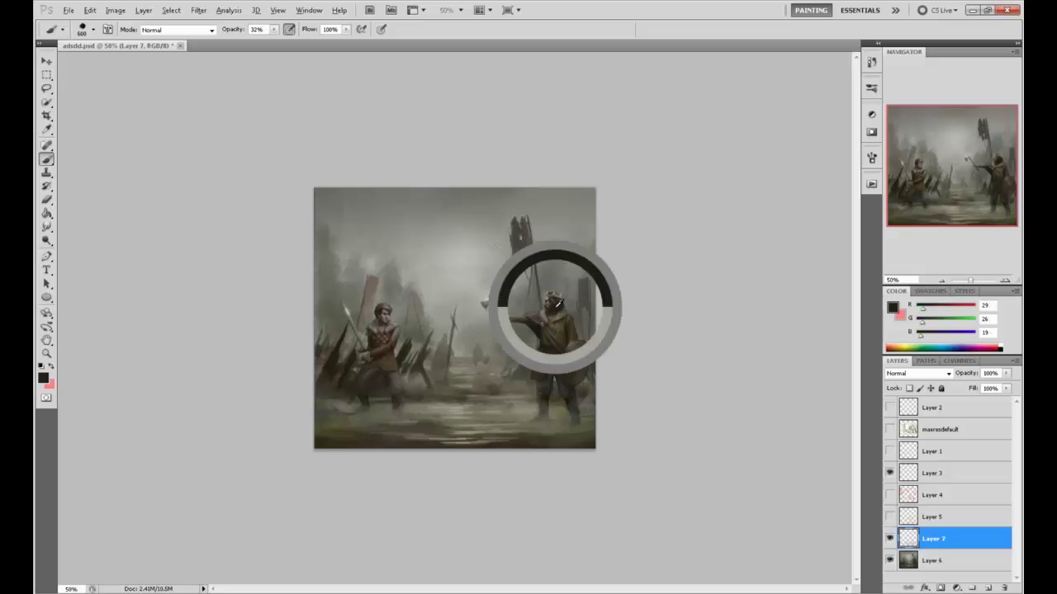
pyautogui.moveTo(274, 30); pyautogui.dragTo(265, 41)
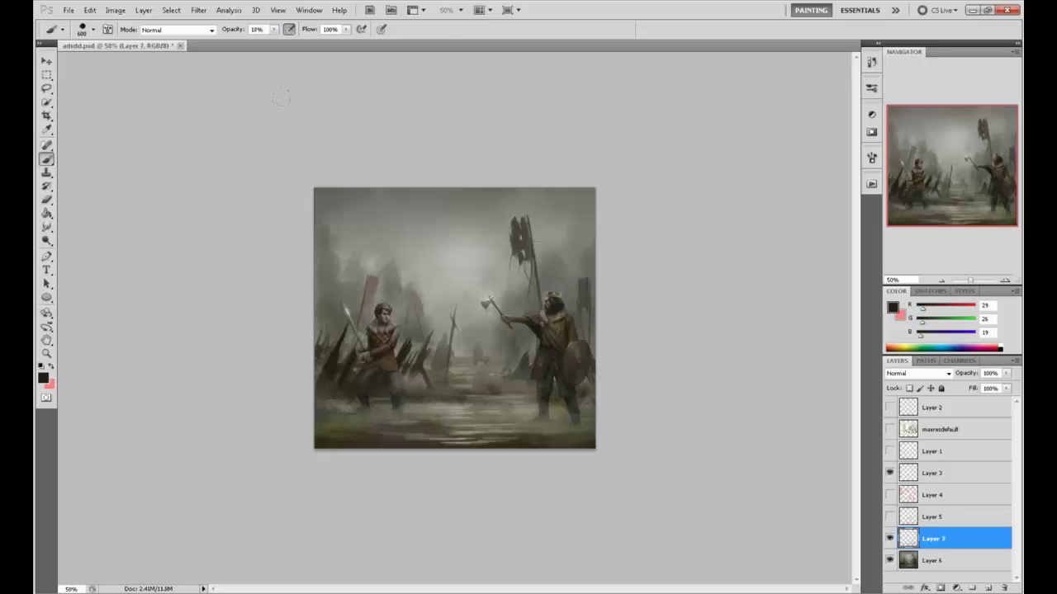
pyautogui.keyDown('alt'); pyautogui.click(325, 183); pyautogui.keyUp('alt')
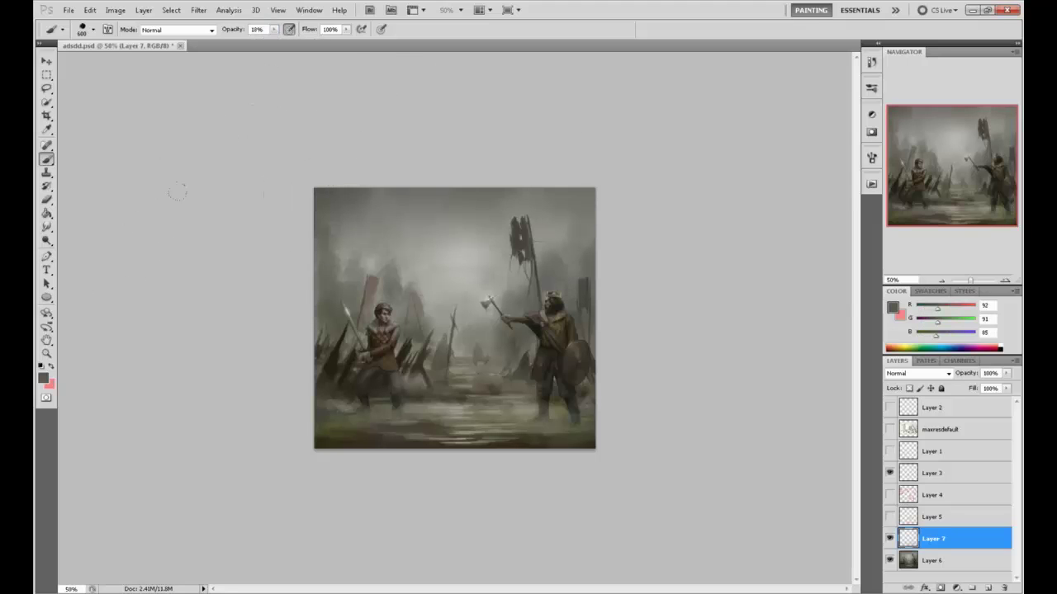
pyautogui.keyDown('alt'); pyautogui.click(348, 192); pyautogui.keyUp('alt')
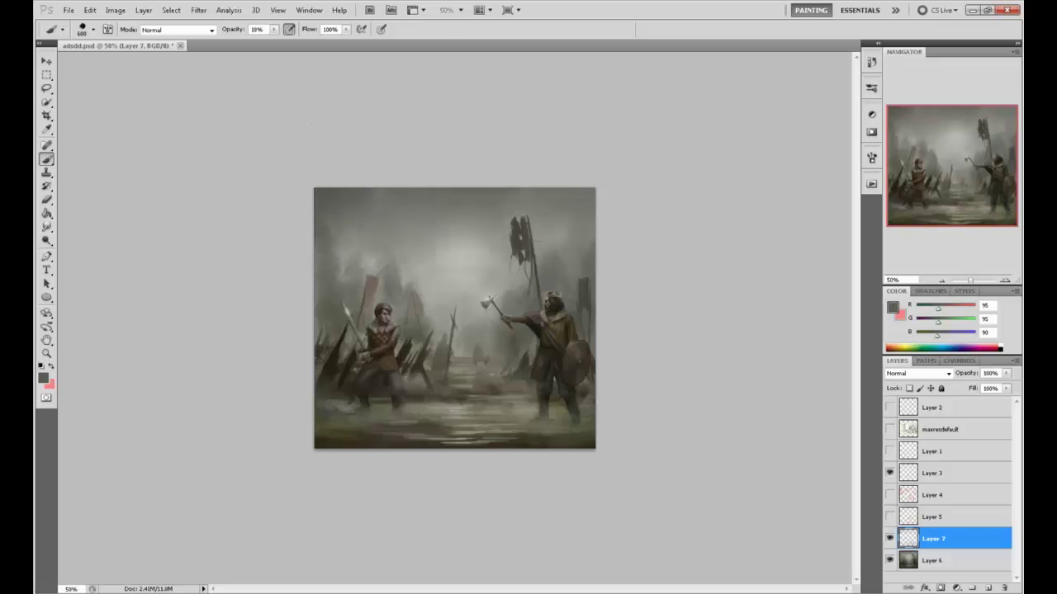
pyautogui.keyDown('alt'); pyautogui.click(347, 452); pyautogui.keyUp('alt')
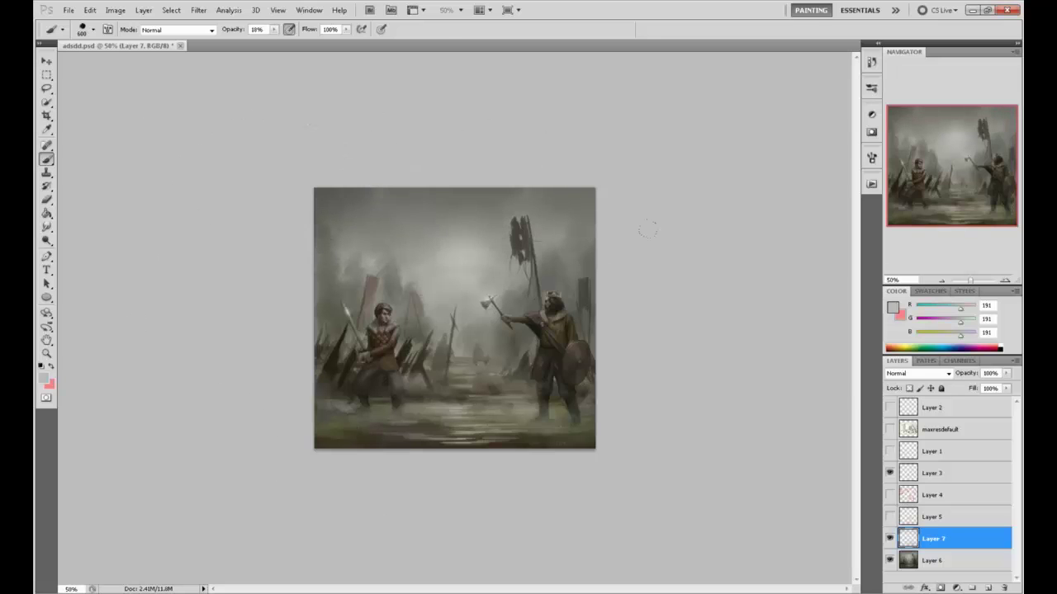
pyautogui.click(46, 270)
pyautogui.click(452, 267)
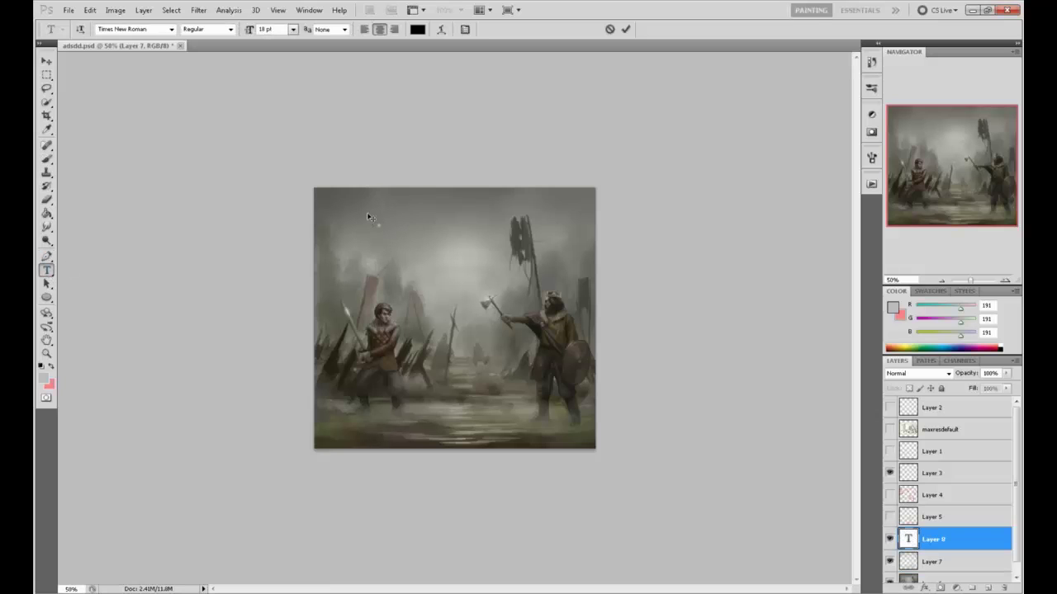
pyautogui.click(609, 30)
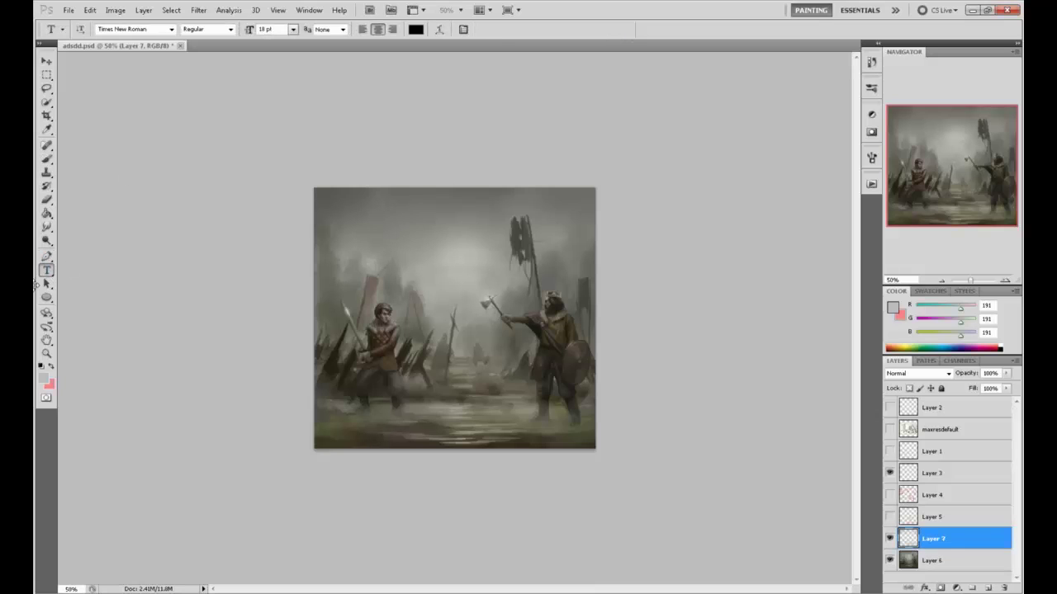
# Add the title "CLASH OF CLANS" in 60 pt Times New Roman across the sky
pyautogui.click(545, 283)
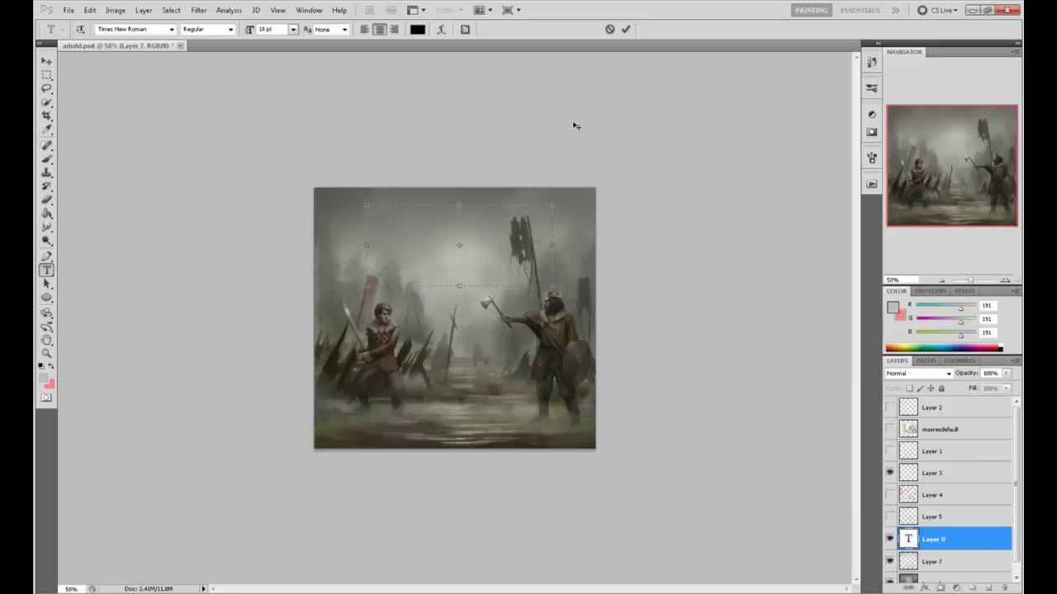
pyautogui.write('CLASH OF CLANS')
pyautogui.hotkey('ctrl', 'a')
pyautogui.click(293, 30)
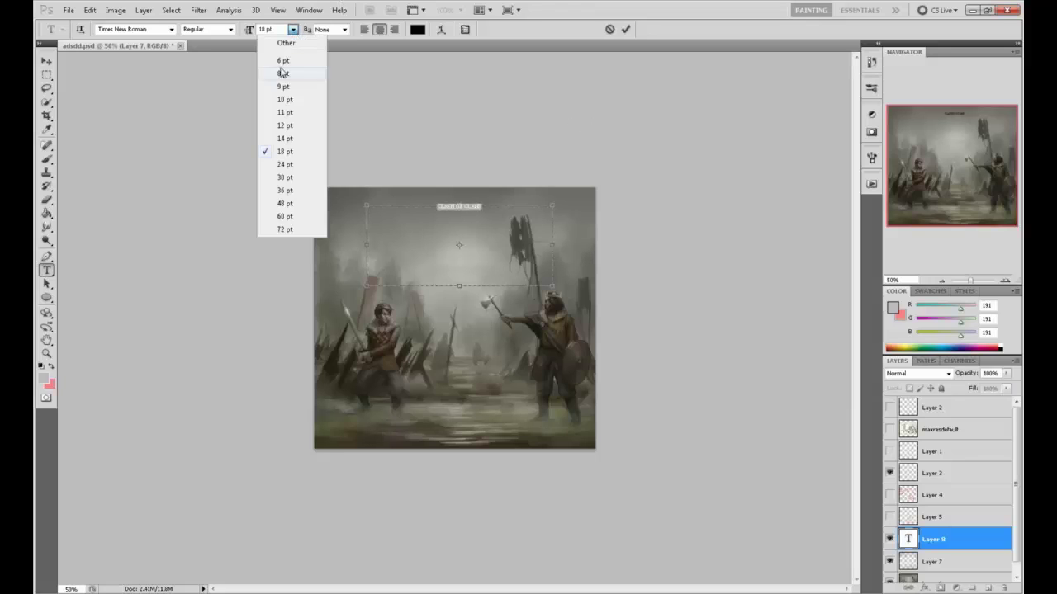
pyautogui.click(280, 221)
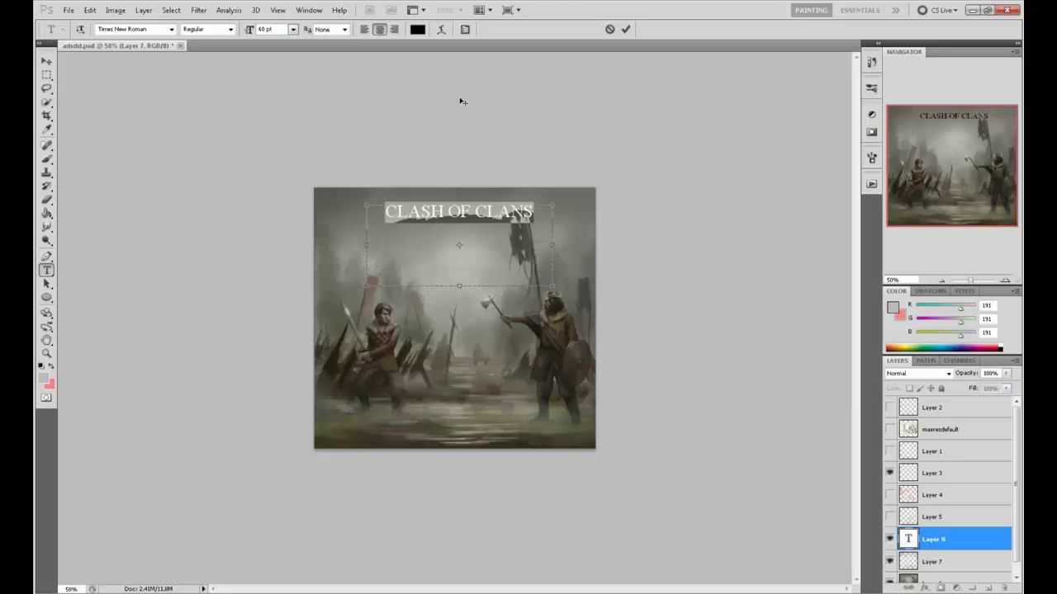
pyautogui.click(625, 29)
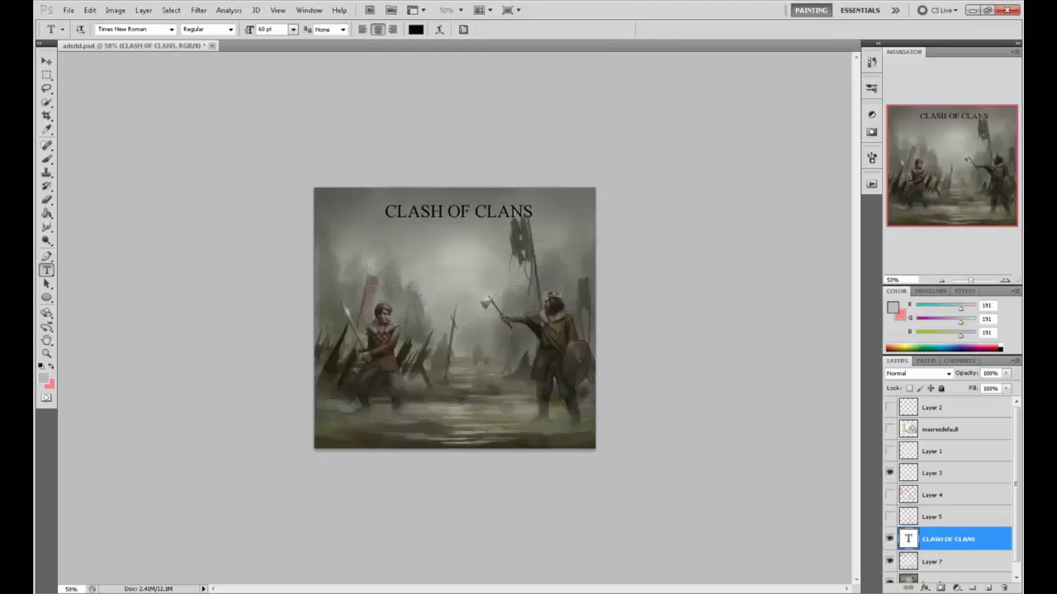
# Move the title lower in the sky, set its size to 72 pt and enlarge its text box
pyautogui.press('v')
pyautogui.moveTo(514, 217); pyautogui.dragTo(515, 261)
pyautogui.click(46, 272)
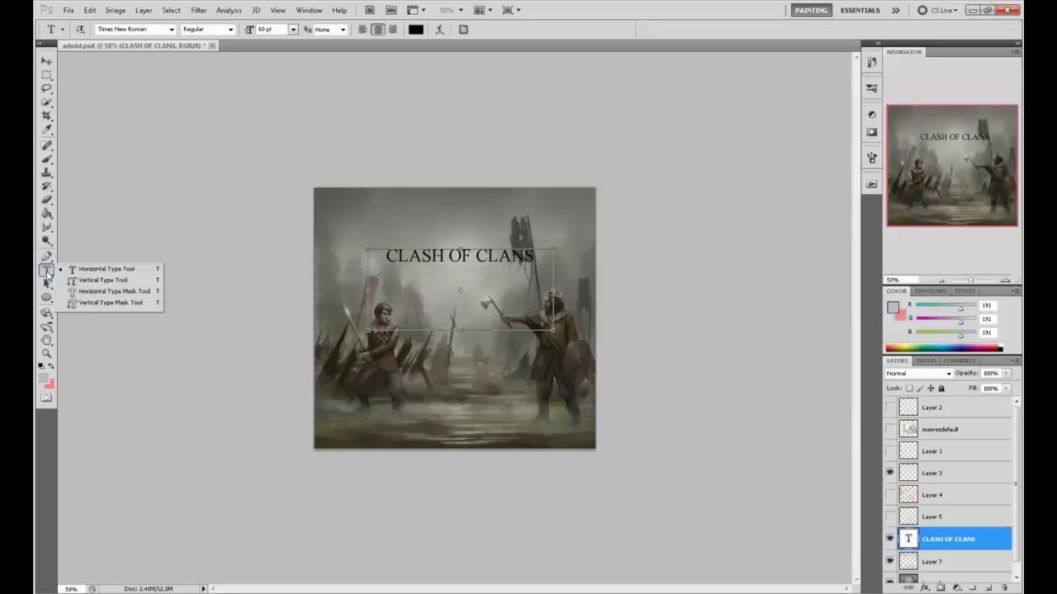
pyautogui.click(536, 262)
pyautogui.moveTo(536, 262); pyautogui.dragTo(334, 255)
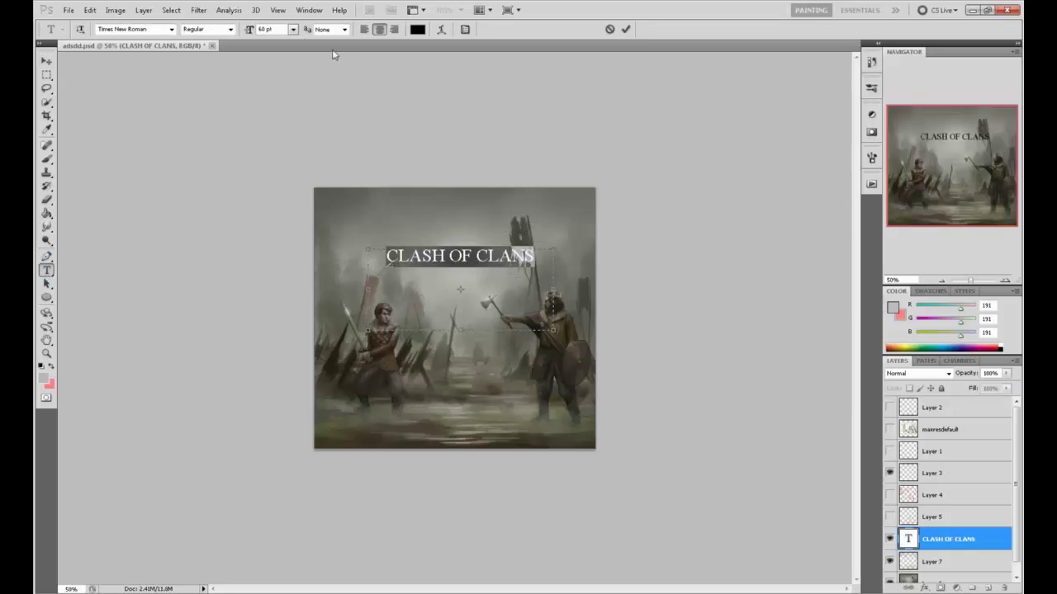
pyautogui.click(292, 29)
pyautogui.click(283, 232)
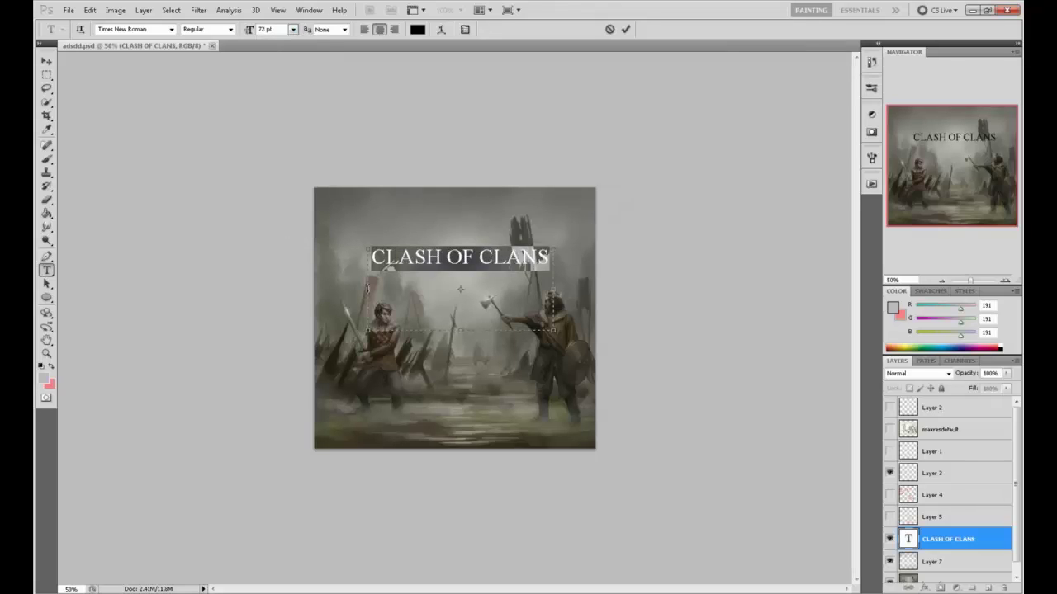
pyautogui.moveTo(553, 331); pyautogui.dragTo(601, 378)
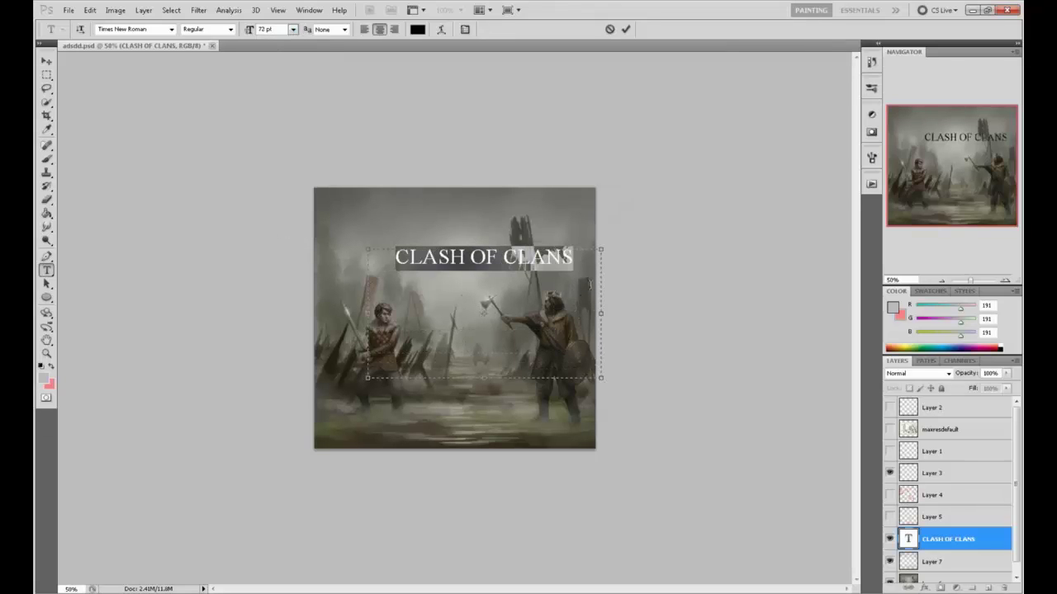
pyautogui.click(625, 29)
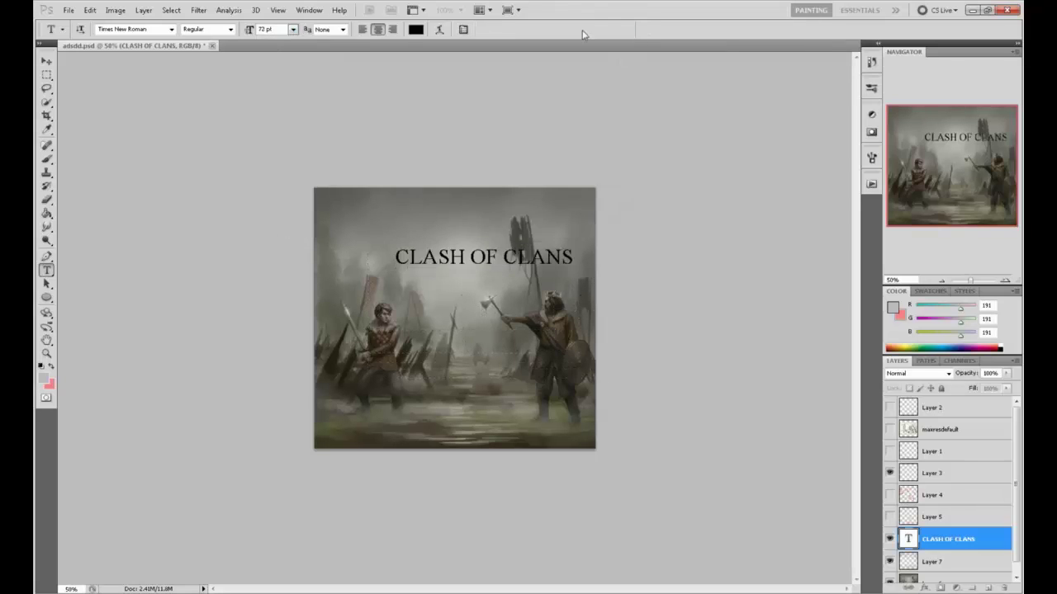
# Set the title size to 90 pt and centre it near the painting's upper edge
pyautogui.click(276, 29)
pyautogui.write('90')
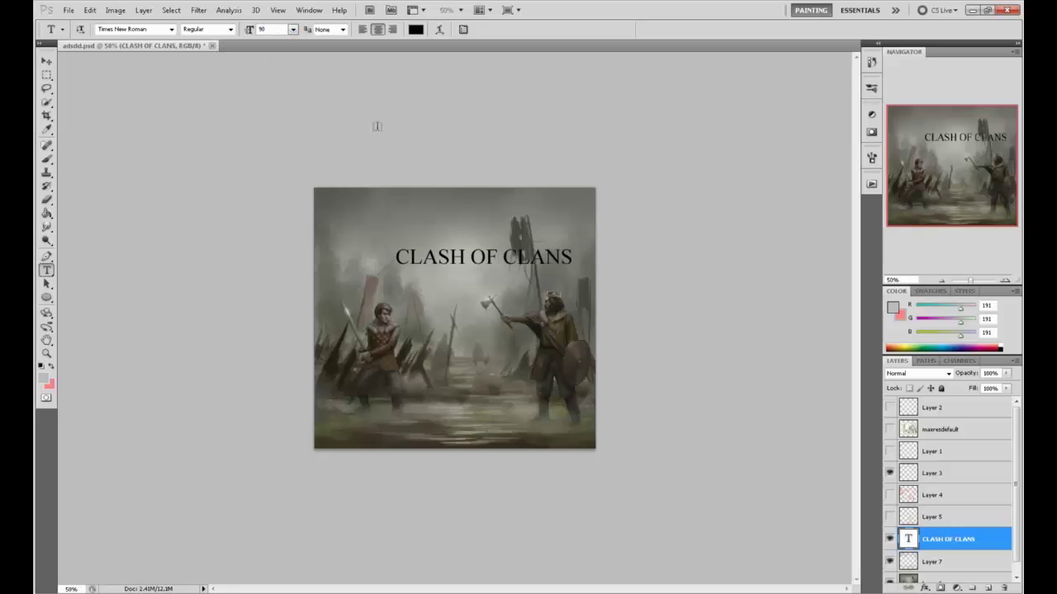
pyautogui.click(481, 265)
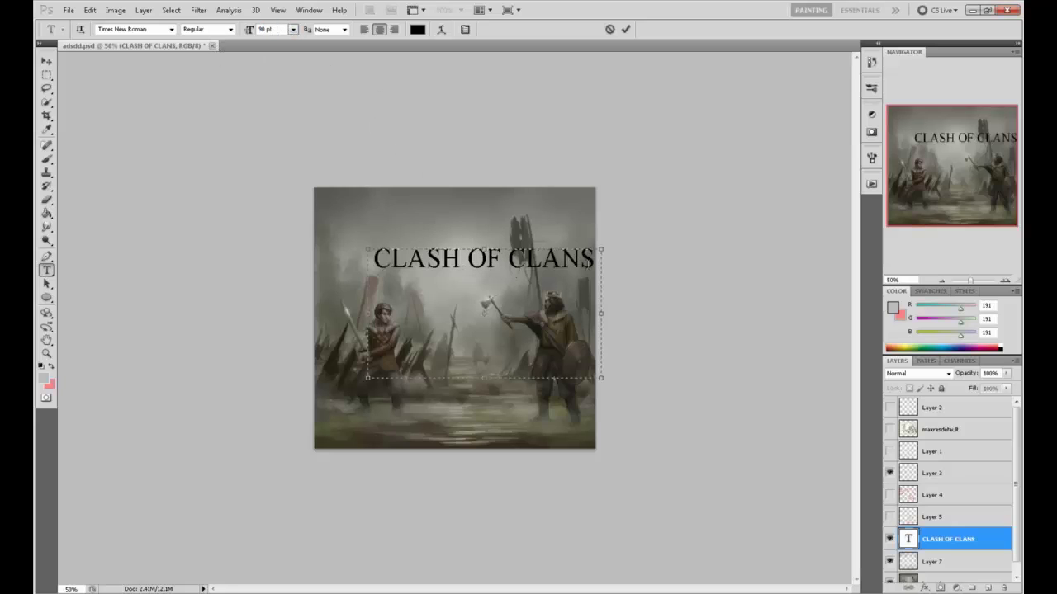
pyautogui.click(625, 29)
pyautogui.press('v')
pyautogui.moveTo(559, 273); pyautogui.dragTo(529, 231)
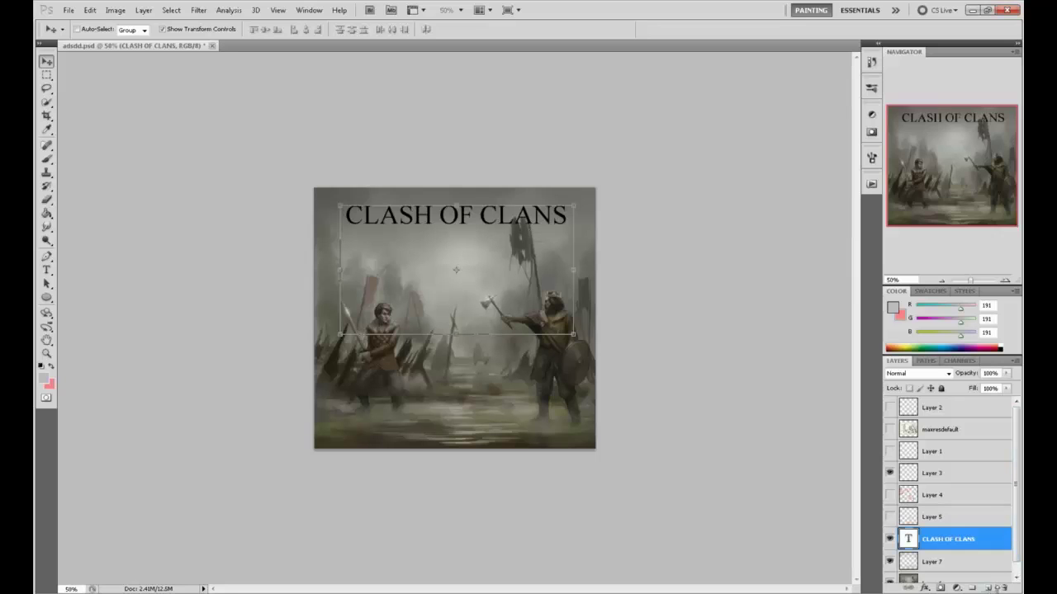
# Delete the CLASH OF CLANS text layer and save the file
pyautogui.click(1005, 588)
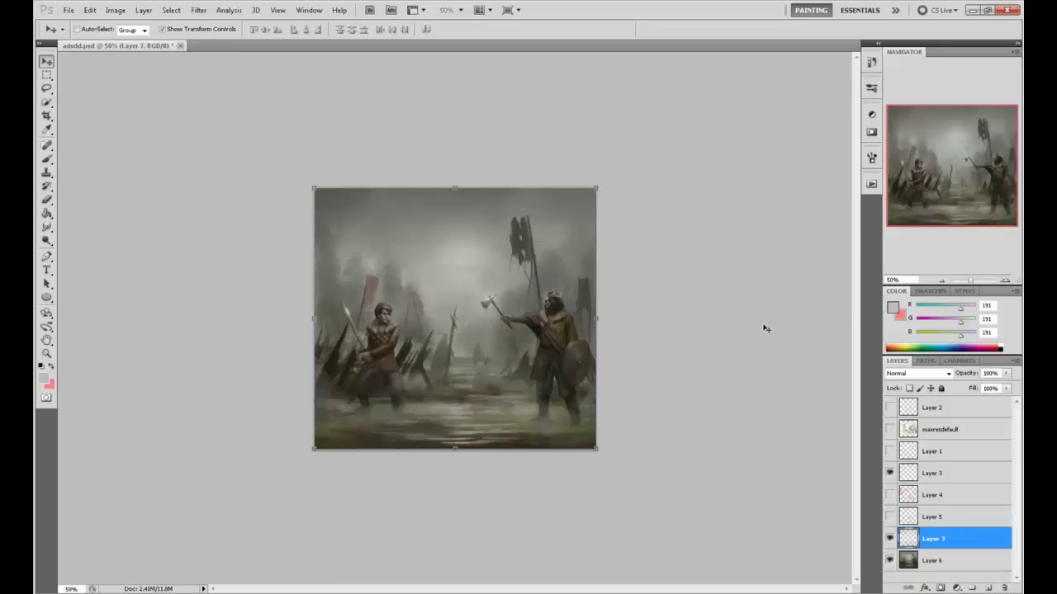
pyautogui.press('b')
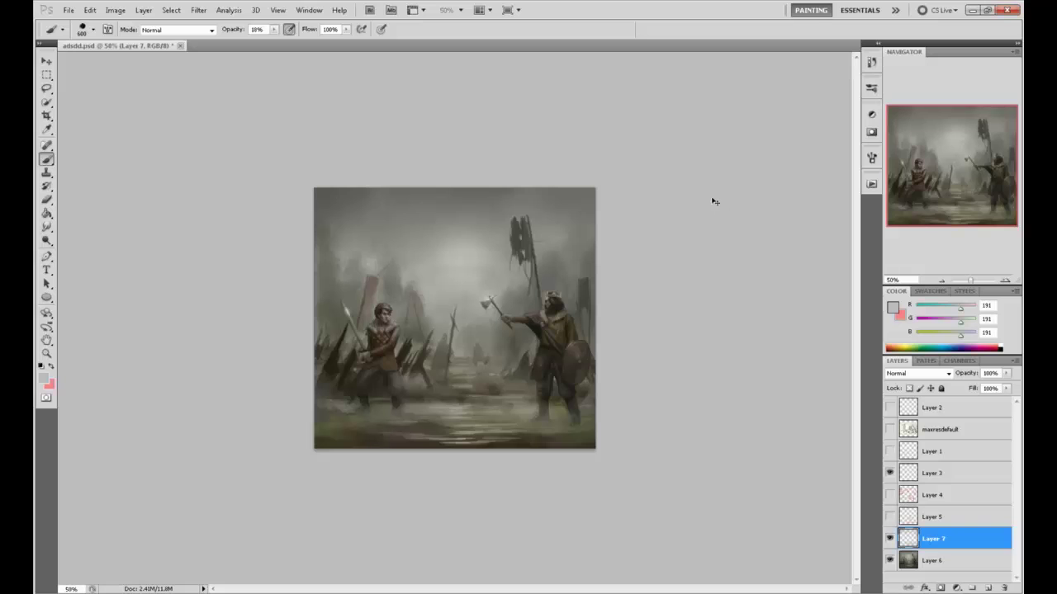
pyautogui.hotkey('ctrl', 's')
# Show the maxresdefault sketch reference layer and delete it
pyautogui.hotkey('ctrl', '+')
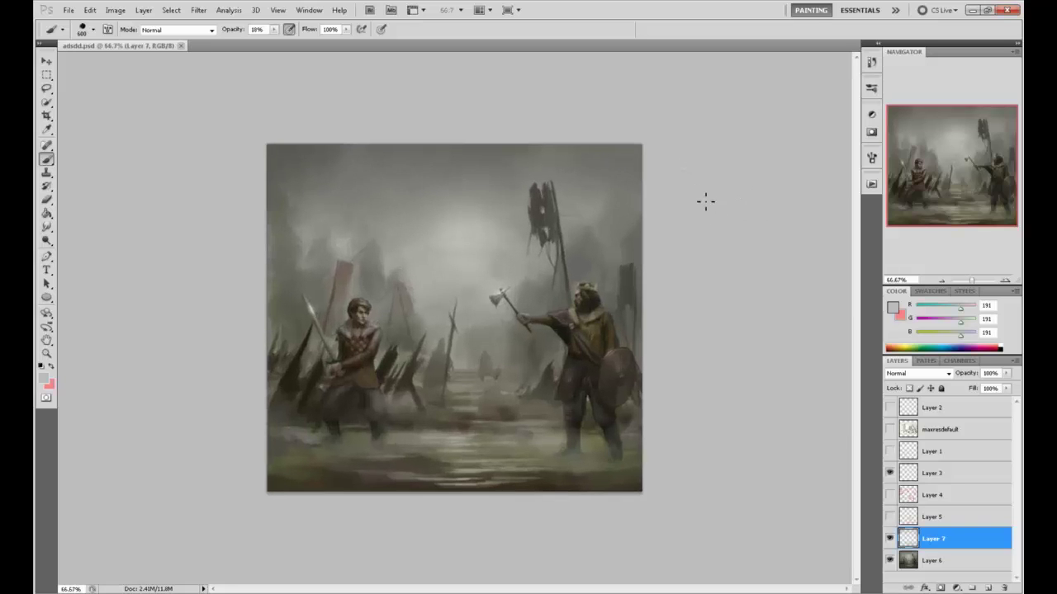
pyautogui.click(890, 428)
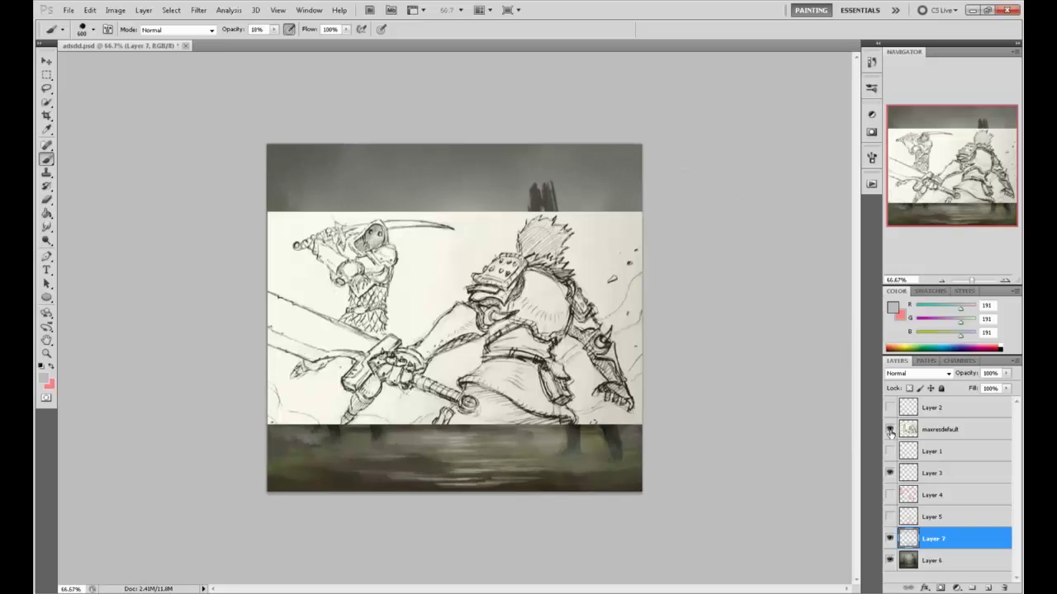
pyautogui.click(937, 434)
pyautogui.click(1003, 587)
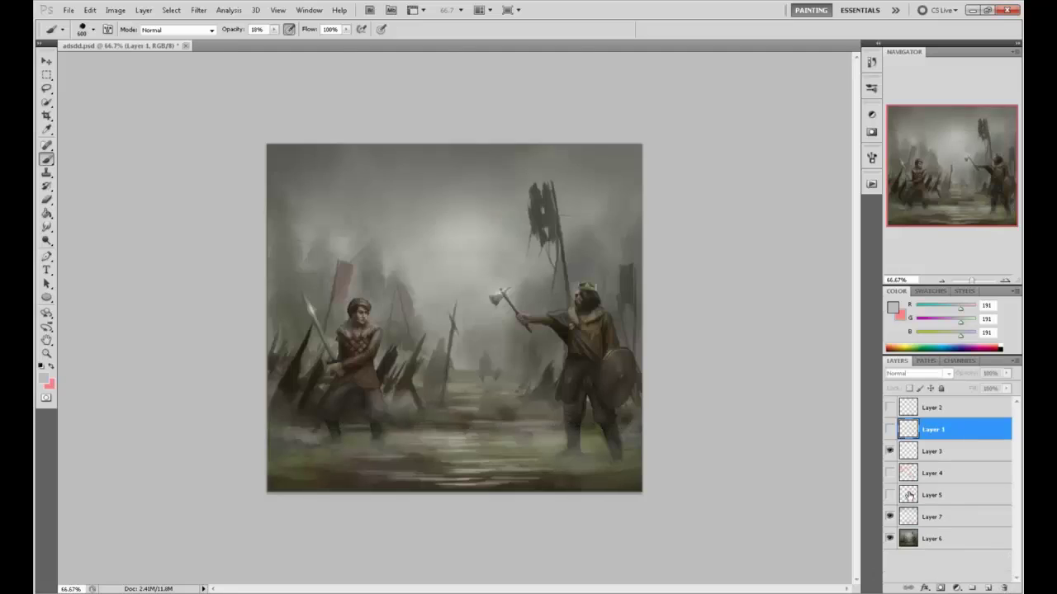
# Check the hidden Layer 1 and Layer 2 by toggling their visibility and delete both layers
pyautogui.click(890, 430)
pyautogui.click(890, 431)
pyautogui.click(890, 430)
pyautogui.click(890, 430)
pyautogui.click(890, 408)
pyautogui.click(890, 407)
pyautogui.keyDown('shift'); pyautogui.click(931, 408); pyautogui.keyUp('shift')
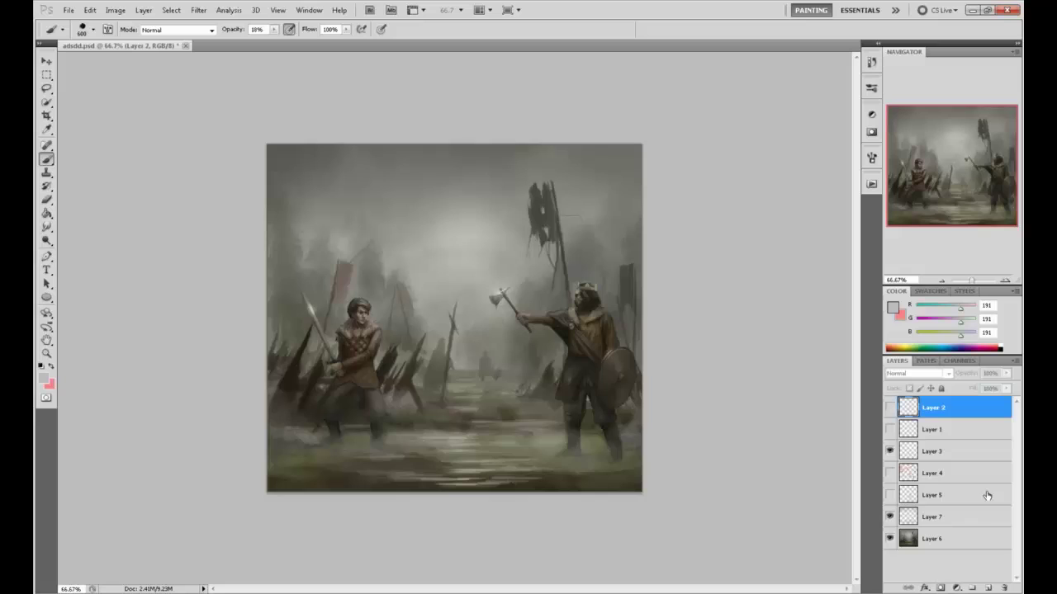
pyautogui.click(1004, 587)
# Delete Layer 3 and the red handwritten annotations on Layer 4
pyautogui.click(890, 408)
pyautogui.click(889, 408)
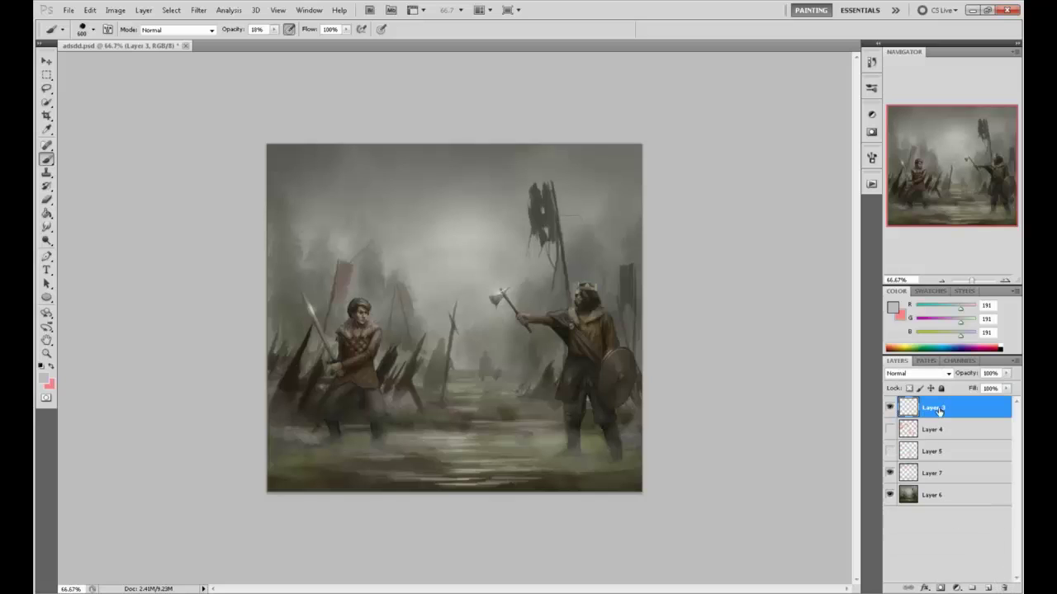
pyautogui.click(1004, 587)
pyautogui.click(890, 407)
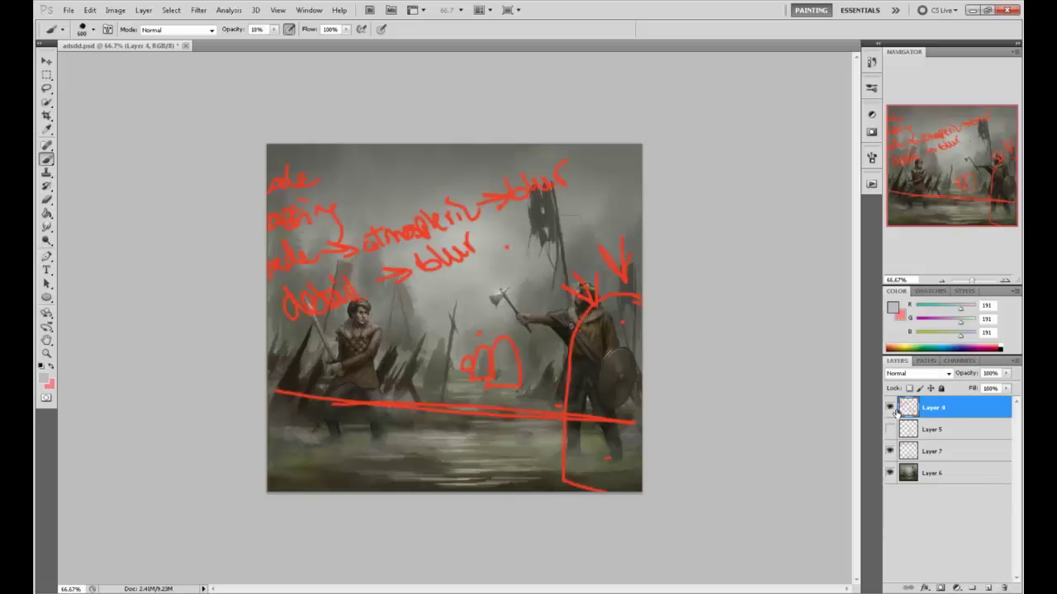
pyautogui.click(1004, 588)
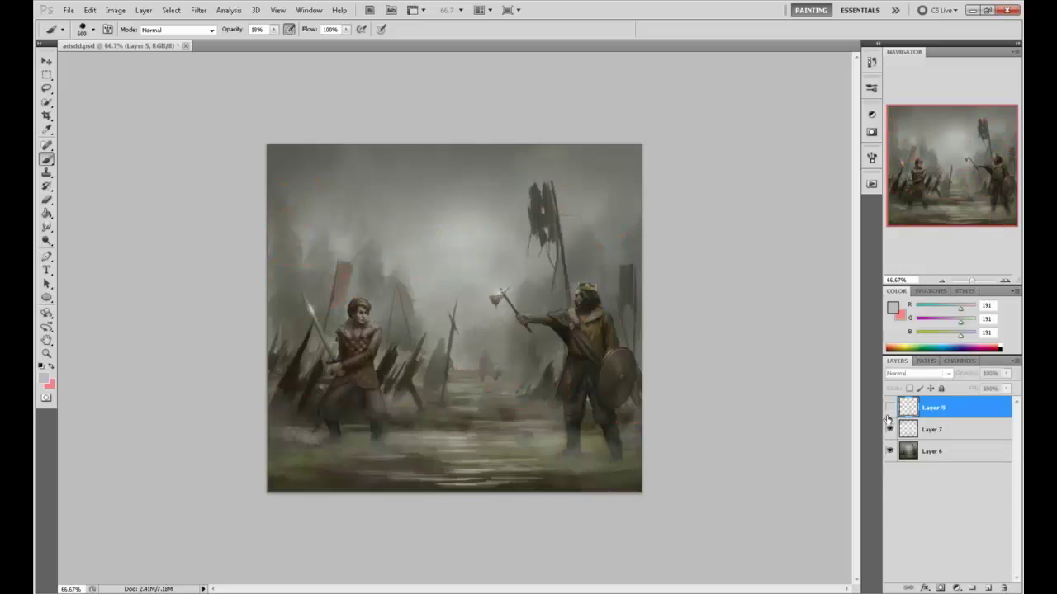
# Toggle Layer 5's visibility to check its contents and delete the layer
pyautogui.click(890, 408)
pyautogui.click(890, 408)
pyautogui.click(890, 408)
pyautogui.click(889, 408)
pyautogui.click(890, 408)
pyautogui.click(1004, 588)
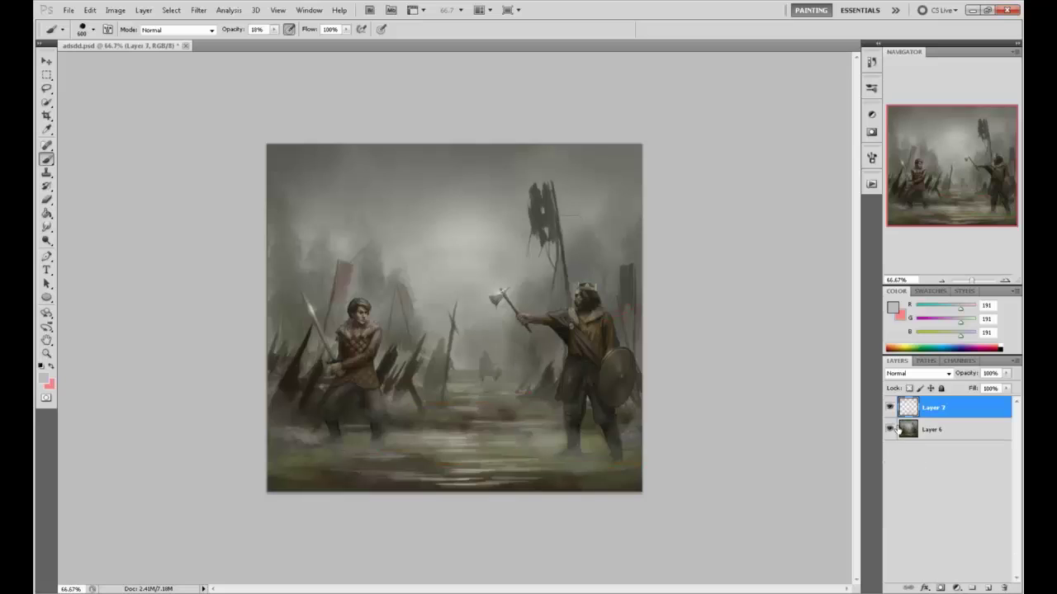
# Compare the painting with and without the ground mist by repeatedly toggling Layer 7's visibility, leaving it shown
pyautogui.click(889, 408)
pyautogui.click(889, 408)
pyautogui.click(889, 408)
pyautogui.click(889, 408)
pyautogui.click(889, 408)
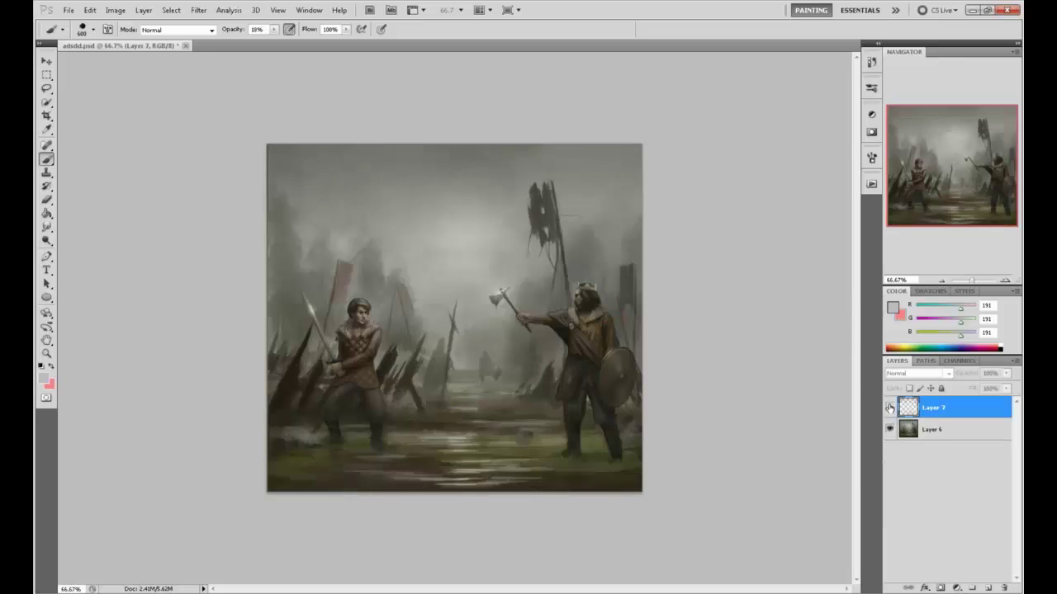
pyautogui.click(889, 407)
pyautogui.click(889, 408)
pyautogui.click(889, 408)
pyautogui.click(889, 407)
pyautogui.click(889, 408)
pyautogui.click(889, 408)
pyautogui.click(889, 408)
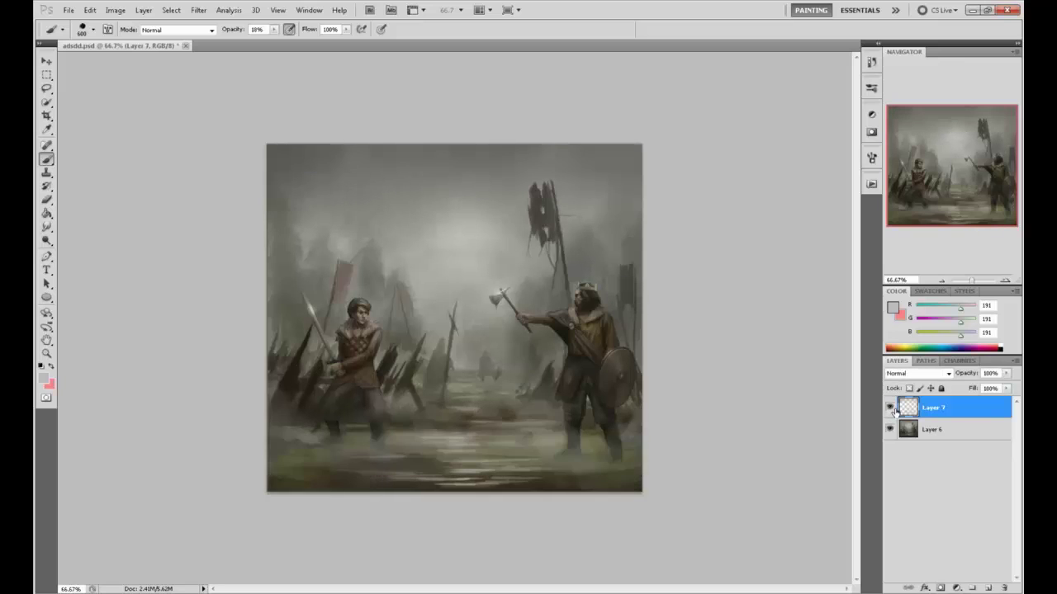
pyautogui.click(889, 408)
pyautogui.click(889, 407)
pyautogui.click(889, 408)
pyautogui.click(889, 408)
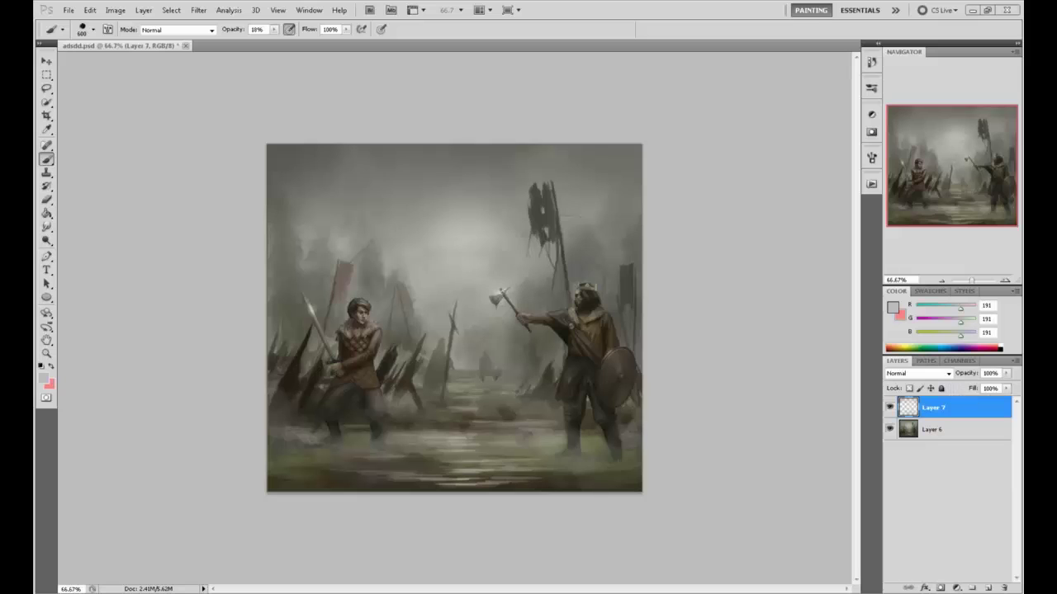
pyautogui.click(889, 408)
pyautogui.click(889, 407)
pyautogui.click(889, 407)
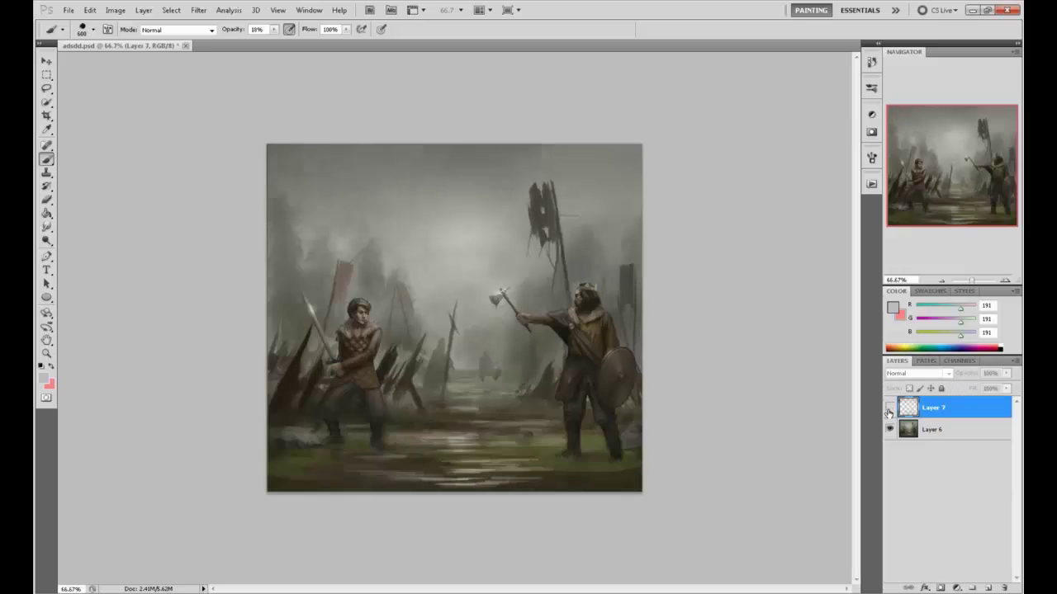
pyautogui.click(889, 408)
pyautogui.click(889, 408)
pyautogui.click(889, 408)
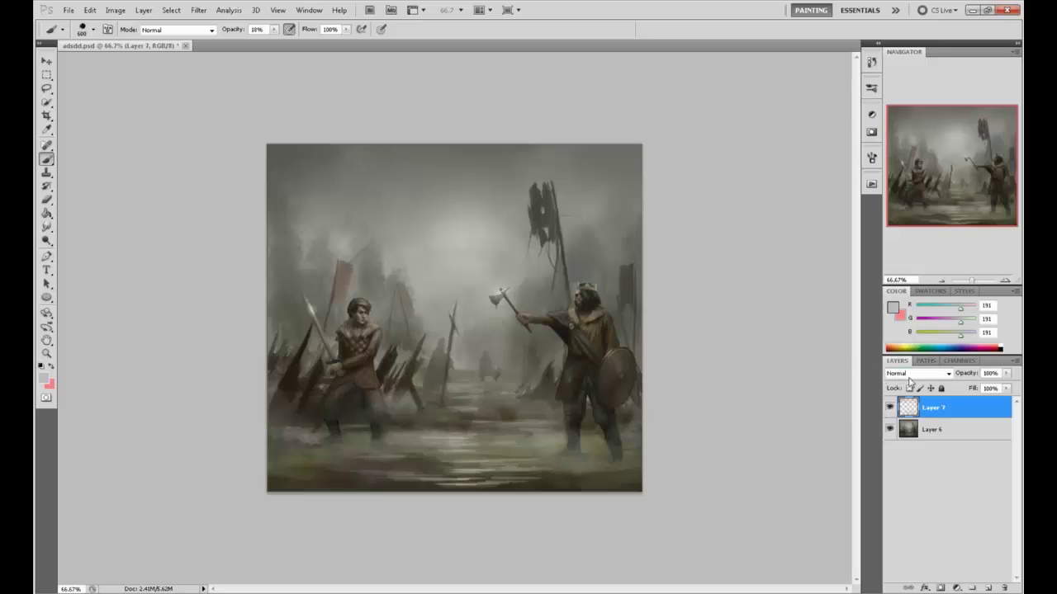
# Merge the mist on Layer 7 down into Layer 6 and flatten the image to a single background
pyautogui.rightClick(956, 408)
pyautogui.click(964, 371)
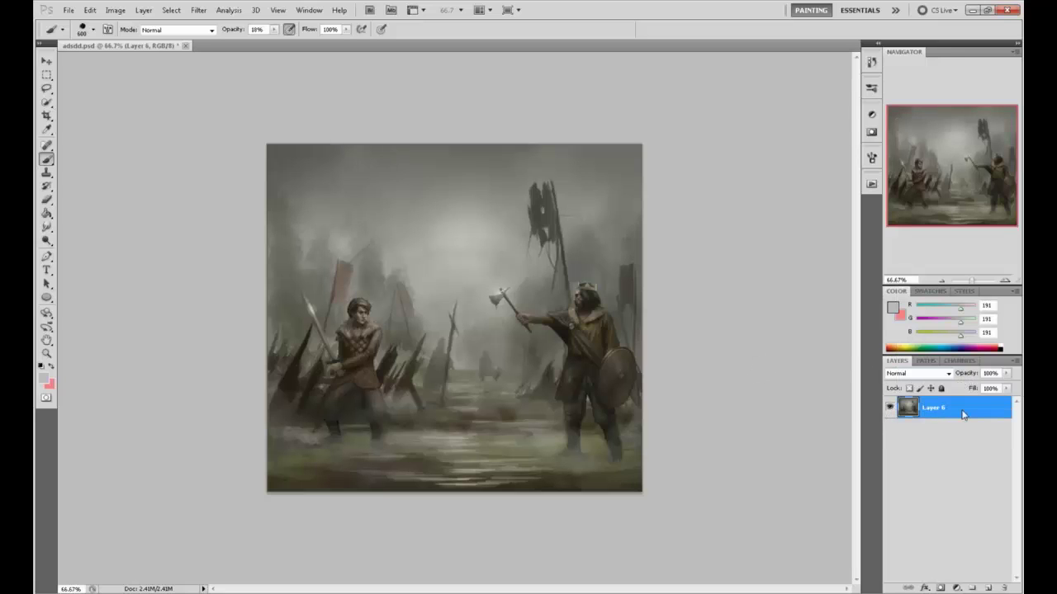
pyautogui.rightClick(962, 411)
pyautogui.click(952, 398)
# Copy the entire flattened painting and revert the document to its originally opened adsdd.psd state
pyautogui.hotkey('ctrl', 'a')
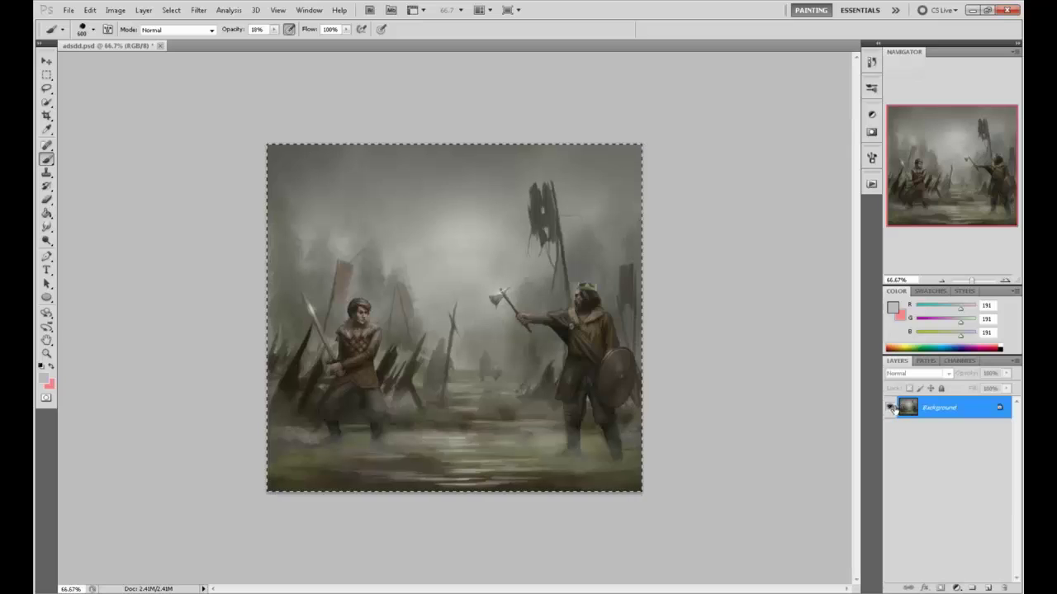
pyautogui.click(871, 61)
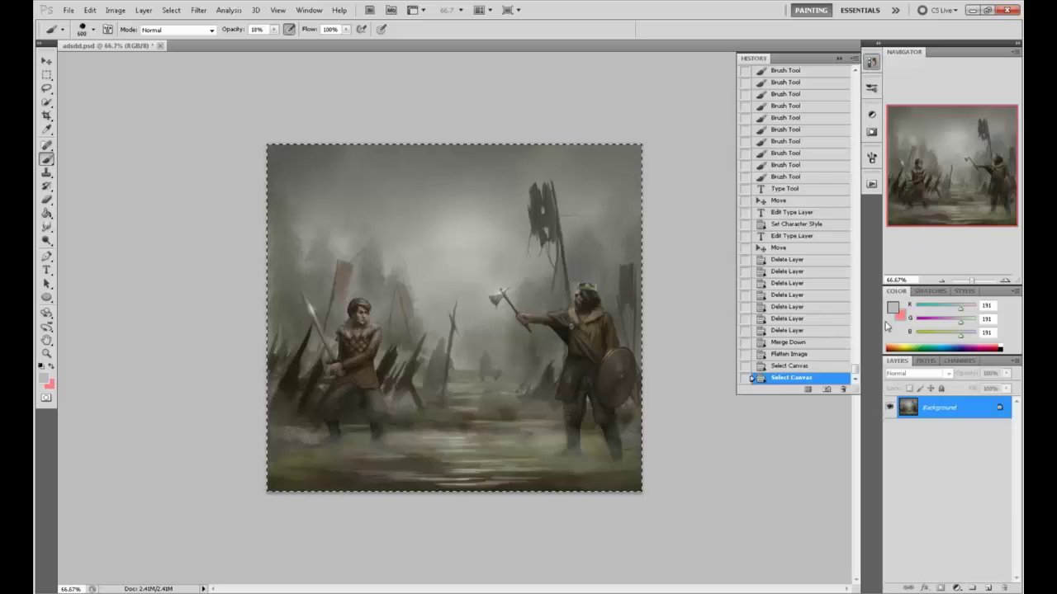
pyautogui.moveTo(856, 374); pyautogui.dragTo(856, 74)
pyautogui.click(801, 72)
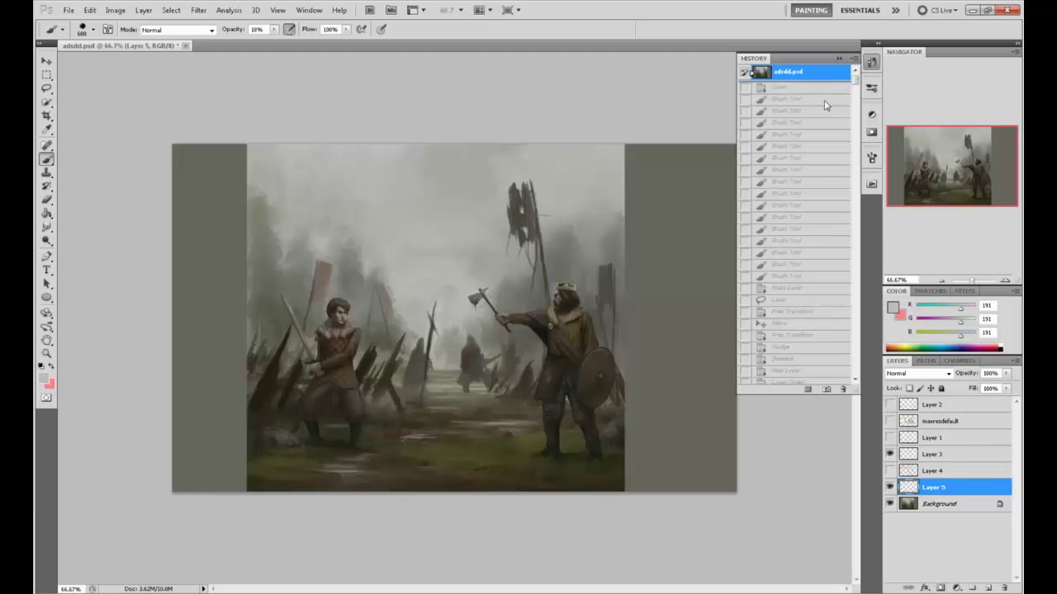
# Paste the copied painting in place on Layer 5 and align it over the original artwork
pyautogui.hotkey('ctrl', 'shift', 'v')
pyautogui.press('v')
pyautogui.moveTo(612, 270)
pyautogui.mouseDown()
pyautogui.moveTo(577, 276)
pyautogui.moveTo(589, 281)
pyautogui.mouseUp()
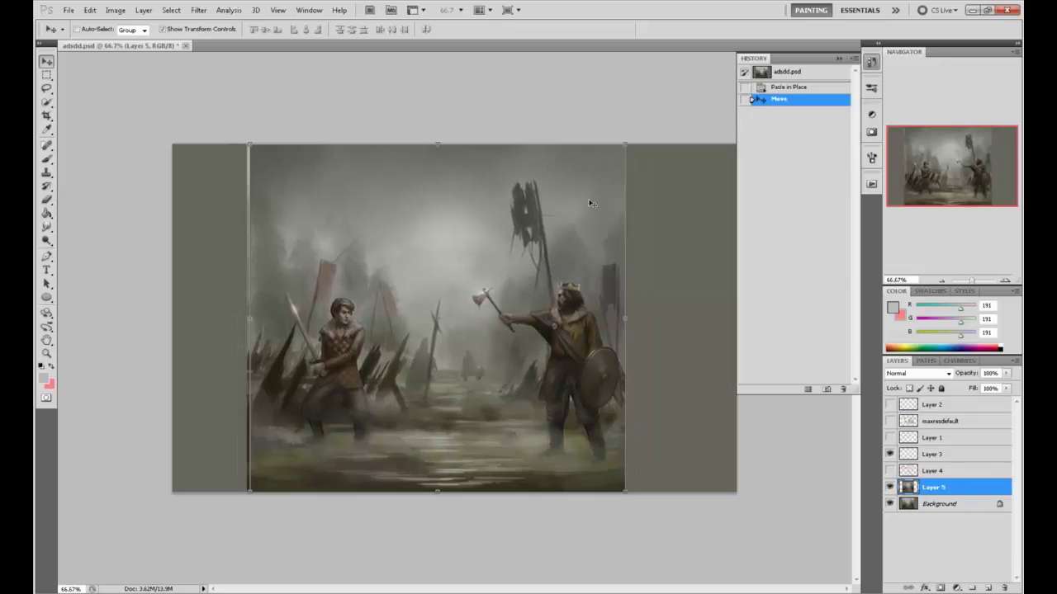
pyautogui.click(838, 59)
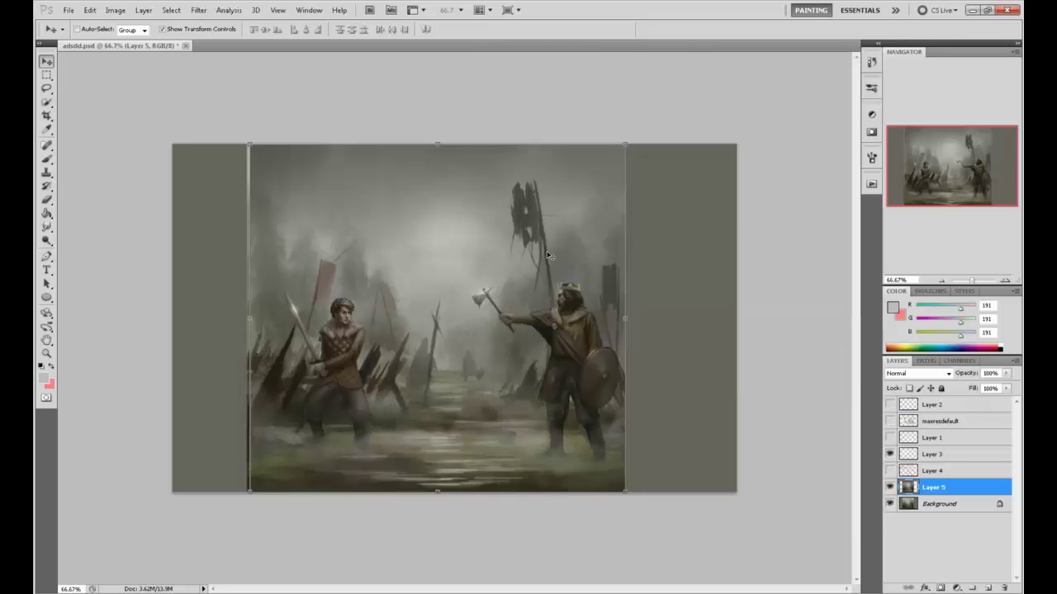
# Crop the canvas to the edges of the pasted painting, removing the plain side borders
pyautogui.press('c')
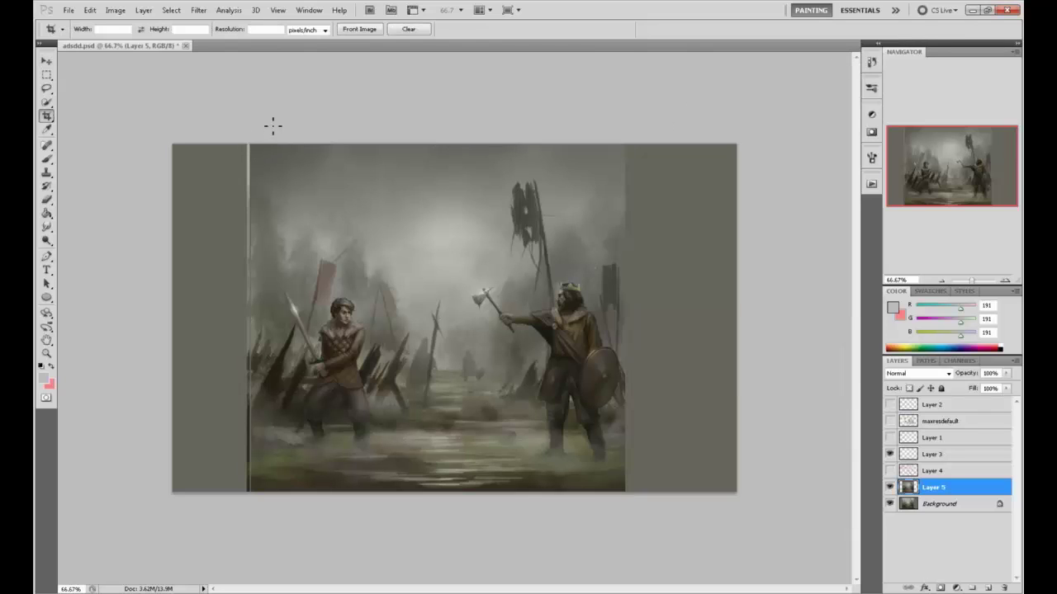
pyautogui.press('g')
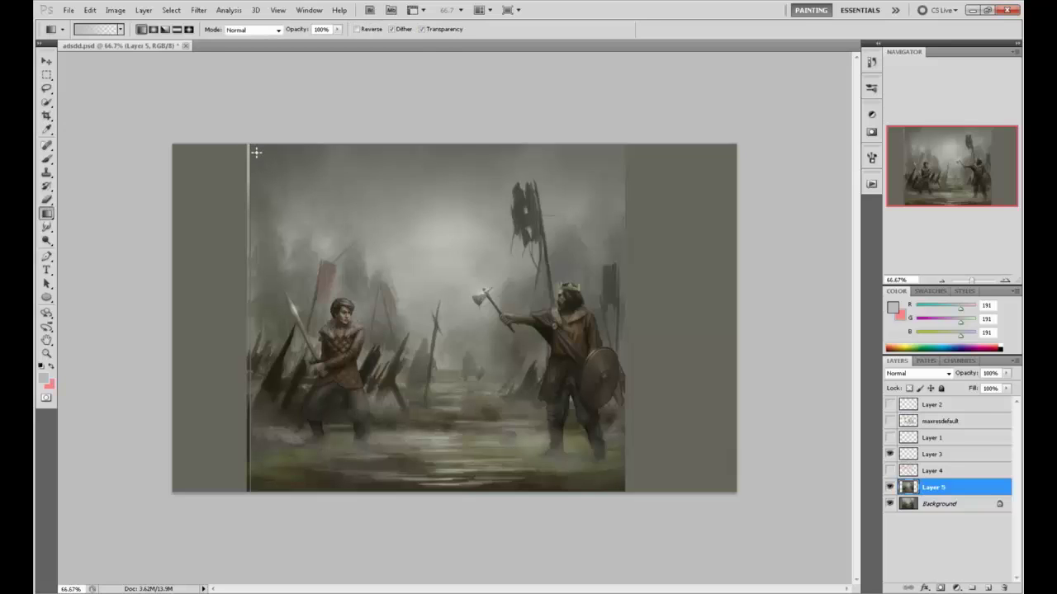
pyautogui.press('c')
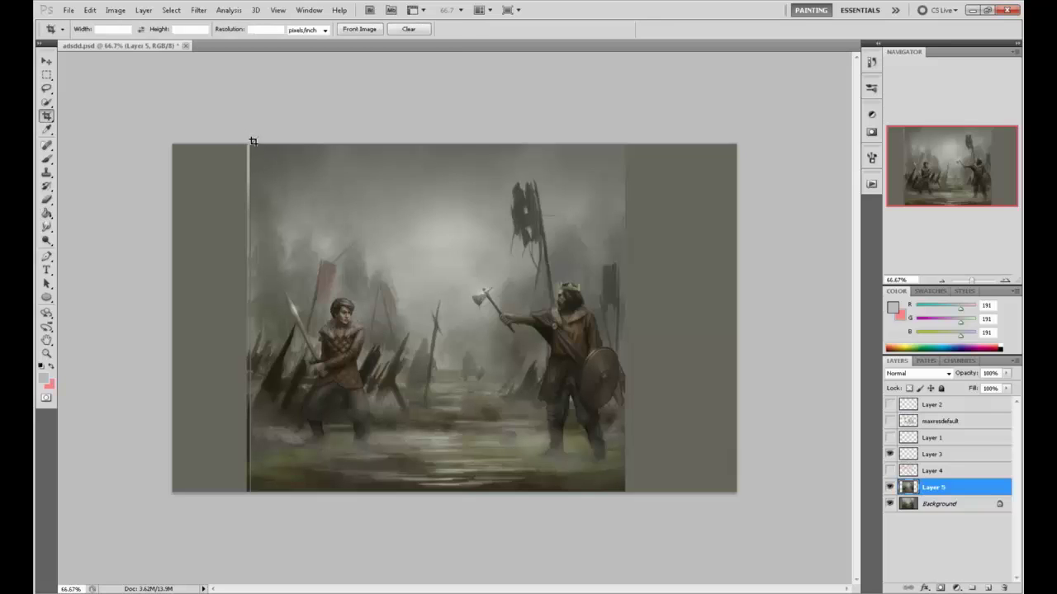
pyautogui.moveTo(250, 144)
pyautogui.mouseDown()
pyautogui.moveTo(517, 399)
pyautogui.moveTo(620, 526)
pyautogui.moveTo(586, 505)
pyautogui.mouseUp()
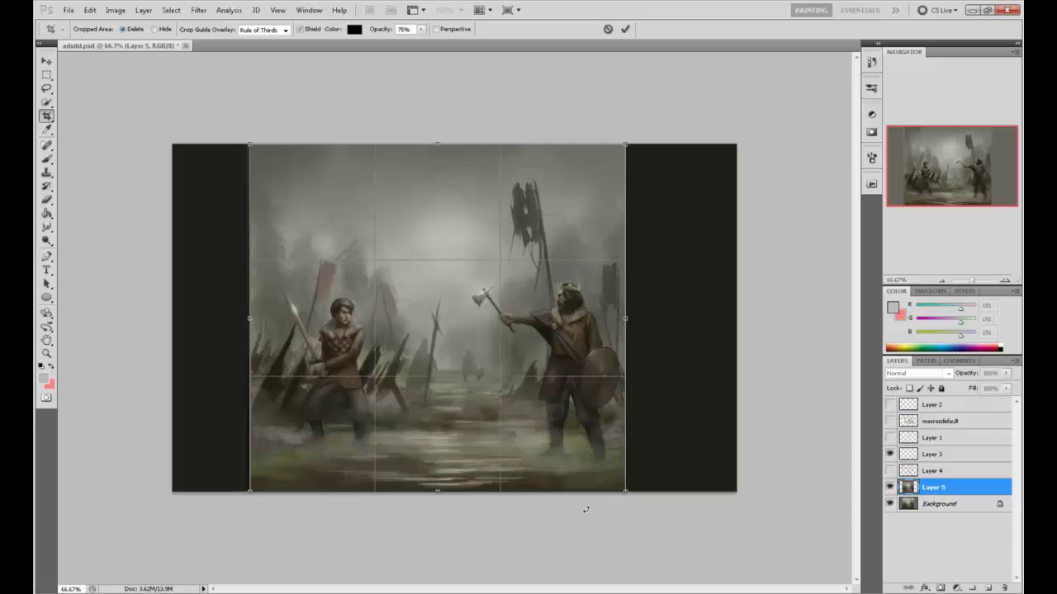
pyautogui.press('Return')
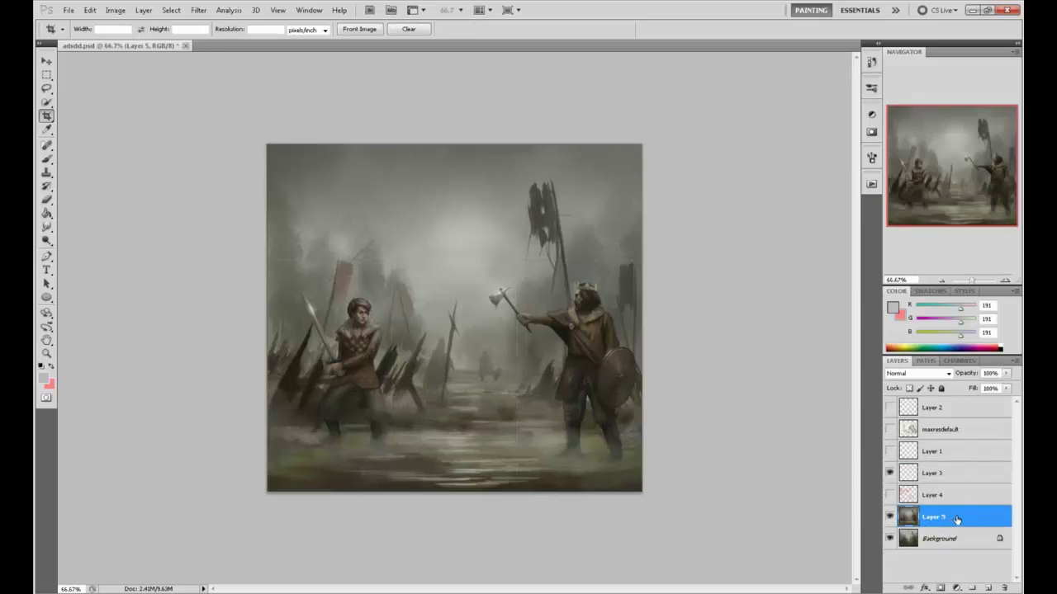
# Merge the visible layers into the background and flatten the image, discarding the hidden layers
pyautogui.rightClick(958, 518)
pyautogui.click(958, 500)
pyautogui.rightClick(954, 501)
pyautogui.click(951, 492)
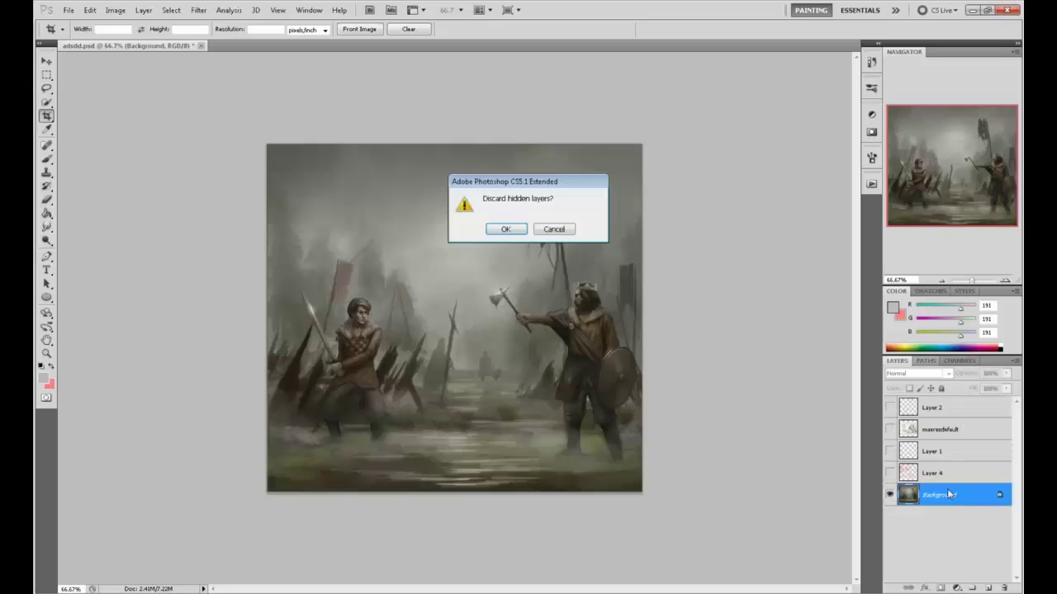
pyautogui.click(520, 231)
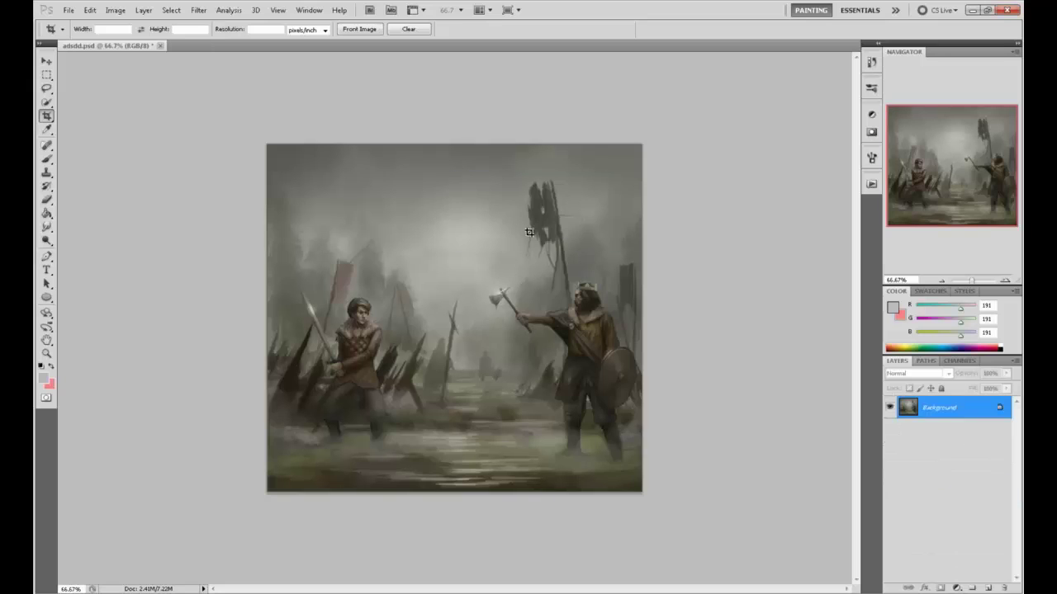
# Uncover the desktop, close the browser window and move the duplicate image marked (1) to the Recycle Bin
pyautogui.moveTo(627, 7); pyautogui.dragTo(613, 34)
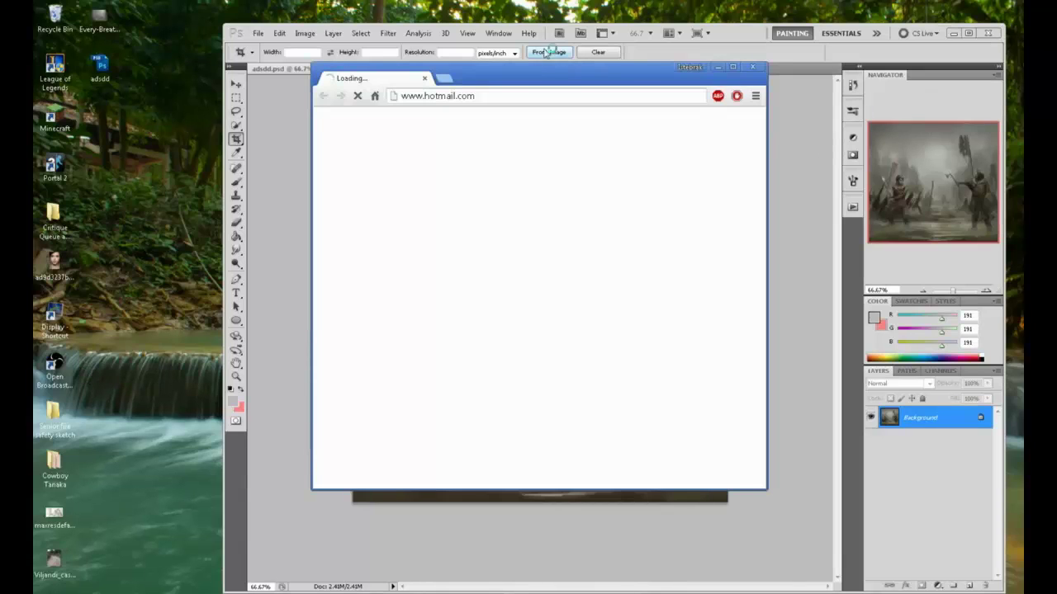
pyautogui.hotkey('alt', 'F4')
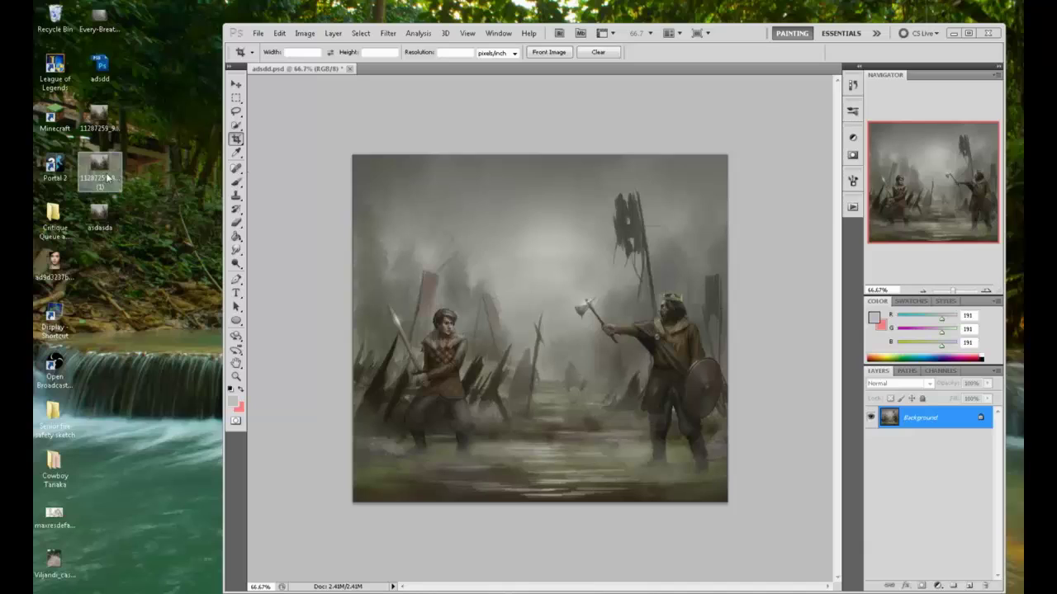
pyautogui.moveTo(106, 174); pyautogui.dragTo(55, 20)
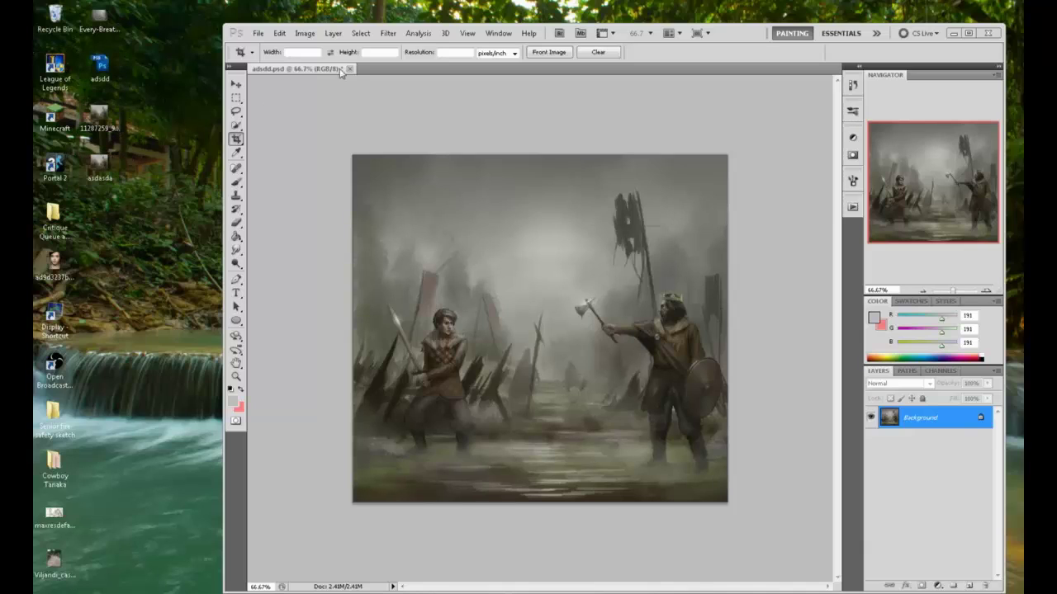
# Save the flattened painting as a new PSD named sdasdasd and close the document
pyautogui.click(258, 33)
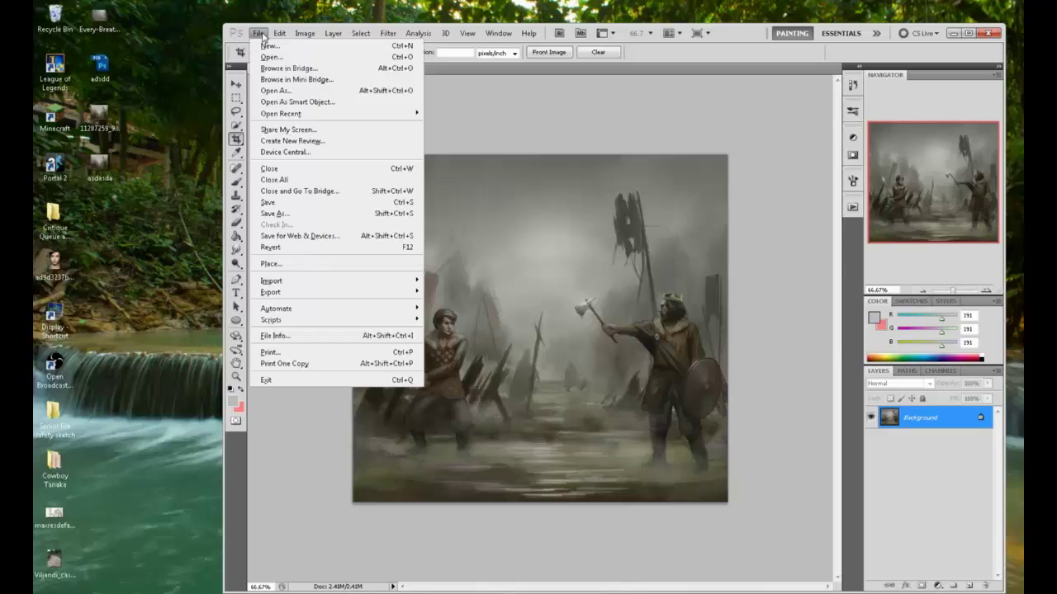
pyautogui.click(305, 215)
pyautogui.write('sdasdasd')
pyautogui.click(764, 305)
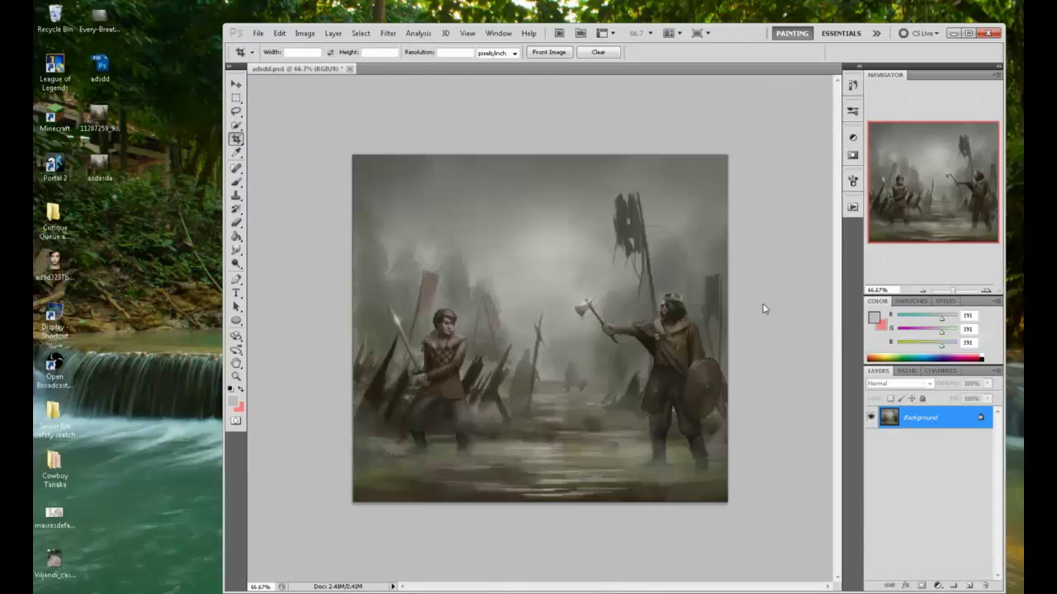
pyautogui.click(354, 69)
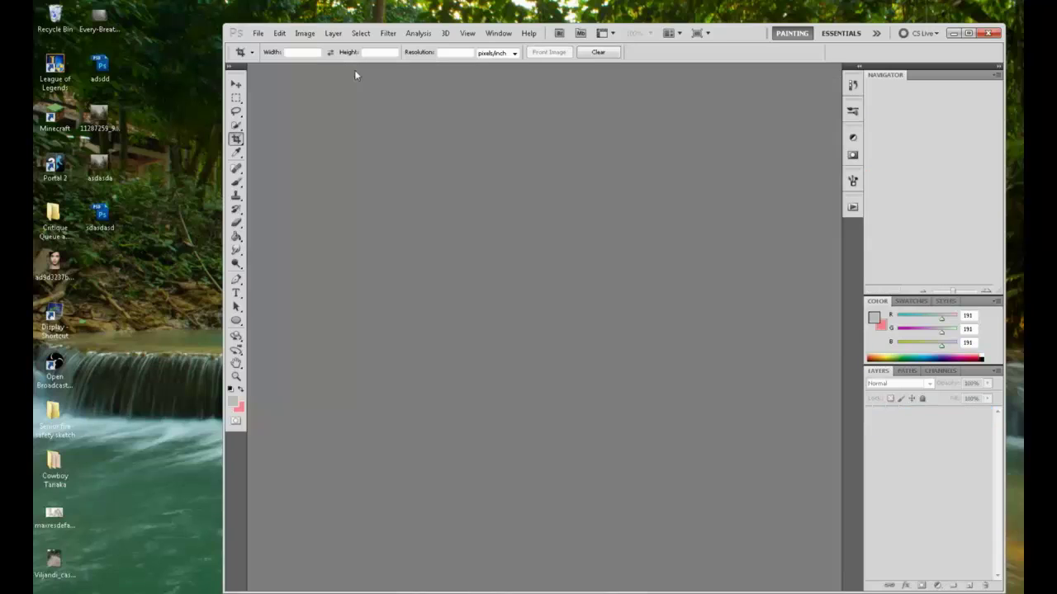
# Open asdasda.jpg and sdasdasd.psd from the desktop and paste the whole repainted image as a layer over the original JPG
pyautogui.doubleClick(99, 165)
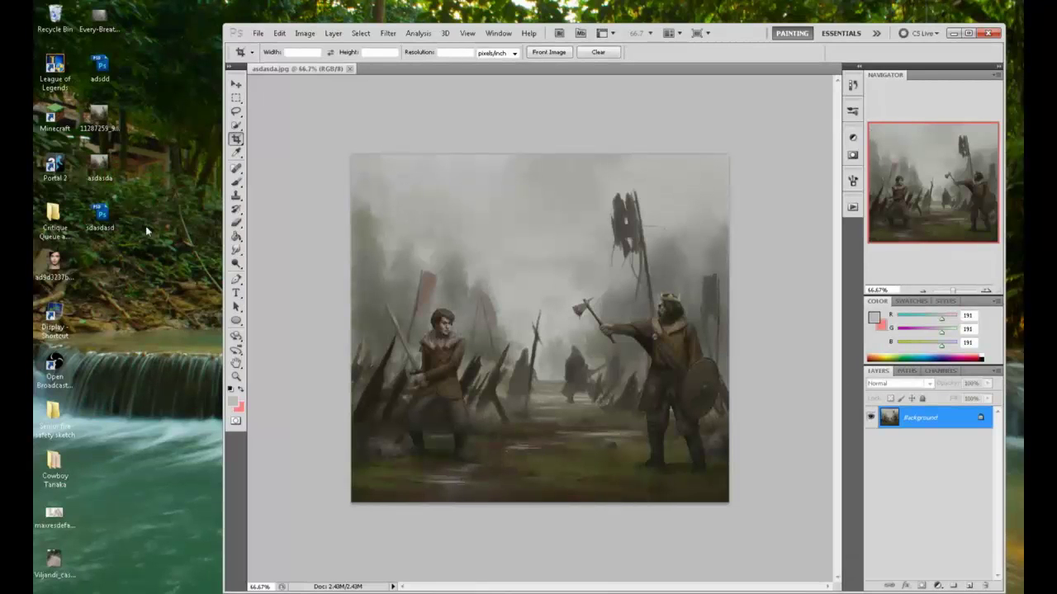
pyautogui.click(101, 216)
pyautogui.doubleClick(101, 217)
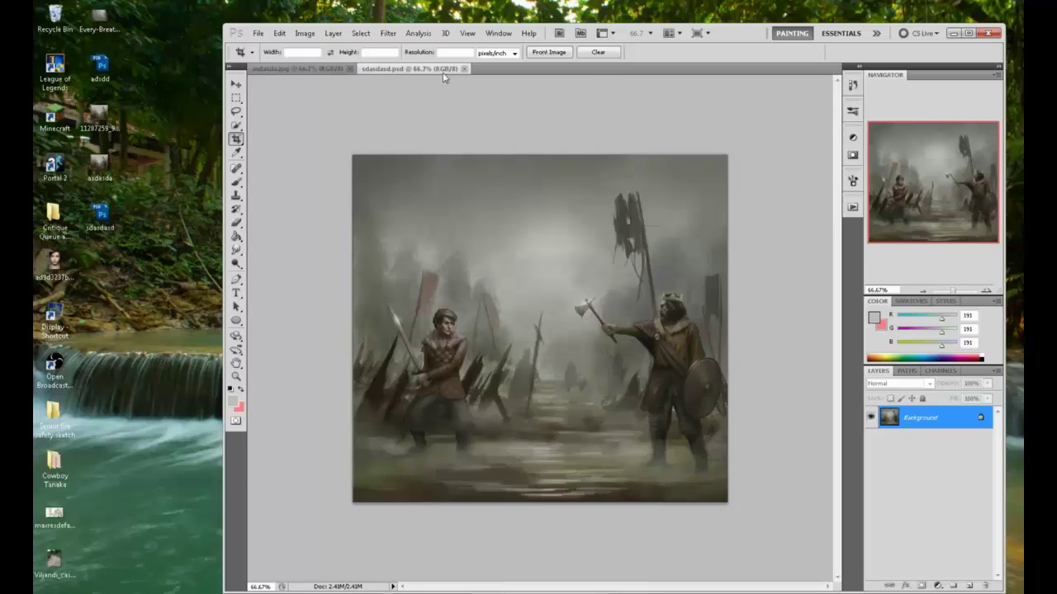
pyautogui.hotkey('ctrl', 'a')
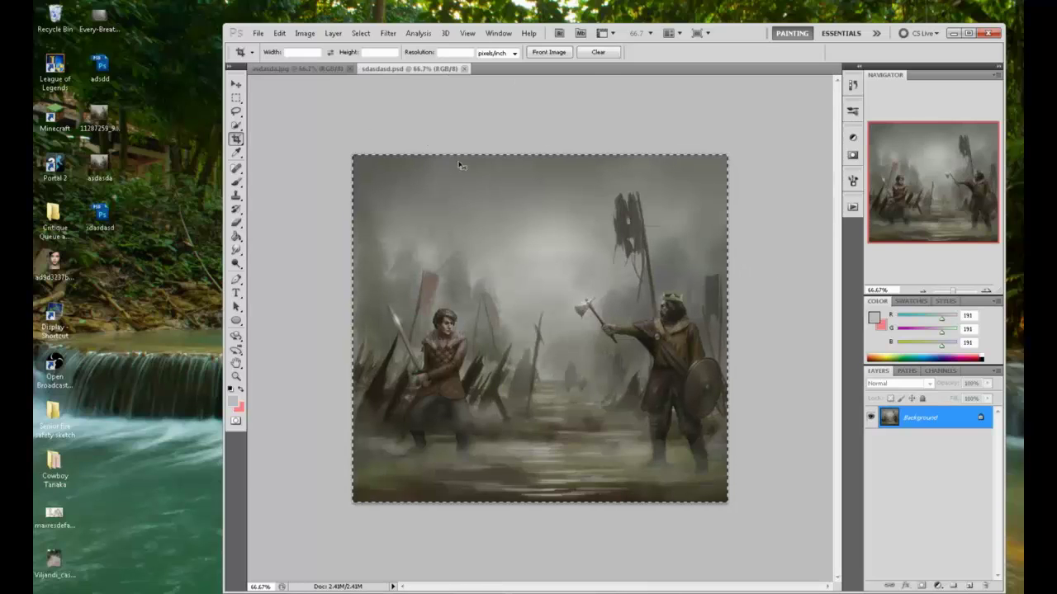
pyautogui.click(280, 68)
pyautogui.hotkey('ctrl', 'v')
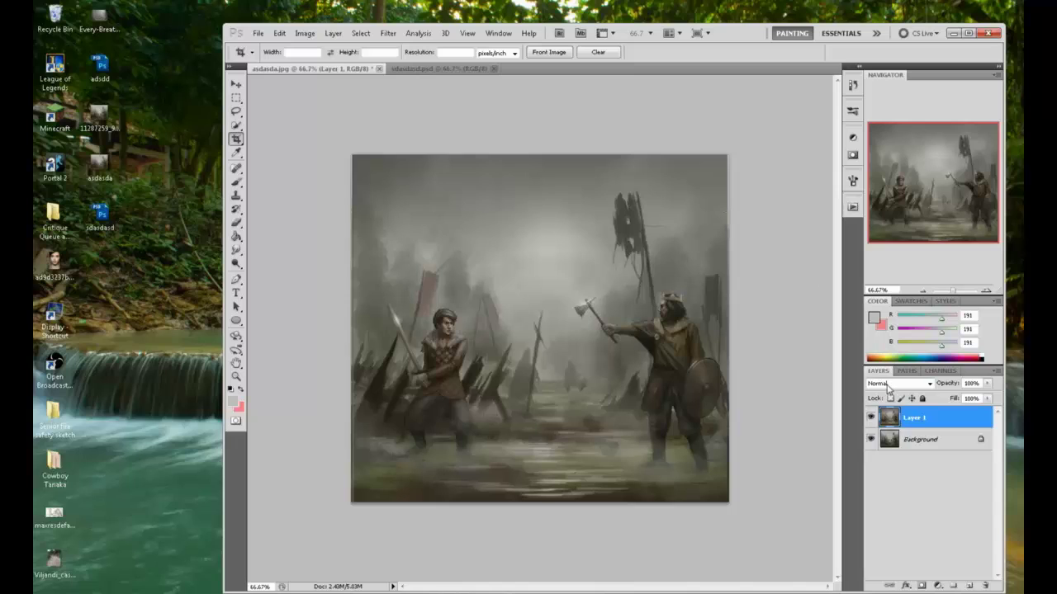
# Close sdasdasd.psd and compare the repainted Layer 1 with the original background by toggling its visibility
pyautogui.doubleClick(748, 31)
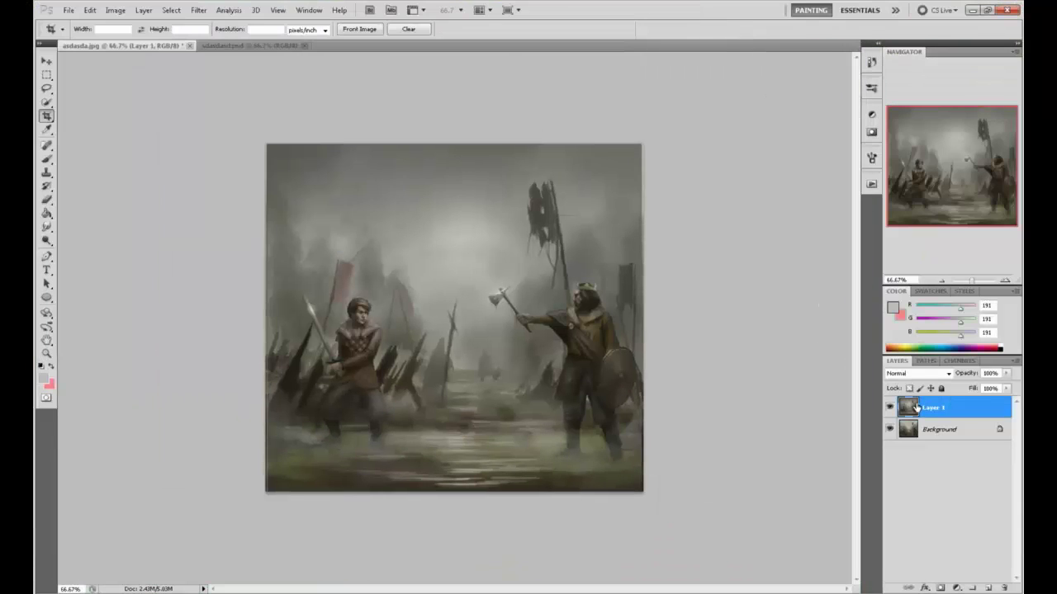
pyautogui.click(889, 407)
pyautogui.click(304, 45)
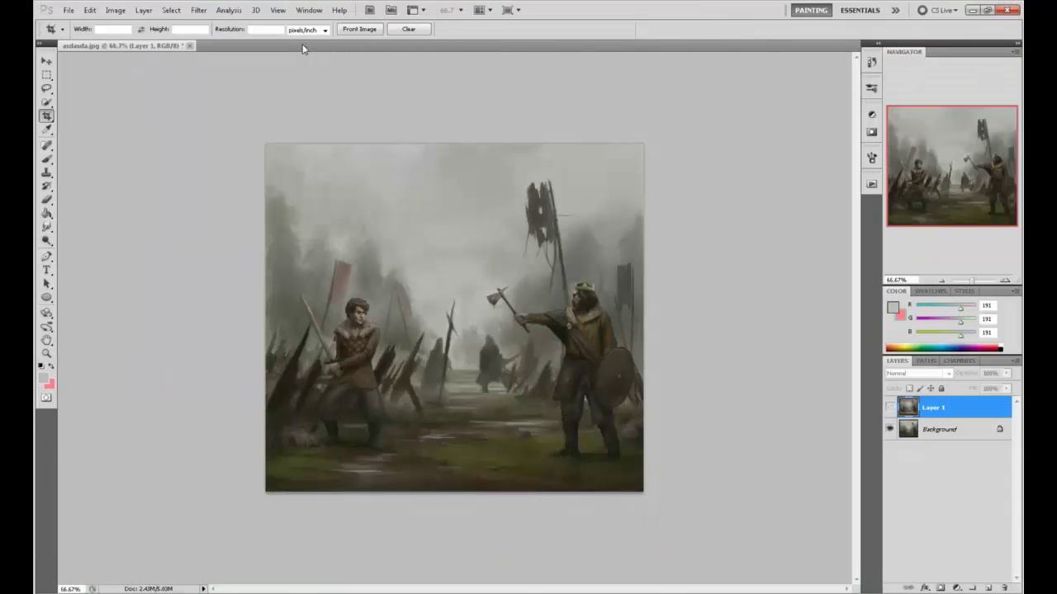
pyautogui.click(889, 407)
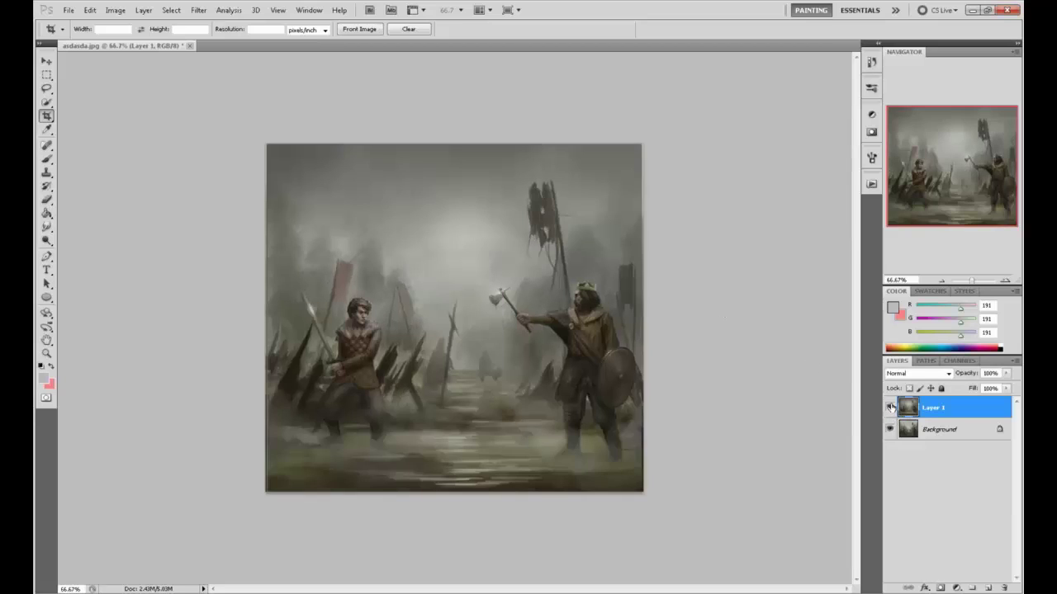
pyautogui.click(889, 407)
pyautogui.click(889, 407)
# Try brightening the water between the warriors with an enlarged Dodge tool brush at 19% midtone exposure, and undo the stroke
pyautogui.click(47, 240)
pyautogui.click(717, 427)
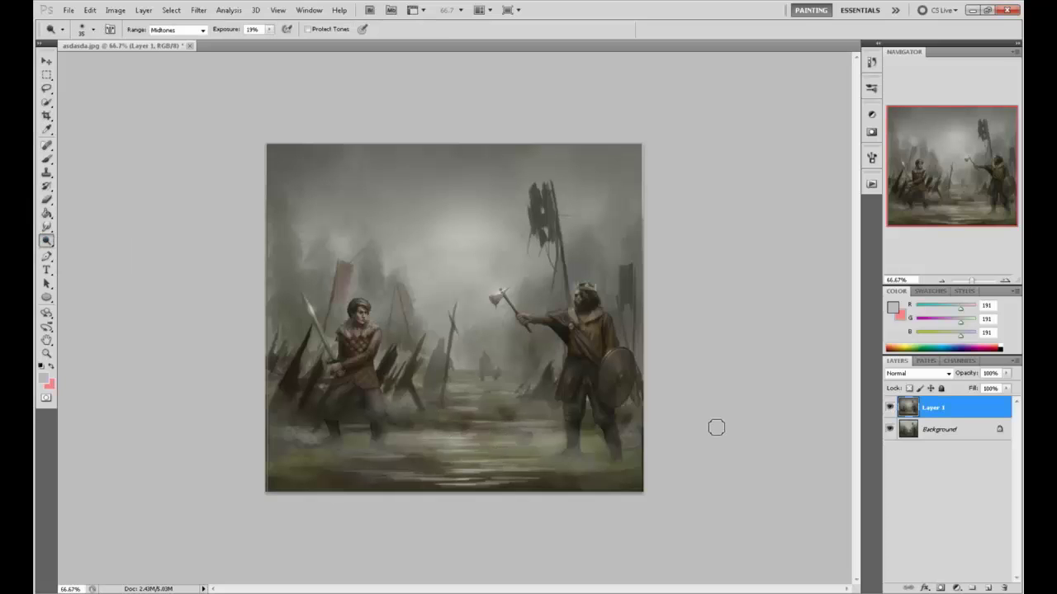
pyautogui.press(']')
pyautogui.press(']')
pyautogui.press(']')
pyautogui.press(']')
pyautogui.press(']')
pyautogui.press(']')
pyautogui.press(']')
pyautogui.press(']')
pyautogui.press(']')
pyautogui.press(']')
pyautogui.press(']')
pyautogui.press(']')
pyautogui.press(']')
pyautogui.press(']')
pyautogui.press(']')
pyautogui.press(']')
pyautogui.moveTo(467, 462); pyautogui.dragTo(427, 367)
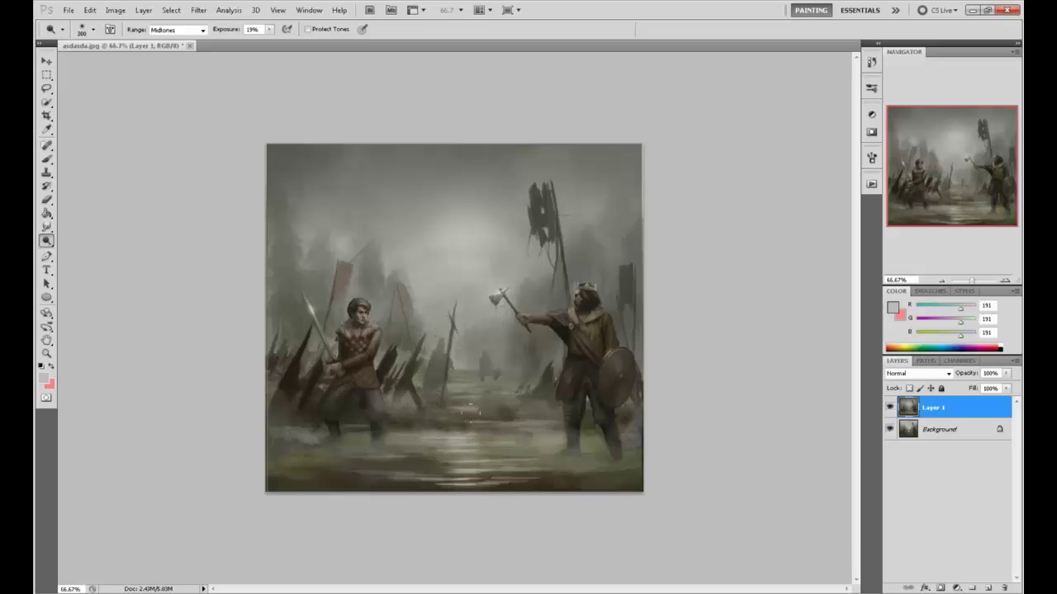
pyautogui.hotkey('ctrl', 'z')
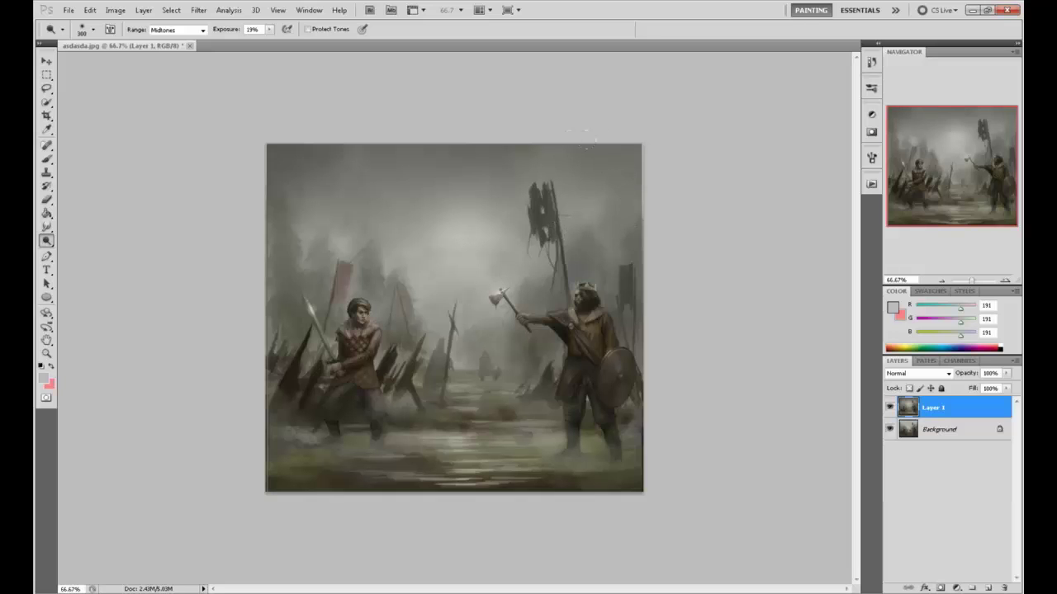
# Compare the original and repainted versions again by repeatedly toggling Layer 1, leaving it shown
pyautogui.click(890, 408)
pyautogui.click(890, 408)
pyautogui.click(890, 408)
pyautogui.click(889, 407)
pyautogui.click(890, 408)
pyautogui.click(890, 408)
# Flatten the image and close asdasda.jpg, saving the changes with the offered JPEG options
pyautogui.rightClick(946, 420)
pyautogui.click(959, 406)
pyautogui.click(164, 45)
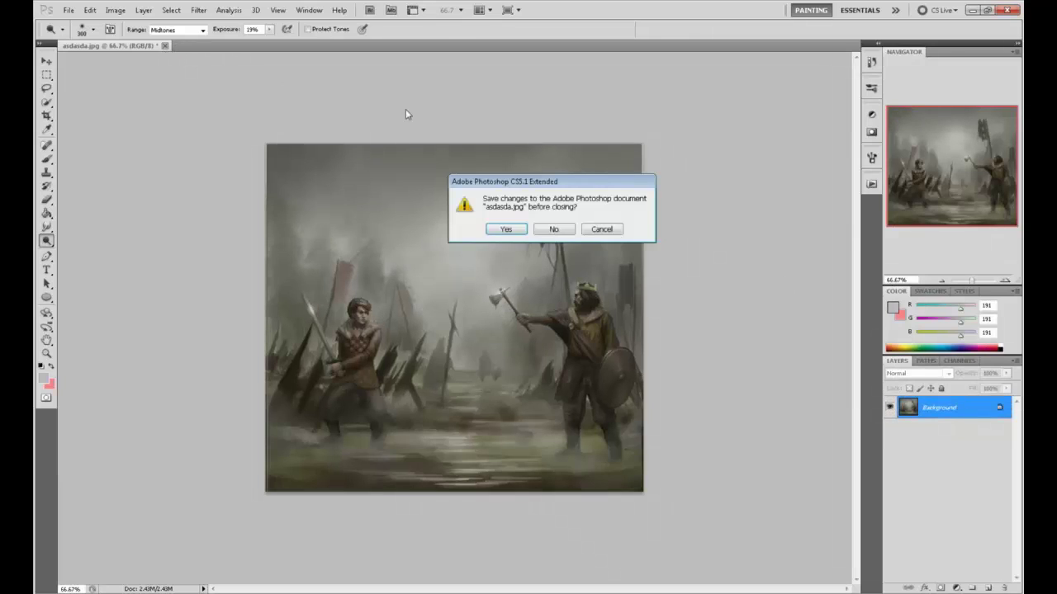
pyautogui.click(497, 228)
pyautogui.click(598, 168)
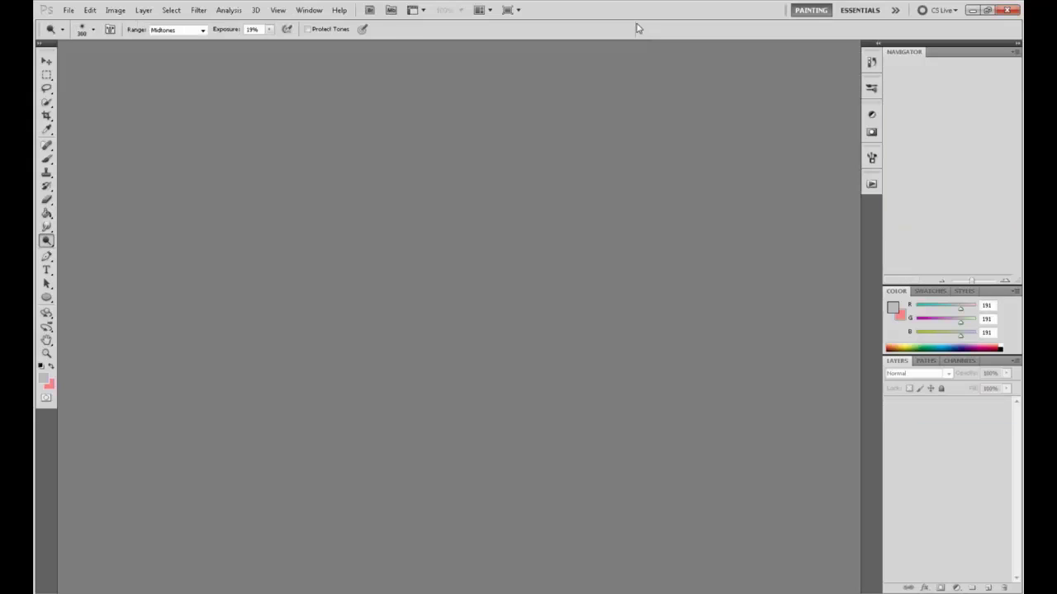
# Shrink and reposition the Photoshop window, view the maxresdefault warriors sketch from the desktop and close it
pyautogui.moveTo(628, 6); pyautogui.dragTo(630, 43)
pyautogui.moveTo(744, 47); pyautogui.dragTo(673, 32)
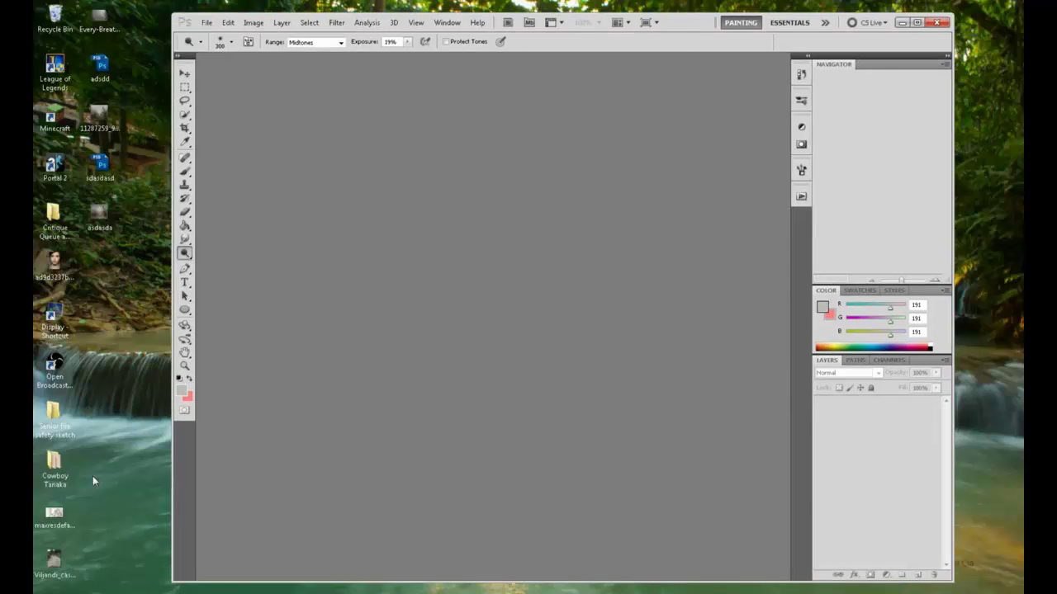
pyautogui.doubleClick(52, 520)
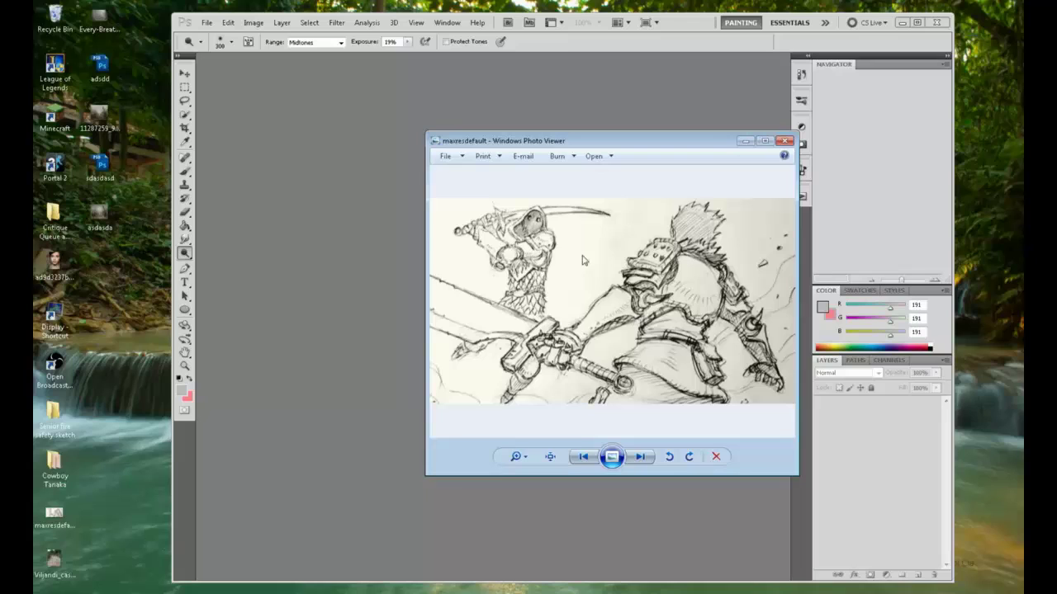
pyautogui.click(785, 141)
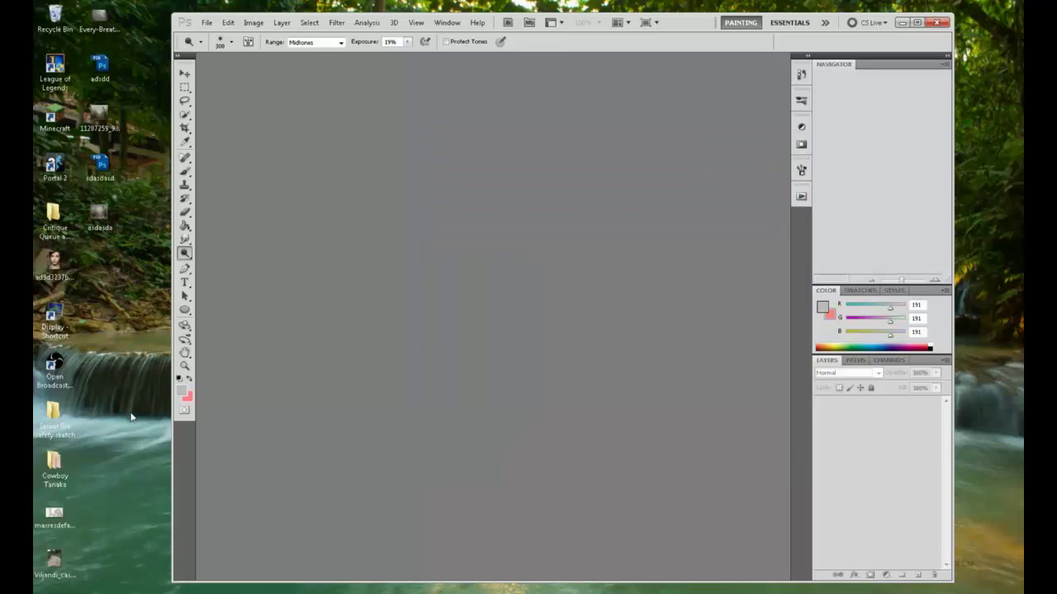
# Open the lava skull painting from the critique queue folder and place the two desktop cobblestone images in it as layers
pyautogui.doubleClick(53, 221)
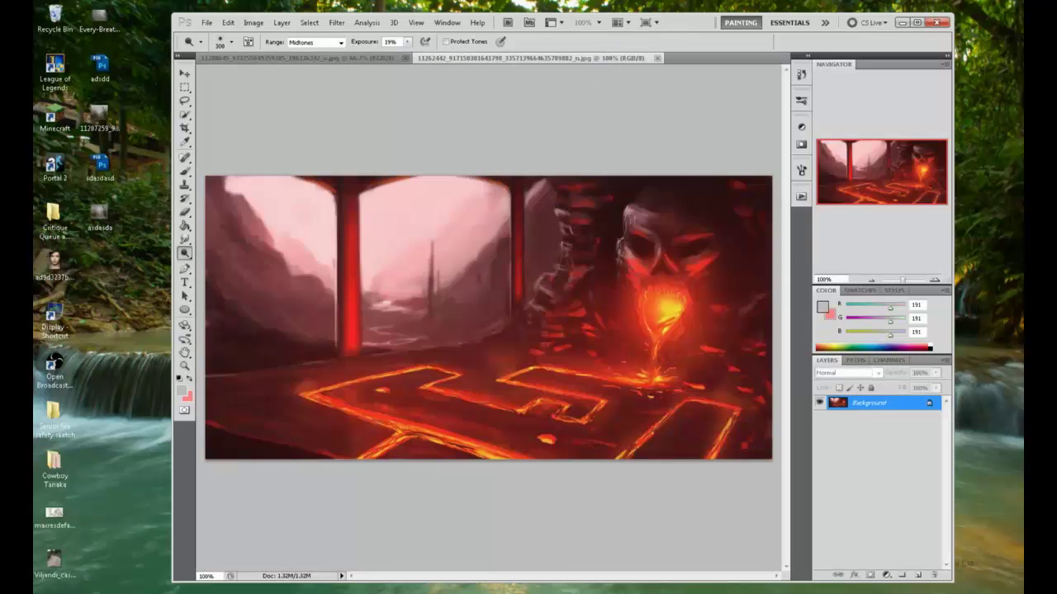
pyautogui.click(66, 561)
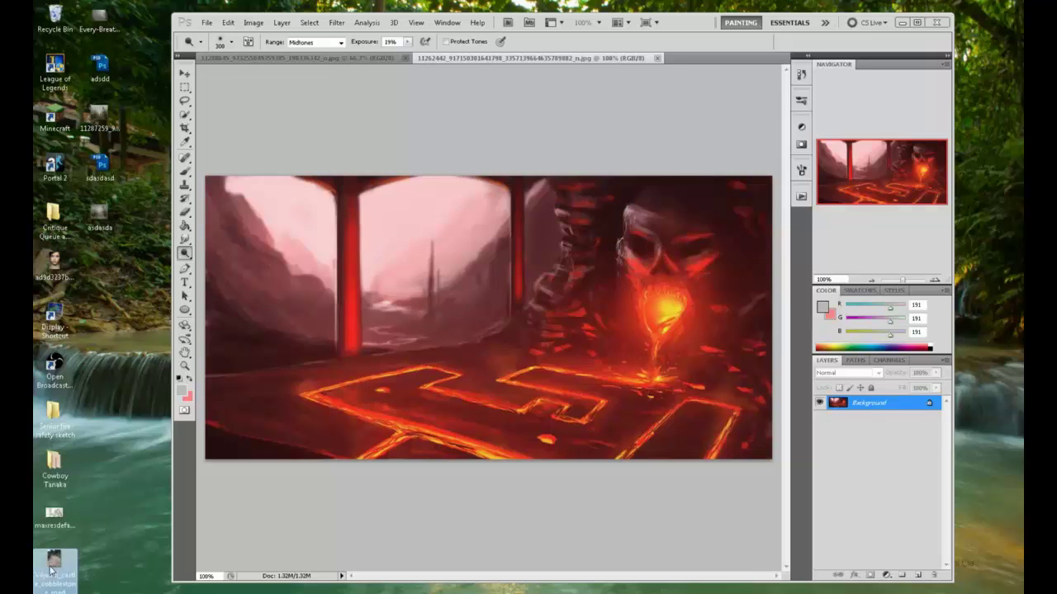
pyautogui.click(100, 23)
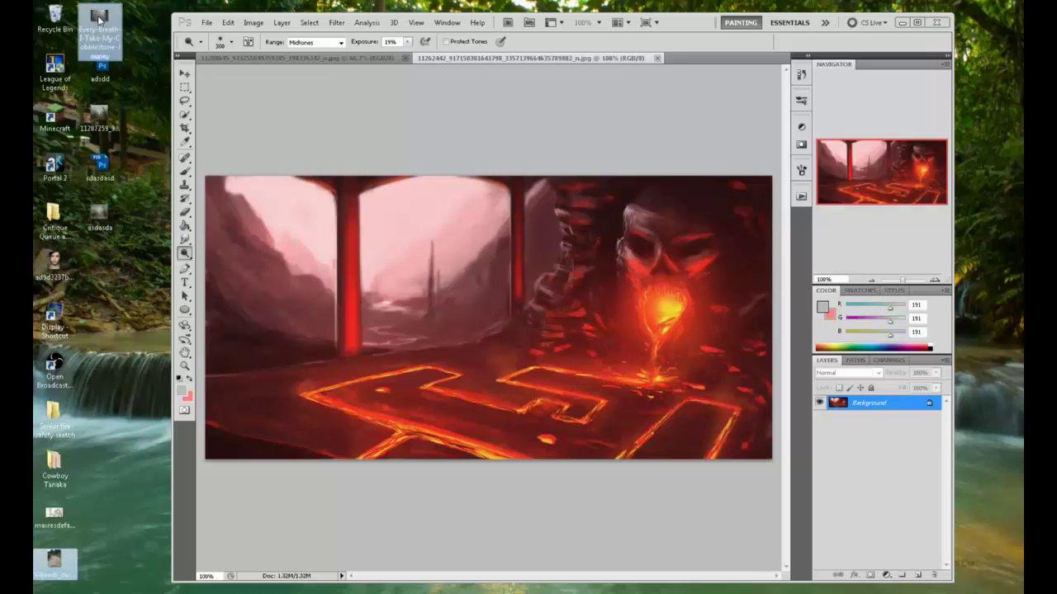
pyautogui.moveTo(98, 16); pyautogui.dragTo(636, 204)
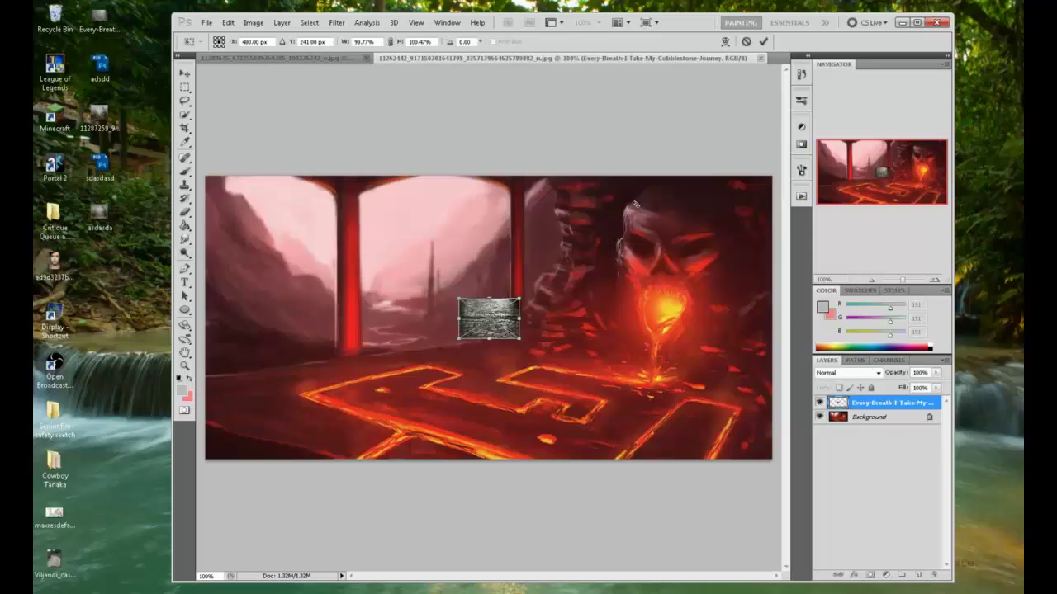
pyautogui.click(763, 41)
pyautogui.click(763, 41)
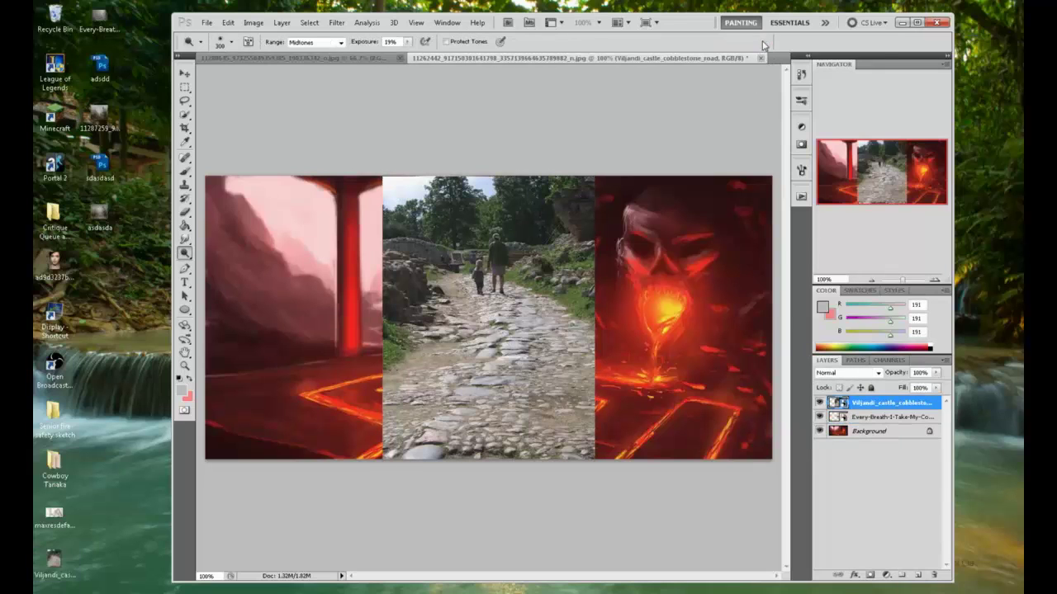
# Maximize the window, rasterize both placed cobblestone layers and hide the Every-Breath layer, keeping the Viljandi castle road layer active
pyautogui.click(918, 23)
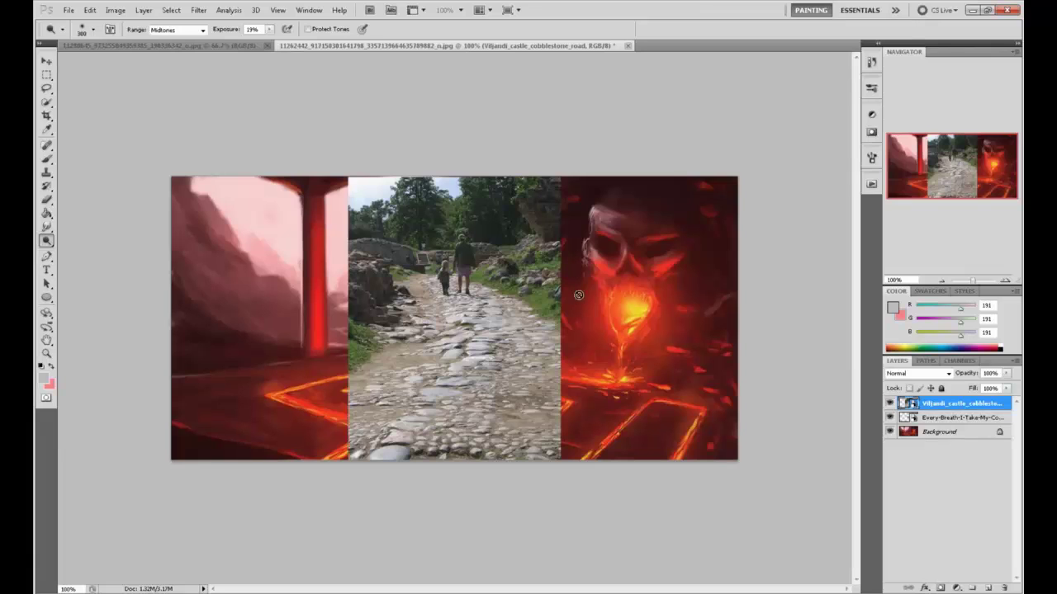
pyautogui.press('b')
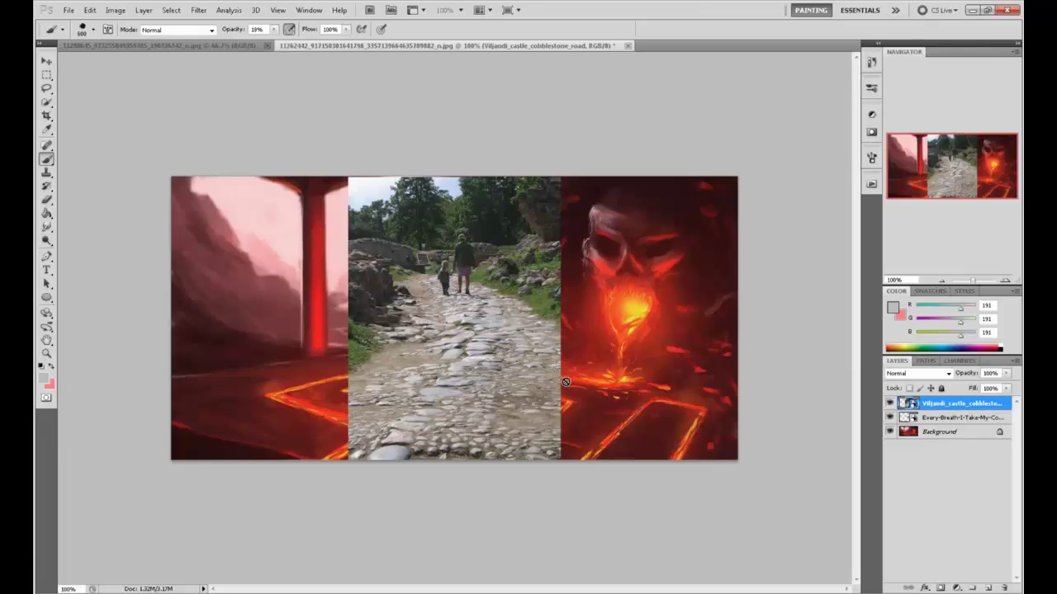
pyautogui.keyDown('shift'); pyautogui.click(945, 416); pyautogui.keyUp('shift')
pyautogui.rightClick(946, 417)
pyautogui.click(942, 230)
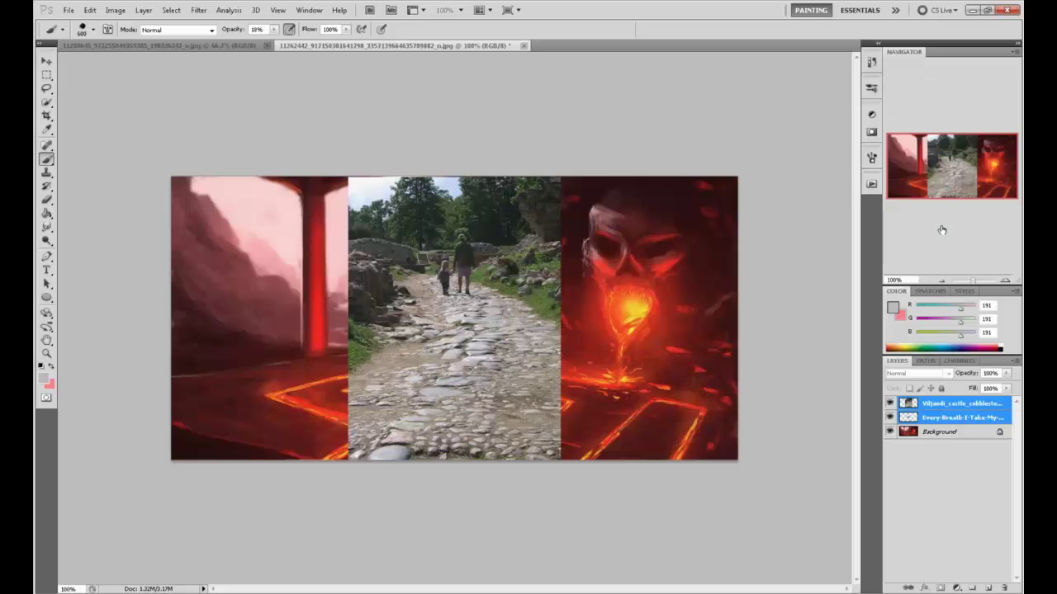
pyautogui.click(905, 405)
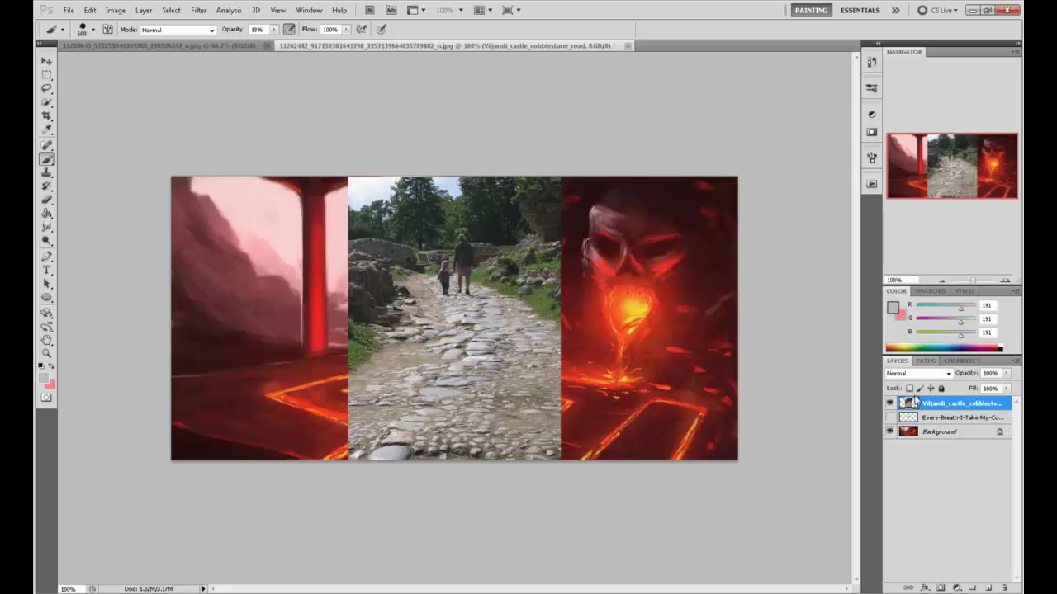
# Set up a small round brush with pure red (255, 0, 0) as foreground colour and 100% opacity
pyautogui.click(892, 307)
pyautogui.moveTo(772, 280); pyautogui.dragTo(818, 260)
pyautogui.click(879, 261)
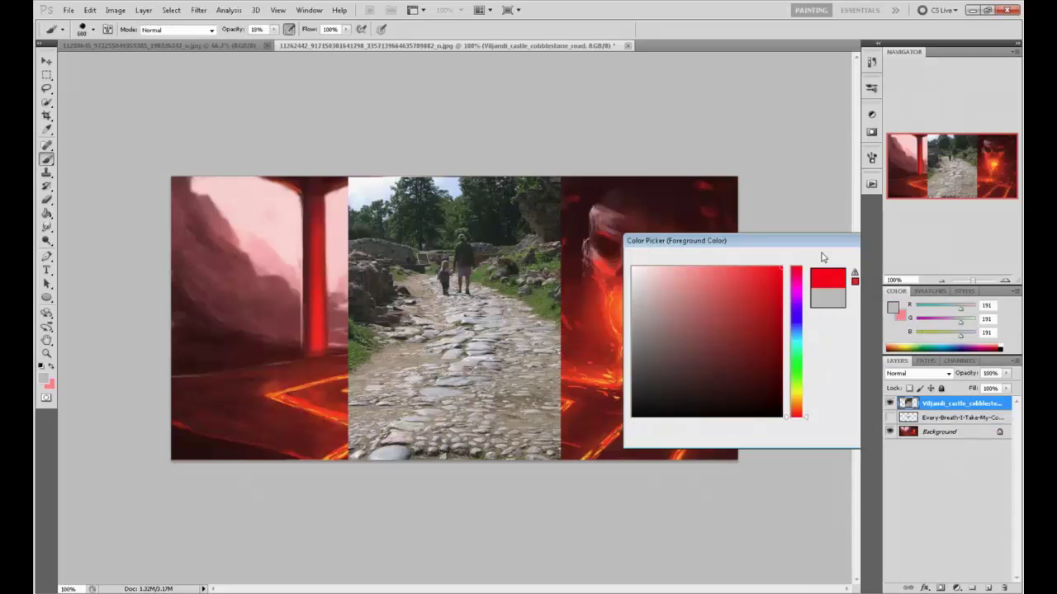
pyautogui.rightClick(578, 247)
pyautogui.scroll(-5, 650, 517)
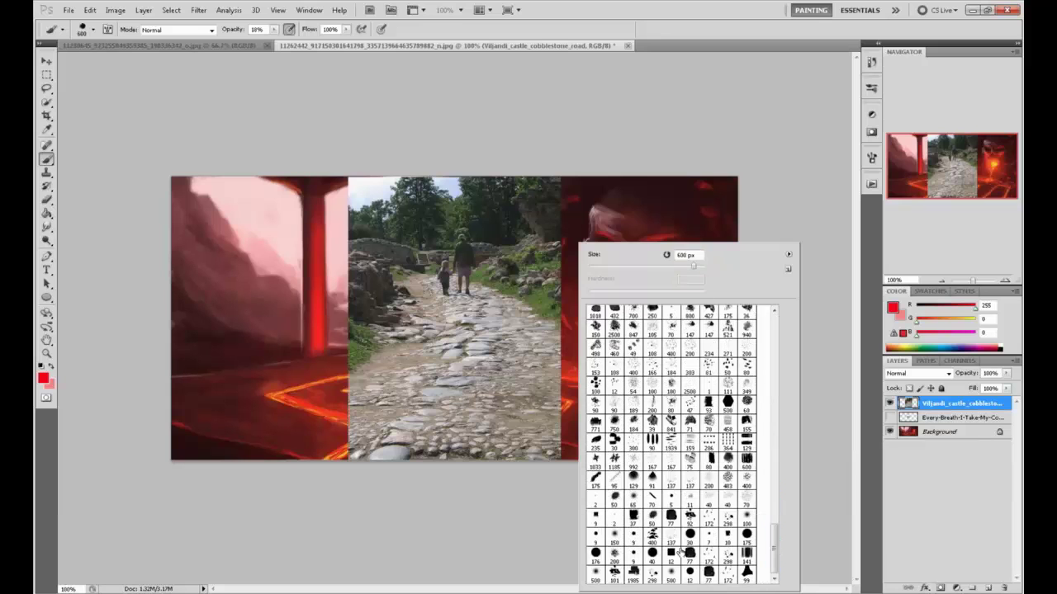
pyautogui.doubleClick(635, 496)
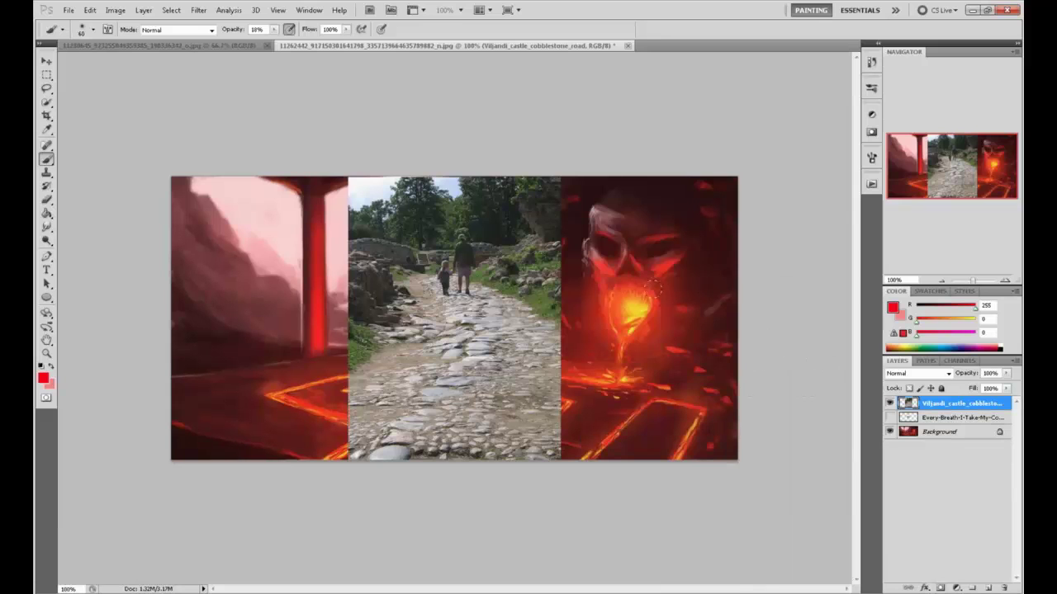
pyautogui.press('[')
pyautogui.press('[')
pyautogui.press('[')
pyautogui.press('[')
pyautogui.press('[')
pyautogui.press('[')
pyautogui.press('[')
pyautogui.click(275, 31)
pyautogui.moveTo(273, 41); pyautogui.dragTo(368, 57)
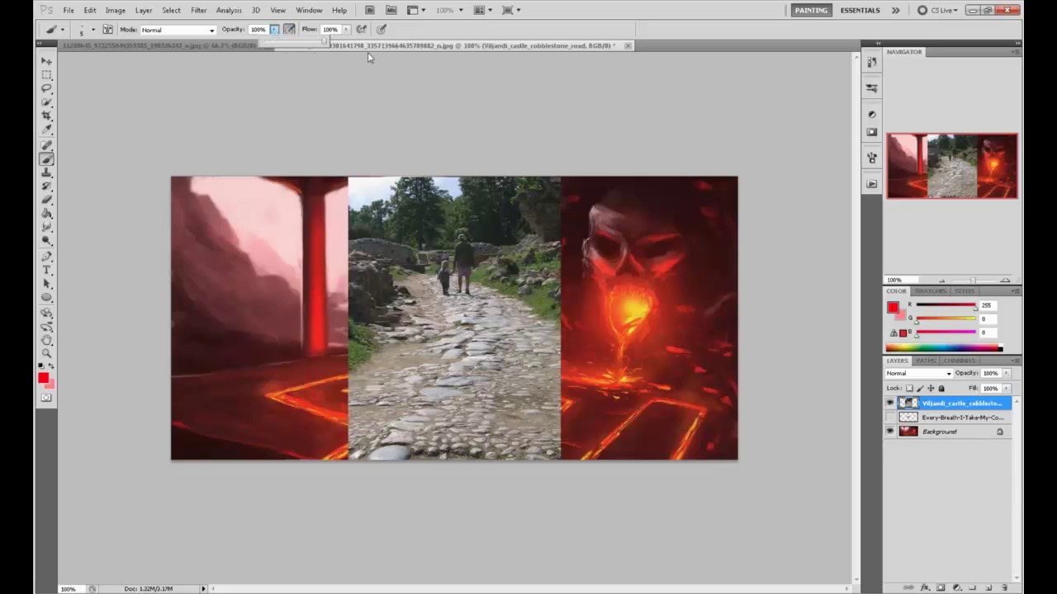
# Mark the stone spacing down the road with short red horizontal strokes, circle the nearest stone and draw an arrow toward the distance
pyautogui.click(495, 360)
pyautogui.moveTo(466, 353)
pyautogui.mouseDown()
pyautogui.moveTo(501, 339)
pyautogui.moveTo(480, 346)
pyautogui.moveTo(490, 324)
pyautogui.moveTo(469, 325)
pyautogui.moveTo(488, 315)
pyautogui.moveTo(466, 316)
pyautogui.moveTo(486, 312)
pyautogui.moveTo(462, 313)
pyautogui.moveTo(483, 309)
pyautogui.moveTo(477, 272)
pyautogui.mouseUp()
pyautogui.hotkey('ctrl', '+')
pyautogui.moveTo(558, 423); pyautogui.dragTo(592, 333)
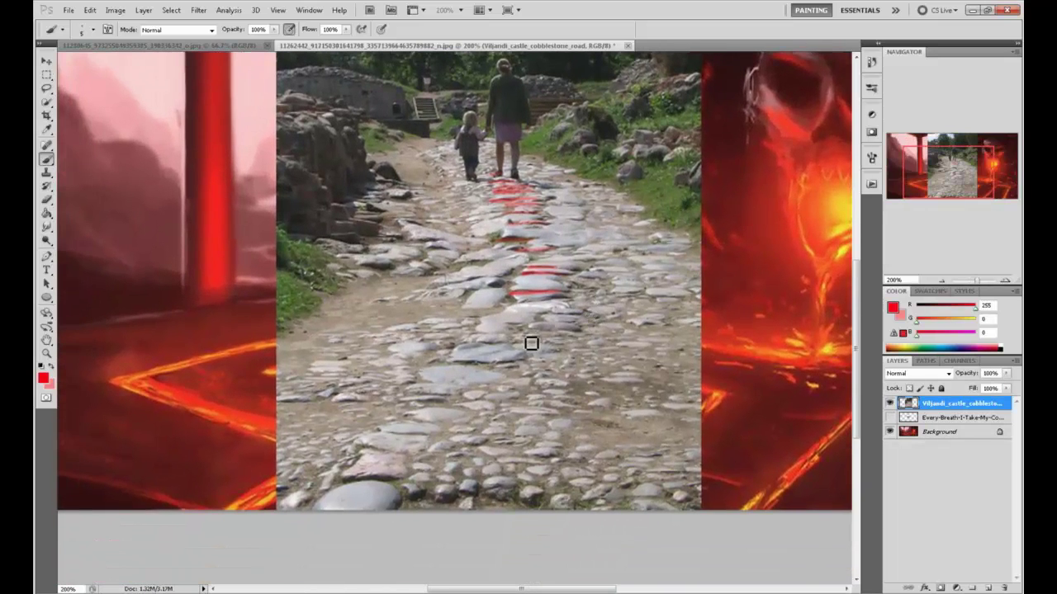
pyautogui.moveTo(529, 324); pyautogui.dragTo(469, 326)
pyautogui.moveTo(510, 354)
pyautogui.mouseDown()
pyautogui.moveTo(464, 354)
pyautogui.moveTo(417, 368)
pyautogui.mouseUp()
pyautogui.moveTo(470, 415)
pyautogui.mouseDown()
pyautogui.moveTo(403, 414)
pyautogui.moveTo(407, 446)
pyautogui.moveTo(353, 432)
pyautogui.mouseUp()
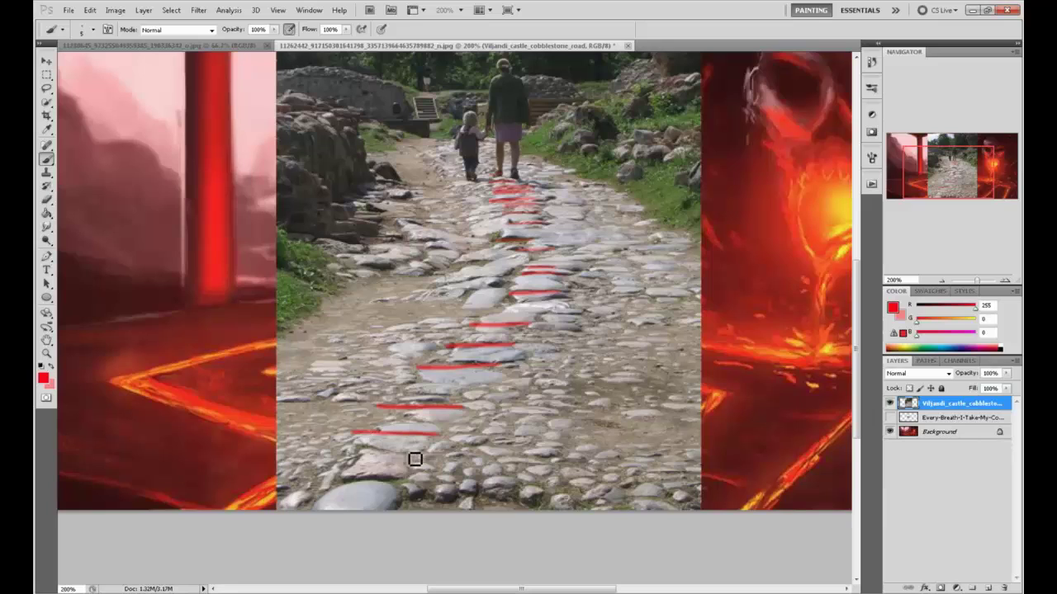
pyautogui.moveTo(413, 454); pyautogui.dragTo(332, 452)
pyautogui.moveTo(405, 480)
pyautogui.mouseDown()
pyautogui.moveTo(324, 485)
pyautogui.moveTo(388, 498)
pyautogui.moveTo(350, 504)
pyautogui.mouseUp()
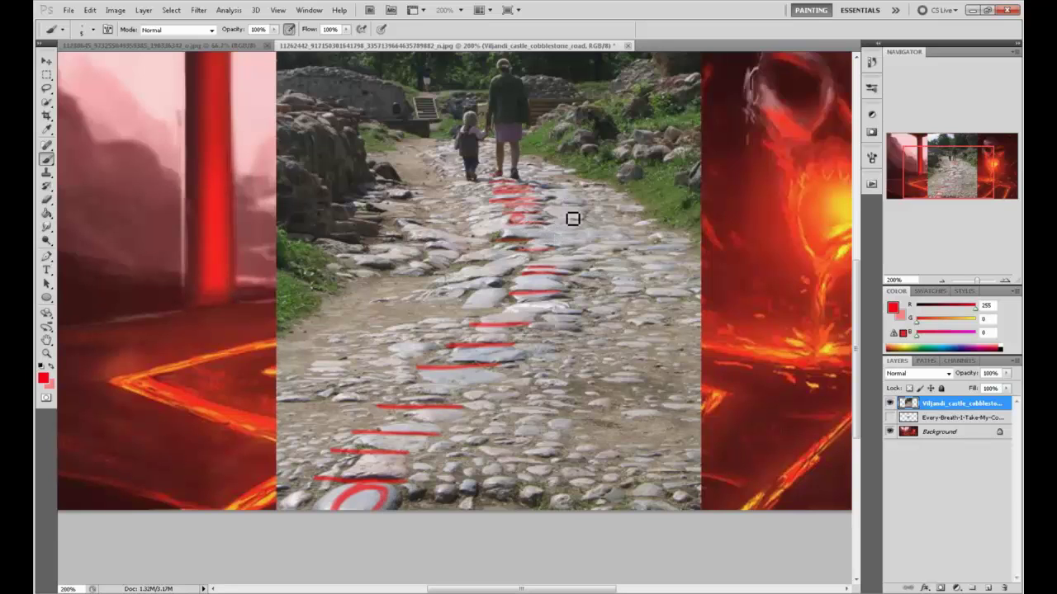
pyautogui.moveTo(582, 465)
pyautogui.mouseDown()
pyautogui.moveTo(588, 157)
pyautogui.moveTo(644, 169)
pyautogui.mouseUp()
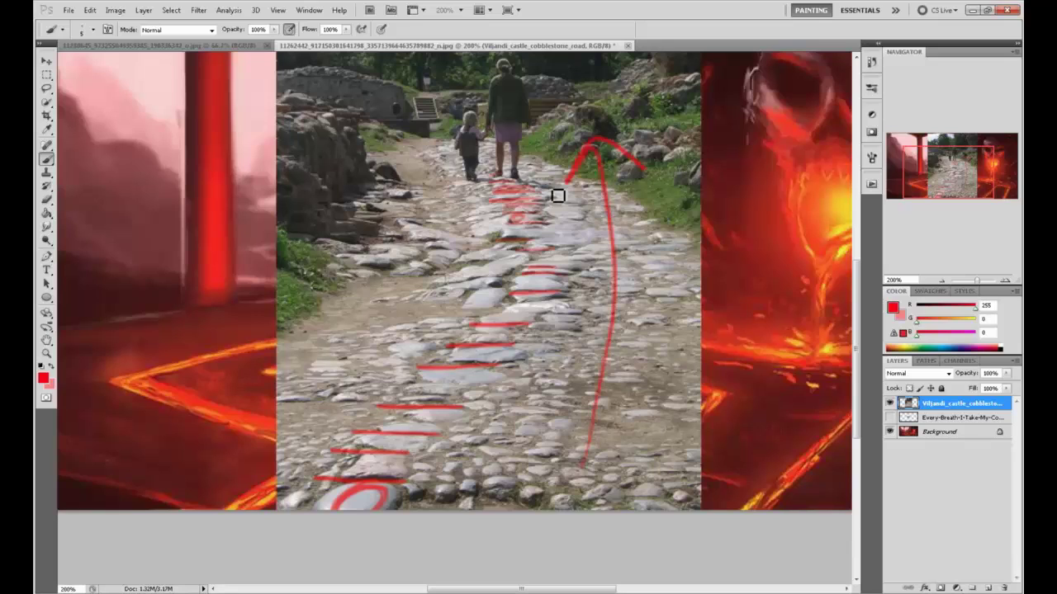
# Draw two straight red horizontal lines across the road photo, one at the adult's upper back and one at the arrow's tip
pyautogui.moveTo(466, 172)
pyautogui.mouseDown()
pyautogui.moveTo(377, 172)
pyautogui.moveTo(750, 199)
pyautogui.mouseUp()
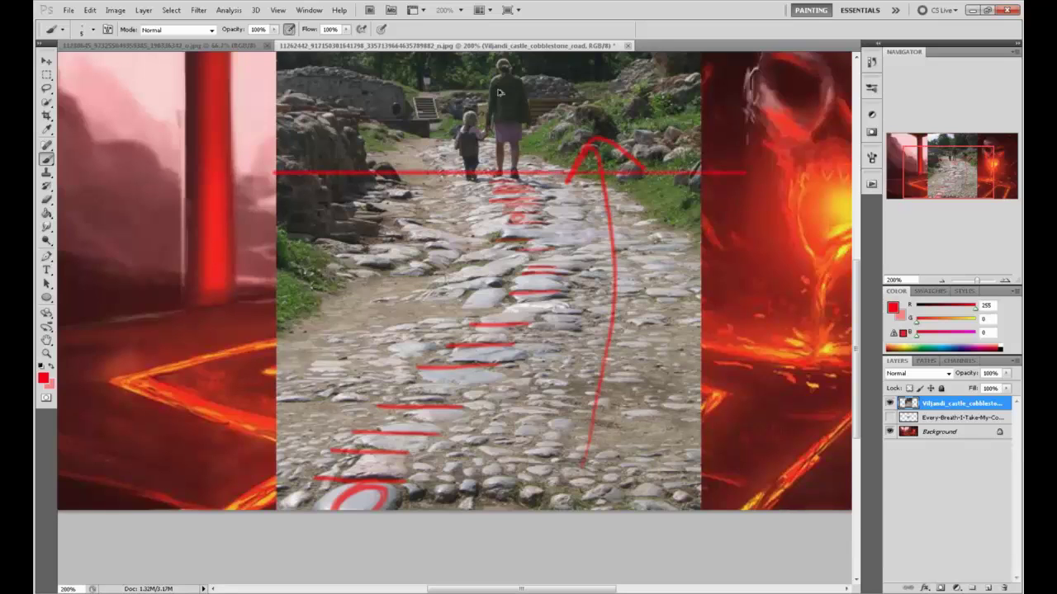
pyautogui.hotkey('ctrl', 'z')
pyautogui.moveTo(467, 146)
pyautogui.mouseDown()
pyautogui.moveTo(255, 149)
pyautogui.moveTo(780, 163)
pyautogui.mouseUp()
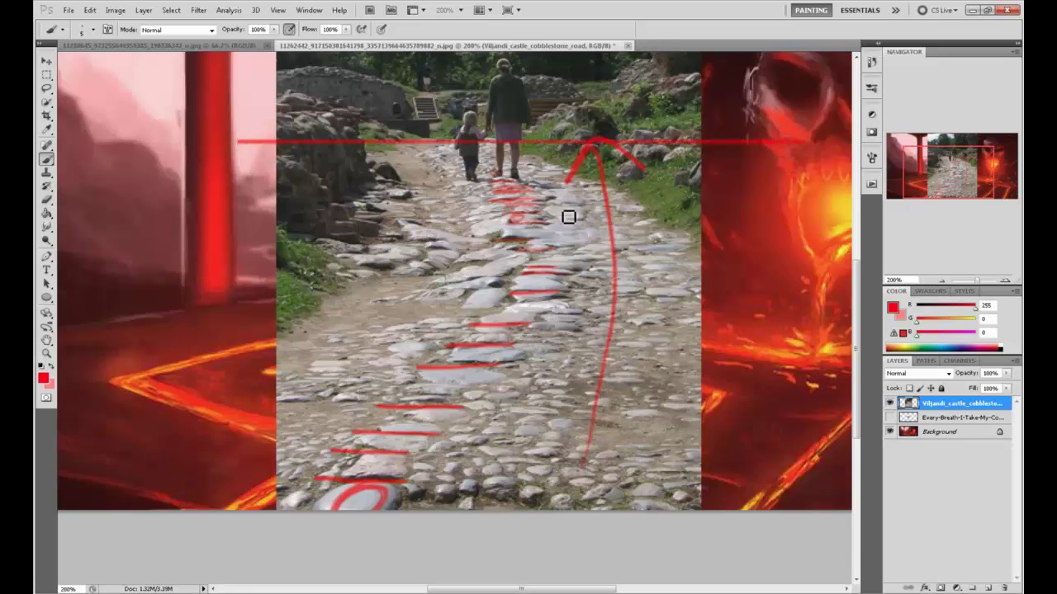
pyautogui.moveTo(614, 290); pyautogui.dragTo(632, 370)
pyautogui.hotkey('ctrl', 'z')
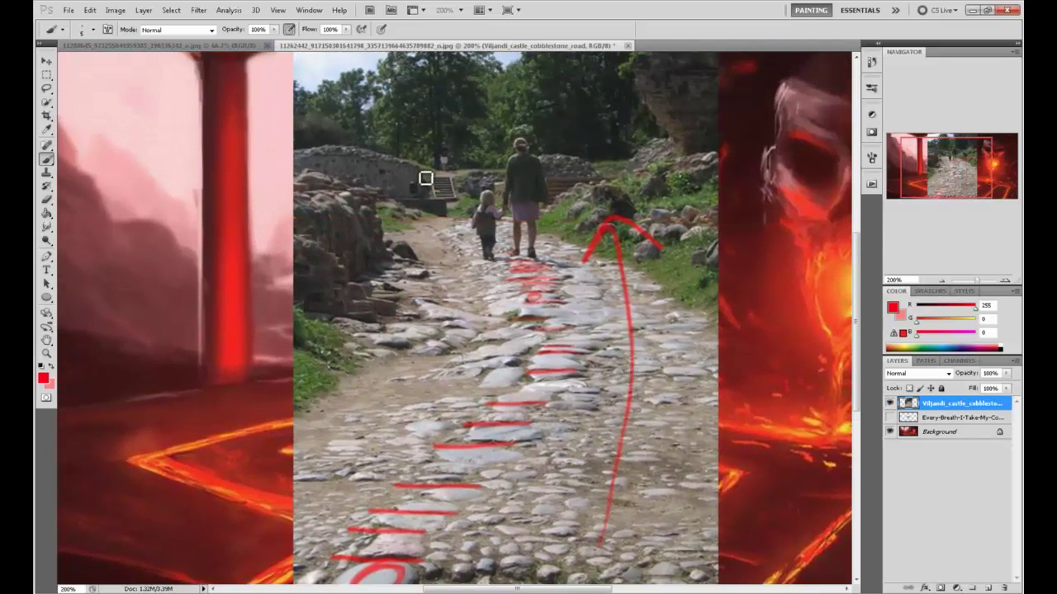
pyautogui.moveTo(438, 171); pyautogui.dragTo(788, 167)
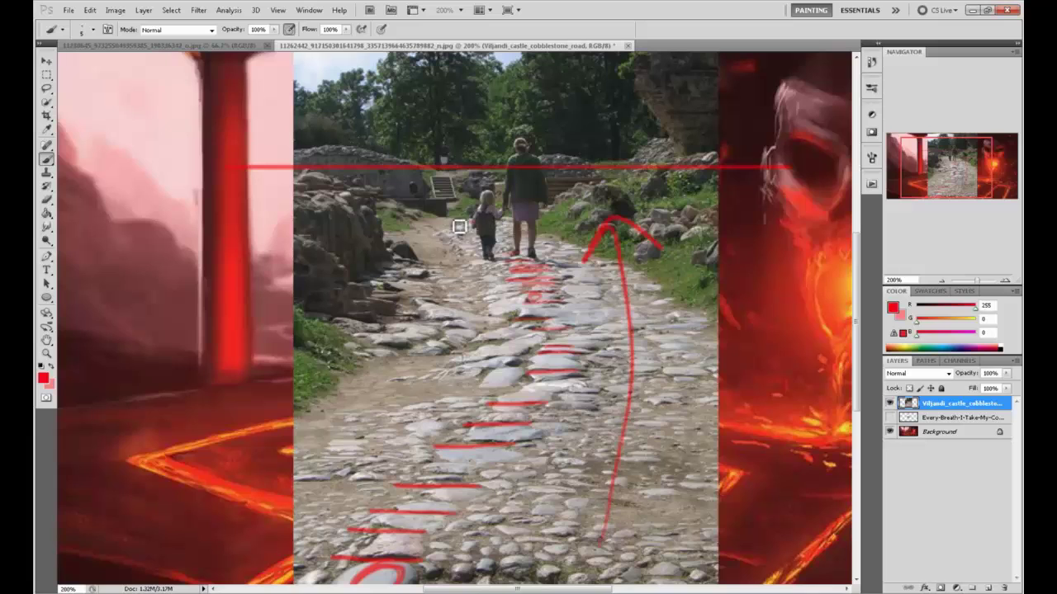
pyautogui.moveTo(272, 221); pyautogui.dragTo(805, 222)
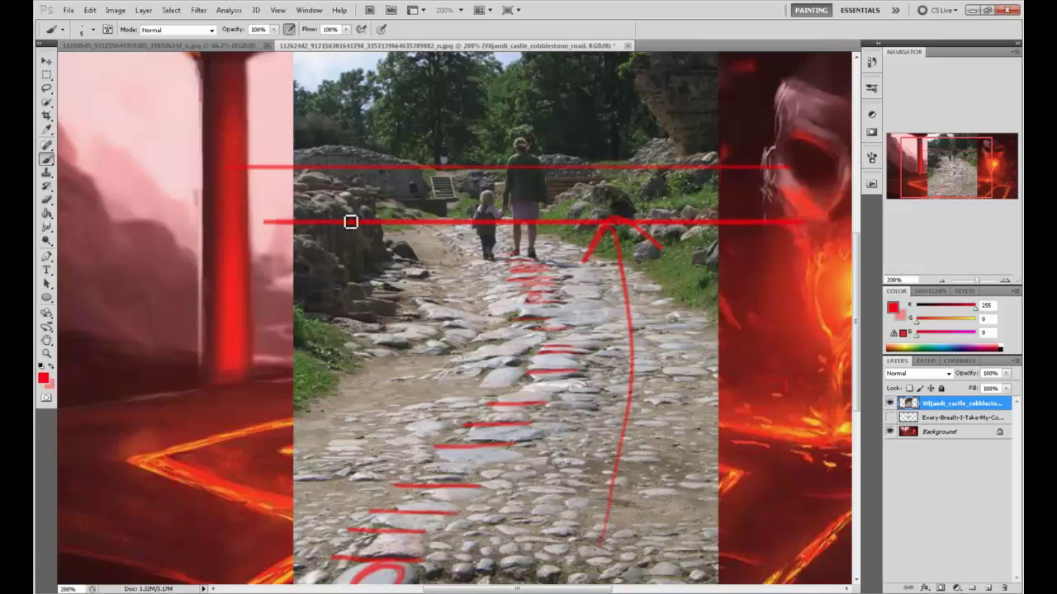
# Try a red arrow running from the walkers down the road toward the foreground, and undo it
pyautogui.moveTo(727, 289); pyautogui.dragTo(716, 185)
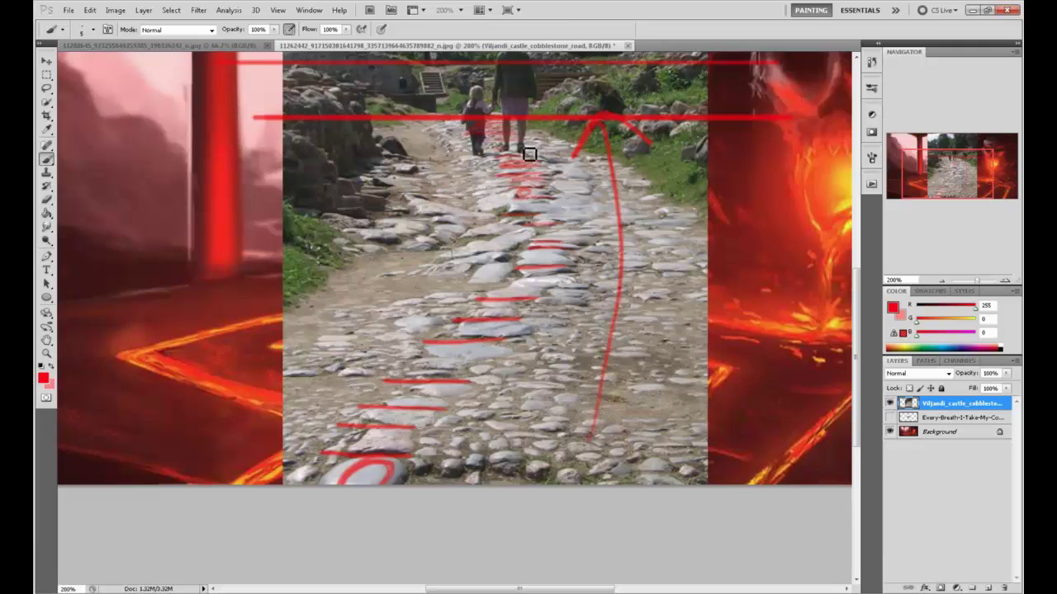
pyautogui.moveTo(459, 124); pyautogui.dragTo(388, 320)
pyautogui.moveTo(377, 388); pyautogui.dragTo(380, 415)
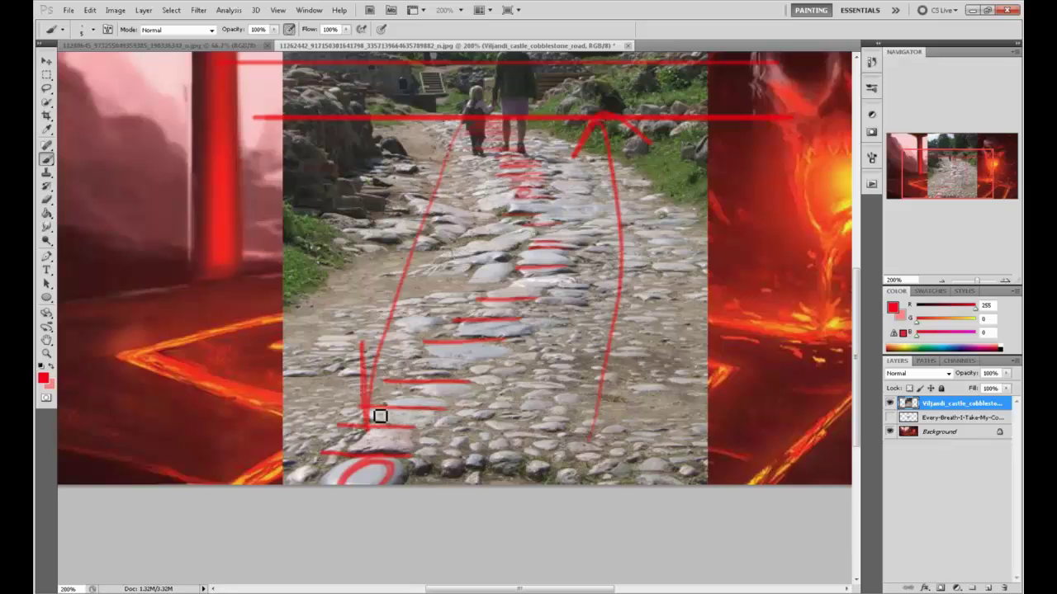
pyautogui.hotkey('ctrl', 'z')
# Hide the cobblestone road layer and convert the painting's locked Background into an editable layer
pyautogui.press('space')
pyautogui.moveTo(636, 273); pyautogui.dragTo(604, 324)
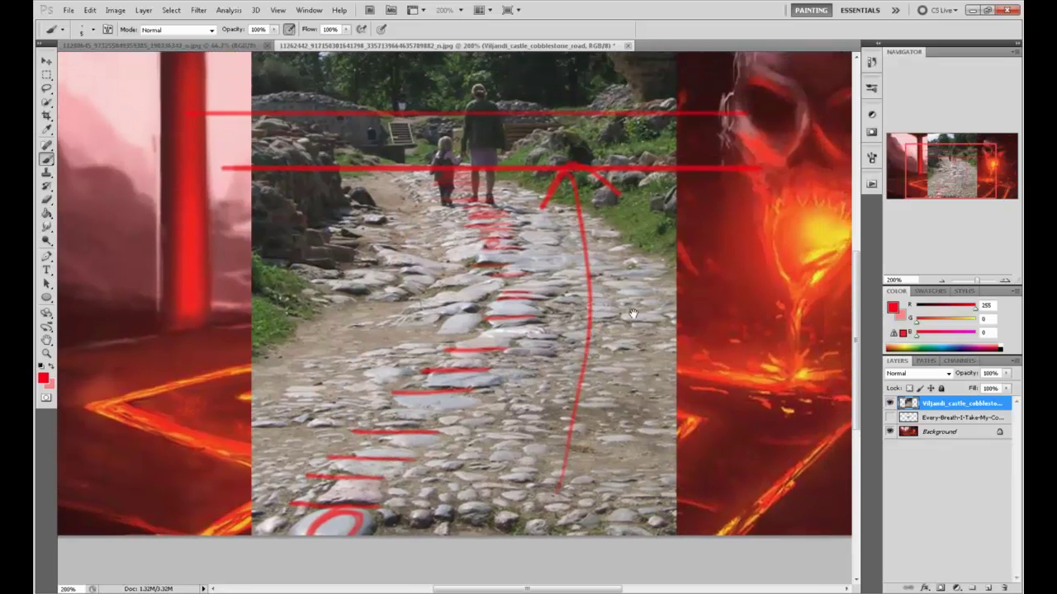
pyautogui.click(890, 404)
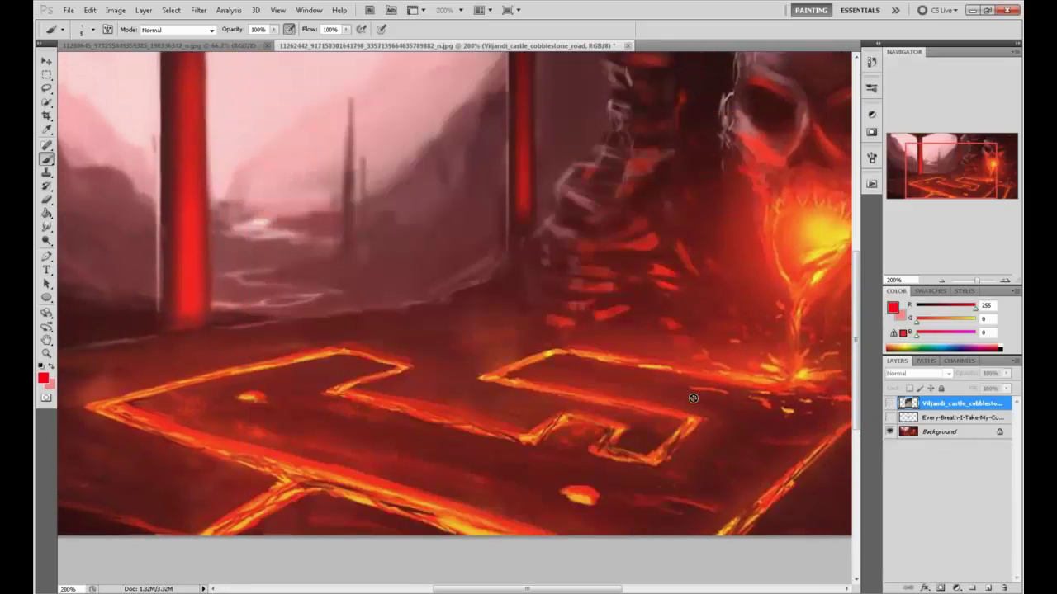
pyautogui.hotkey('ctrl', '-')
pyautogui.doubleClick(941, 431)
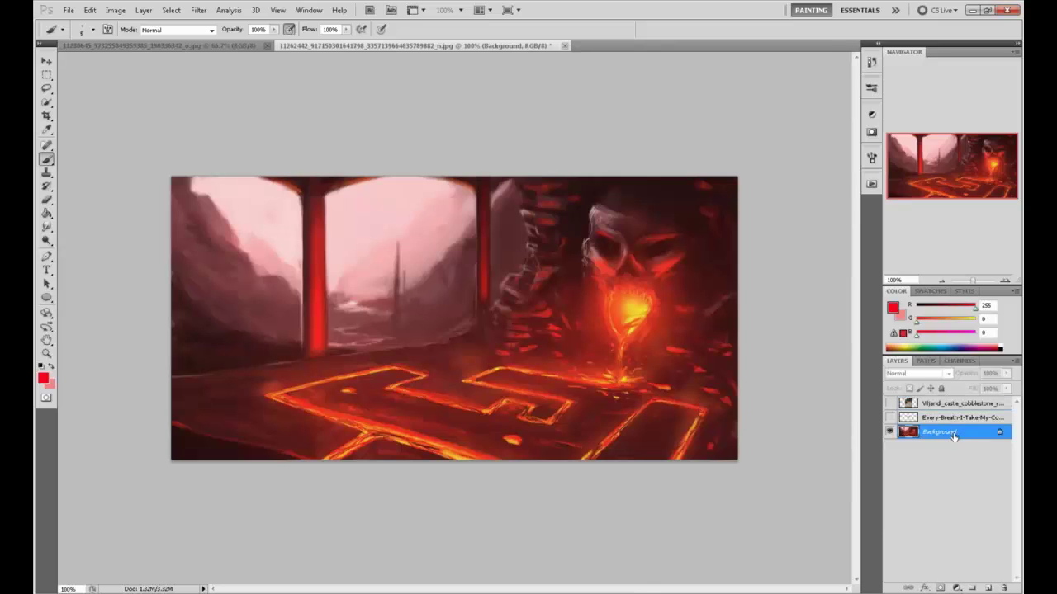
pyautogui.click(627, 195)
# Lasso the lava-patterned floor across the lower part of the painting
pyautogui.press('l')
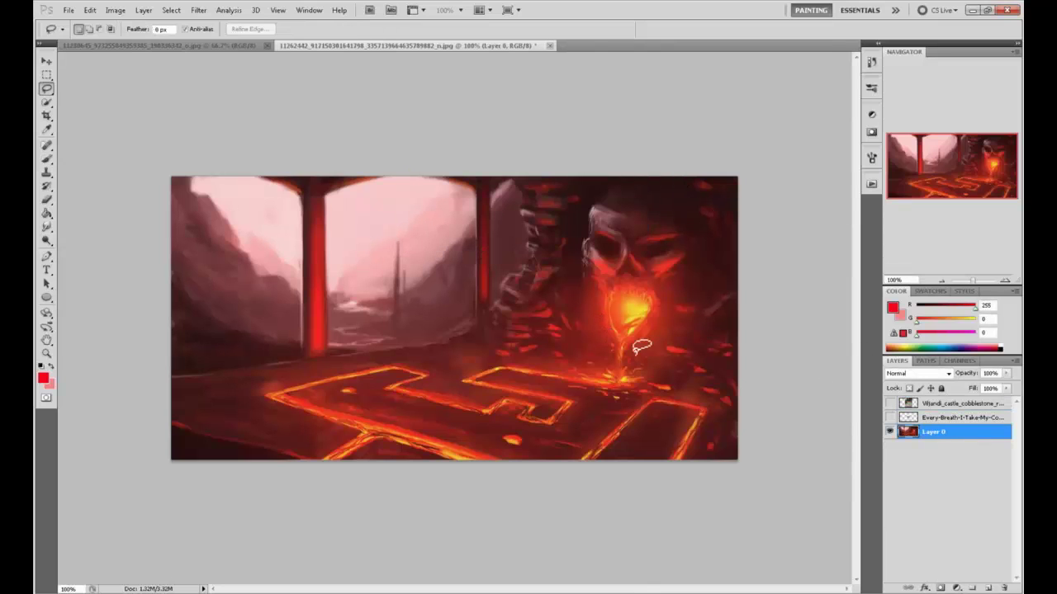
pyautogui.moveTo(685, 318); pyautogui.dragTo(740, 462)
pyautogui.press('v')
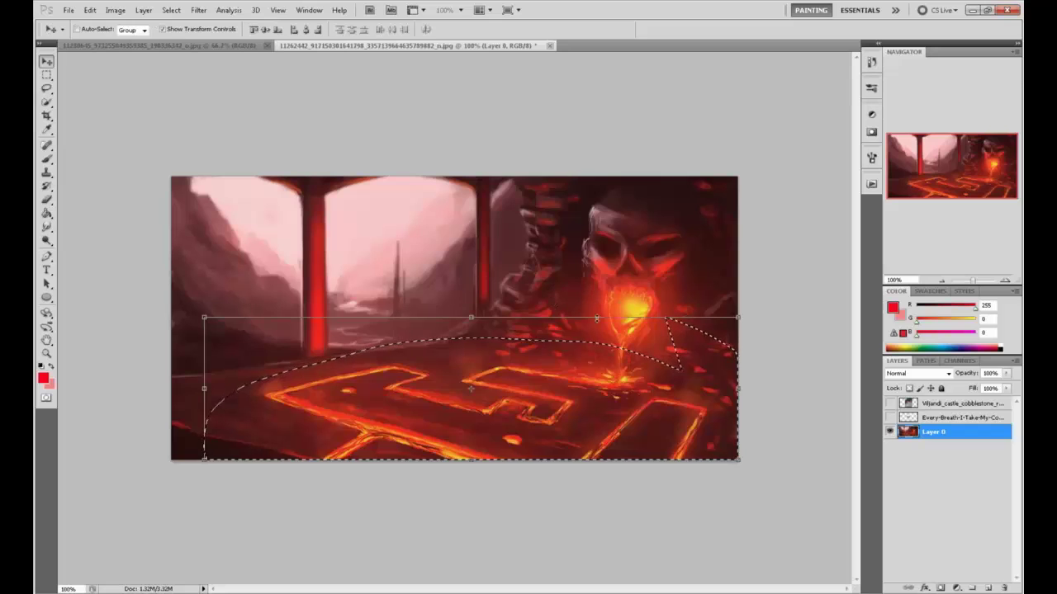
# Try skewing the floor's far corners inward and warping its far left corner, and cancel the transform
pyautogui.moveTo(472, 318)
pyautogui.mouseDown()
pyautogui.moveTo(481, 327)
pyautogui.moveTo(484, 317)
pyautogui.mouseUp()
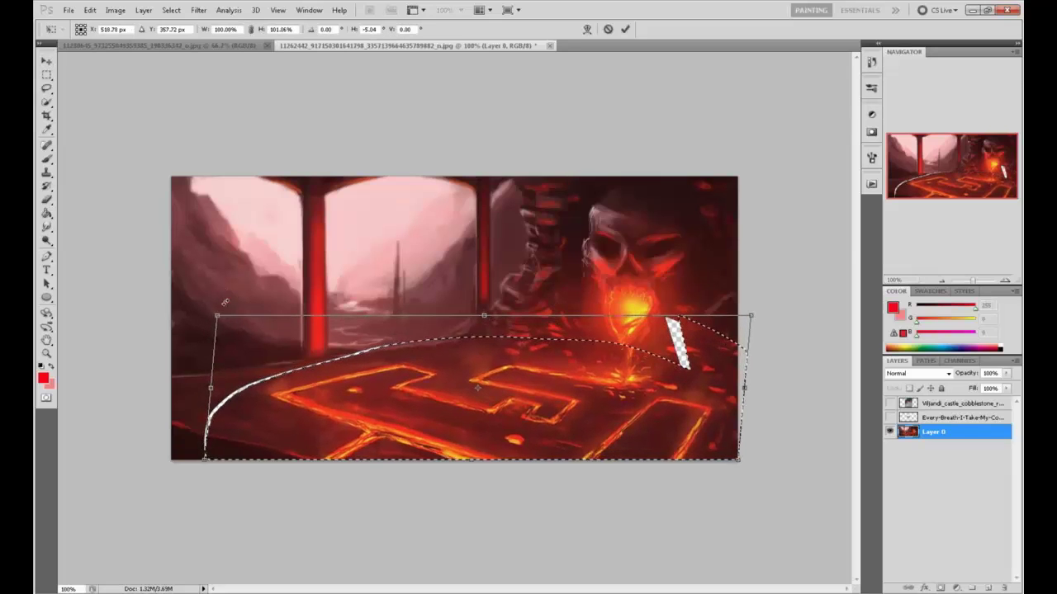
pyautogui.moveTo(221, 314); pyautogui.dragTo(303, 308)
pyautogui.moveTo(751, 316); pyautogui.dragTo(684, 313)
pyautogui.click(587, 29)
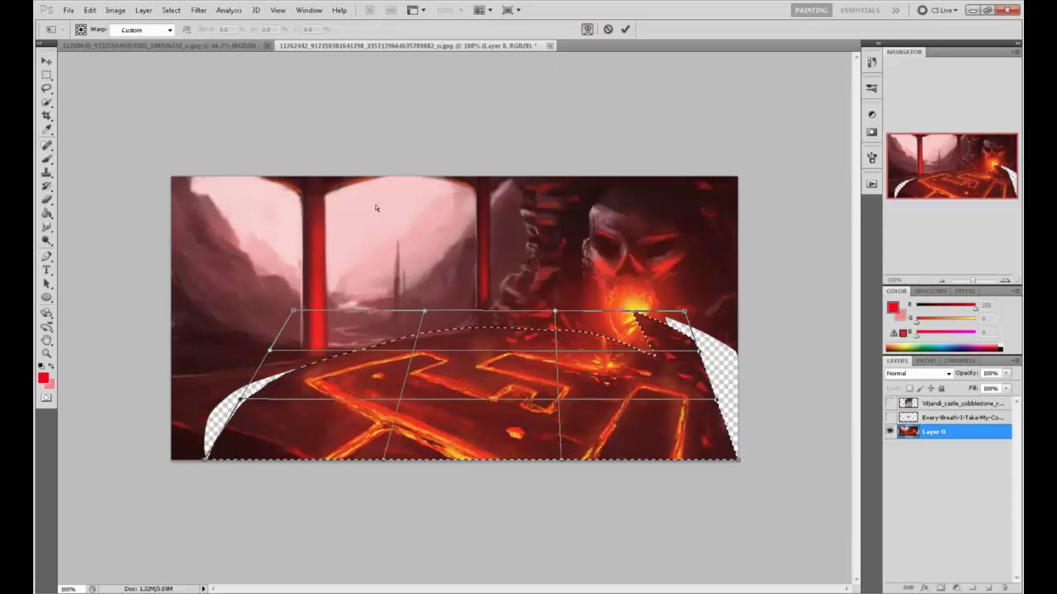
pyautogui.moveTo(294, 311); pyautogui.dragTo(312, 334)
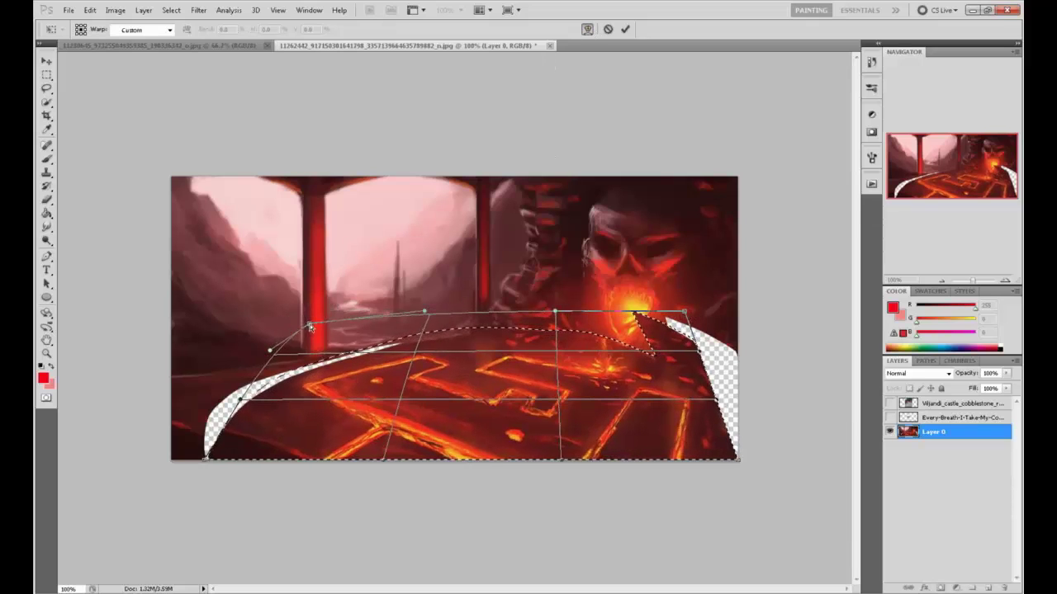
pyautogui.click(625, 29)
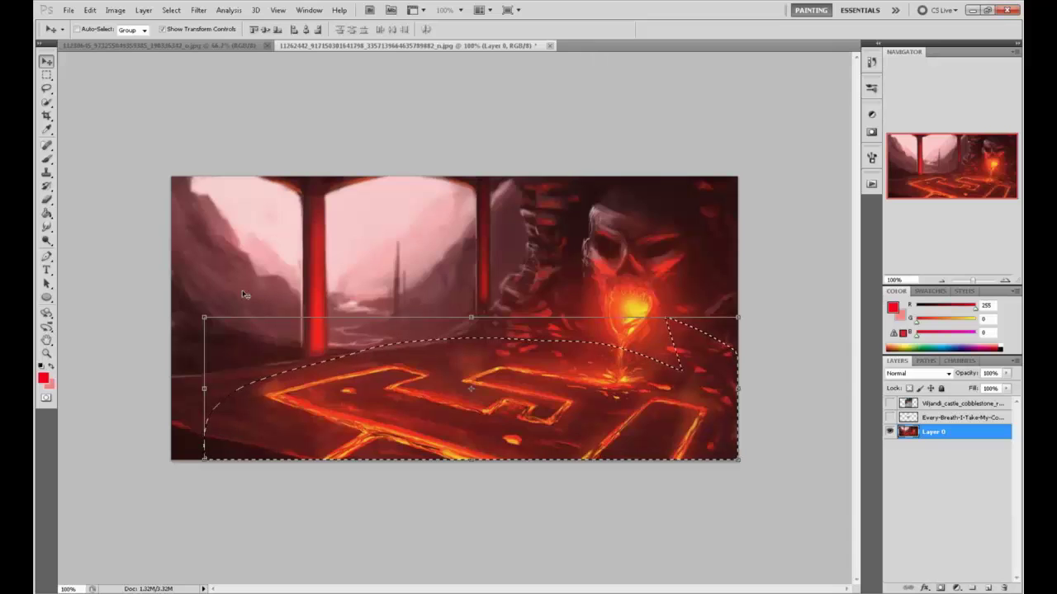
# Distort the selected lava floor by pulling its far corners inward, shortening its height and spreading its near corners out past the canvas sides
pyautogui.moveTo(204, 317); pyautogui.dragTo(308, 331)
pyautogui.moveTo(729, 322); pyautogui.dragTo(672, 317)
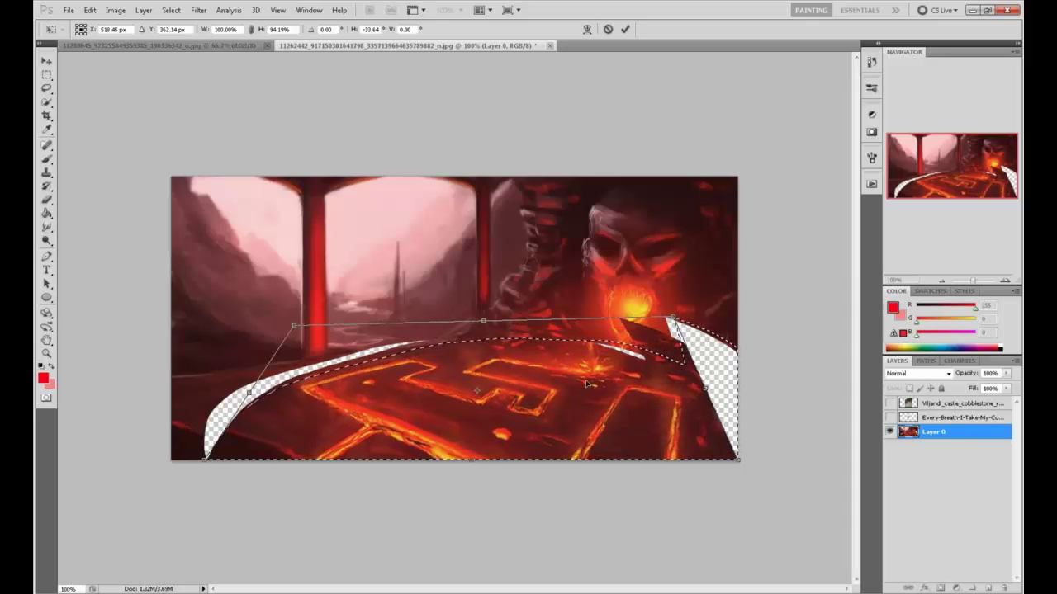
pyautogui.moveTo(468, 460); pyautogui.dragTo(464, 432)
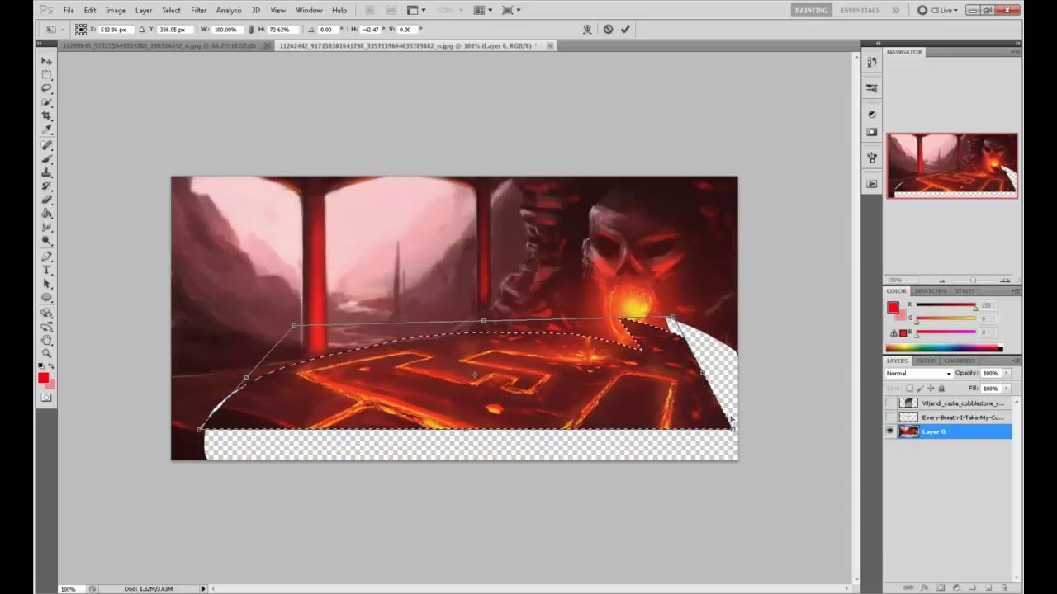
pyautogui.moveTo(731, 433); pyautogui.dragTo(844, 427)
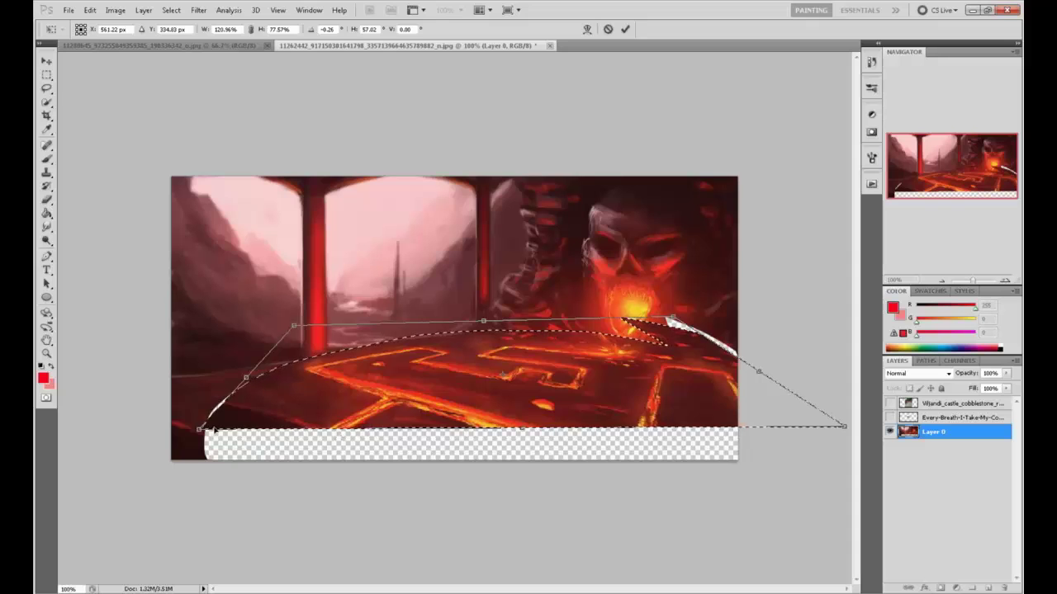
pyautogui.moveTo(199, 429); pyautogui.dragTo(132, 431)
pyautogui.moveTo(566, 387); pyautogui.dragTo(575, 394)
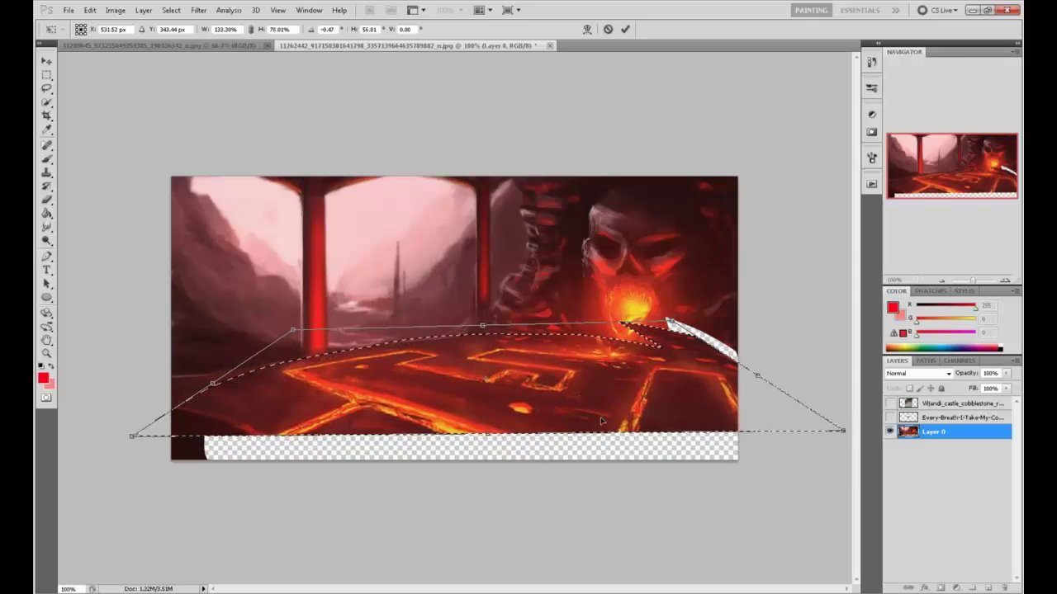
# Pull the floor's far left corner further inward, flatten the floor and widen its near edge, and apply the transform
pyautogui.moveTo(292, 330); pyautogui.dragTo(318, 333)
pyautogui.moveTo(496, 328); pyautogui.dragTo(494, 347)
pyautogui.moveTo(496, 365); pyautogui.dragTo(524, 354)
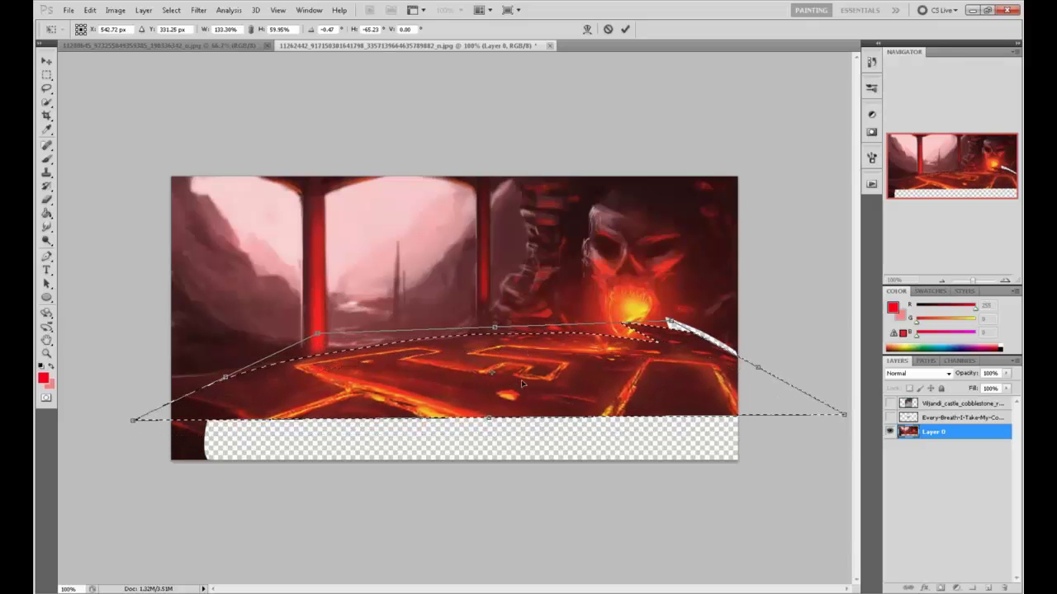
pyautogui.moveTo(488, 418); pyautogui.dragTo(489, 429)
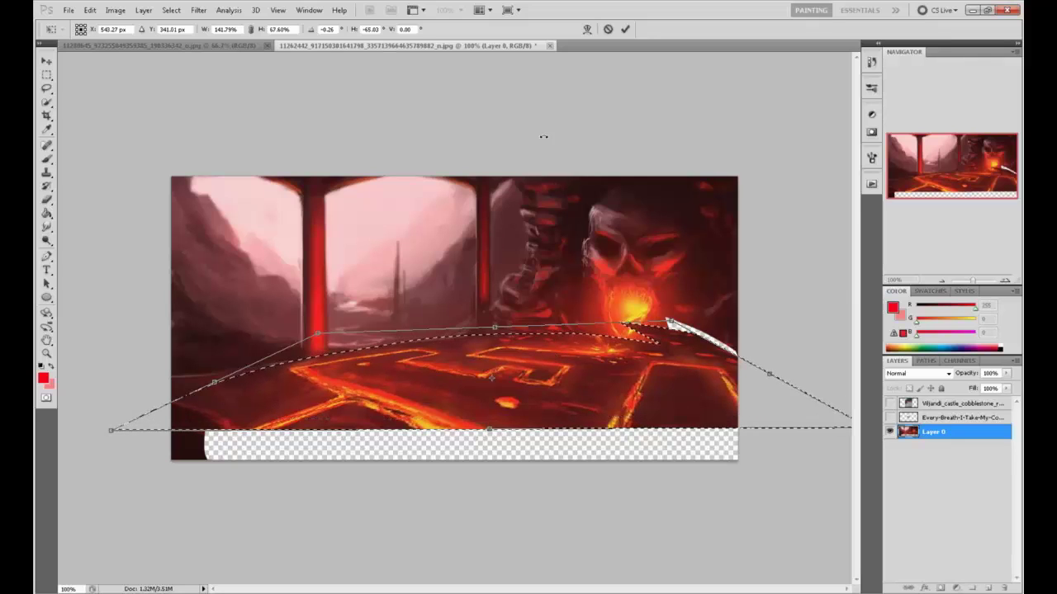
pyautogui.click(625, 29)
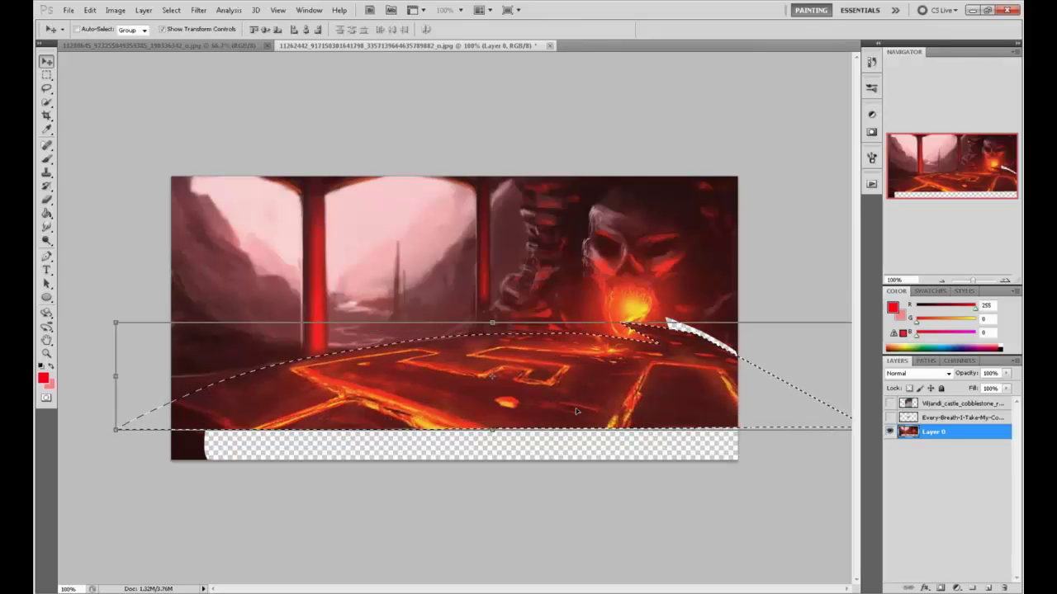
# Add an empty layer beneath the painting, deselect the floor, and sample yellow from the skull's glowing mouth as the foreground colour
pyautogui.press('b')
pyautogui.hotkey('ctrl', 'shift', 'alt', 'n')
pyautogui.hotkey('ctrl', '[')
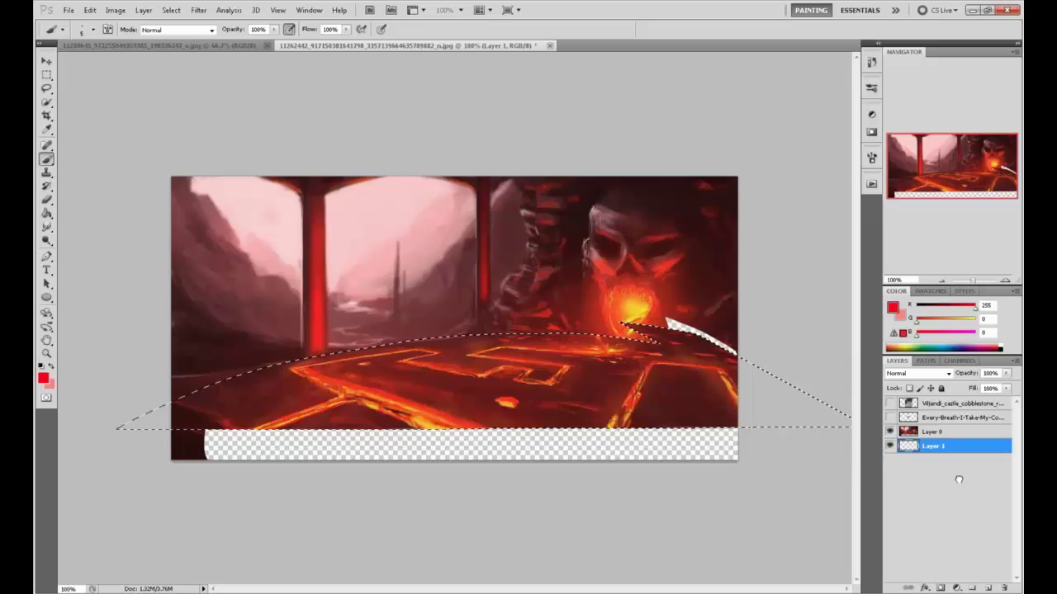
pyautogui.press('m')
pyautogui.rightClick(667, 320)
pyautogui.click(667, 339)
pyautogui.press('b')
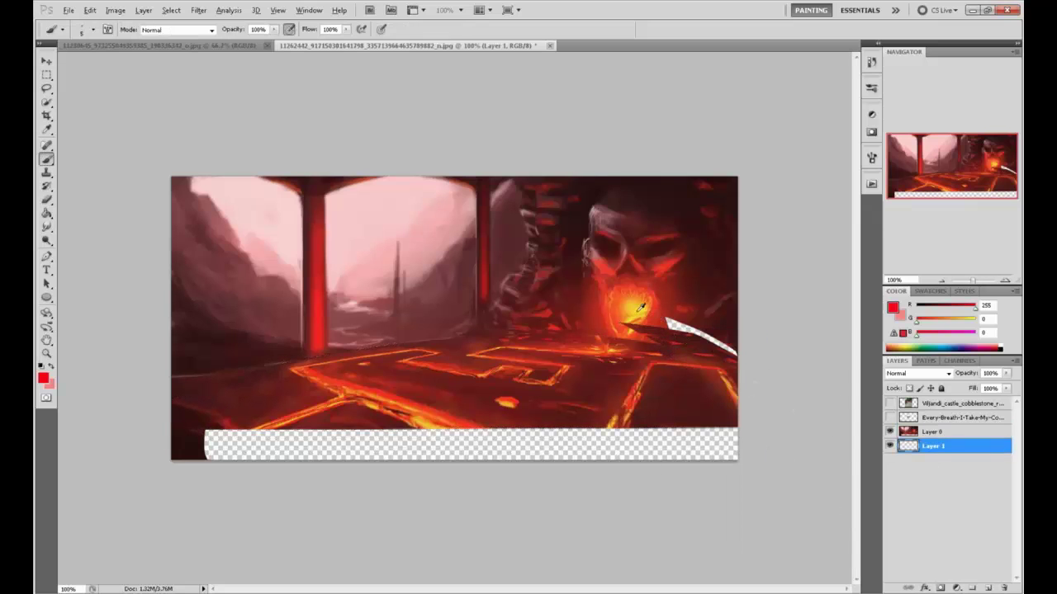
pyautogui.keyDown('alt'); pyautogui.click(636, 323); pyautogui.keyUp('alt')
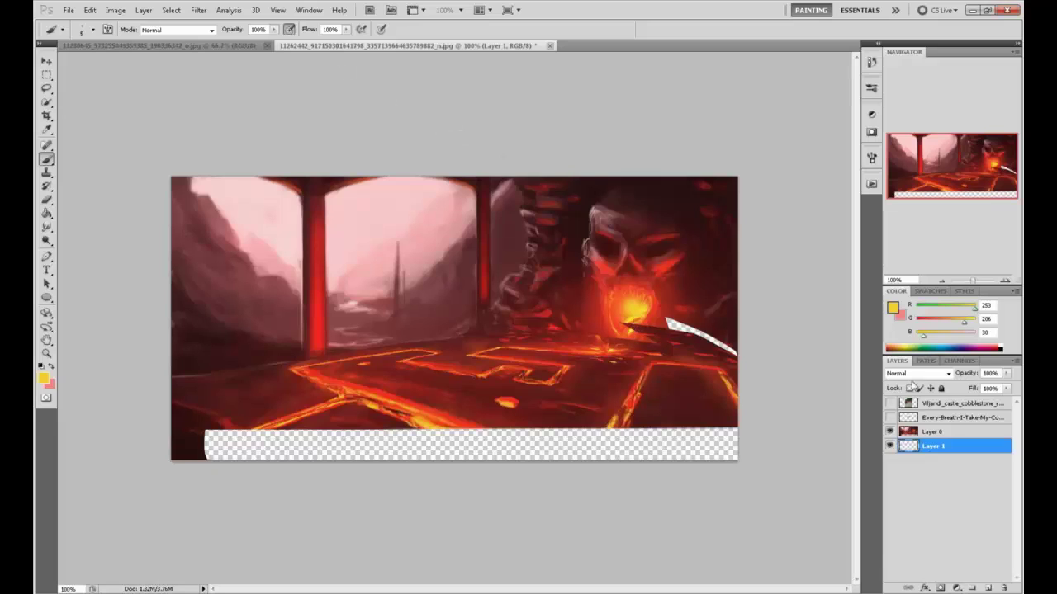
# Show the cobblestone road layer and add empty layers beneath the painting and above the road photo
pyautogui.click(923, 431)
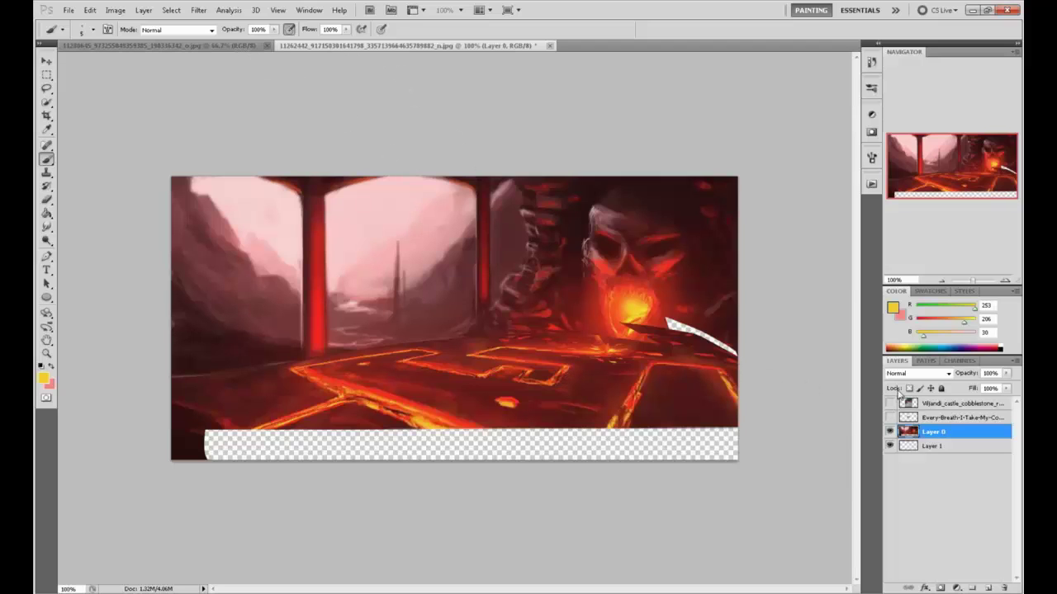
pyautogui.click(890, 404)
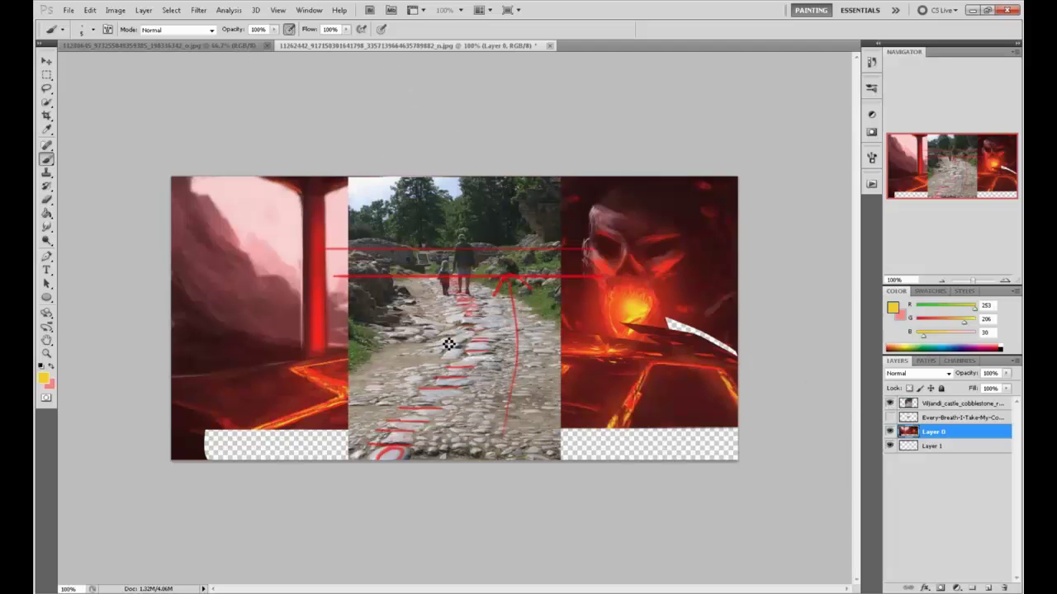
pyautogui.click(937, 446)
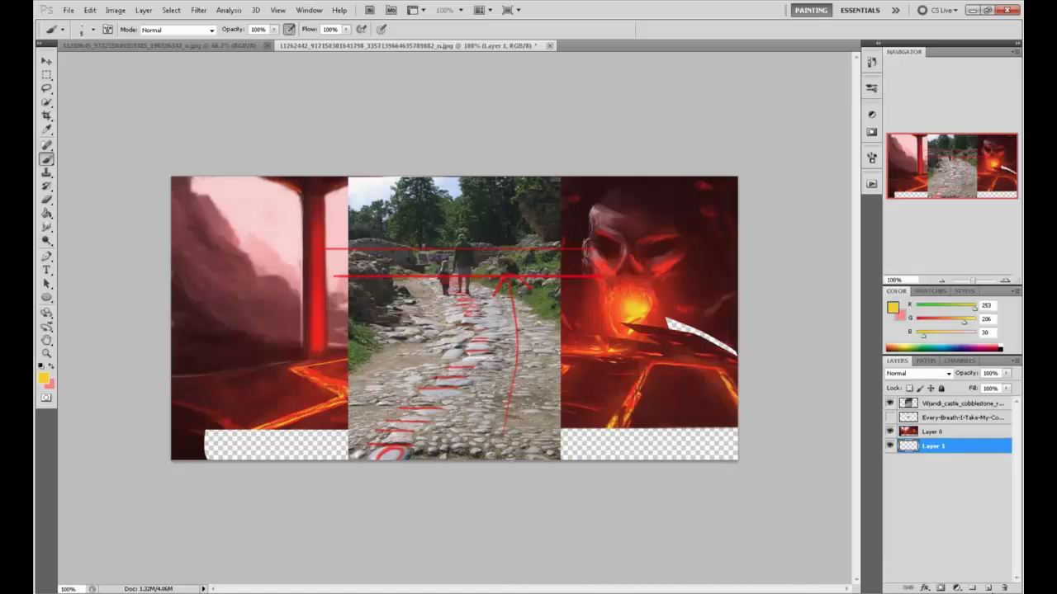
pyautogui.click(988, 587)
pyautogui.click(937, 435)
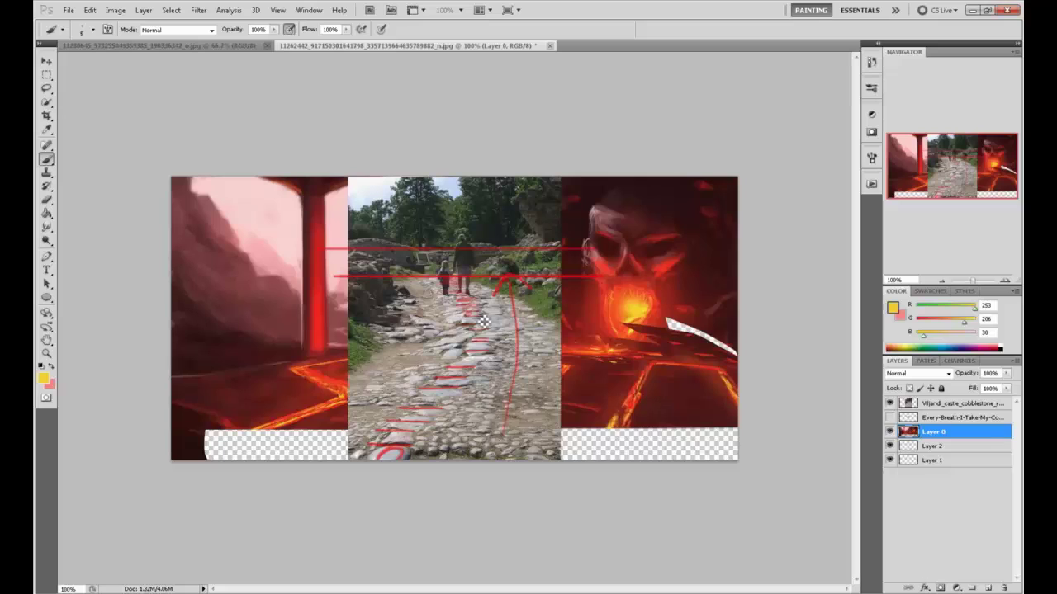
pyautogui.click(944, 406)
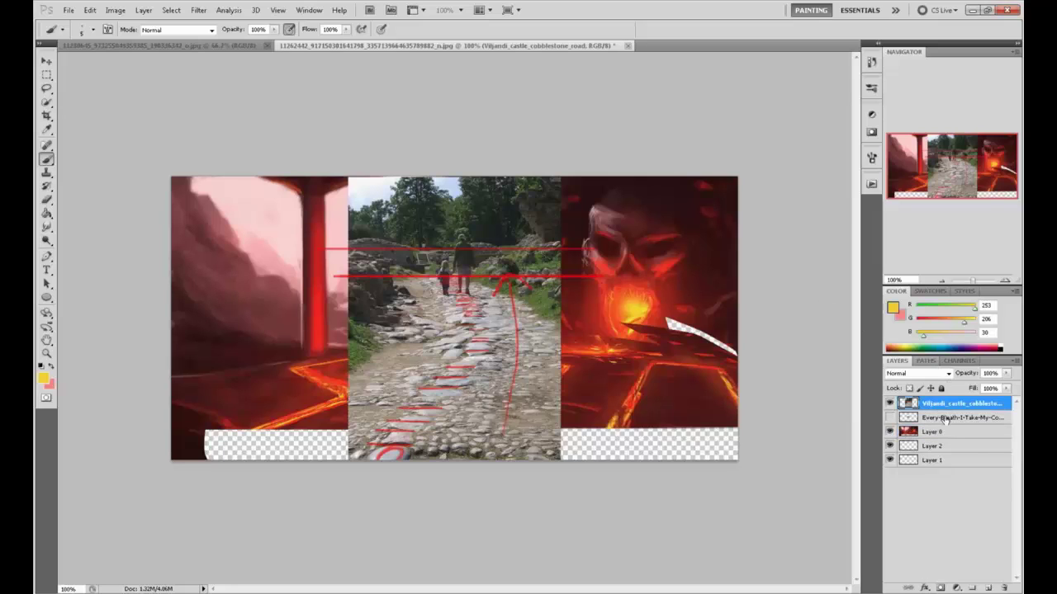
pyautogui.click(989, 587)
# Paint yellow horizontal strokes between the walkers and across the near road, trying a large circle and a flat ellipse and undoing both
pyautogui.moveTo(516, 284)
pyautogui.mouseDown()
pyautogui.moveTo(495, 299)
pyautogui.moveTo(422, 382)
pyautogui.moveTo(523, 295)
pyautogui.moveTo(432, 409)
pyautogui.moveTo(513, 278)
pyautogui.mouseUp()
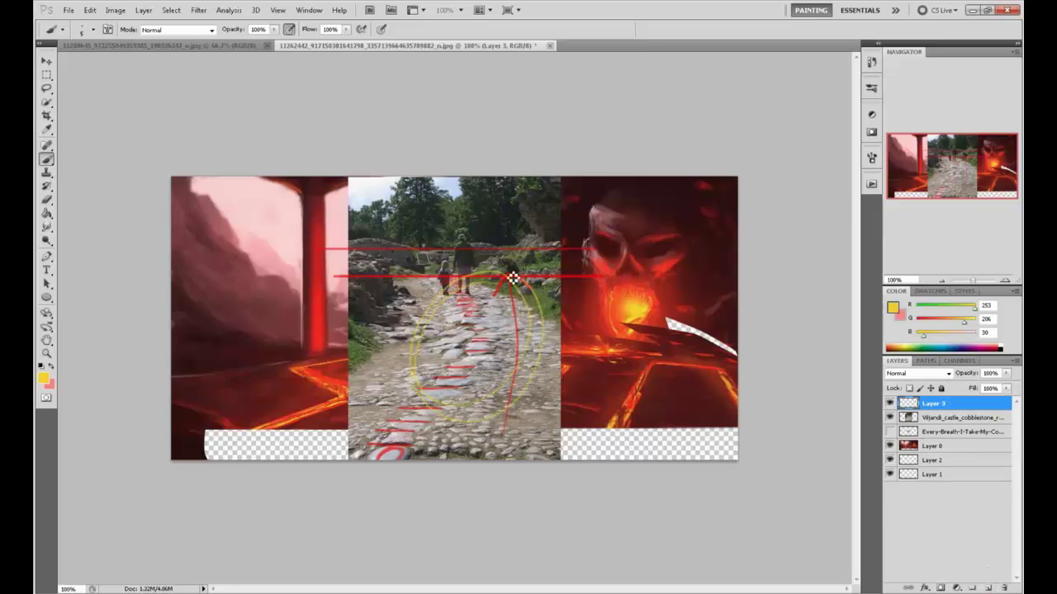
pyautogui.hotkey('ctrl', 'z')
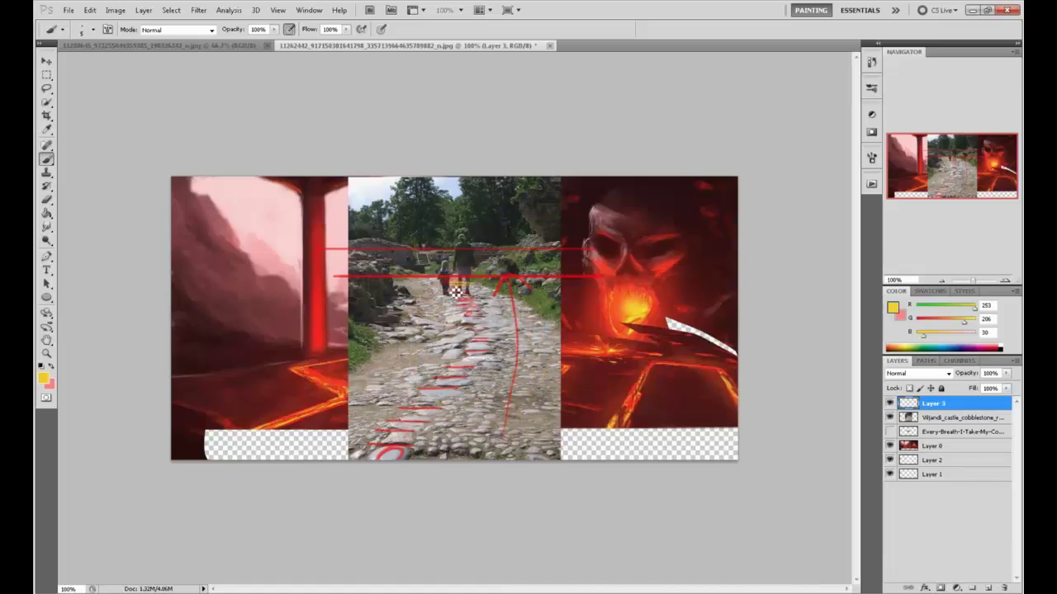
pyautogui.moveTo(481, 410)
pyautogui.mouseDown()
pyautogui.moveTo(385, 437)
pyautogui.moveTo(503, 457)
pyautogui.moveTo(418, 446)
pyautogui.moveTo(520, 338)
pyautogui.moveTo(606, 279)
pyautogui.mouseUp()
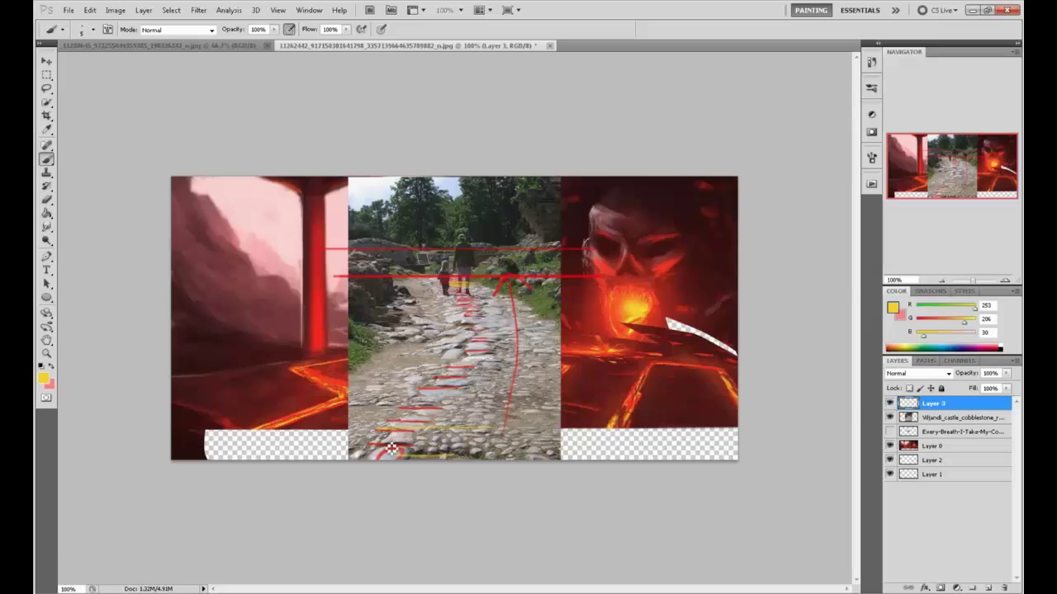
pyautogui.moveTo(432, 435)
pyautogui.mouseDown()
pyautogui.moveTo(393, 458)
pyautogui.moveTo(514, 405)
pyautogui.moveTo(484, 405)
pyautogui.moveTo(519, 415)
pyautogui.moveTo(552, 407)
pyautogui.mouseUp()
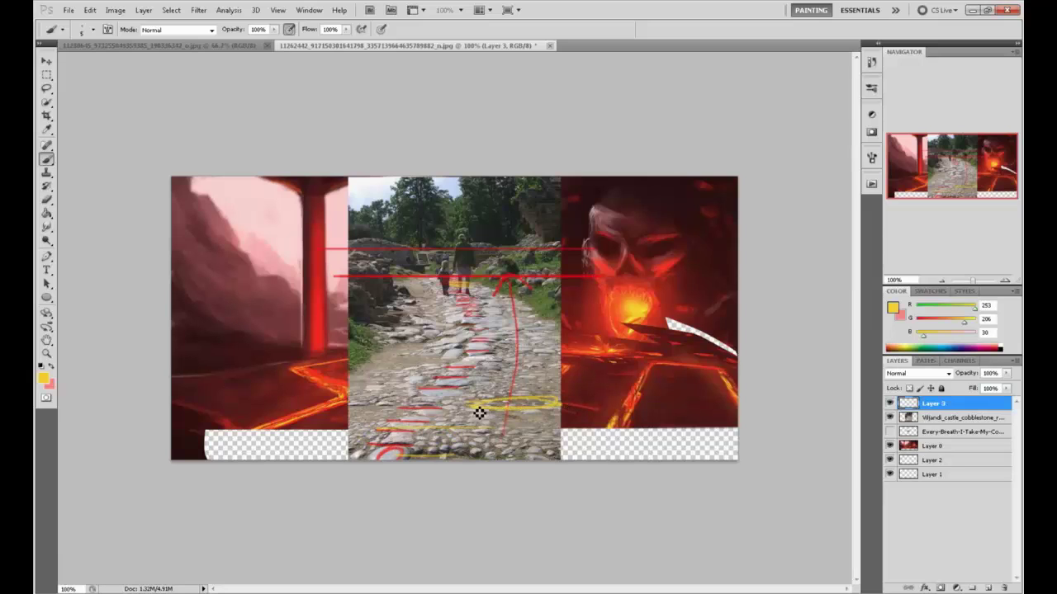
pyautogui.hotkey('ctrl', 'z')
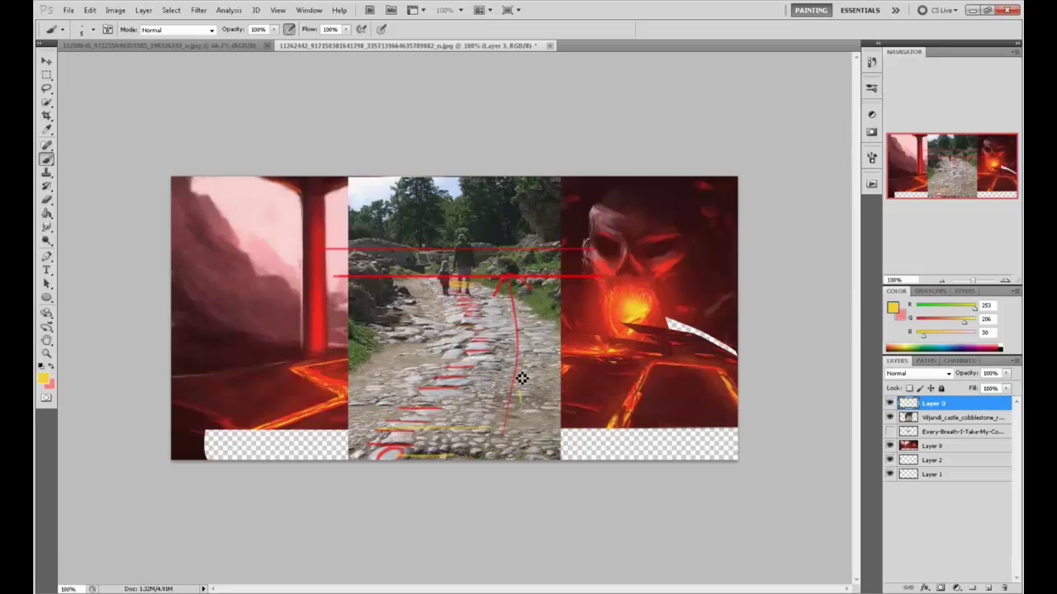
# Draw a yellow column on the right side of the road with two vertical lines joined by a curved base
pyautogui.moveTo(509, 312)
pyautogui.mouseDown()
pyautogui.moveTo(519, 401)
pyautogui.moveTo(540, 398)
pyautogui.mouseUp()
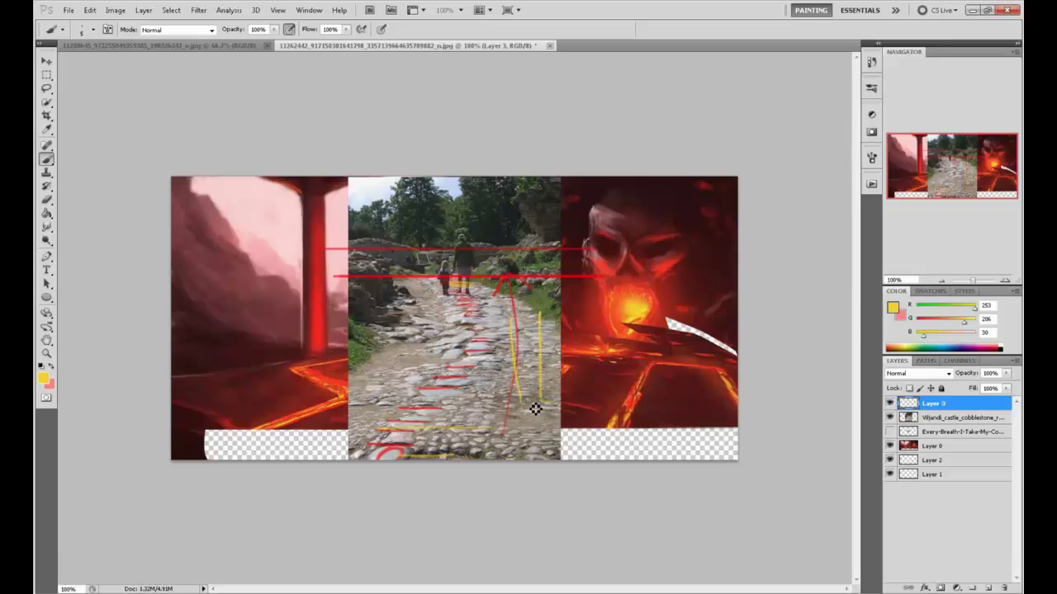
pyautogui.hotkey('ctrl', '+')
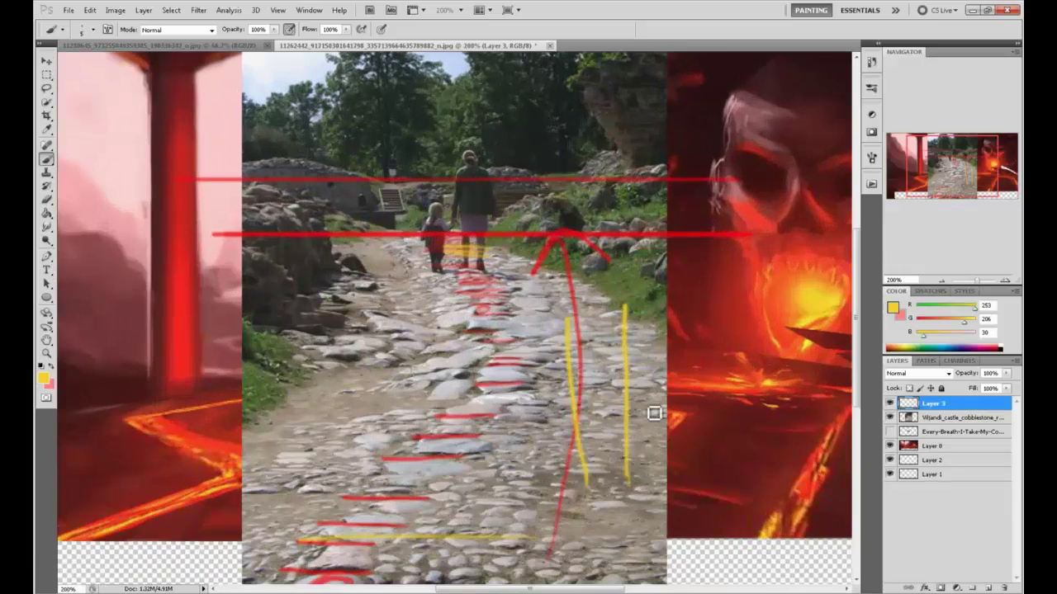
pyautogui.moveTo(634, 487)
pyautogui.mouseDown()
pyautogui.moveTo(596, 383)
pyautogui.moveTo(531, 388)
pyautogui.mouseUp()
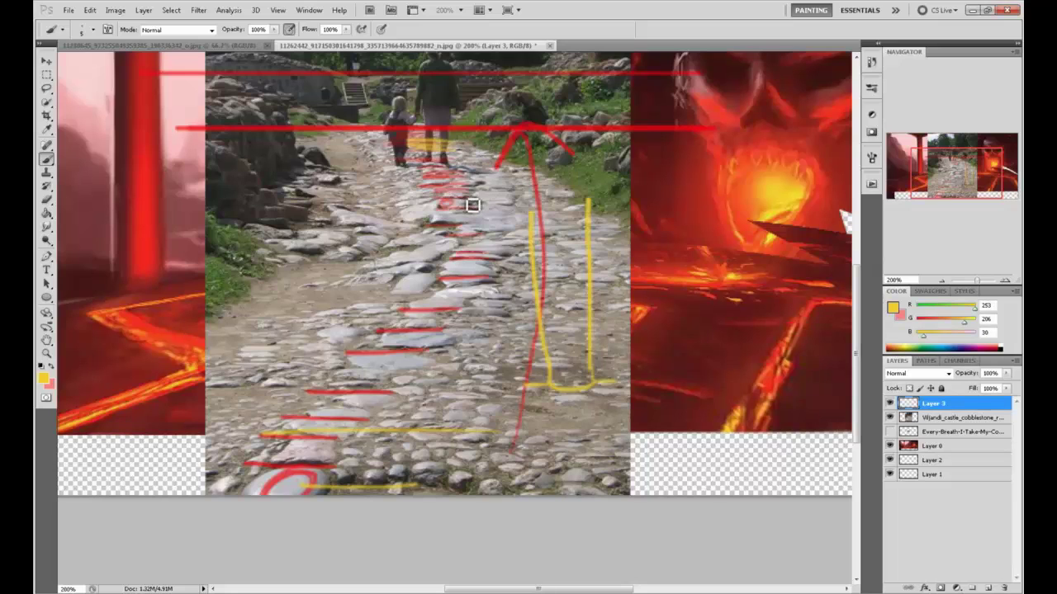
# Set the foreground colour to white and draw a small, narrow column on the far road beside the child, undoing the oversized attempts
pyautogui.click(892, 307)
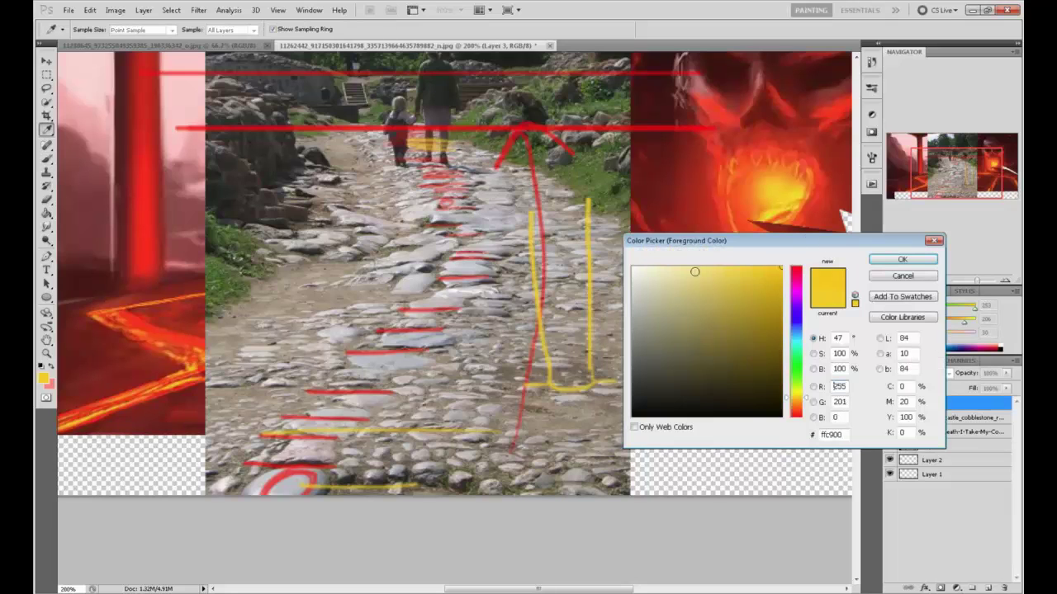
pyautogui.moveTo(695, 271); pyautogui.dragTo(631, 266)
pyautogui.click(902, 259)
pyautogui.moveTo(339, 124); pyautogui.dragTo(342, 255)
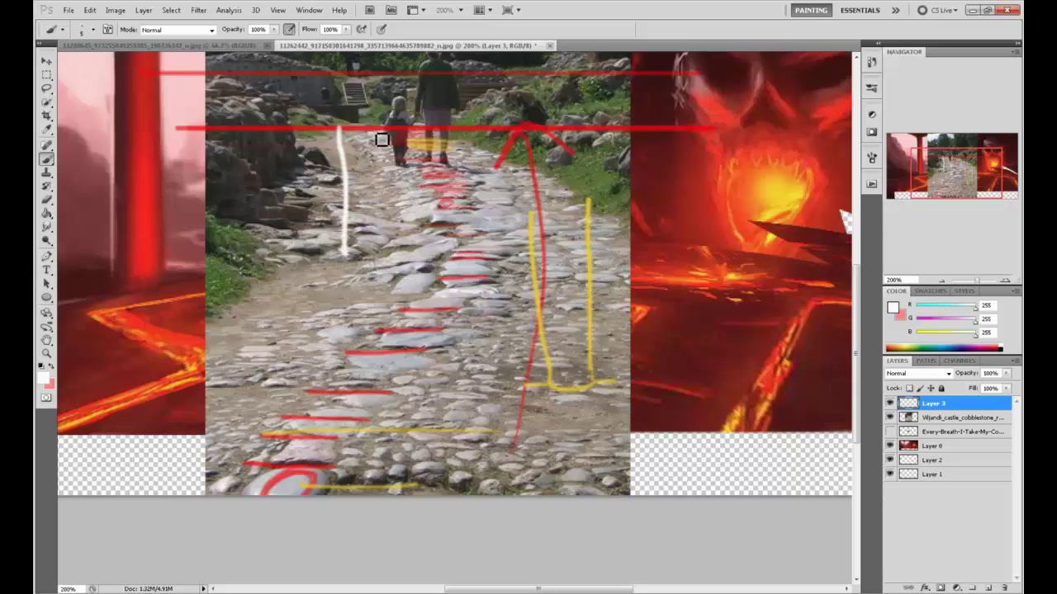
pyautogui.moveTo(382, 137)
pyautogui.mouseDown()
pyautogui.moveTo(401, 261)
pyautogui.moveTo(345, 258)
pyautogui.mouseUp()
pyautogui.hotkey('ctrl', 'alt', 'z')
pyautogui.hotkey('ctrl', 'alt', 'z')
pyautogui.moveTo(345, 125)
pyautogui.mouseDown()
pyautogui.moveTo(352, 166)
pyautogui.moveTo(367, 164)
pyautogui.moveTo(368, 200)
pyautogui.mouseUp()
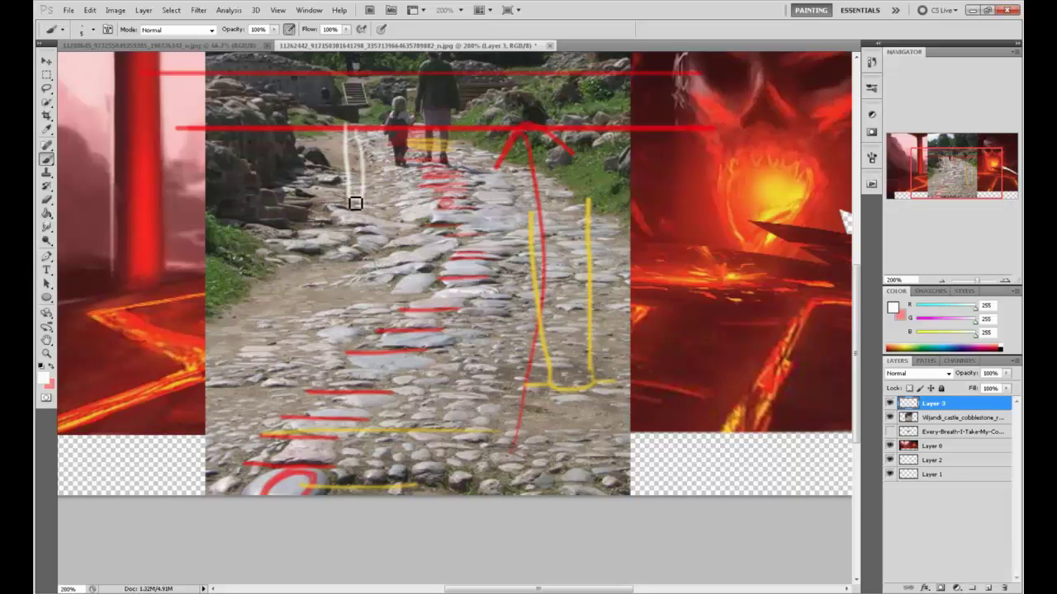
pyautogui.hotkey('ctrl', 'alt', 'z')
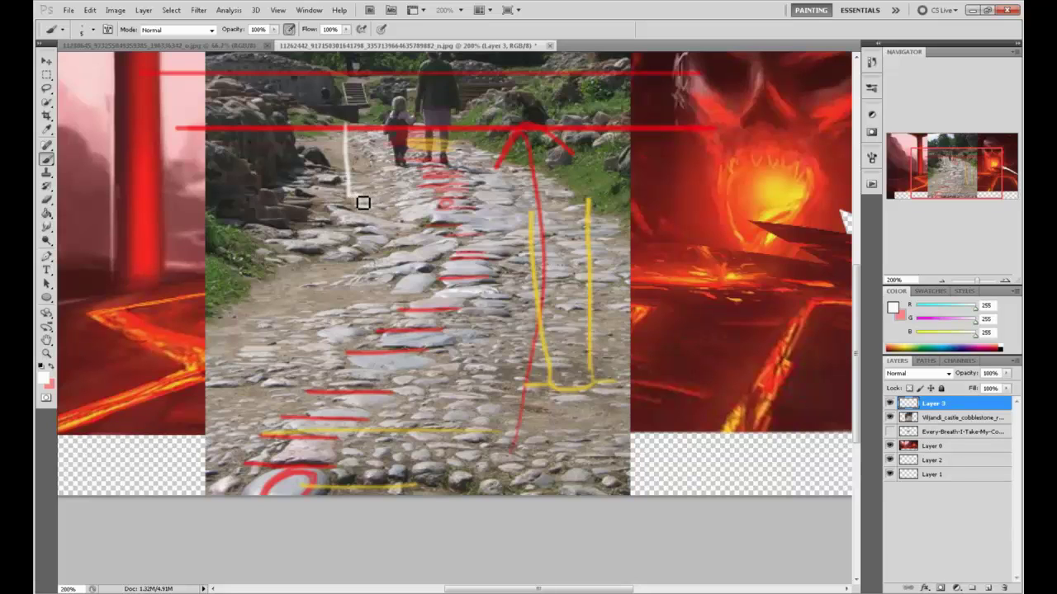
pyautogui.moveTo(364, 198); pyautogui.dragTo(361, 132)
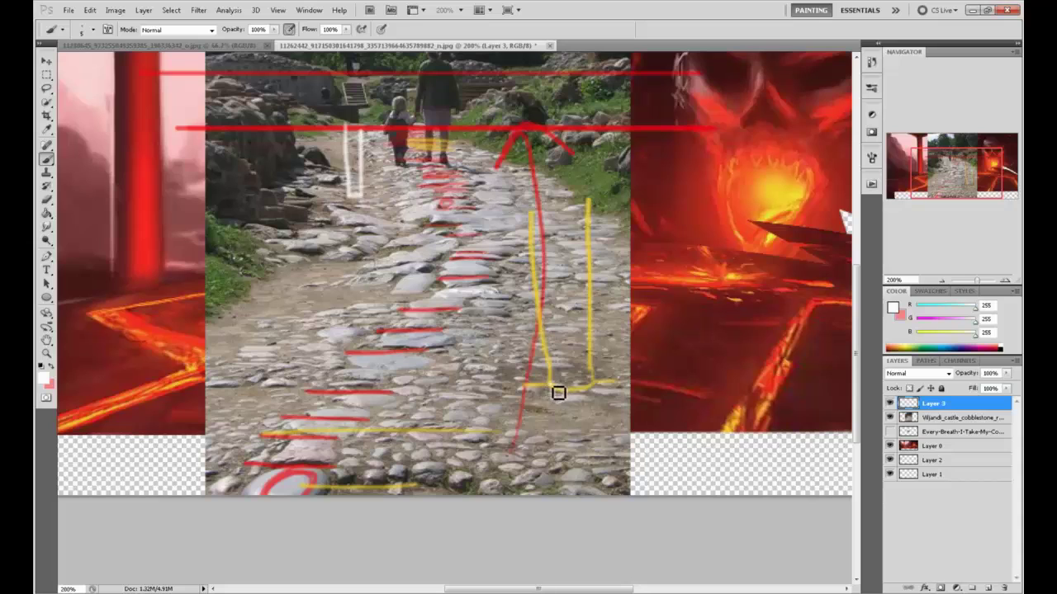
# Replace a tall white column attempt in the foreground with a shorter, wide column outlined around the circled stone
pyautogui.moveTo(258, 493); pyautogui.dragTo(255, 226)
pyautogui.moveTo(330, 494); pyautogui.dragTo(331, 232)
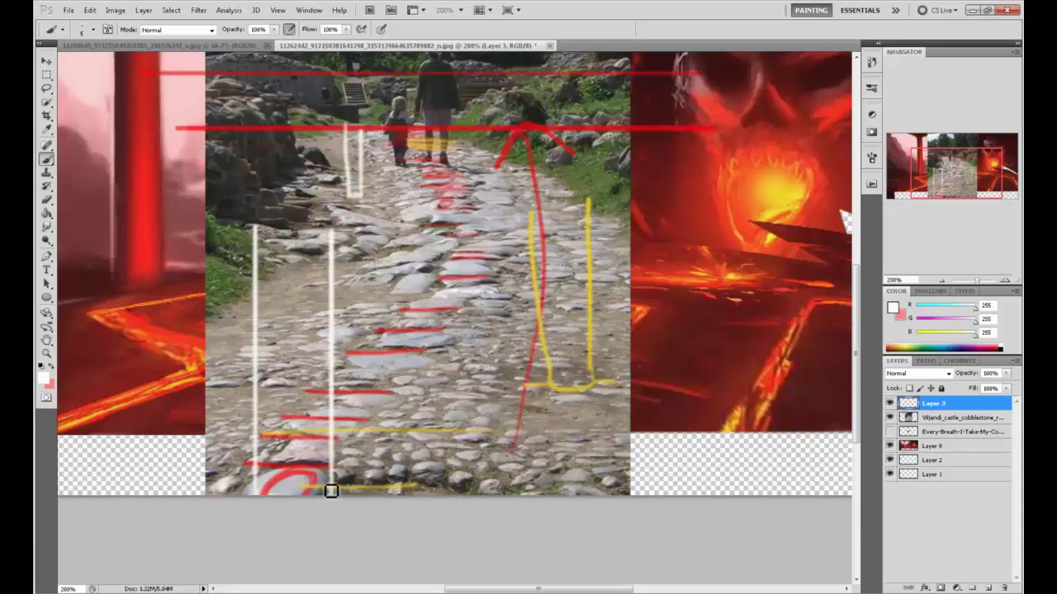
pyautogui.hotkey('ctrl', 'z')
pyautogui.hotkey('ctrl', 'alt', 'z')
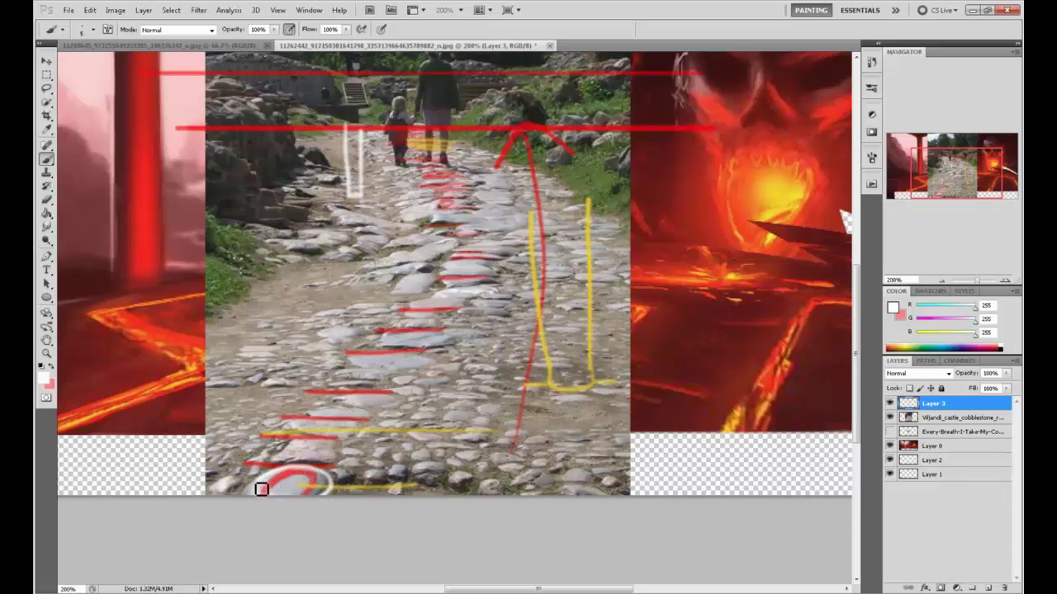
pyautogui.moveTo(247, 495); pyautogui.dragTo(244, 335)
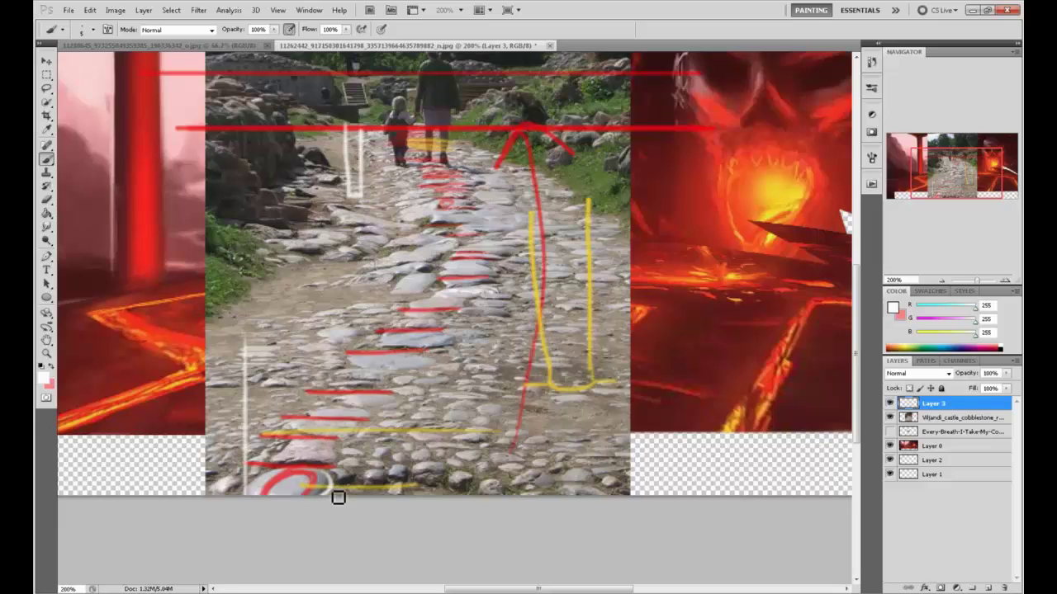
pyautogui.moveTo(333, 496); pyautogui.dragTo(330, 328)
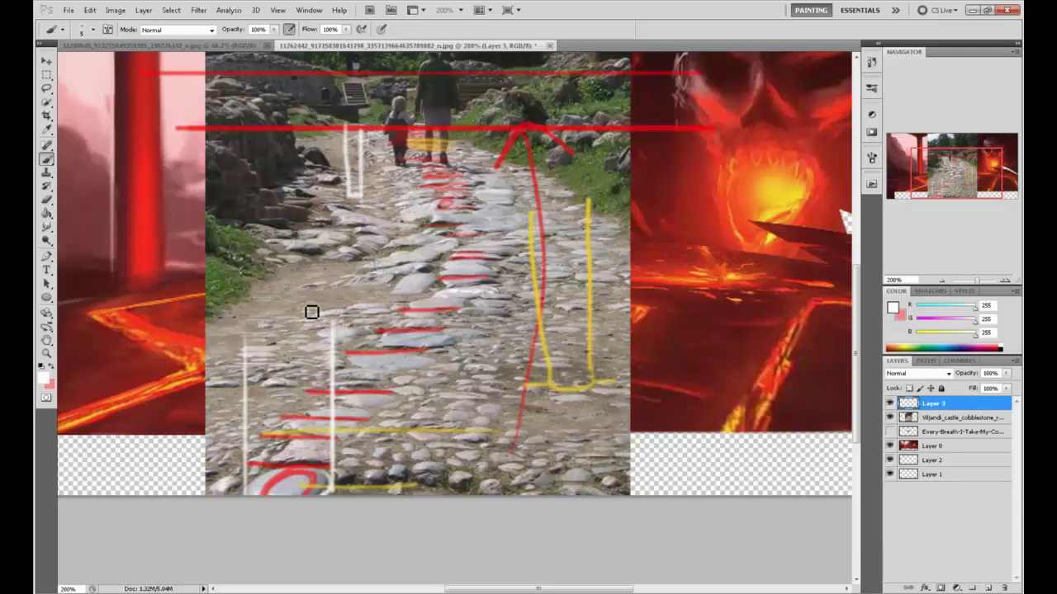
# Revert the painting to its original opening snapshot in the history and show the whole picture at 100%
pyautogui.click(870, 62)
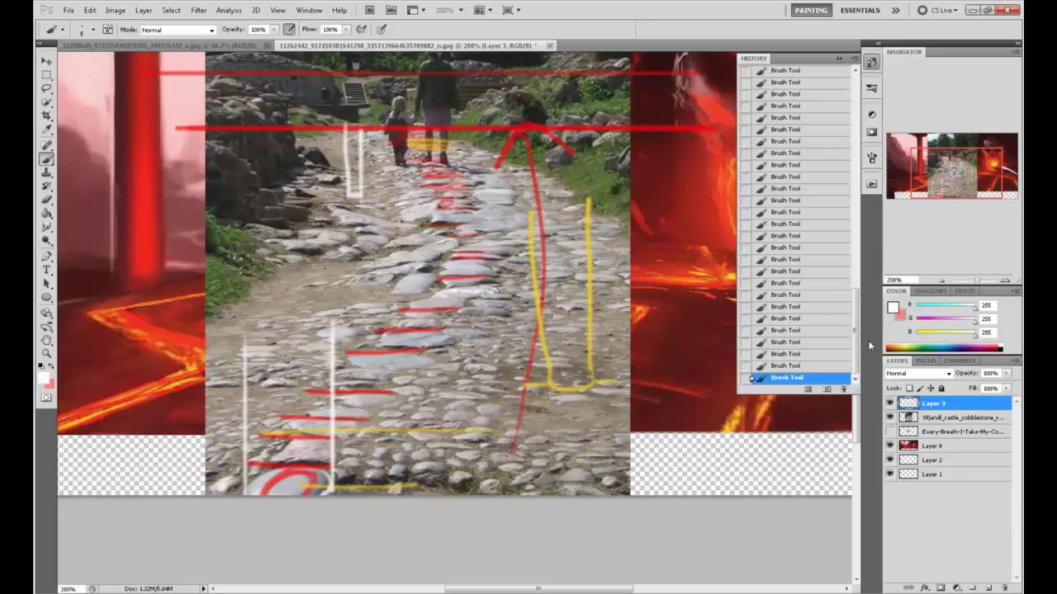
pyautogui.scroll(-3, 829, 167)
pyautogui.scroll(5, 830, 168)
pyautogui.click(801, 72)
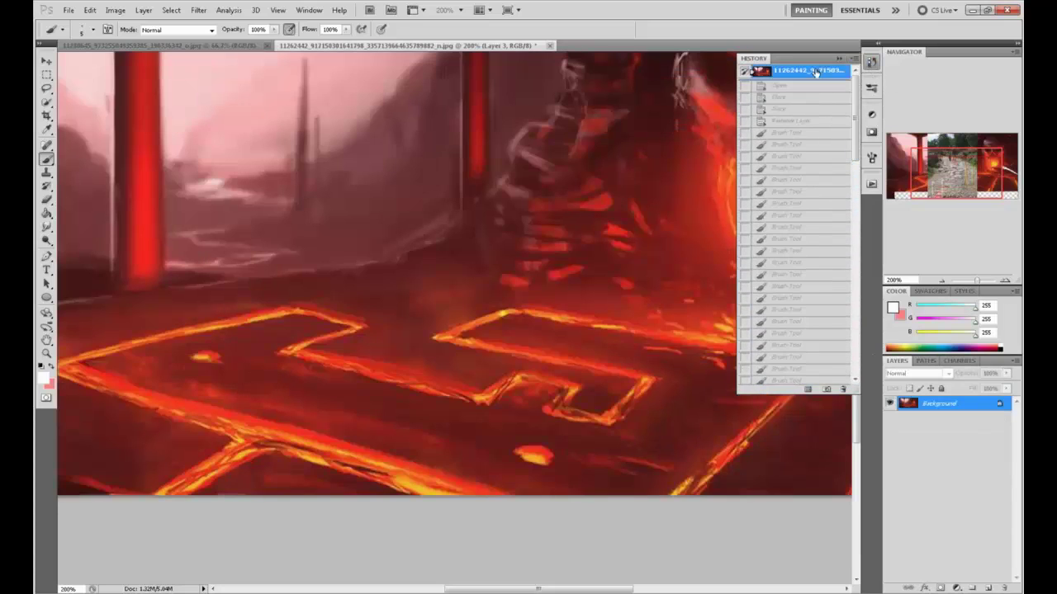
pyautogui.click(839, 57)
pyautogui.hotkey('ctrl', '-')
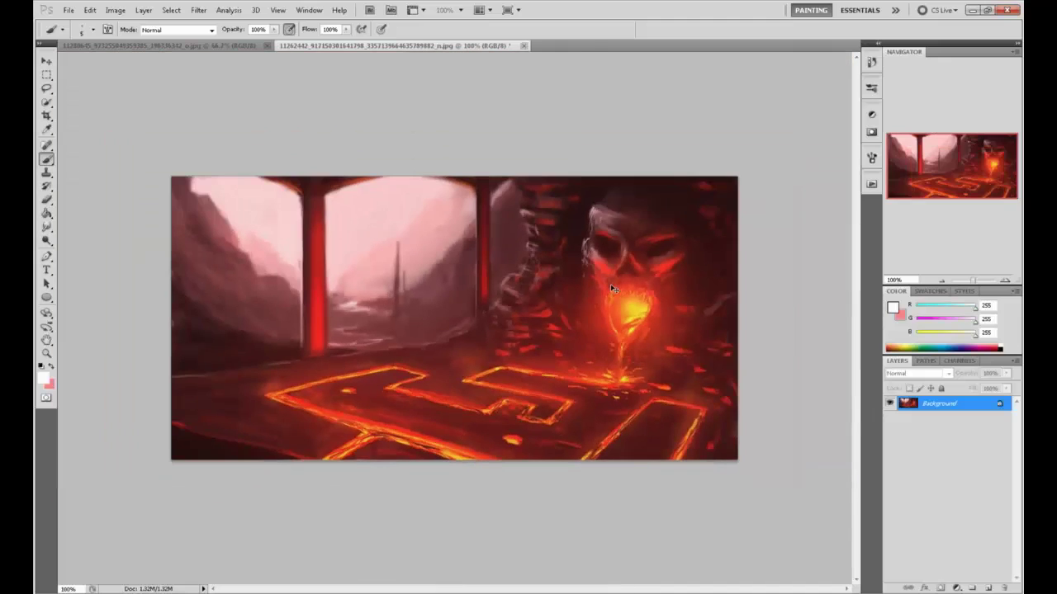
# Convert the Background to a regular layer, then lasso the lava floor and cut and paste it onto its own layer
pyautogui.doubleClick(970, 404)
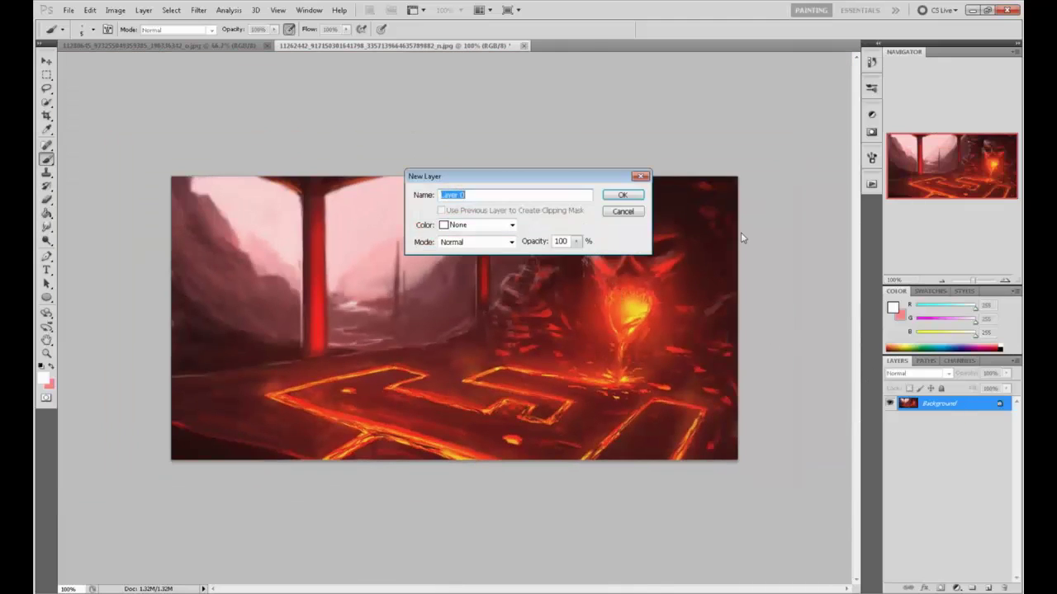
pyautogui.click(623, 193)
pyautogui.press('l')
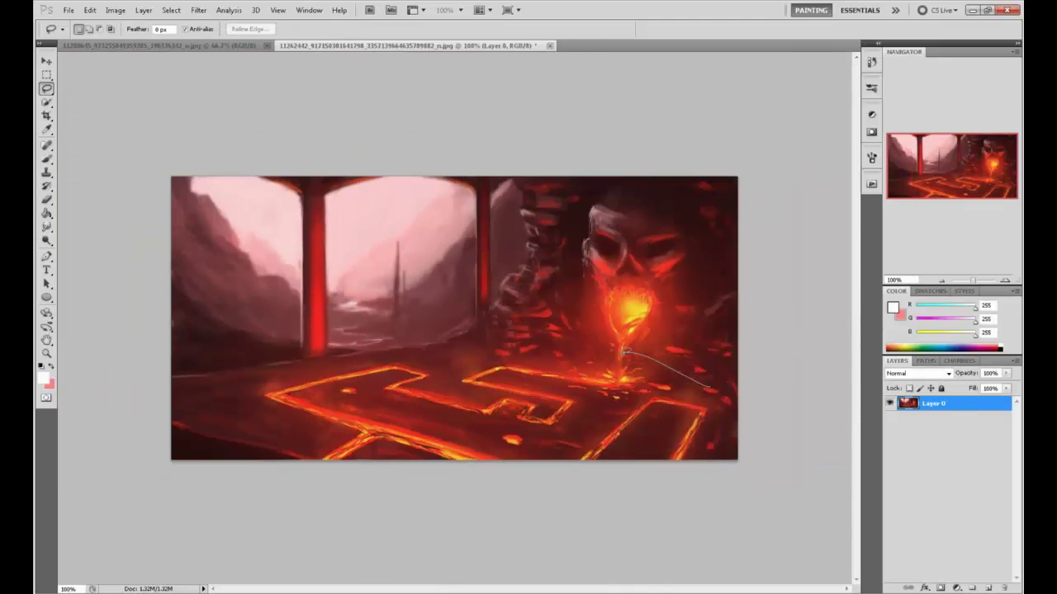
pyautogui.moveTo(624, 352); pyautogui.dragTo(624, 352)
pyautogui.moveTo(673, 368)
pyautogui.mouseDown()
pyautogui.moveTo(628, 371)
pyautogui.moveTo(596, 357)
pyautogui.mouseUp()
pyautogui.moveTo(460, 341)
pyautogui.mouseDown()
pyautogui.moveTo(293, 366)
pyautogui.moveTo(148, 412)
pyautogui.moveTo(505, 559)
pyautogui.moveTo(773, 493)
pyautogui.moveTo(712, 366)
pyautogui.mouseUp()
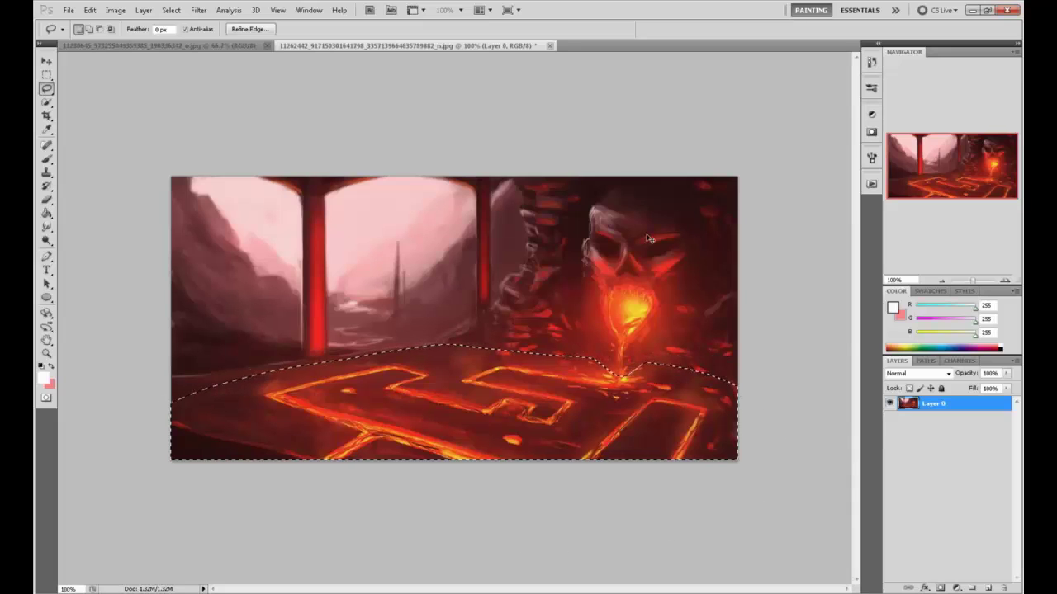
pyautogui.hotkey('ctrl', 'x')
pyautogui.hotkey('ctrl', 'v')
pyautogui.press('v')
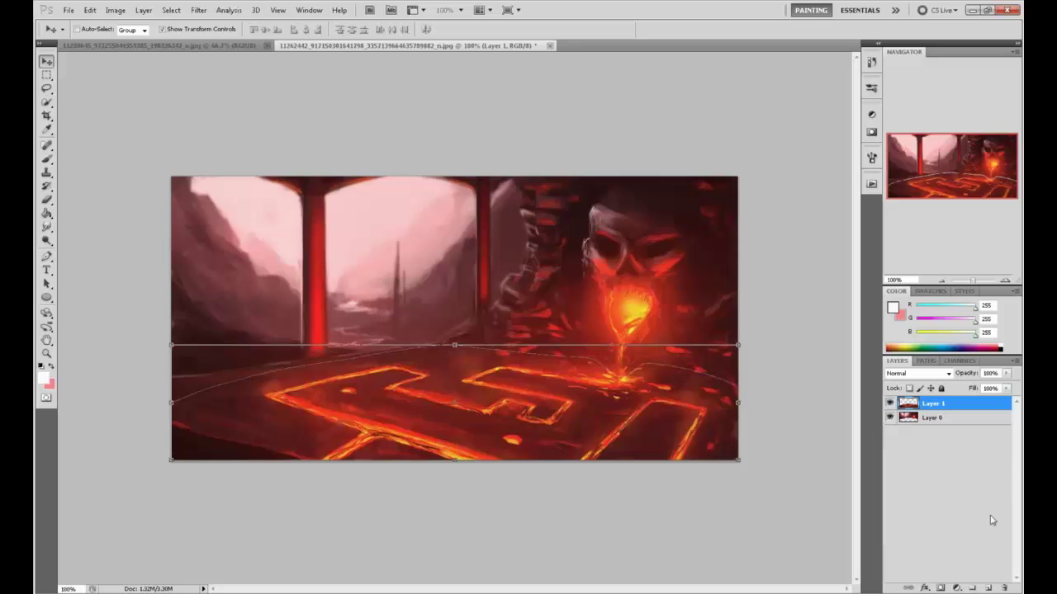
# On a new layer, sketch a white stick figure at the floor's back edge with circles and a diagonal line running to the foreground
pyautogui.click(988, 588)
pyautogui.click(892, 308)
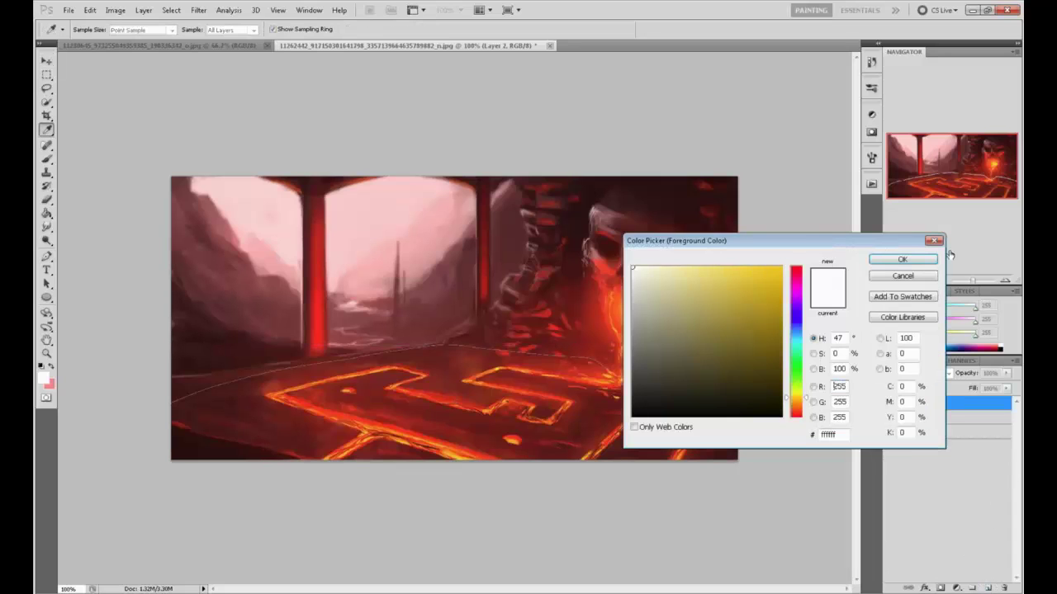
pyautogui.click(902, 260)
pyautogui.press('b')
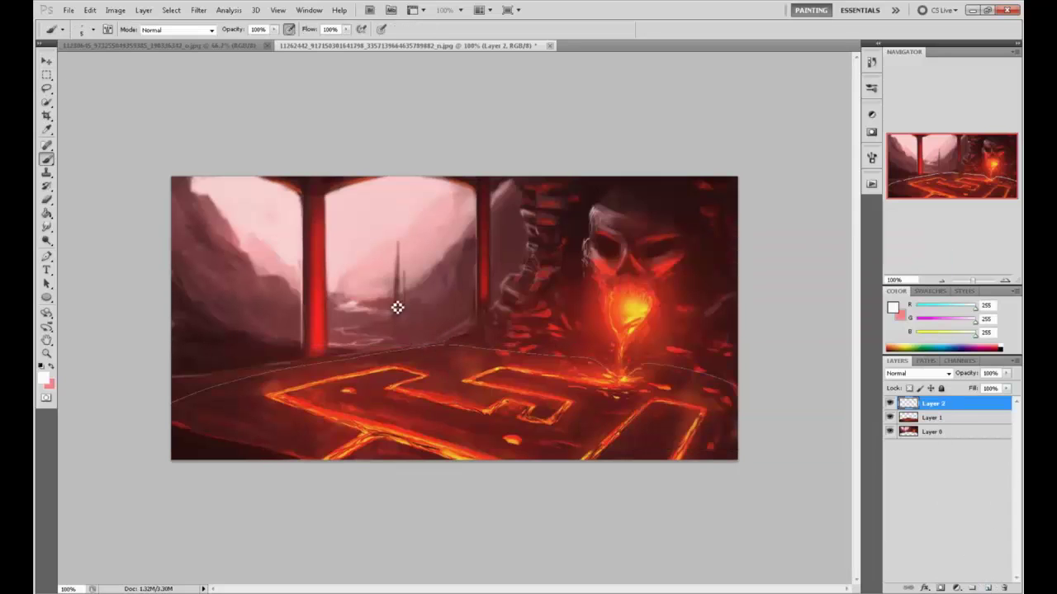
pyautogui.moveTo(397, 310); pyautogui.dragTo(397, 335)
pyautogui.moveTo(397, 335)
pyautogui.mouseDown()
pyautogui.moveTo(402, 352)
pyautogui.moveTo(385, 352)
pyautogui.moveTo(425, 351)
pyautogui.moveTo(497, 406)
pyautogui.mouseUp()
pyautogui.moveTo(535, 423); pyautogui.dragTo(540, 436)
pyautogui.moveTo(424, 352); pyautogui.dragTo(630, 464)
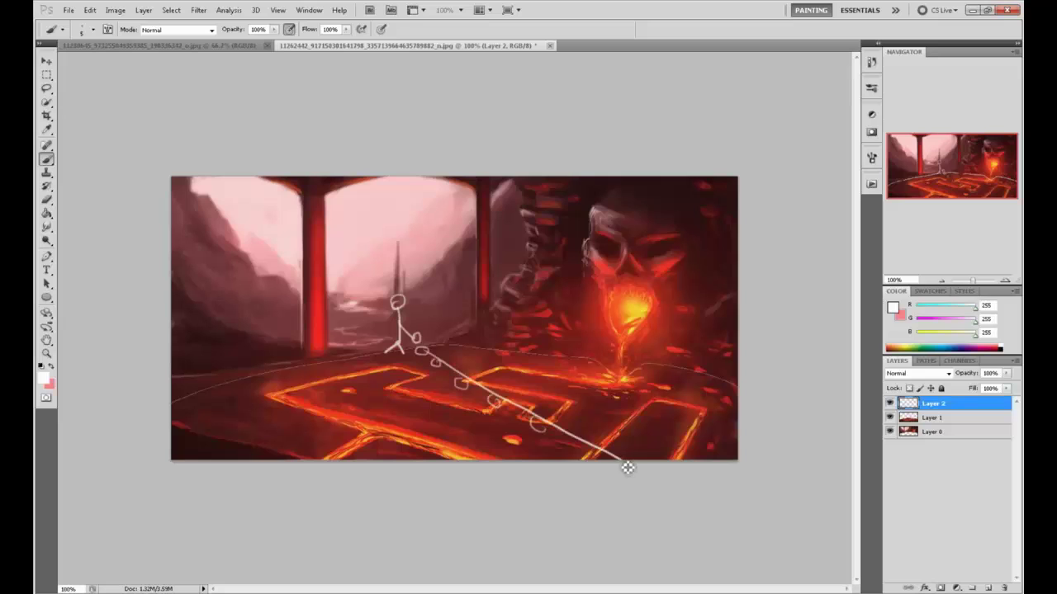
# Draw white arrows across the lava floor, fanning out from its back edge toward the foreground
pyautogui.moveTo(543, 447); pyautogui.dragTo(613, 456)
pyautogui.moveTo(458, 339)
pyautogui.mouseDown()
pyautogui.moveTo(688, 472)
pyautogui.moveTo(598, 438)
pyautogui.mouseUp()
pyautogui.moveTo(668, 461); pyautogui.dragTo(607, 425)
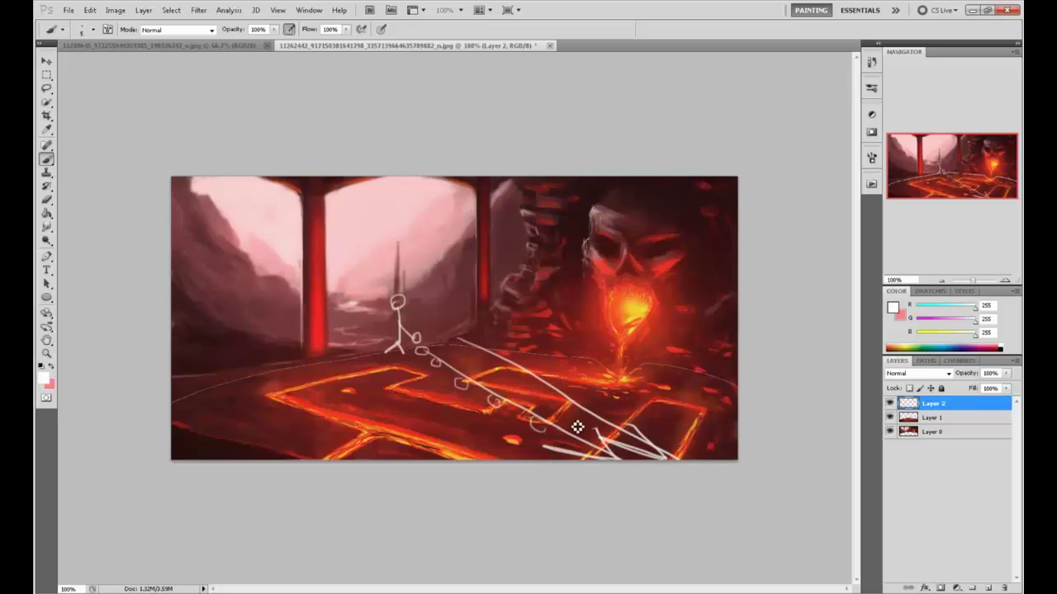
pyautogui.moveTo(351, 356)
pyautogui.mouseDown()
pyautogui.moveTo(477, 474)
pyautogui.moveTo(452, 434)
pyautogui.mouseUp()
pyautogui.moveTo(262, 367)
pyautogui.mouseDown()
pyautogui.moveTo(347, 476)
pyautogui.moveTo(294, 444)
pyautogui.mouseUp()
pyautogui.moveTo(212, 368); pyautogui.dragTo(217, 458)
pyautogui.moveTo(198, 425)
pyautogui.mouseDown()
pyautogui.moveTo(220, 459)
pyautogui.moveTo(239, 428)
pyautogui.mouseUp()
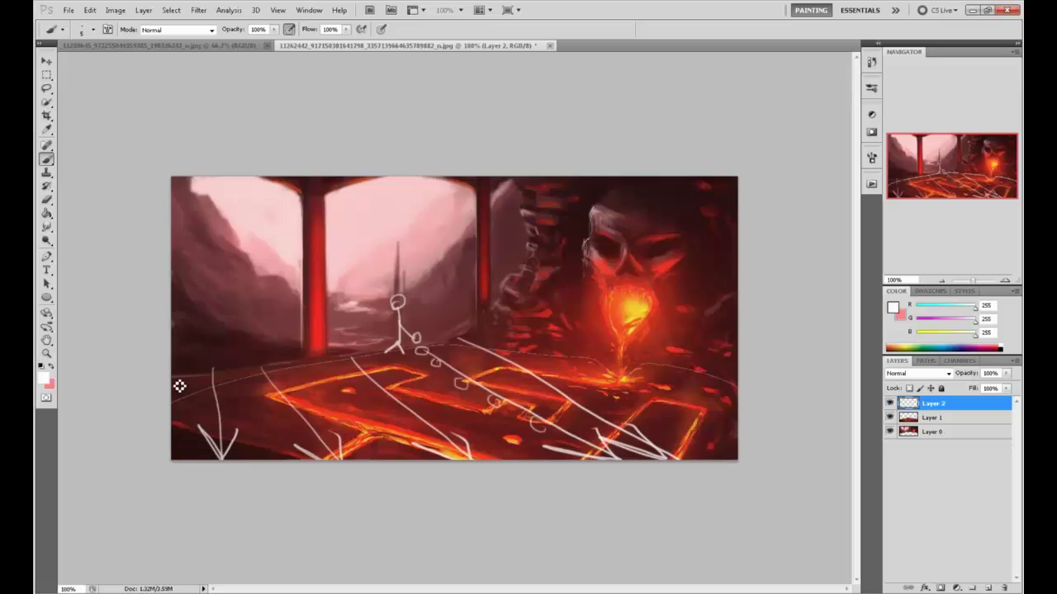
pyautogui.moveTo(182, 368); pyautogui.dragTo(185, 468)
pyautogui.moveTo(172, 431); pyautogui.dragTo(183, 458)
pyautogui.moveTo(185, 457); pyautogui.dragTo(198, 429)
pyautogui.moveTo(321, 358); pyautogui.dragTo(391, 459)
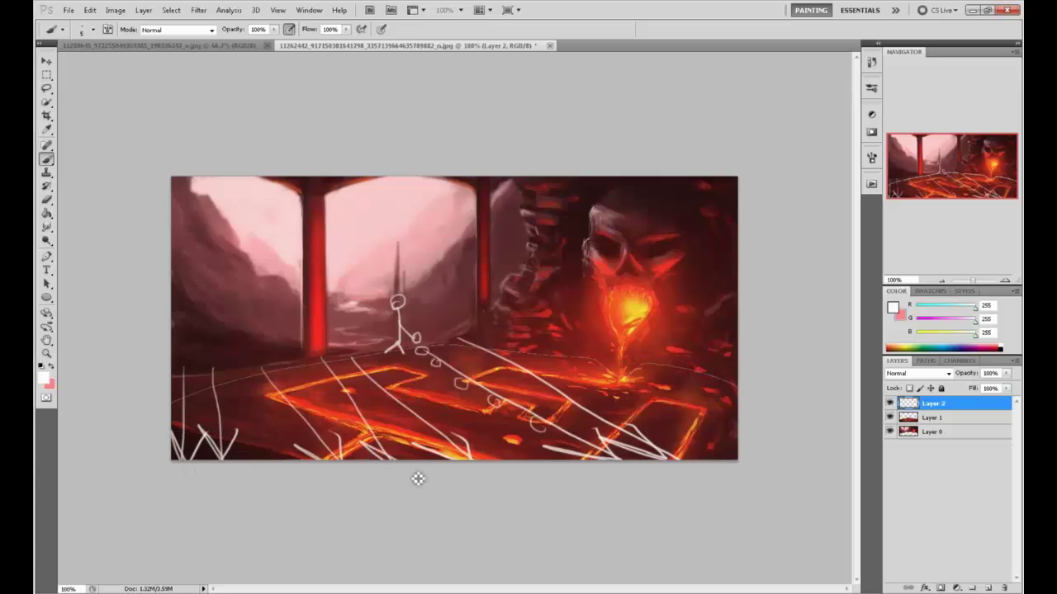
pyautogui.moveTo(405, 359)
pyautogui.mouseDown()
pyautogui.moveTo(523, 462)
pyautogui.moveTo(502, 428)
pyautogui.mouseUp()
pyautogui.moveTo(486, 344); pyautogui.dragTo(733, 430)
pyautogui.moveTo(654, 423); pyautogui.dragTo(731, 431)
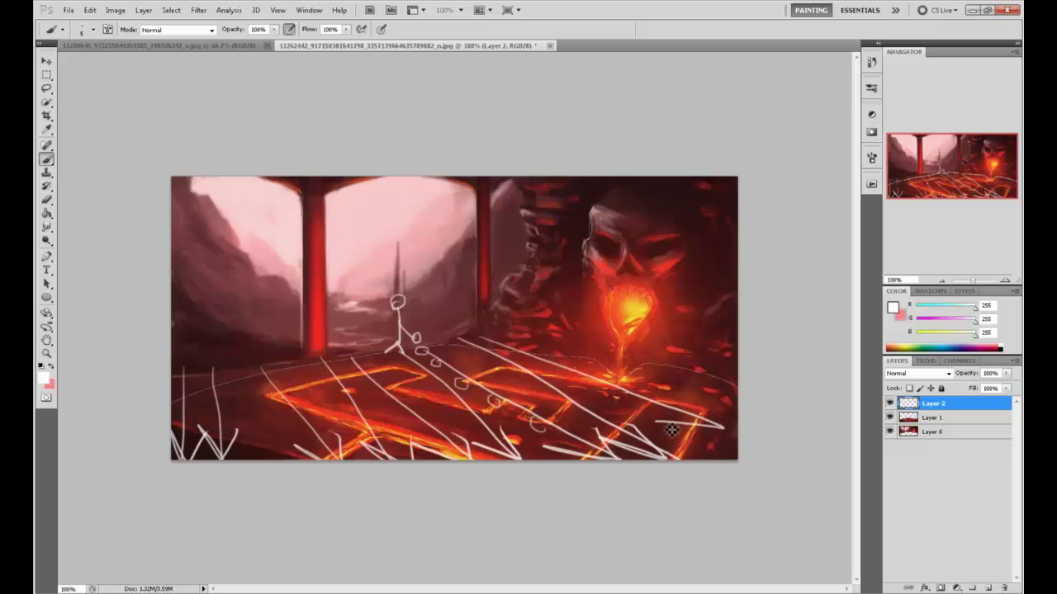
pyautogui.moveTo(679, 395); pyautogui.dragTo(733, 430)
pyautogui.moveTo(525, 373); pyautogui.dragTo(698, 447)
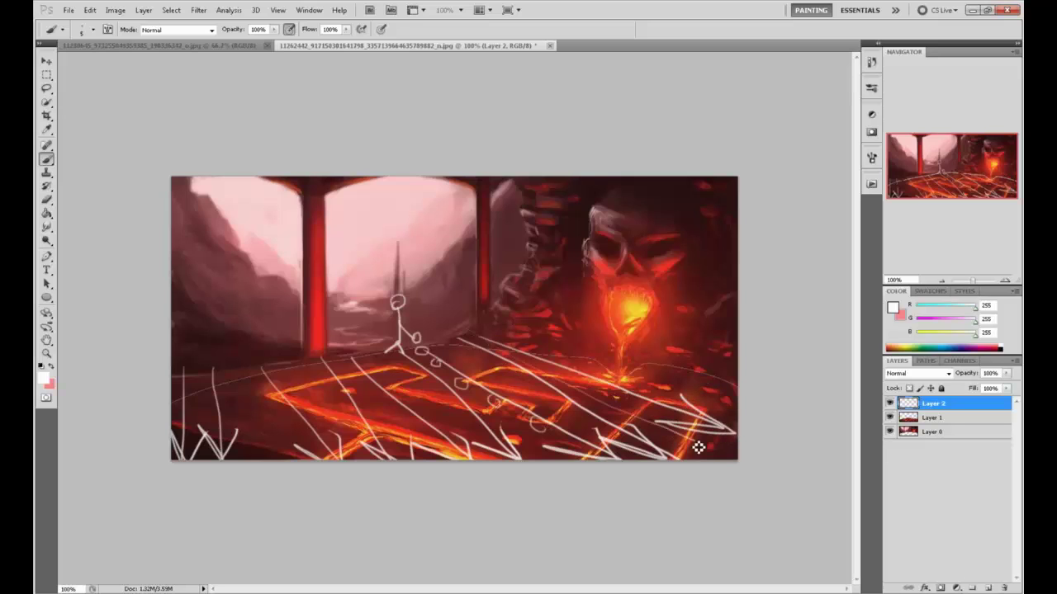
# Hide the sketch in Layer 2 and distort the floor in Layer 1 into a flatter trapezoid that widens toward the foreground
pyautogui.click(890, 402)
pyautogui.click(931, 418)
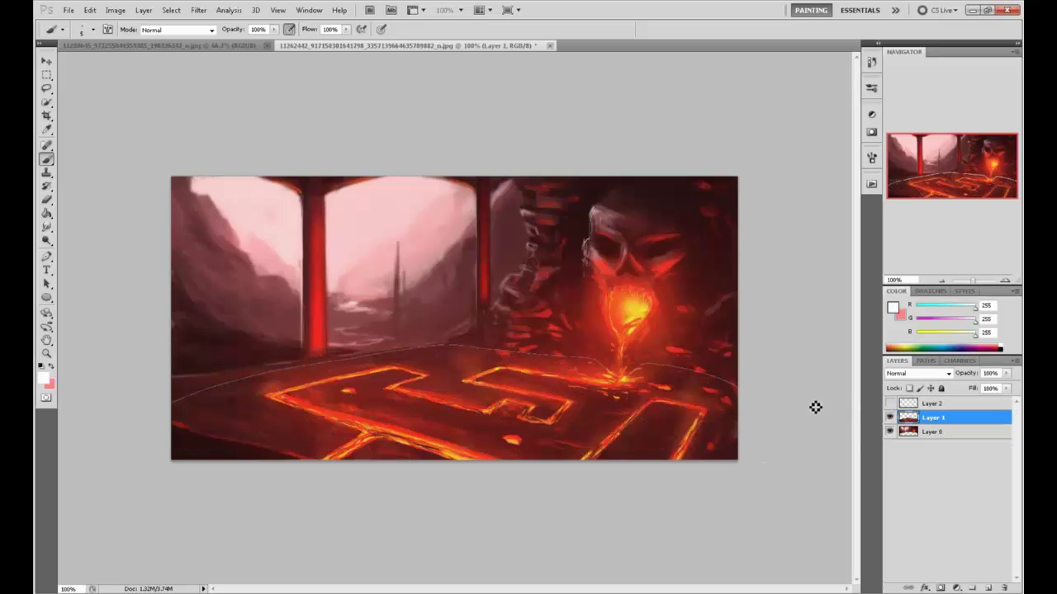
pyautogui.press('v')
pyautogui.moveTo(175, 348); pyautogui.dragTo(186, 365)
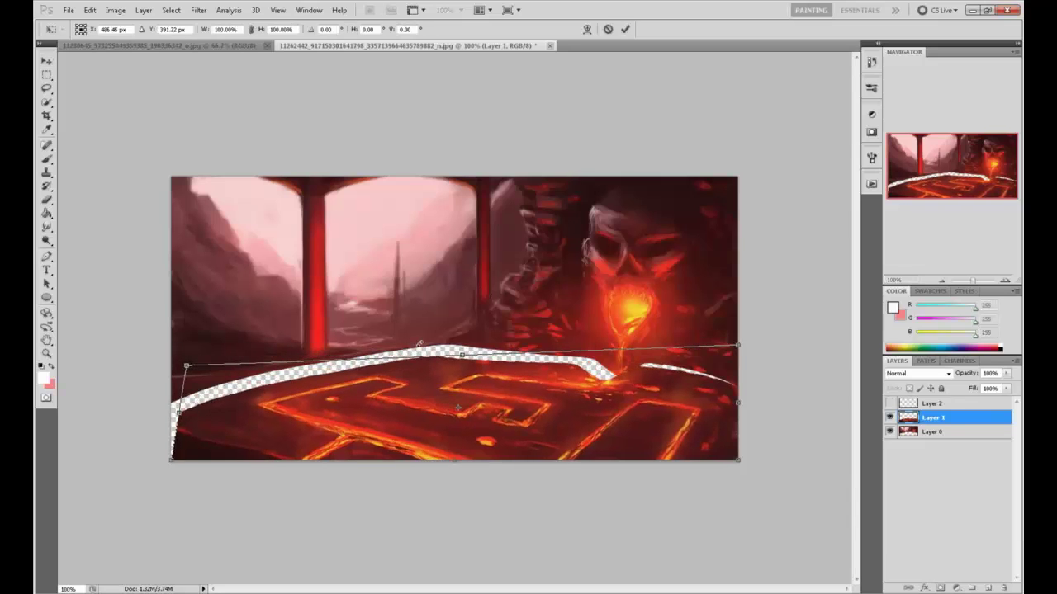
pyautogui.moveTo(462, 356); pyautogui.dragTo(456, 376)
pyautogui.moveTo(391, 405); pyautogui.dragTo(409, 372)
pyautogui.moveTo(189, 429); pyautogui.dragTo(97, 459)
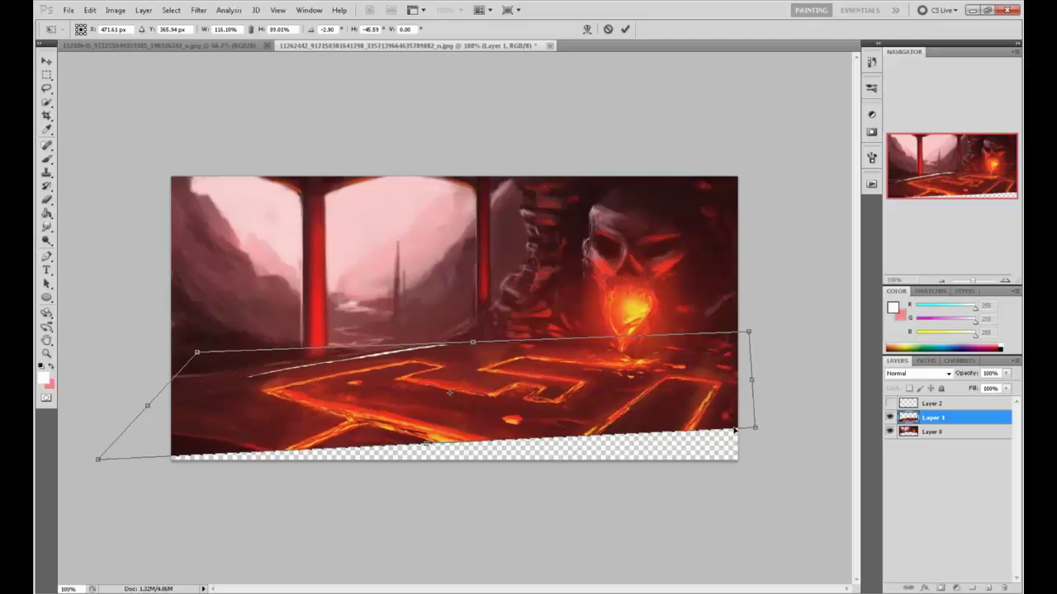
pyautogui.moveTo(756, 430); pyautogui.dragTo(777, 469)
pyautogui.moveTo(748, 331); pyautogui.dragTo(665, 335)
pyautogui.moveTo(189, 355); pyautogui.dragTo(258, 349)
pyautogui.moveTo(439, 468); pyautogui.dragTo(444, 435)
pyautogui.moveTo(511, 397); pyautogui.dragTo(523, 398)
pyautogui.moveTo(794, 436); pyautogui.dragTo(801, 422)
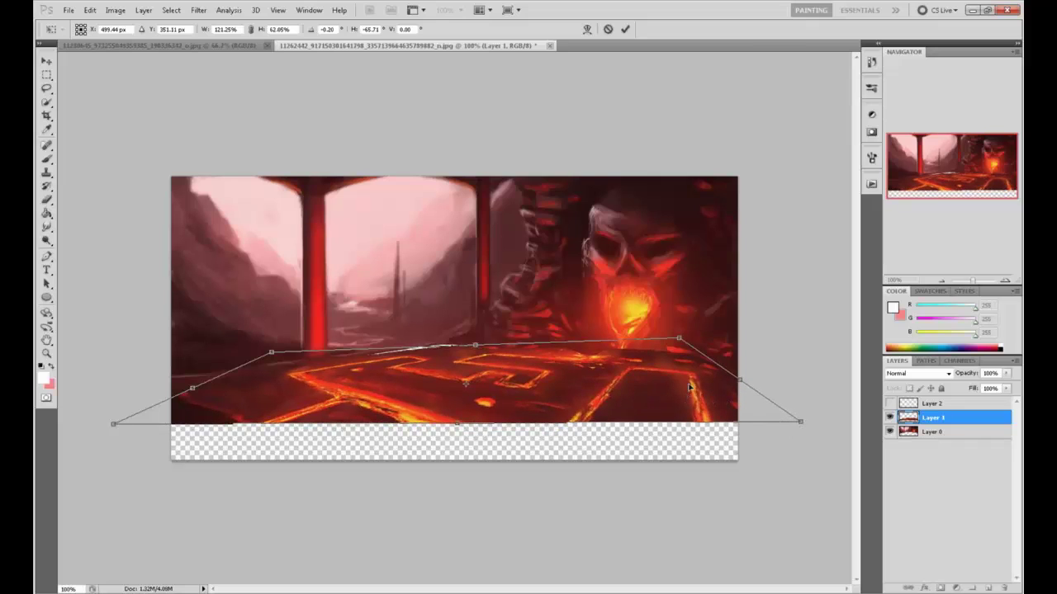
pyautogui.click(625, 30)
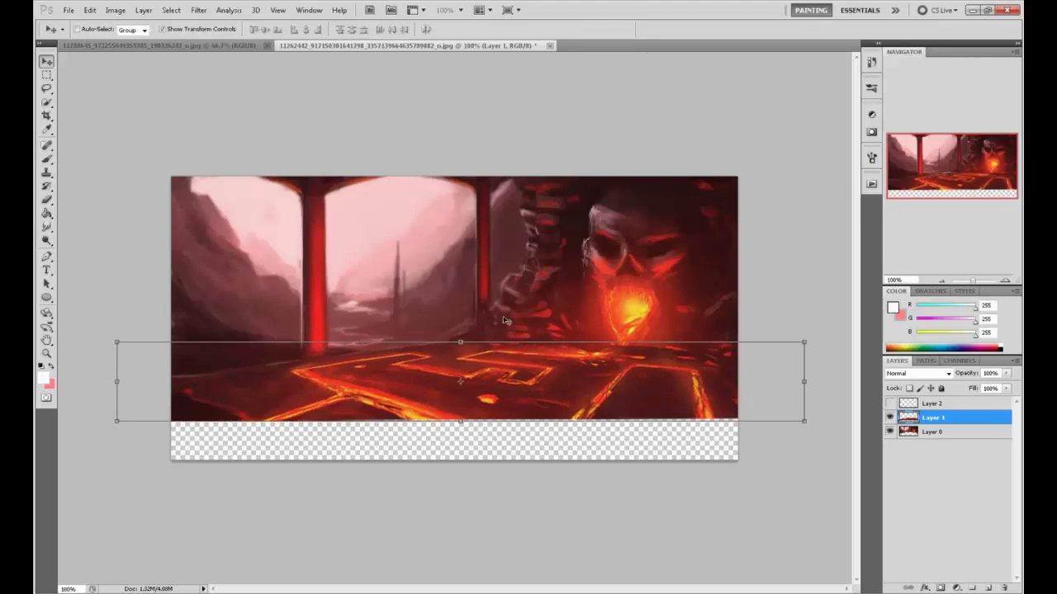
# Distort the floor layer again, narrowing its back edge and flattening it further toward the horizon
pyautogui.moveTo(804, 422); pyautogui.dragTo(815, 417)
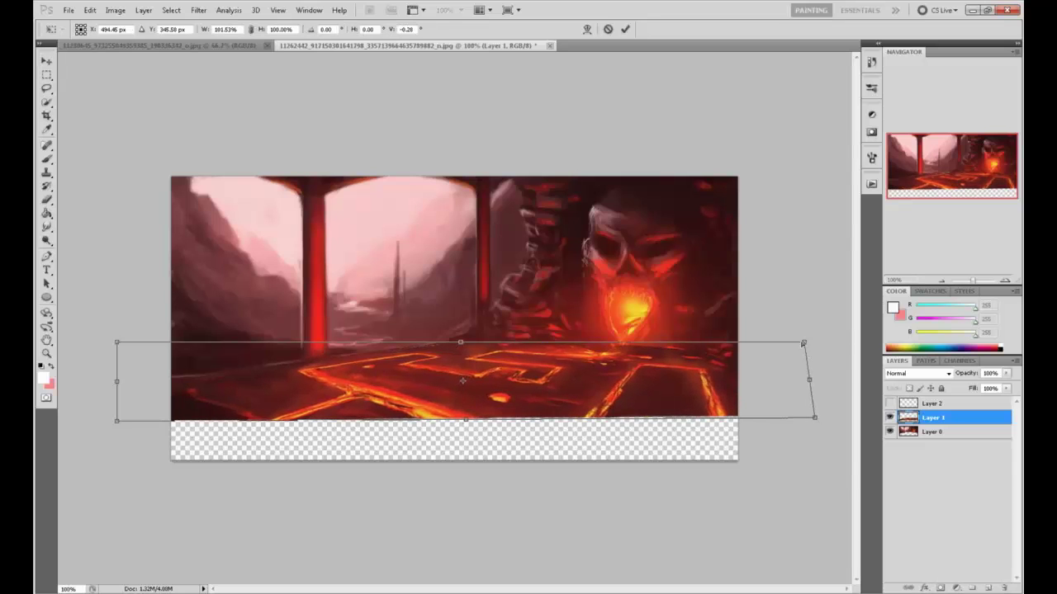
pyautogui.moveTo(803, 342); pyautogui.dragTo(779, 340)
pyautogui.moveTo(815, 418)
pyautogui.mouseDown()
pyautogui.moveTo(823, 413)
pyautogui.moveTo(812, 411)
pyautogui.mouseUp()
pyautogui.moveTo(117, 421); pyautogui.dragTo(106, 408)
pyautogui.moveTo(461, 409); pyautogui.dragTo(460, 404)
pyautogui.moveTo(446, 341); pyautogui.dragTo(461, 346)
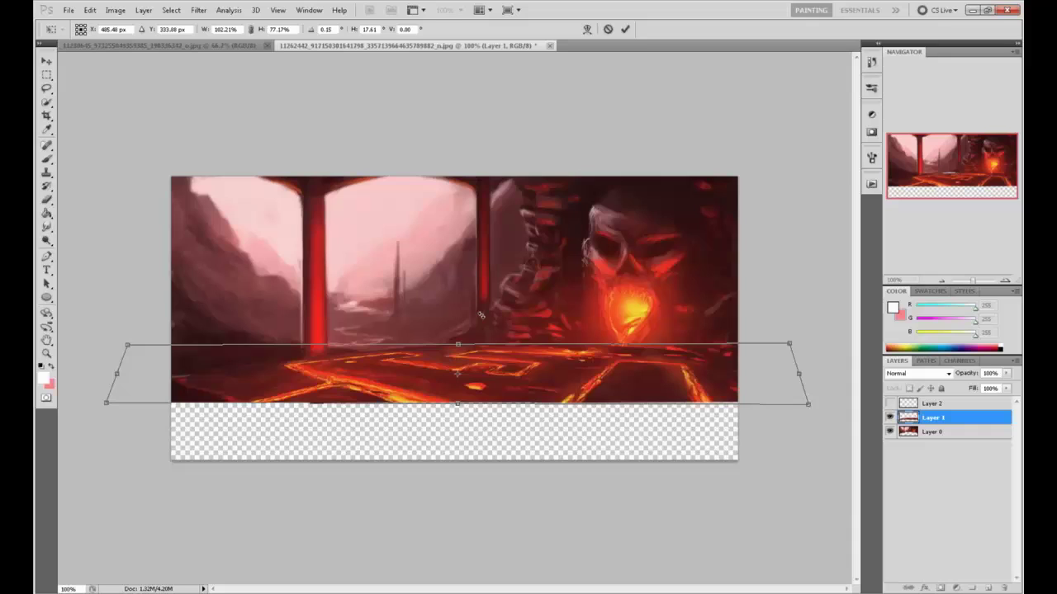
pyautogui.click(625, 30)
# Add a new layer beneath Layer 0 and fill it with a dark red sampled from the floor
pyautogui.press('b')
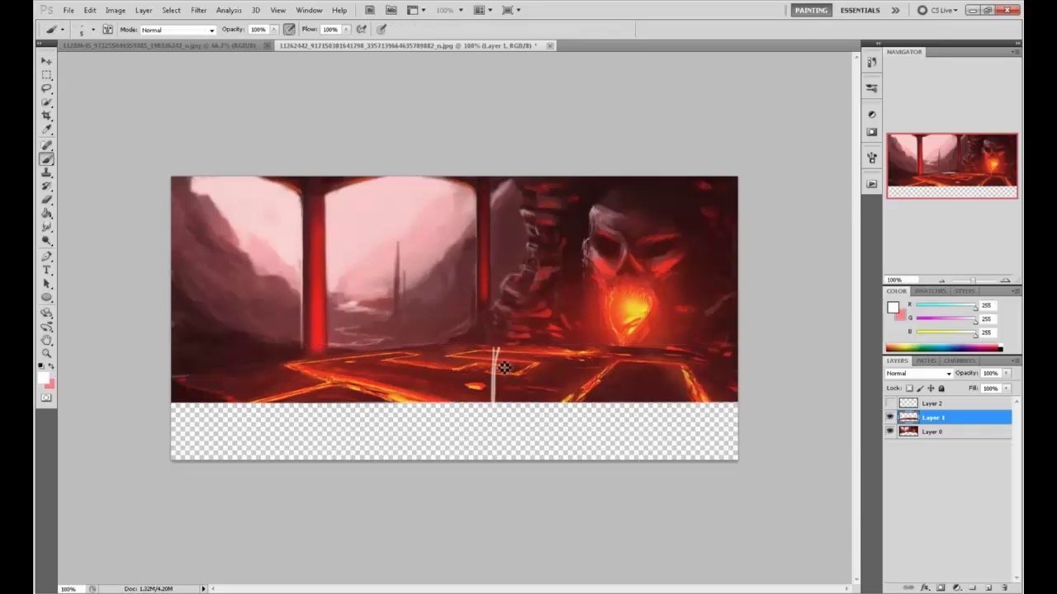
pyautogui.click(966, 434)
pyautogui.click(988, 587)
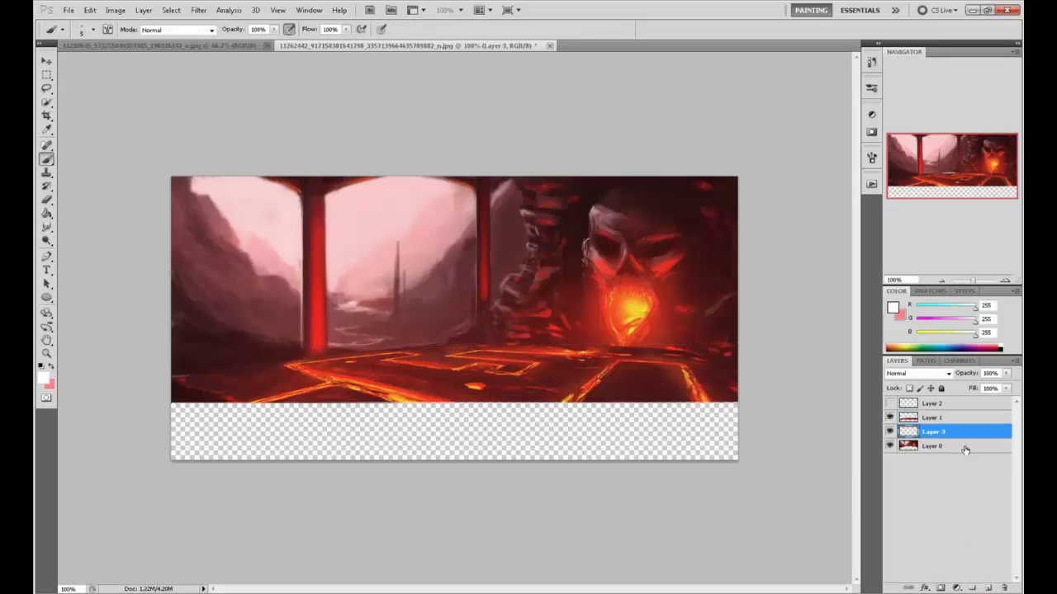
pyautogui.moveTo(957, 434); pyautogui.dragTo(966, 476)
pyautogui.press('g')
pyautogui.keyDown('alt'); pyautogui.click(538, 398); pyautogui.keyUp('alt')
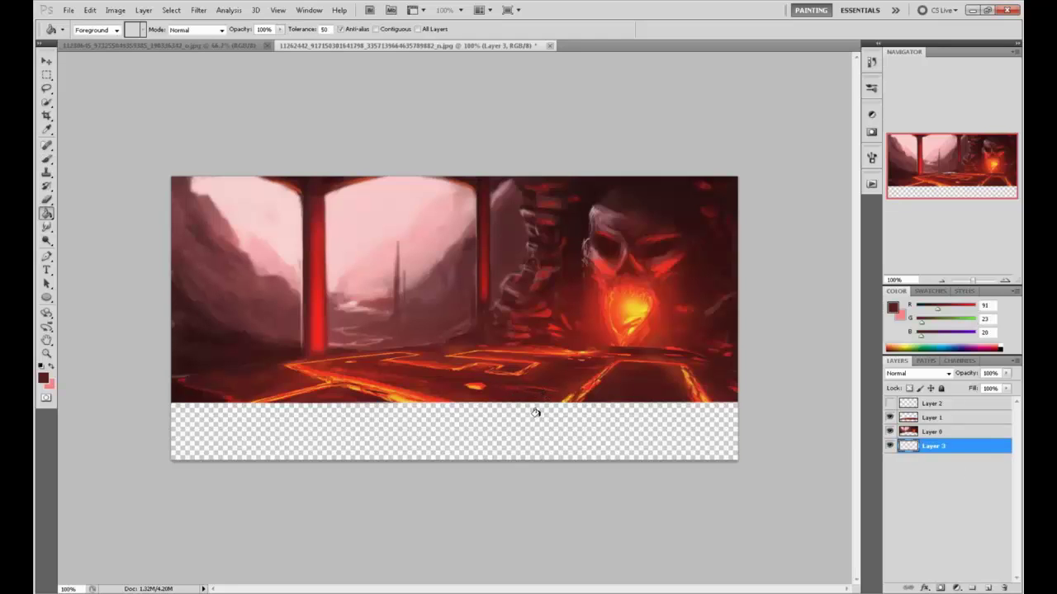
pyautogui.click(535, 412)
# Darken the foreground fill using the Burn tool on shadows at 7% exposure and a large brush in a sampled darker red
pyautogui.moveTo(47, 240); pyautogui.dragTo(91, 247)
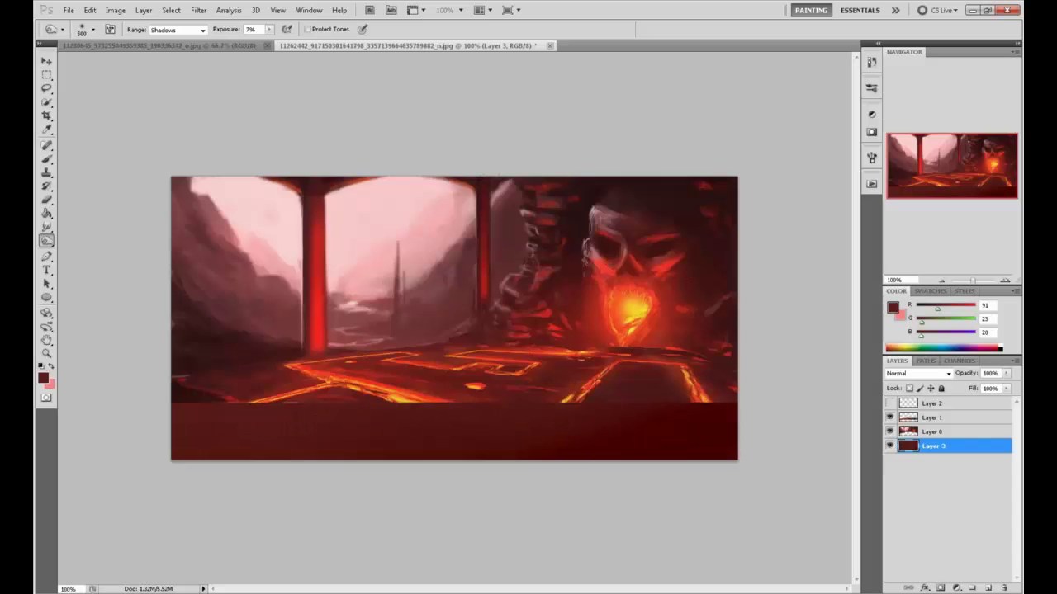
pyautogui.moveTo(292, 438)
pyautogui.mouseDown()
pyautogui.moveTo(231, 446)
pyautogui.moveTo(138, 360)
pyautogui.mouseUp()
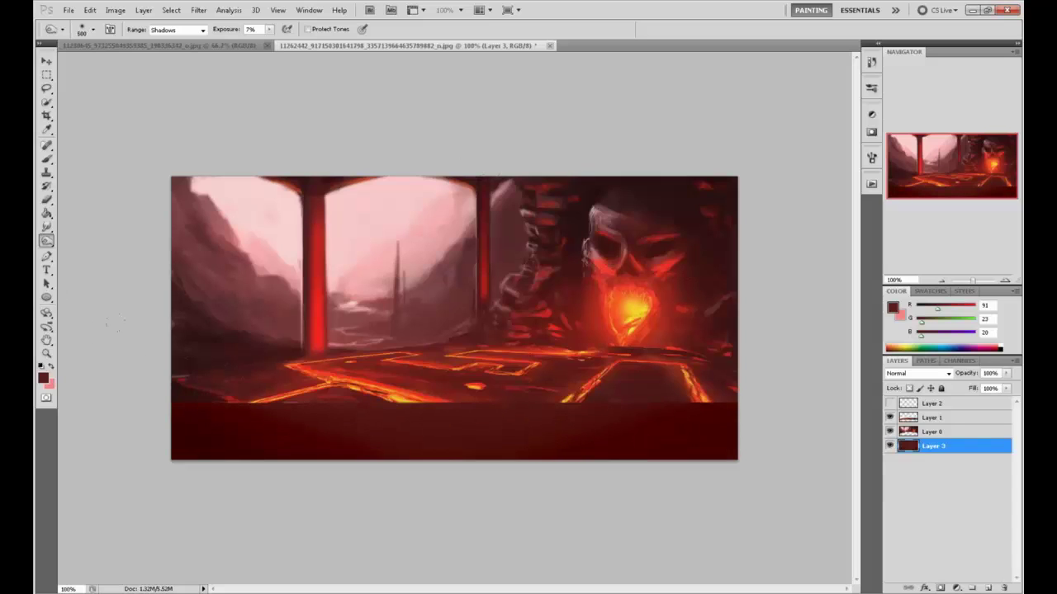
pyautogui.press('b')
pyautogui.keyDown('alt'); pyautogui.click(205, 395); pyautogui.keyUp('alt')
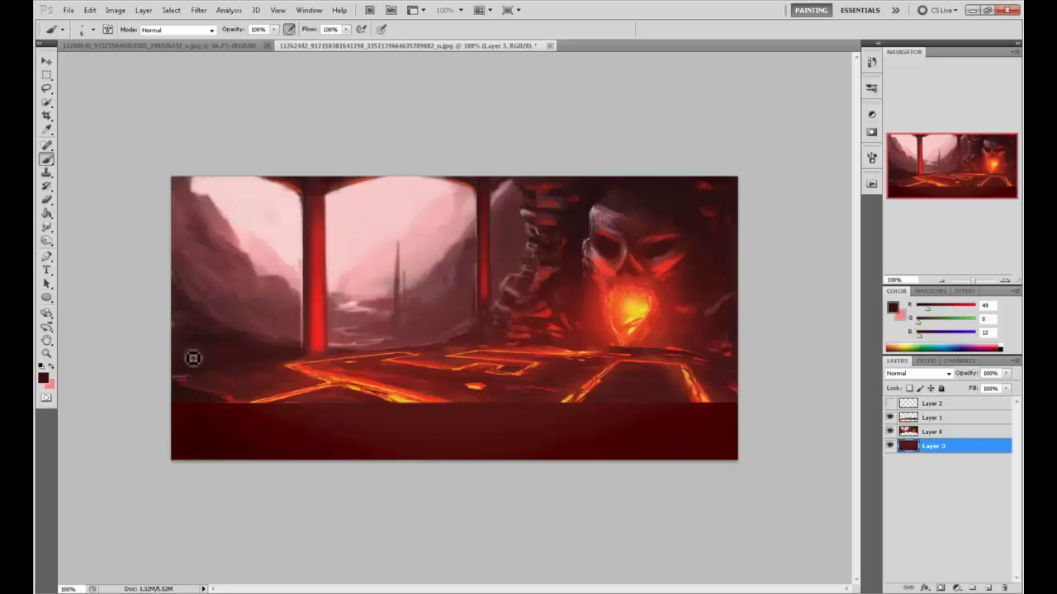
pyautogui.press(']')
pyautogui.press(']')
pyautogui.press(']')
pyautogui.press(']')
pyautogui.press(']')
pyautogui.press(']')
pyautogui.press(']')
pyautogui.press(']')
pyautogui.press(']')
pyautogui.press(']')
pyautogui.press(']')
pyautogui.press(']')
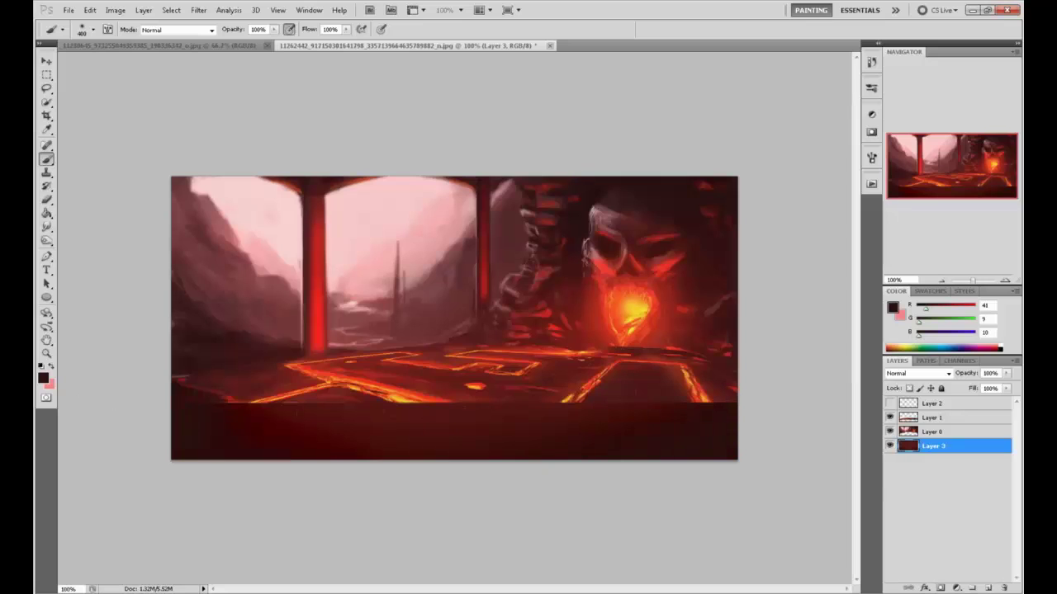
# Add a new layer above the floor layer and set up a size 10 brush in a bright red sampled from the lava
pyautogui.click(946, 419)
pyautogui.click(988, 588)
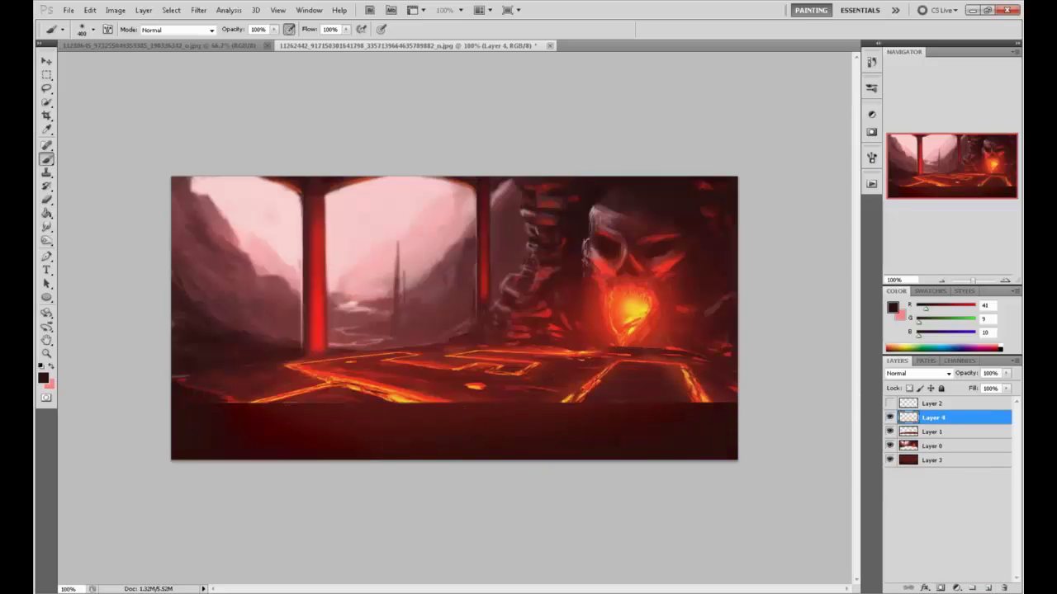
pyautogui.keyDown('alt'); pyautogui.click(587, 388); pyautogui.keyUp('alt')
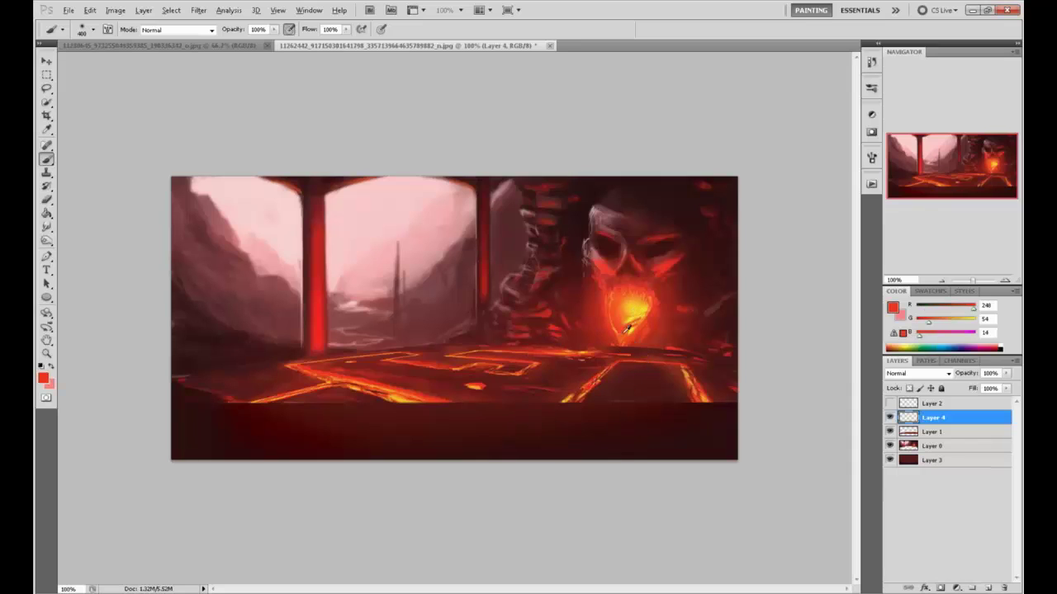
pyautogui.keyDown('alt'); pyautogui.click(622, 309); pyautogui.keyUp('alt')
pyautogui.press('[')
pyautogui.press('[')
pyautogui.press('[')
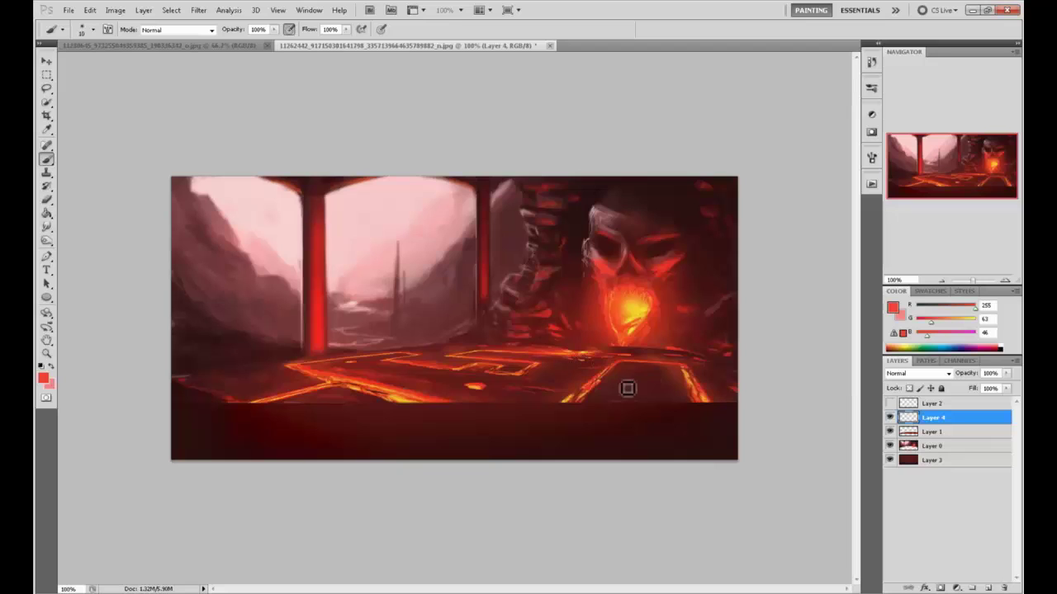
# Draw thin straight red lines extending the floor's lava cracks across the dark foreground
pyautogui.click(615, 363)
pyautogui.keyDown('shift'); pyautogui.click(469, 497); pyautogui.keyUp('shift')
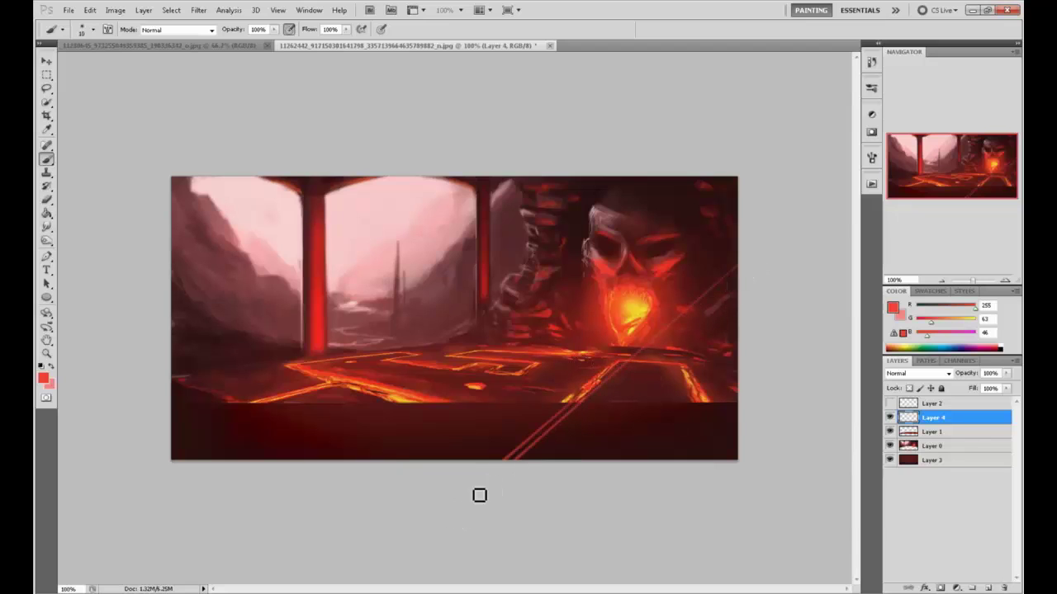
pyautogui.click(707, 481)
pyautogui.keyDown('shift'); pyautogui.click(439, 398); pyautogui.keyUp('shift')
pyautogui.click(693, 379)
pyautogui.keyDown('shift'); pyautogui.click(734, 498); pyautogui.keyUp('shift')
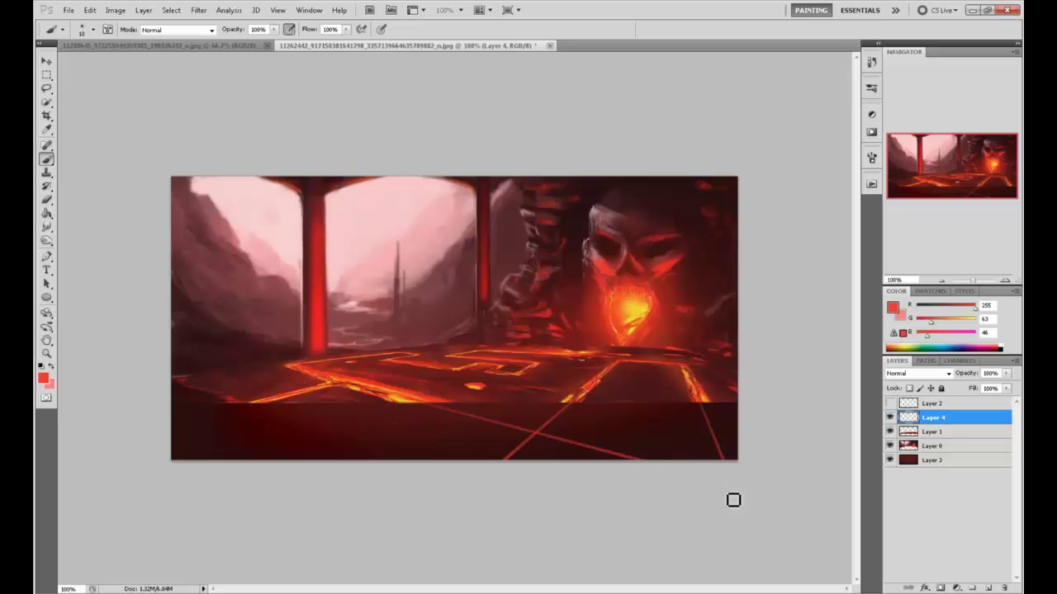
pyautogui.click(320, 391)
pyautogui.keyDown('shift'); pyautogui.click(106, 443); pyautogui.keyUp('shift')
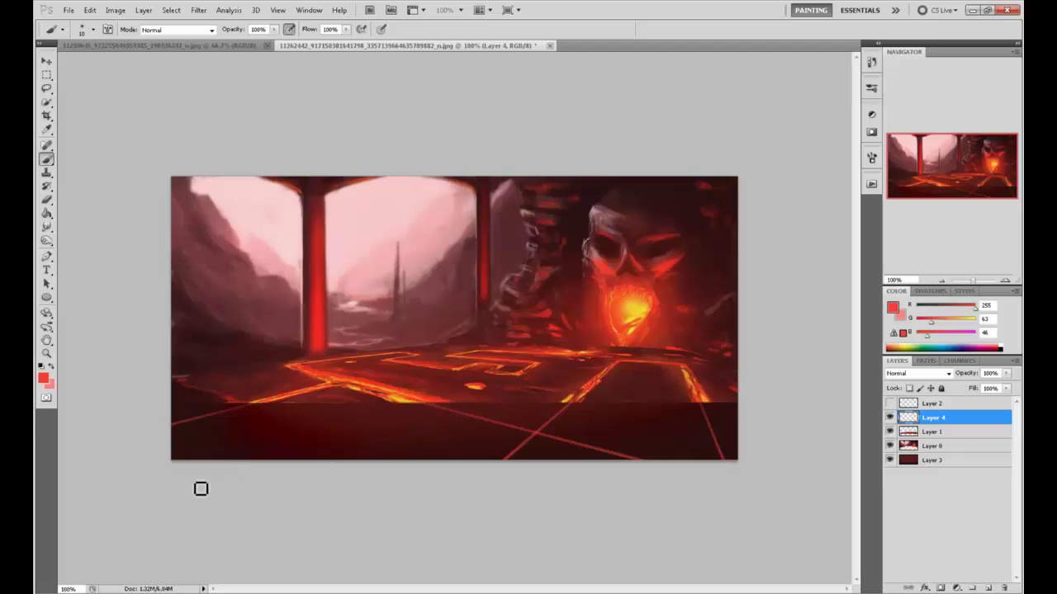
pyautogui.click(161, 487)
pyautogui.keyDown('shift'); pyautogui.click(760, 283); pyautogui.keyUp('shift')
pyautogui.hotkey('ctrl', 'z')
# Add another thin red line across the left foreground and paint thicker lava strokes along the cracks down to the picture's lower edge
pyautogui.click(413, 410)
pyautogui.keyDown('shift'); pyautogui.click(157, 474); pyautogui.keyUp('shift')
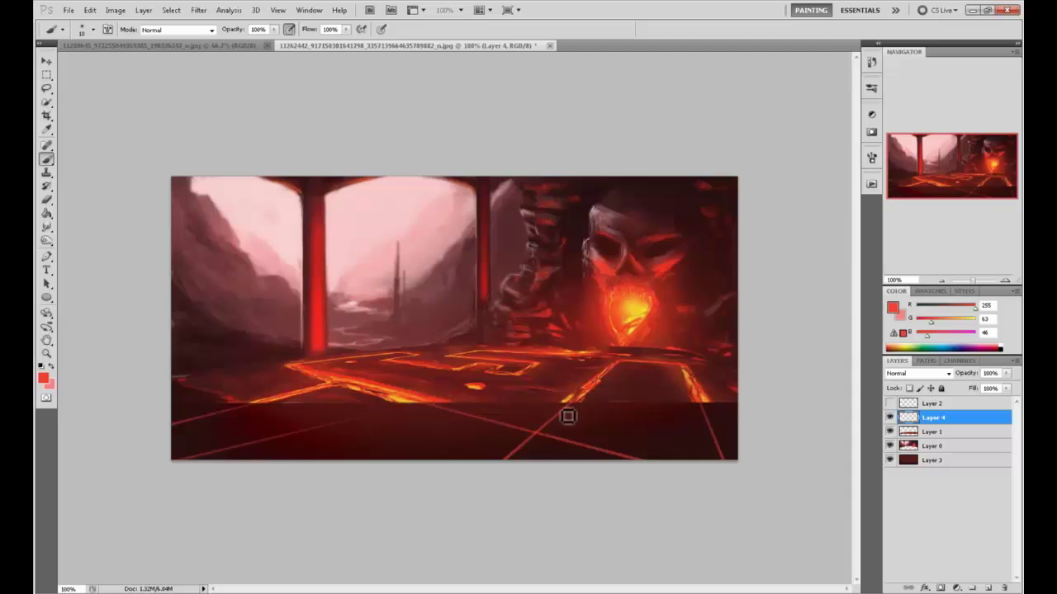
pyautogui.moveTo(566, 408)
pyautogui.mouseDown()
pyautogui.moveTo(508, 456)
pyautogui.moveTo(587, 393)
pyautogui.mouseUp()
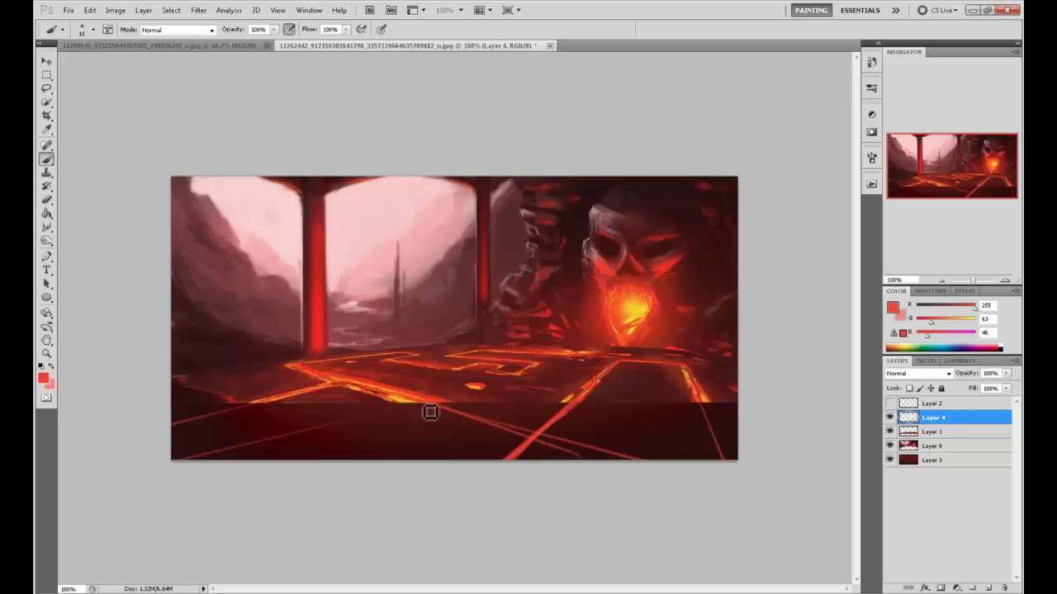
pyautogui.moveTo(430, 411); pyautogui.dragTo(623, 466)
pyautogui.hotkey('ctrl', 'z')
pyautogui.moveTo(439, 411)
pyautogui.mouseDown()
pyautogui.moveTo(634, 472)
pyautogui.moveTo(621, 469)
pyautogui.mouseUp()
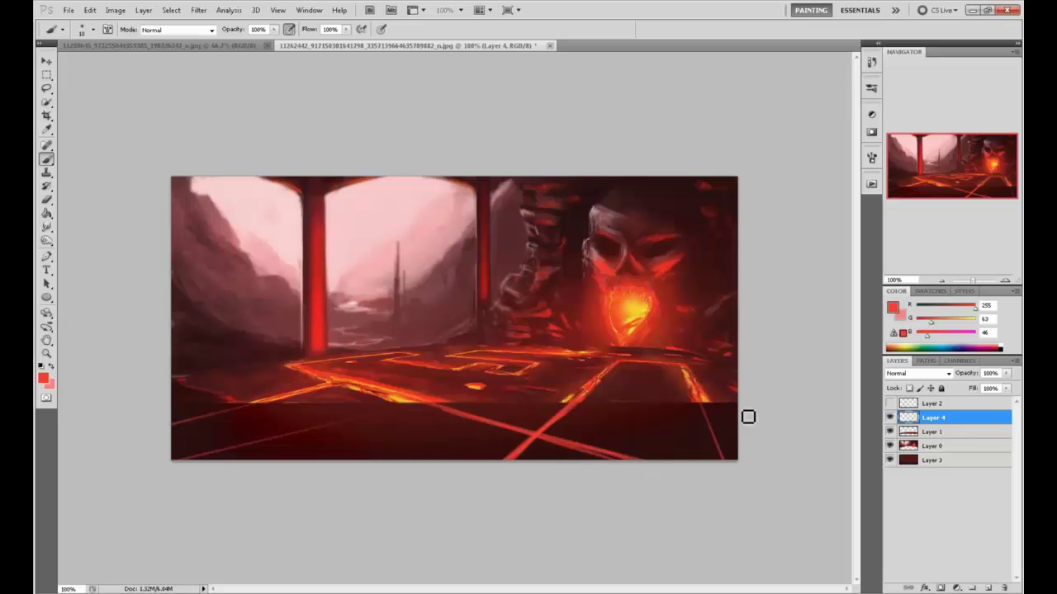
pyautogui.moveTo(706, 409); pyautogui.dragTo(731, 467)
pyautogui.moveTo(412, 409); pyautogui.dragTo(261, 461)
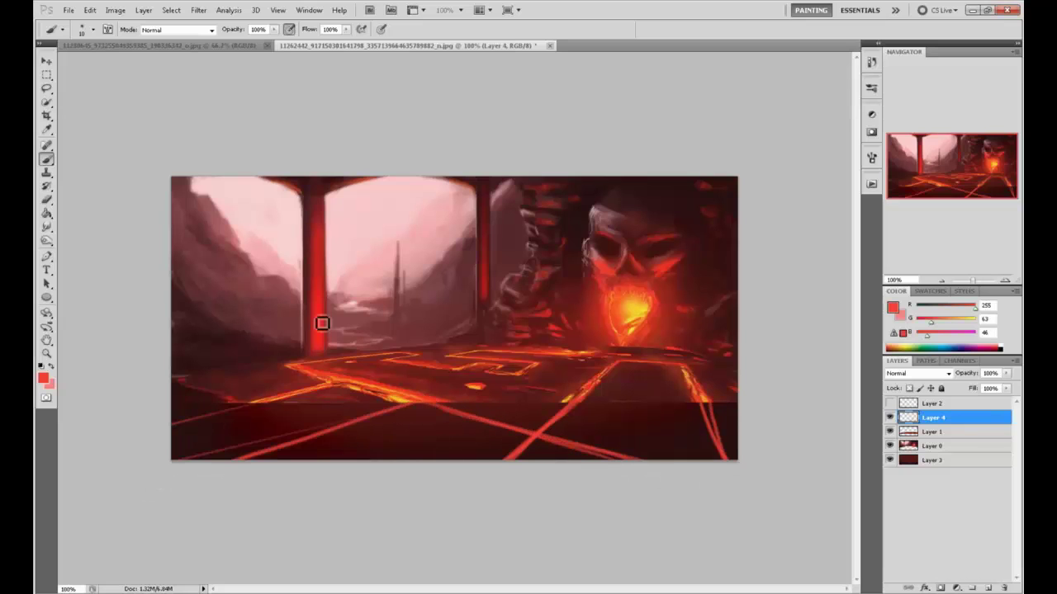
# Brighten the left foreground lava crack using the Dodge tool on highlights at 100% exposure, undo the last stroke, and reduce exposure to 59%
pyautogui.moveTo(47, 240); pyautogui.dragTo(83, 258)
pyautogui.click(83, 252)
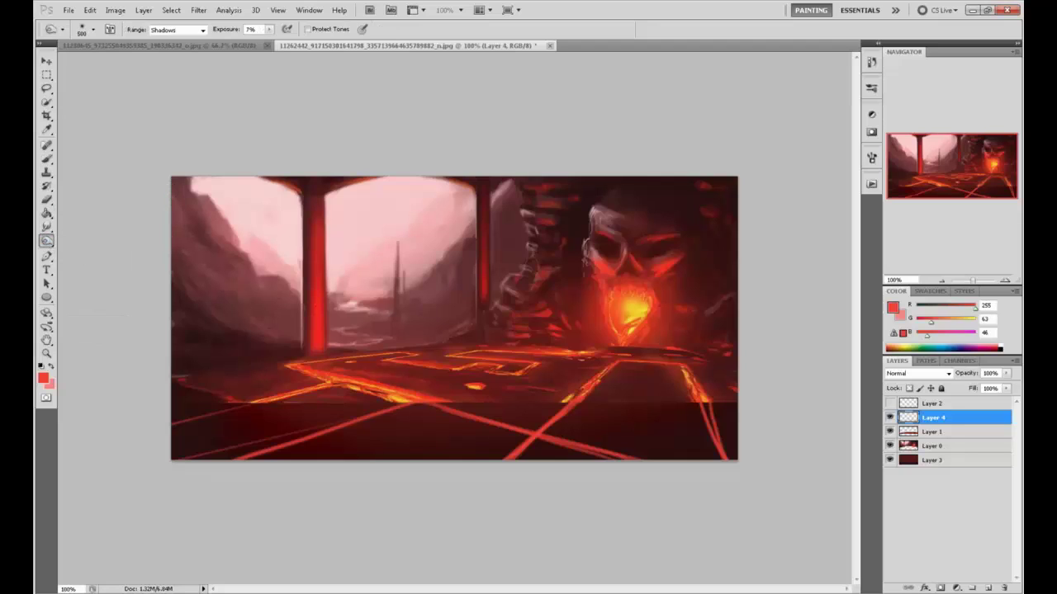
pyautogui.click(177, 30)
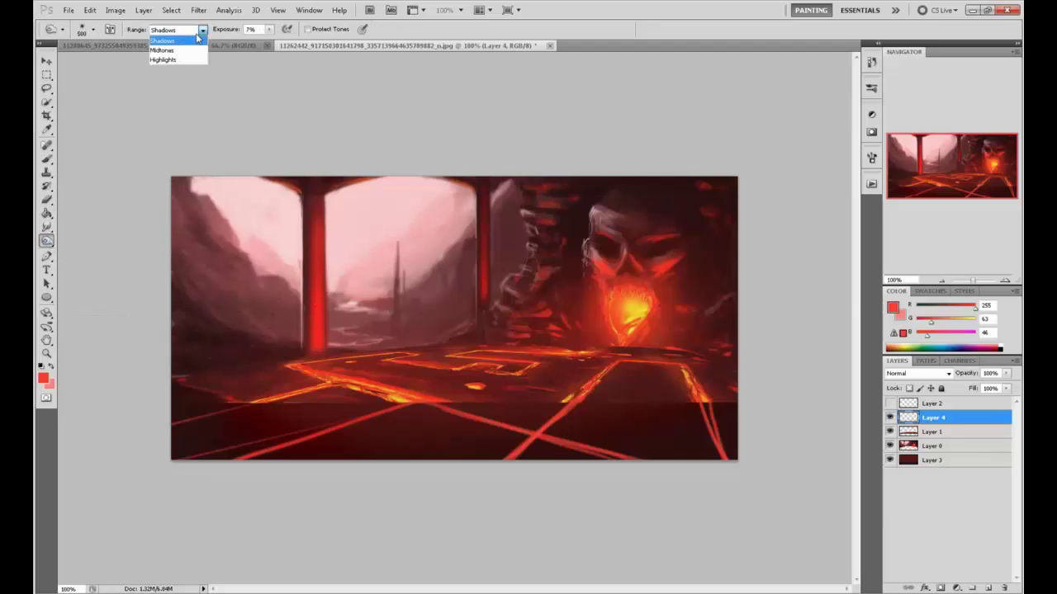
pyautogui.click(178, 61)
pyautogui.moveTo(48, 234); pyautogui.dragTo(82, 242)
pyautogui.click(177, 29)
pyautogui.click(177, 61)
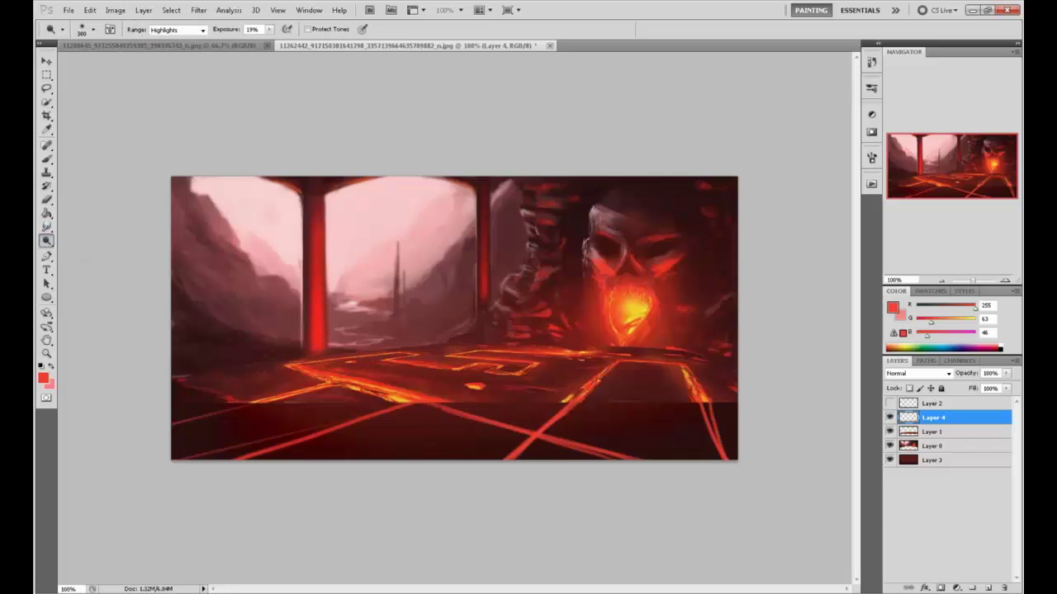
pyautogui.moveTo(269, 30); pyautogui.dragTo(321, 43)
pyautogui.moveTo(522, 446); pyautogui.dragTo(558, 417)
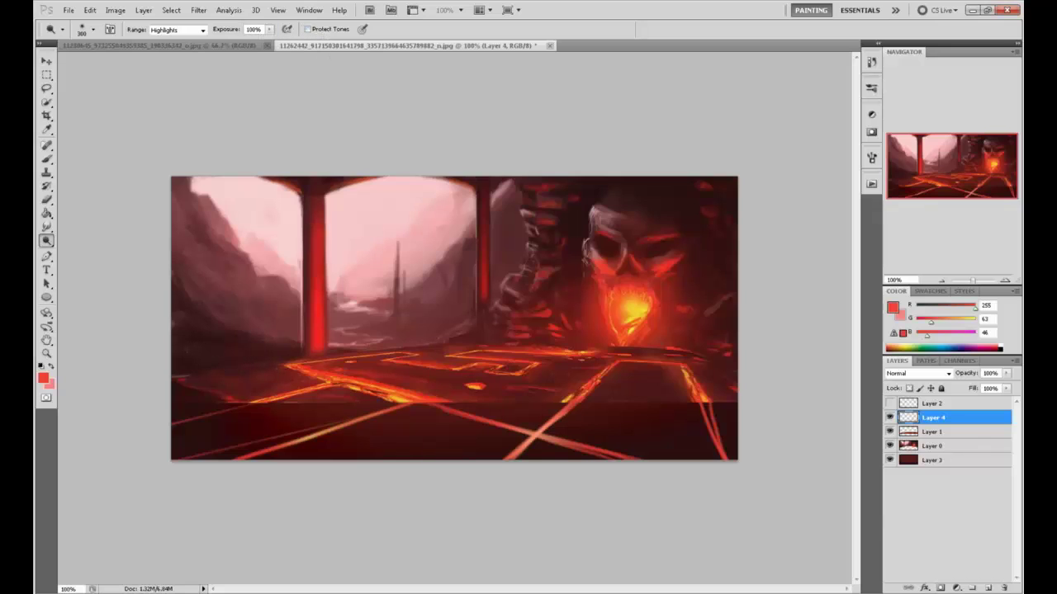
pyautogui.hotkey('ctrl', 'z')
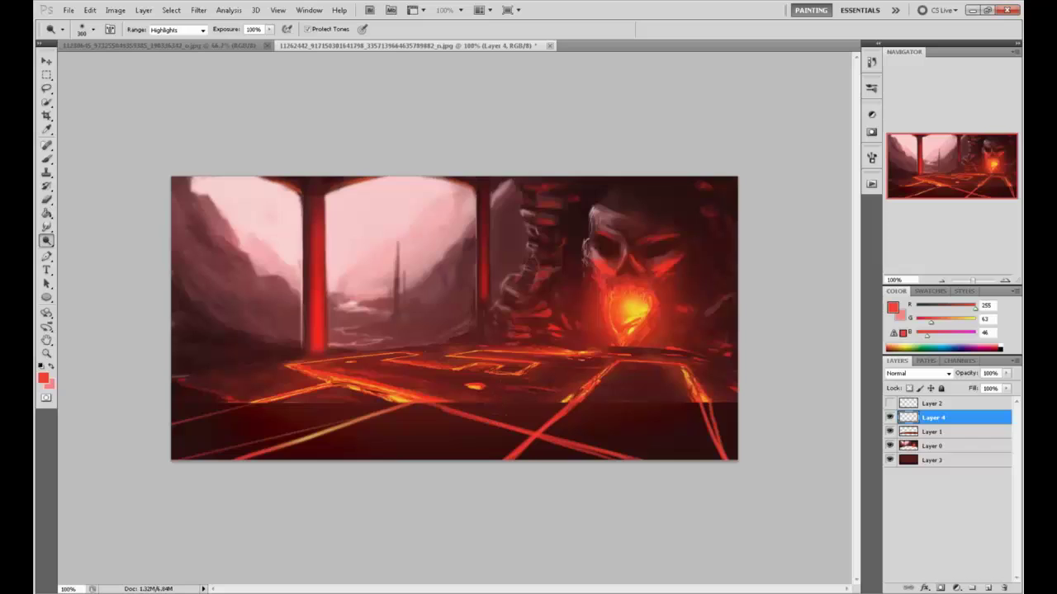
pyautogui.click(268, 31)
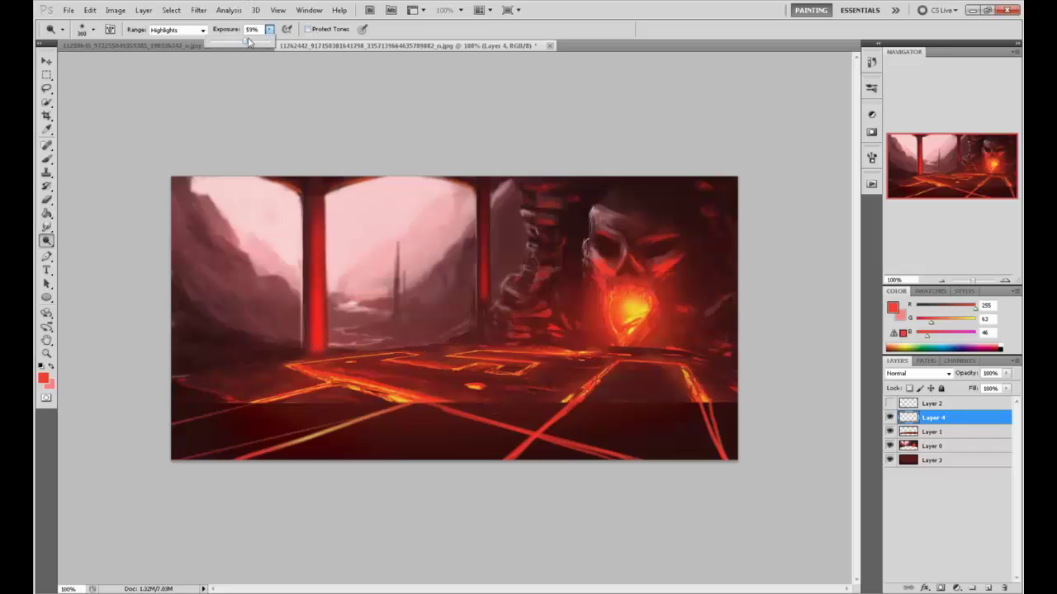
pyautogui.press('Return')
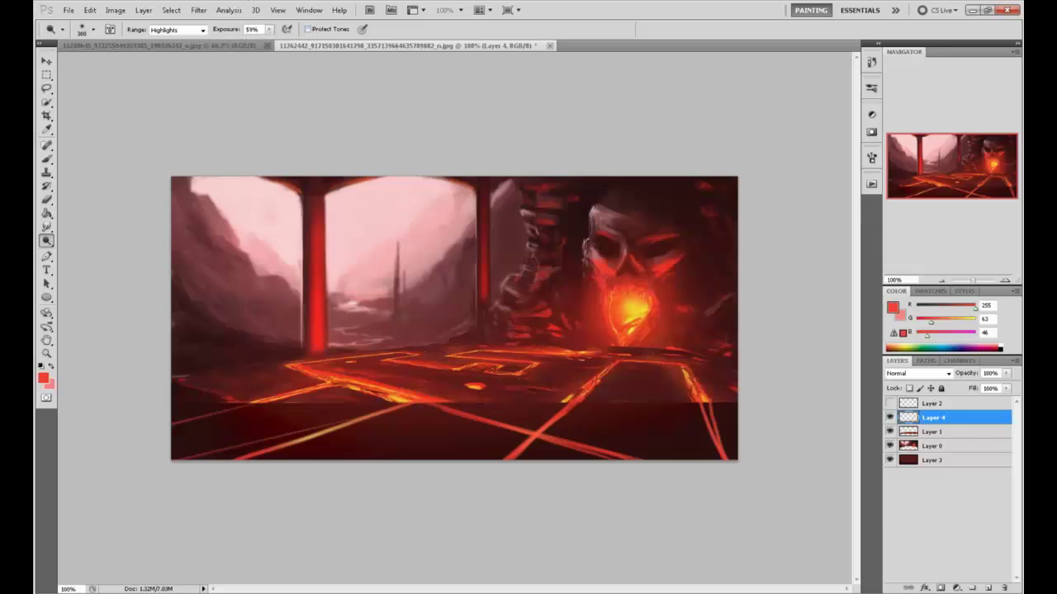
# Duplicate Layer 4 and merge the copy down into it to intensify the lava lines
pyautogui.rightClick(957, 423)
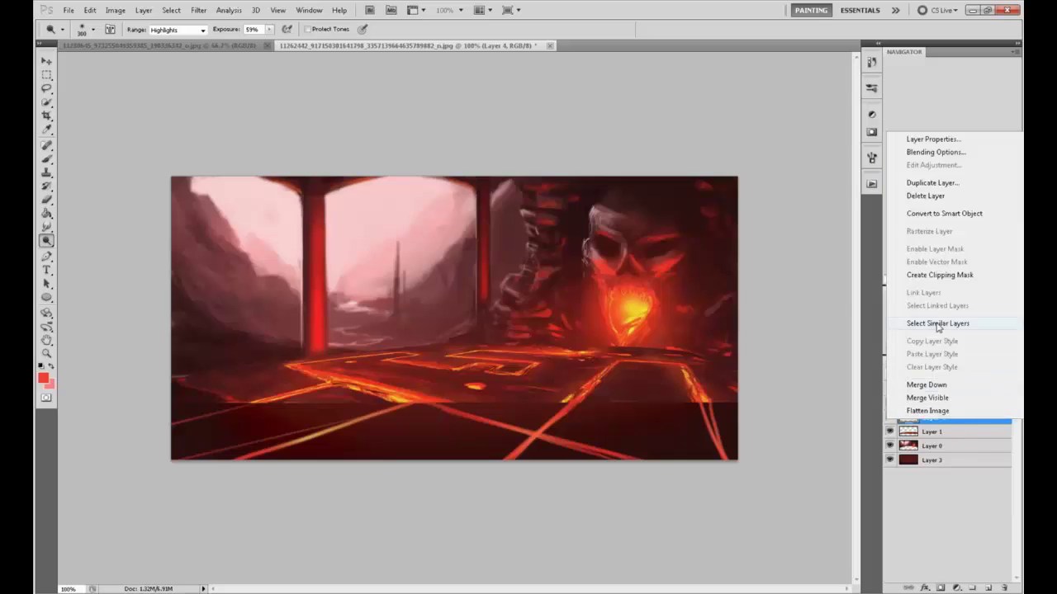
pyautogui.click(944, 183)
pyautogui.click(855, 222)
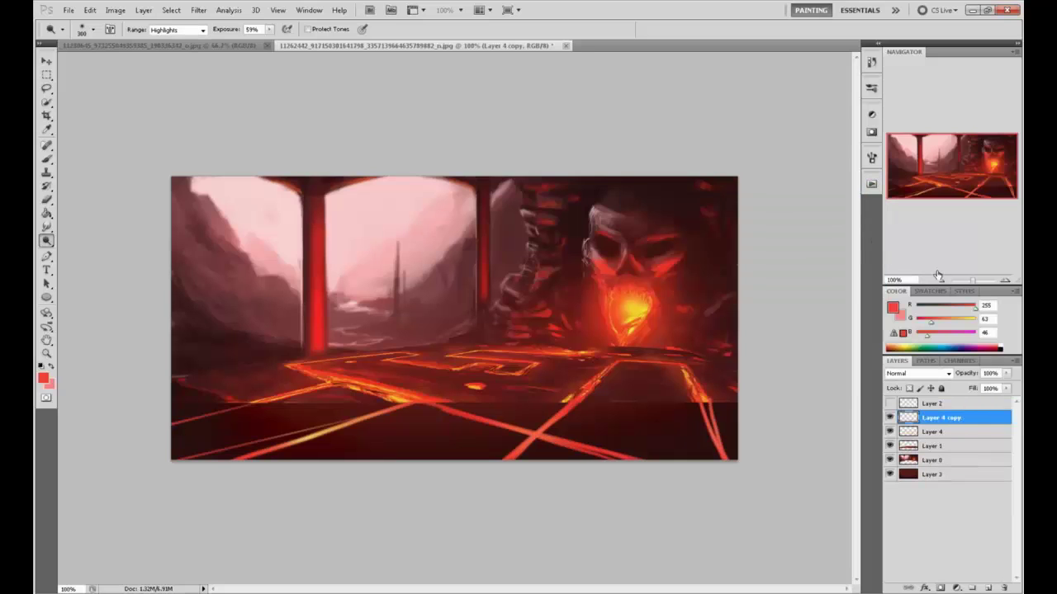
pyautogui.rightClick(960, 425)
pyautogui.click(949, 388)
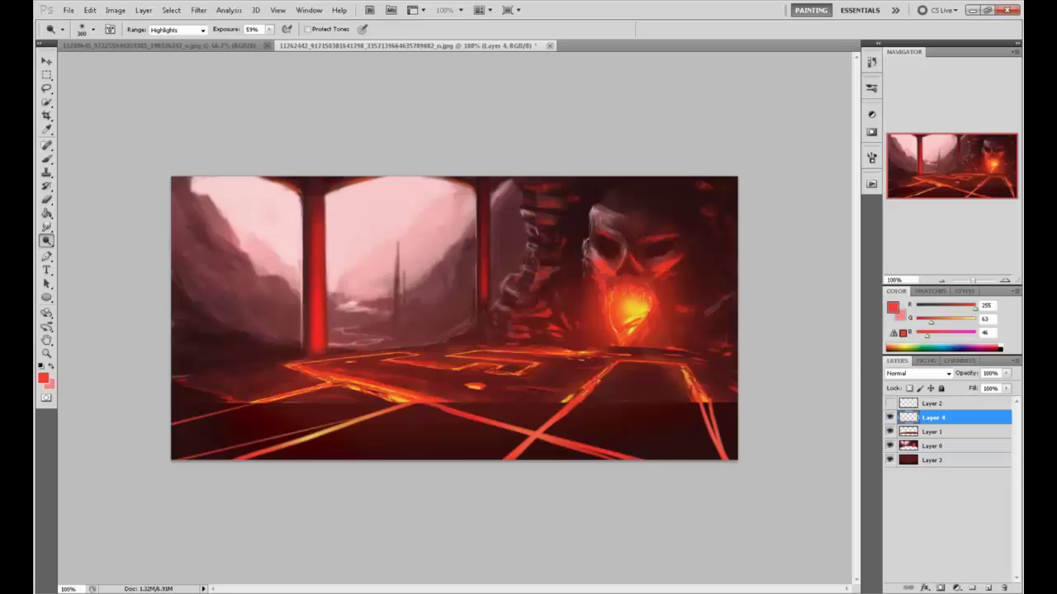
# Paint thicker strokes in a bright red sampled from the lava along the left crack out to the picture's edge
pyautogui.hotkey('ctrl', 'a')
pyautogui.press('b')
pyautogui.hotkey('ctrl', 'd')
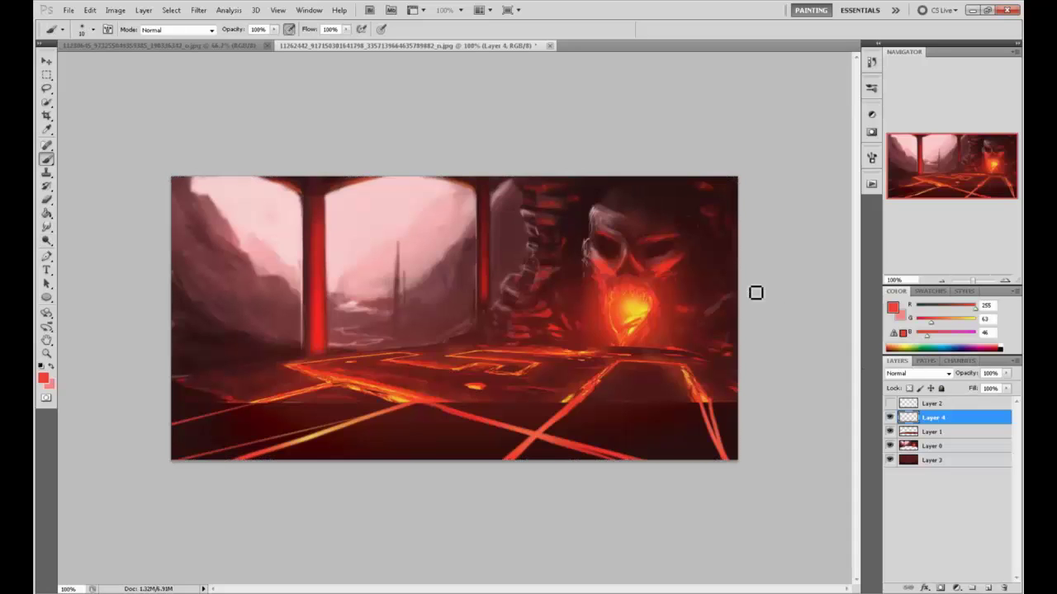
pyautogui.keyDown('alt'); pyautogui.click(423, 397); pyautogui.keyUp('alt')
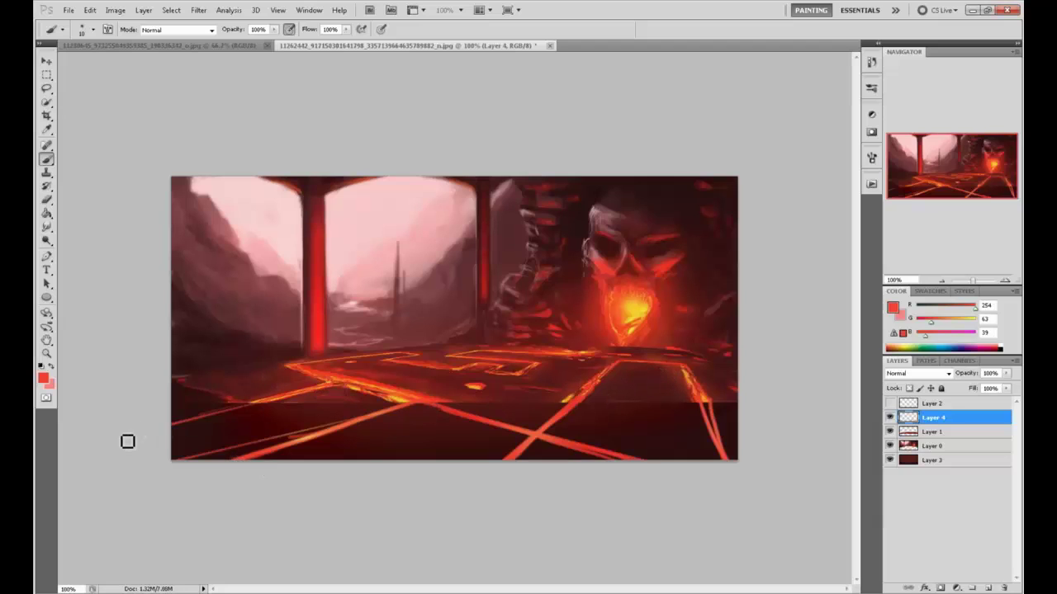
pyautogui.moveTo(297, 381); pyautogui.dragTo(171, 381)
pyautogui.hotkey('ctrl', 'z')
pyautogui.moveTo(329, 389); pyautogui.dragTo(171, 428)
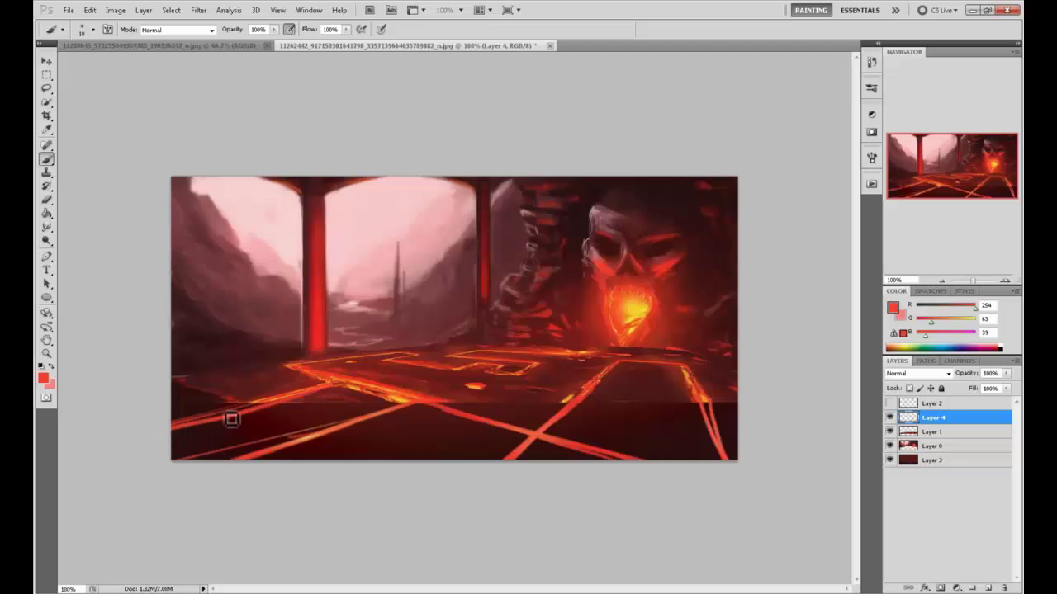
pyautogui.hotkey('ctrl', 'z')
pyautogui.moveTo(320, 386); pyautogui.dragTo(161, 418)
pyautogui.moveTo(349, 383); pyautogui.dragTo(137, 421)
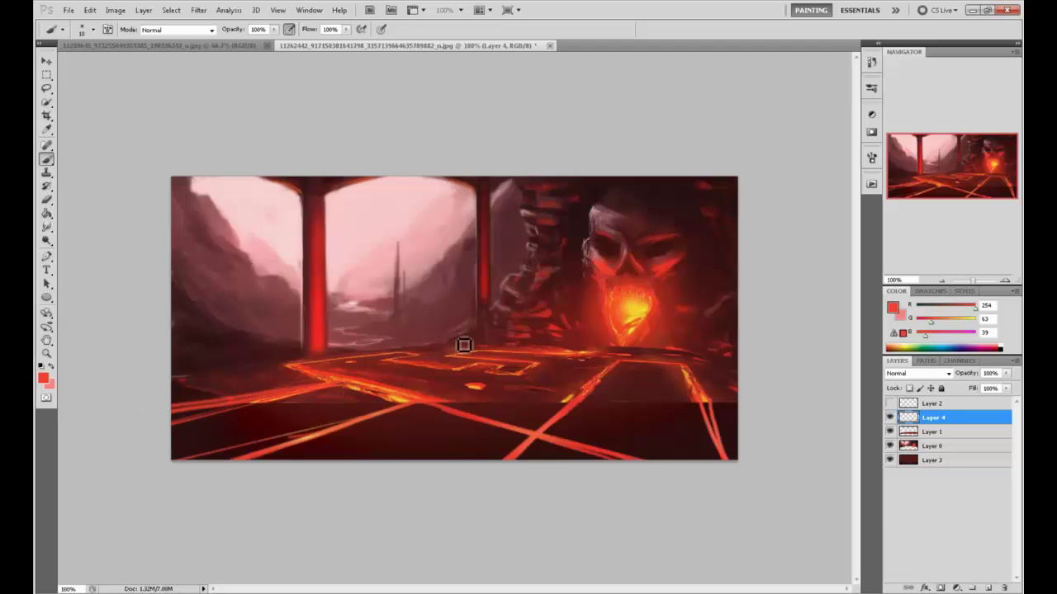
# Try a red horizontal line across the ground's far edge, undo it, and sketch a square frame with loose marks over the picture's centre
pyautogui.moveTo(479, 347)
pyautogui.mouseDown()
pyautogui.moveTo(168, 347)
pyautogui.moveTo(751, 345)
pyautogui.mouseUp()
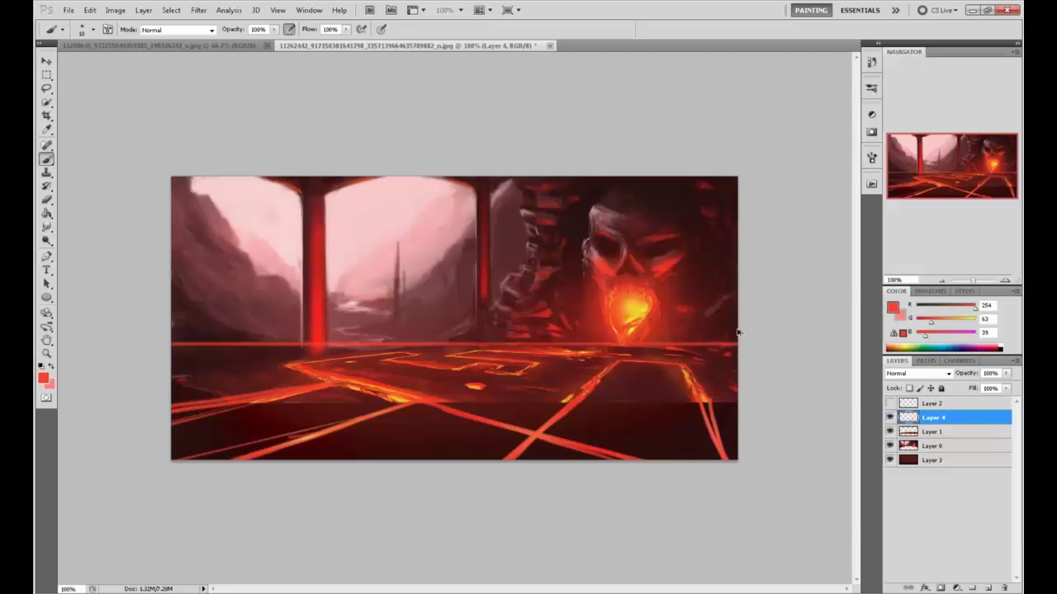
pyautogui.hotkey('ctrl', 'z')
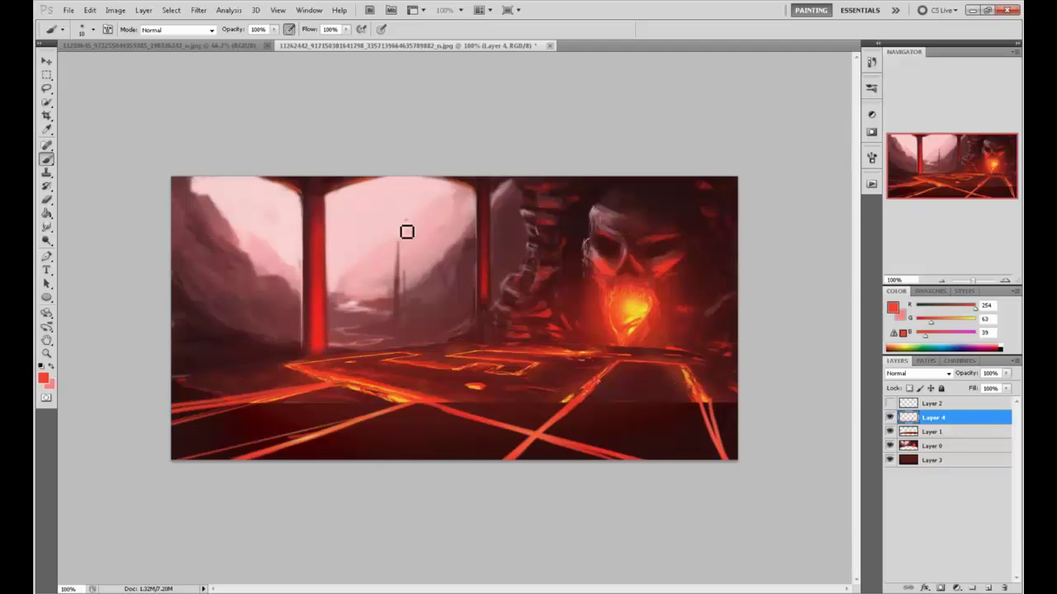
pyautogui.moveTo(407, 219)
pyautogui.mouseDown()
pyautogui.moveTo(415, 369)
pyautogui.moveTo(422, 229)
pyautogui.moveTo(412, 223)
pyautogui.moveTo(623, 240)
pyautogui.moveTo(623, 223)
pyautogui.moveTo(620, 377)
pyautogui.moveTo(631, 403)
pyautogui.moveTo(409, 402)
pyautogui.mouseUp()
pyautogui.moveTo(503, 200); pyautogui.dragTo(511, 213)
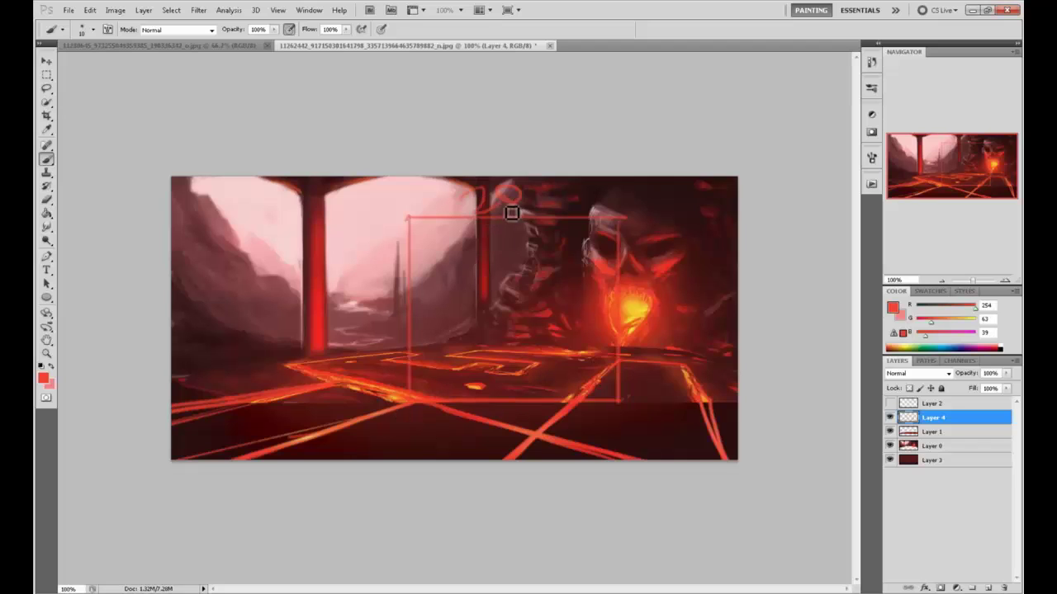
pyautogui.moveTo(450, 246)
pyautogui.mouseDown()
pyautogui.moveTo(430, 271)
pyautogui.moveTo(460, 264)
pyautogui.moveTo(473, 272)
pyautogui.moveTo(516, 250)
pyautogui.moveTo(517, 294)
pyautogui.moveTo(571, 293)
pyautogui.moveTo(575, 323)
pyautogui.moveTo(479, 317)
pyautogui.moveTo(481, 375)
pyautogui.moveTo(547, 264)
pyautogui.mouseUp()
# Try scaling down the contents of Layer 4 with the sketched frame, and cancel the transformation
pyautogui.press('v')
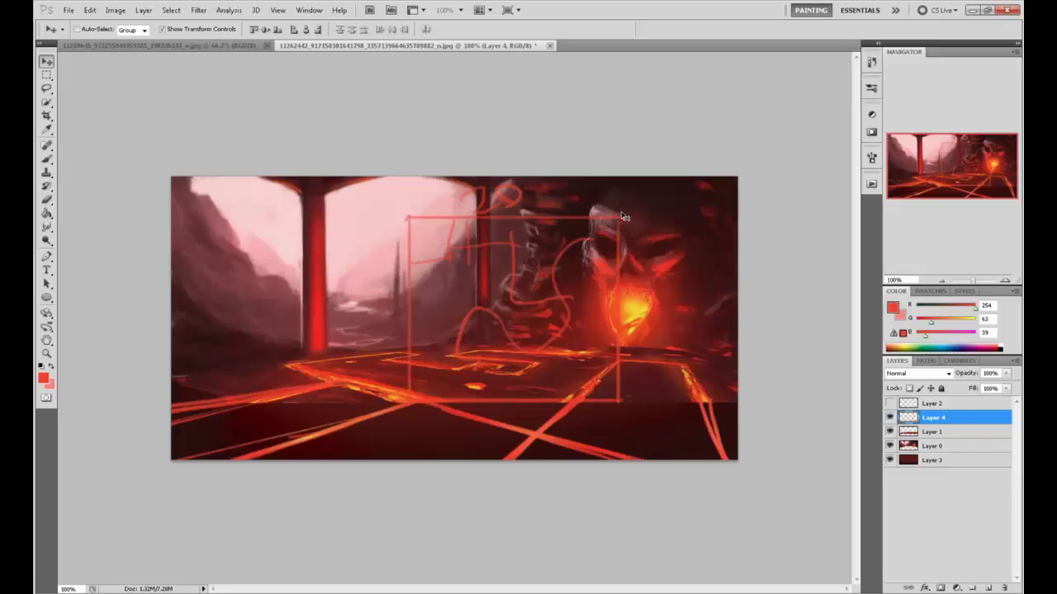
pyautogui.hotkey('ctrl', 'a')
pyautogui.press('m')
pyautogui.rightClick(632, 275)
pyautogui.click(652, 284)
pyautogui.press('b')
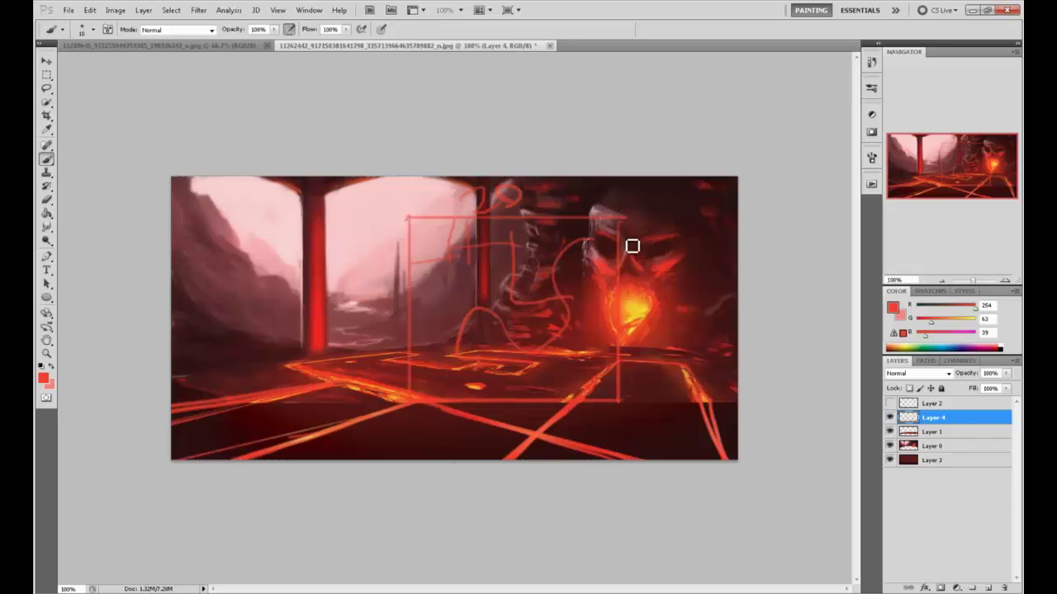
pyautogui.press('v')
pyautogui.moveTo(729, 181); pyautogui.dragTo(653, 218)
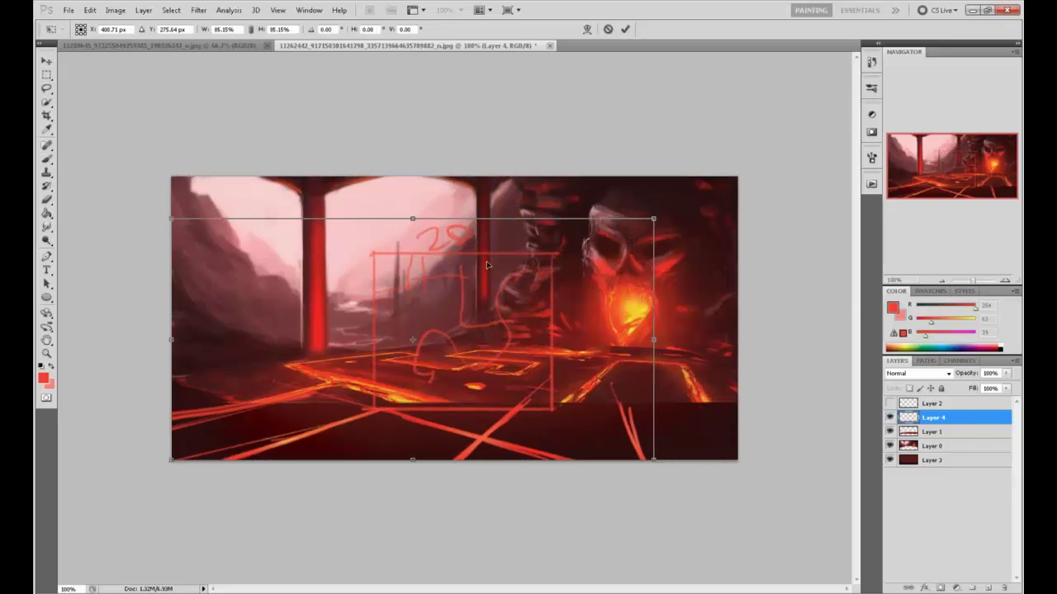
pyautogui.moveTo(286, 222)
pyautogui.mouseDown()
pyautogui.moveTo(426, 220)
pyautogui.moveTo(313, 248)
pyautogui.moveTo(285, 220)
pyautogui.mouseUp()
pyautogui.moveTo(174, 221); pyautogui.dragTo(336, 269)
pyautogui.moveTo(653, 219); pyautogui.dragTo(584, 275)
pyautogui.click(608, 30)
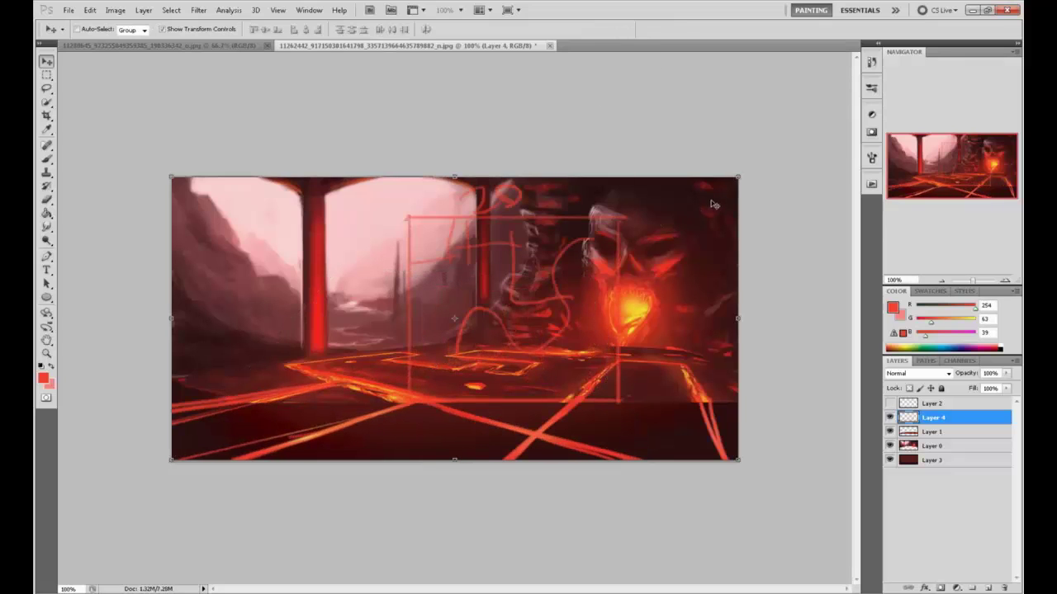
# Toggle the visibility of Layer 4 off and on, and undo the square frame sketch and its loose marks
pyautogui.click(889, 417)
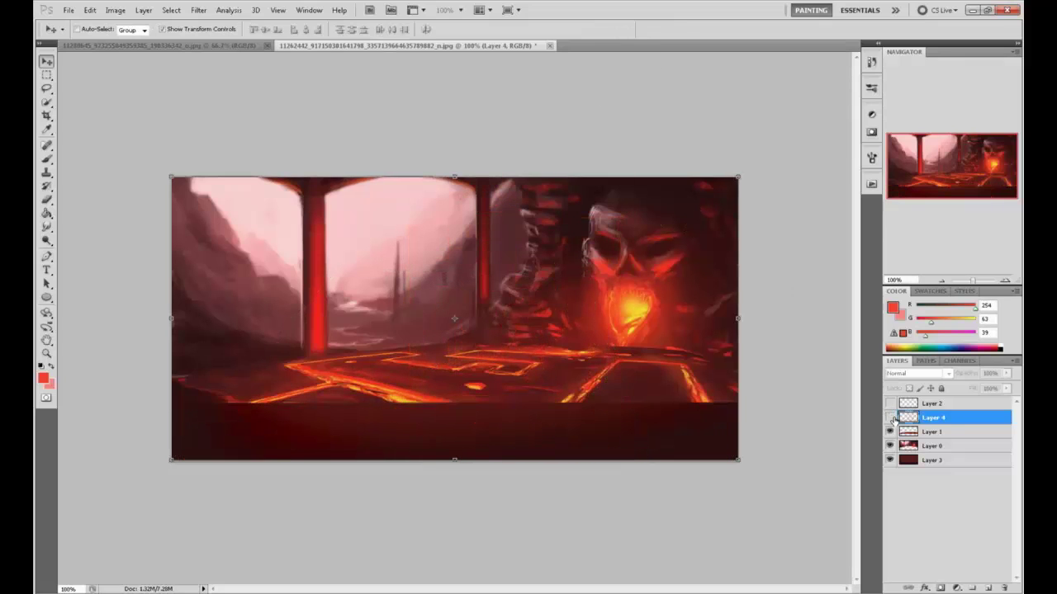
pyautogui.click(889, 418)
pyautogui.keyDown('ctrl'); pyautogui.click(907, 418); pyautogui.keyUp('ctrl')
pyautogui.hotkey('ctrl', 'alt', 'z')
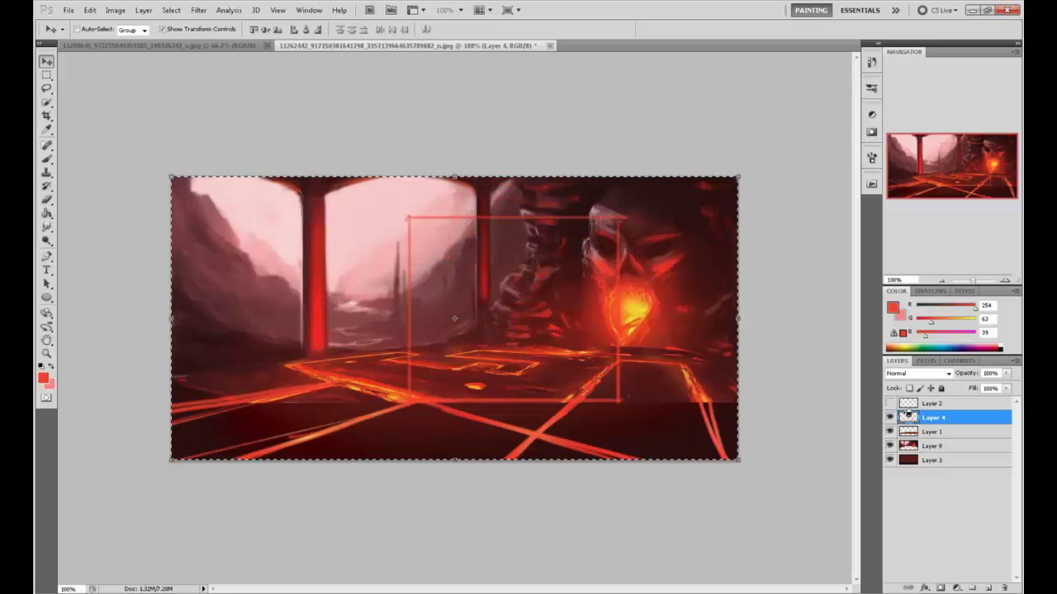
pyautogui.hotkey('ctrl', 'alt', 'z')
pyautogui.hotkey('ctrl', 'alt', 'z')
pyautogui.hotkey('ctrl', 'alt', 'z')
pyautogui.hotkey('ctrl', 'alt', 'z')
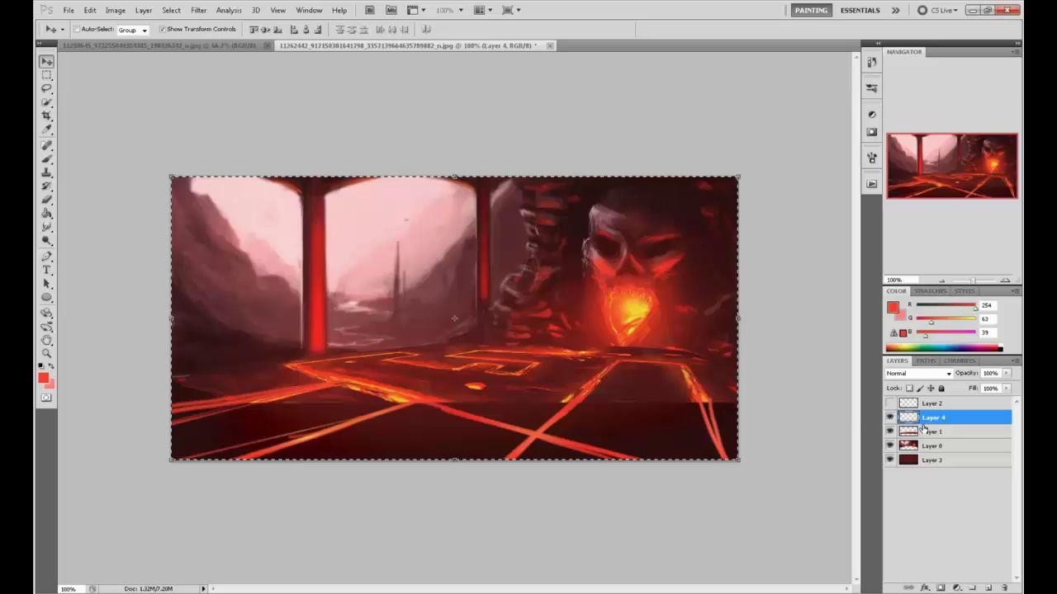
# Flatten the image, discarding the hidden layer, and clear the selection
pyautogui.click(946, 432)
pyautogui.click(946, 444)
pyautogui.rightClick(946, 444)
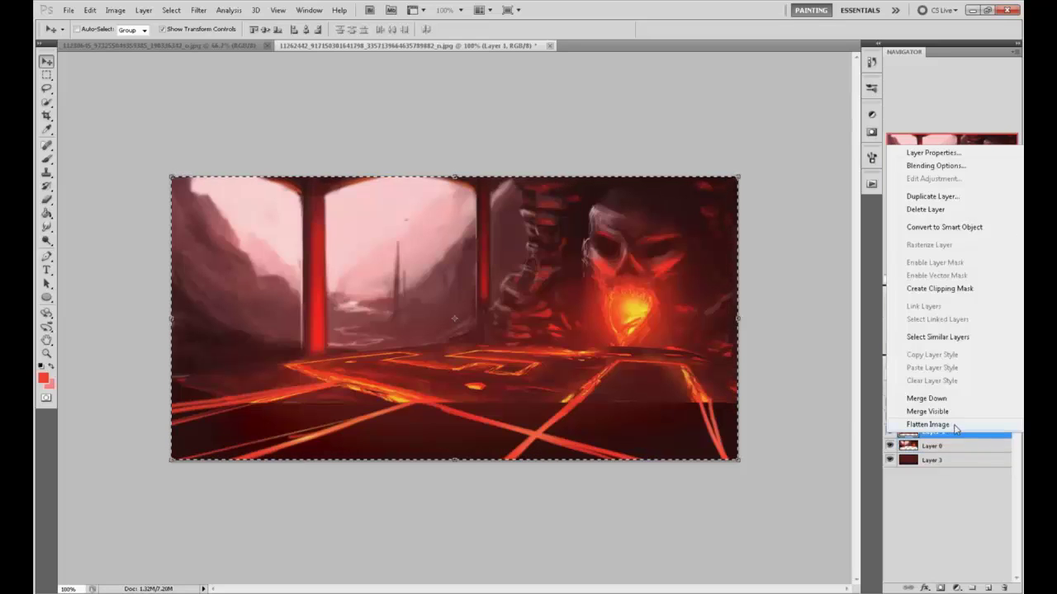
pyautogui.click(916, 426)
pyautogui.click(507, 229)
pyautogui.press('b')
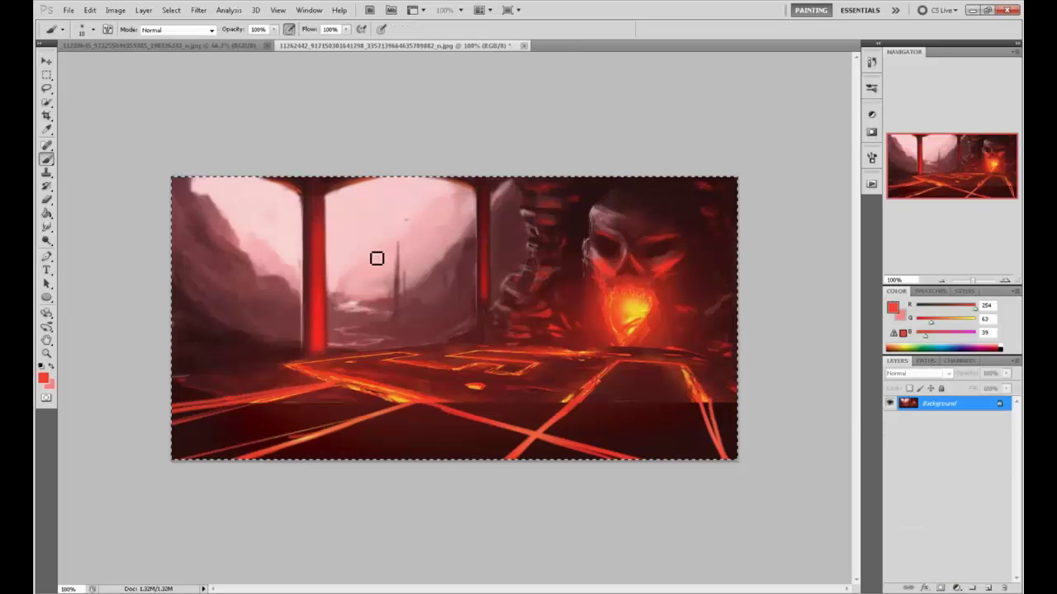
pyautogui.keyDown('alt'); pyautogui.click(323, 197); pyautogui.keyUp('alt')
pyautogui.press('m')
pyautogui.rightClick(449, 280)
pyautogui.click(483, 290)
# Add a new layer above the flattened painting and set up a size 175 brush
pyautogui.press('b')
pyautogui.press('b')
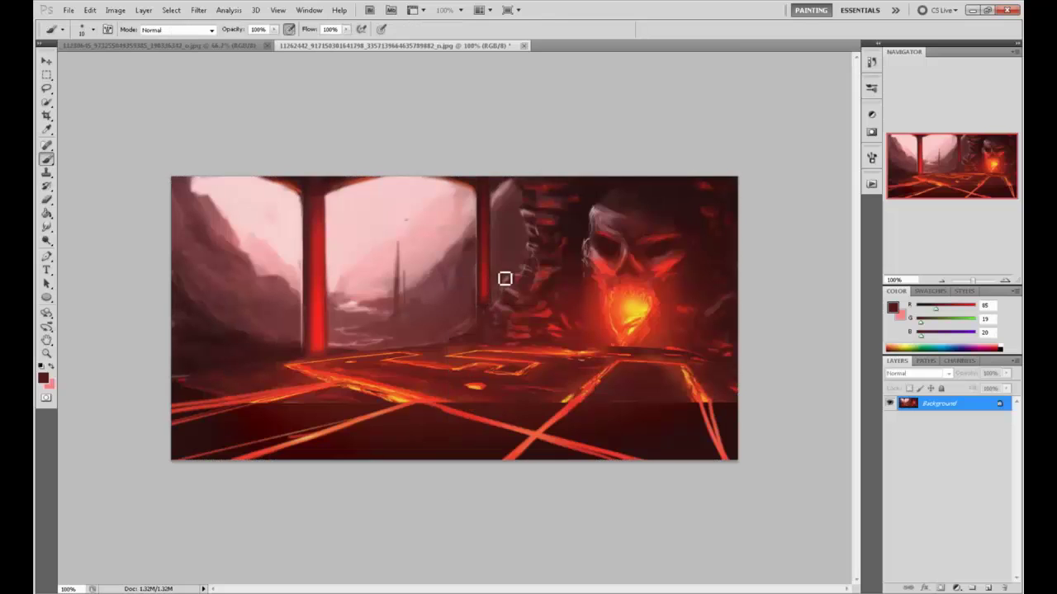
pyautogui.keyDown('alt'); pyautogui.click(458, 258); pyautogui.keyUp('alt')
pyautogui.press(']')
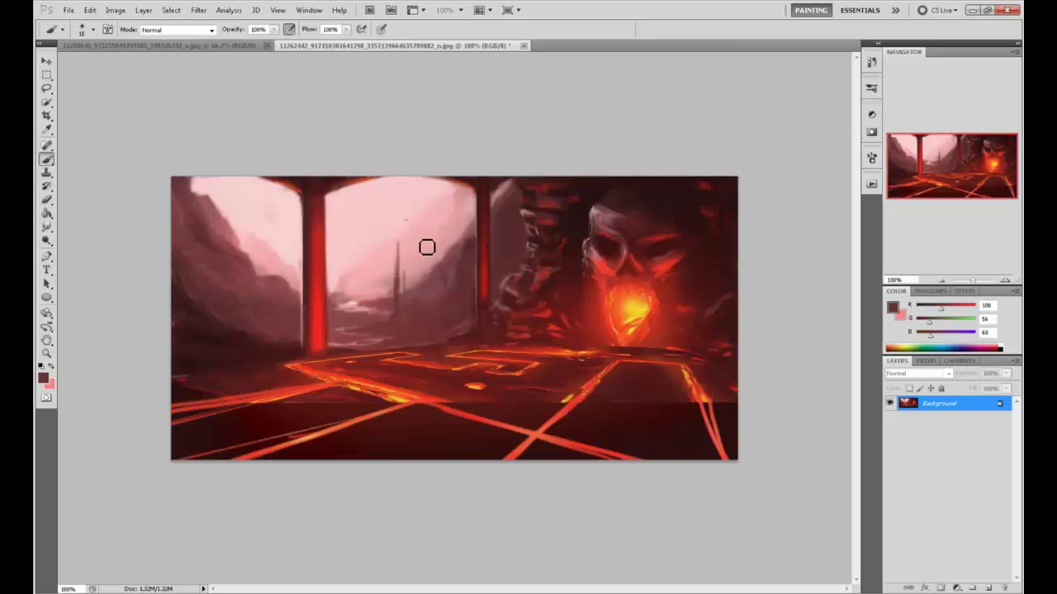
pyautogui.click(988, 587)
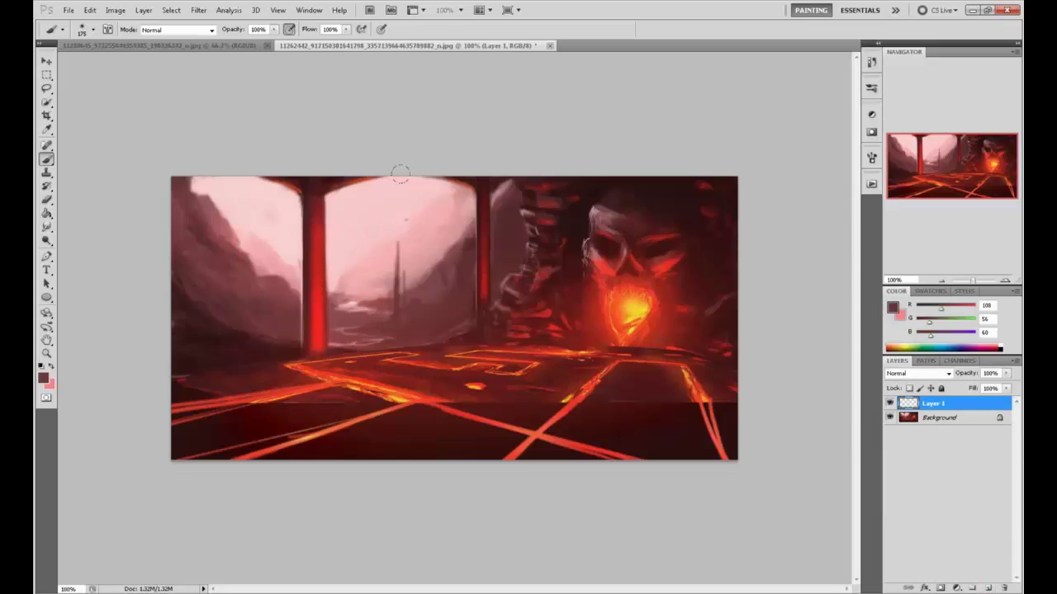
# Choose a muted blue-grey foreground colour and set the new layer's blend mode to Color
pyautogui.click(892, 308)
pyautogui.click(762, 316)
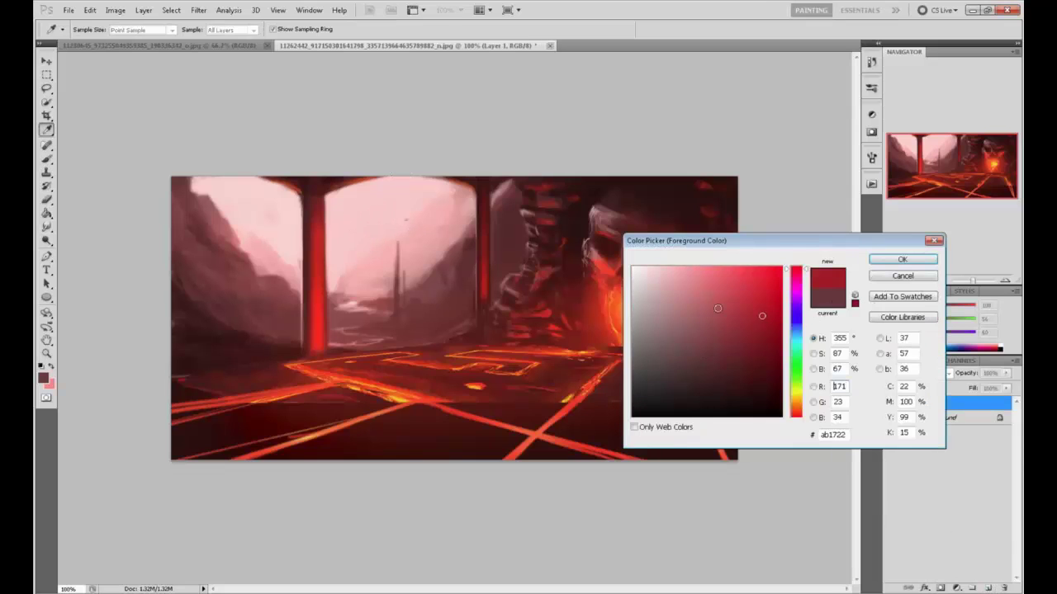
pyautogui.moveTo(796, 318); pyautogui.dragTo(797, 328)
pyautogui.click(680, 342)
pyautogui.click(673, 335)
pyautogui.click(893, 260)
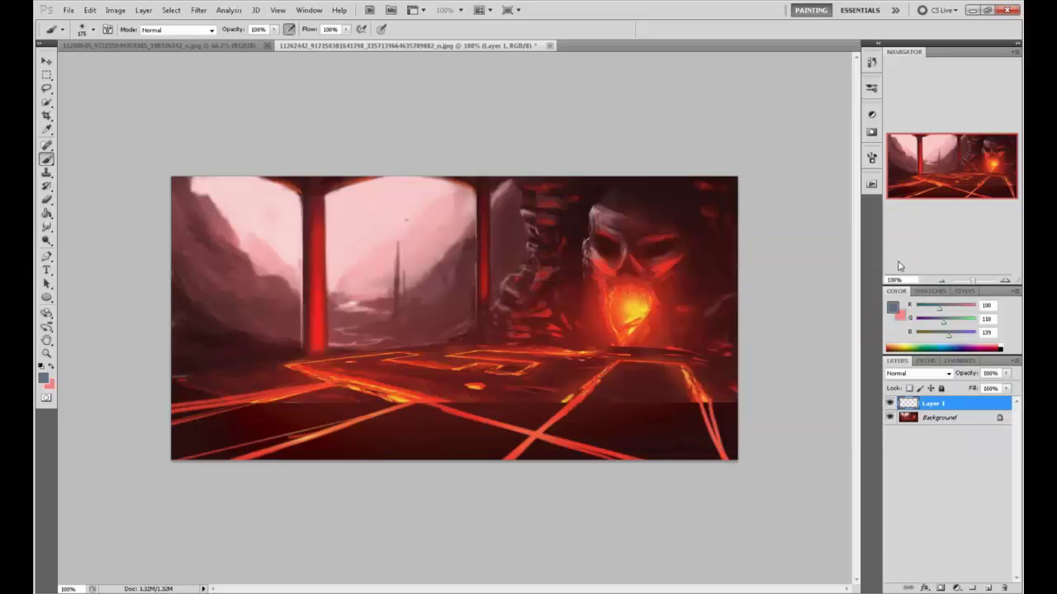
pyautogui.click(900, 382)
pyautogui.click(916, 372)
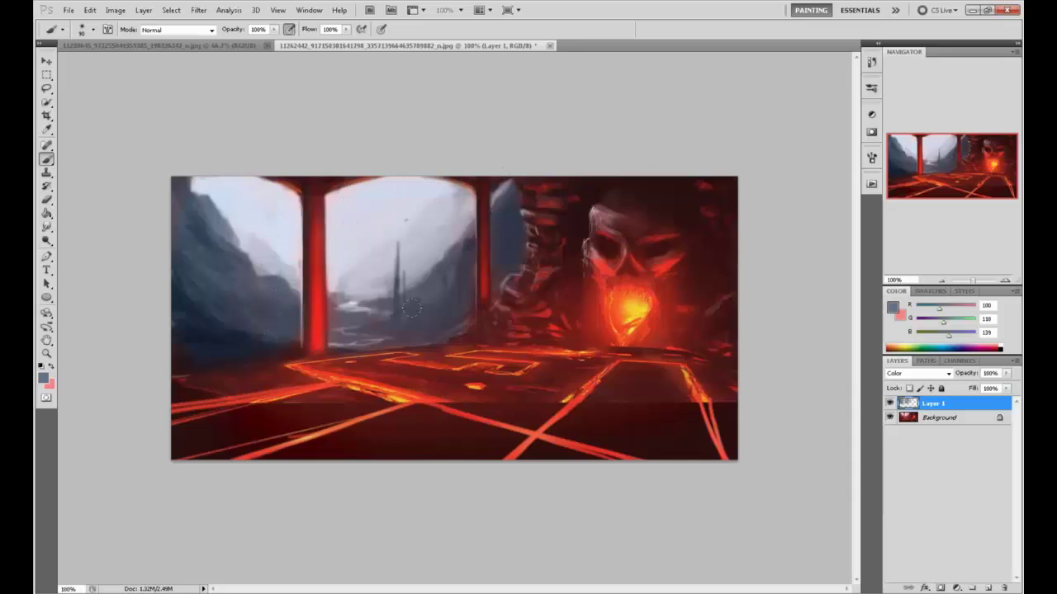
# Darken the Color layer with a Hue/Saturation lightness of -40 and flatten it into the background
pyautogui.hotkey('ctrl', 'u')
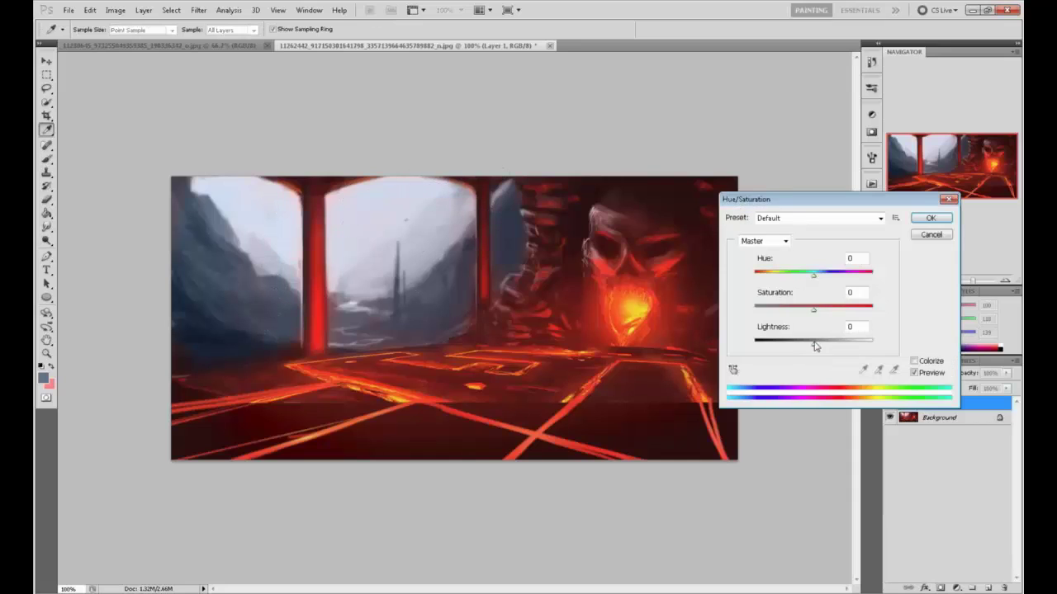
pyautogui.moveTo(814, 341); pyautogui.dragTo(793, 342)
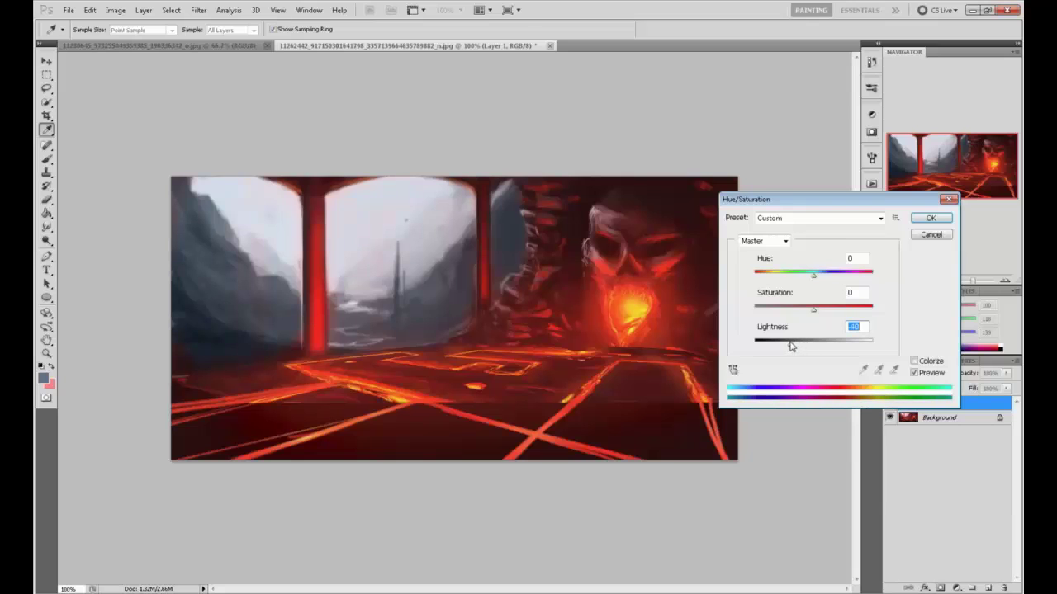
pyautogui.click(930, 221)
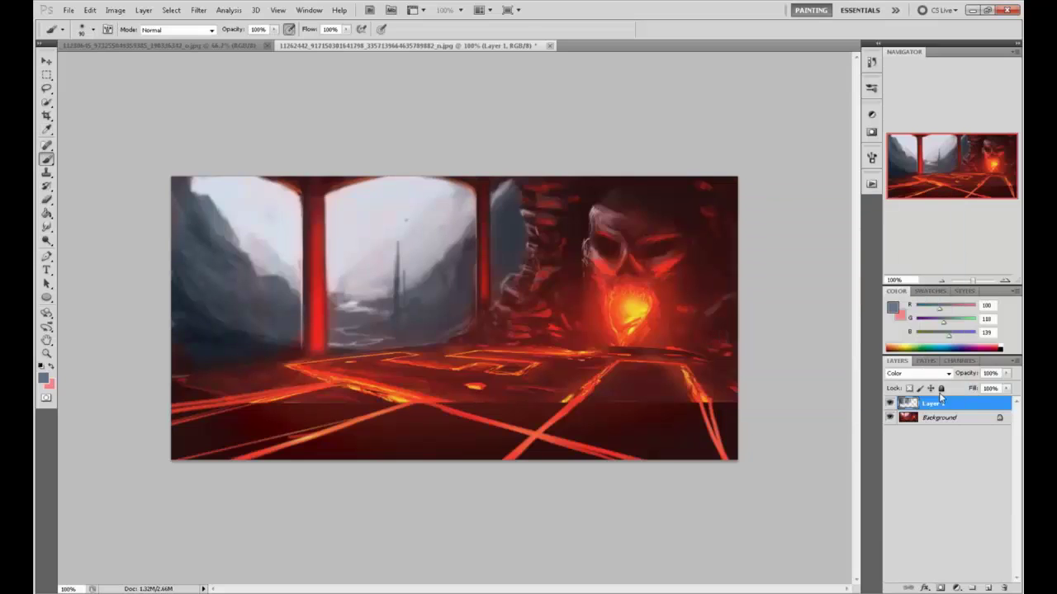
pyautogui.rightClick(949, 417)
pyautogui.click(932, 382)
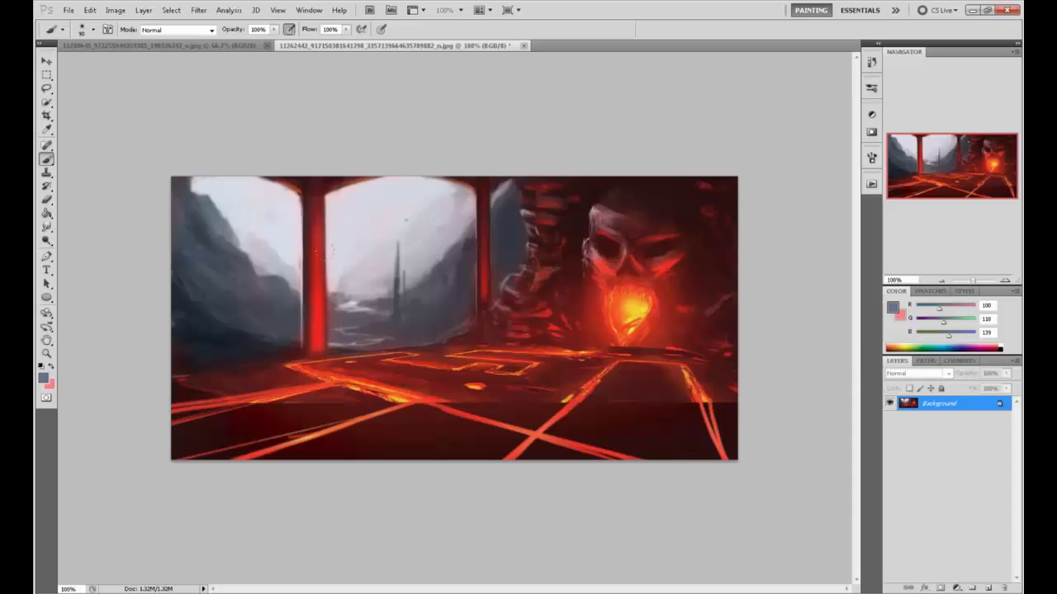
# Darken the bright red left pillar with a dark brownish red sampled from its upper part
pyautogui.keyDown('alt'); pyautogui.click(306, 196); pyautogui.keyUp('alt')
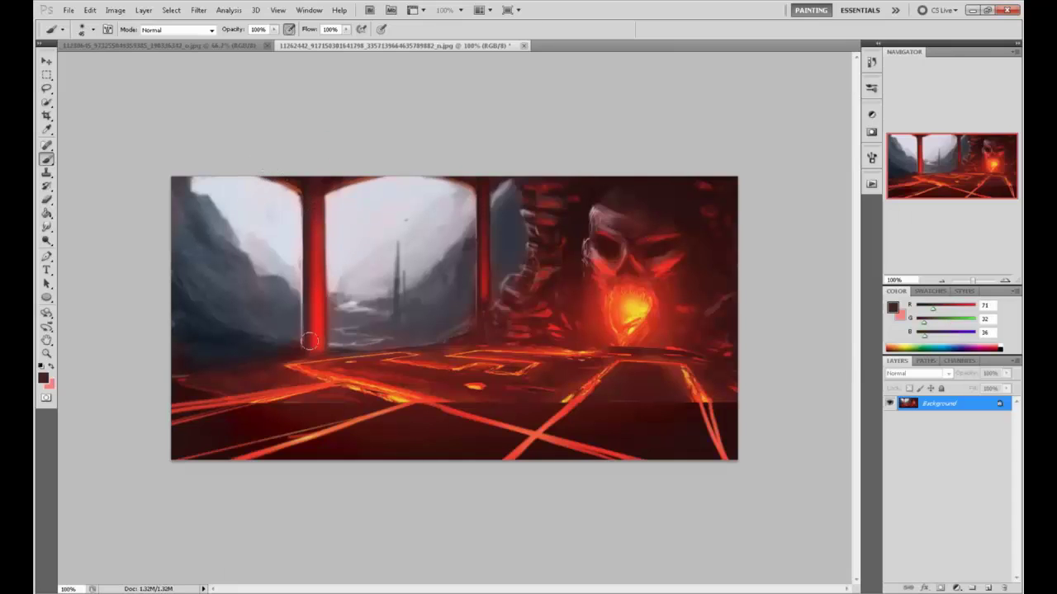
pyautogui.moveTo(307, 351); pyautogui.dragTo(302, 213)
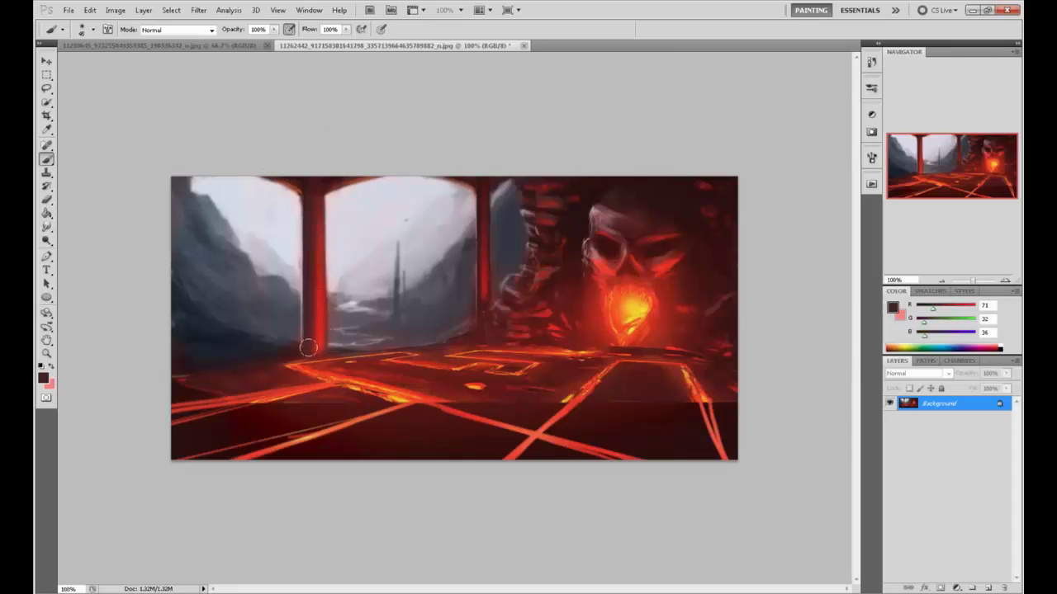
pyautogui.moveTo(307, 347)
pyautogui.mouseDown()
pyautogui.moveTo(313, 193)
pyautogui.moveTo(322, 359)
pyautogui.mouseUp()
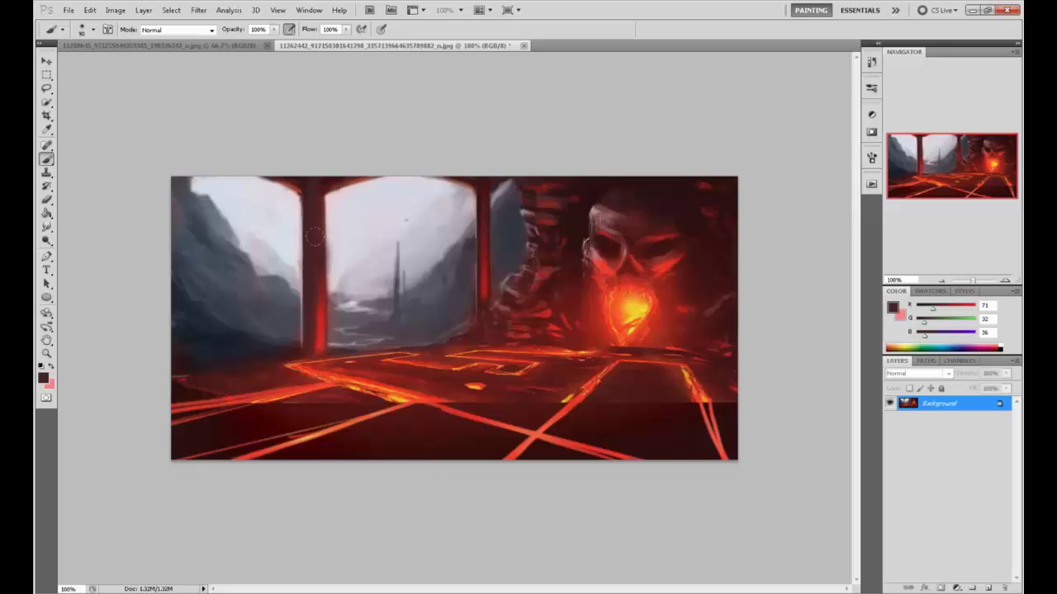
pyautogui.moveTo(315, 236)
pyautogui.mouseDown()
pyautogui.moveTo(327, 289)
pyautogui.moveTo(307, 257)
pyautogui.mouseUp()
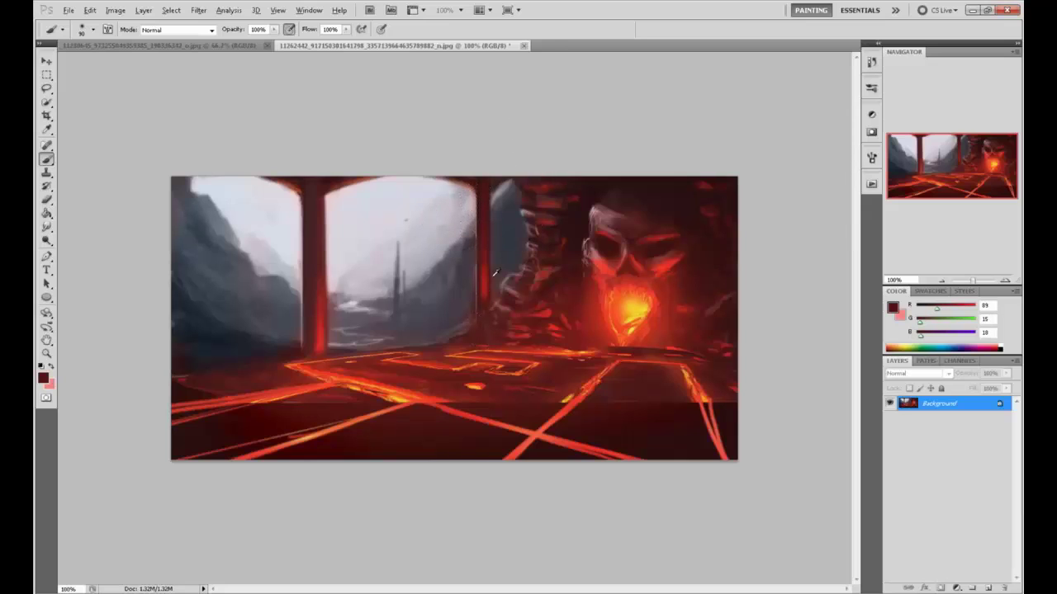
# Tone down the glowing red right pillar with sampled dark red strokes along its full height
pyautogui.keyDown('alt'); pyautogui.click(481, 303); pyautogui.keyUp('alt')
pyautogui.moveTo(476, 326); pyautogui.dragTo(485, 206)
pyautogui.keyDown('alt'); pyautogui.click(485, 188); pyautogui.keyUp('alt')
pyautogui.moveTo(484, 312); pyautogui.dragTo(481, 195)
pyautogui.keyDown('alt'); pyautogui.click(484, 249); pyautogui.keyUp('alt')
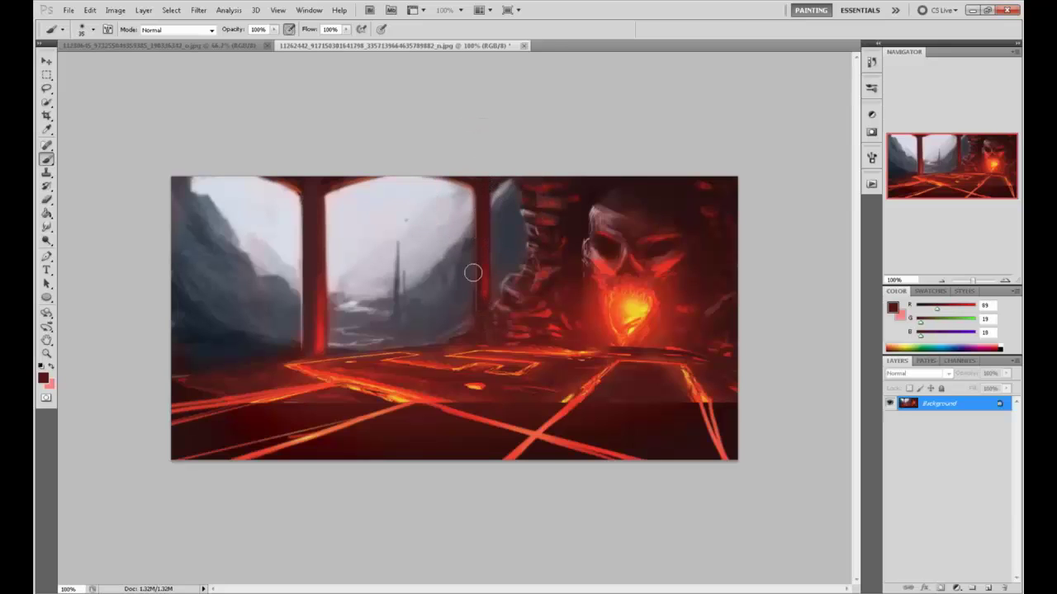
# Paint a pale grey-blue light along the outer edge of the left pillar at 60% brush opacity
pyautogui.keyDown('alt'); pyautogui.click(467, 282); pyautogui.keyUp('alt')
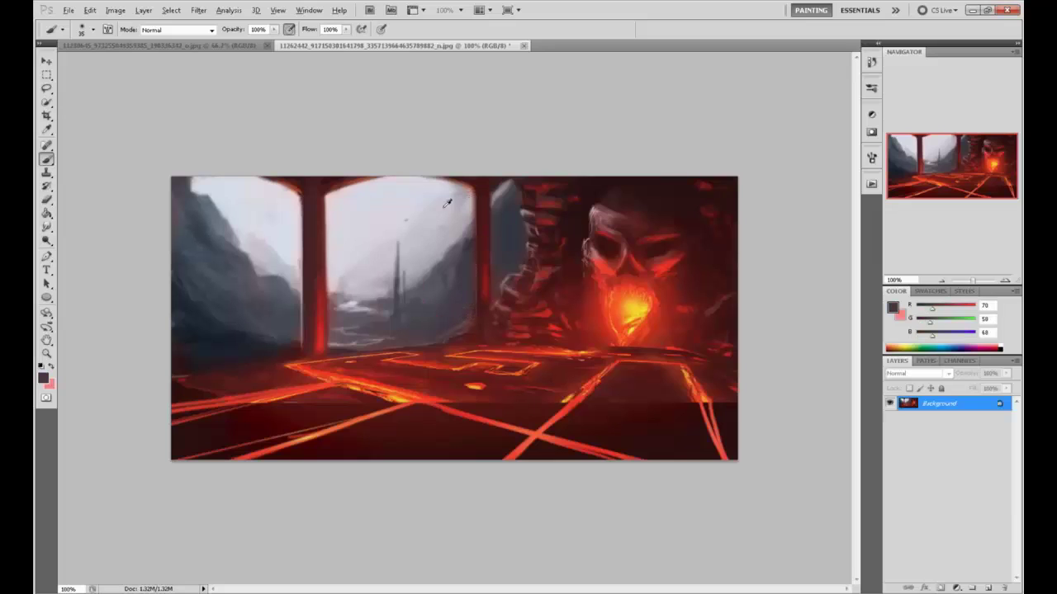
pyautogui.keyDown('alt'); pyautogui.click(372, 200); pyautogui.keyUp('alt')
pyautogui.moveTo(297, 206); pyautogui.dragTo(303, 346)
pyautogui.hotkey('ctrl', 'z')
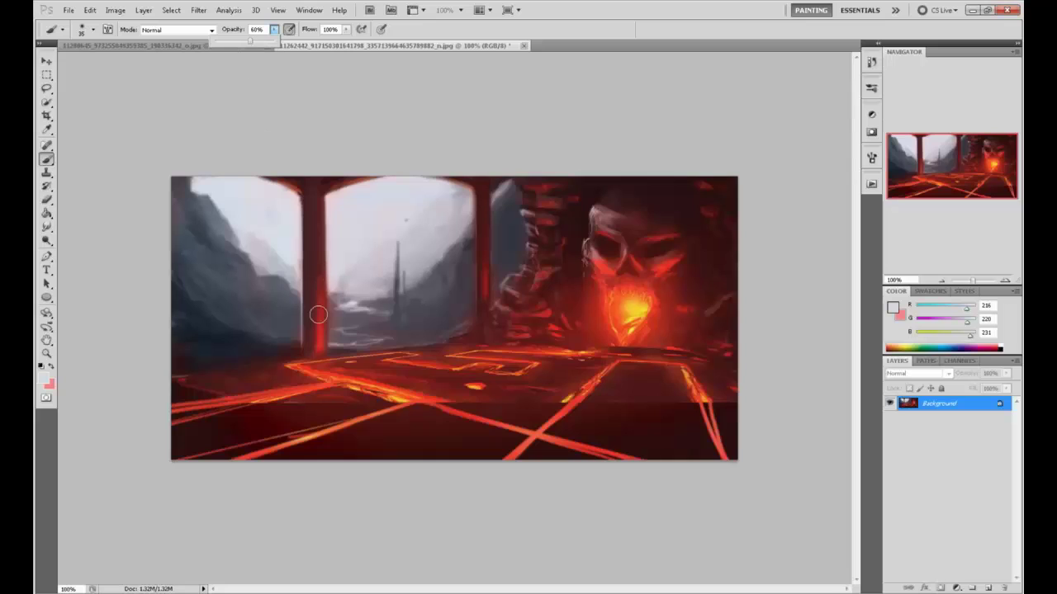
pyautogui.press('6')
pyautogui.moveTo(307, 339); pyautogui.dragTo(300, 195)
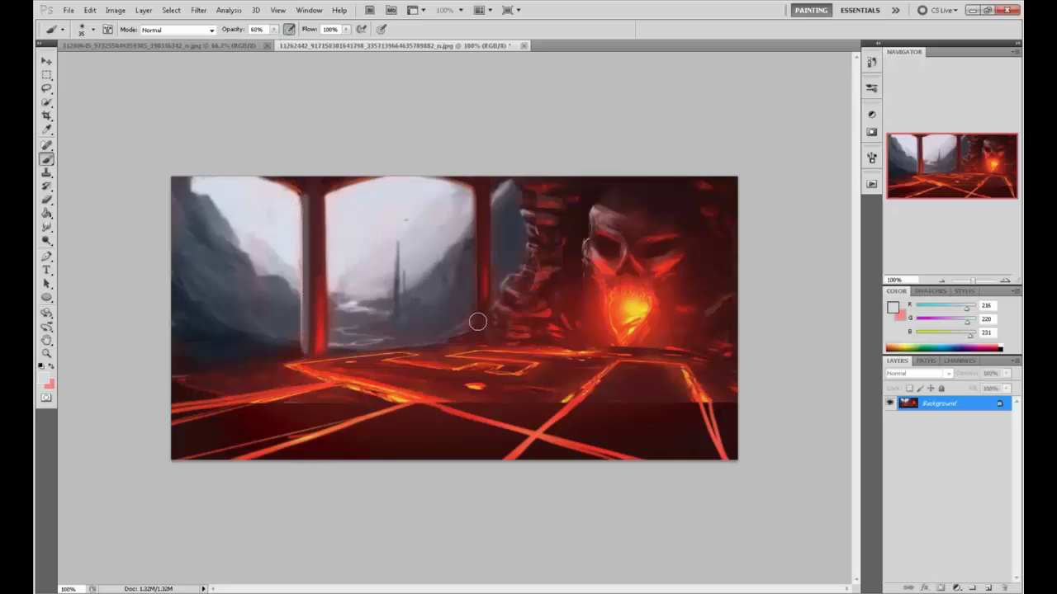
# Add a thin pale light along the window-side edge of the right pillar with a smaller brush
pyautogui.moveTo(479, 322)
pyautogui.mouseDown()
pyautogui.moveTo(467, 276)
pyautogui.moveTo(475, 245)
pyautogui.mouseUp()
pyautogui.hotkey('ctrl', 'z')
pyautogui.press('[')
pyautogui.moveTo(483, 318); pyautogui.dragTo(468, 205)
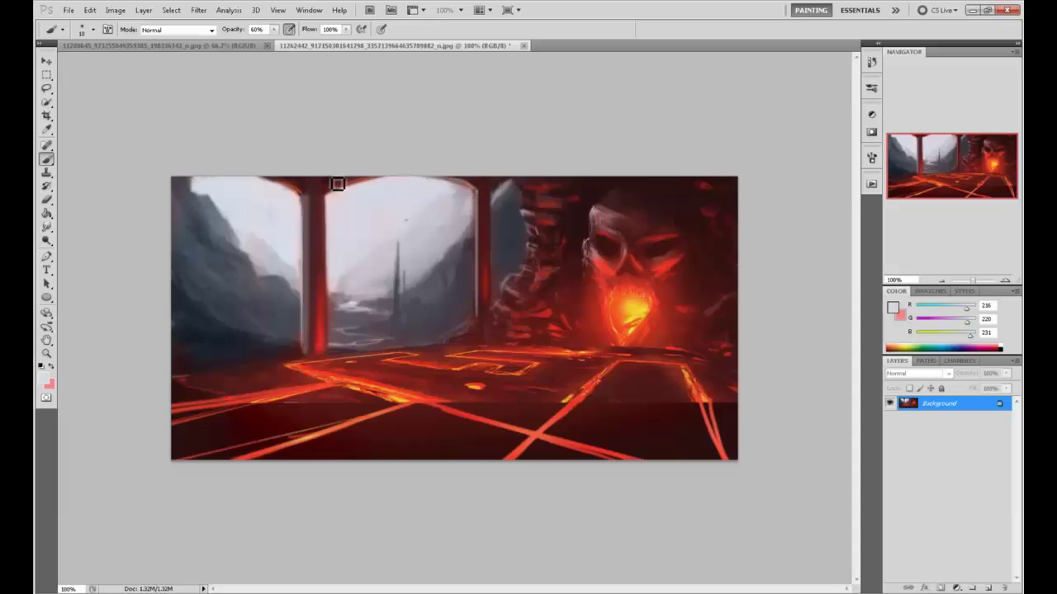
# Sample dark red from the arch, restore brush opacity to 100% and touch up the left pillar's top
pyautogui.keyDown('alt'); pyautogui.click(337, 183); pyautogui.keyUp('alt')
pyautogui.moveTo(274, 29); pyautogui.dragTo(347, 54)
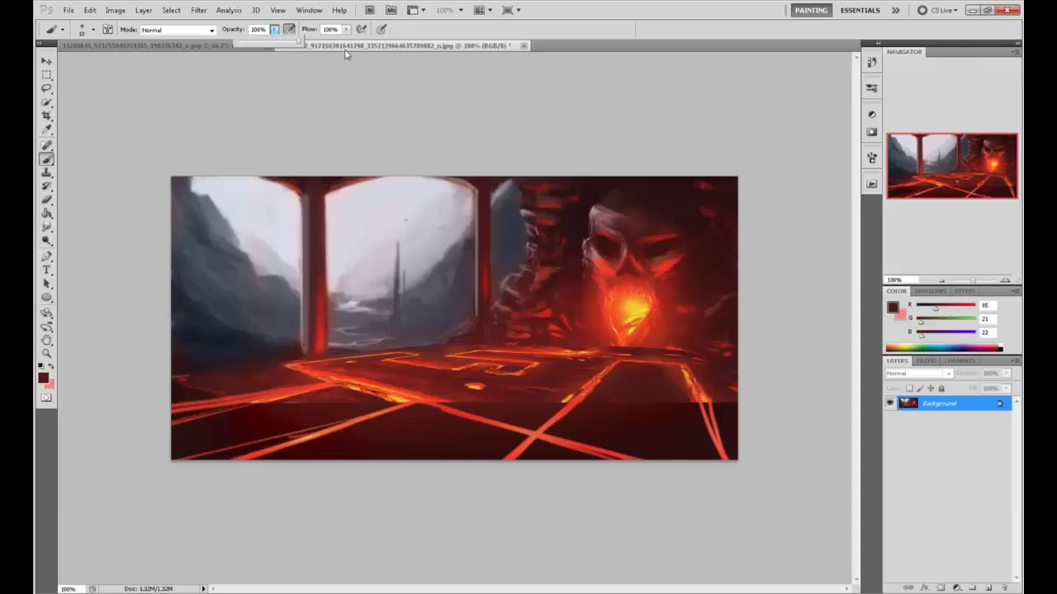
pyautogui.keyDown('alt'); pyautogui.click(322, 192); pyautogui.keyUp('alt')
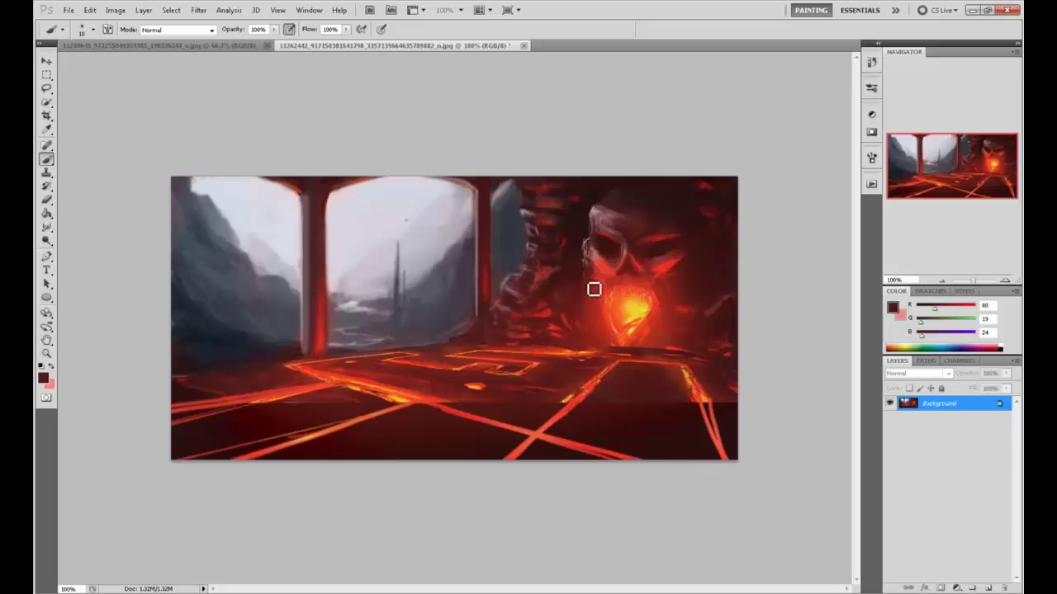
# Convert the locked background into a regular layer named Layer 0
pyautogui.doubleClick(974, 405)
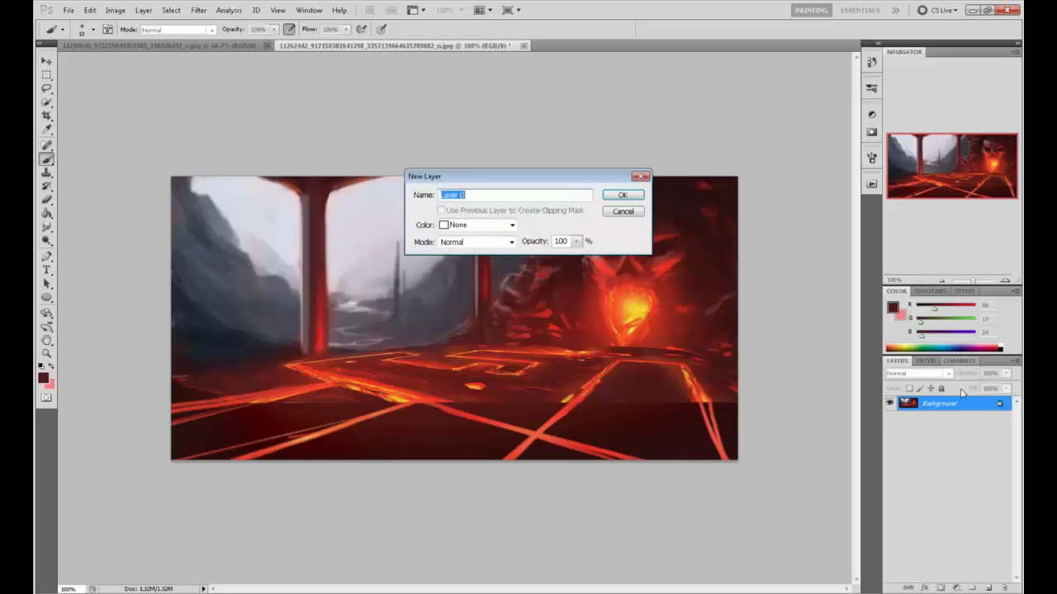
pyautogui.click(625, 195)
pyautogui.press('v')
pyautogui.moveTo(737, 177); pyautogui.dragTo(738, 183)
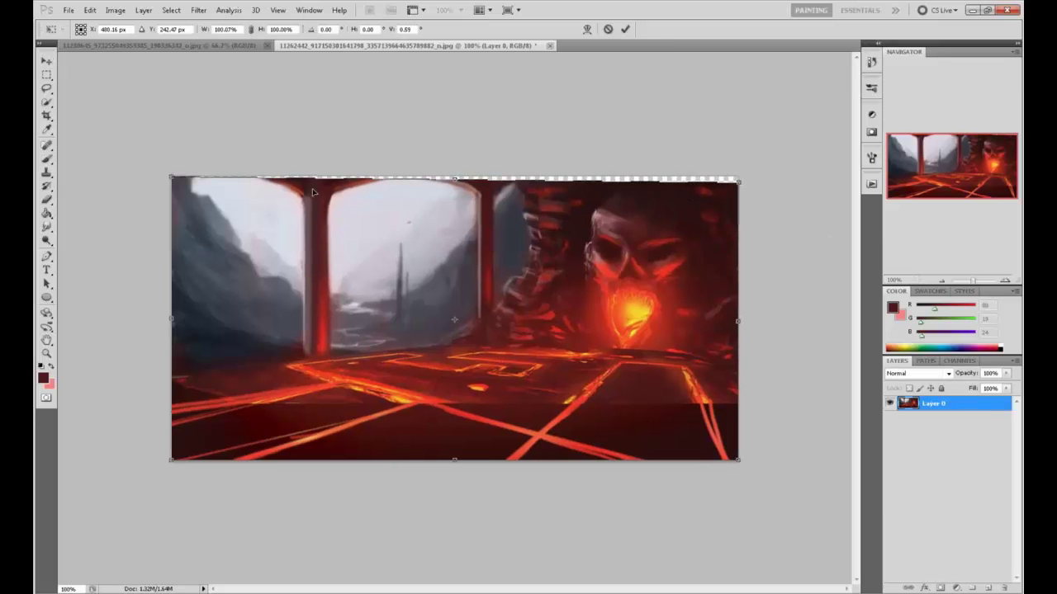
pyautogui.moveTo(172, 177); pyautogui.dragTo(162, 166)
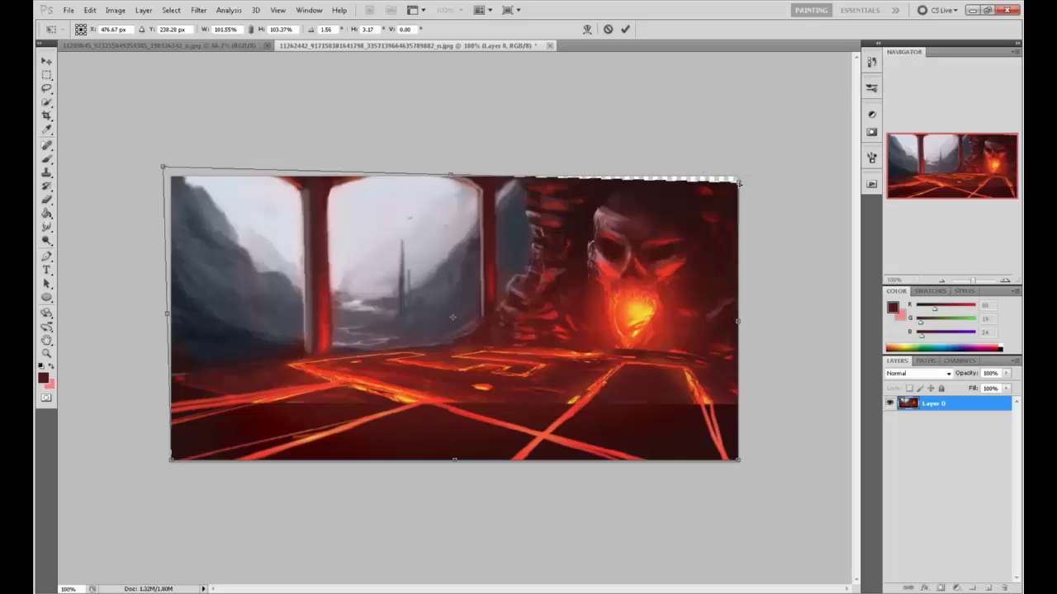
pyautogui.click(607, 29)
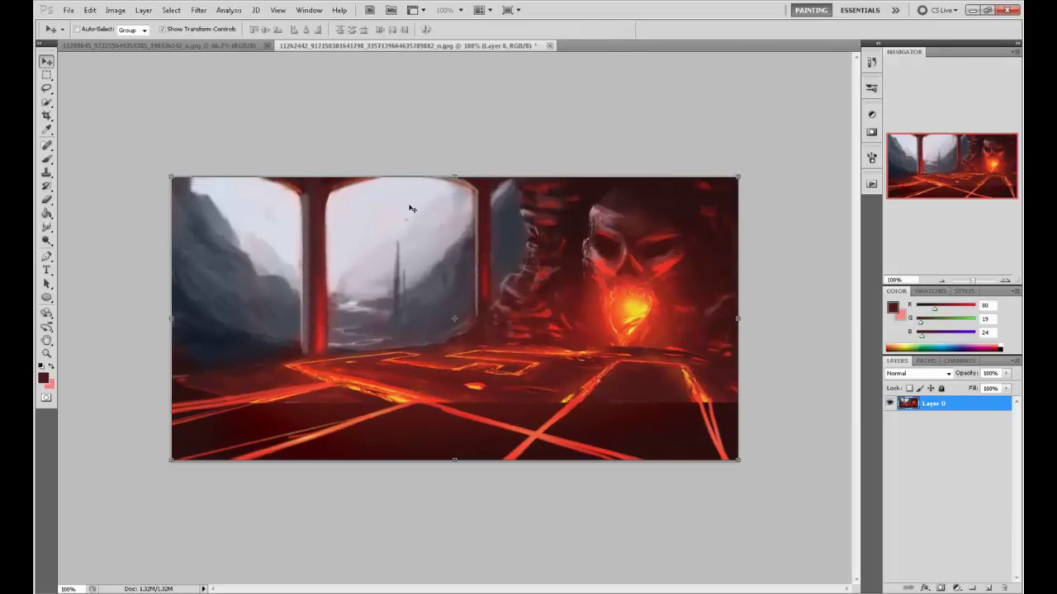
# Clean up the left pillar's inner edge with sampled dark red and pale sky colours
pyautogui.press('b')
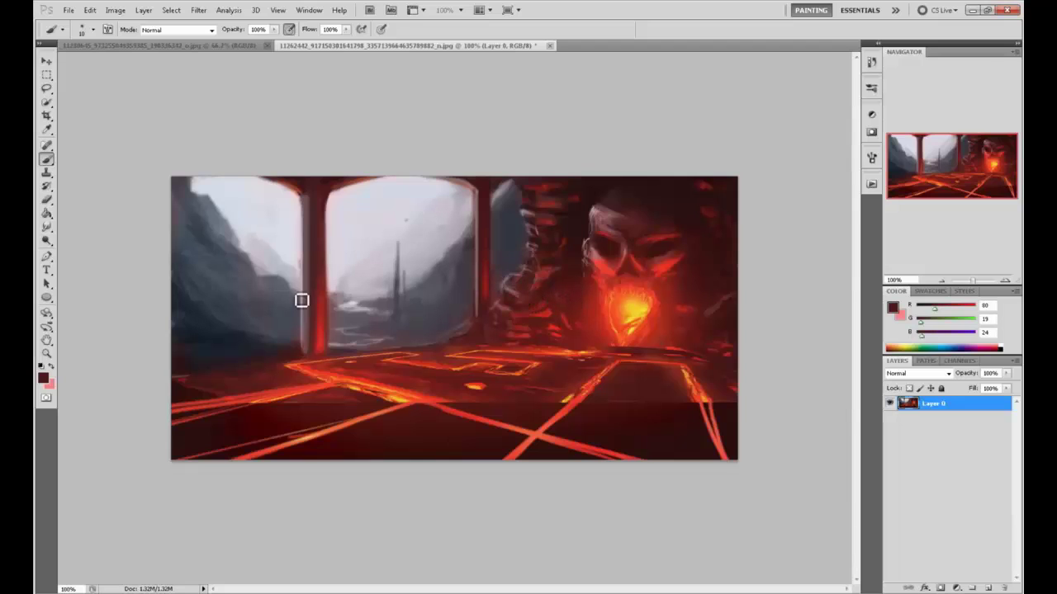
pyautogui.keyDown('alt'); pyautogui.click(328, 209); pyautogui.keyUp('alt')
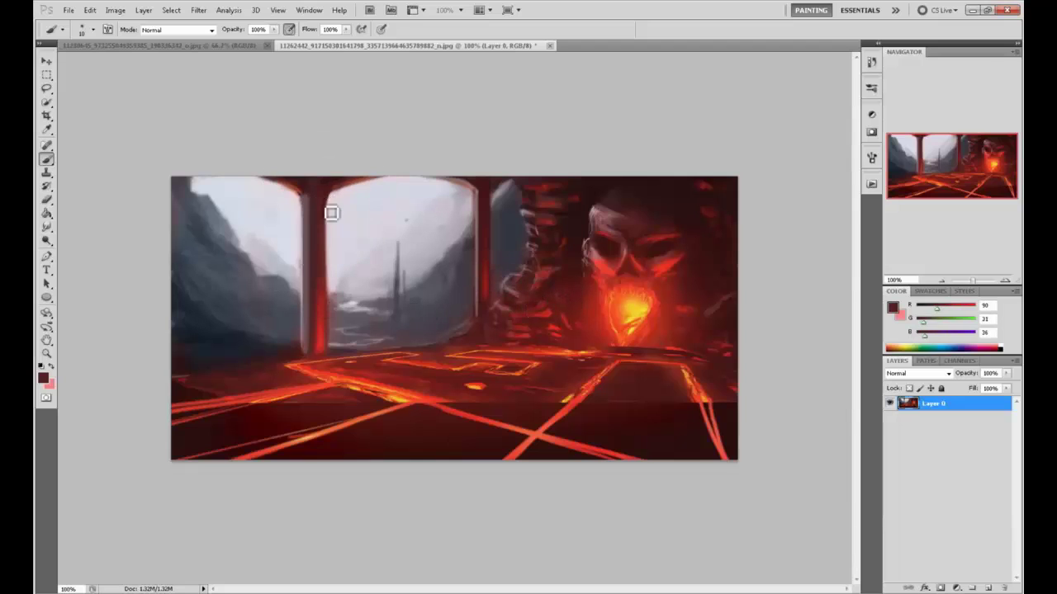
pyautogui.keyDown('alt'); pyautogui.click(330, 233); pyautogui.keyUp('alt')
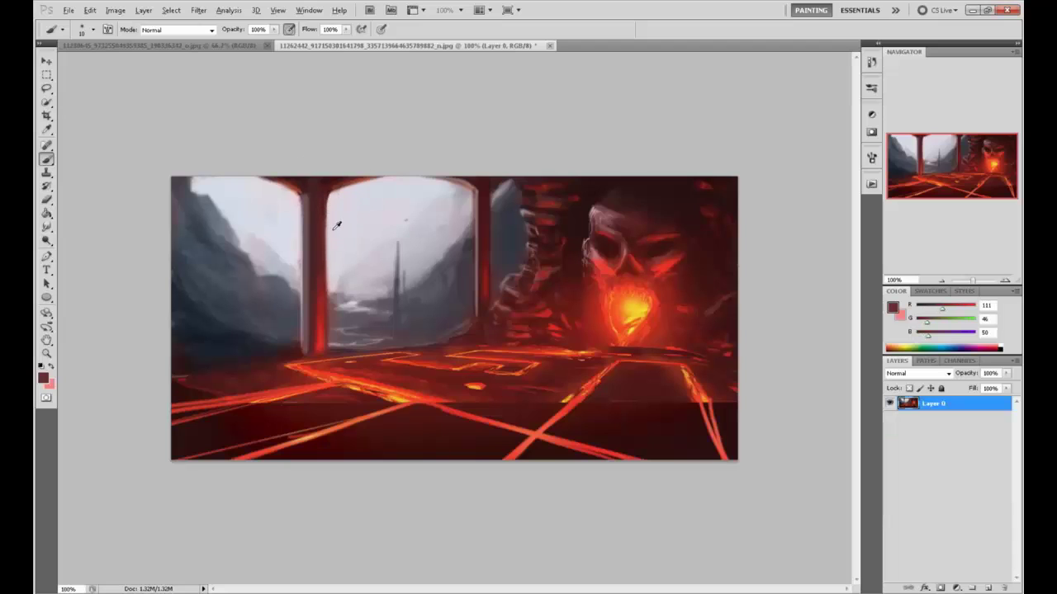
pyautogui.keyDown('alt'); pyautogui.click(329, 235); pyautogui.keyUp('alt')
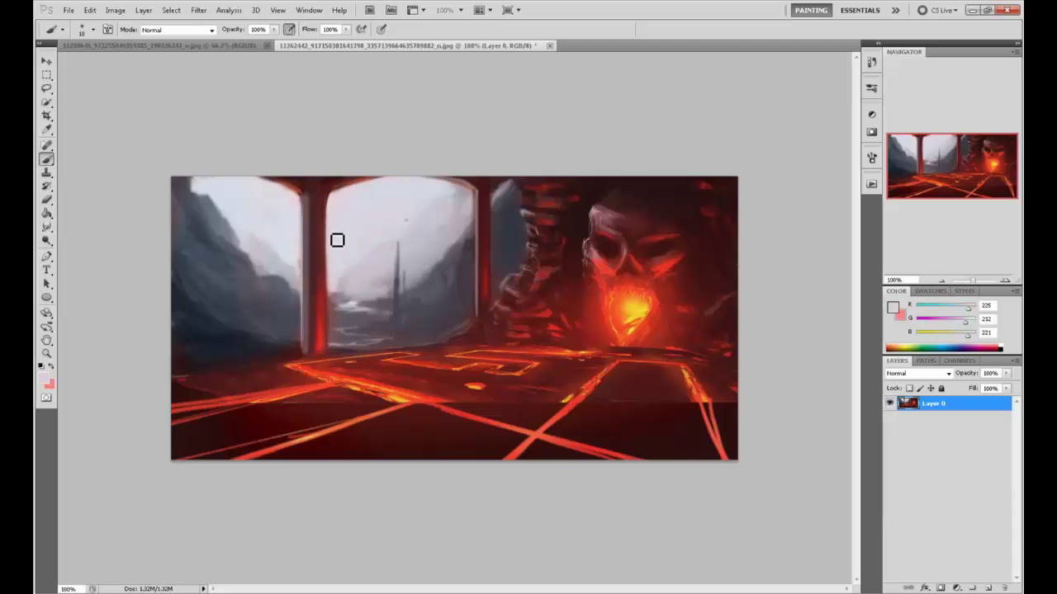
pyautogui.keyDown('alt'); pyautogui.click(333, 257); pyautogui.keyUp('alt')
pyautogui.moveTo(341, 302); pyautogui.dragTo(334, 297)
# Refine the left pillar's outer edge against the mountains and sky using colours sampled beside it
pyautogui.keyDown('alt'); pyautogui.click(303, 329); pyautogui.keyUp('alt')
pyautogui.moveTo(306, 350); pyautogui.dragTo(302, 309)
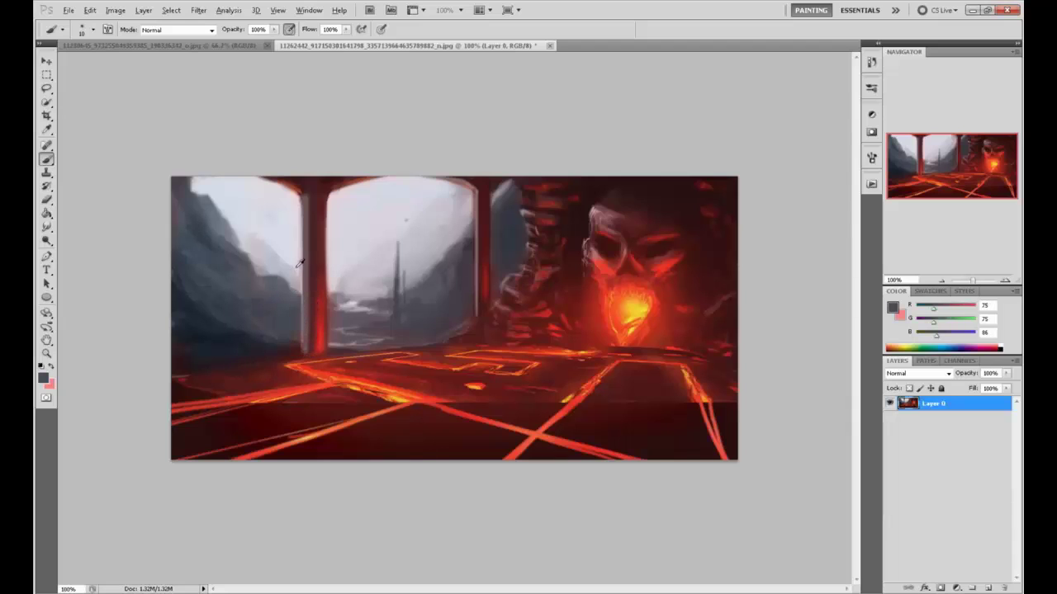
pyautogui.keyDown('alt'); pyautogui.click(306, 294); pyautogui.keyUp('alt')
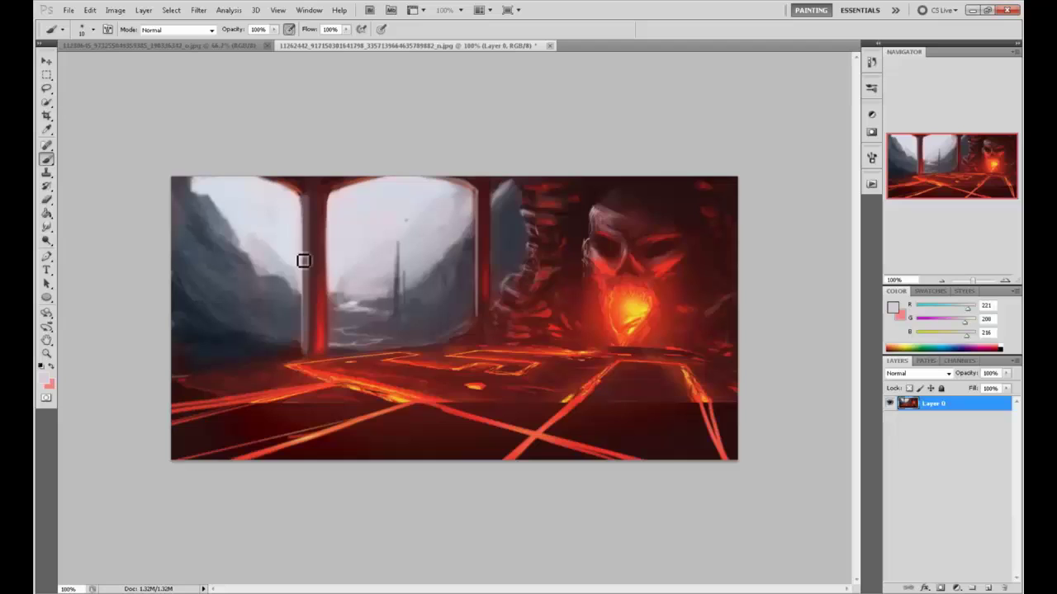
pyautogui.keyDown('alt'); pyautogui.click(302, 261); pyautogui.keyUp('alt')
pyautogui.moveTo(301, 267); pyautogui.dragTo(304, 252)
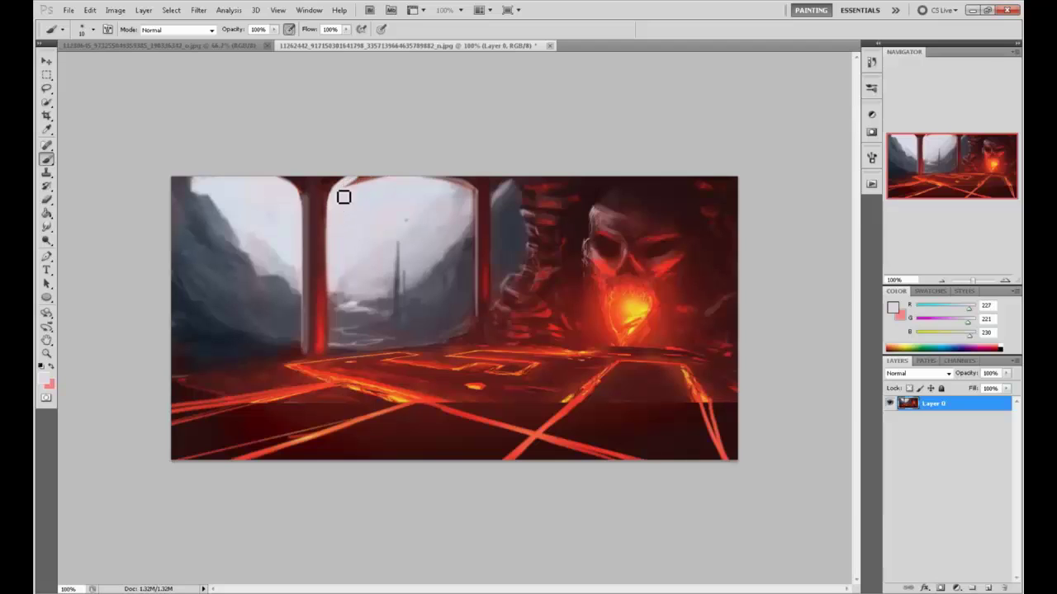
# Paint pale sky colour over the red rim at the upper right of the central arch
pyautogui.moveTo(423, 178); pyautogui.dragTo(470, 190)
pyautogui.keyDown('alt'); pyautogui.click(479, 211); pyautogui.keyUp('alt')
pyautogui.keyDown('alt'); pyautogui.click(440, 185); pyautogui.keyUp('alt')
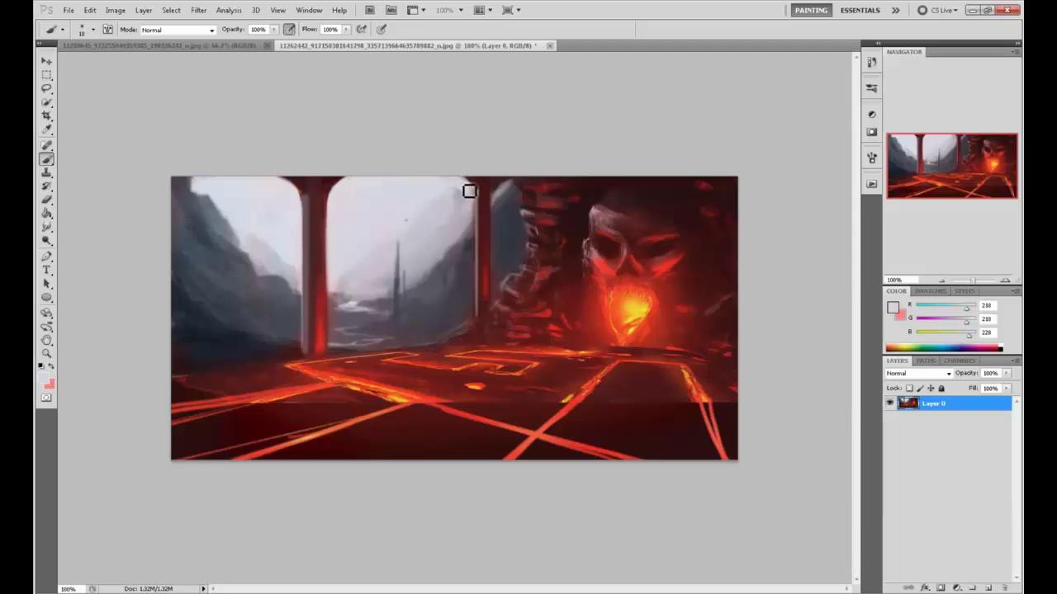
# Darken the sky in the left arch with sampled blue-grey, using a size 200 brush at 40% opacity
pyautogui.keyDown('alt'); pyautogui.click(221, 228); pyautogui.keyUp('alt')
pyautogui.click(274, 29)
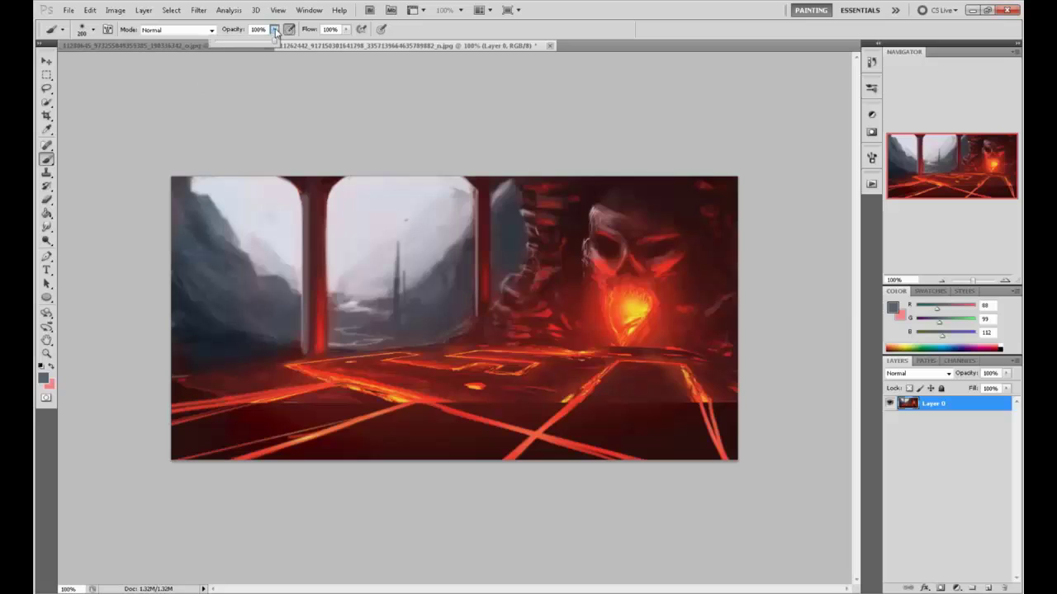
pyautogui.moveTo(273, 40); pyautogui.dragTo(239, 44)
pyautogui.press(']')
pyautogui.press(']')
pyautogui.moveTo(216, 194); pyautogui.dragTo(280, 227)
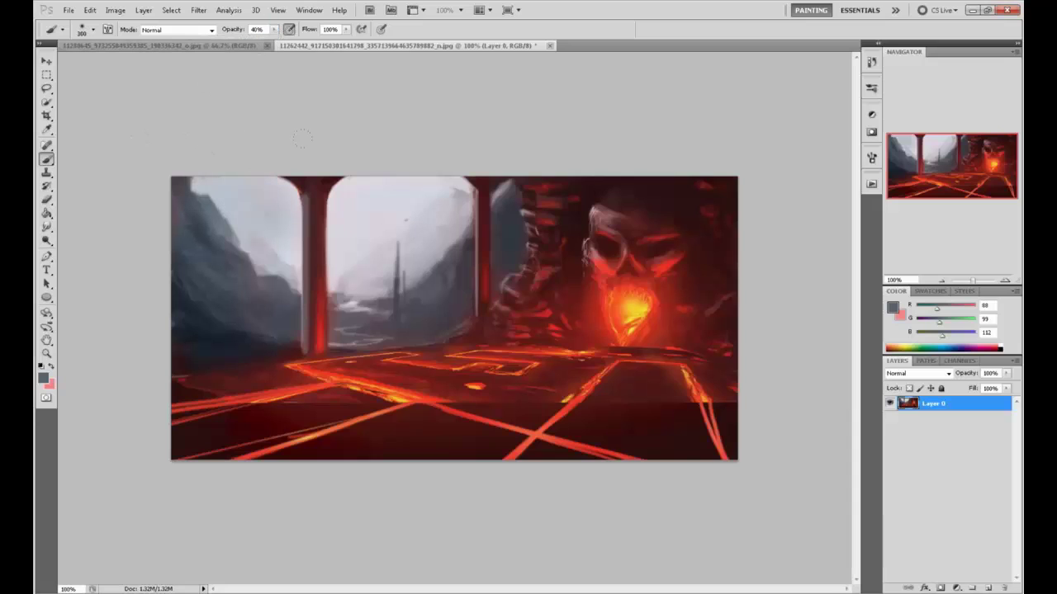
# Darken the sky in the central arch with broad, soft blue-grey strokes, undoing the first attempt
pyautogui.moveTo(347, 187)
pyautogui.mouseDown()
pyautogui.moveTo(355, 206)
pyautogui.moveTo(394, 179)
pyautogui.moveTo(385, 238)
pyautogui.moveTo(337, 161)
pyautogui.mouseUp()
pyautogui.press('[')
pyautogui.press('[')
pyautogui.press(']')
pyautogui.hotkey('ctrl', 'z')
pyautogui.moveTo(421, 214)
pyautogui.mouseDown()
pyautogui.moveTo(396, 210)
pyautogui.moveTo(355, 264)
pyautogui.mouseUp()
pyautogui.moveTo(446, 194); pyautogui.dragTo(429, 207)
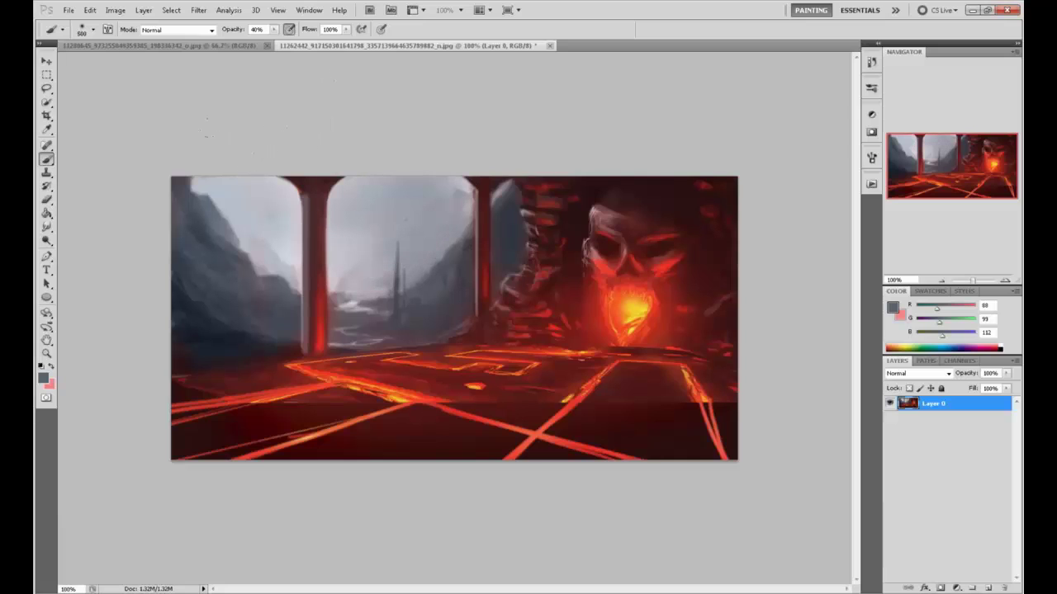
# Paint pale haze and small water highlights in the distant valley with a sampled light sky colour
pyautogui.keyDown('alt'); pyautogui.click(295, 256); pyautogui.keyUp('alt')
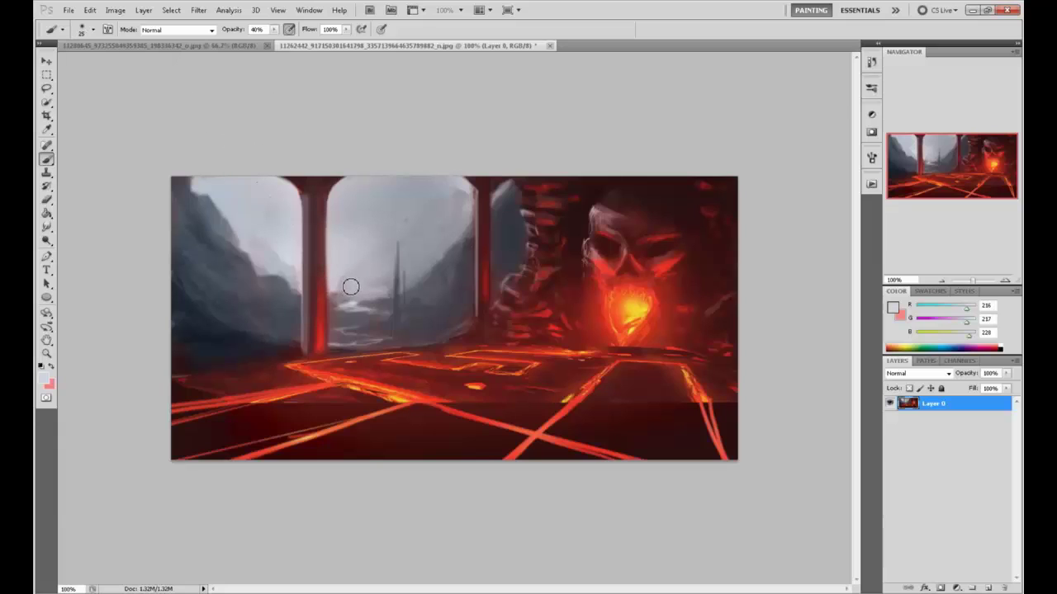
pyautogui.press(']')
pyautogui.press(']')
pyautogui.keyDown('alt'); pyautogui.click(354, 302); pyautogui.keyUp('alt')
pyautogui.press('[')
pyautogui.press('[')
pyautogui.press('[')
pyautogui.press('[')
pyautogui.moveTo(356, 333); pyautogui.dragTo(363, 342)
# Add a new layer and paint a soft orange-red glow above the lava floor with a large brush
pyautogui.press(']')
pyautogui.press(']')
pyautogui.press(']')
pyautogui.press(']')
pyautogui.press(']')
pyautogui.press(']')
pyautogui.click(988, 587)
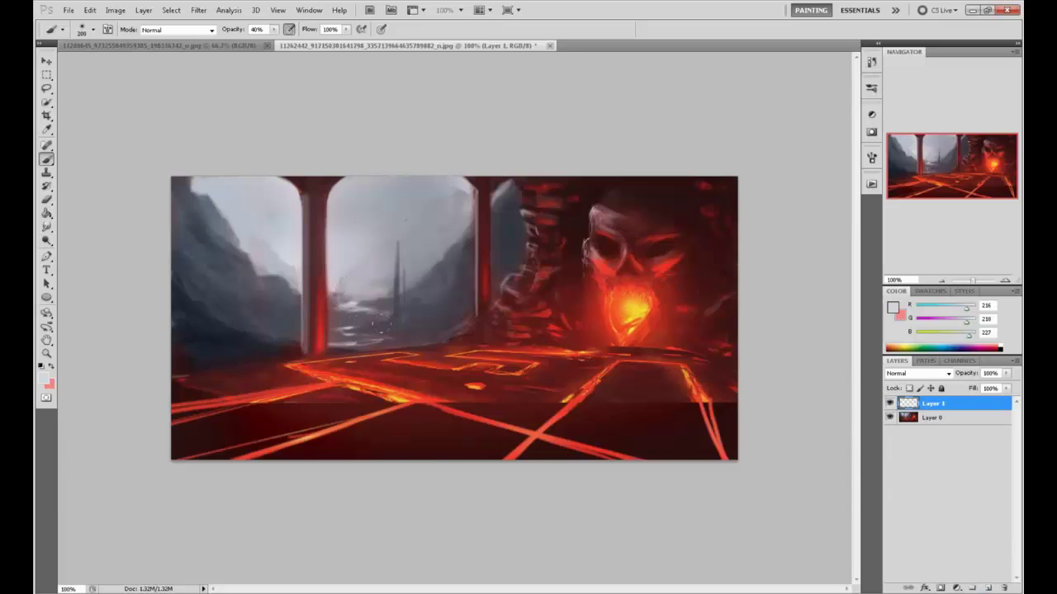
pyautogui.keyDown('alt'); pyautogui.click(415, 357); pyautogui.keyUp('alt')
pyautogui.moveTo(210, 371)
pyautogui.mouseDown()
pyautogui.moveTo(256, 367)
pyautogui.moveTo(210, 376)
pyautogui.mouseUp()
pyautogui.press(']')
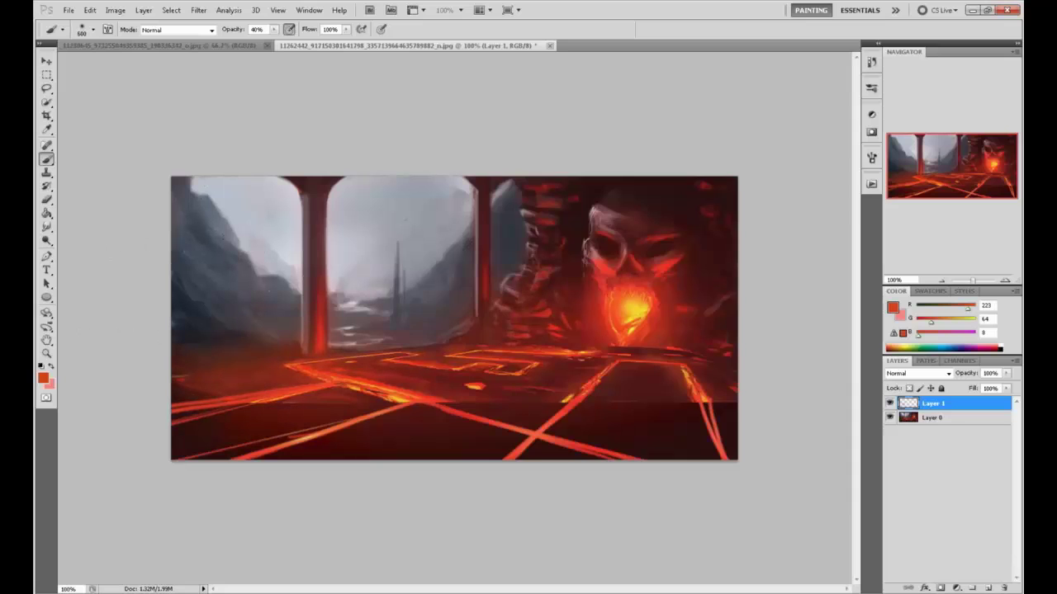
pyautogui.click(450, 347)
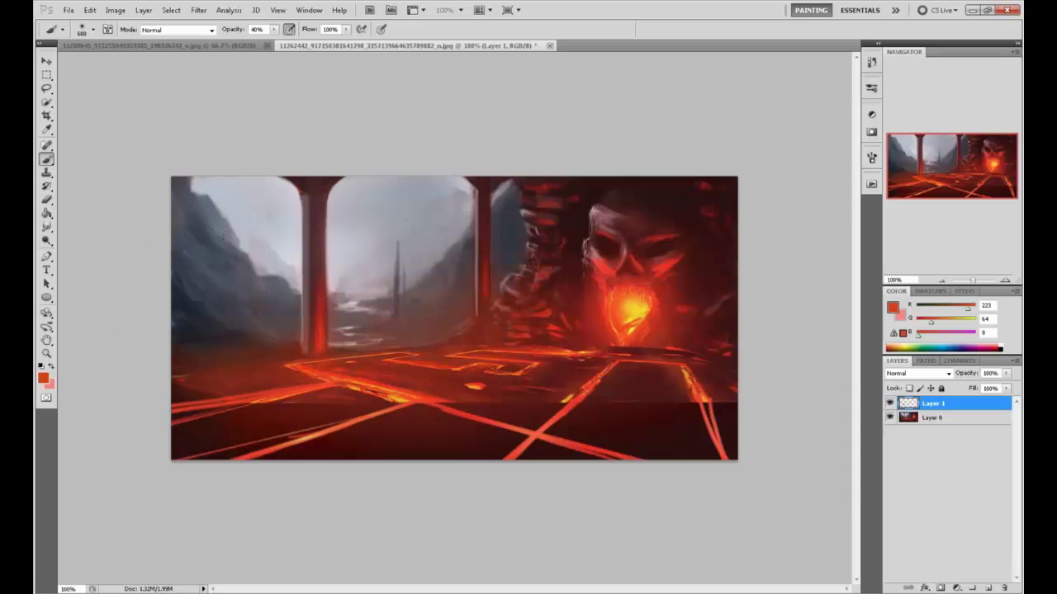
# Sample yellow from the skull's fiery mouth and brush a warm glow over the left part of the floor
pyautogui.keyDown('alt'); pyautogui.click(641, 310); pyautogui.keyUp('alt')
pyautogui.moveTo(384, 371); pyautogui.dragTo(219, 372)
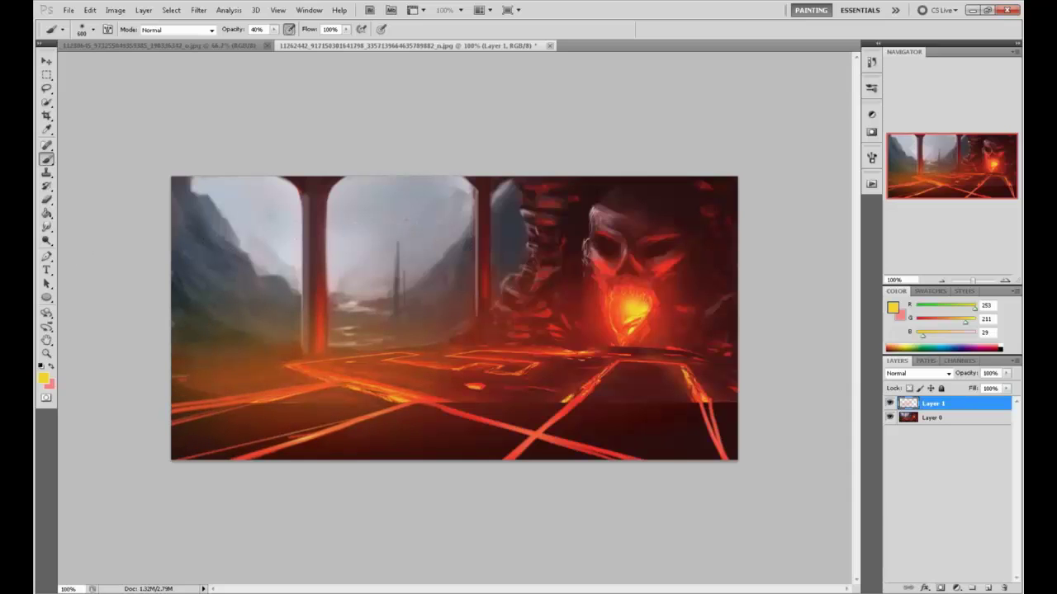
# Undo the last glow stroke and brush soft yellow light over the floor's centre, below the skull and along its right side
pyautogui.hotkey('ctrl', 'z')
pyautogui.click(396, 383)
pyautogui.click(584, 372)
pyautogui.click(618, 342)
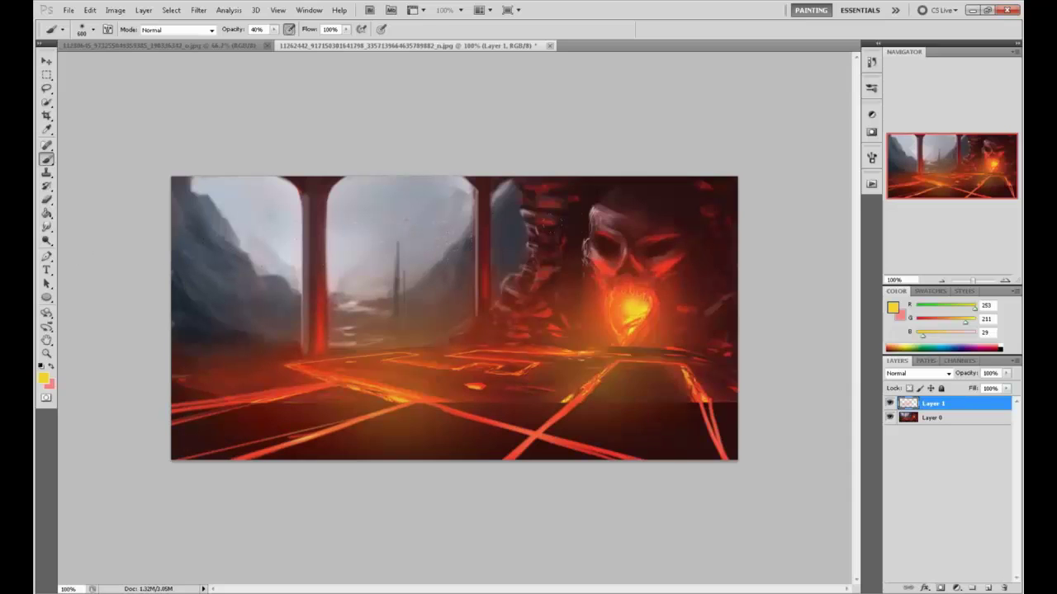
pyautogui.click(681, 378)
pyautogui.click(716, 430)
# Brush sampled orange-red haze along the far edge of the floor beneath the arches, undoing the last strokes
pyautogui.keyDown('alt'); pyautogui.click(492, 332); pyautogui.keyUp('alt')
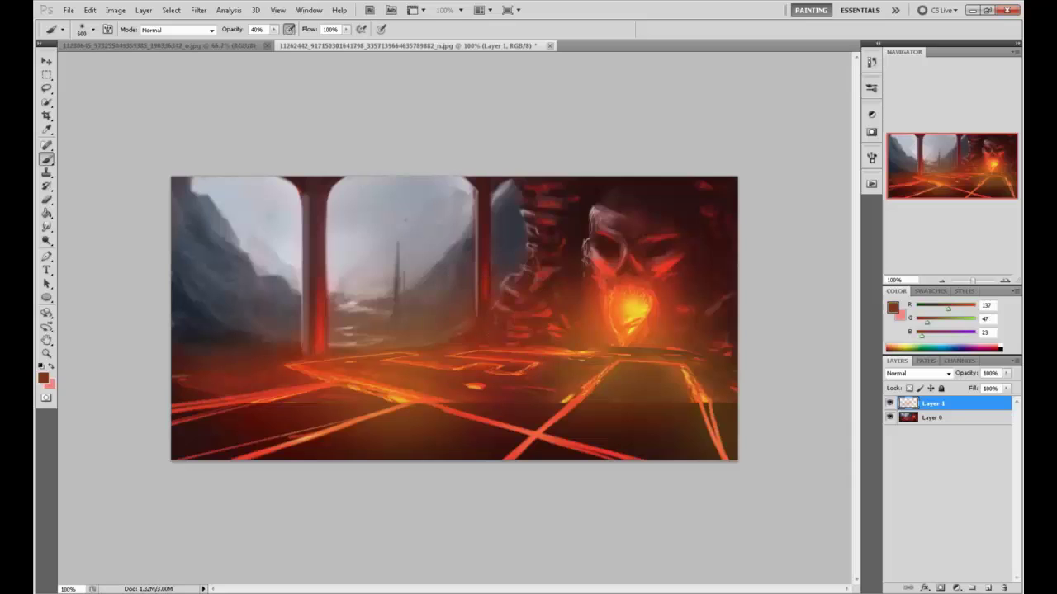
pyautogui.click(250, 352)
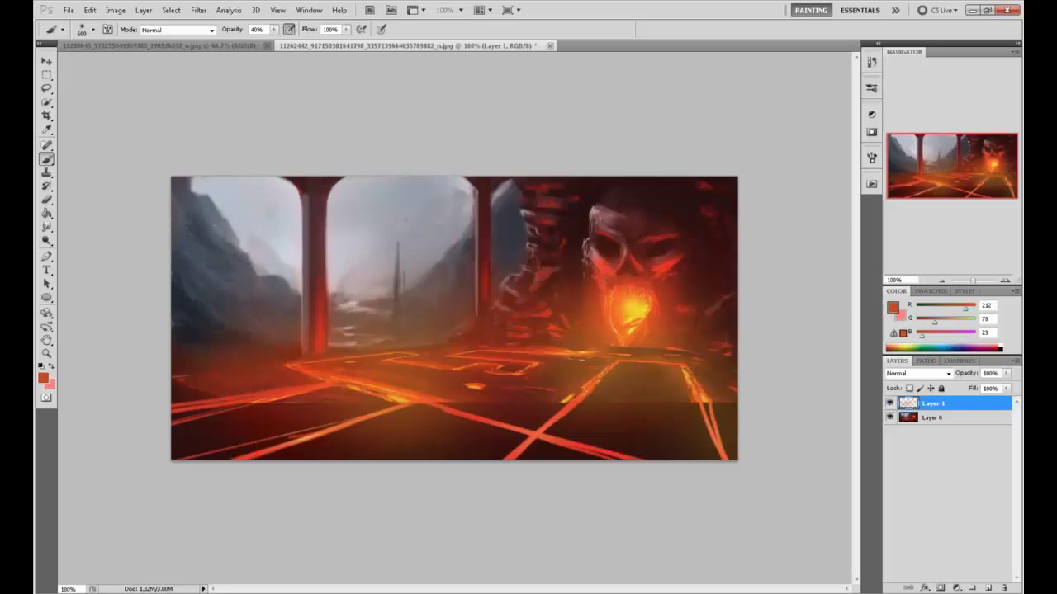
pyautogui.click(192, 356)
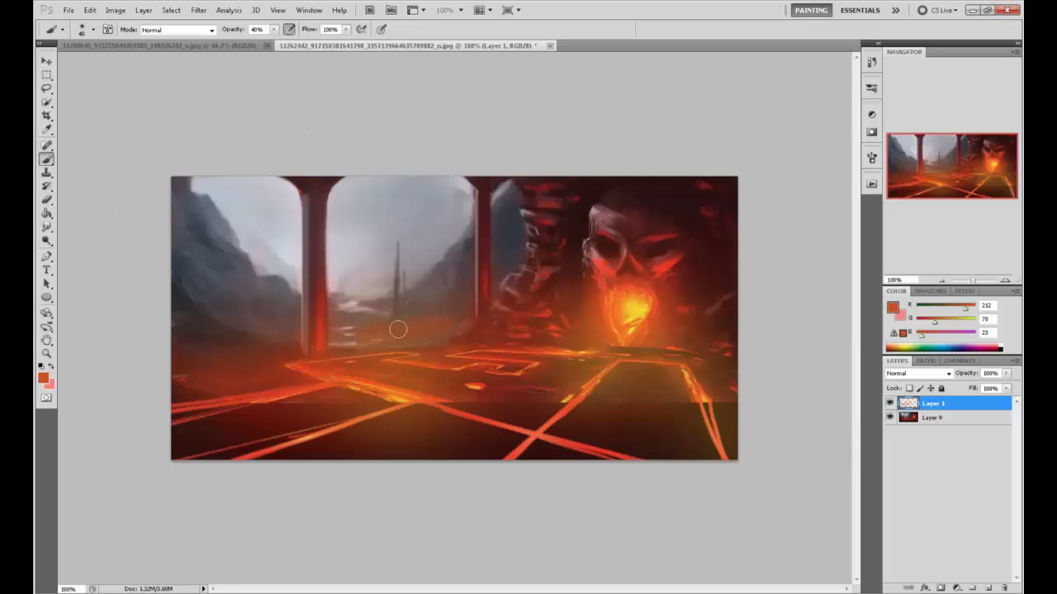
pyautogui.moveTo(272, 346)
pyautogui.mouseDown()
pyautogui.moveTo(189, 347)
pyautogui.moveTo(212, 340)
pyautogui.mouseUp()
pyautogui.hotkey('ctrl', 'alt', 'z')
pyautogui.hotkey('ctrl', 'alt', 'z')
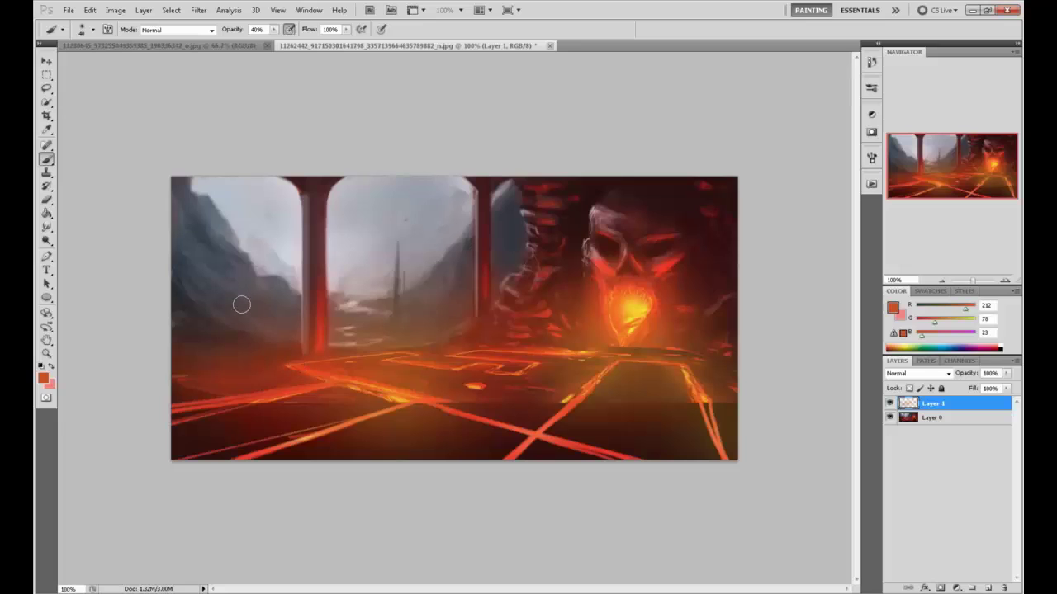
pyautogui.keyDown('alt'); pyautogui.click(378, 361); pyautogui.keyUp('alt')
# Give the Smudge tool a 50 px speckled brush tip and merge the glow layer into Layer 0
pyautogui.moveTo(47, 228); pyautogui.dragTo(83, 244)
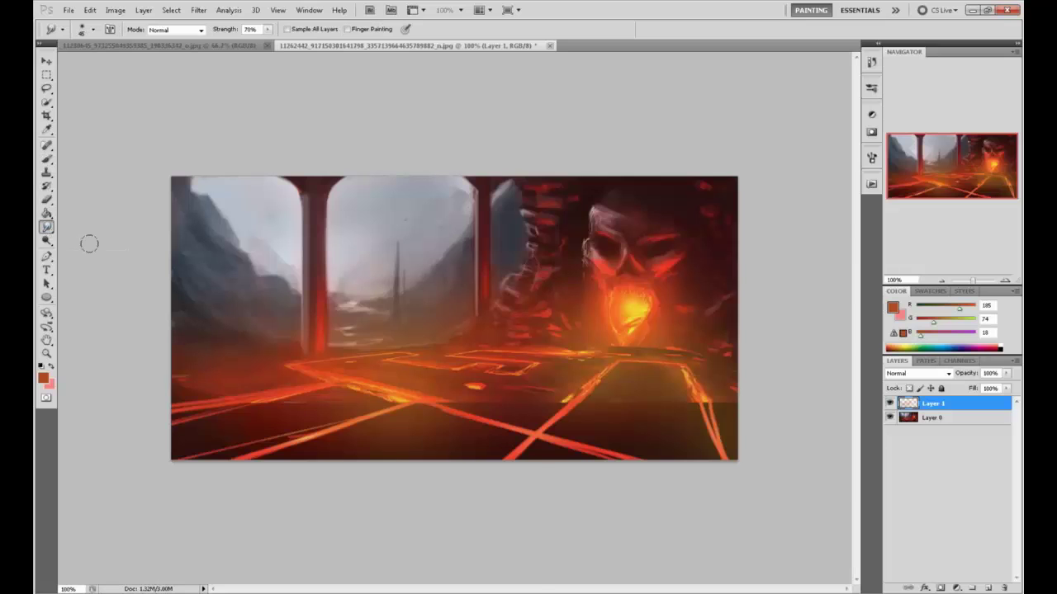
pyautogui.rightClick(309, 258)
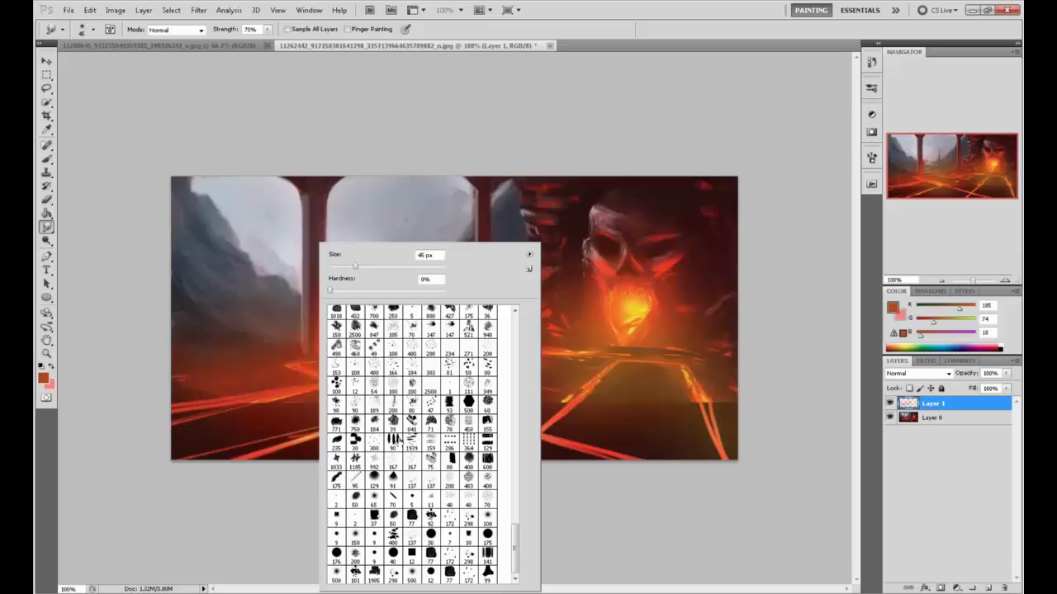
pyautogui.click(465, 369)
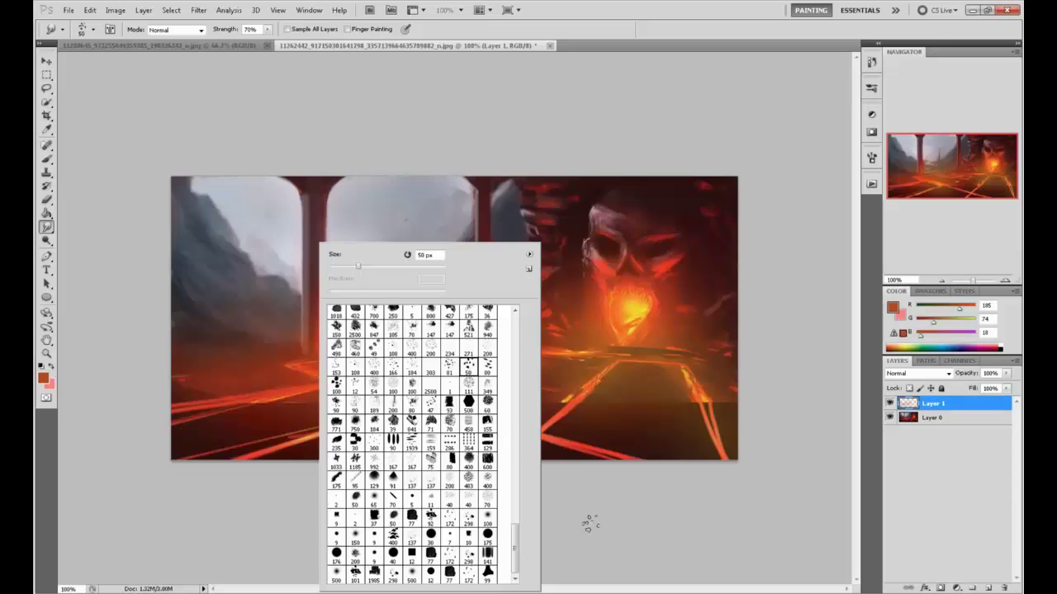
pyautogui.click(589, 523)
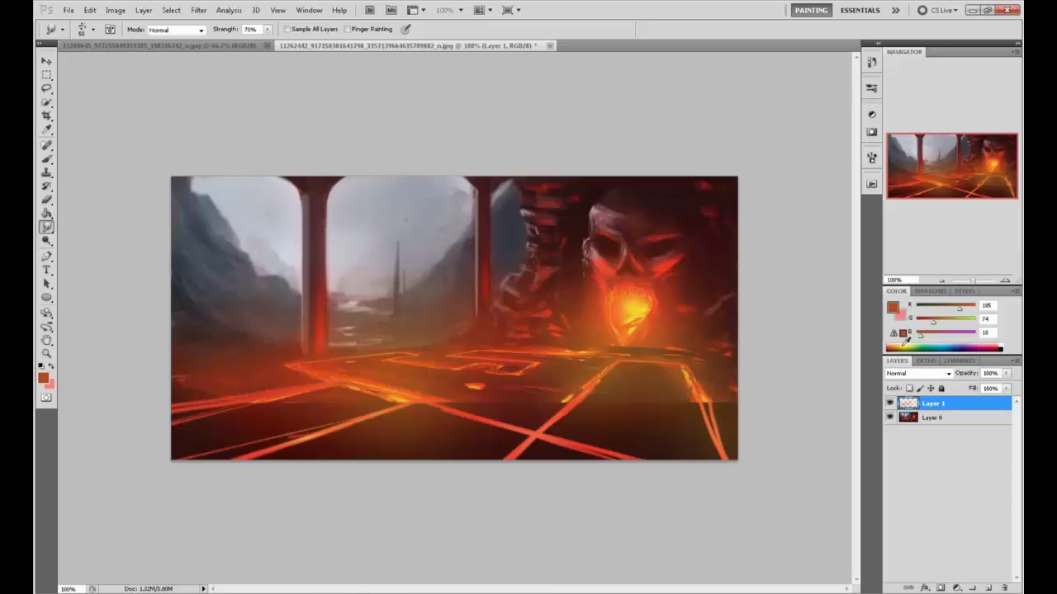
pyautogui.hotkey('ctrl', 'e')
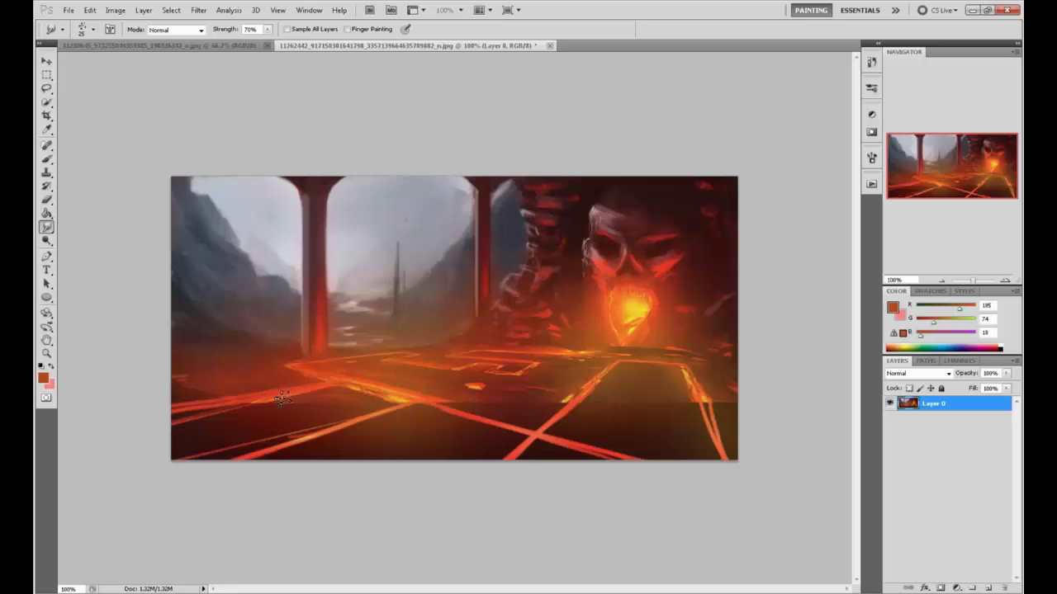
# Brighten the lava lines on the floor with the Dodge tool set to Highlights at 59% exposure
pyautogui.moveTo(46, 240); pyautogui.dragTo(89, 240)
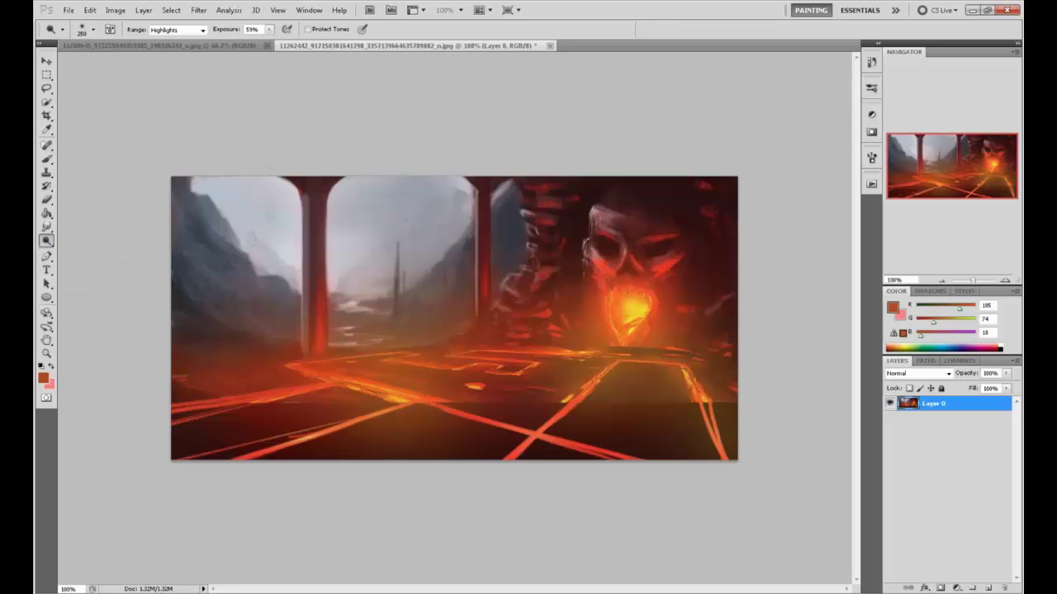
pyautogui.moveTo(341, 383)
pyautogui.mouseDown()
pyautogui.moveTo(234, 409)
pyautogui.moveTo(340, 381)
pyautogui.mouseUp()
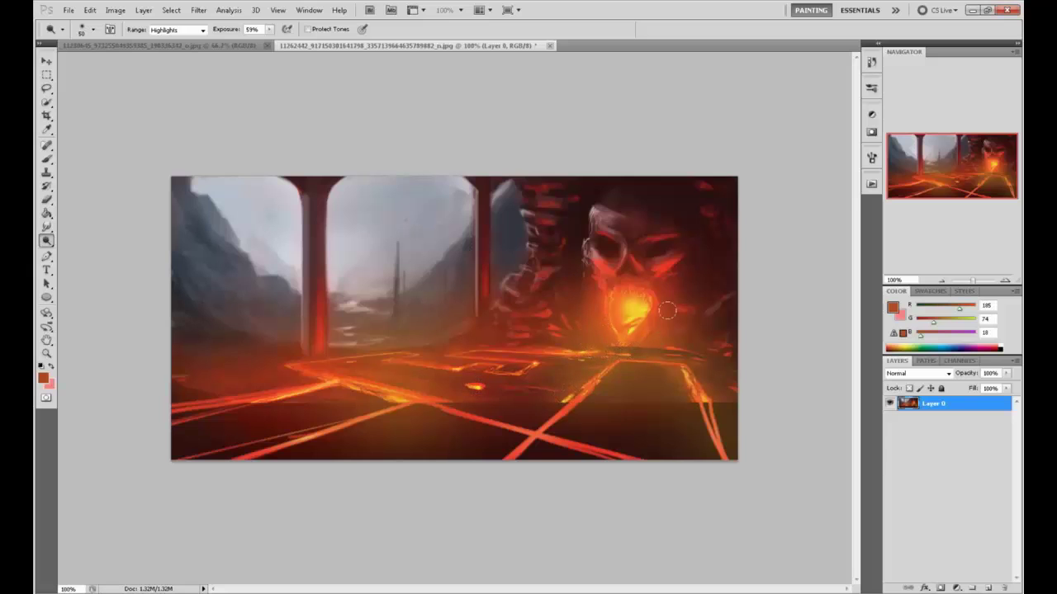
pyautogui.press('b')
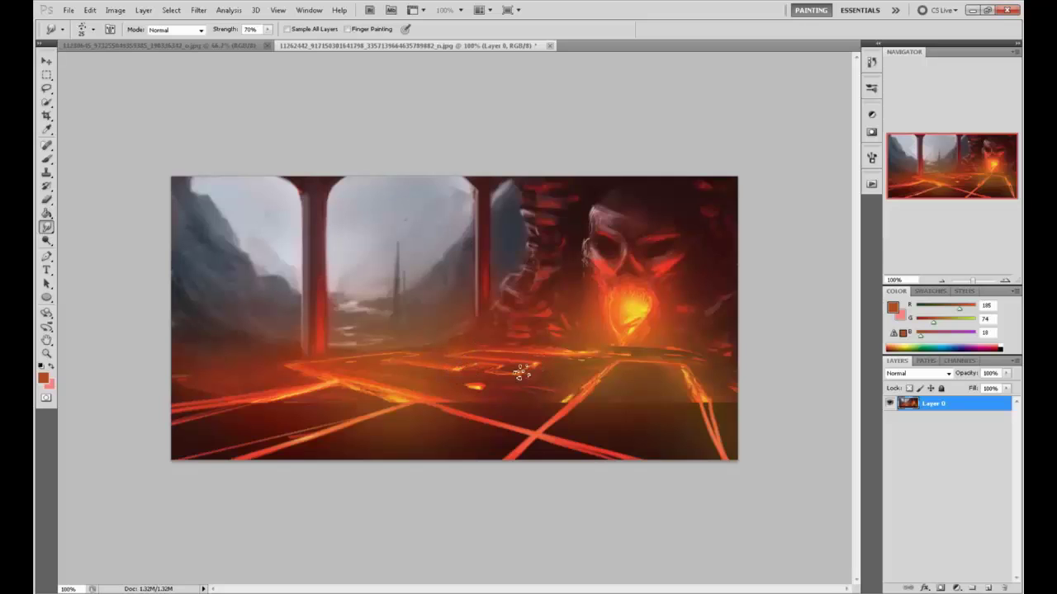
# Add a new layer and brush soft yellow glows over the lava lines at the floor's centre with a 400 px brush
pyautogui.click(988, 588)
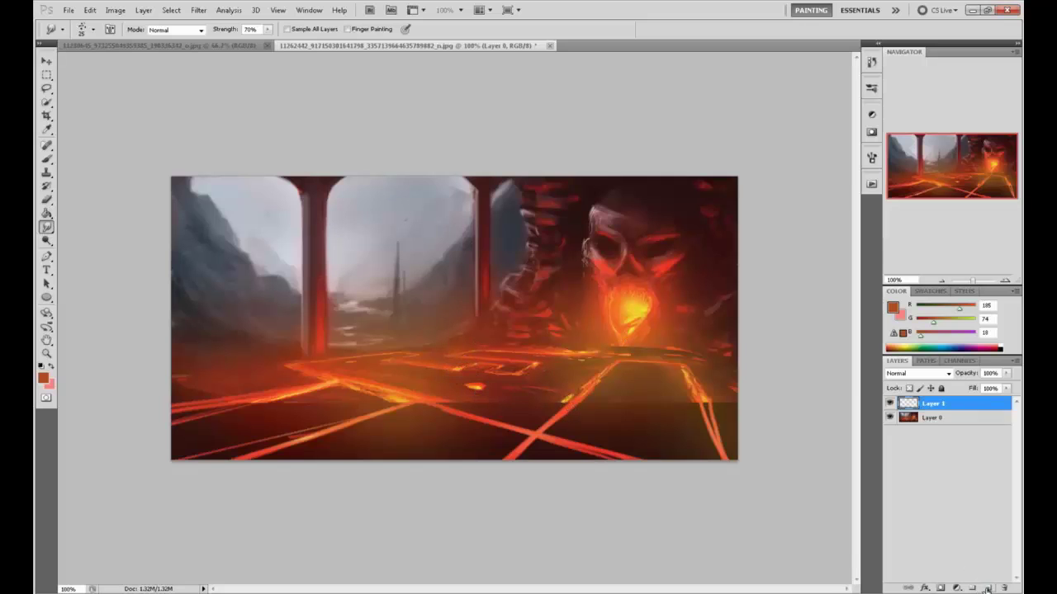
pyautogui.press('b')
pyautogui.keyDown('alt'); pyautogui.click(483, 383); pyautogui.keyUp('alt')
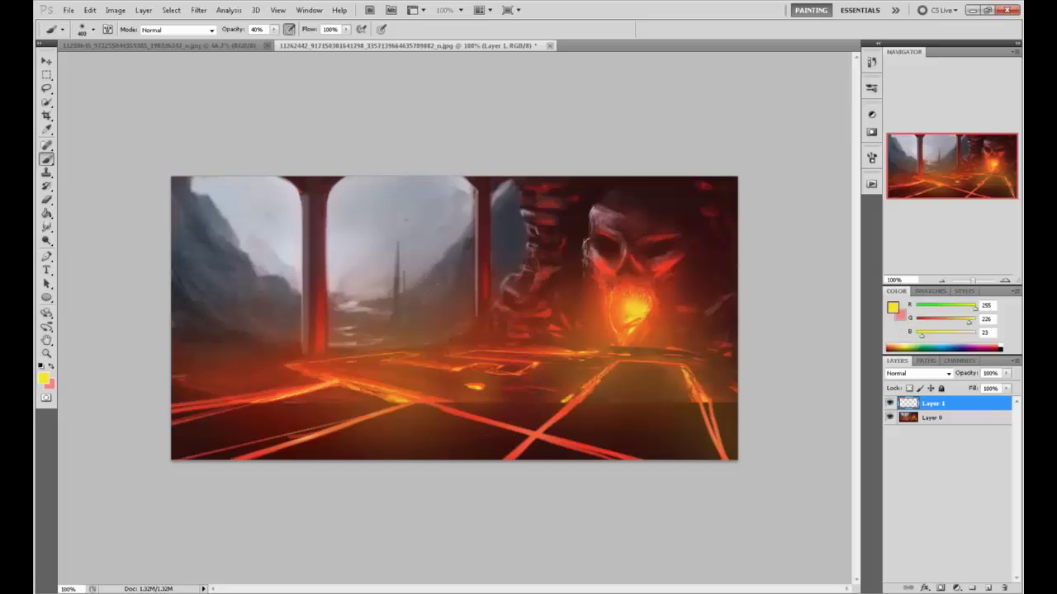
pyautogui.click(452, 364)
pyautogui.click(540, 369)
pyautogui.click(571, 401)
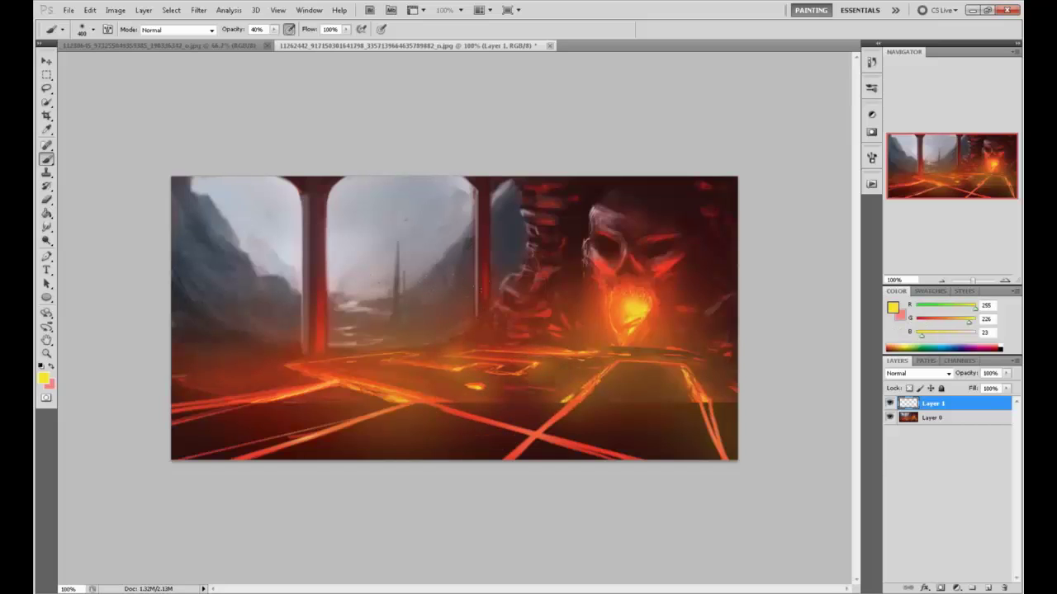
pyautogui.click(575, 358)
pyautogui.moveTo(413, 423); pyautogui.dragTo(386, 402)
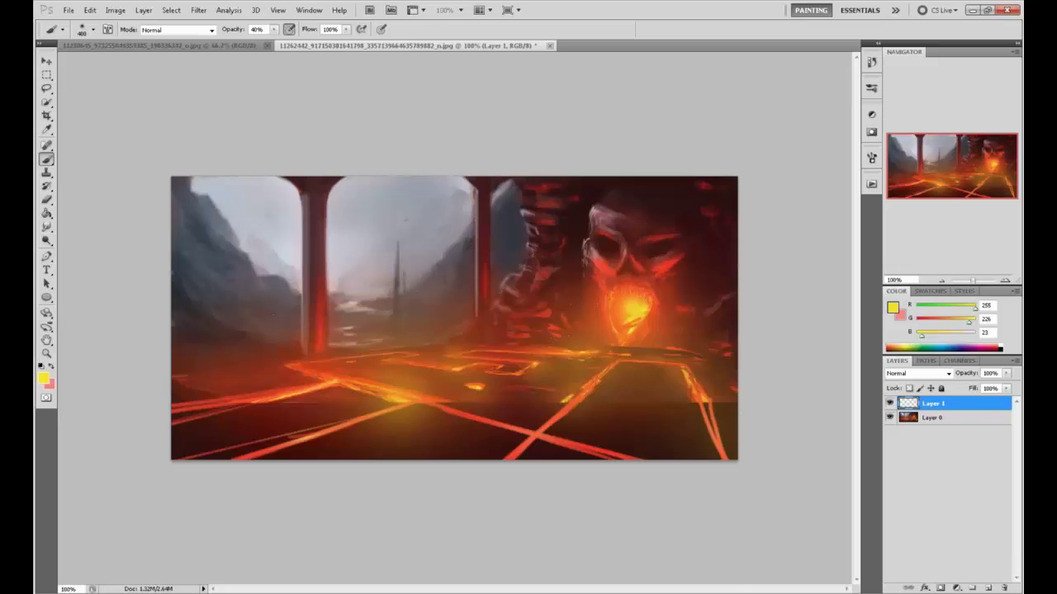
# Add another layer and draw a thin yellow slab outline on the central foreground floor with a small brush, redoing the first attempt
pyautogui.rightClick(522, 243)
pyautogui.doubleClick(576, 503)
pyautogui.click(987, 586)
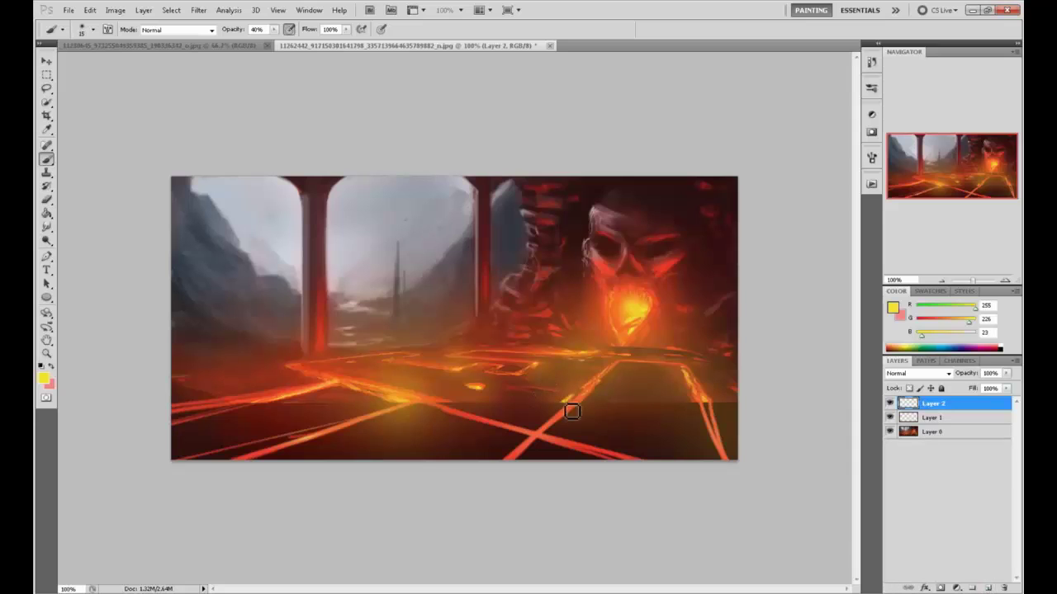
pyautogui.keyDown('alt'); pyautogui.click(636, 307); pyautogui.keyUp('alt')
pyautogui.moveTo(483, 458)
pyautogui.mouseDown()
pyautogui.moveTo(422, 419)
pyautogui.moveTo(304, 459)
pyautogui.mouseUp()
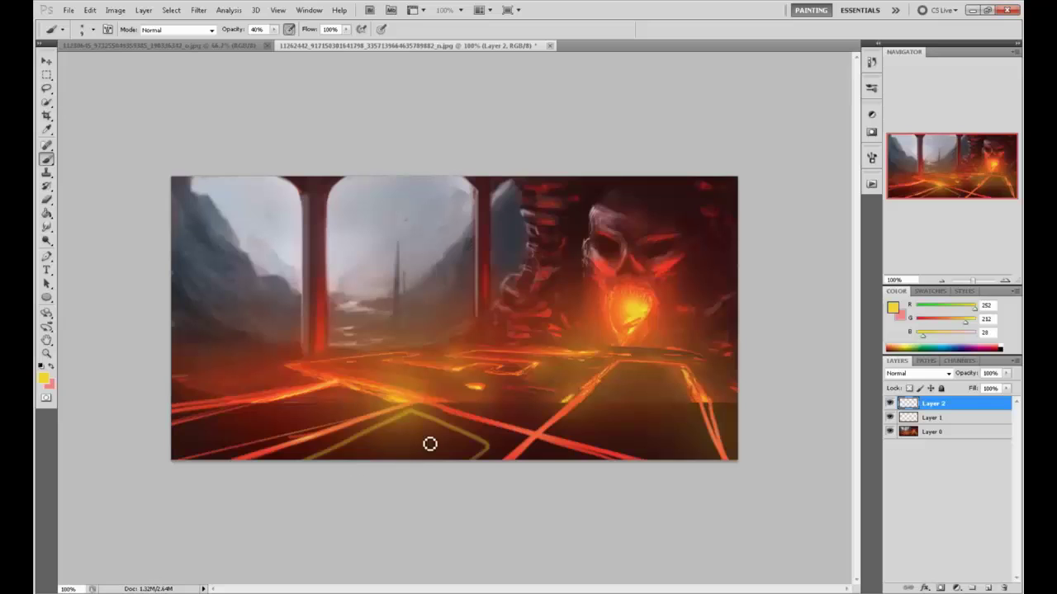
pyautogui.hotkey('ctrl', 'z')
pyautogui.moveTo(483, 462)
pyautogui.mouseDown()
pyautogui.moveTo(366, 437)
pyautogui.moveTo(308, 444)
pyautogui.mouseUp()
# Set the brush opacity to 100% and paint sampled dark red over the slabs on the left side of the floor
pyautogui.keyDown('alt'); pyautogui.click(355, 391); pyautogui.keyUp('alt')
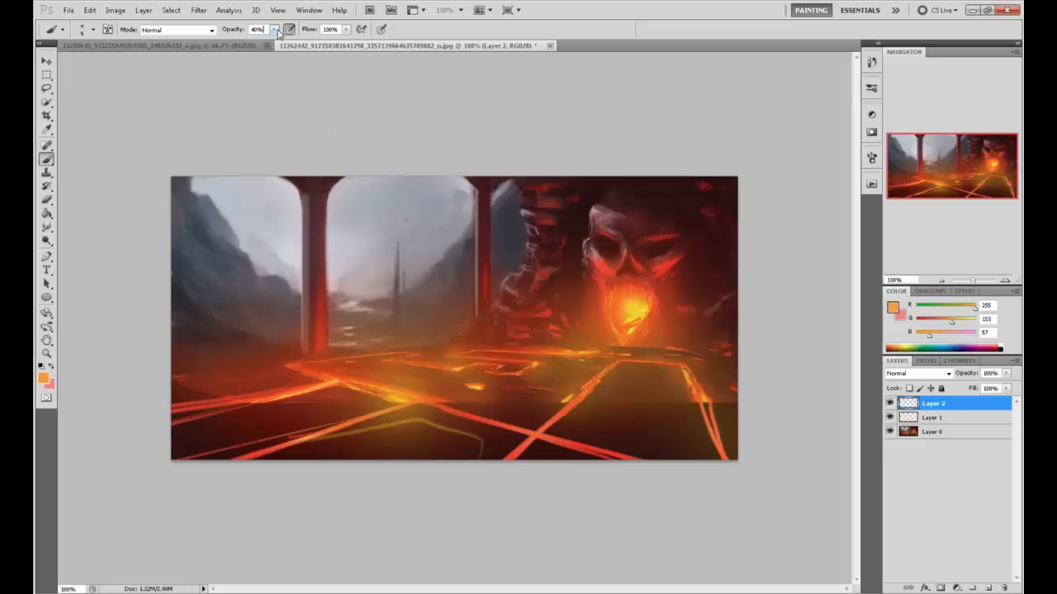
pyautogui.moveTo(275, 30); pyautogui.dragTo(344, 53)
pyautogui.keyDown('alt'); pyautogui.click(265, 413); pyautogui.keyUp('alt')
pyautogui.moveTo(261, 410); pyautogui.dragTo(310, 407)
pyautogui.moveTo(190, 417); pyautogui.dragTo(330, 396)
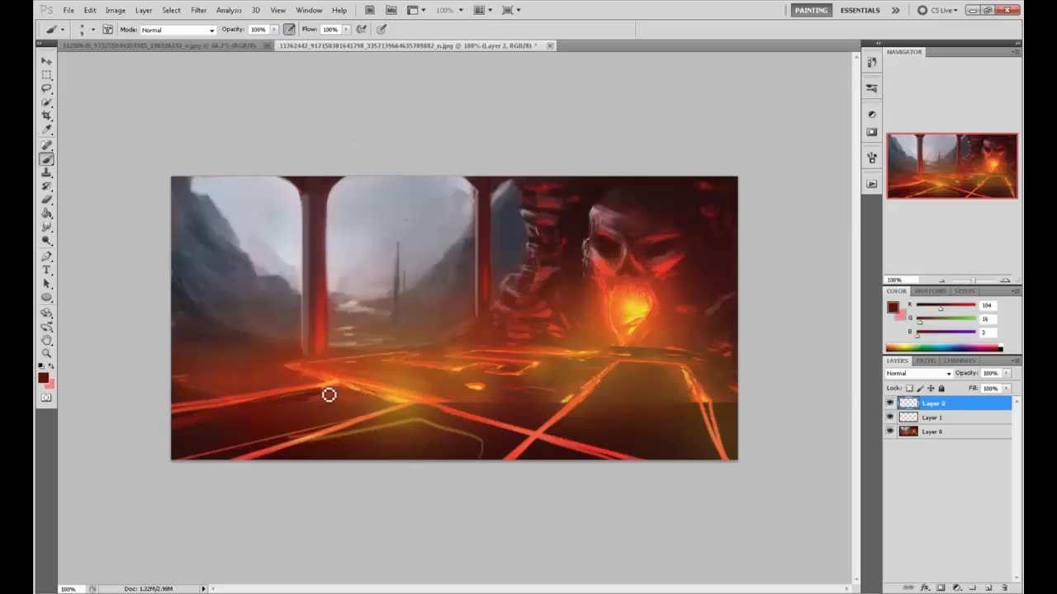
pyautogui.moveTo(239, 405)
pyautogui.mouseDown()
pyautogui.moveTo(355, 397)
pyautogui.moveTo(326, 410)
pyautogui.mouseUp()
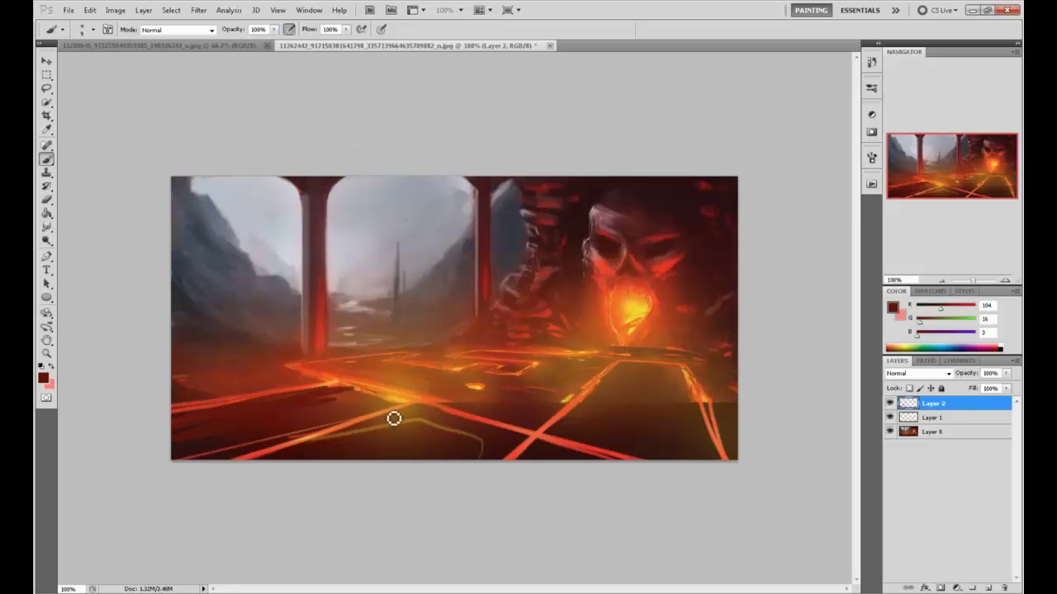
pyautogui.keyDown('alt'); pyautogui.click(383, 406); pyautogui.keyUp('alt')
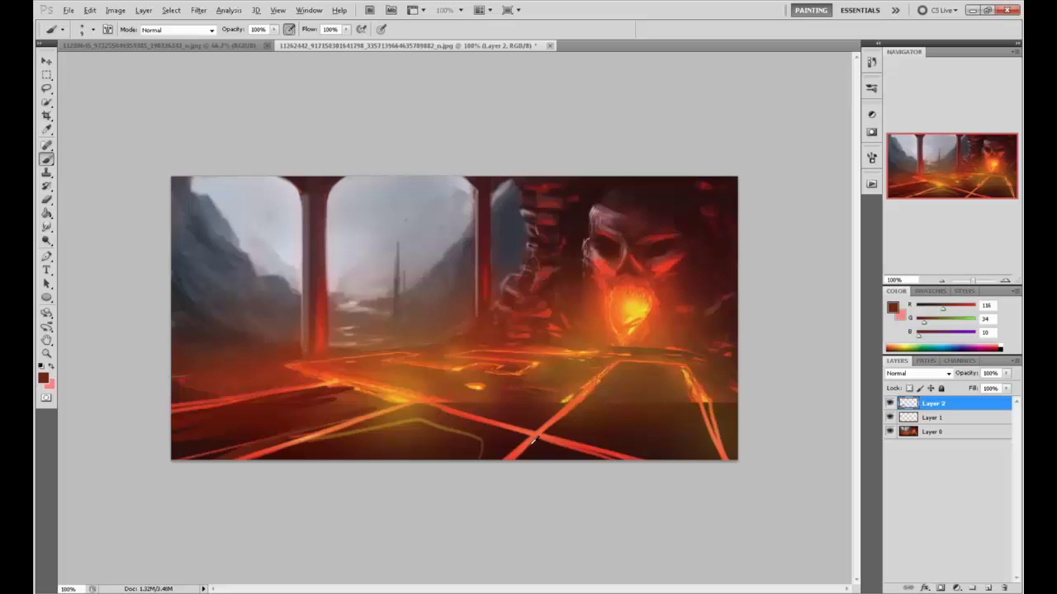
# Sample bright orange from the lava and draw thin new cracks across the left foreground floor, undoing the first strokes
pyautogui.keyDown('alt'); pyautogui.click(533, 441); pyautogui.keyUp('alt')
pyautogui.keyDown('alt'); pyautogui.click(415, 400); pyautogui.keyUp('alt')
pyautogui.keyDown('alt'); pyautogui.click(417, 399); pyautogui.keyUp('alt')
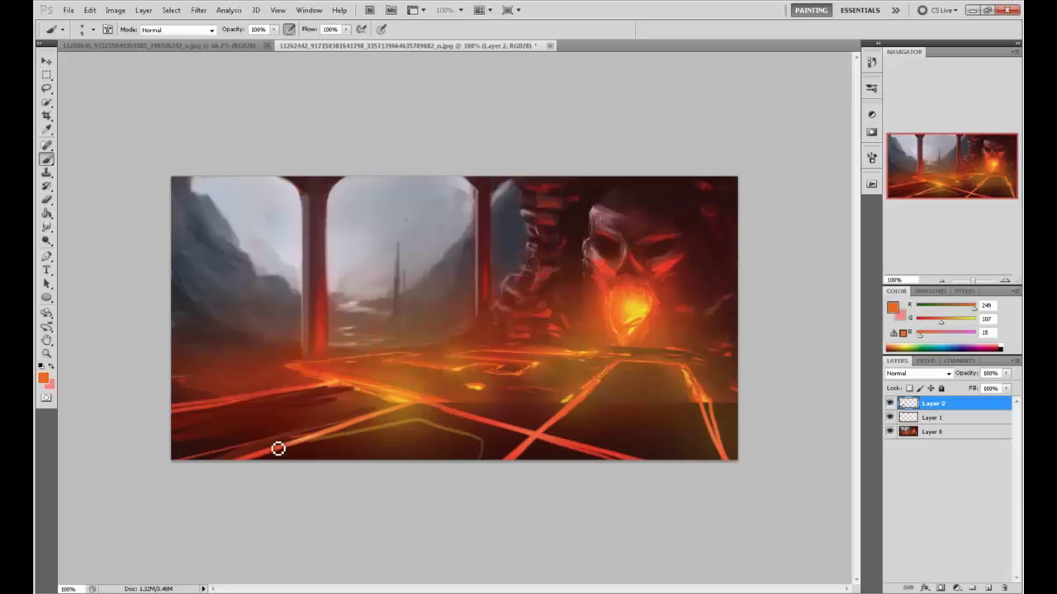
pyautogui.moveTo(228, 467)
pyautogui.mouseDown()
pyautogui.moveTo(293, 409)
pyautogui.moveTo(123, 436)
pyautogui.mouseUp()
pyautogui.hotkey('ctrl', 'alt', 'z')
pyautogui.hotkey('ctrl', 'alt', 'z')
pyautogui.moveTo(186, 460)
pyautogui.mouseDown()
pyautogui.moveTo(287, 430)
pyautogui.moveTo(281, 404)
pyautogui.moveTo(170, 413)
pyautogui.moveTo(249, 425)
pyautogui.mouseUp()
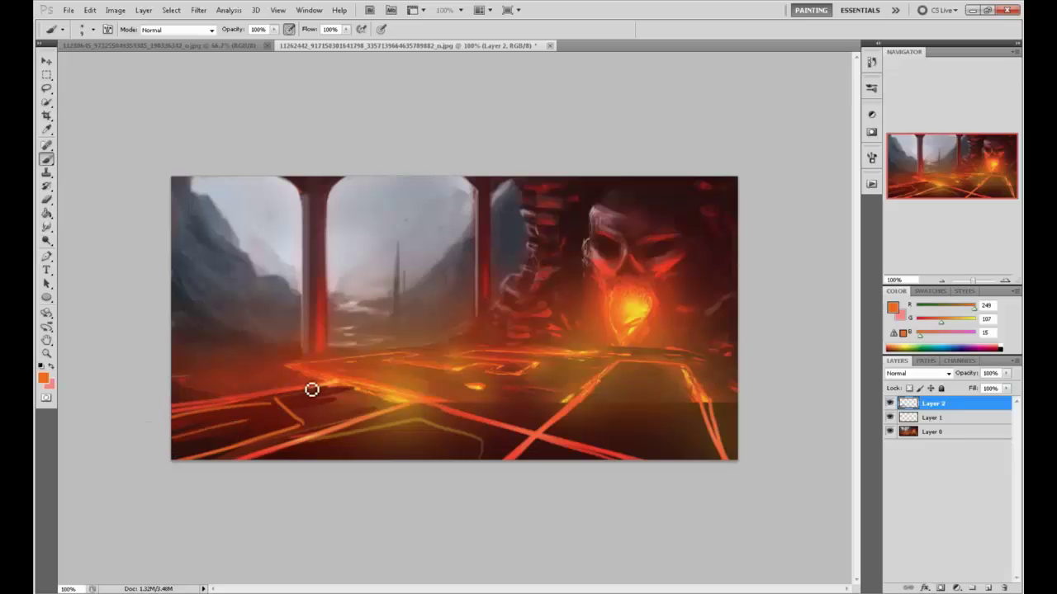
pyautogui.moveTo(264, 373); pyautogui.dragTo(216, 378)
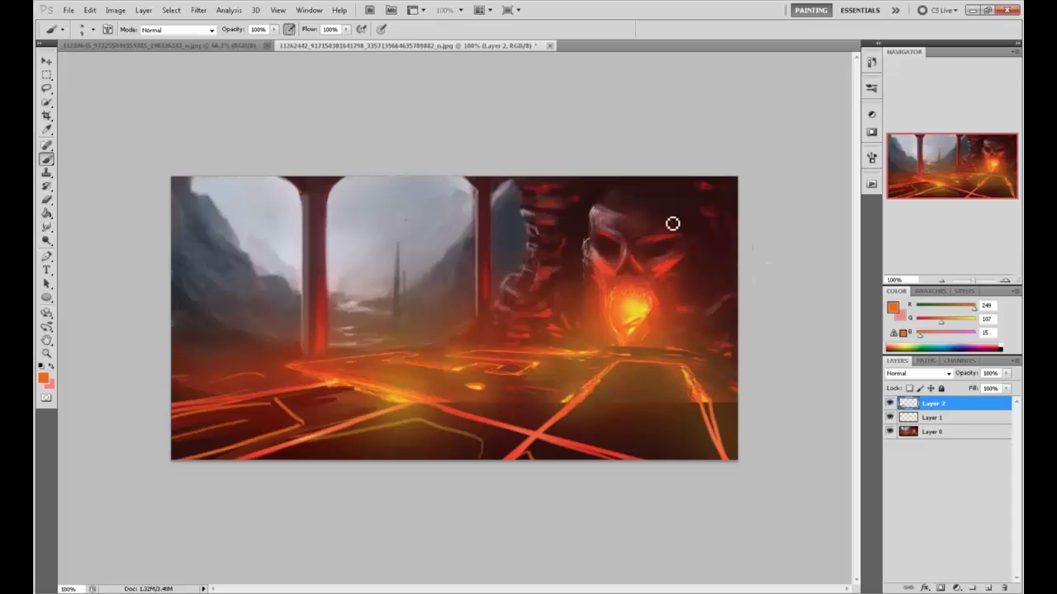
pyautogui.moveTo(669, 190); pyautogui.dragTo(718, 341)
pyautogui.hotkey('ctrl', 'z')
pyautogui.moveTo(669, 187)
pyautogui.mouseDown()
pyautogui.moveTo(600, 371)
pyautogui.moveTo(530, 264)
pyautogui.mouseUp()
pyautogui.hotkey('ctrl', 'z')
pyautogui.moveTo(666, 213)
pyautogui.mouseDown()
pyautogui.moveTo(734, 316)
pyautogui.moveTo(675, 327)
pyautogui.mouseUp()
pyautogui.hotkey('ctrl', 'z')
# Paint the skull's eye sockets and nose cavity with sampled near-black red, refining the nose with a smaller brush
pyautogui.keyDown('alt'); pyautogui.click(607, 246); pyautogui.keyUp('alt')
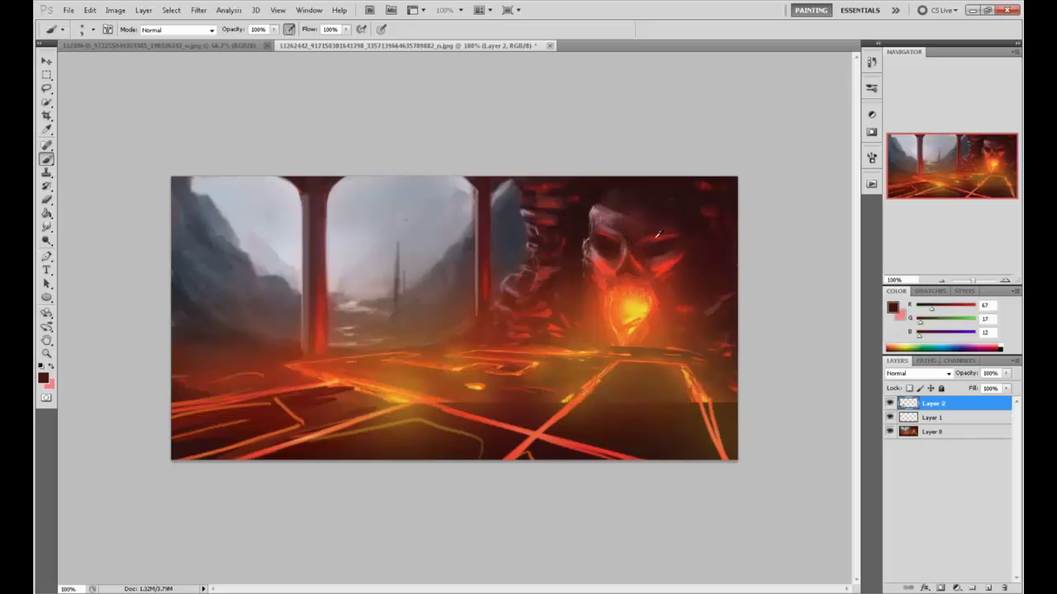
pyautogui.keyDown('alt'); pyautogui.click(649, 200); pyautogui.keyUp('alt')
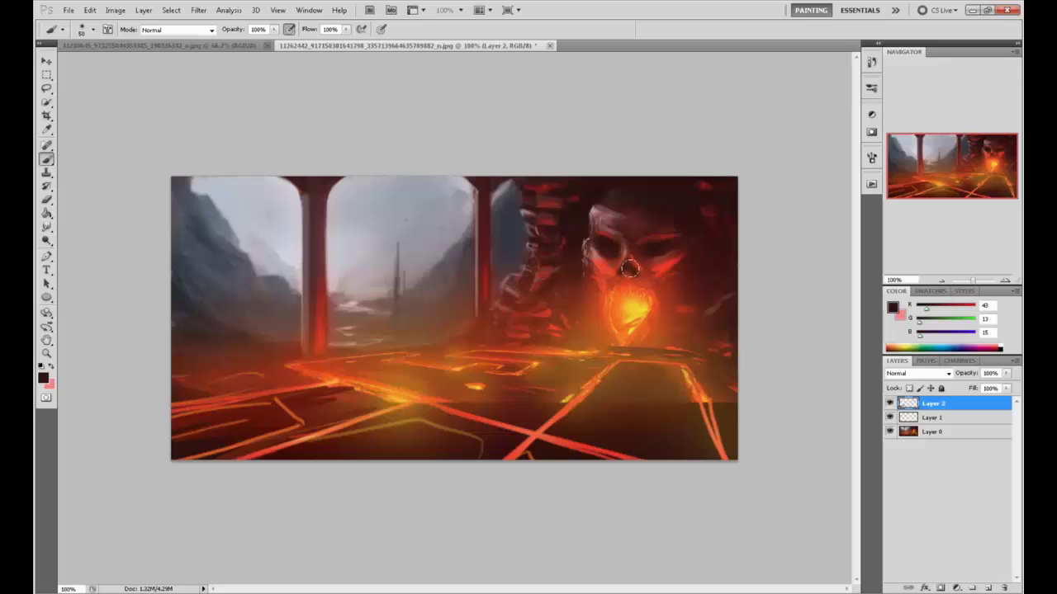
pyautogui.keyDown('alt'); pyautogui.click(630, 272); pyautogui.keyUp('alt')
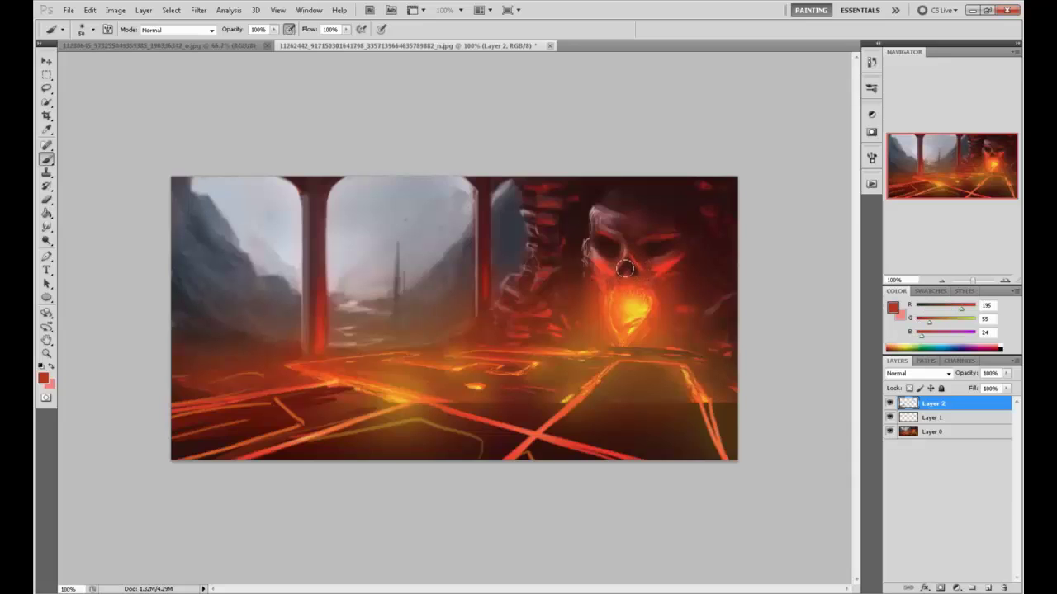
pyautogui.press('[')
pyautogui.press('[')
pyautogui.press('[')
pyautogui.press('[')
pyautogui.press('[')
pyautogui.press('[')
pyautogui.press('[')
pyautogui.press('[')
pyautogui.press('[')
# Add a dim red glow inside both eye sockets and yellow highlights on the skull's cheekbones and brows
pyautogui.press(']')
pyautogui.press(']')
pyautogui.press(']')
pyautogui.press(']')
pyautogui.press(']')
pyautogui.press(']')
pyautogui.press(']')
pyautogui.press(']')
pyautogui.press(']')
pyautogui.press(']')
pyautogui.press(']')
pyautogui.moveTo(657, 253); pyautogui.dragTo(607, 246)
pyautogui.keyDown('alt'); pyautogui.click(635, 311); pyautogui.keyUp('alt')
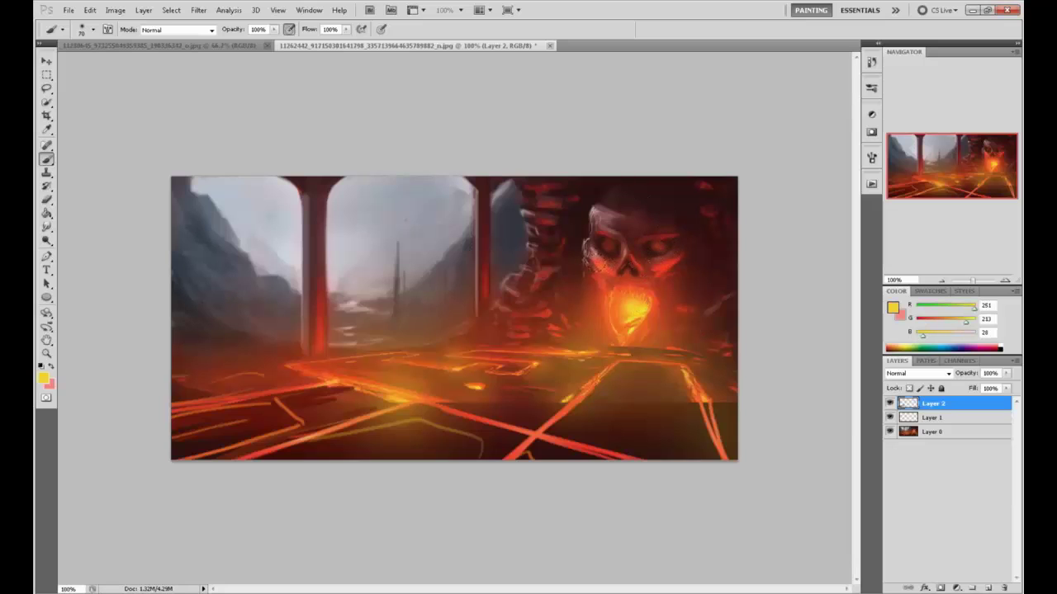
pyautogui.click(660, 271)
# Darken the skull's forehead and adjacent wall with a 250 px near-black brush, adding a faint yellow glow between the eyes
pyautogui.keyDown('alt'); pyautogui.click(586, 208); pyautogui.keyUp('alt')
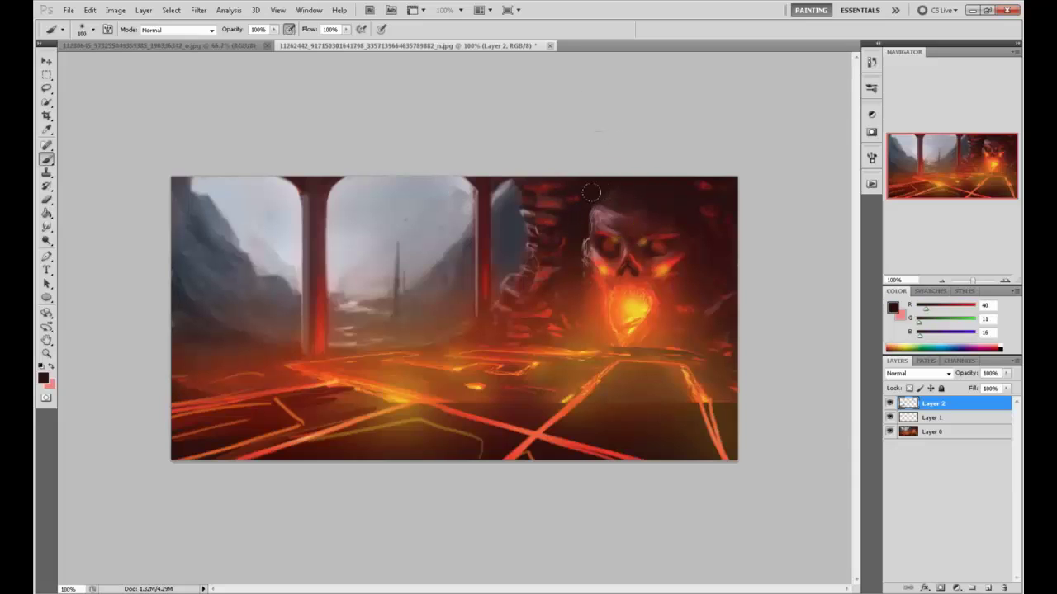
pyautogui.press(']')
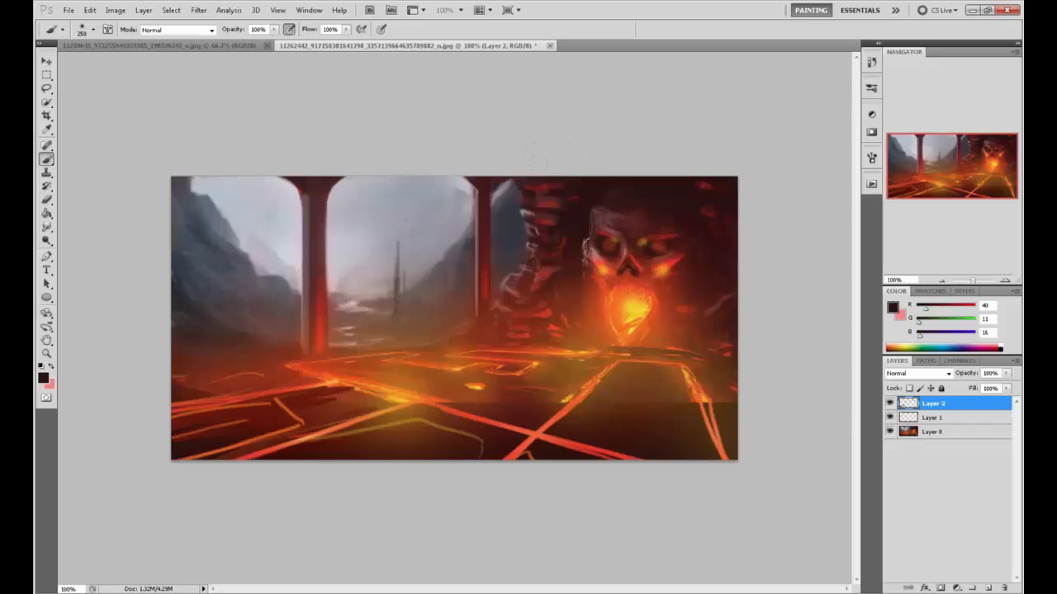
pyautogui.keyDown('alt'); pyautogui.click(640, 192); pyautogui.keyUp('alt')
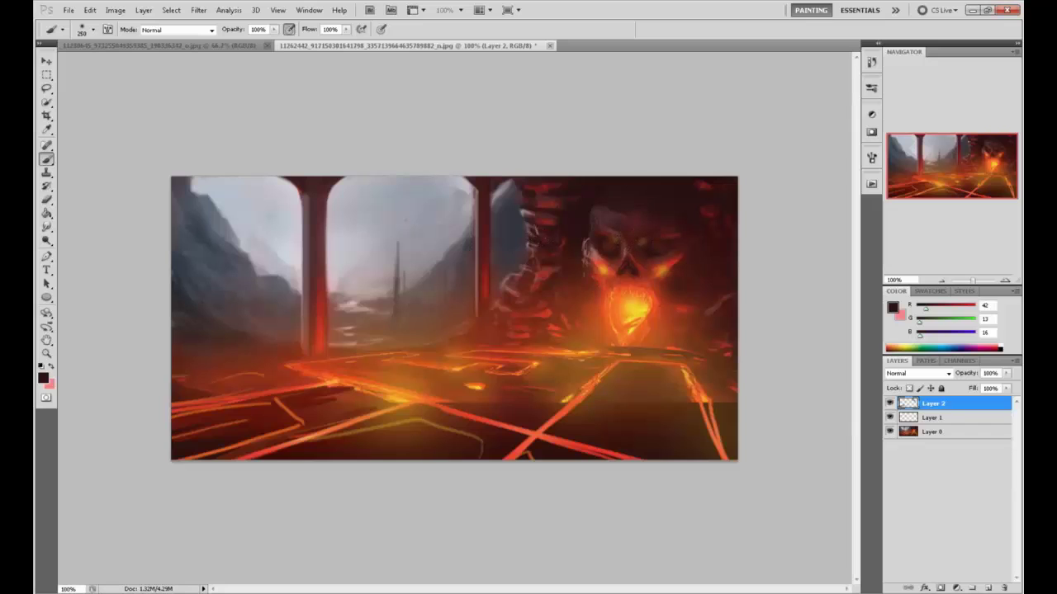
pyautogui.keyDown('alt'); pyautogui.click(662, 274); pyautogui.keyUp('alt')
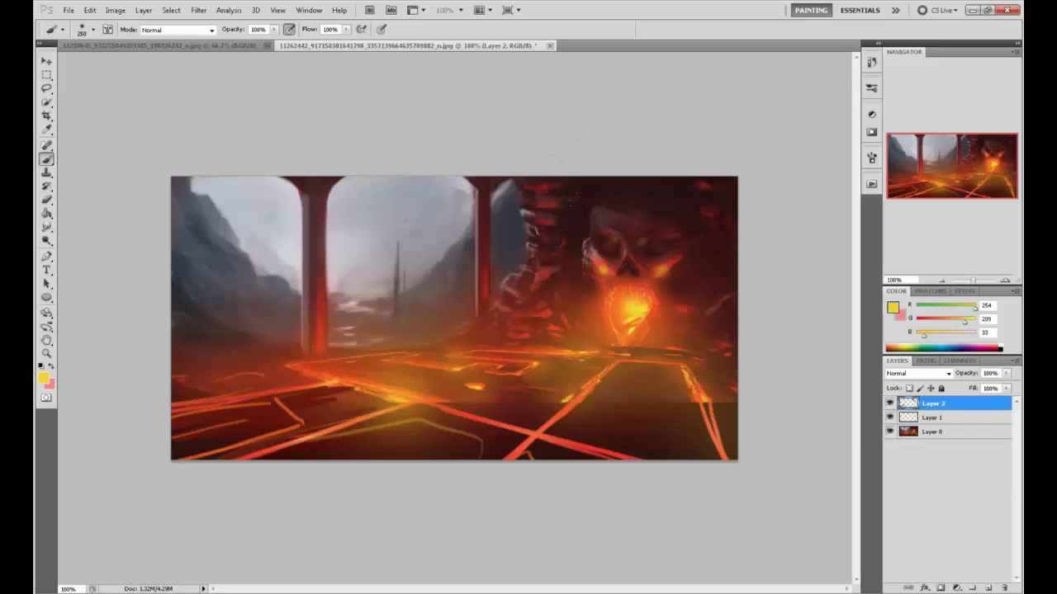
pyautogui.keyDown('alt'); pyautogui.click(597, 189); pyautogui.keyUp('alt')
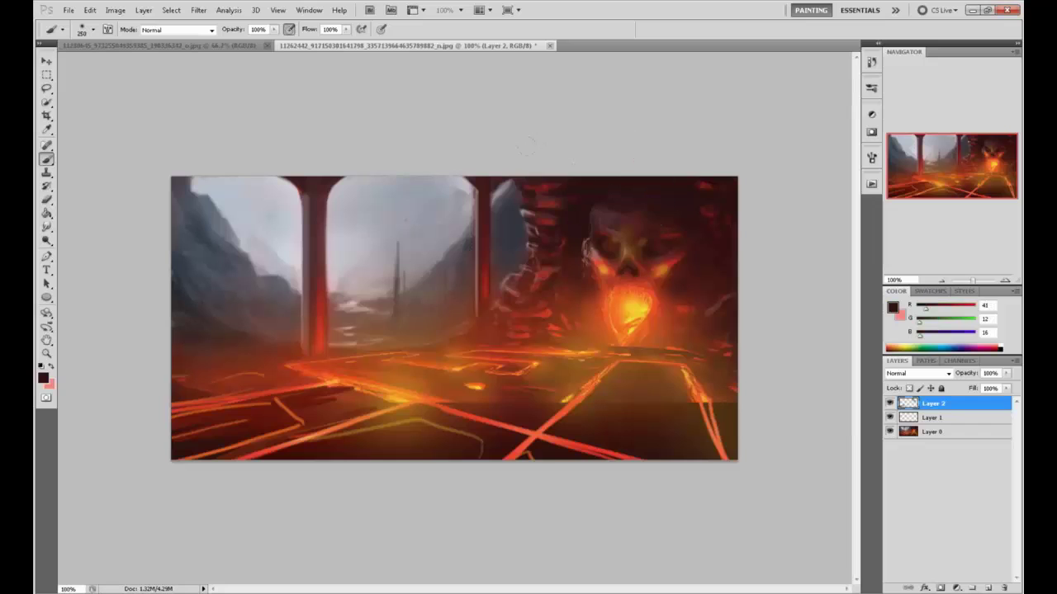
pyautogui.keyDown('alt'); pyautogui.click(550, 266); pyautogui.keyUp('alt')
pyautogui.moveTo(535, 304); pyautogui.dragTo(575, 327)
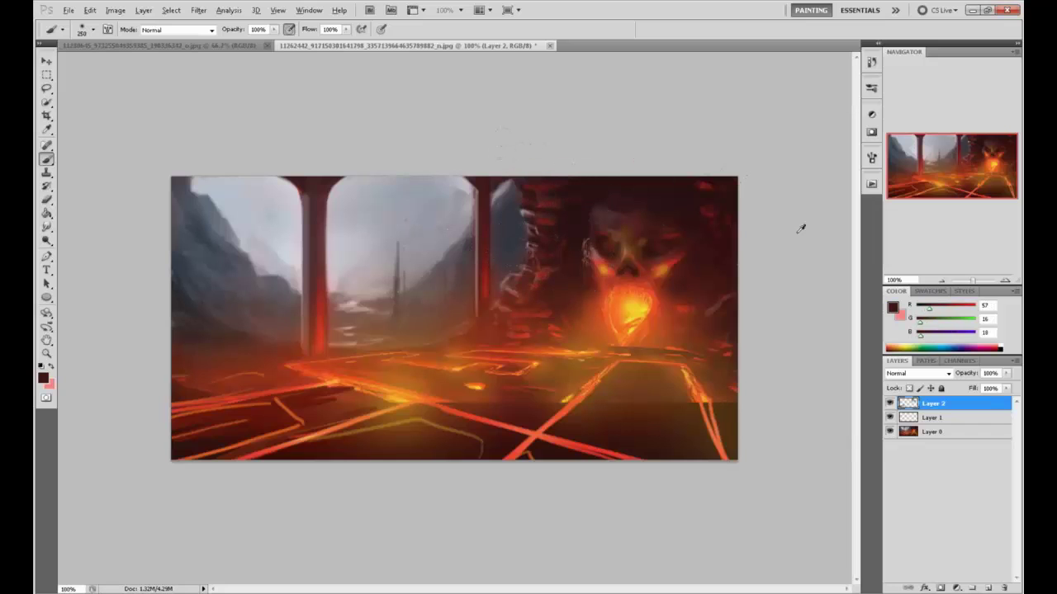
# Flatten all layers into a single background, then select and copy the whole canvas
pyautogui.hotkey('ctrl', 's')
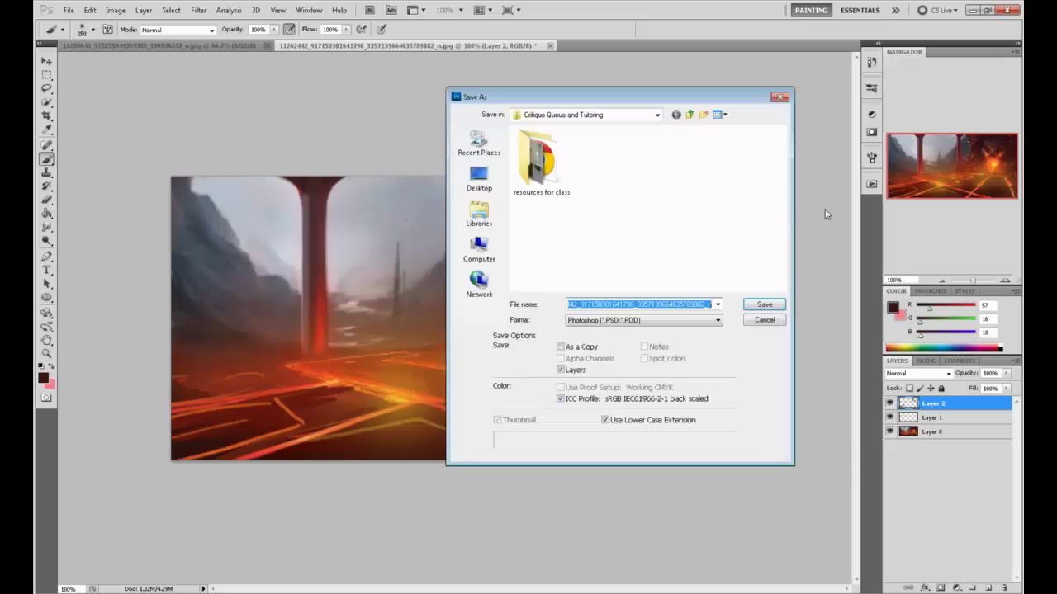
pyautogui.click(764, 320)
pyautogui.rightClick(958, 423)
pyautogui.click(953, 416)
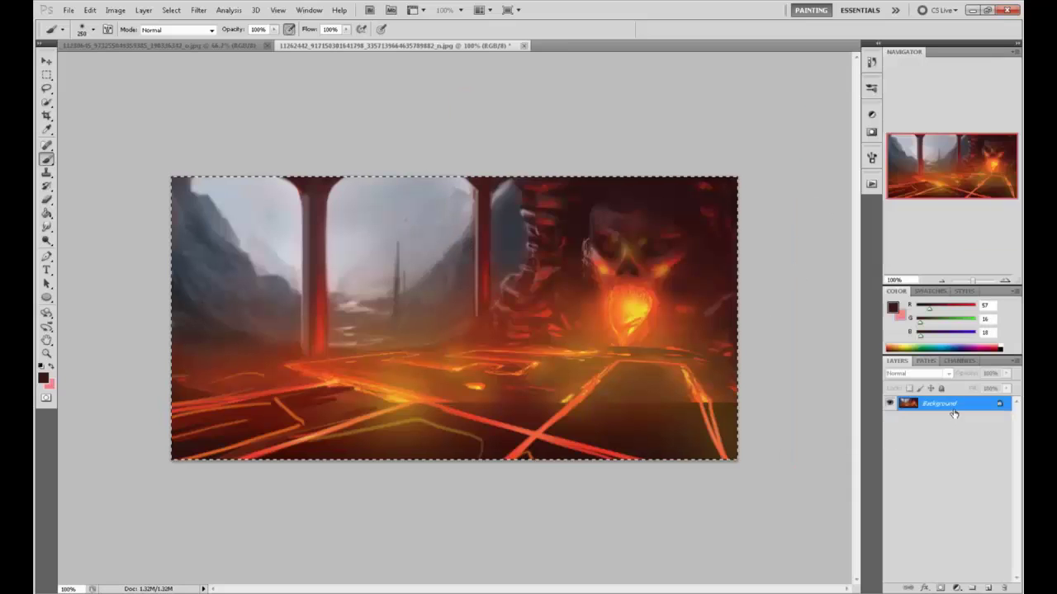
# Revert the document to its original opened state in the history and paste the corrected painting as a layer above it
pyautogui.click(871, 61)
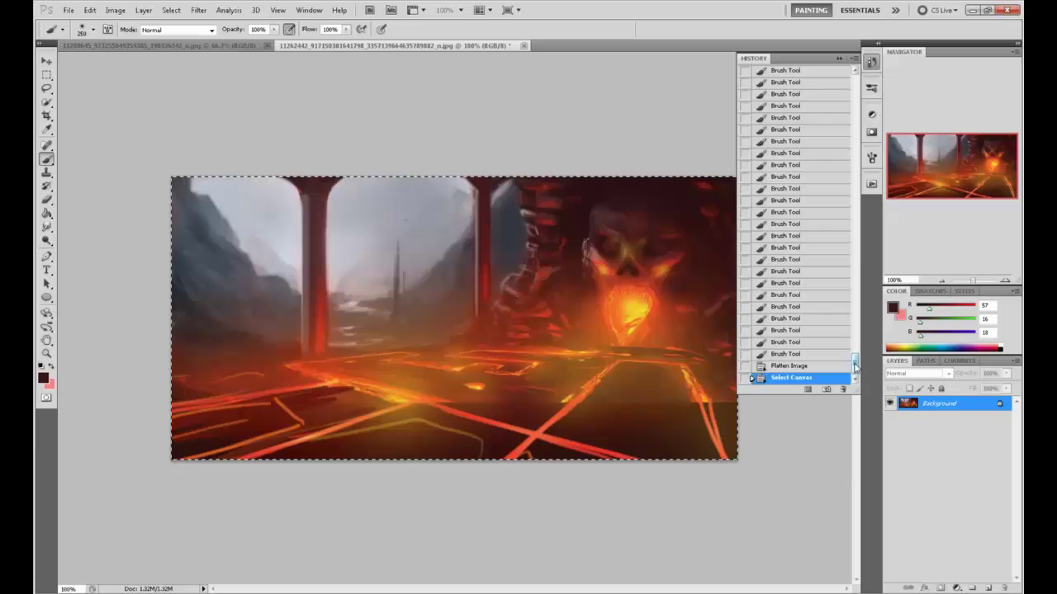
pyautogui.moveTo(854, 366); pyautogui.dragTo(854, 83)
pyautogui.click(792, 70)
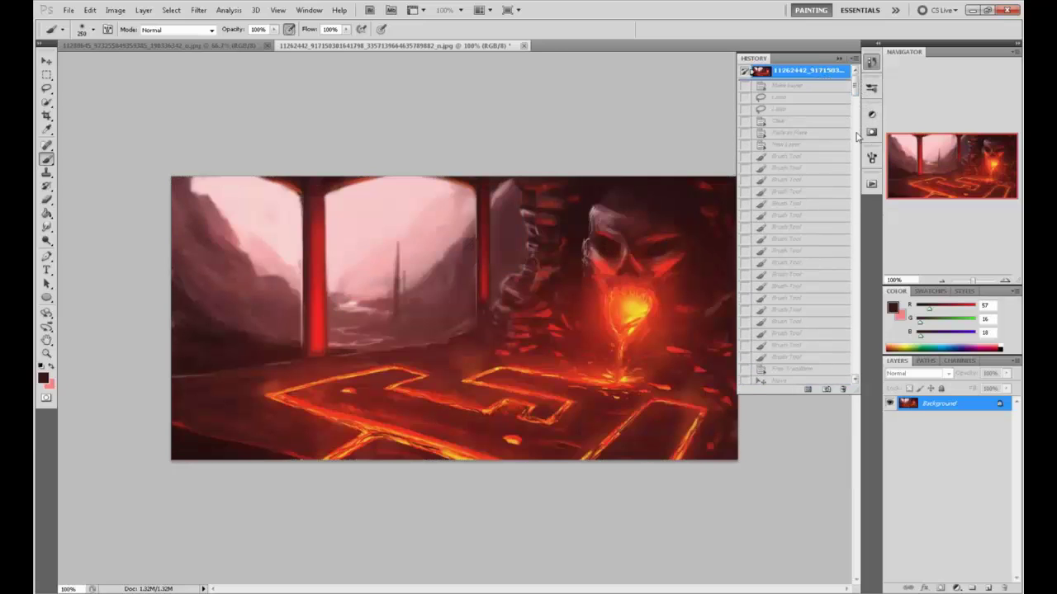
pyautogui.hotkey('ctrl', 'v')
pyautogui.click(839, 58)
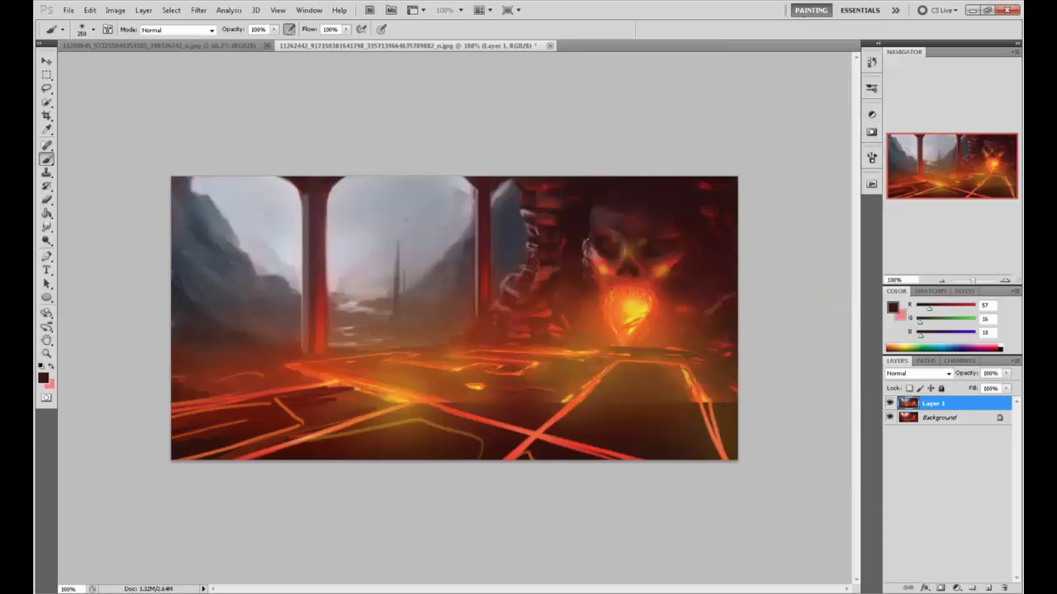
# Compare the original and corrected paintings by repeatedly hiding and showing the pasted layer
pyautogui.click(889, 402)
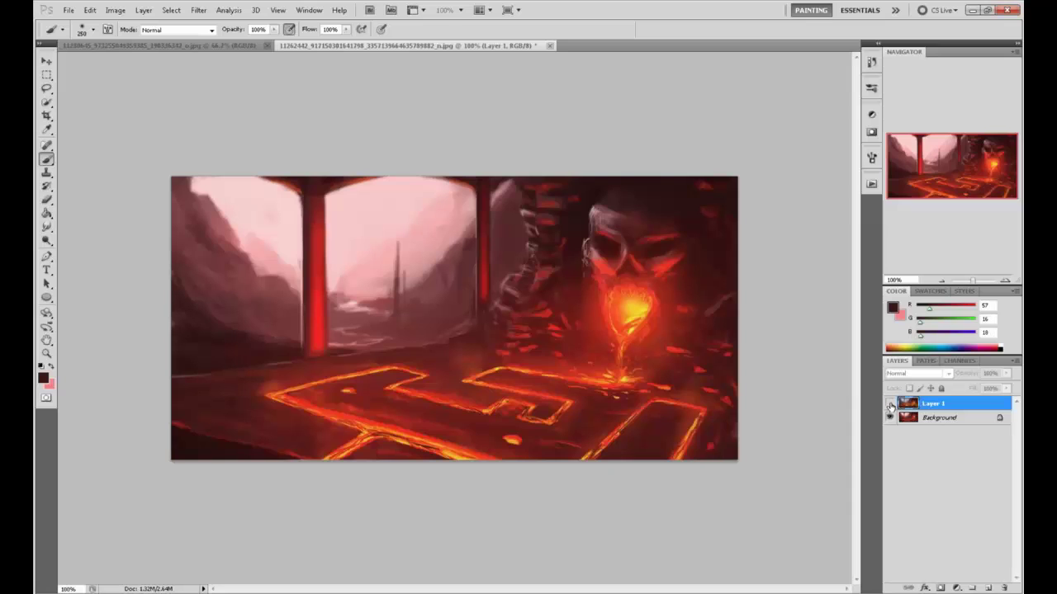
pyautogui.click(890, 404)
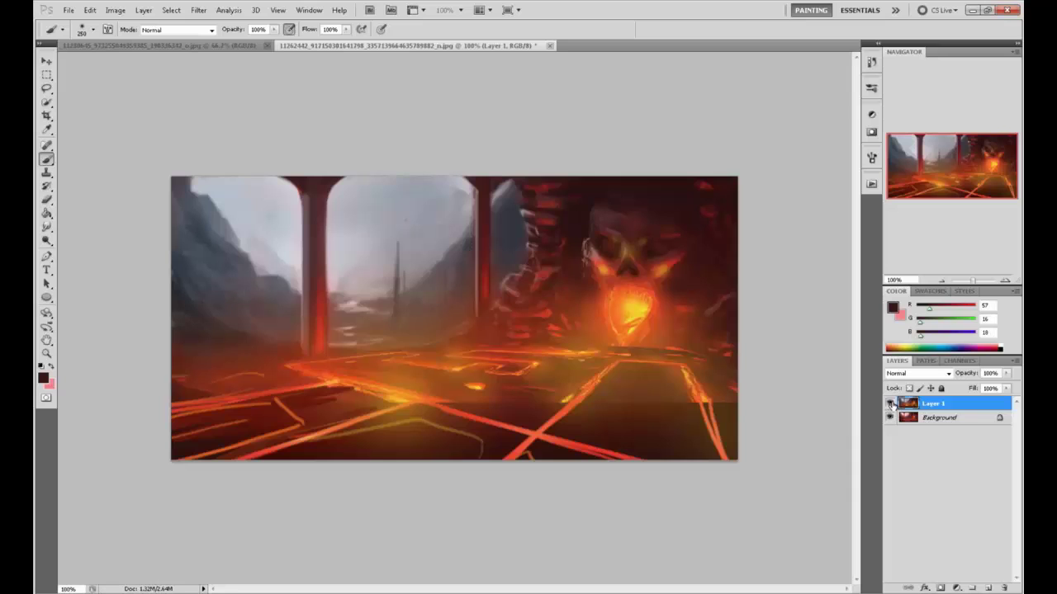
pyautogui.click(889, 403)
pyautogui.click(890, 405)
pyautogui.click(890, 404)
pyautogui.click(889, 404)
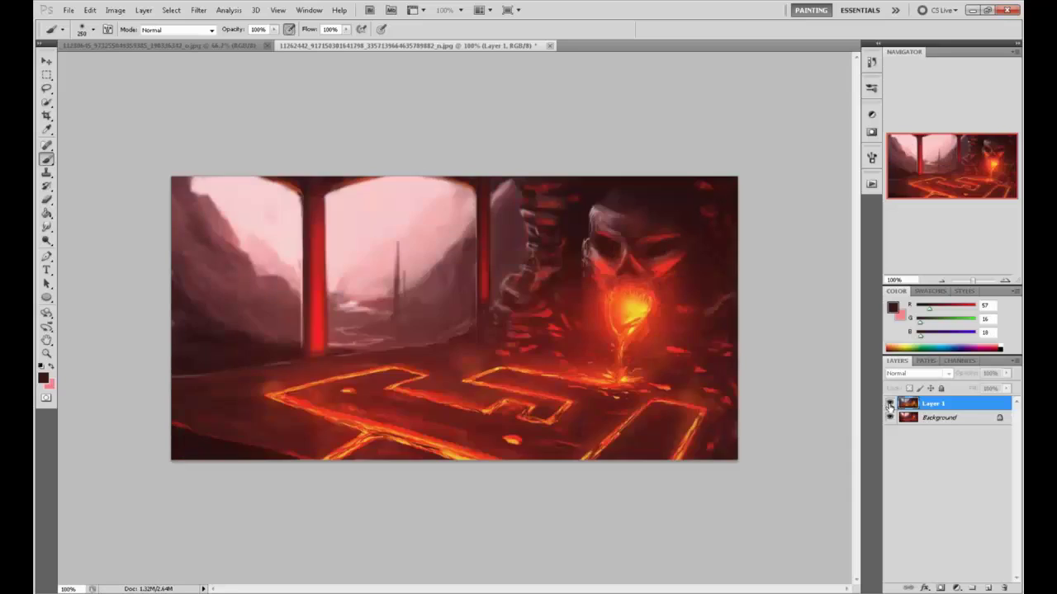
pyautogui.click(889, 403)
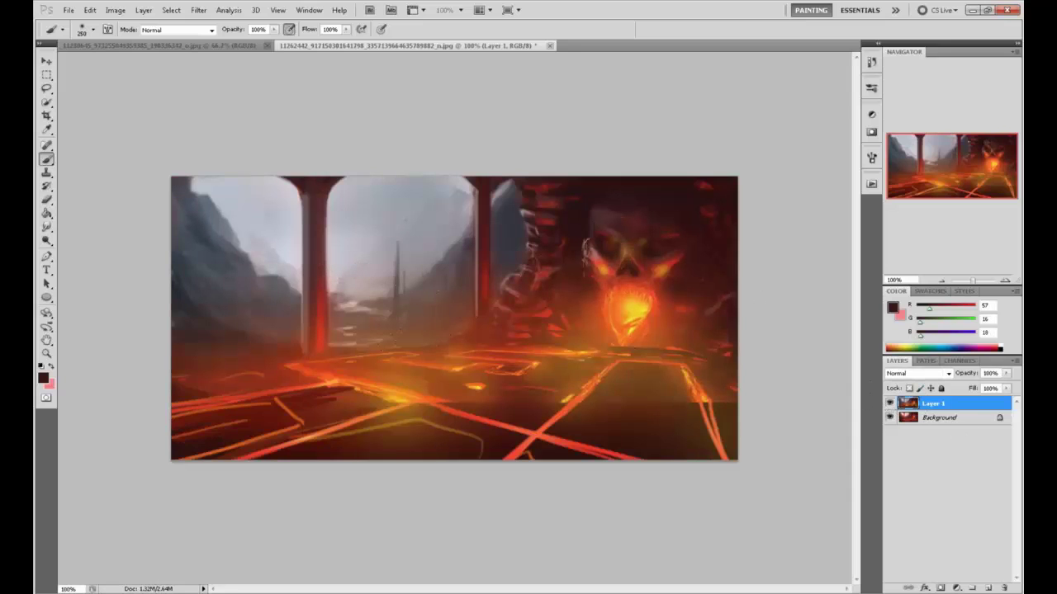
# Sample a bright yellow-orange and paint a glow at the base of the left pillar with a 30 px brush at 60% opacity
pyautogui.keyDown('alt'); pyautogui.click(403, 400); pyautogui.keyUp('alt')
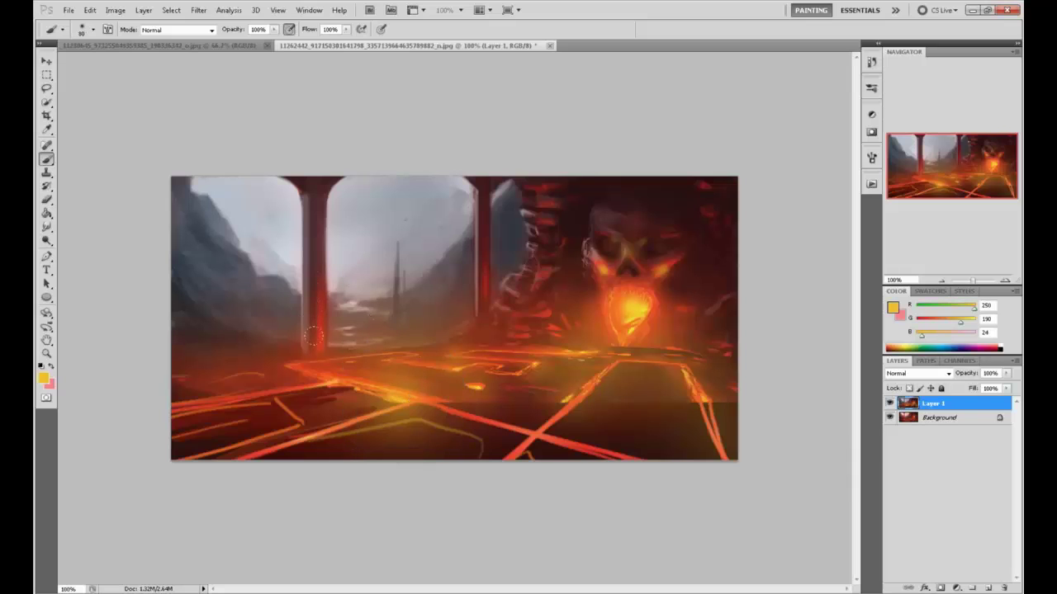
pyautogui.moveTo(320, 350); pyautogui.dragTo(320, 320)
pyautogui.hotkey('ctrl', 'z')
pyautogui.click(272, 30)
pyautogui.click(251, 42)
pyautogui.press('[')
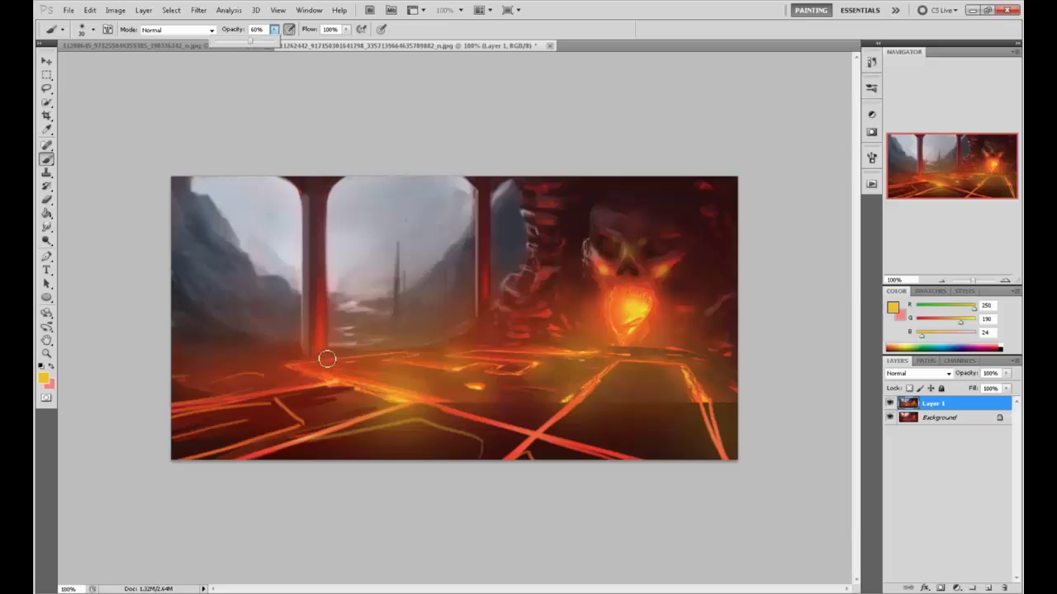
pyautogui.moveTo(322, 353); pyautogui.dragTo(322, 333)
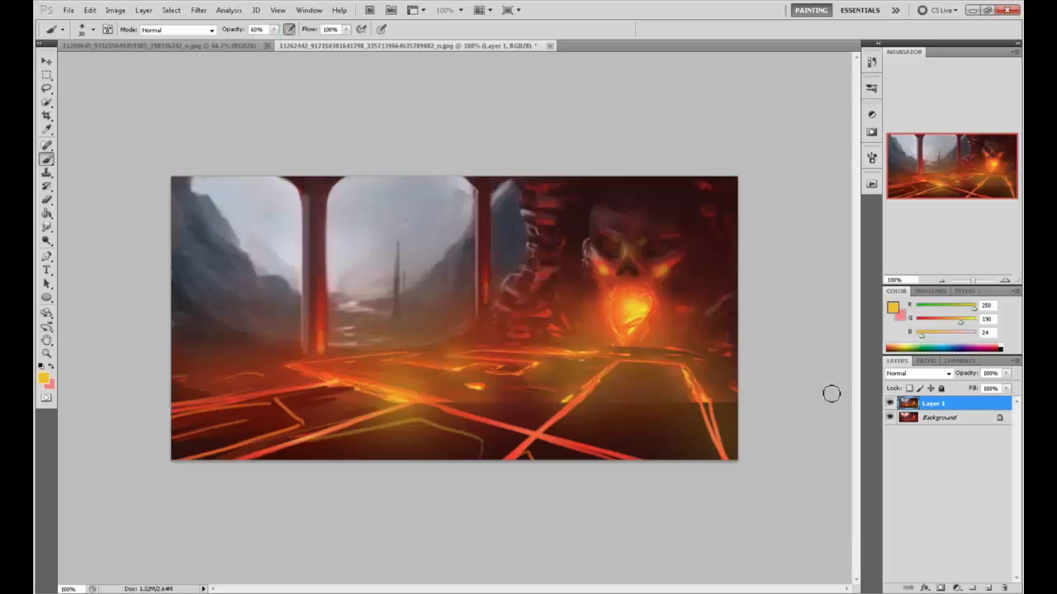
pyautogui.moveTo(648, 189)
pyautogui.mouseDown()
pyautogui.moveTo(571, 261)
pyautogui.moveTo(619, 196)
pyautogui.mouseUp()
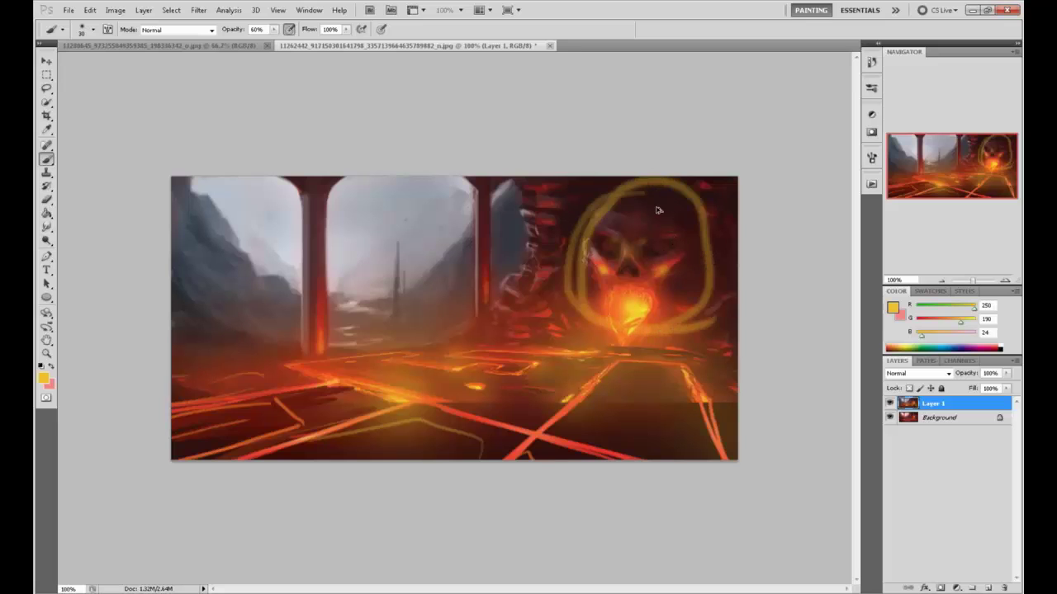
pyautogui.hotkey('ctrl', 'z')
pyautogui.moveTo(567, 253)
pyautogui.mouseDown()
pyautogui.moveTo(548, 338)
pyautogui.moveTo(529, 186)
pyautogui.mouseUp()
pyautogui.hotkey('ctrl', 'z')
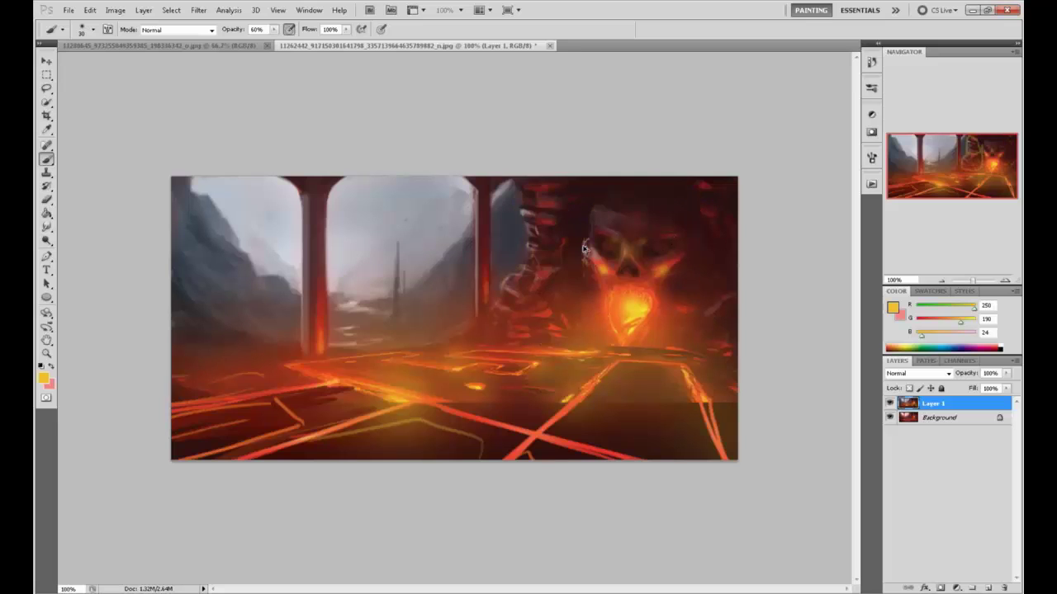
# Flatten the corrected layer into the background and set the foreground colour to white
pyautogui.rightClick(942, 406)
pyautogui.click(949, 391)
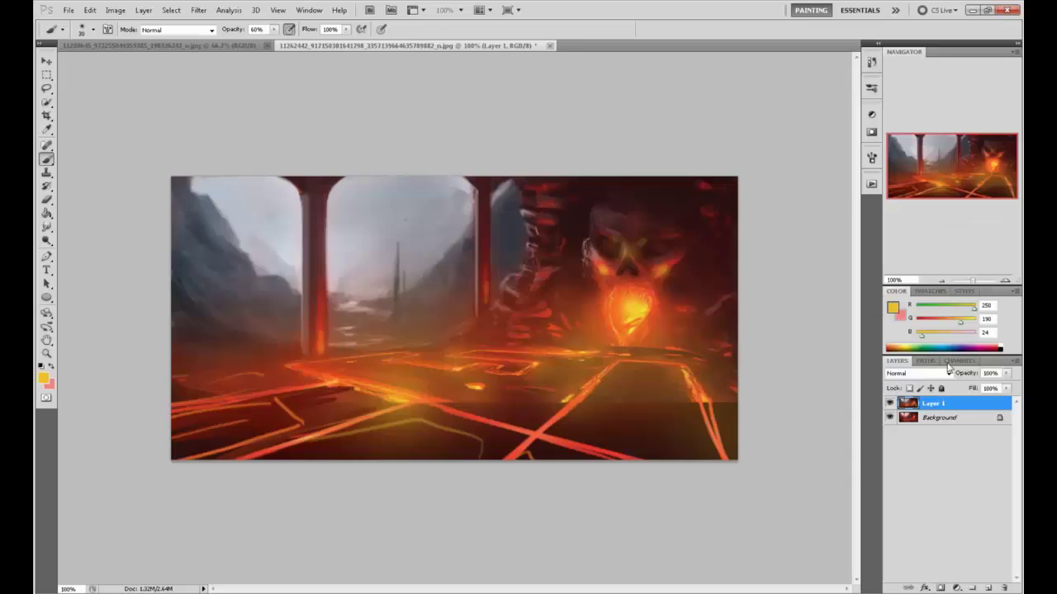
pyautogui.click(895, 310)
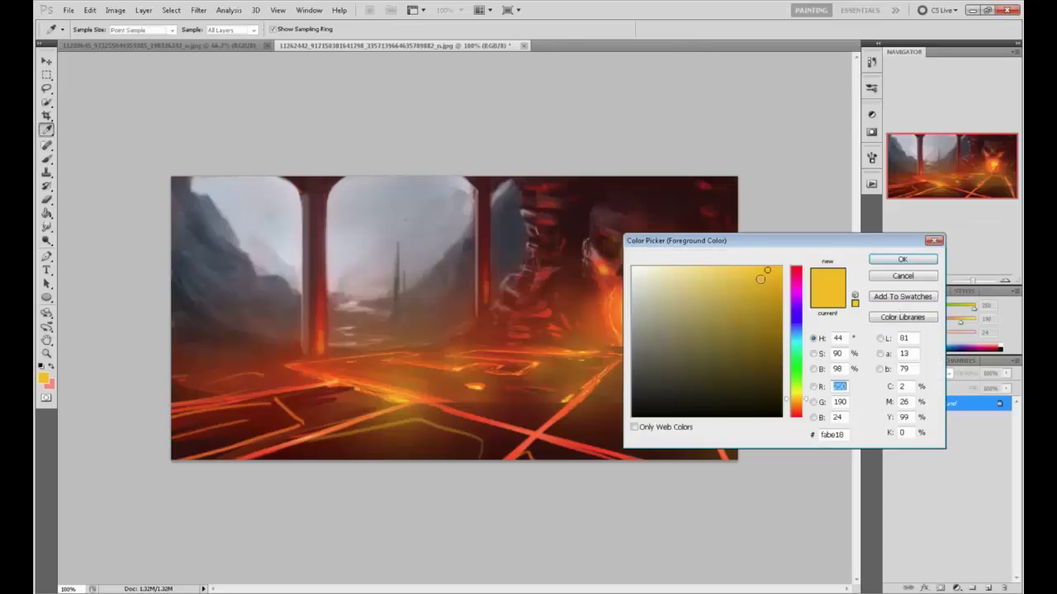
pyautogui.click(634, 261)
pyautogui.click(903, 261)
pyautogui.moveTo(537, 189)
pyautogui.mouseDown()
pyautogui.moveTo(541, 321)
pyautogui.moveTo(525, 191)
pyautogui.moveTo(502, 207)
pyautogui.mouseUp()
pyautogui.hotkey('ctrl', 'z')
pyautogui.moveTo(682, 206)
pyautogui.mouseDown()
pyautogui.moveTo(646, 192)
pyautogui.moveTo(570, 224)
pyautogui.mouseUp()
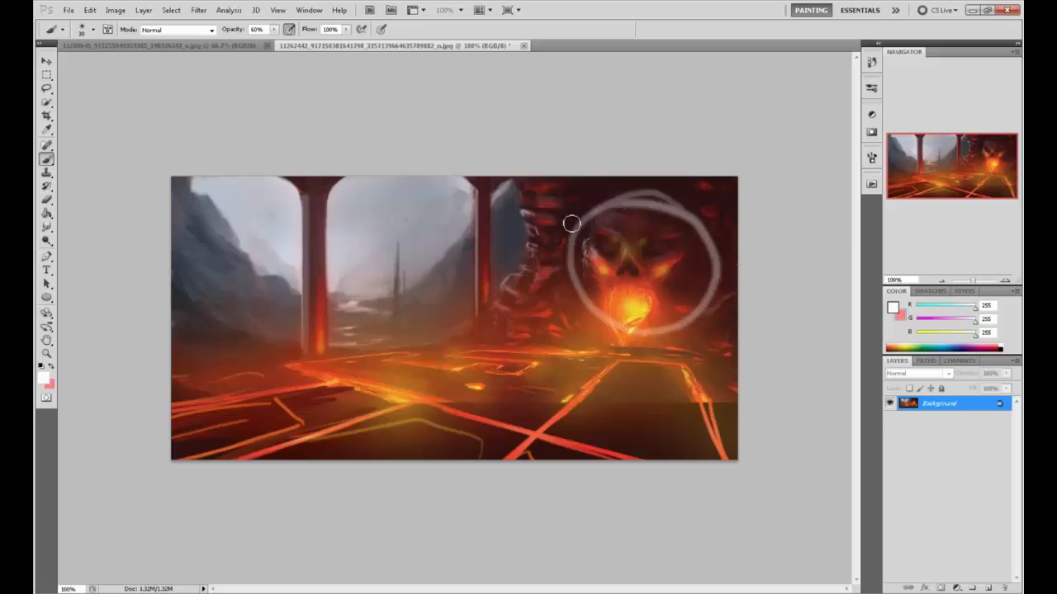
pyautogui.hotkey('ctrl', 'z')
pyautogui.moveTo(698, 200)
pyautogui.mouseDown()
pyautogui.moveTo(665, 199)
pyautogui.moveTo(580, 229)
pyautogui.mouseUp()
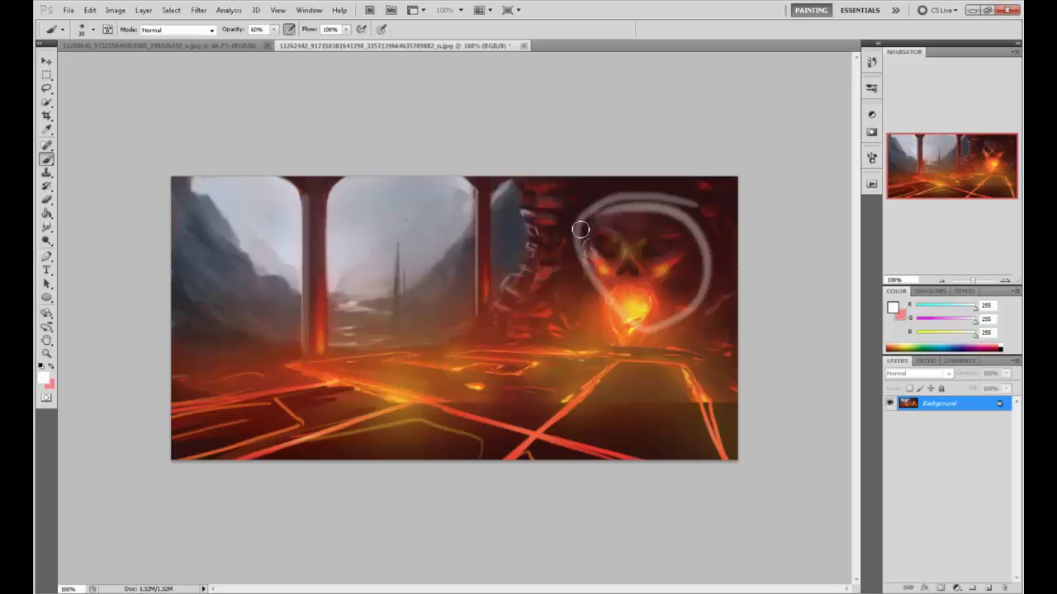
pyautogui.hotkey('ctrl', 'z')
pyautogui.moveTo(548, 193); pyautogui.dragTo(540, 195)
pyautogui.hotkey('ctrl', 'z')
pyautogui.moveTo(681, 205); pyautogui.dragTo(696, 217)
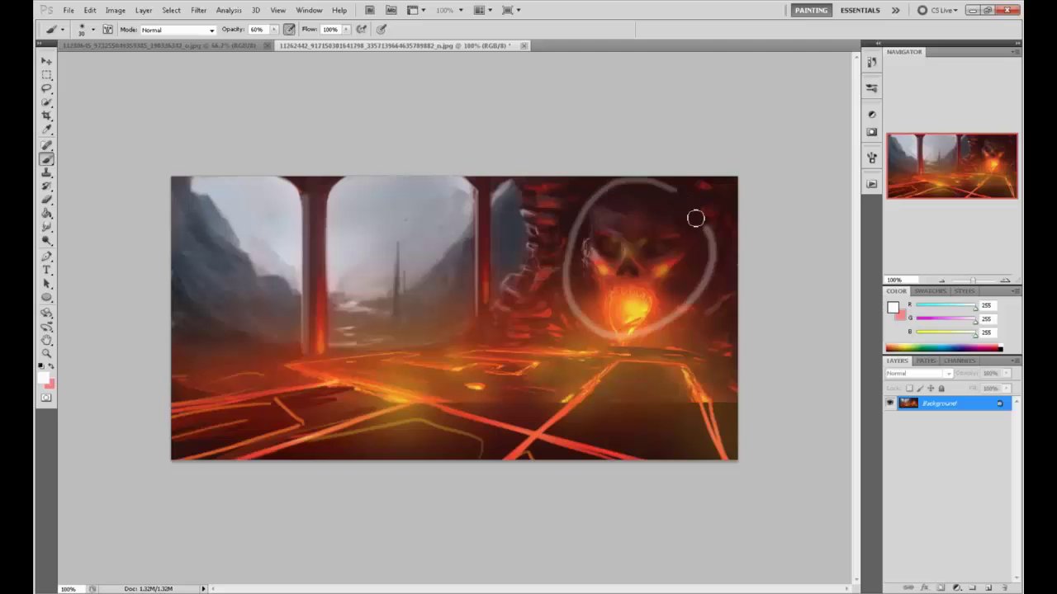
pyautogui.hotkey('ctrl', 'z')
pyautogui.moveTo(531, 342)
pyautogui.mouseDown()
pyautogui.moveTo(520, 311)
pyautogui.moveTo(553, 317)
pyautogui.moveTo(588, 288)
pyautogui.moveTo(600, 307)
pyautogui.moveTo(578, 323)
pyautogui.moveTo(606, 302)
pyautogui.mouseUp()
pyautogui.hotkey('ctrl', 'z')
pyautogui.hotkey('ctrl', 'z')
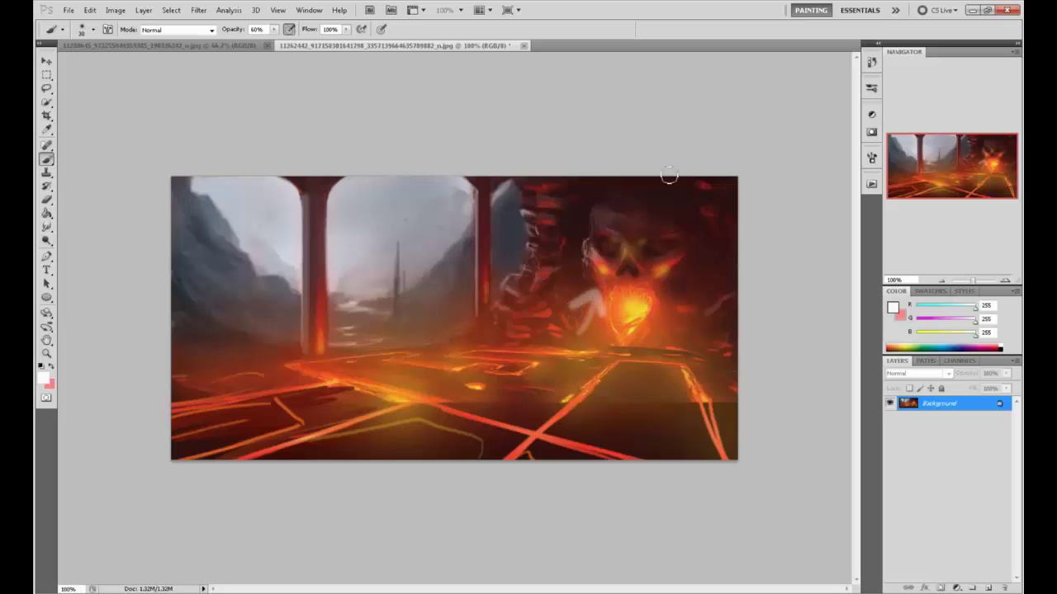
pyautogui.hotkey('ctrl', 'z')
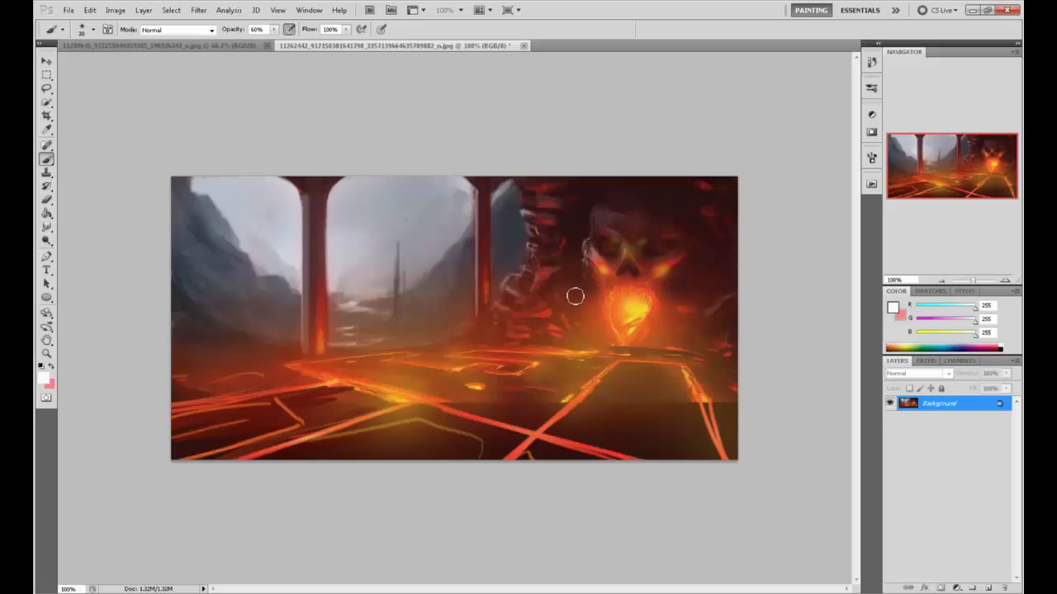
# Try circling the broken wall beside the skull in a sampled near-black red at 100% brush opacity, then undo it
pyautogui.keyDown('alt'); pyautogui.click(552, 283); pyautogui.keyUp('alt')
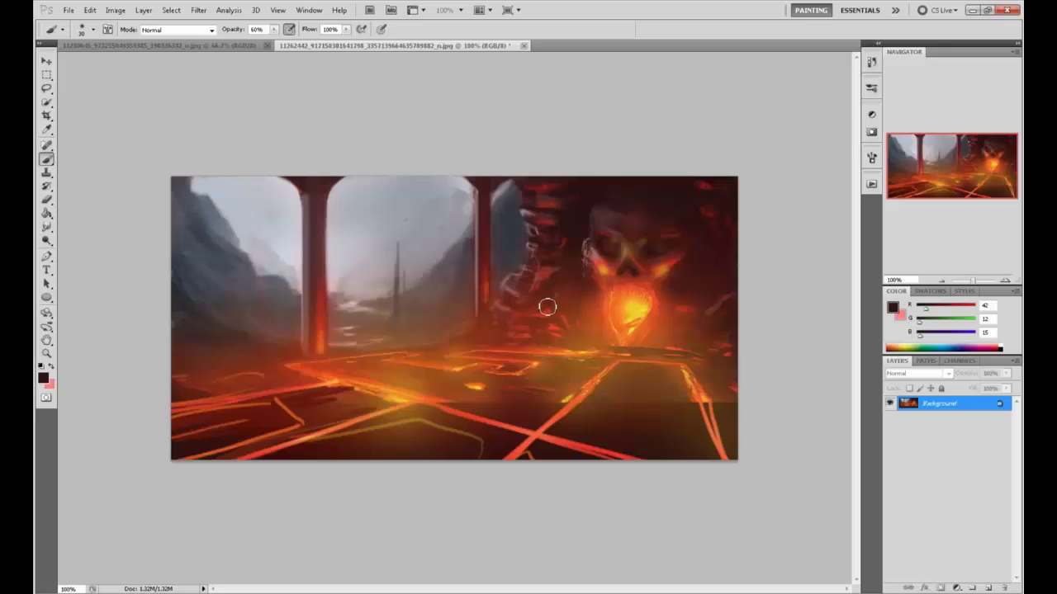
pyautogui.moveTo(274, 30)
pyautogui.mouseDown()
pyautogui.moveTo(455, 141)
pyautogui.moveTo(481, 99)
pyautogui.mouseUp()
pyautogui.moveTo(501, 241)
pyautogui.mouseDown()
pyautogui.moveTo(602, 260)
pyautogui.moveTo(504, 299)
pyautogui.mouseUp()
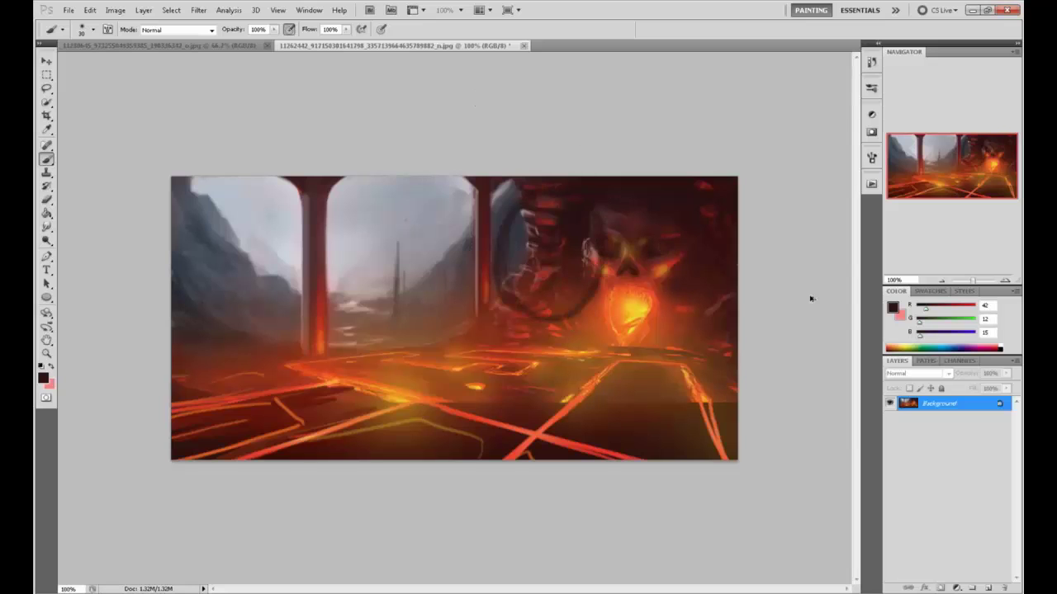
pyautogui.hotkey('ctrl', 'z')
pyautogui.click(892, 307)
pyautogui.click(632, 267)
pyautogui.click(903, 257)
pyautogui.moveTo(538, 181)
pyautogui.mouseDown()
pyautogui.moveTo(487, 243)
pyautogui.moveTo(485, 283)
pyautogui.mouseUp()
pyautogui.moveTo(676, 194)
pyautogui.mouseDown()
pyautogui.moveTo(591, 211)
pyautogui.moveTo(493, 256)
pyautogui.moveTo(532, 206)
pyautogui.mouseUp()
pyautogui.hotkey('ctrl', 'alt', 'z')
pyautogui.hotkey('ctrl', 'alt', 'z')
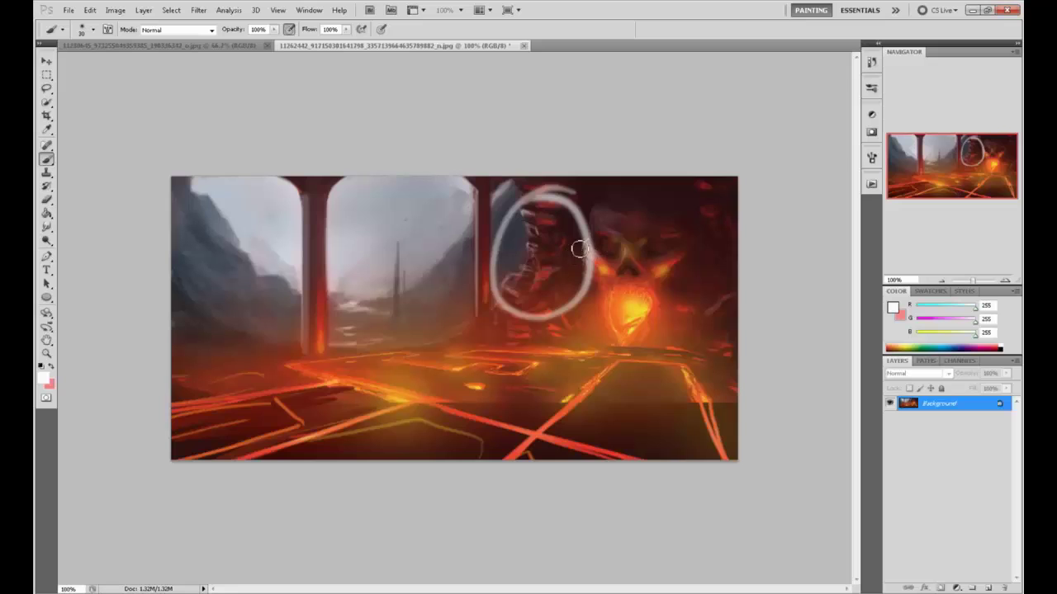
pyautogui.hotkey('ctrl', 'z')
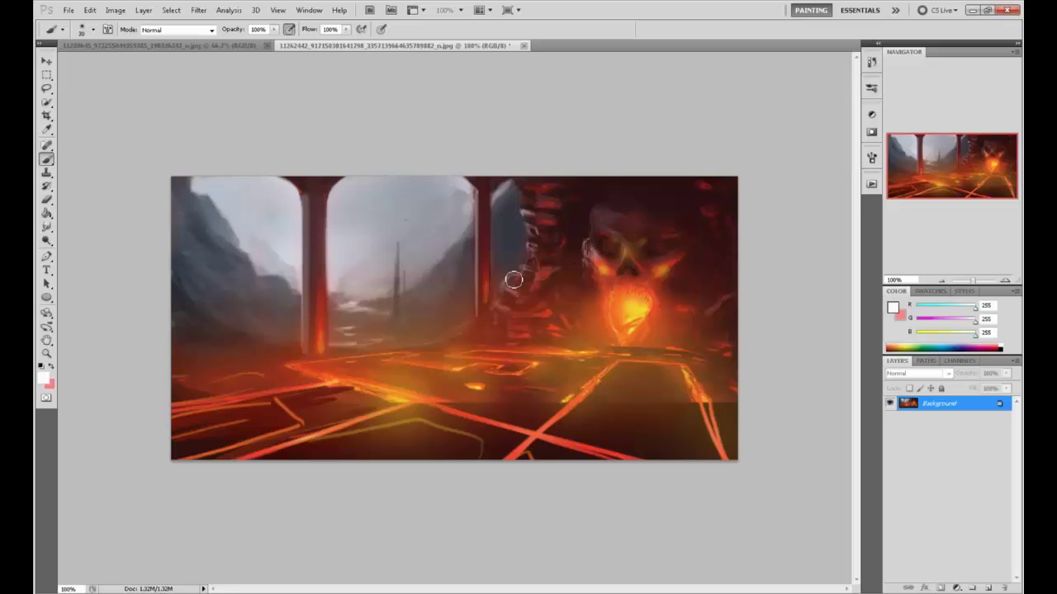
pyautogui.moveTo(578, 196)
pyautogui.mouseDown()
pyautogui.moveTo(534, 191)
pyautogui.moveTo(569, 294)
pyautogui.moveTo(546, 188)
pyautogui.moveTo(566, 313)
pyautogui.moveTo(576, 195)
pyautogui.mouseUp()
pyautogui.hotkey('ctrl', 'z')
# Close the lava skull painting and save its changes
pyautogui.click(524, 46)
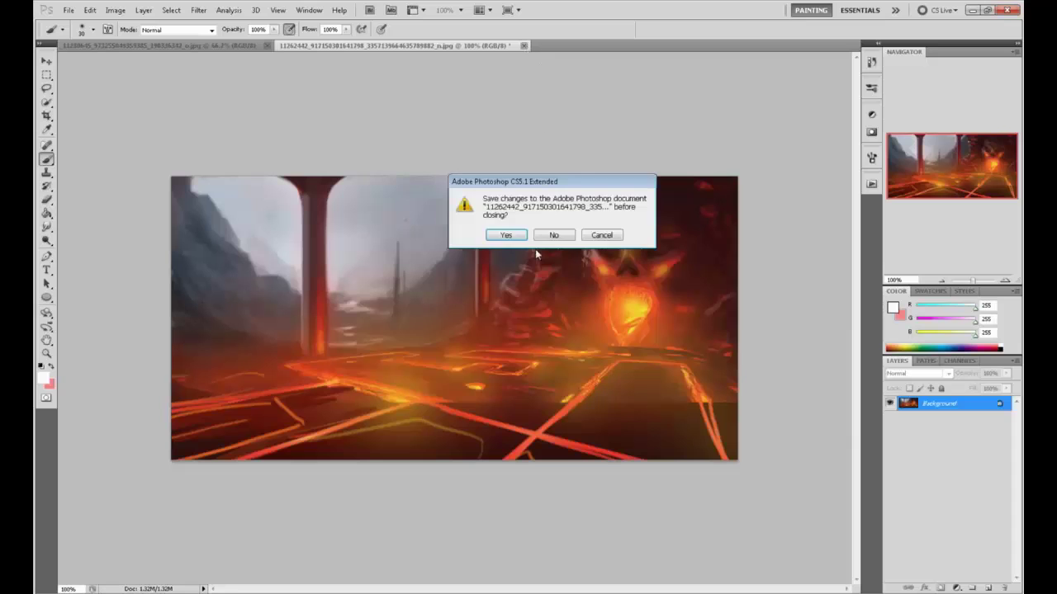
pyautogui.click(509, 236)
pyautogui.click(600, 167)
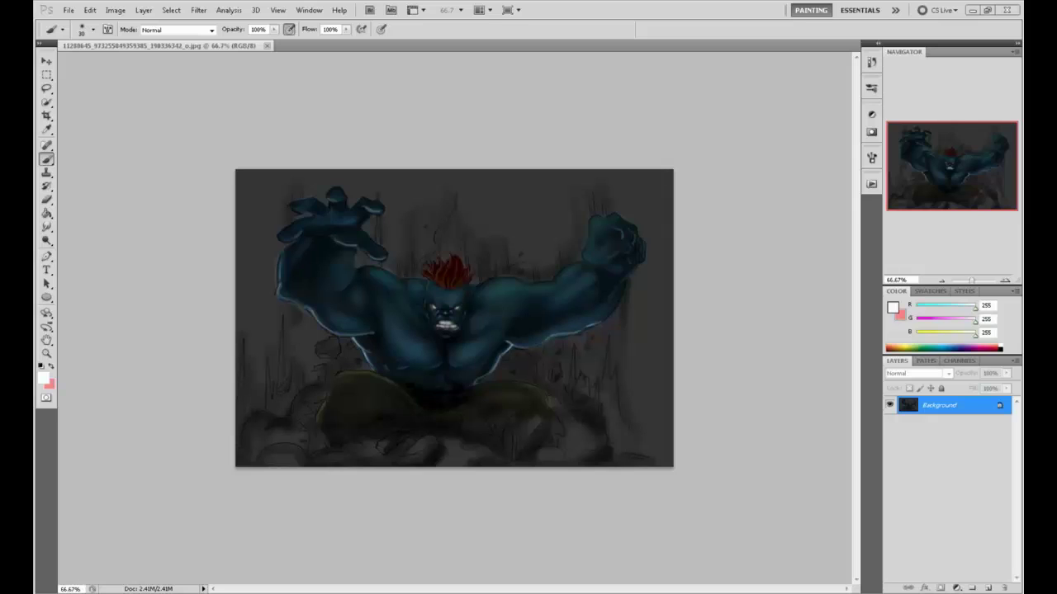
# Reopen the saved lava skull painting from the Critique Queue folder on the desktop and restore the full-size window
pyautogui.doubleClick(641, 16)
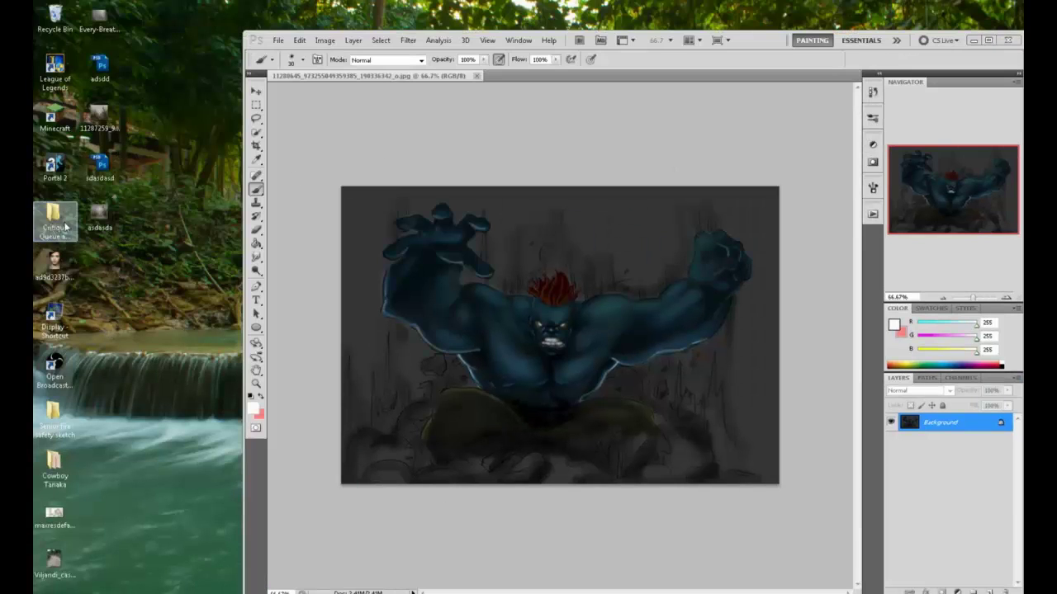
pyautogui.moveTo(735, 170); pyautogui.dragTo(620, 74)
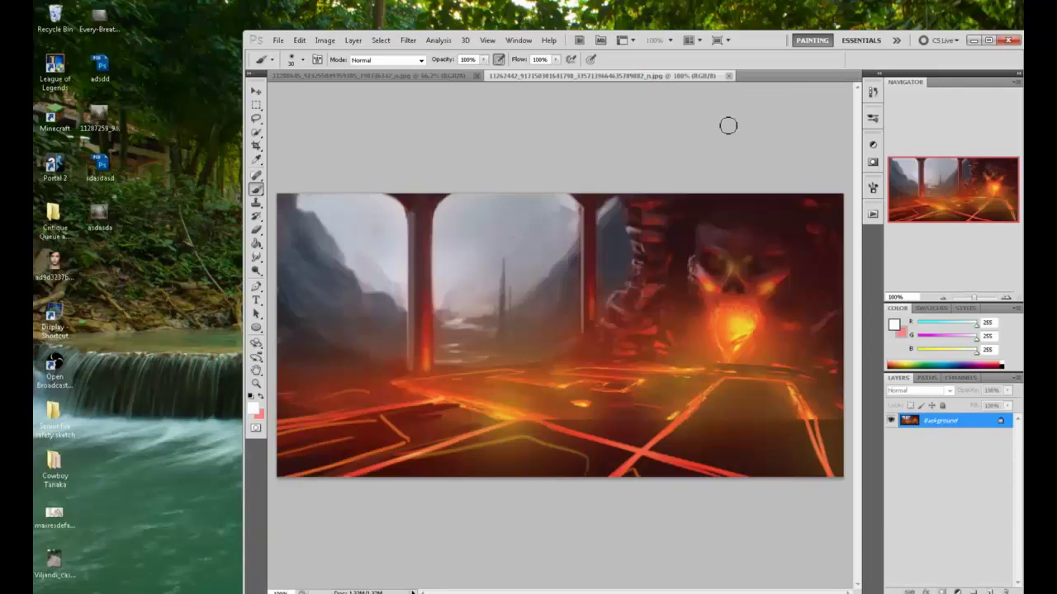
pyautogui.doubleClick(761, 42)
# Lasso jagged rock silhouettes along the lower edge of the painting, in both the left and right foreground
pyautogui.press('l')
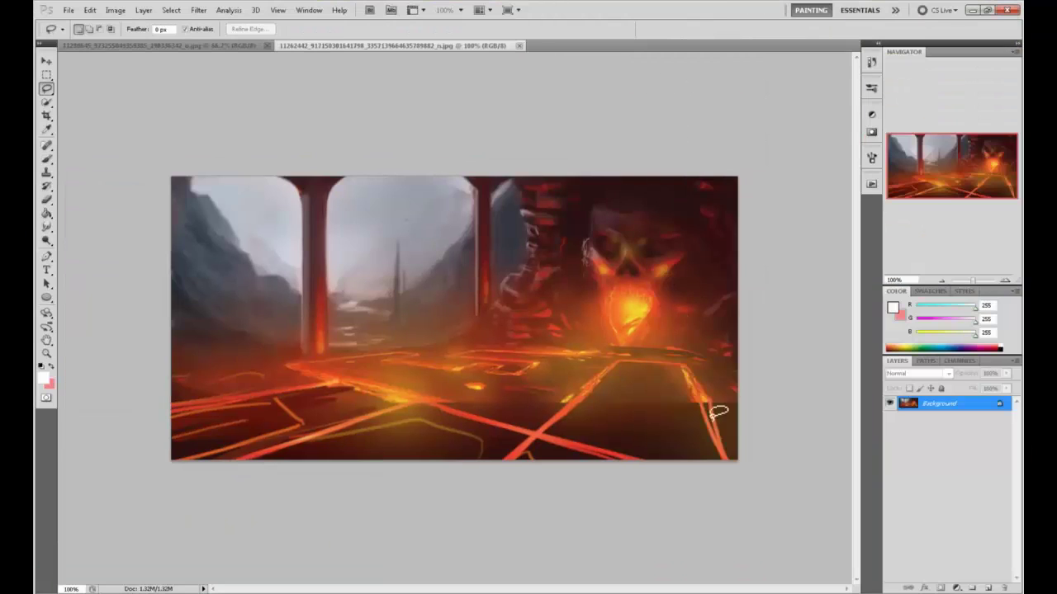
pyautogui.moveTo(700, 467)
pyautogui.mouseDown()
pyautogui.moveTo(653, 398)
pyautogui.moveTo(620, 385)
pyautogui.moveTo(588, 434)
pyautogui.mouseUp()
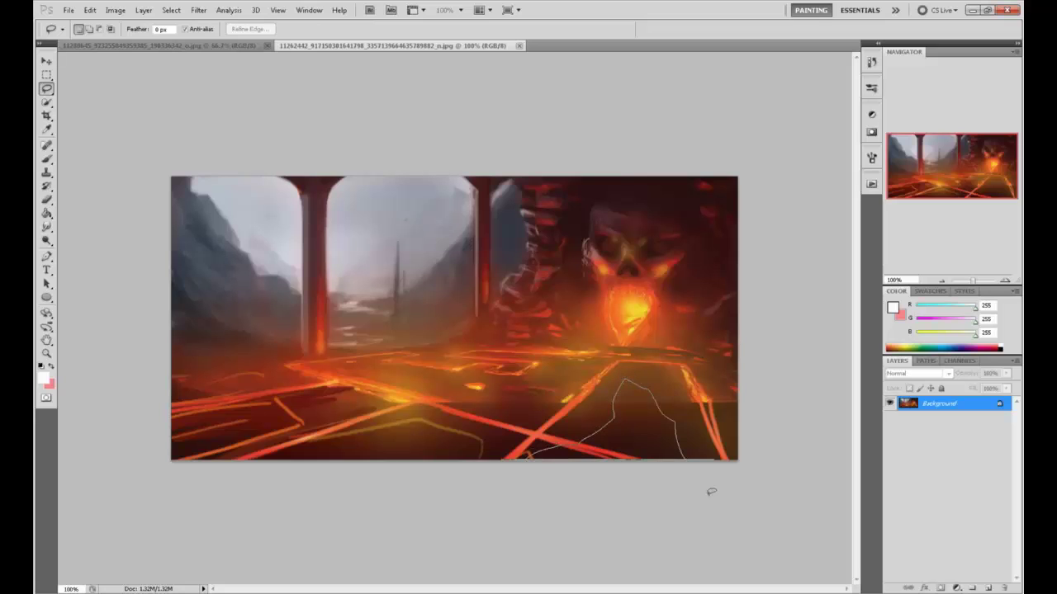
pyautogui.moveTo(710, 492); pyautogui.dragTo(528, 472)
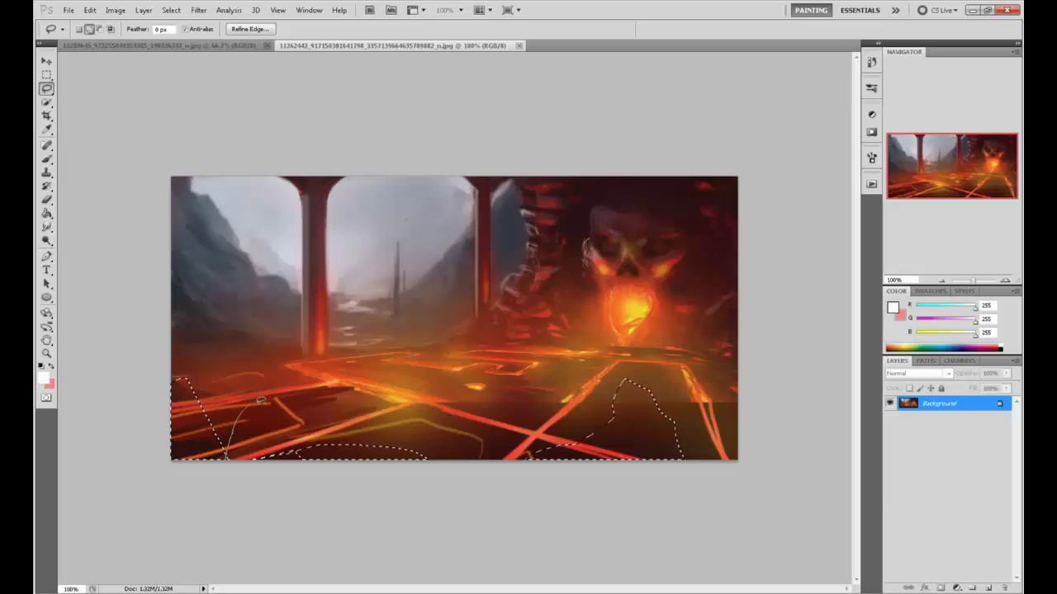
# Add a new layer and fill the rock-shaped selection with near-black red sampled from the wall above the skull
pyautogui.click(988, 588)
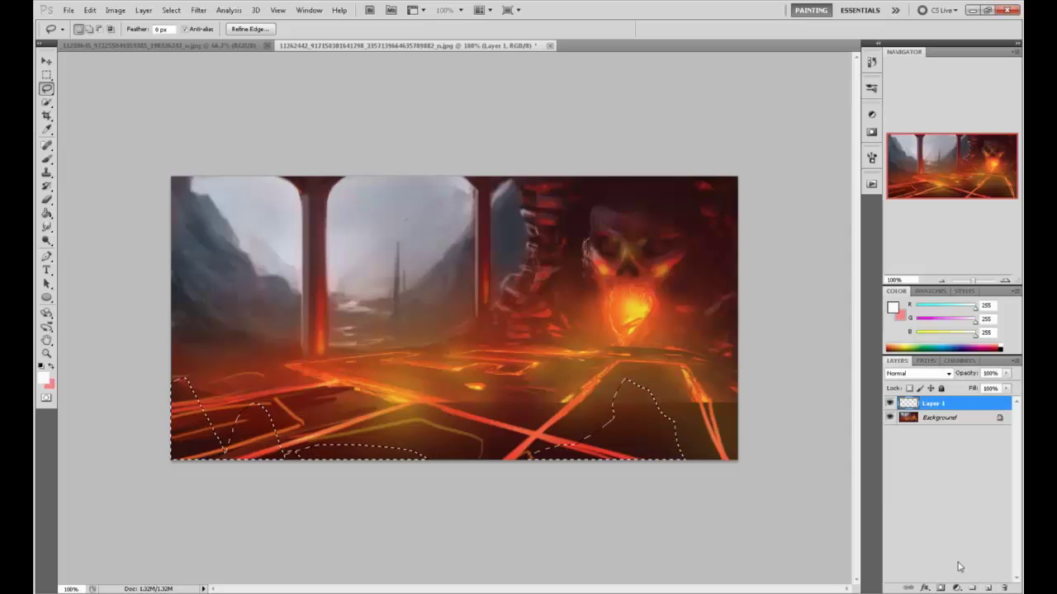
pyautogui.press('g')
pyautogui.keyDown('alt'); pyautogui.click(625, 188); pyautogui.keyUp('alt')
pyautogui.click(635, 433)
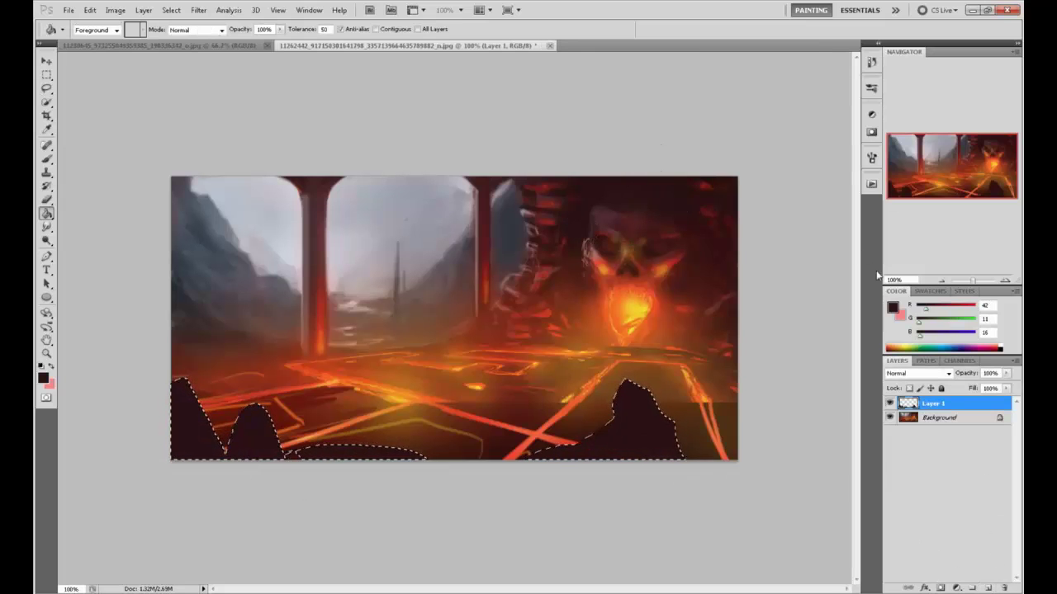
# Set the foreground colour to pure black and refill the foreground rock silhouettes with it
pyautogui.click(892, 307)
pyautogui.click(634, 417)
pyautogui.click(939, 258)
pyautogui.click(646, 443)
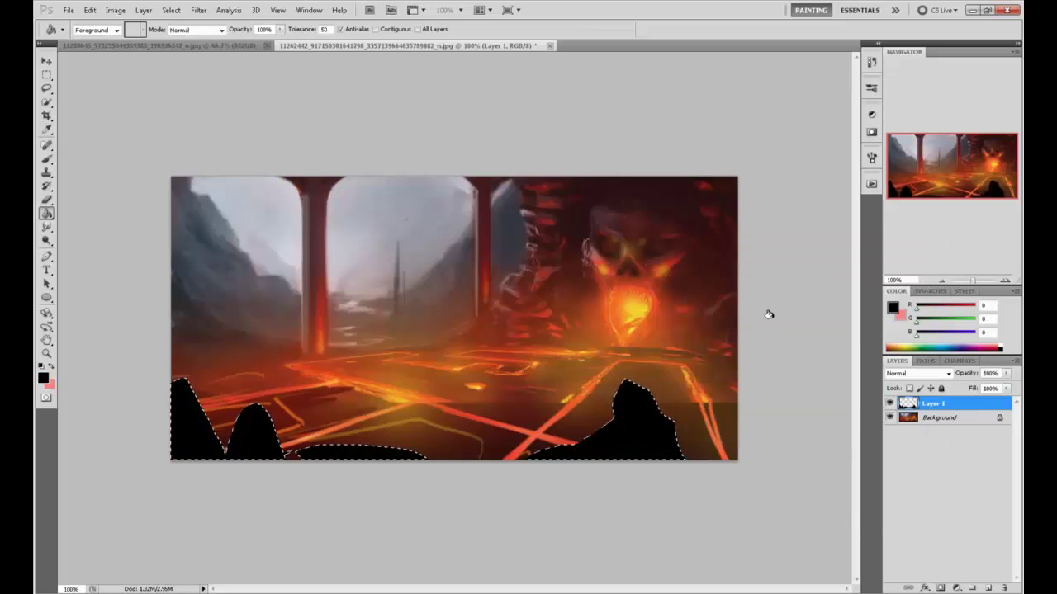
# Add a full-height vertical strip across the middle archway to the selection and fill it with black
pyautogui.press('m')
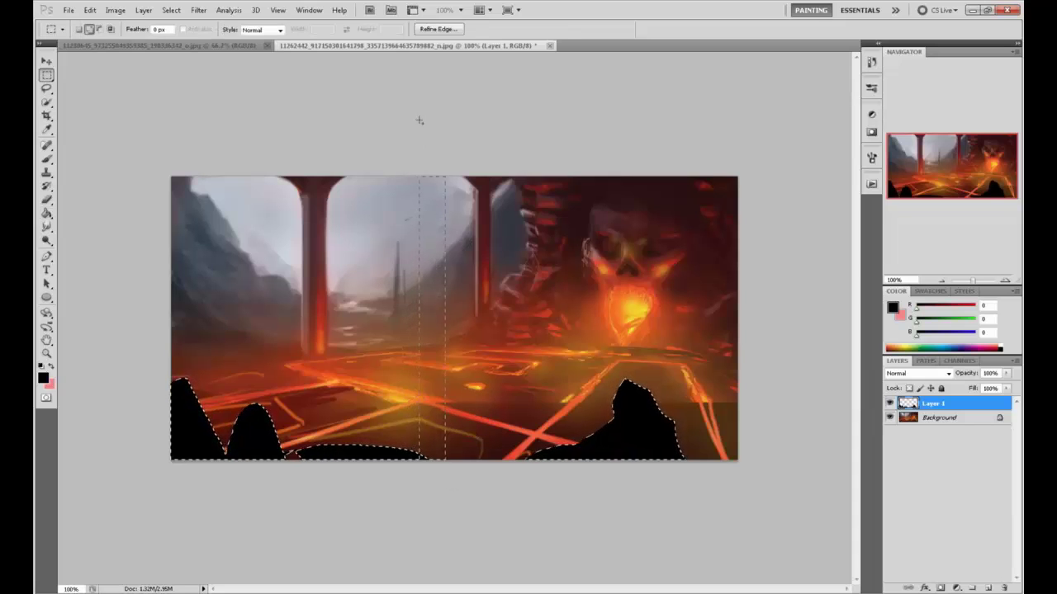
pyautogui.moveTo(419, 121); pyautogui.dragTo(397, 88)
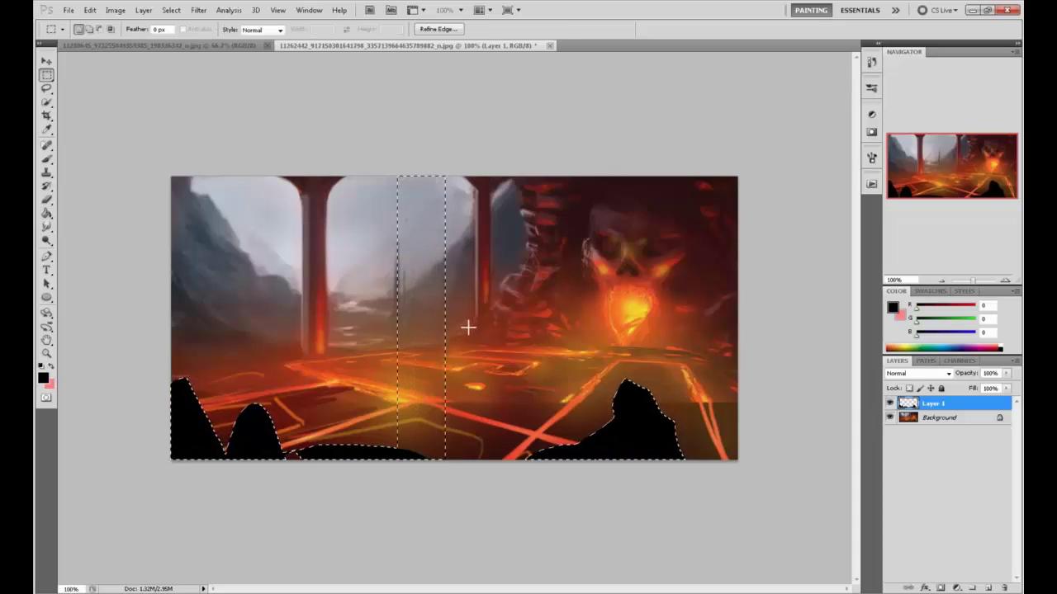
pyautogui.press('g')
pyautogui.click(419, 328)
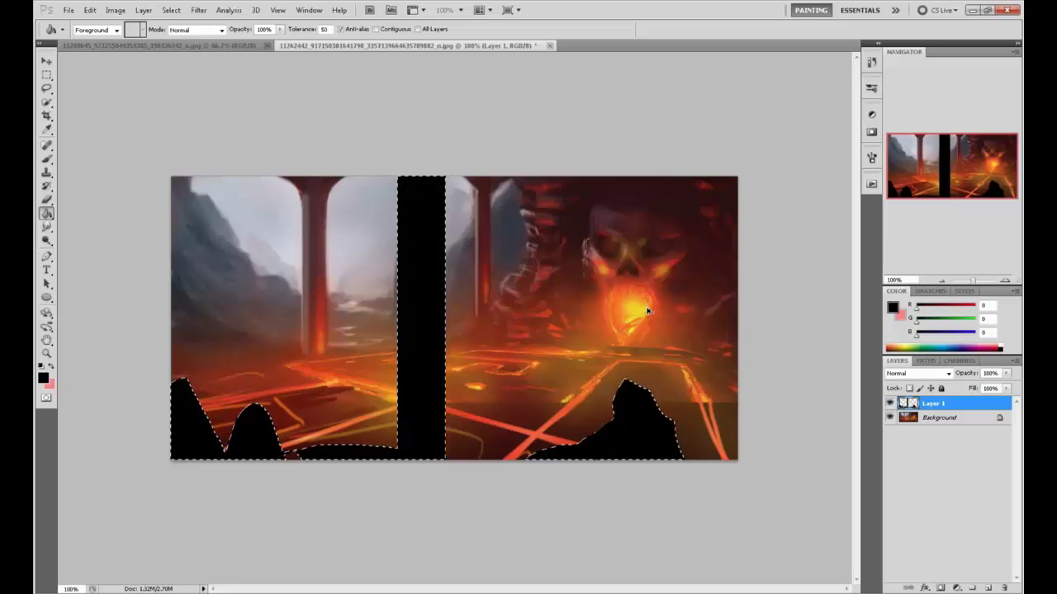
# Undo the black fills and the added layer, and clear the rock-shaped selection
pyautogui.hotkey('ctrl', 'alt', 'z')
pyautogui.hotkey('ctrl', 'alt', 'z')
pyautogui.hotkey('ctrl', 'alt', 'z')
pyautogui.hotkey('ctrl', 'alt', 'z')
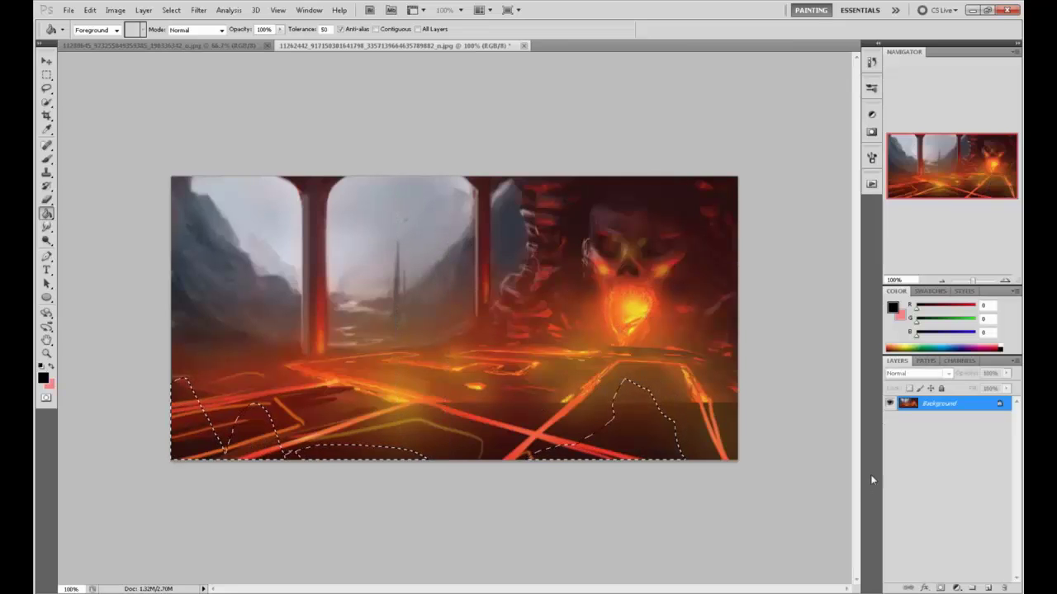
pyautogui.press('m')
pyautogui.rightClick(695, 315)
pyautogui.click(725, 324)
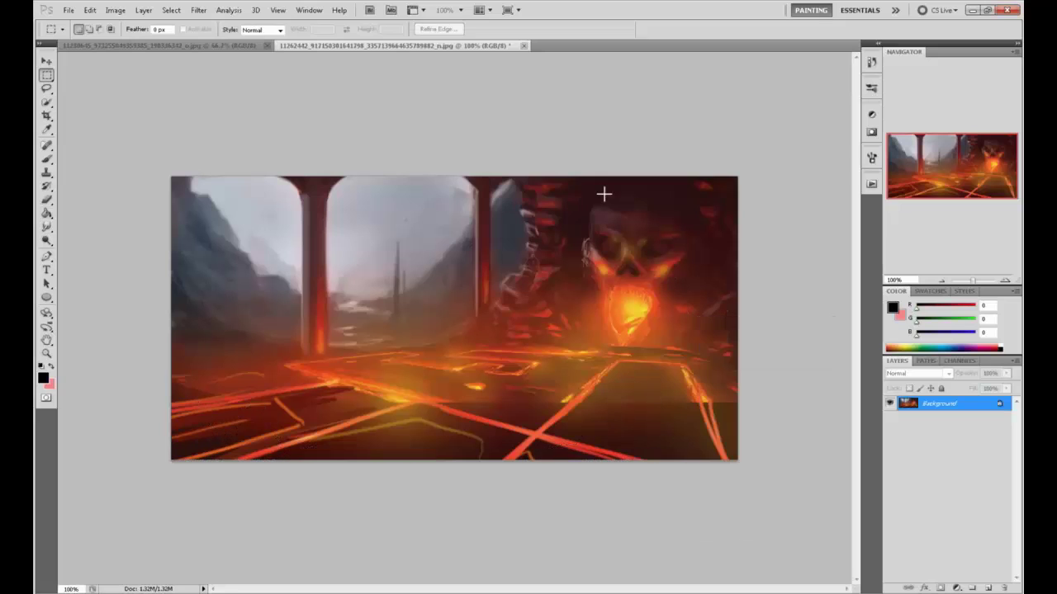
# Close the lava skull painting without saving its changes and reduce the window so the desktop is accessible
pyautogui.click(524, 45)
pyautogui.click(557, 234)
pyautogui.doubleClick(612, 14)
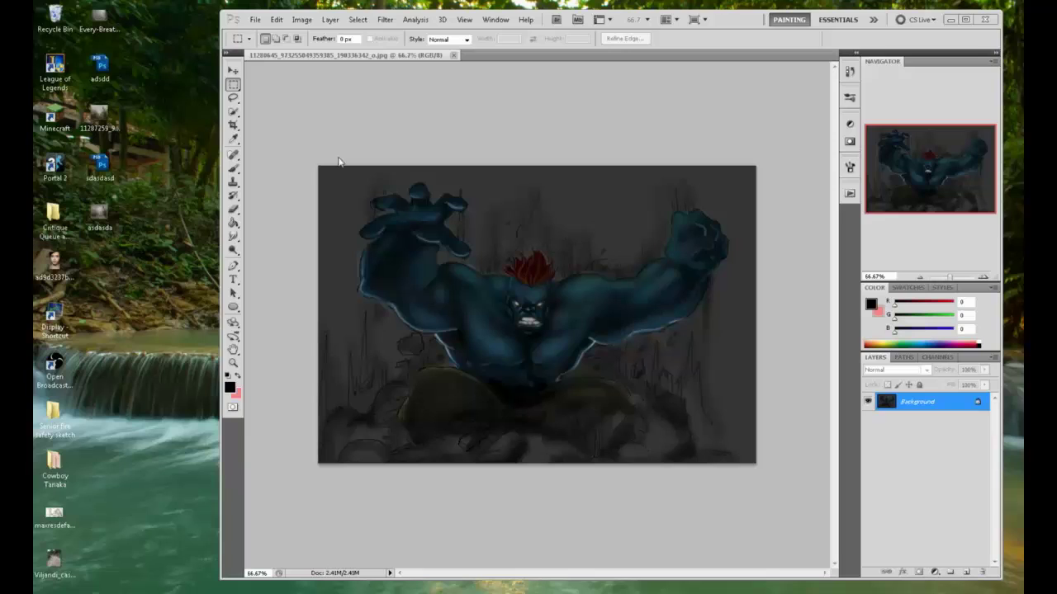
pyautogui.moveTo(962, 134); pyautogui.dragTo(692, 56)
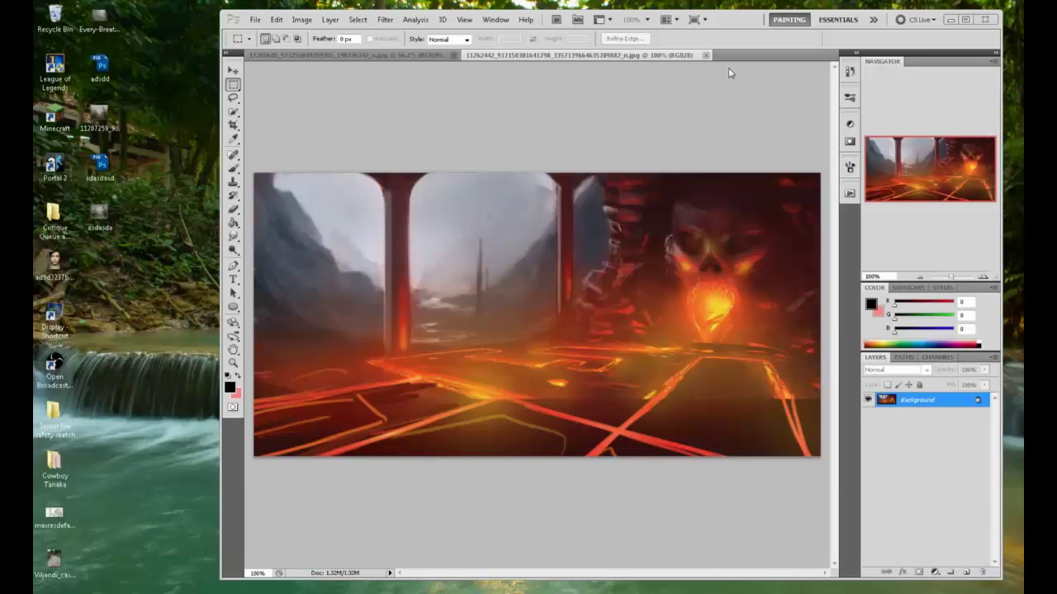
pyautogui.click(706, 55)
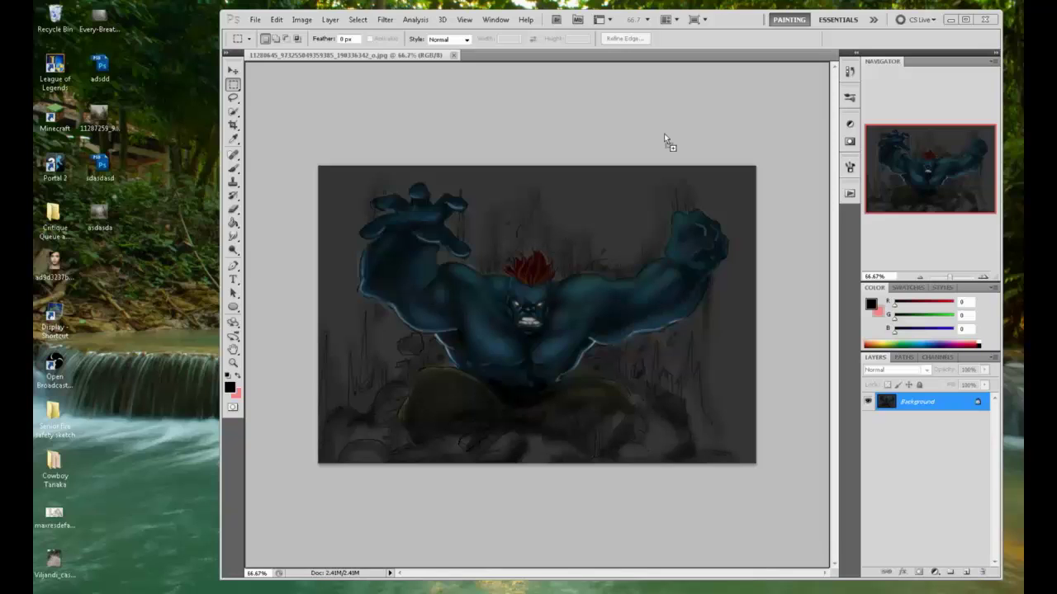
# Open the red-haired woman's portrait and the lava skull painting alongside the blue creature painting
pyautogui.moveTo(652, 72); pyautogui.dragTo(660, 61)
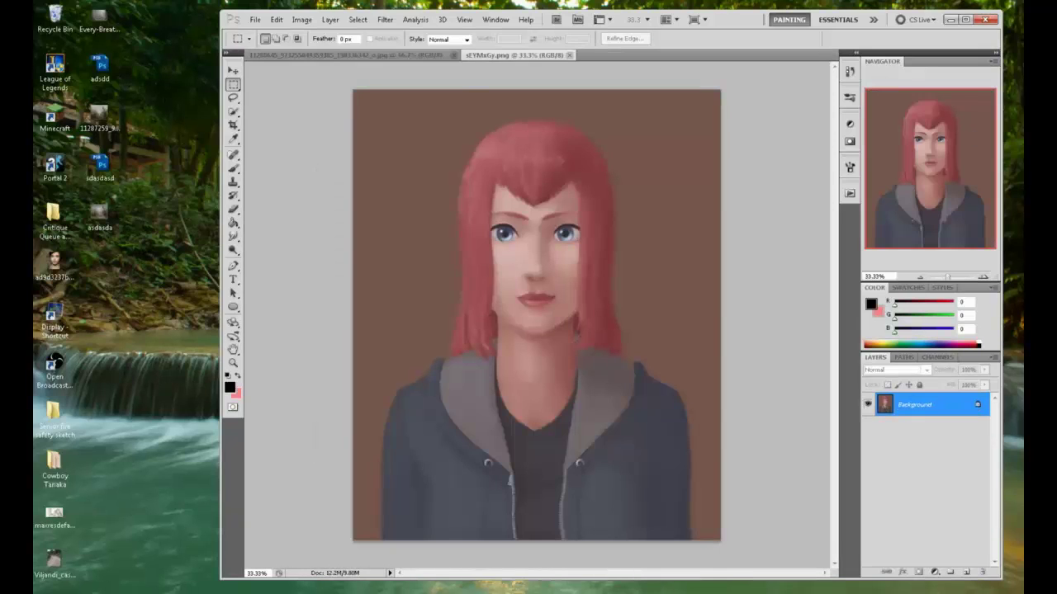
pyautogui.click(403, 54)
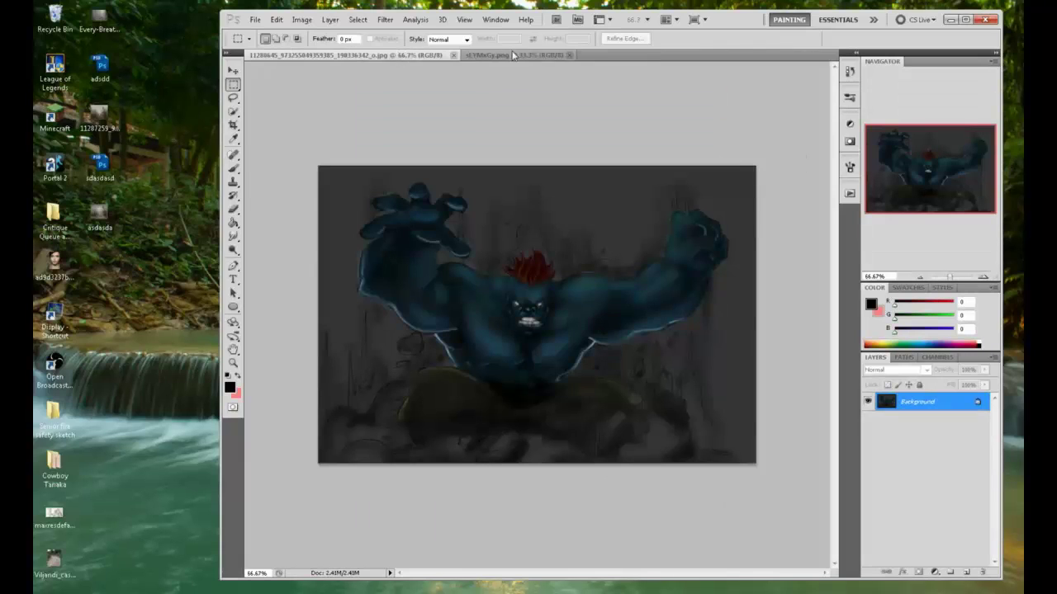
pyautogui.click(512, 55)
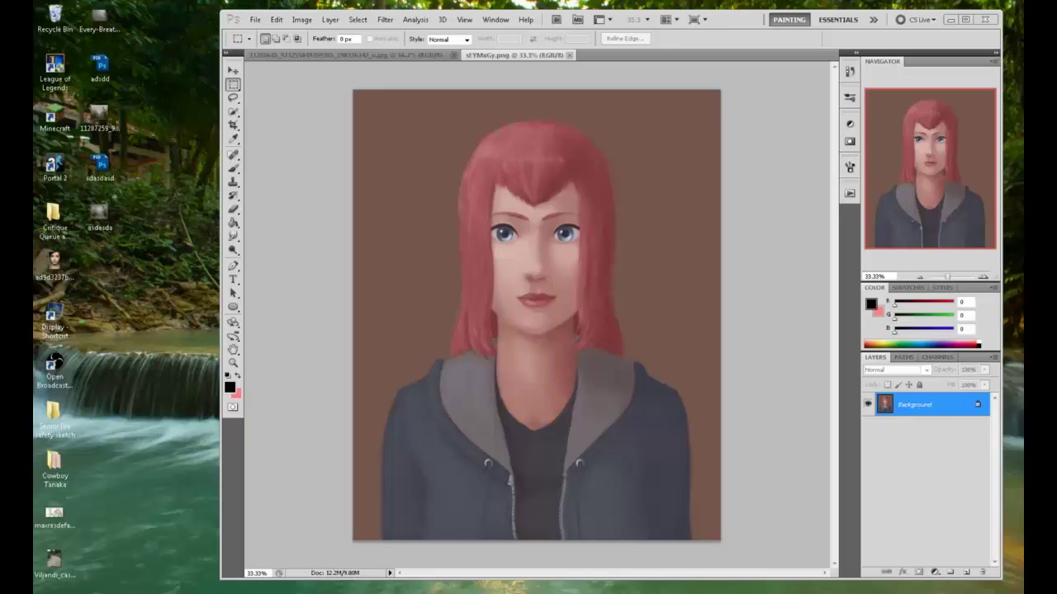
pyautogui.moveTo(1022, 61); pyautogui.dragTo(743, 61)
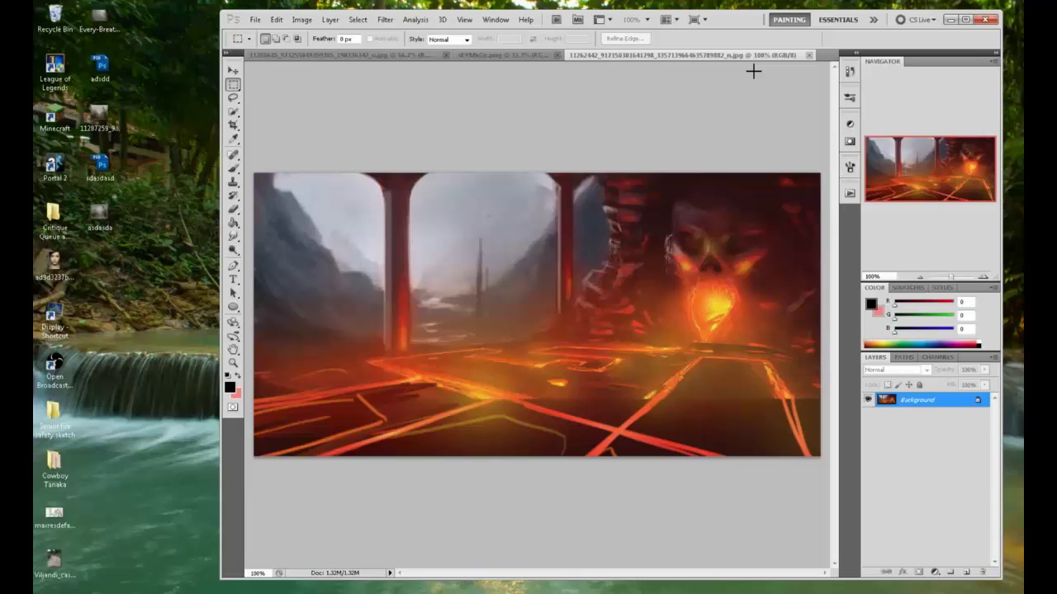
# Brush tilted black guide strokes along the lava skull painting's horizon and a curved one crossing it, and undo them
pyautogui.press('b')
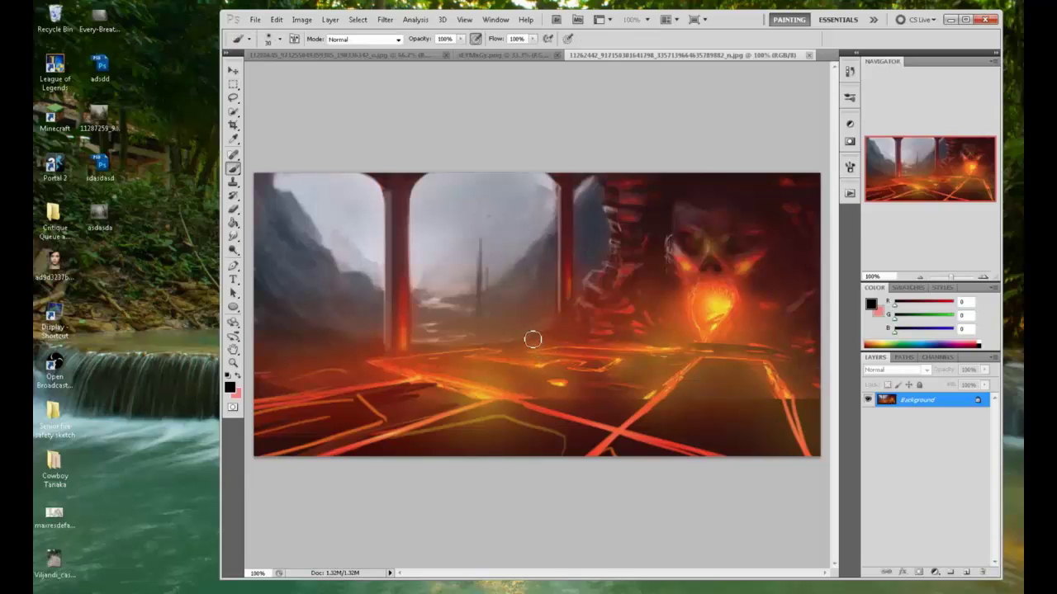
pyautogui.moveTo(533, 337); pyautogui.dragTo(374, 362)
pyautogui.moveTo(521, 346)
pyautogui.mouseDown()
pyautogui.moveTo(312, 361)
pyautogui.moveTo(619, 333)
pyautogui.mouseUp()
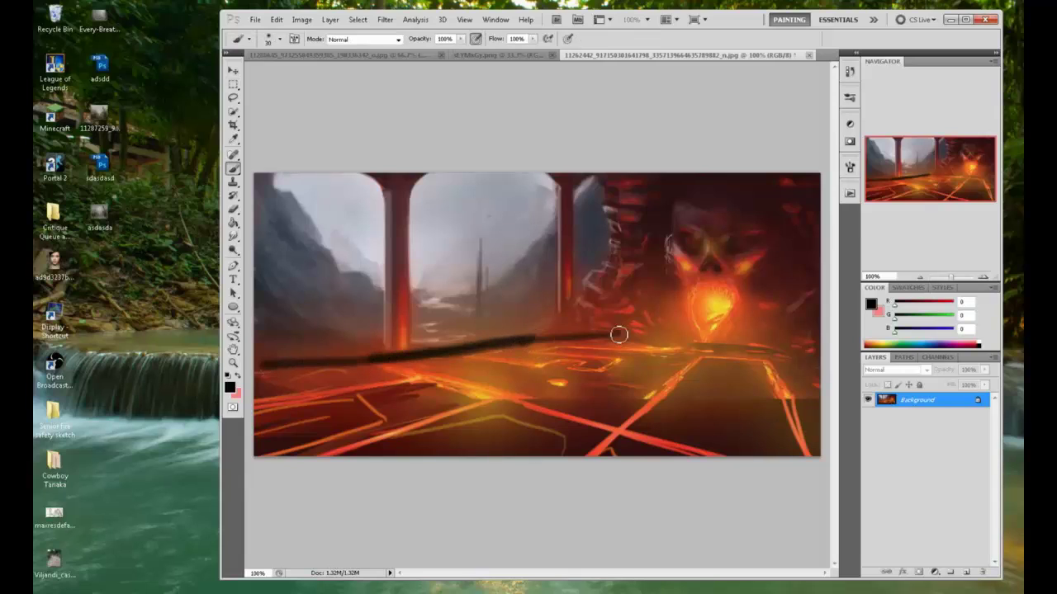
pyautogui.moveTo(477, 351)
pyautogui.mouseDown()
pyautogui.moveTo(454, 440)
pyautogui.moveTo(425, 450)
pyautogui.moveTo(412, 416)
pyautogui.moveTo(427, 275)
pyautogui.mouseUp()
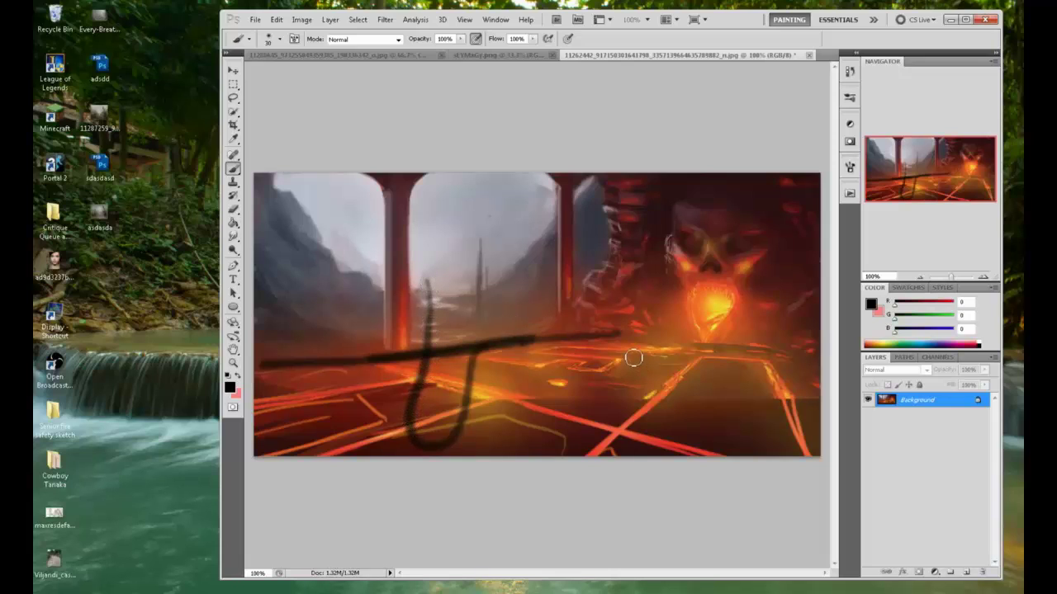
pyautogui.hotkey('ctrl', 'alt', 'z')
pyautogui.hotkey('ctrl', 'alt', 'z')
pyautogui.hotkey('ctrl', 'alt', 'z')
pyautogui.hotkey('ctrl', 'alt', 'z')
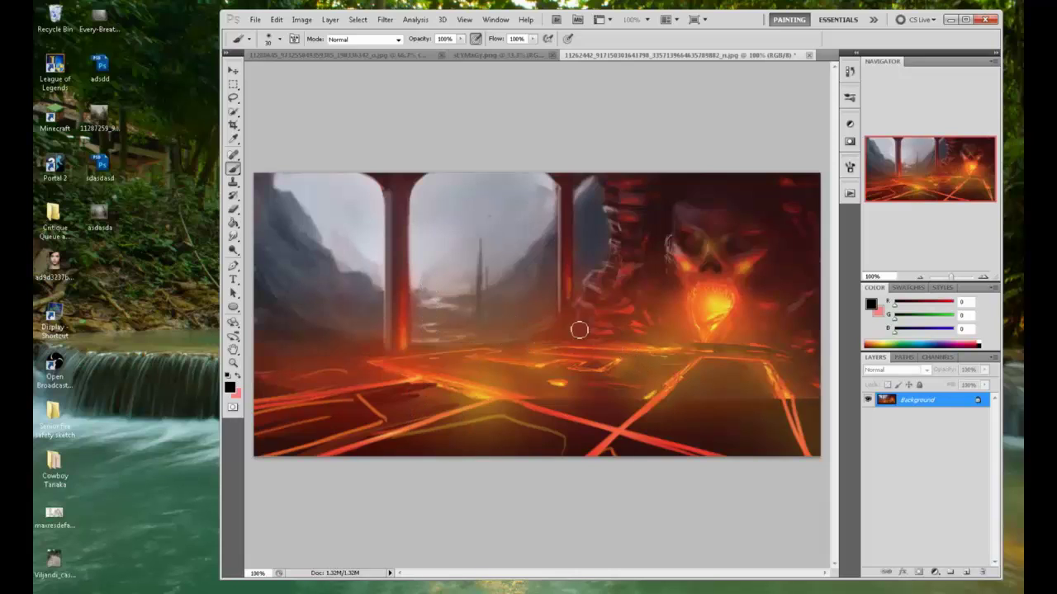
pyautogui.moveTo(580, 330); pyautogui.dragTo(225, 373)
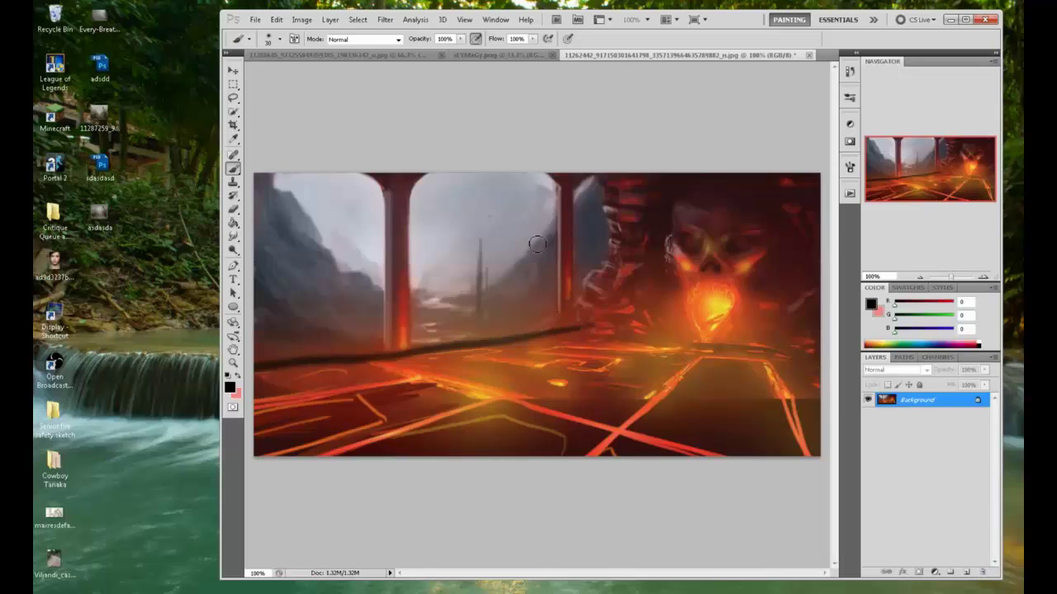
pyautogui.hotkey('ctrl', 'z')
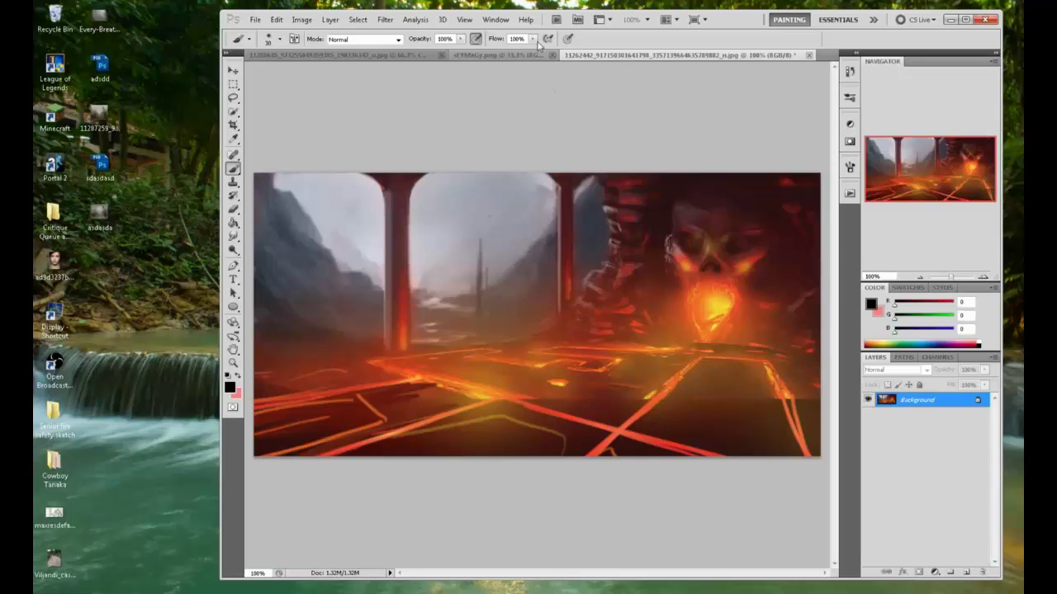
# Switch to the red-haired woman's portrait and convert its Background into an editable layer named Layer 0
pyautogui.click(503, 55)
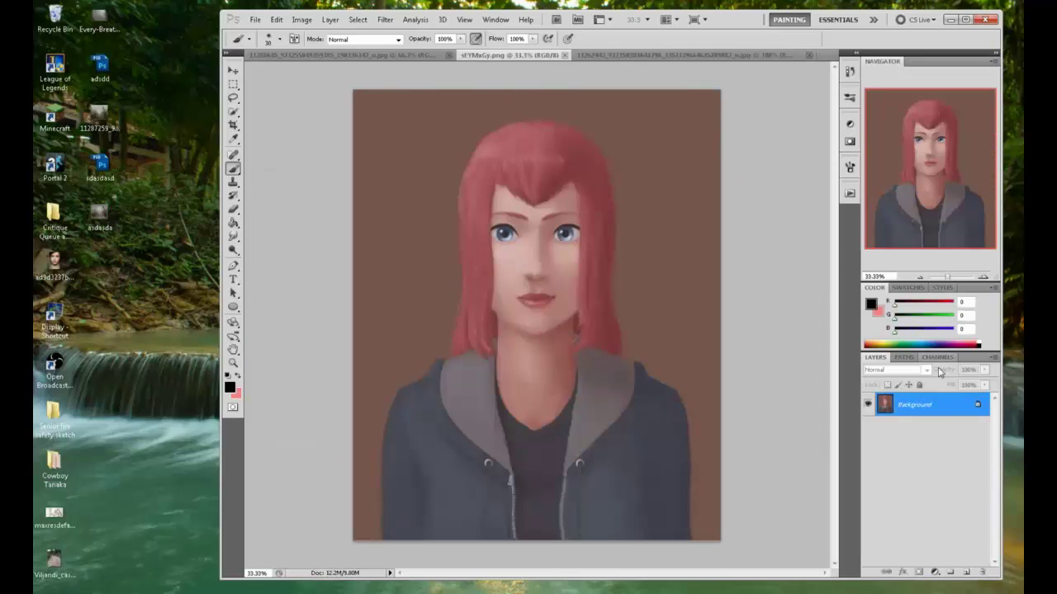
pyautogui.doubleClick(947, 409)
pyautogui.click(623, 194)
pyautogui.click(385, 19)
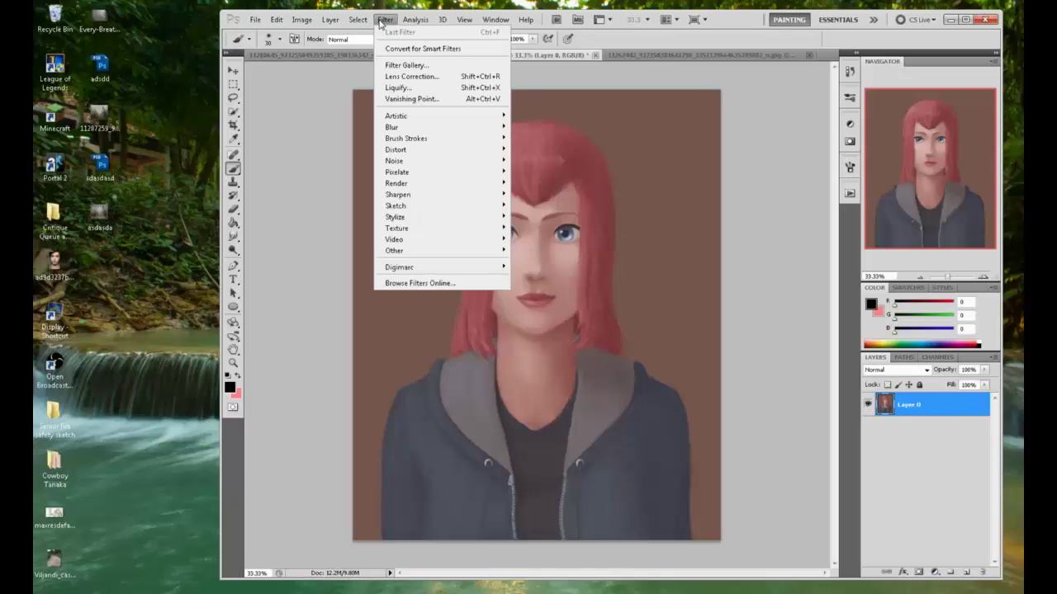
pyautogui.click(405, 88)
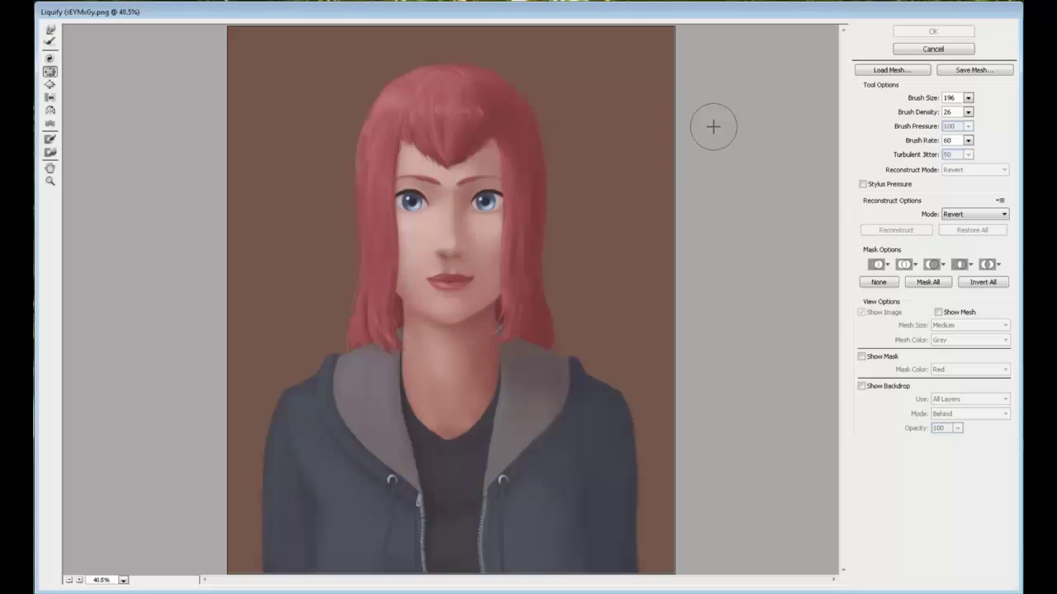
pyautogui.click(932, 48)
# Maximize the window and stretch the portrait layer horizontally past both side edges of the canvas
pyautogui.doubleClick(748, 25)
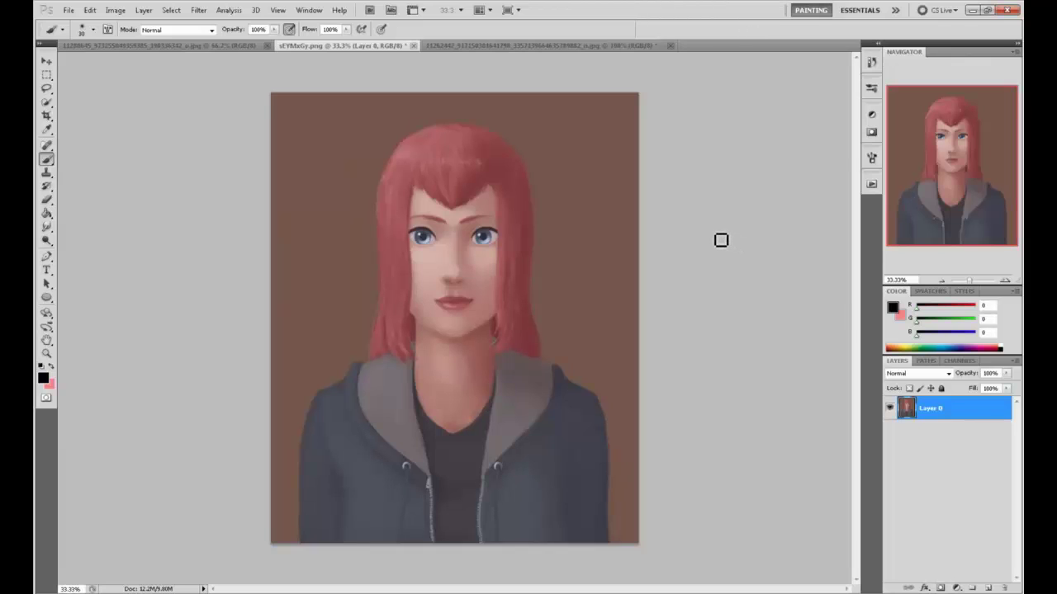
pyautogui.press('v')
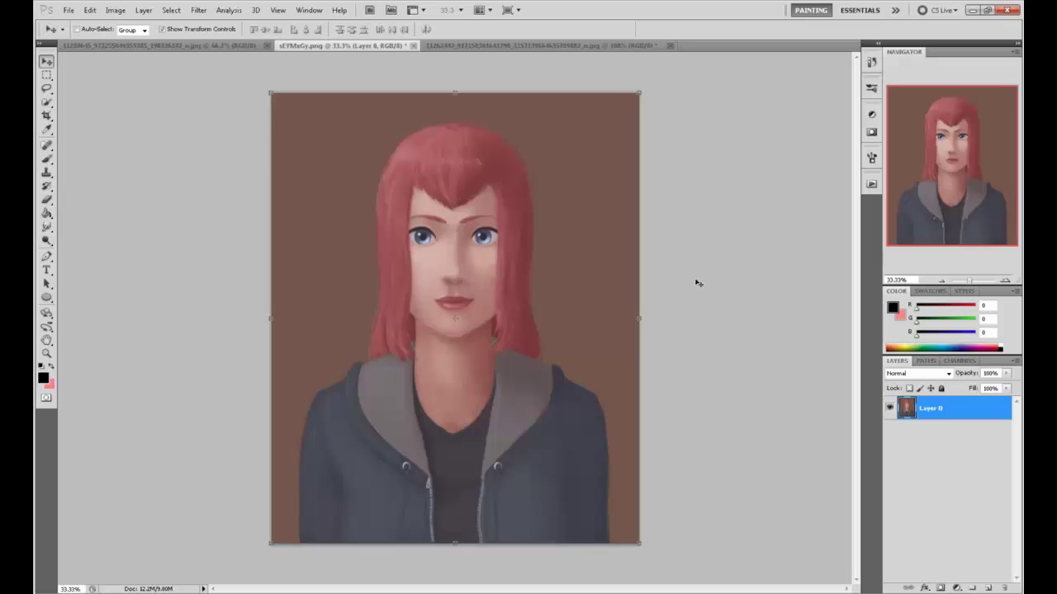
pyautogui.moveTo(272, 319); pyautogui.dragTo(232, 317)
pyautogui.moveTo(520, 351); pyautogui.dragTo(539, 346)
pyautogui.click(625, 29)
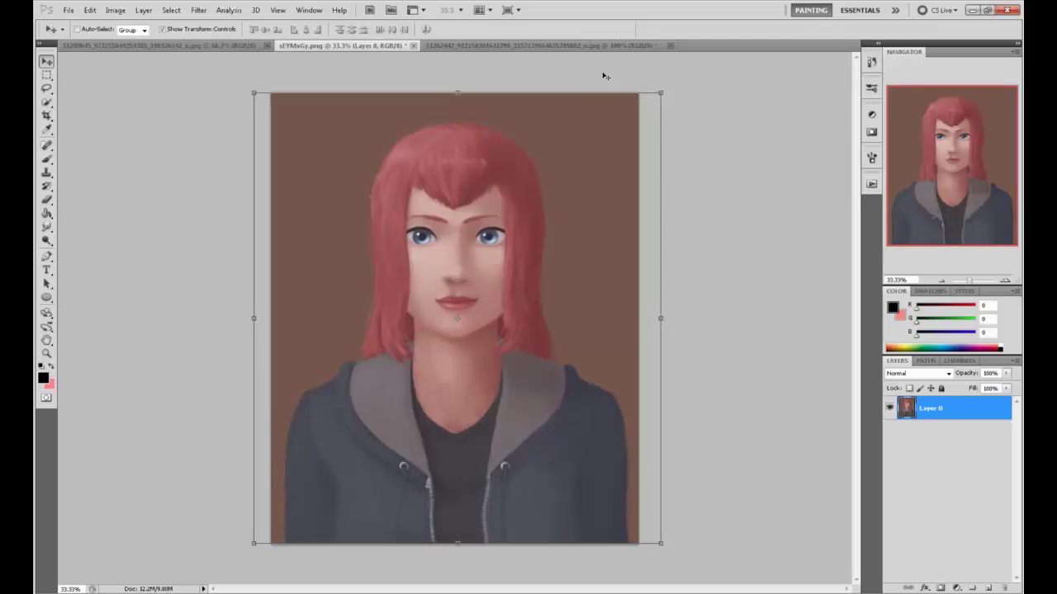
# Open Liquify on the portrait, set the brush size to 391, and reshape the sides of the face and neck with Forward Warp
pyautogui.click(198, 10)
pyautogui.click(221, 76)
pyautogui.click(968, 98)
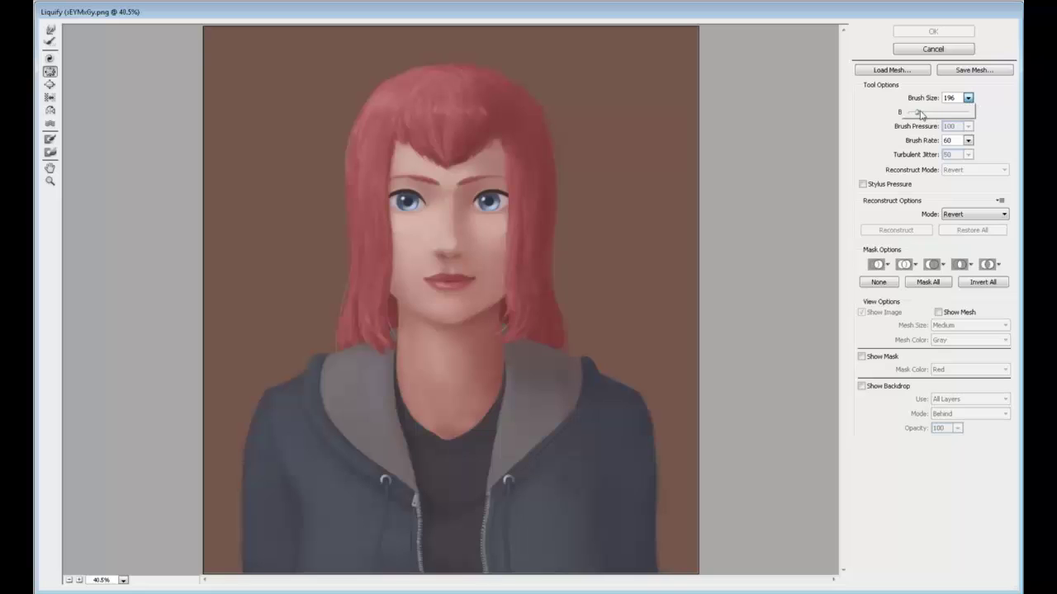
pyautogui.moveTo(918, 112); pyautogui.dragTo(924, 112)
pyautogui.click(531, 224)
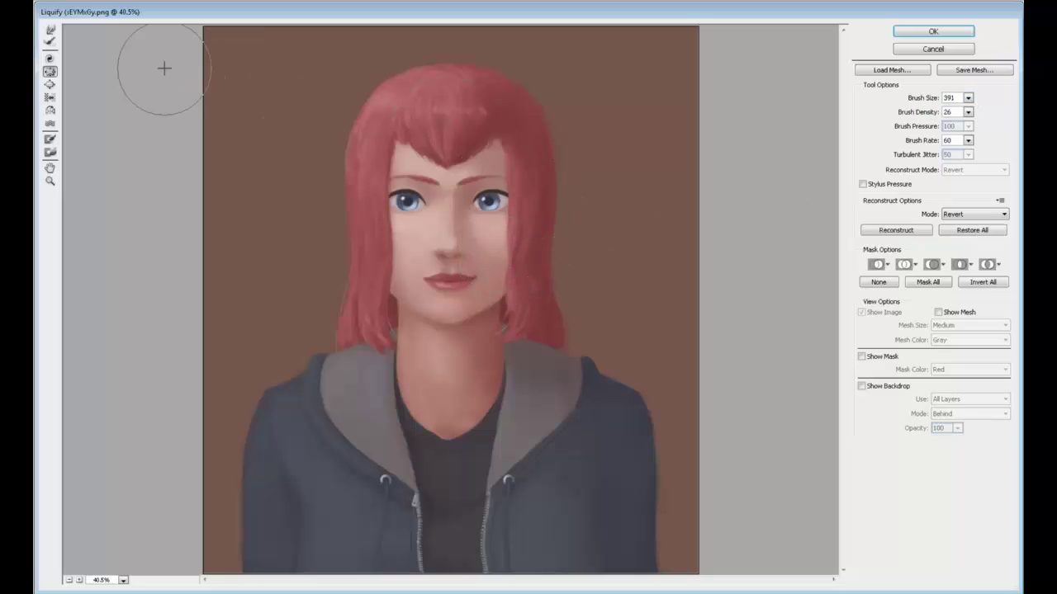
pyautogui.click(51, 31)
pyautogui.moveTo(497, 226); pyautogui.dragTo(506, 243)
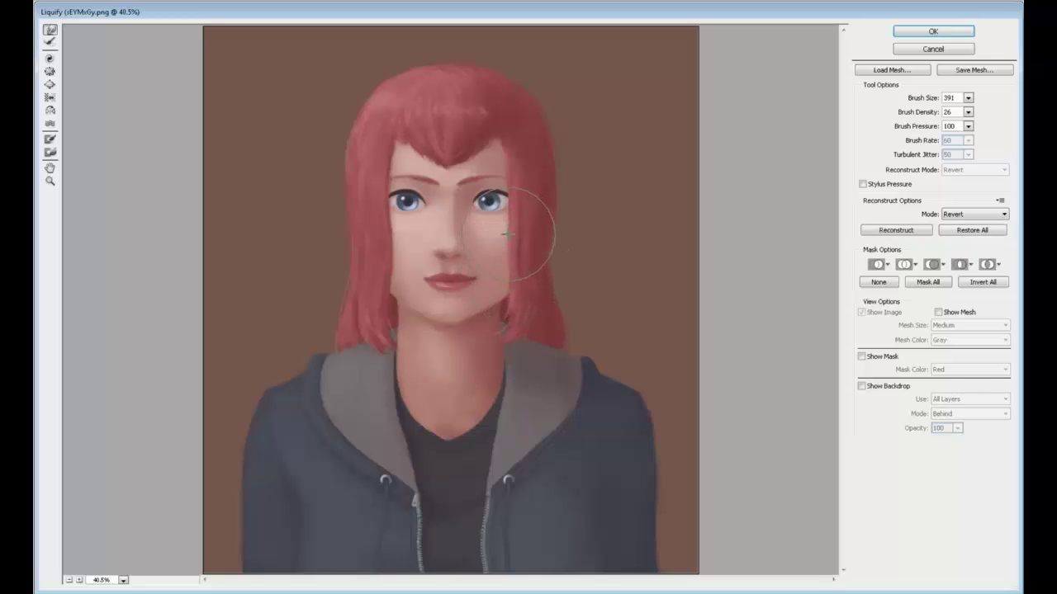
pyautogui.moveTo(399, 251)
pyautogui.mouseDown()
pyautogui.moveTo(391, 261)
pyautogui.moveTo(389, 226)
pyautogui.mouseUp()
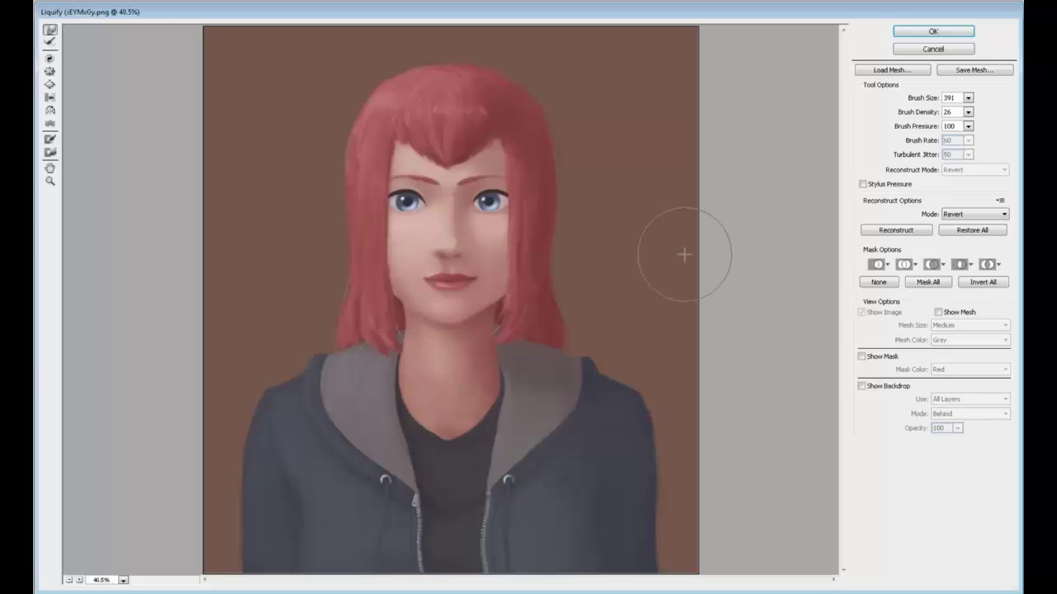
# Set the Liquify brush size to 646 and push the shirt's neckline upward on both sides
pyautogui.click(969, 97)
pyautogui.moveTo(924, 112); pyautogui.dragTo(910, 112)
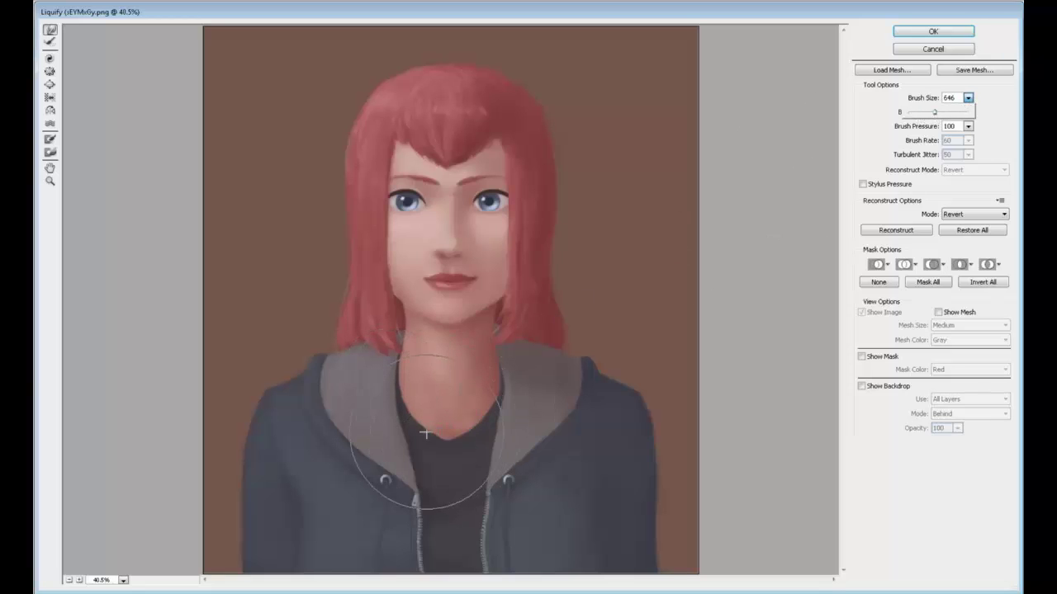
pyautogui.moveTo(422, 428); pyautogui.dragTo(403, 408)
pyautogui.moveTo(460, 446); pyautogui.dragTo(479, 421)
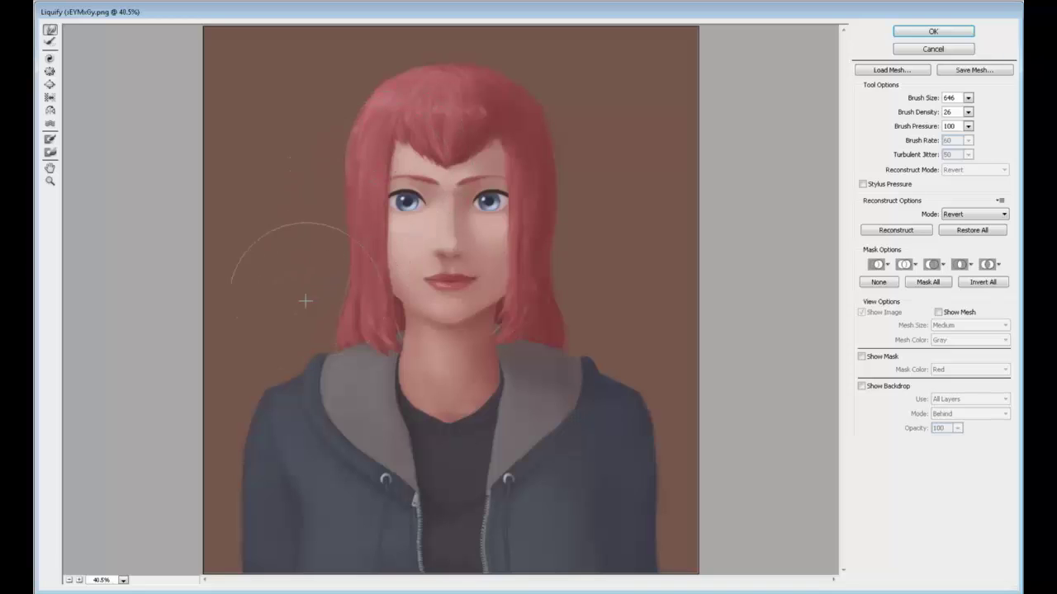
# Push the flared lower hair inward on both sides, refine the hair edge beside the cheek, and apply the Liquify changes
pyautogui.moveTo(306, 312); pyautogui.dragTo(316, 306)
pyautogui.moveTo(348, 254)
pyautogui.mouseDown()
pyautogui.moveTo(314, 289)
pyautogui.moveTo(306, 331)
pyautogui.moveTo(343, 345)
pyautogui.mouseUp()
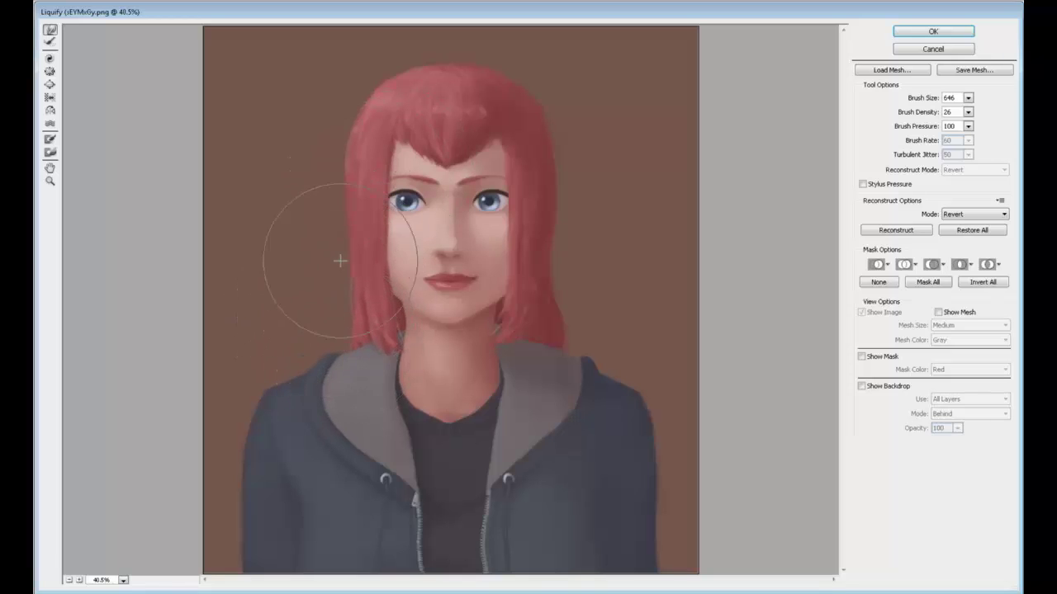
pyautogui.moveTo(557, 261); pyautogui.dragTo(563, 259)
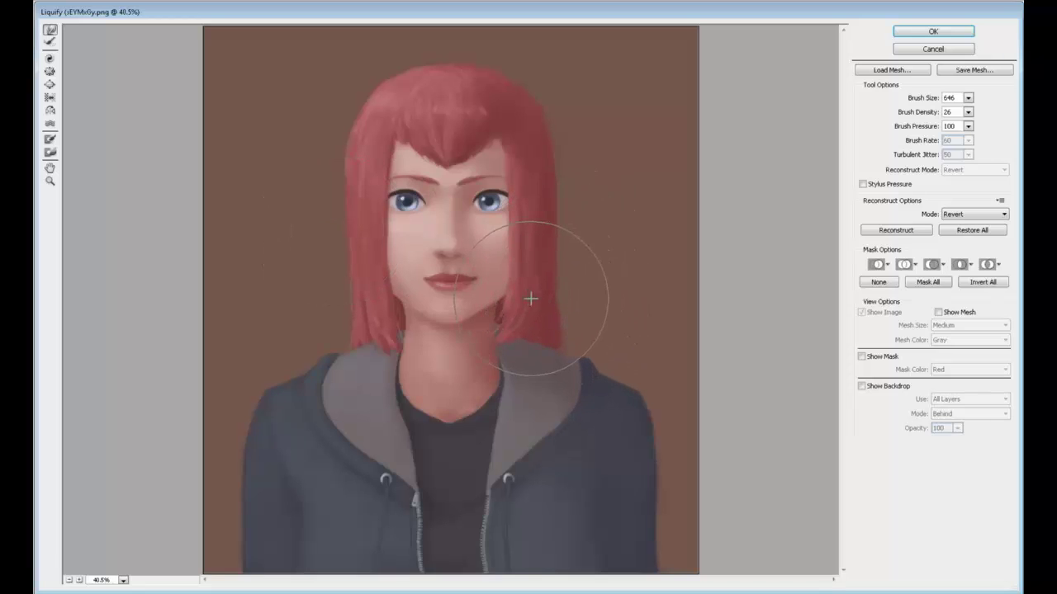
pyautogui.moveTo(568, 323); pyautogui.dragTo(566, 333)
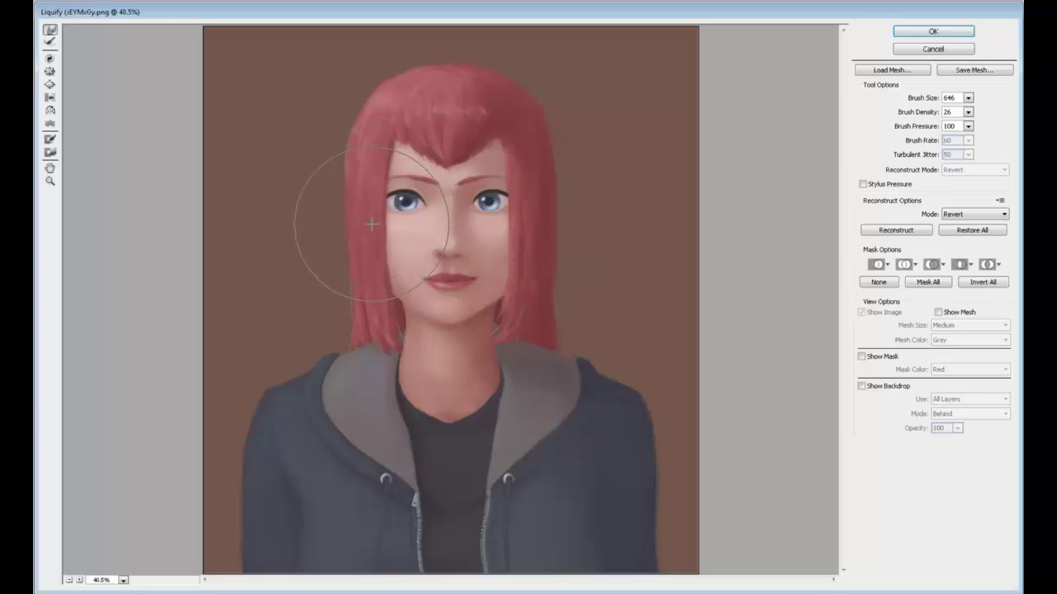
pyautogui.moveTo(382, 234); pyautogui.dragTo(375, 227)
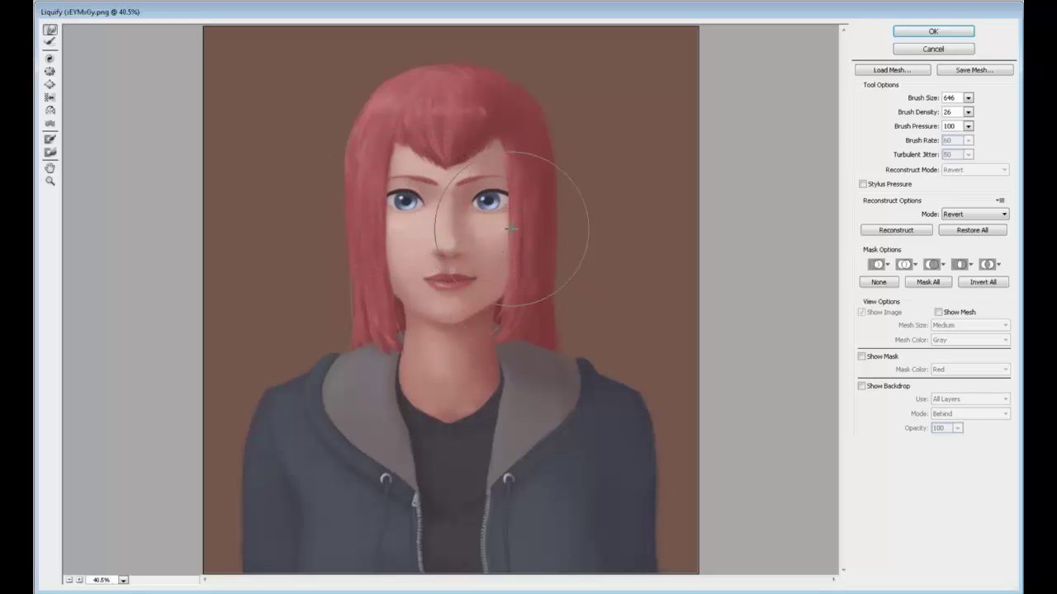
pyautogui.click(933, 30)
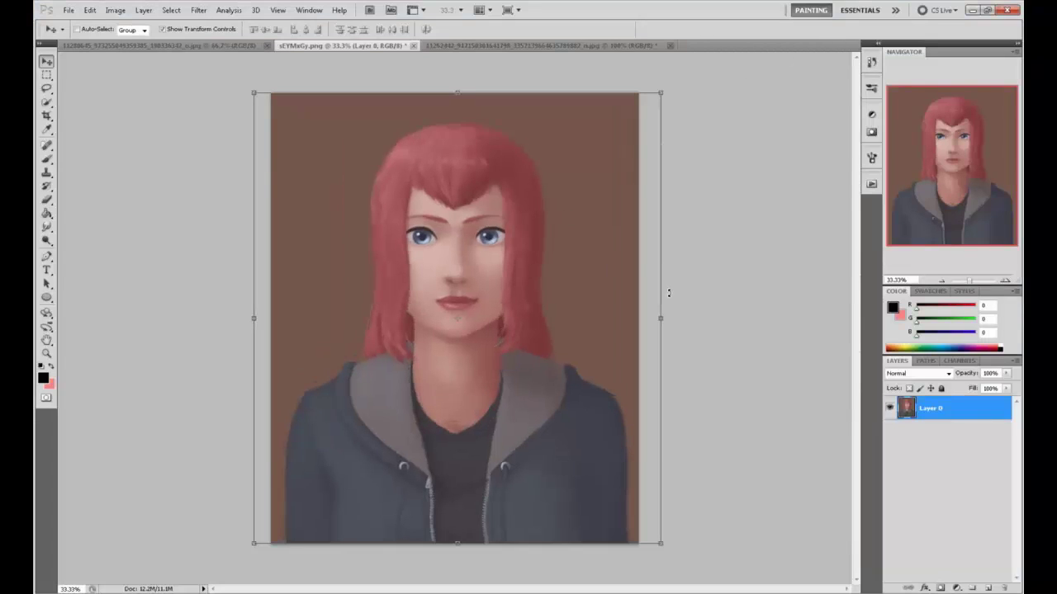
# Compare the original portrait with the liquified version through the history states, ending on the Liquify state
pyautogui.hotkey('ctrl', 'z')
pyautogui.hotkey('ctrl', 'z')
pyautogui.hotkey('ctrl', 'z')
pyautogui.moveTo(868, 66)
pyautogui.mouseDown()
pyautogui.moveTo(848, 74)
pyautogui.moveTo(874, 52)
pyautogui.mouseUp()
pyautogui.click(861, 55)
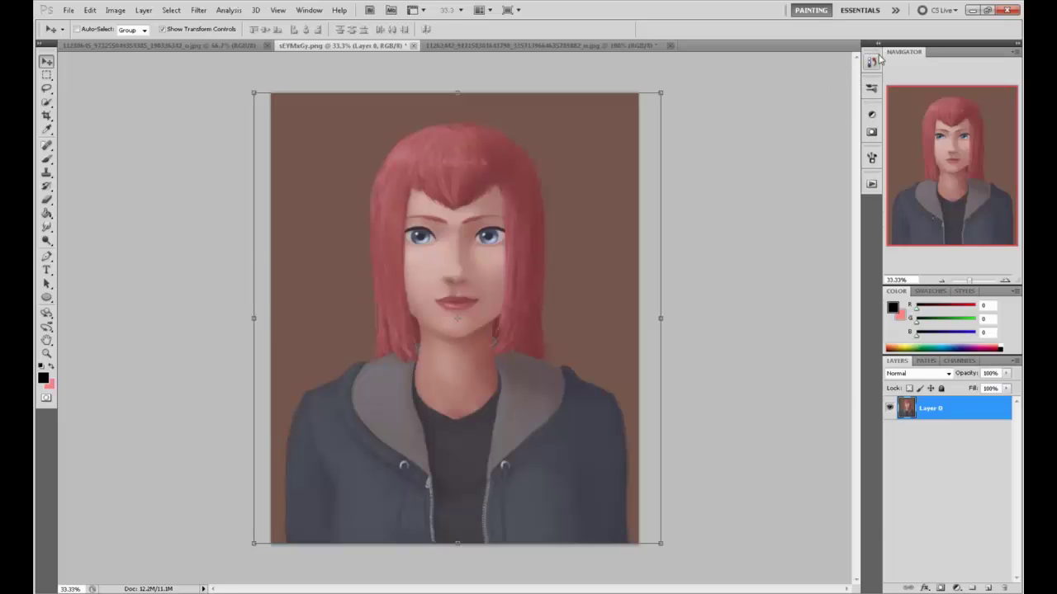
pyautogui.click(872, 62)
pyautogui.click(815, 78)
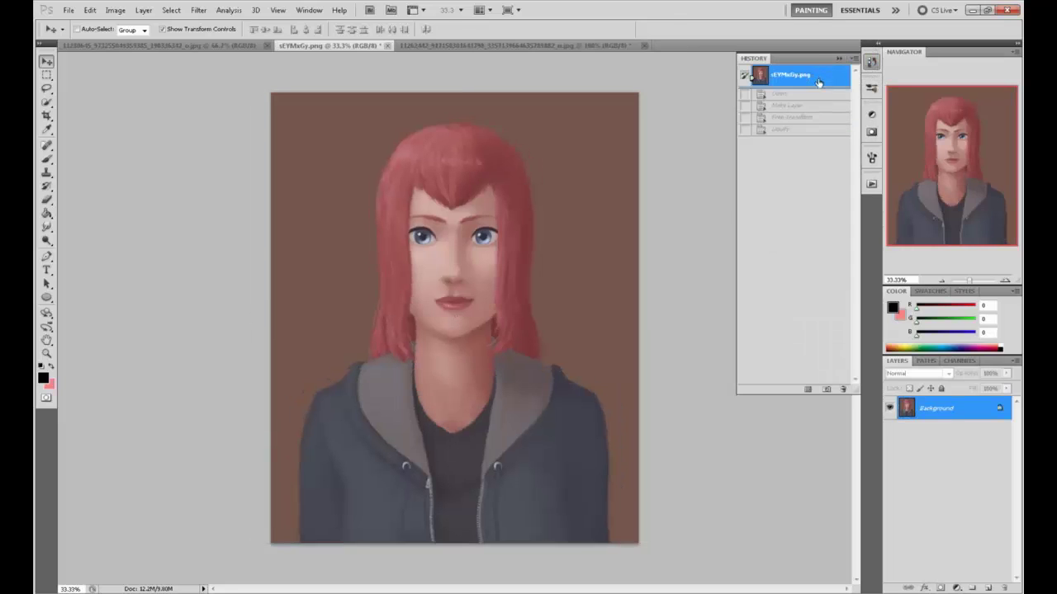
pyautogui.click(815, 129)
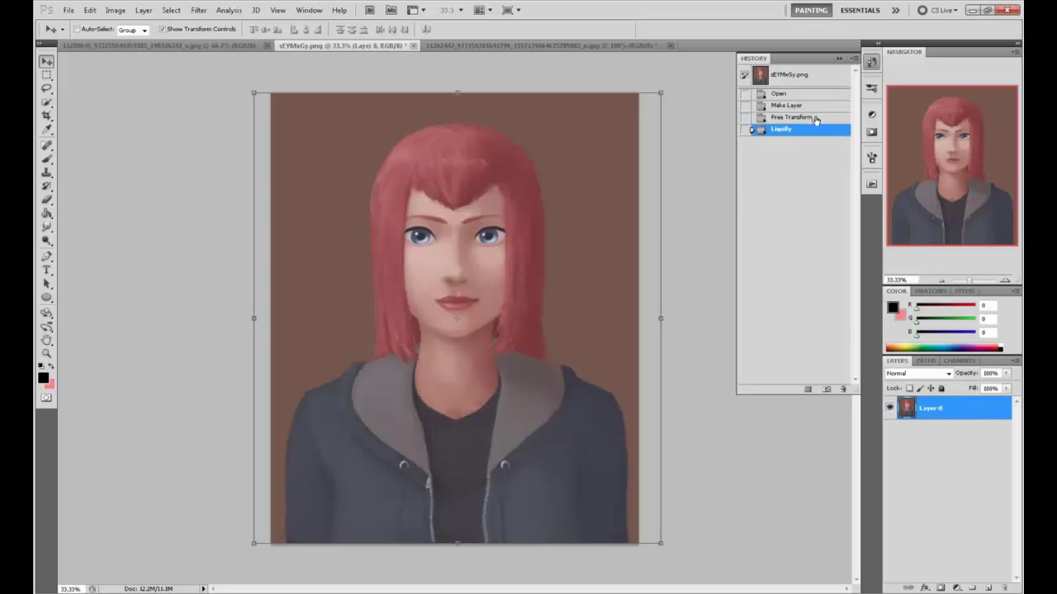
pyautogui.click(812, 76)
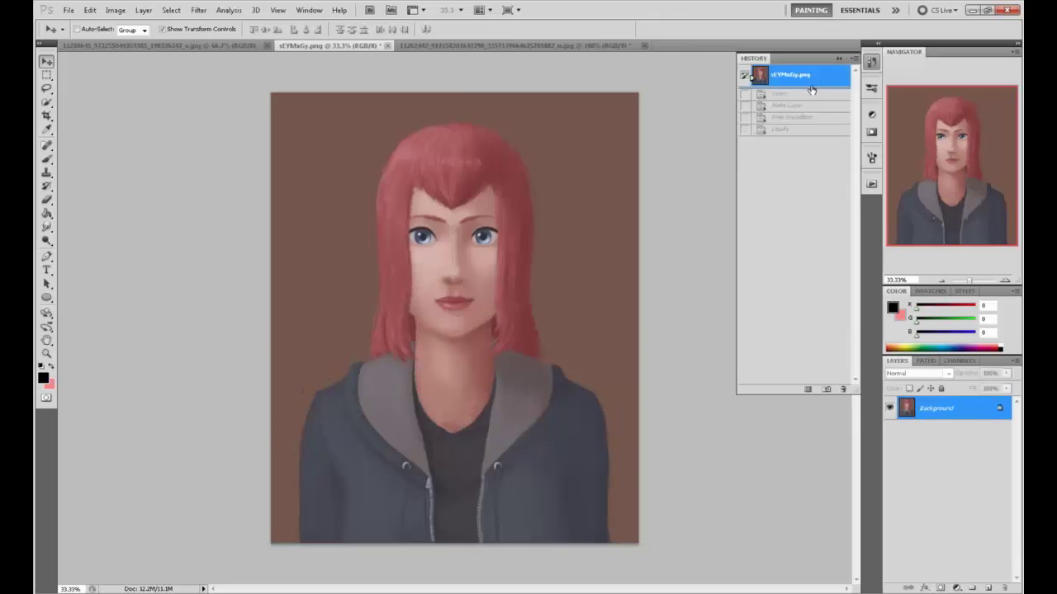
pyautogui.click(802, 129)
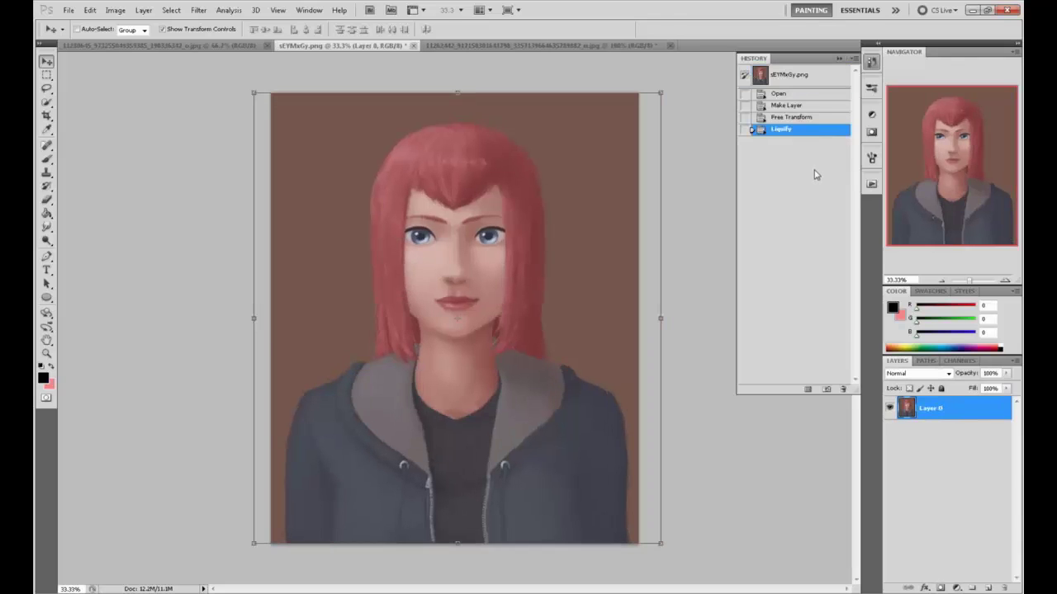
pyautogui.click(838, 60)
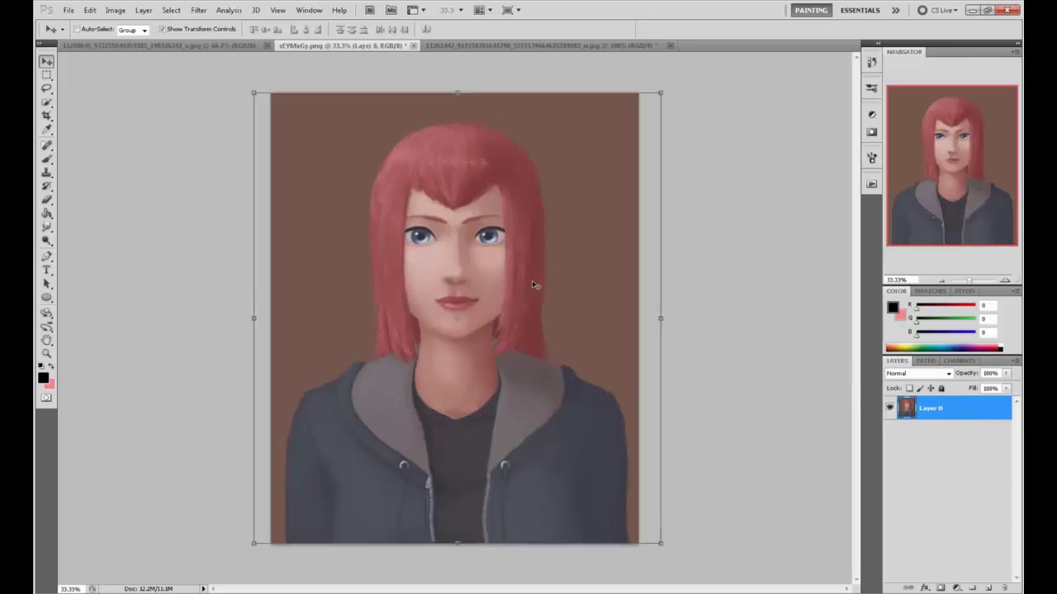
# Sample a shadow skin tone with the Brush, set its size to 80, and paint along the cheek beside the lighter hair strand
pyautogui.press('b')
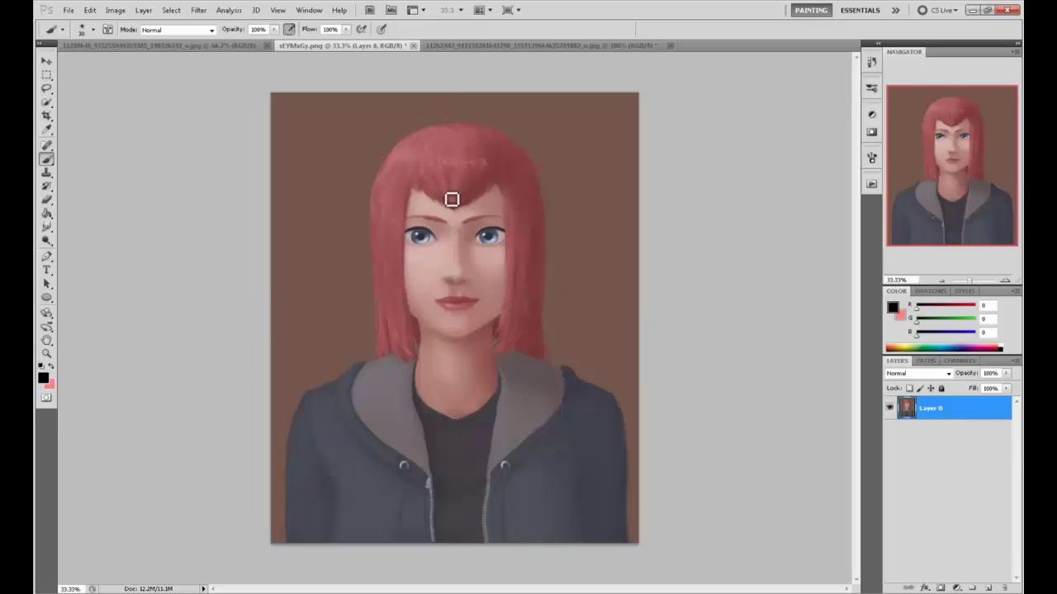
pyautogui.press('l')
pyautogui.press('b')
pyautogui.keyDown('alt'); pyautogui.click(465, 234); pyautogui.keyUp('alt')
pyautogui.press(']')
pyautogui.press(']')
pyautogui.press(']')
pyautogui.press(']')
pyautogui.press(']')
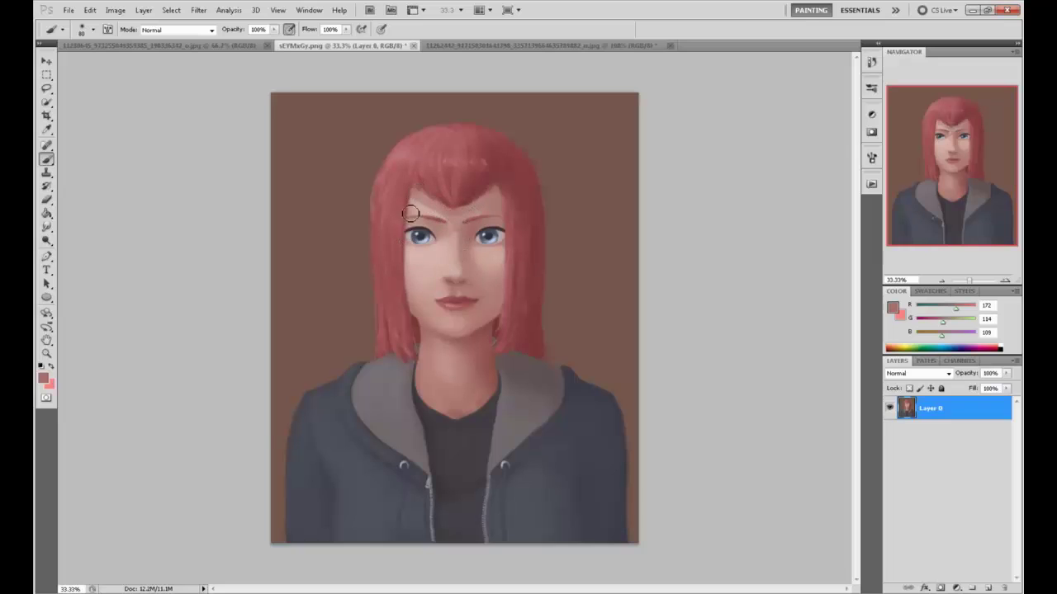
pyautogui.moveTo(412, 233); pyautogui.dragTo(414, 296)
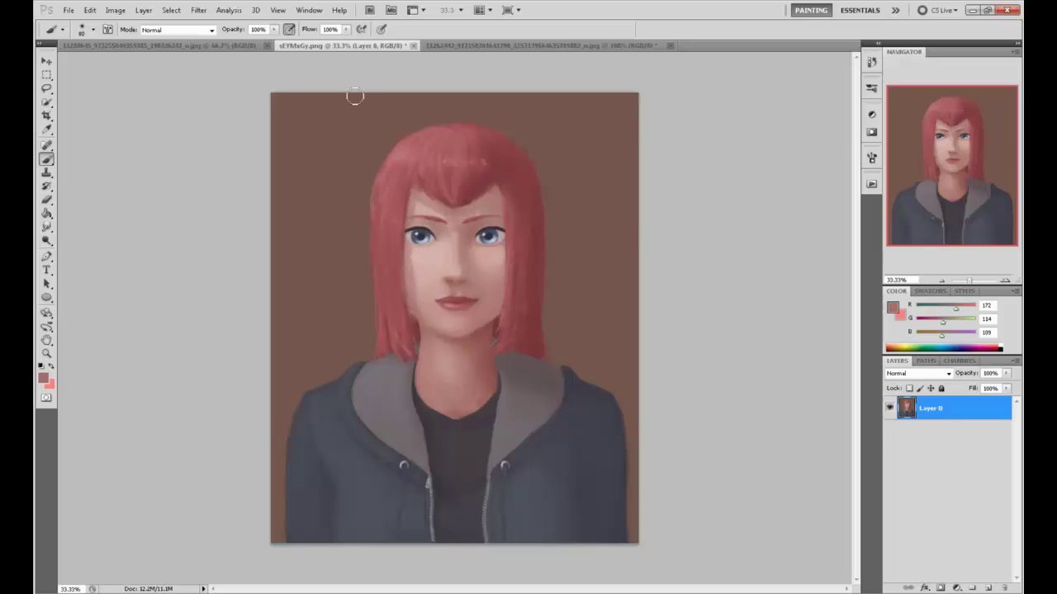
# Sample neighbouring skin tones and blend the shading along the same cheek down to the jaw and mouth corner
pyautogui.keyDown('alt'); pyautogui.click(414, 299); pyautogui.keyUp('alt')
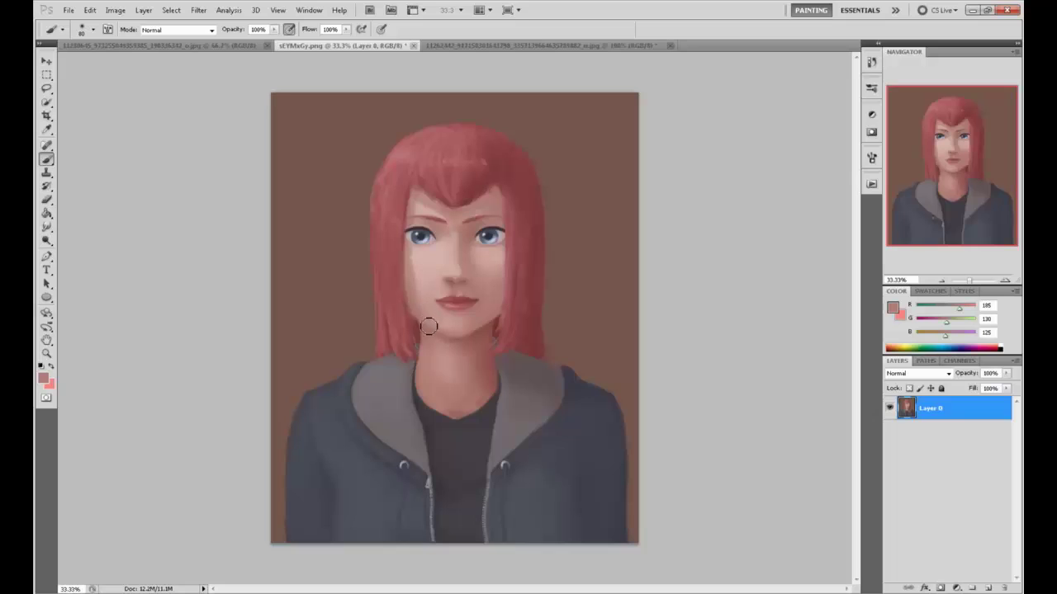
pyautogui.moveTo(417, 285)
pyautogui.mouseDown()
pyautogui.moveTo(413, 263)
pyautogui.moveTo(417, 276)
pyautogui.mouseUp()
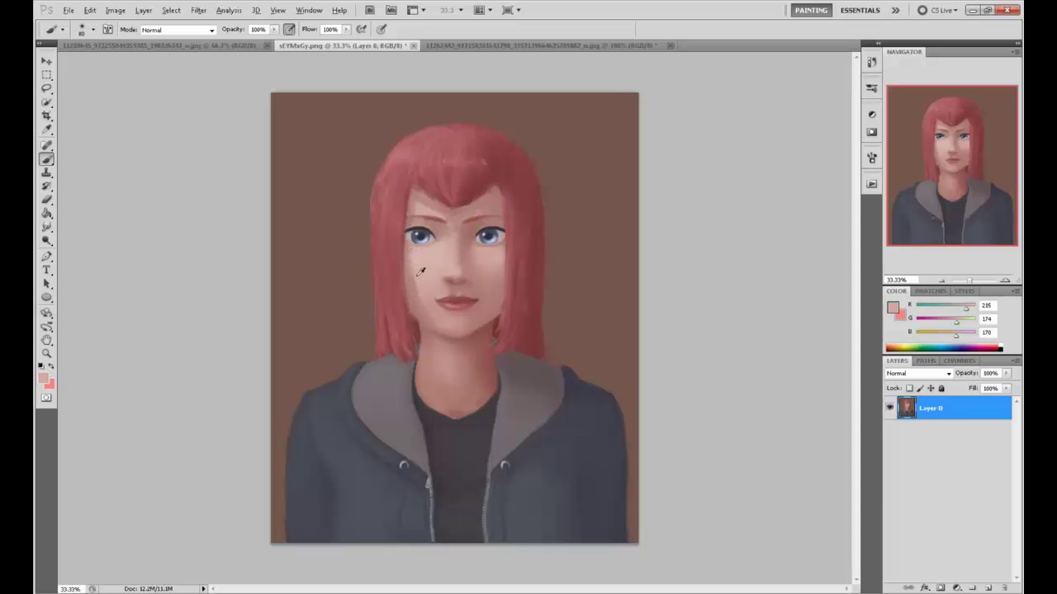
pyautogui.keyDown('alt'); pyautogui.click(409, 249); pyautogui.keyUp('alt')
pyautogui.keyDown('alt'); pyautogui.click(408, 260); pyautogui.keyUp('alt')
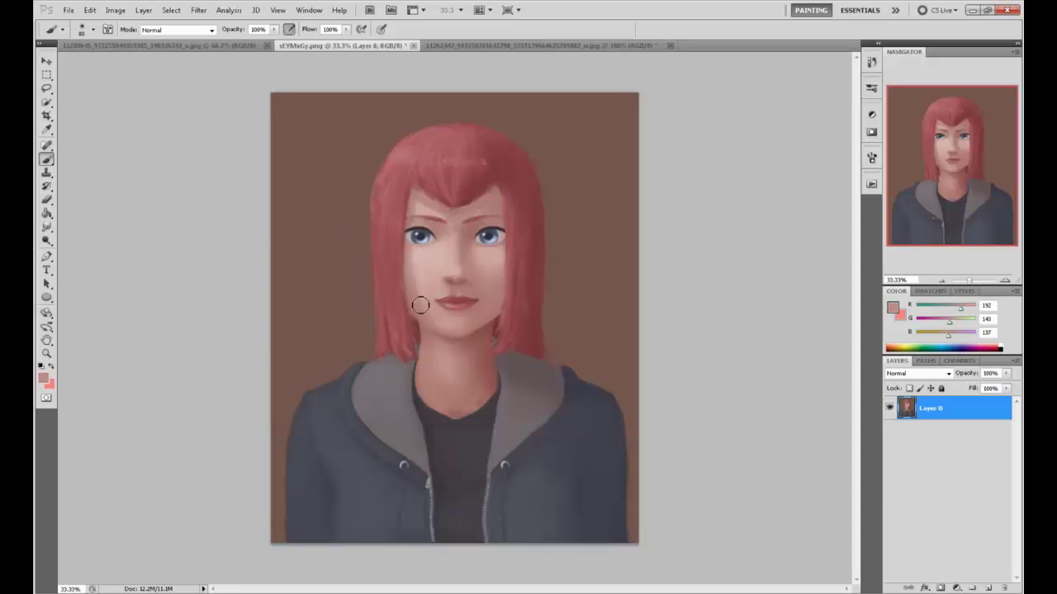
pyautogui.keyDown('alt'); pyautogui.click(425, 309); pyautogui.keyUp('alt')
pyautogui.moveTo(428, 294); pyautogui.dragTo(430, 305)
pyautogui.keyDown('alt'); pyautogui.click(439, 233); pyautogui.keyUp('alt')
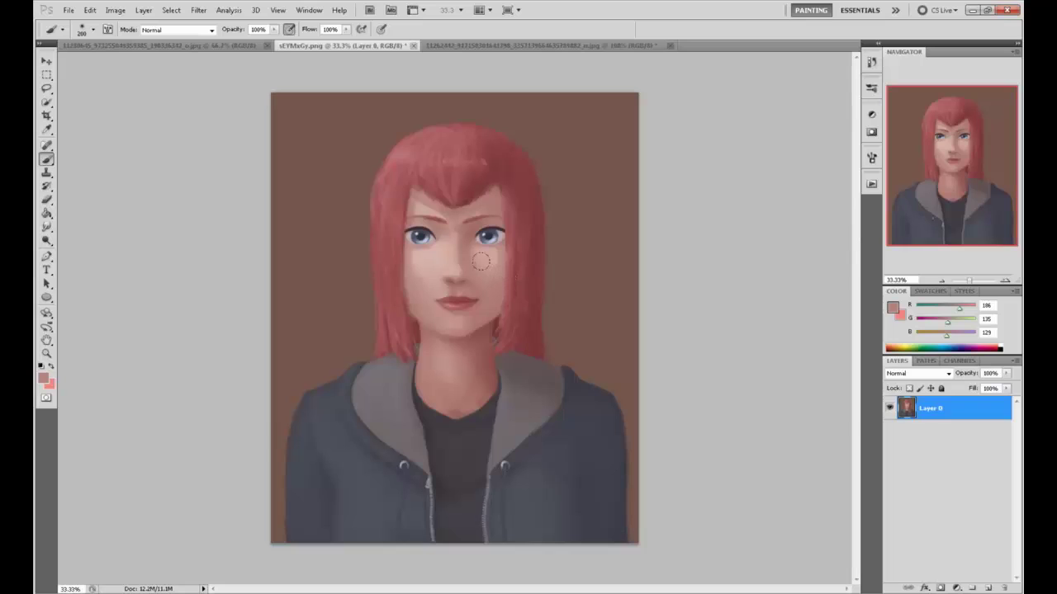
# Set the brush opacity to 62% and blend sampled skin tones over the cheeks, around the mouth and near the inner eye
pyautogui.keyDown('alt'); pyautogui.click(455, 271); pyautogui.keyUp('alt')
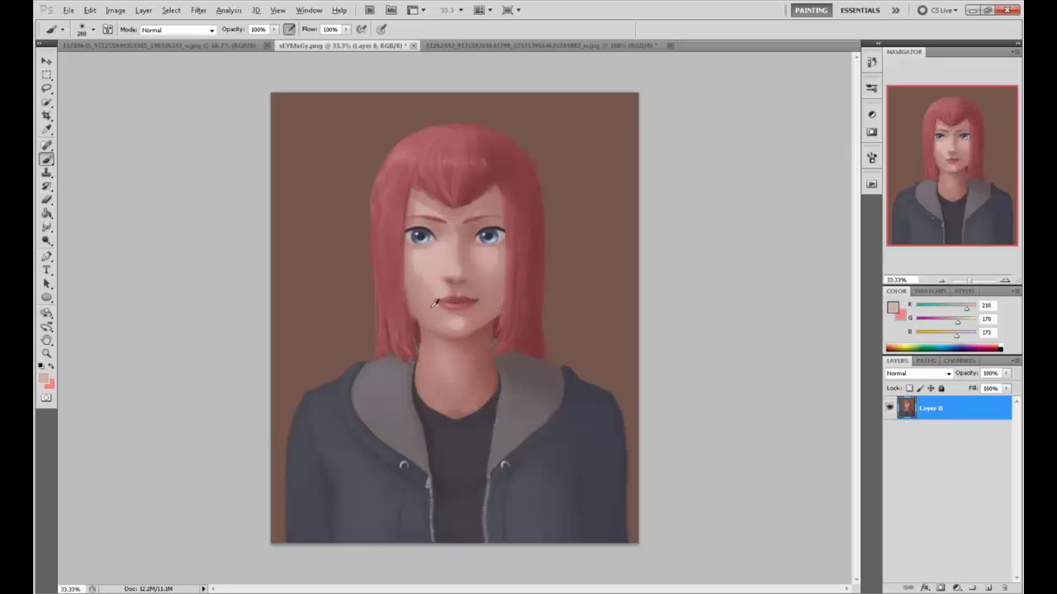
pyautogui.click(273, 30)
pyautogui.click(252, 41)
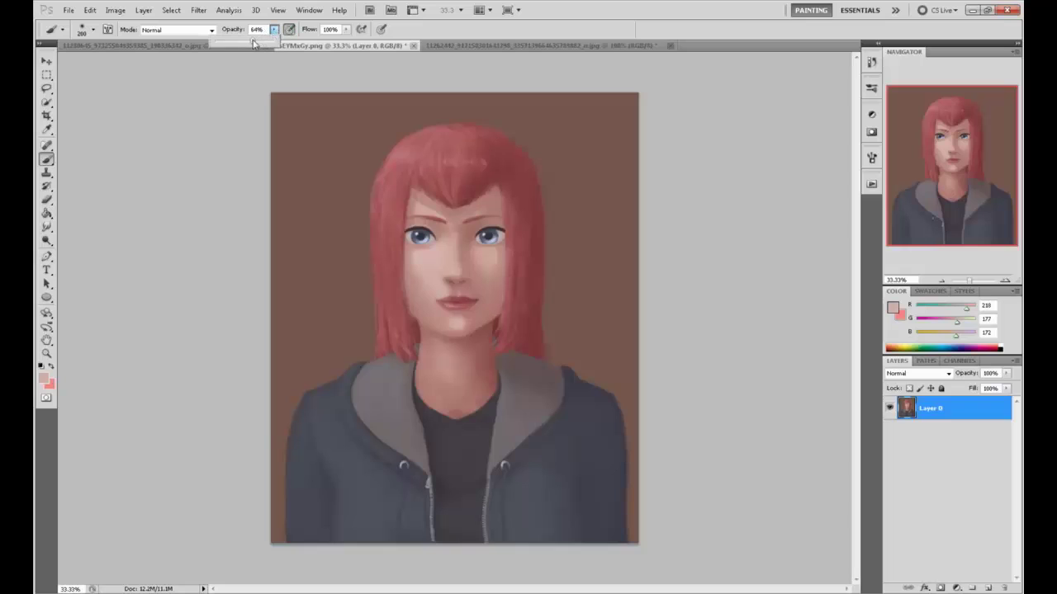
pyautogui.click(436, 268)
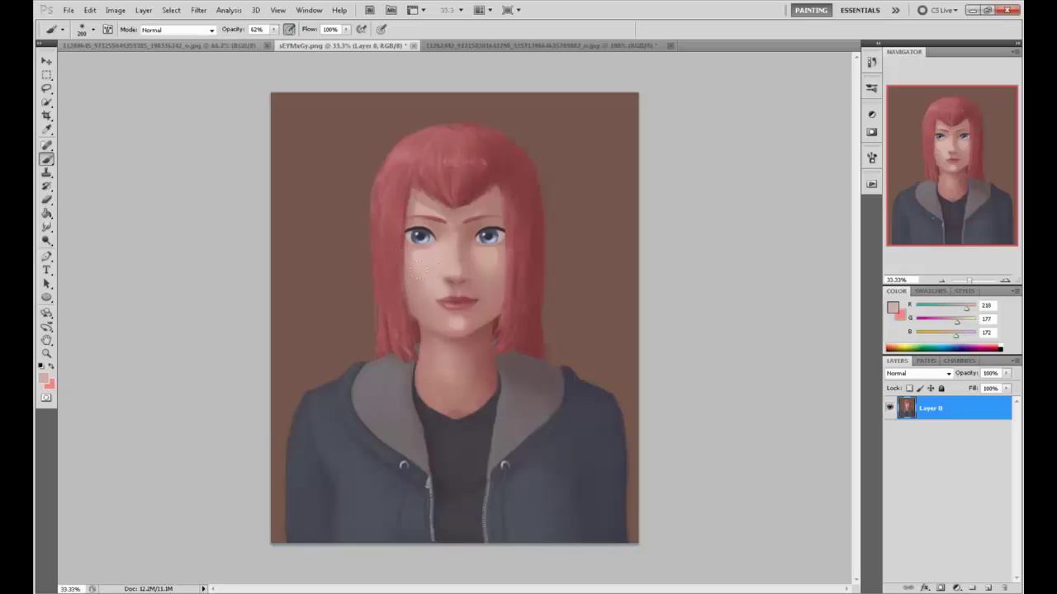
pyautogui.keyDown('alt'); pyautogui.click(438, 309); pyautogui.keyUp('alt')
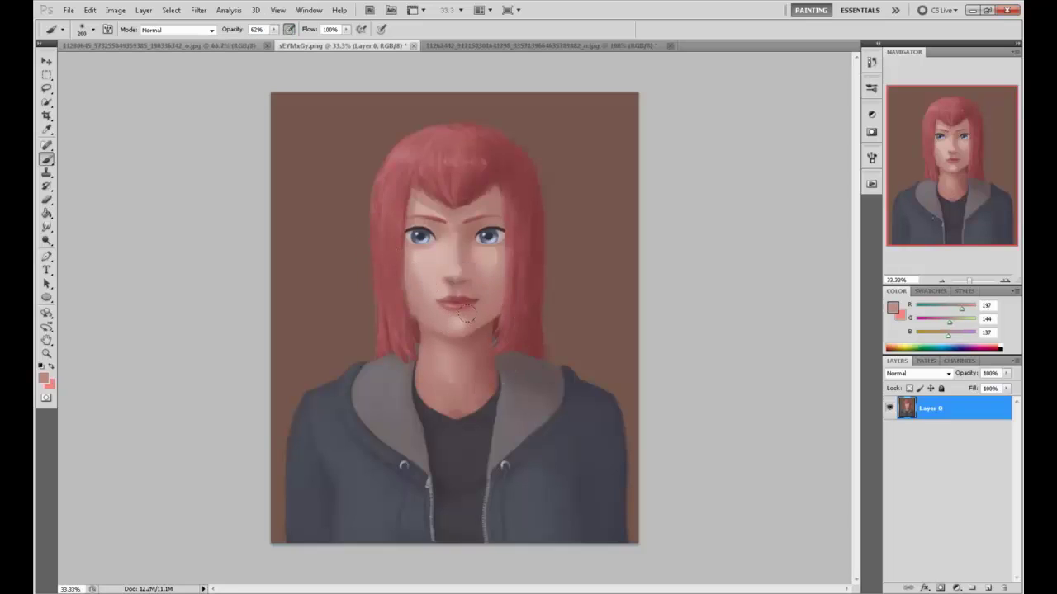
pyautogui.keyDown('alt'); pyautogui.click(455, 310); pyautogui.keyUp('alt')
pyautogui.keyDown('alt'); pyautogui.click(438, 315); pyautogui.keyUp('alt')
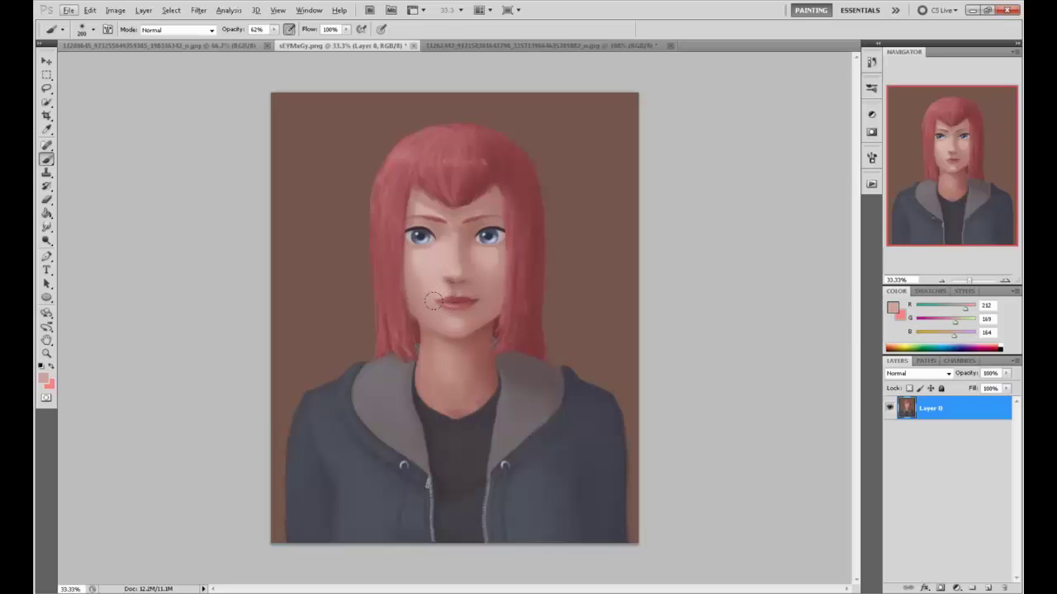
pyautogui.keyDown('alt'); pyautogui.click(466, 300); pyautogui.keyUp('alt')
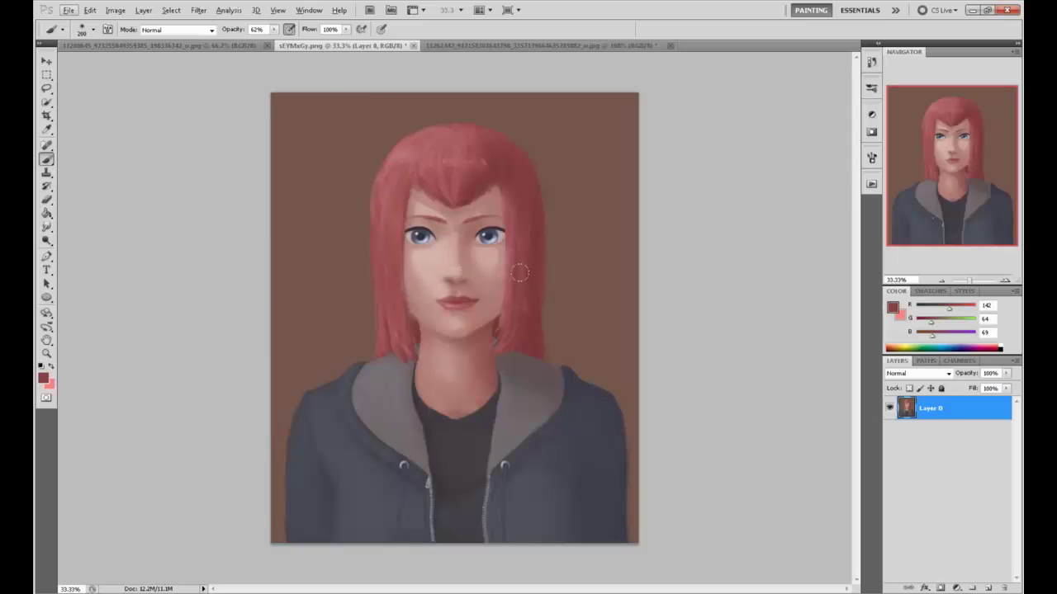
pyautogui.keyDown('alt'); pyautogui.click(444, 234); pyautogui.keyUp('alt')
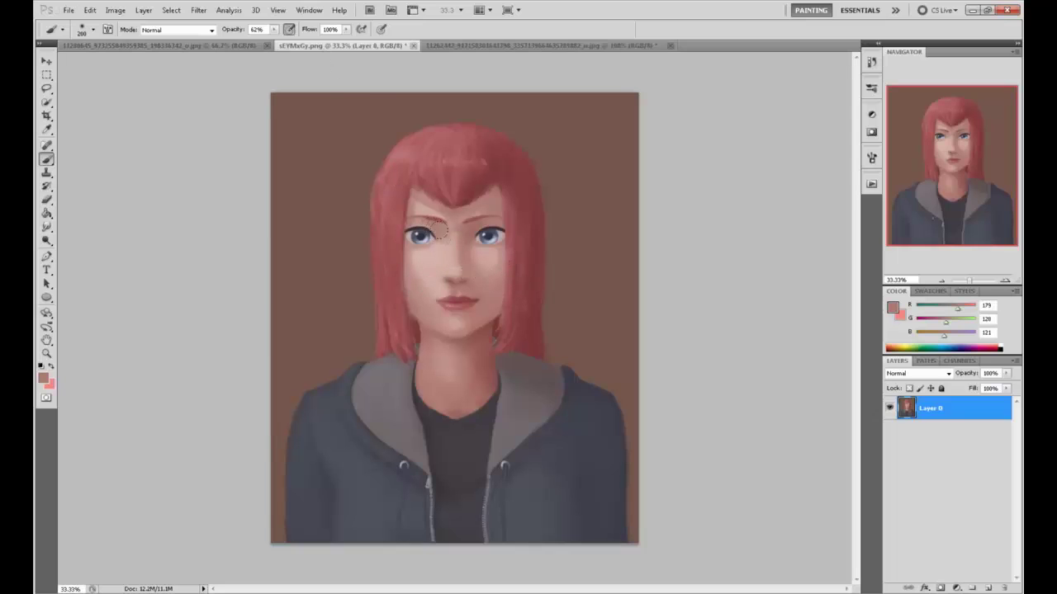
# Sample the dark eyelash colour and darken the inner eye corners with a size 50 brush
pyautogui.keyDown('alt'); pyautogui.click(428, 227); pyautogui.keyUp('alt')
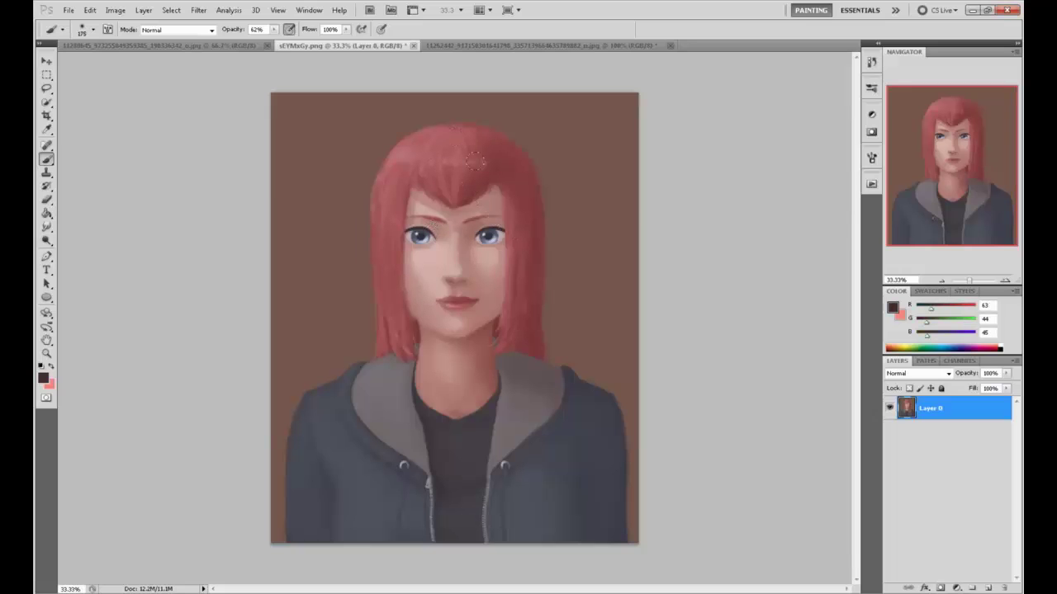
pyautogui.hotkey('ctrl', '+')
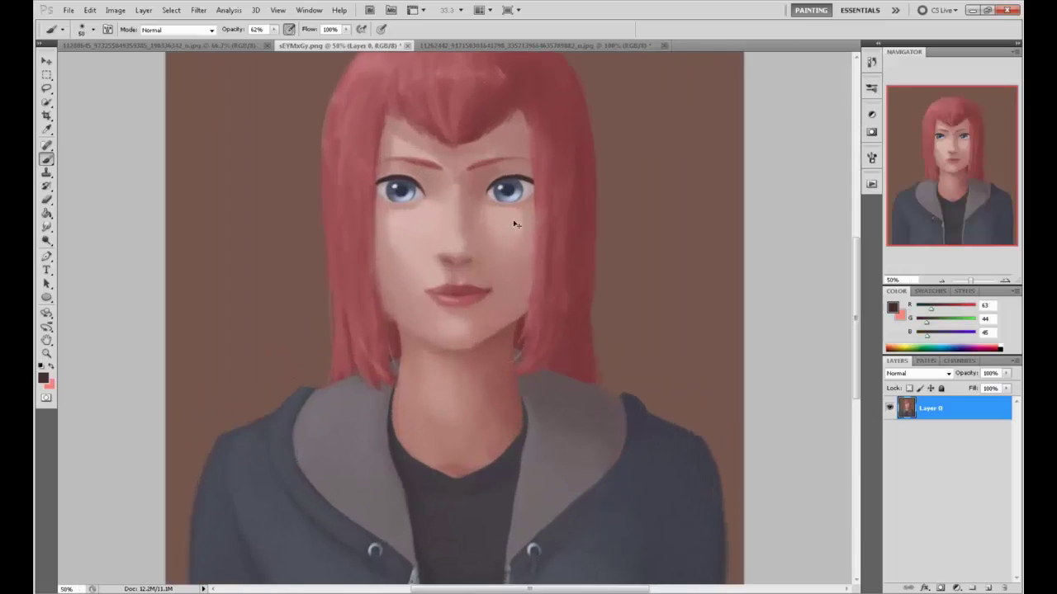
pyautogui.scroll(3, 592, 278)
pyautogui.hscroll(-1, 592, 278)
pyautogui.keyDown('alt'); pyautogui.click(536, 224); pyautogui.keyUp('alt')
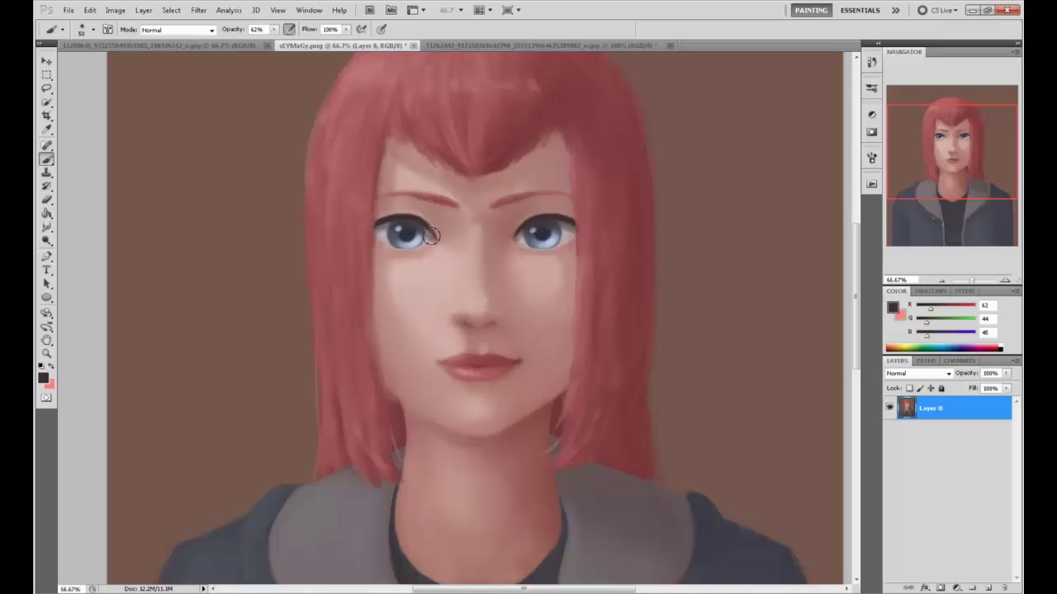
# Paint the tear ducts at the inner corners of both eyes using sampled hair red, eye white and skin tones
pyautogui.keyDown('alt'); pyautogui.click(484, 94); pyautogui.keyUp('alt')
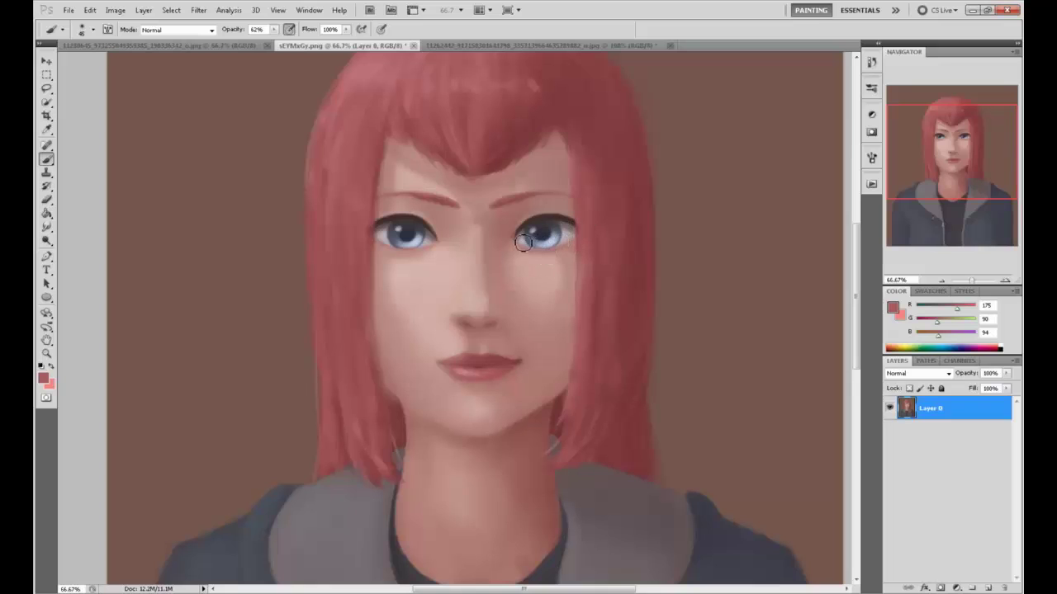
pyautogui.keyDown('alt'); pyautogui.click(514, 242); pyautogui.keyUp('alt')
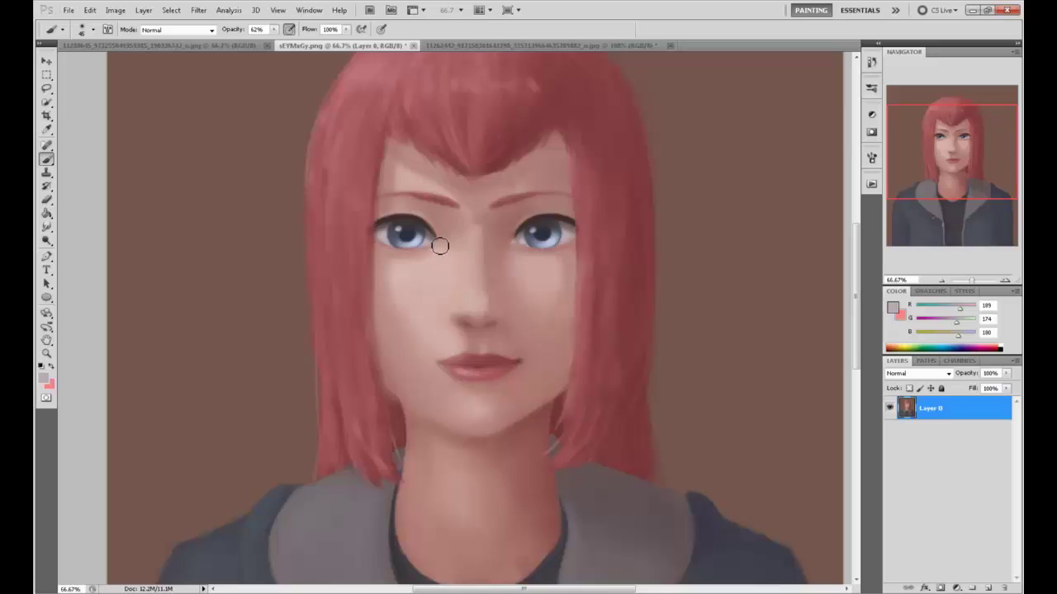
pyautogui.keyDown('alt'); pyautogui.click(476, 131); pyautogui.keyUp('alt')
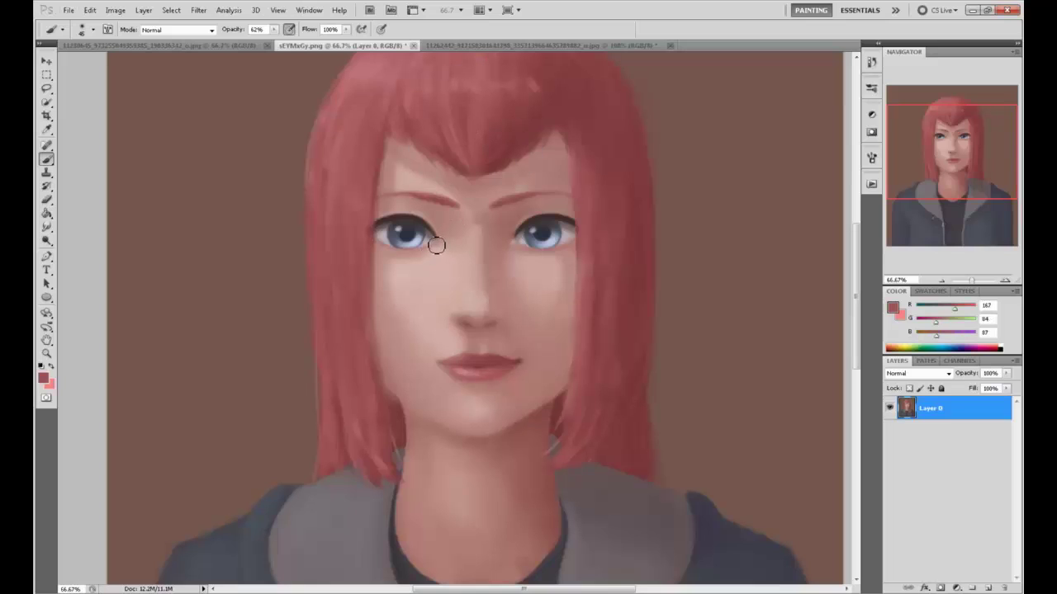
pyautogui.keyDown('alt'); pyautogui.click(517, 238); pyautogui.keyUp('alt')
pyautogui.keyDown('alt'); pyautogui.click(526, 242); pyautogui.keyUp('alt')
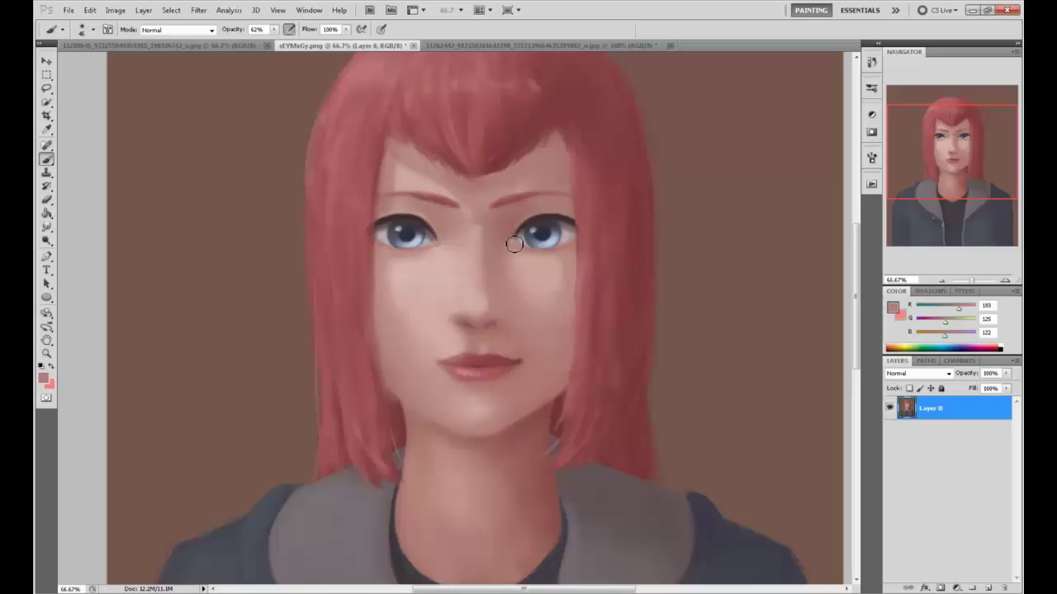
# Paint light skin highlights on both upper eyelids and soften them with sampled eyelid and nose tones
pyautogui.keyDown('alt'); pyautogui.click(525, 222); pyautogui.keyUp('alt')
pyautogui.keyDown('alt'); pyautogui.click(549, 216); pyautogui.keyUp('alt')
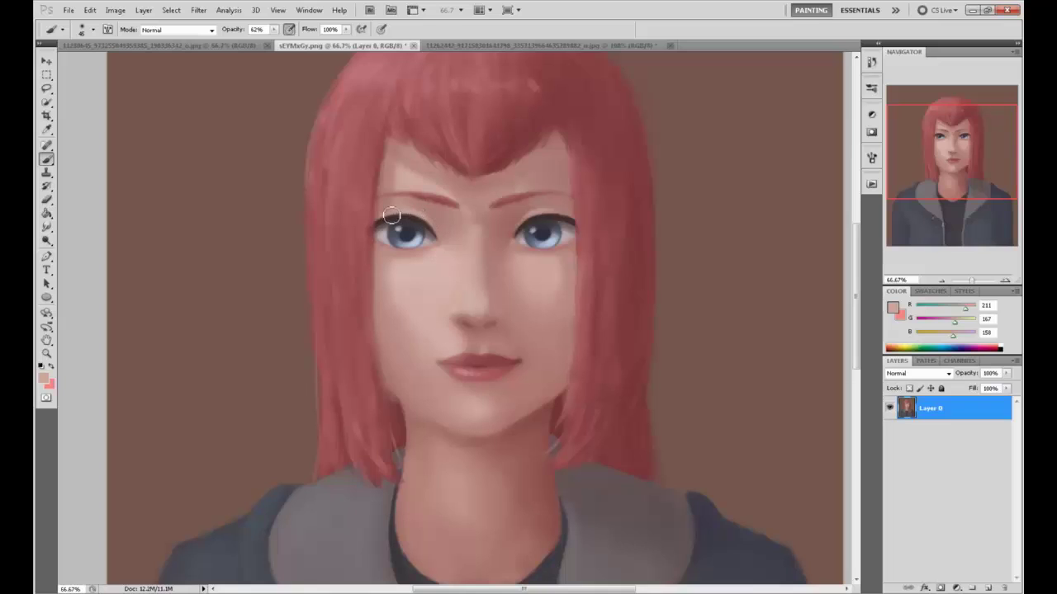
pyautogui.keyDown('alt'); pyautogui.click(420, 245); pyautogui.keyUp('alt')
pyautogui.keyDown('alt'); pyautogui.click(532, 214); pyautogui.keyUp('alt')
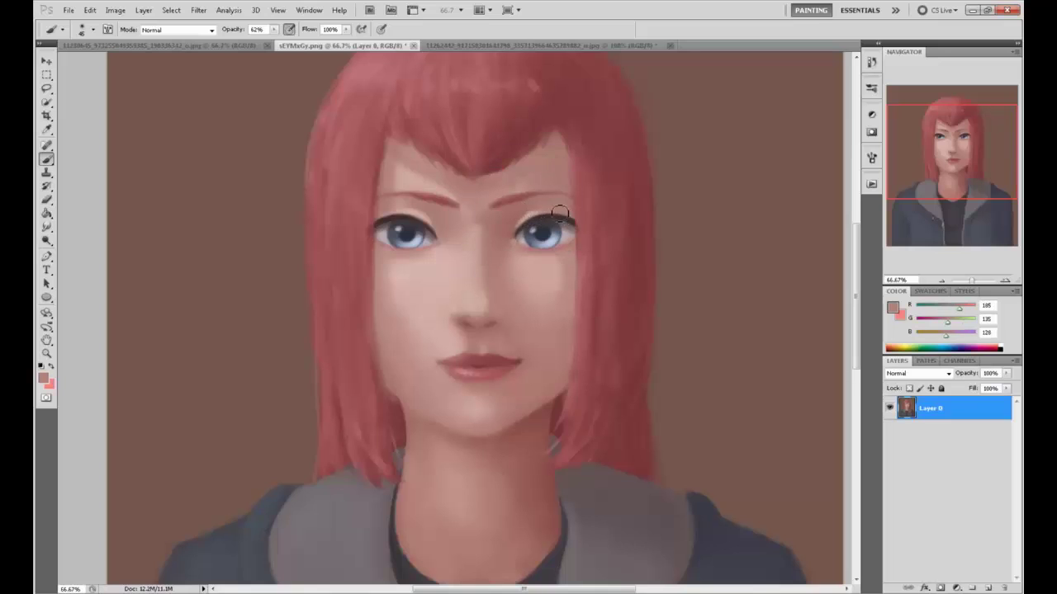
pyautogui.keyDown('alt'); pyautogui.click(427, 215); pyautogui.keyUp('alt')
pyautogui.keyDown('alt'); pyautogui.click(460, 272); pyautogui.keyUp('alt')
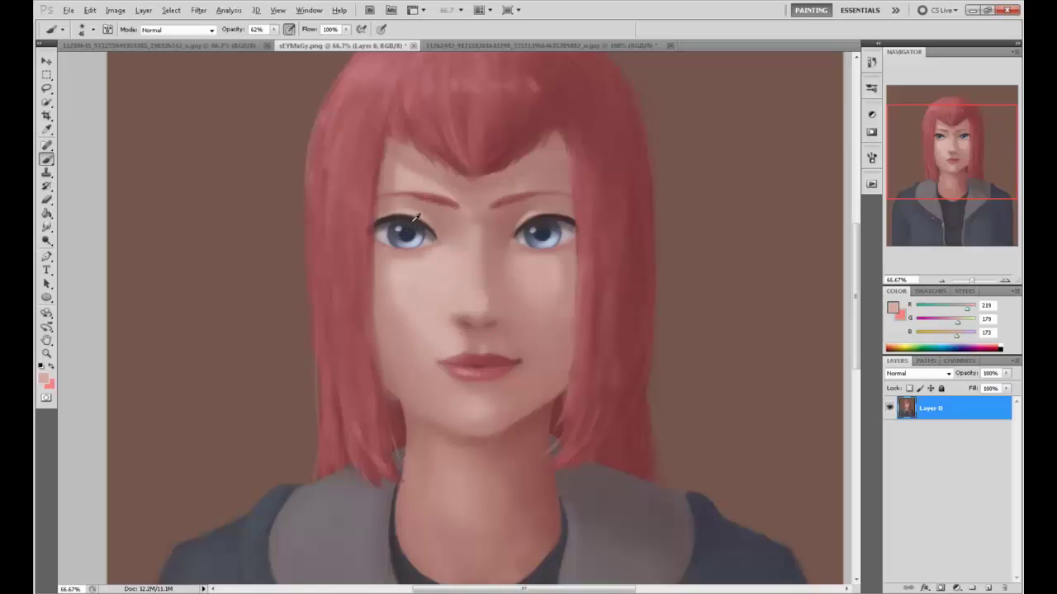
# Sample a dark red from the fringe and shade beneath both eyes with a size 70 brush
pyautogui.keyDown('alt'); pyautogui.click(497, 134); pyautogui.keyUp('alt')
pyautogui.moveTo(497, 134); pyautogui.dragTo(508, 127)
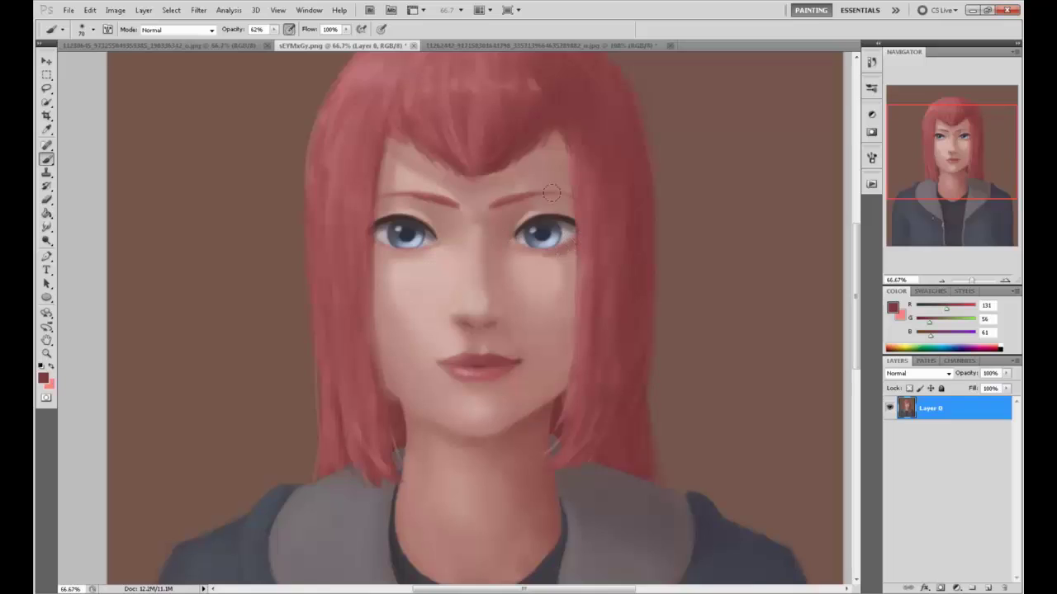
pyautogui.moveTo(402, 241); pyautogui.dragTo(400, 254)
# Sample light cheek tones and soften the reddish shading beneath both eyes
pyautogui.keyDown('alt'); pyautogui.click(538, 275); pyautogui.keyUp('alt')
pyautogui.press('[')
pyautogui.press('[')
pyautogui.press('[')
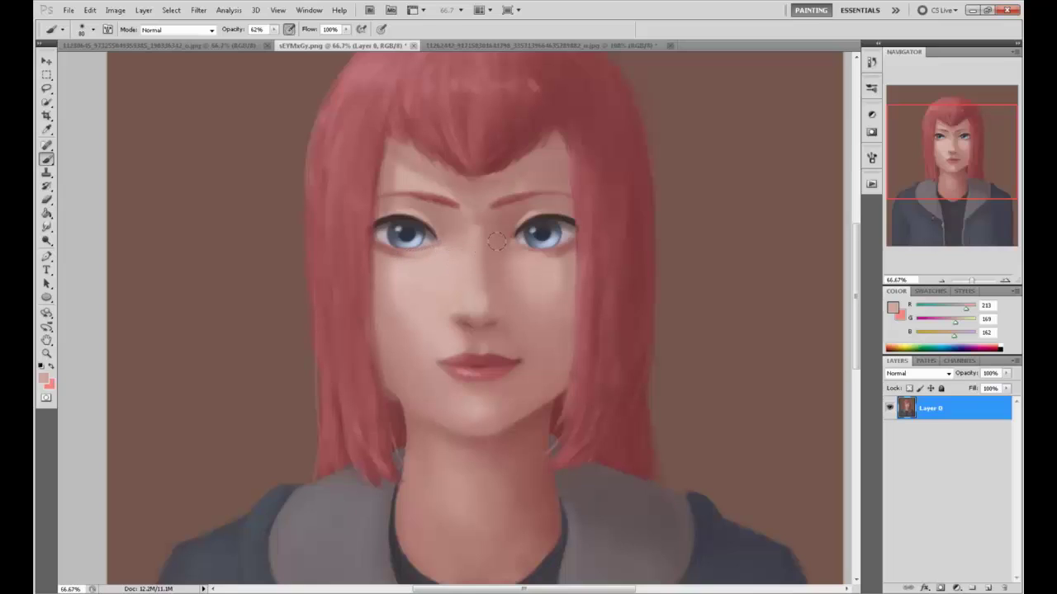
pyautogui.keyDown('alt'); pyautogui.click(430, 255); pyautogui.keyUp('alt')
pyautogui.keyDown('alt'); pyautogui.click(433, 255); pyautogui.keyUp('alt')
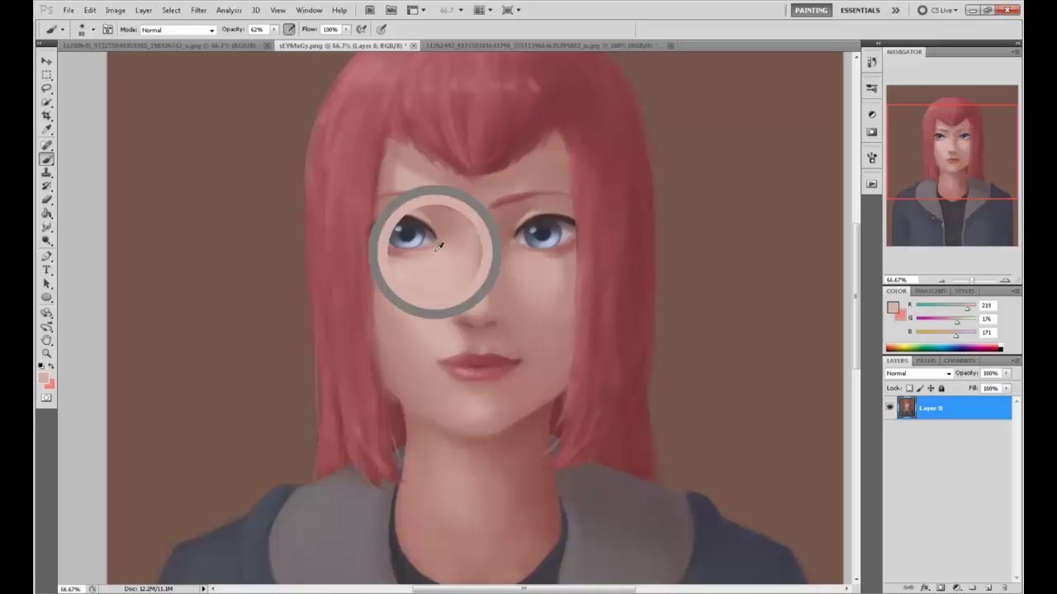
pyautogui.keyDown('alt'); pyautogui.click(538, 259); pyautogui.keyUp('alt')
pyautogui.keyDown('alt'); pyautogui.click(543, 266); pyautogui.keyUp('alt')
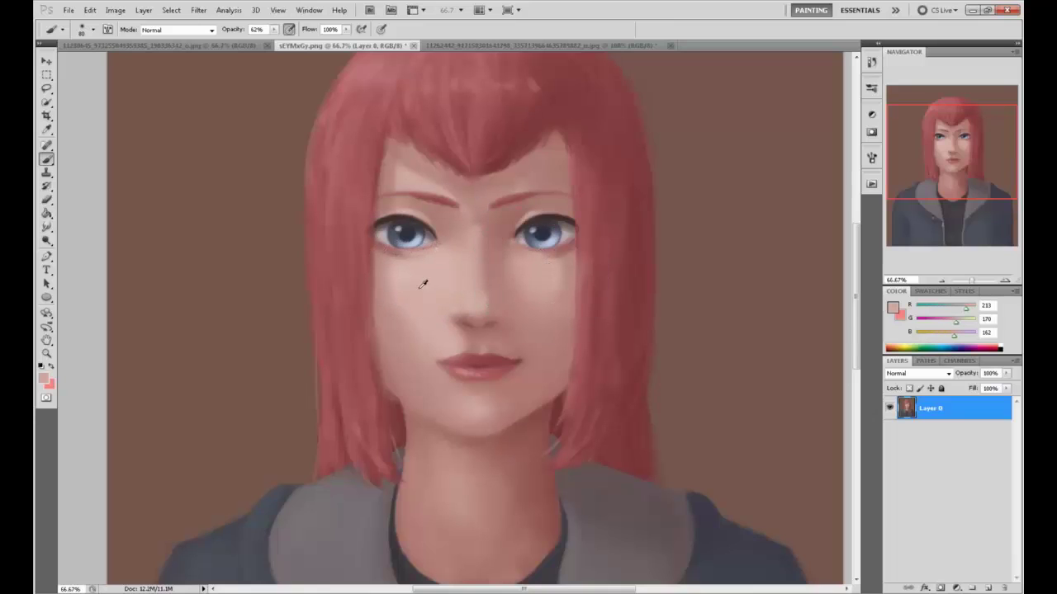
# Set the brush colour to the light peach #eed7cd for painting highlights on the face
pyautogui.click(891, 308)
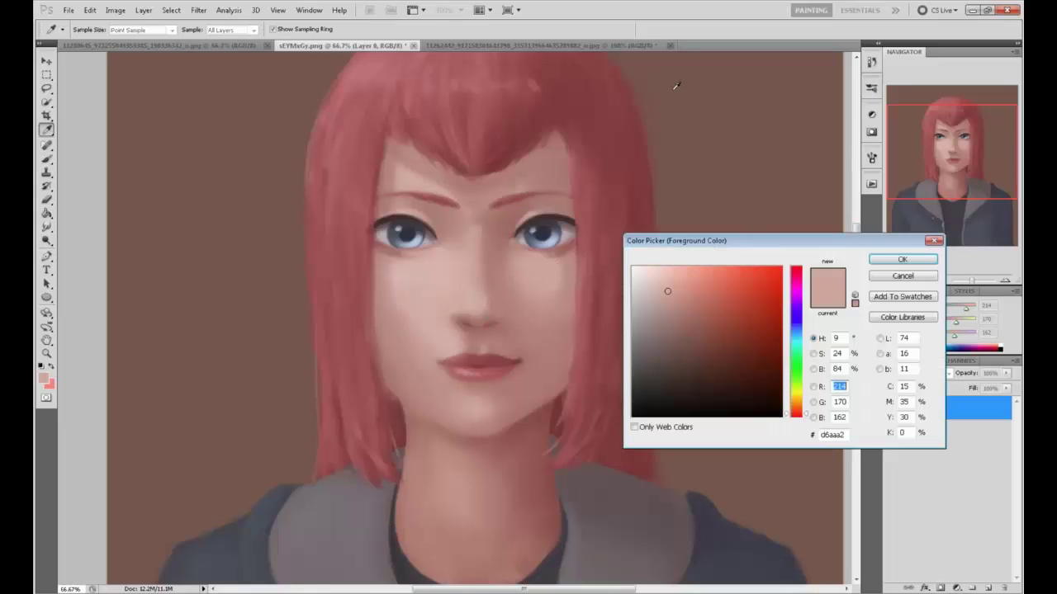
pyautogui.moveTo(797, 415); pyautogui.dragTo(799, 413)
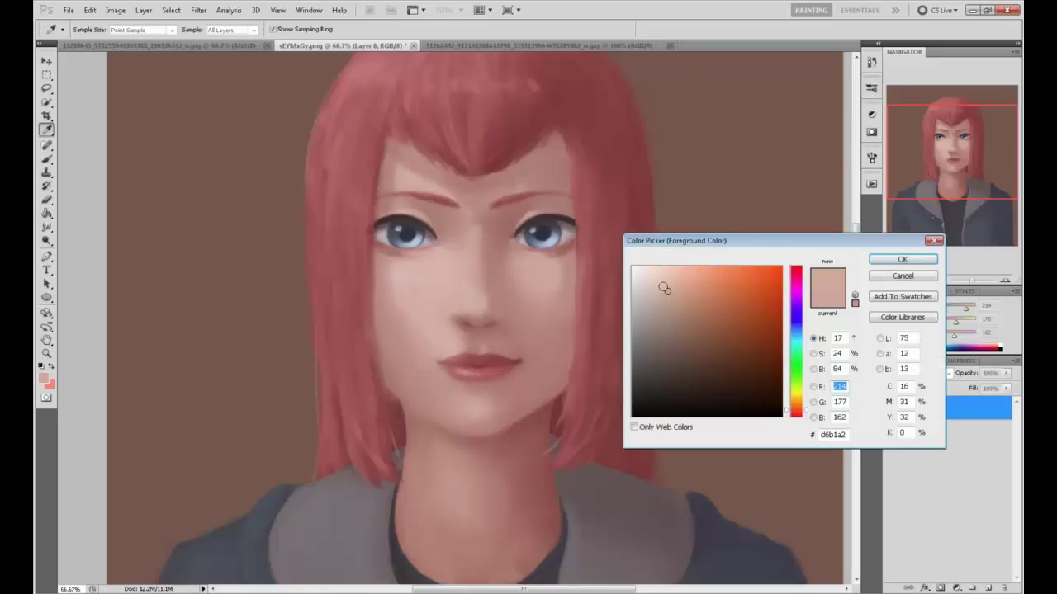
pyautogui.moveTo(663, 289); pyautogui.dragTo(654, 279)
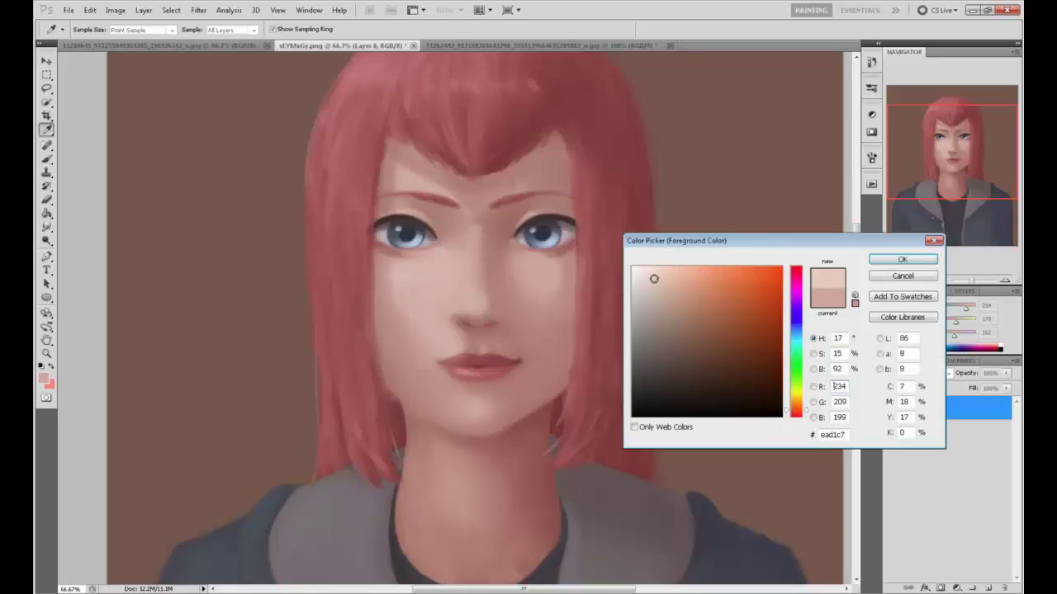
pyautogui.click(883, 260)
pyautogui.press('b')
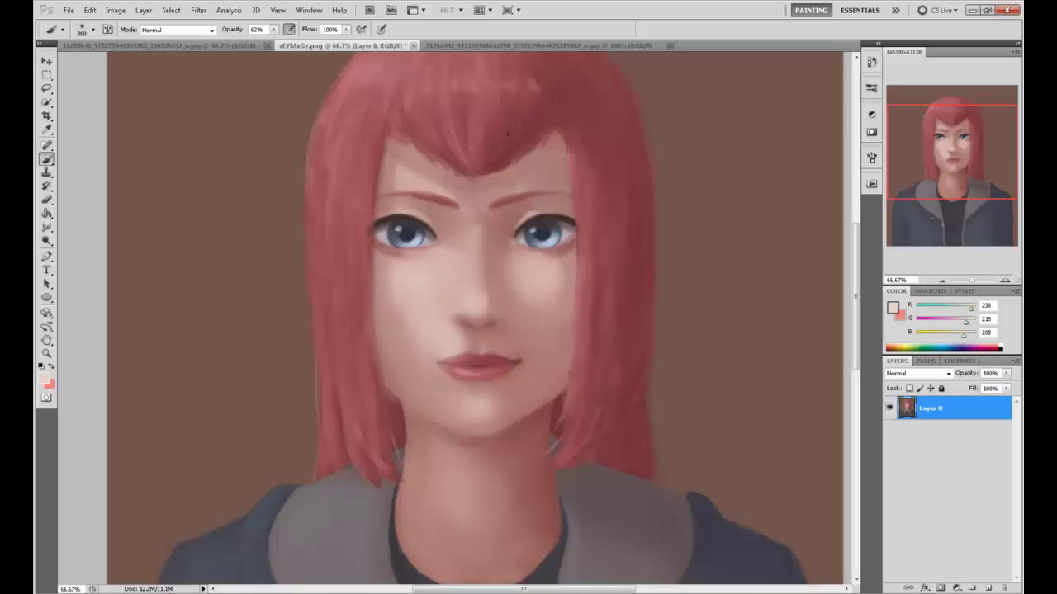
pyautogui.hotkey('ctrl', '-')
pyautogui.hotkey('ctrl', '-')
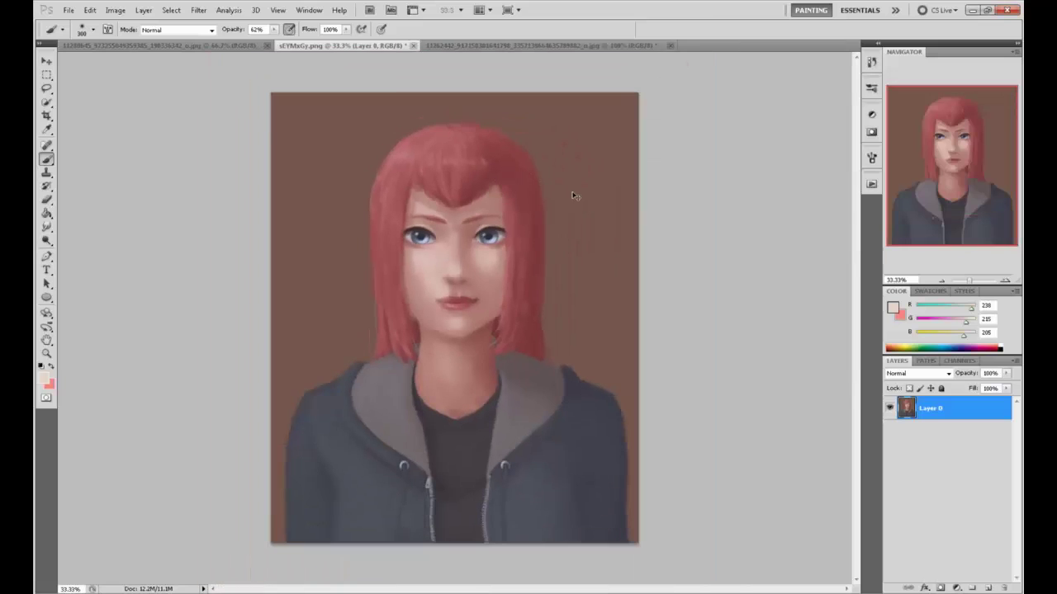
# Flatten the portrait into one background layer and dab a sampled skin tone on the cheek beside the hair
pyautogui.hotkey('ctrl', 'shift', 's')
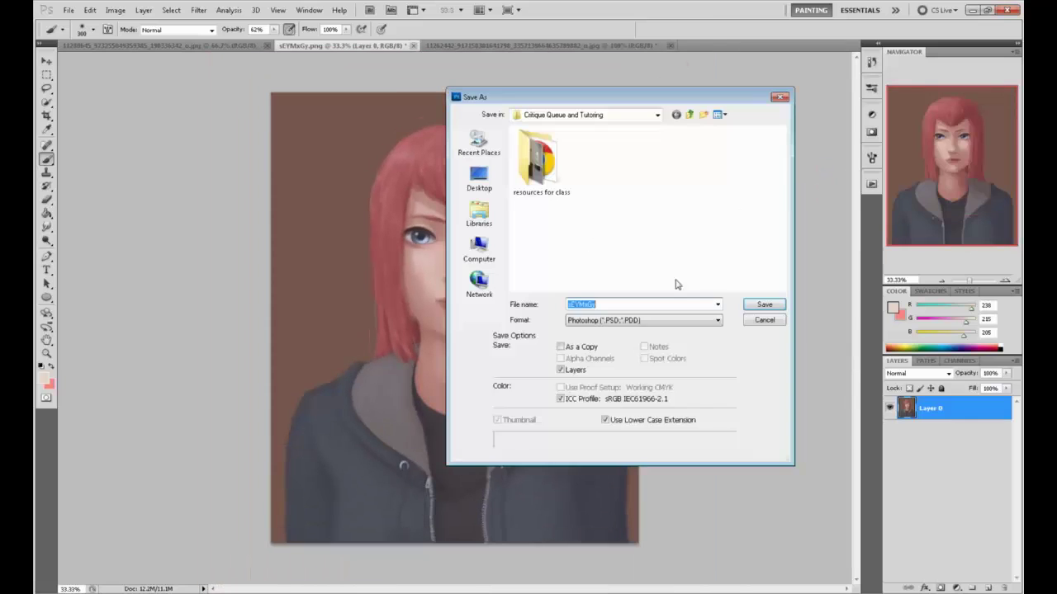
pyautogui.click(765, 322)
pyautogui.rightClick(943, 416)
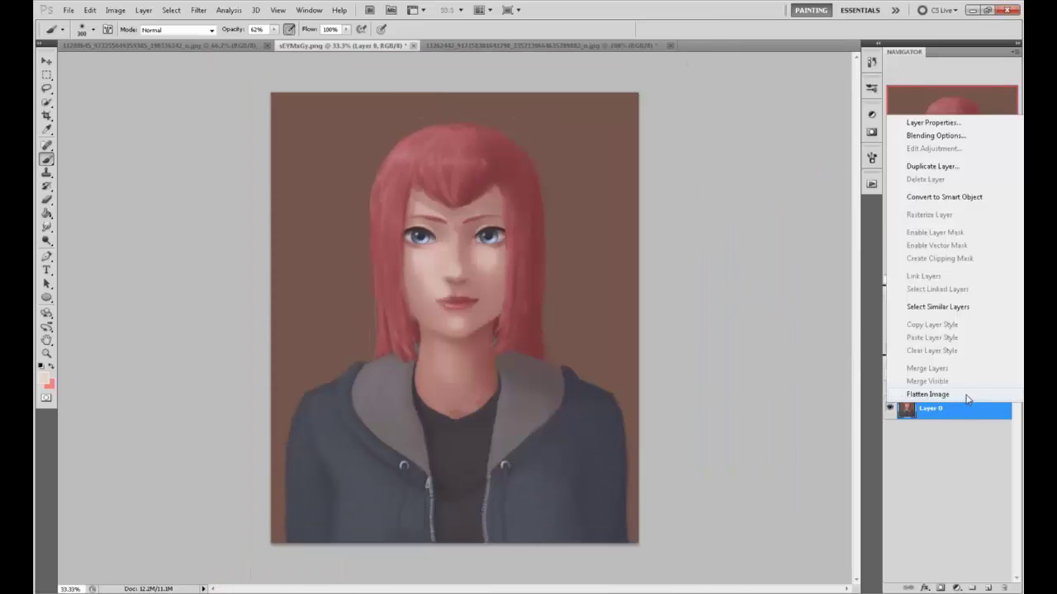
pyautogui.click(923, 393)
pyautogui.keyDown('alt'); pyautogui.click(421, 284); pyautogui.keyUp('alt')
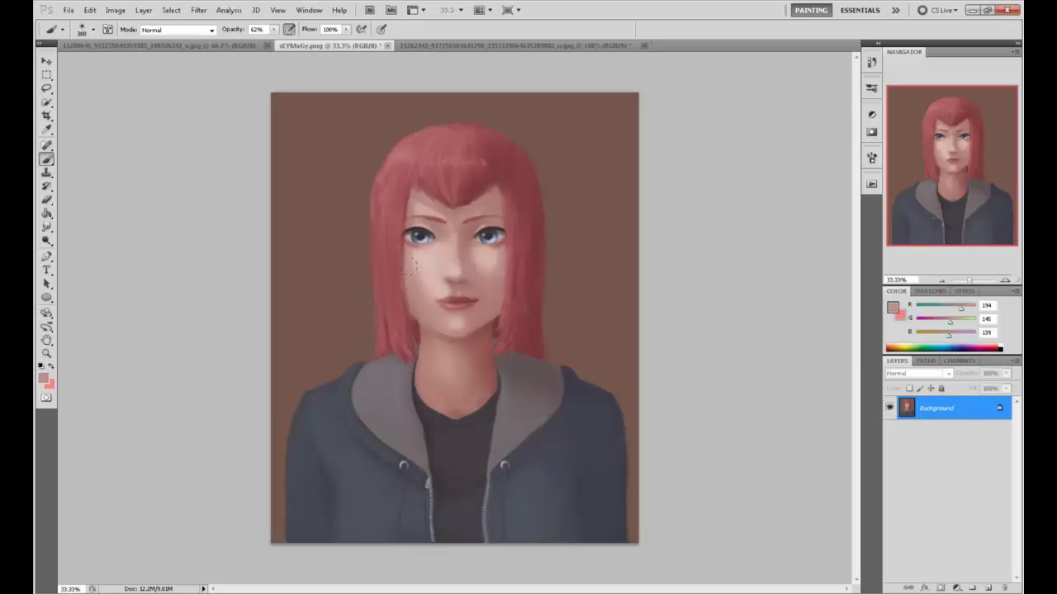
# Copy the whole corrected canvas and paste it in place as a new layer over the original snapshot restored from history
pyautogui.click(871, 61)
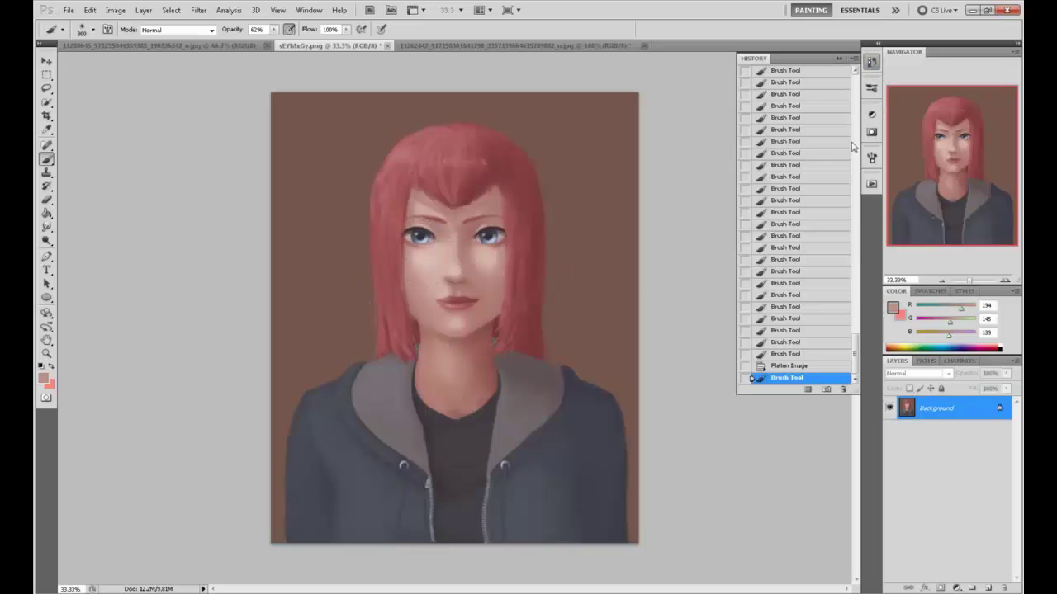
pyautogui.moveTo(855, 364)
pyautogui.mouseDown()
pyautogui.moveTo(855, 91)
pyautogui.moveTo(855, 355)
pyautogui.mouseUp()
pyautogui.click(824, 73)
pyautogui.click(778, 378)
pyautogui.hotkey('ctrl', 'a')
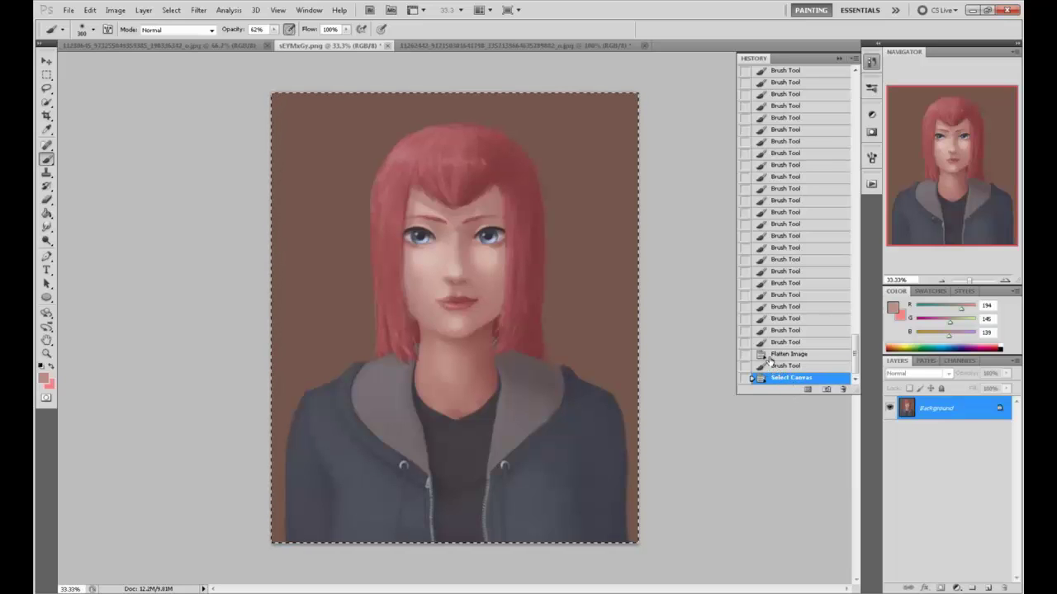
pyautogui.moveTo(855, 357); pyautogui.dragTo(855, 91)
pyautogui.click(832, 80)
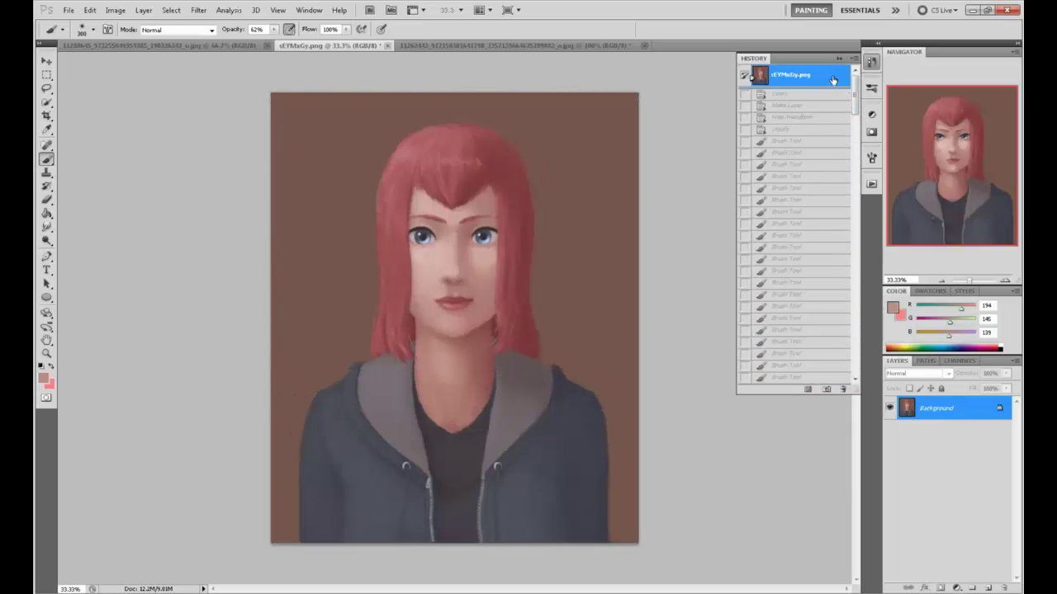
pyautogui.hotkey('ctrl', 'shift', 'v')
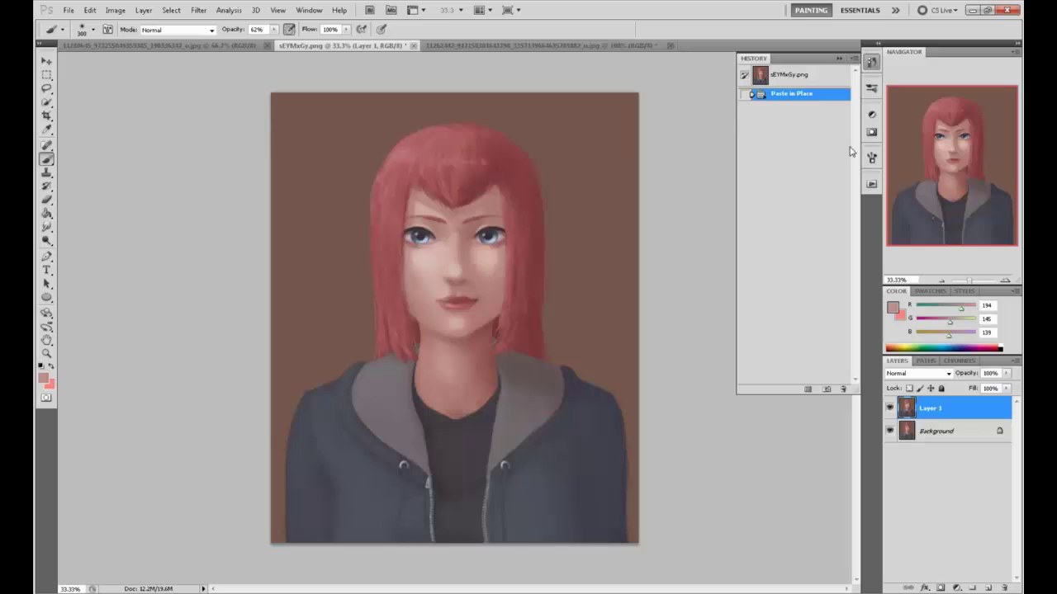
pyautogui.click(839, 59)
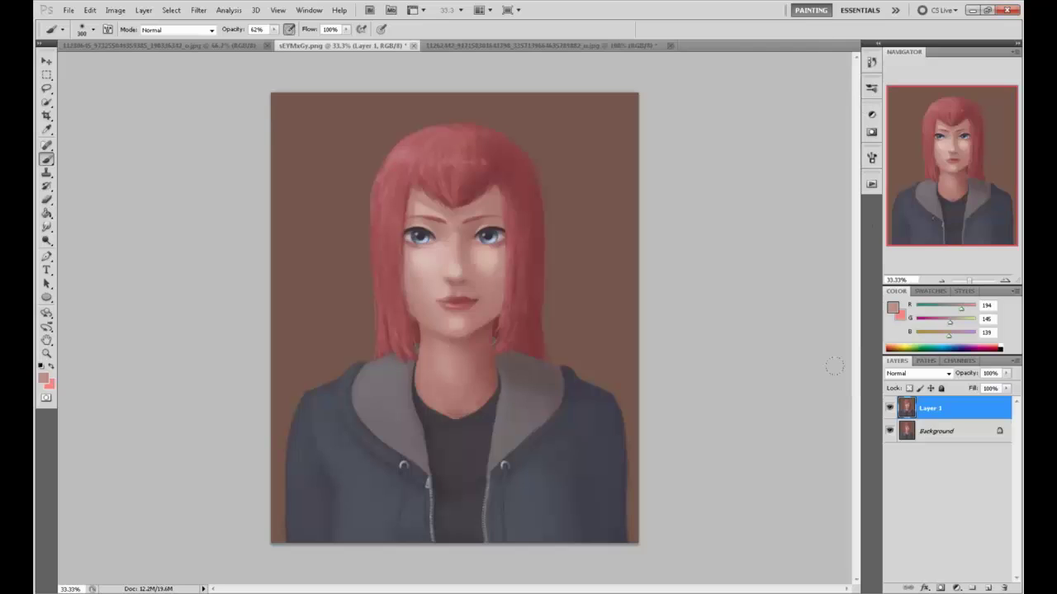
# Toggle the visibility of the corrected portrait layer repeatedly to compare the repaint with the original beneath it
pyautogui.click(889, 409)
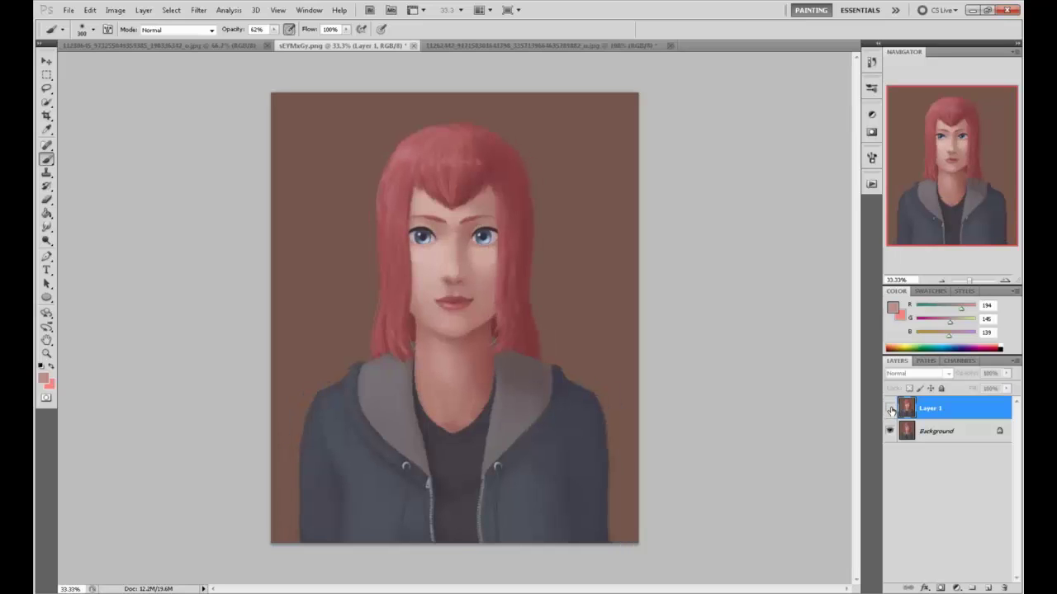
pyautogui.click(890, 410)
pyautogui.click(889, 410)
pyautogui.click(890, 410)
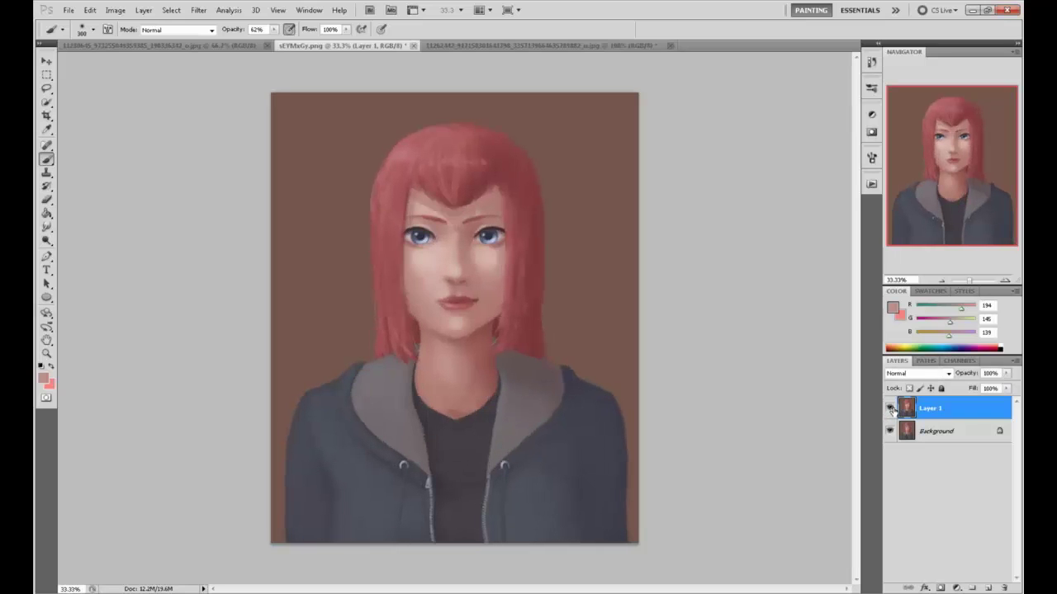
pyautogui.click(891, 409)
pyautogui.click(889, 410)
pyautogui.click(889, 409)
pyautogui.click(890, 410)
pyautogui.click(890, 410)
pyautogui.click(890, 410)
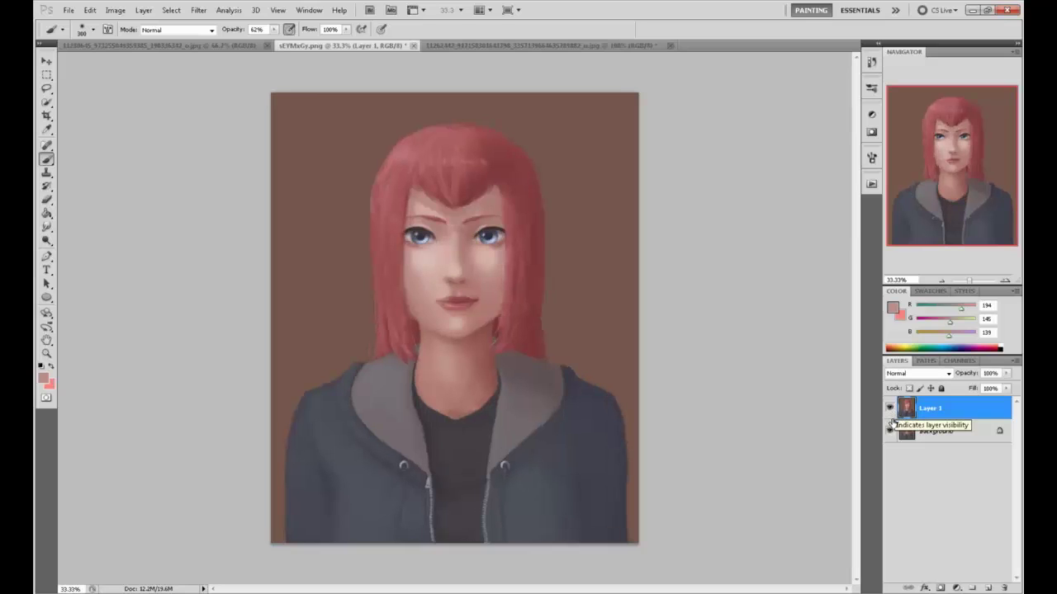
pyautogui.click(889, 409)
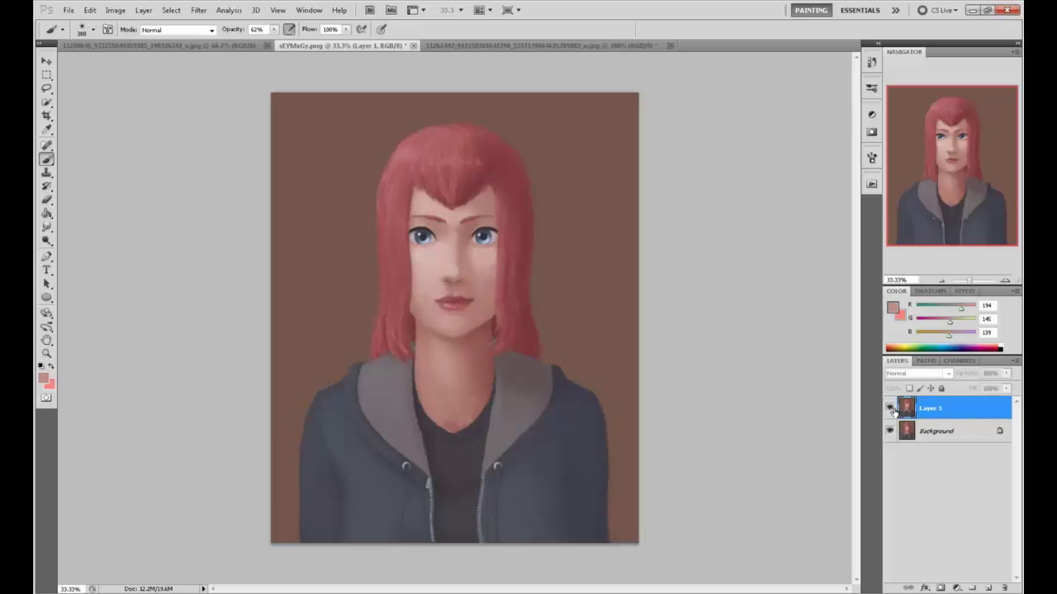
pyautogui.click(889, 410)
pyautogui.click(889, 409)
pyautogui.click(889, 409)
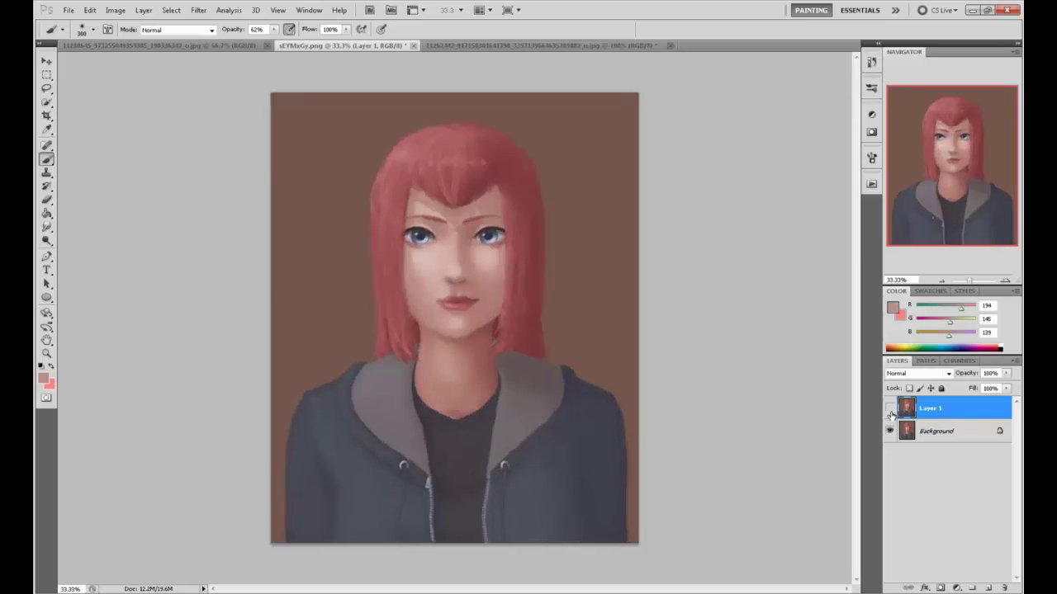
pyautogui.click(889, 410)
# Flatten the corrected portrait layer and the original background into a single layer
pyautogui.click(417, 45)
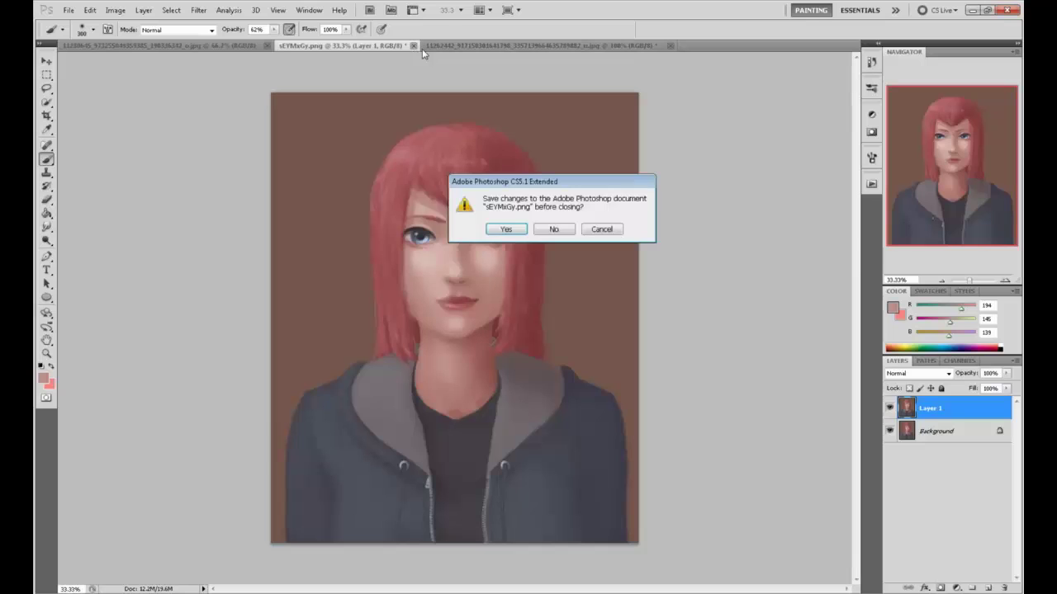
pyautogui.click(601, 230)
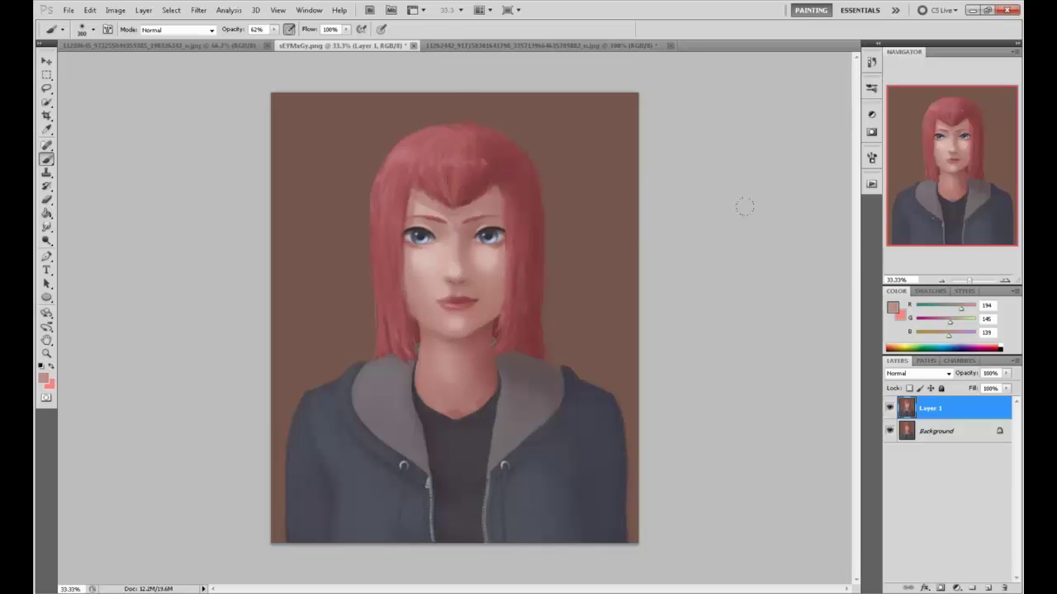
pyautogui.rightClick(948, 427)
pyautogui.click(949, 523)
# Close sEYMxGy.png with its changes saved and close the lava hall painting without saving
pyautogui.click(388, 46)
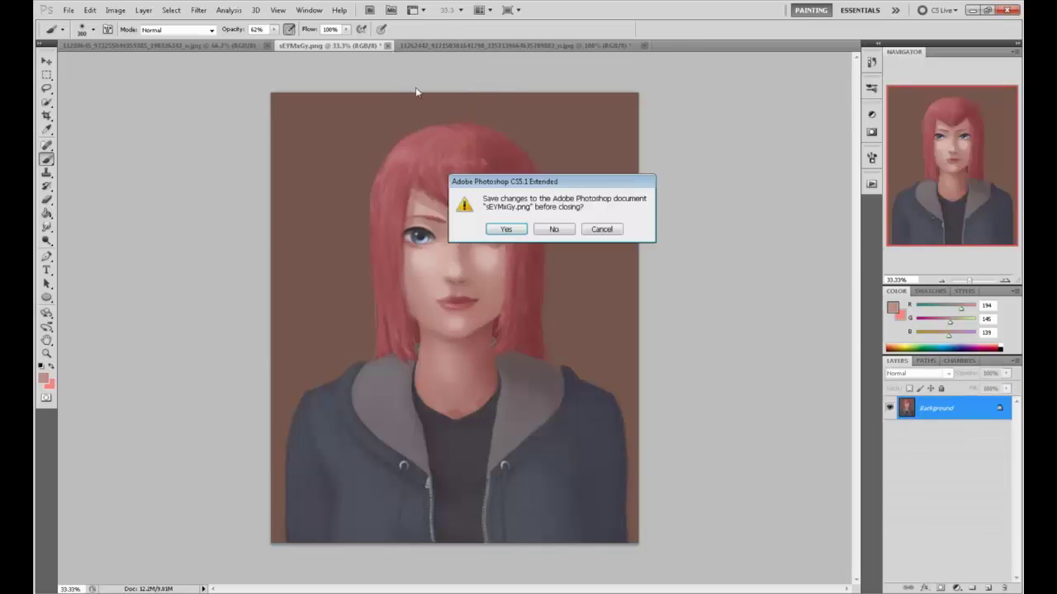
pyautogui.press('Return')
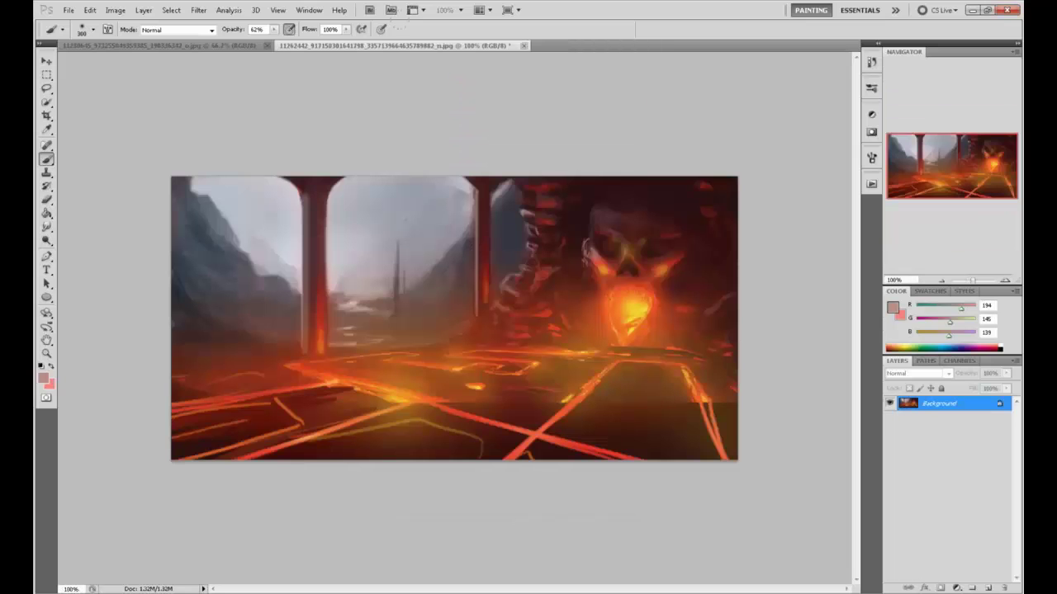
pyautogui.click(523, 45)
pyautogui.click(561, 236)
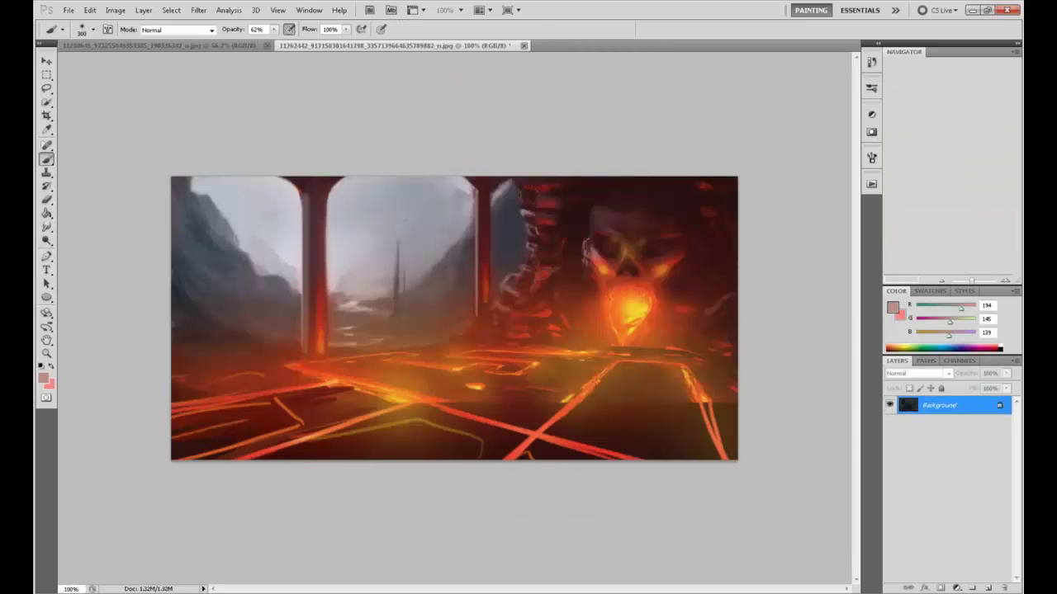
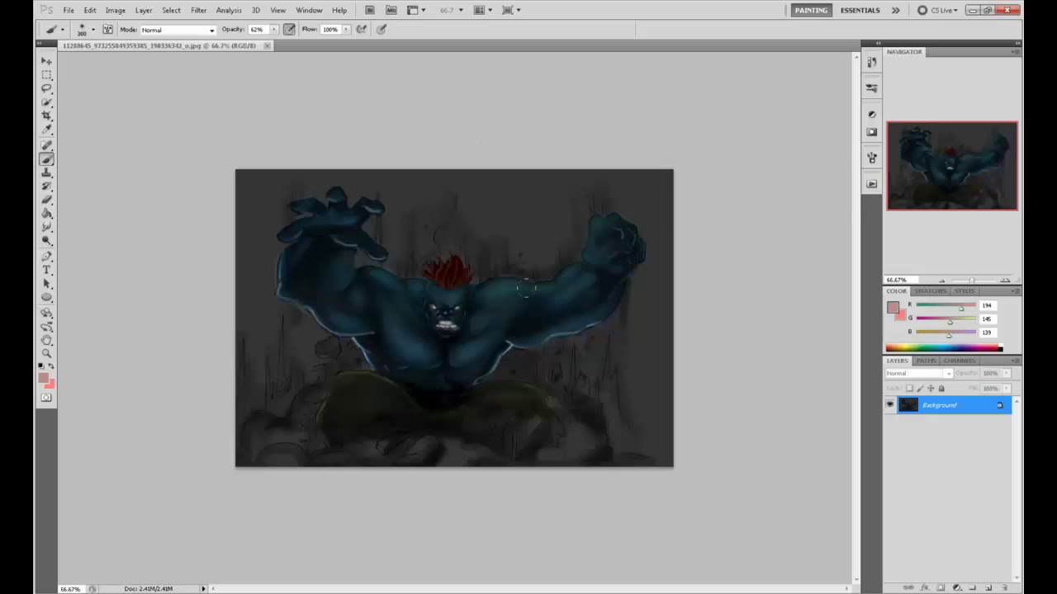
# Add a new layer and prepare a size 15 brush at 100% opacity with dark blue sampled from the figure's arm
pyautogui.hotkey('ctrl', '+')
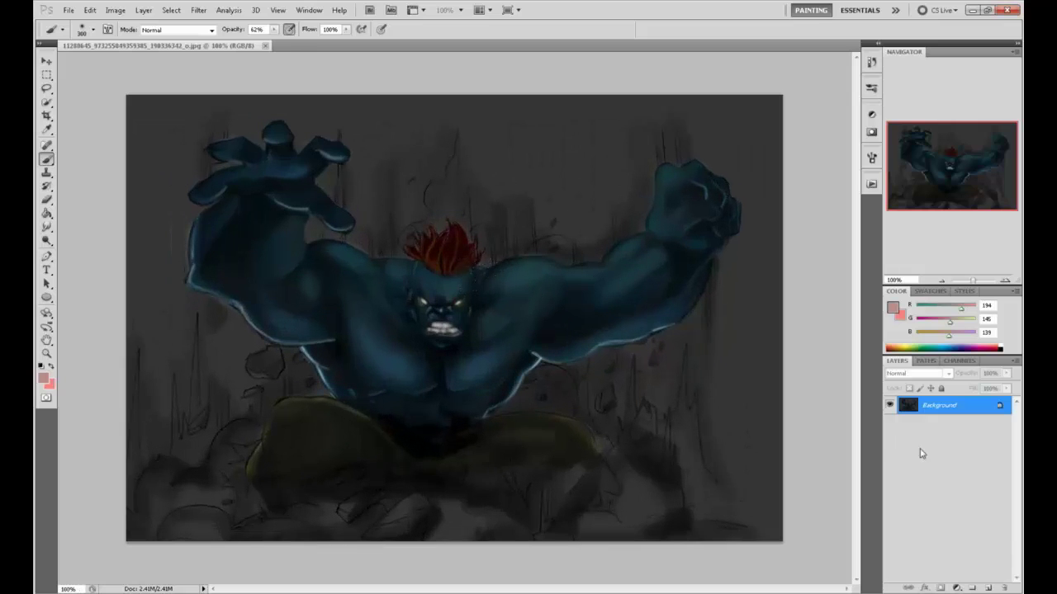
pyautogui.click(988, 588)
pyautogui.press('l')
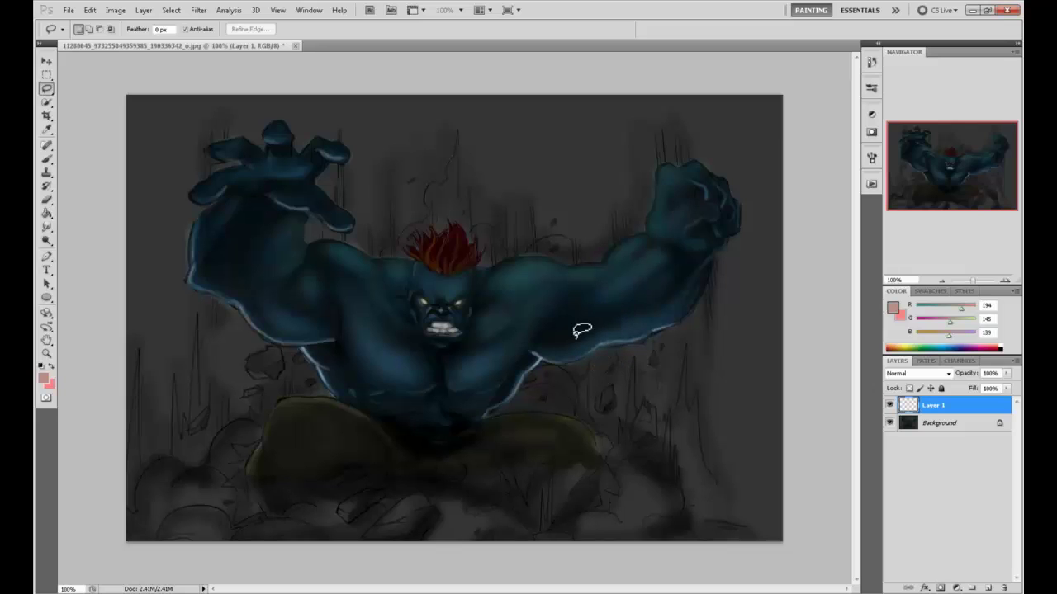
pyautogui.press('b')
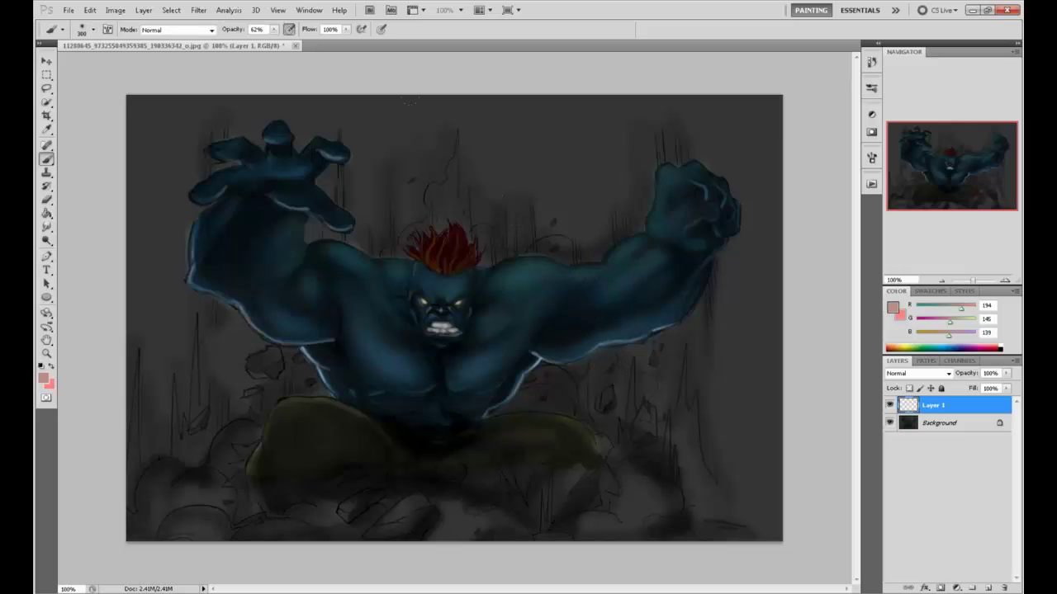
pyautogui.keyDown('alt'); pyautogui.click(541, 349); pyautogui.keyUp('alt')
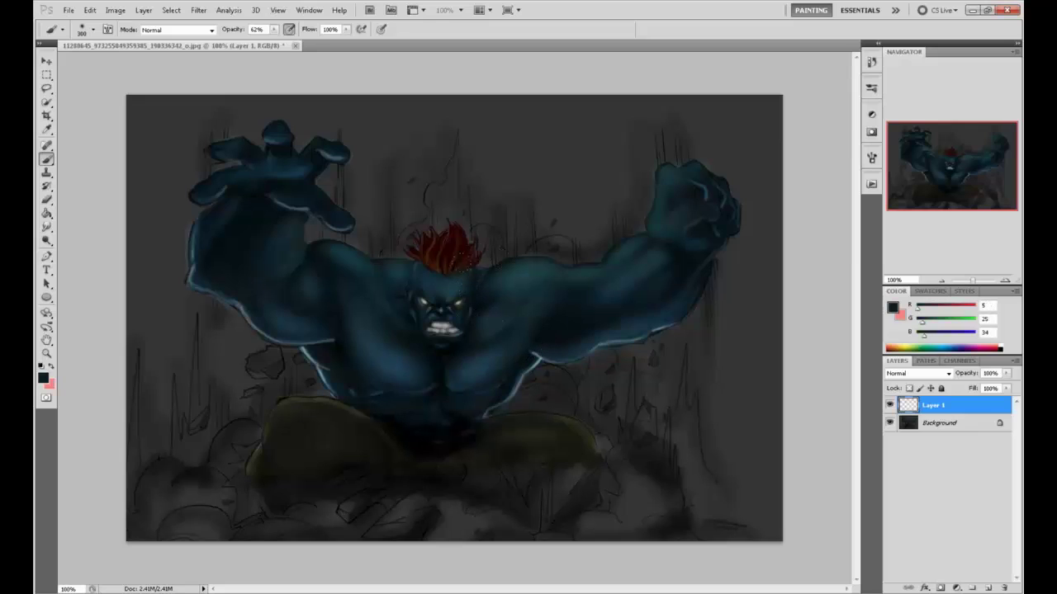
pyautogui.press('[')
pyautogui.press('[')
pyautogui.press('[')
pyautogui.press('[')
pyautogui.press('[')
pyautogui.press('[')
pyautogui.press('[')
pyautogui.press('[')
pyautogui.press('[')
pyautogui.press('[')
pyautogui.press('[')
pyautogui.press('[')
pyautogui.press('[')
pyautogui.press('[')
pyautogui.moveTo(274, 29); pyautogui.dragTo(313, 47)
# Paint dark sampled blues over the pale rim light under the fist-side arm and down the adjoining side of the torso
pyautogui.keyDown('alt'); pyautogui.click(557, 371); pyautogui.keyUp('alt')
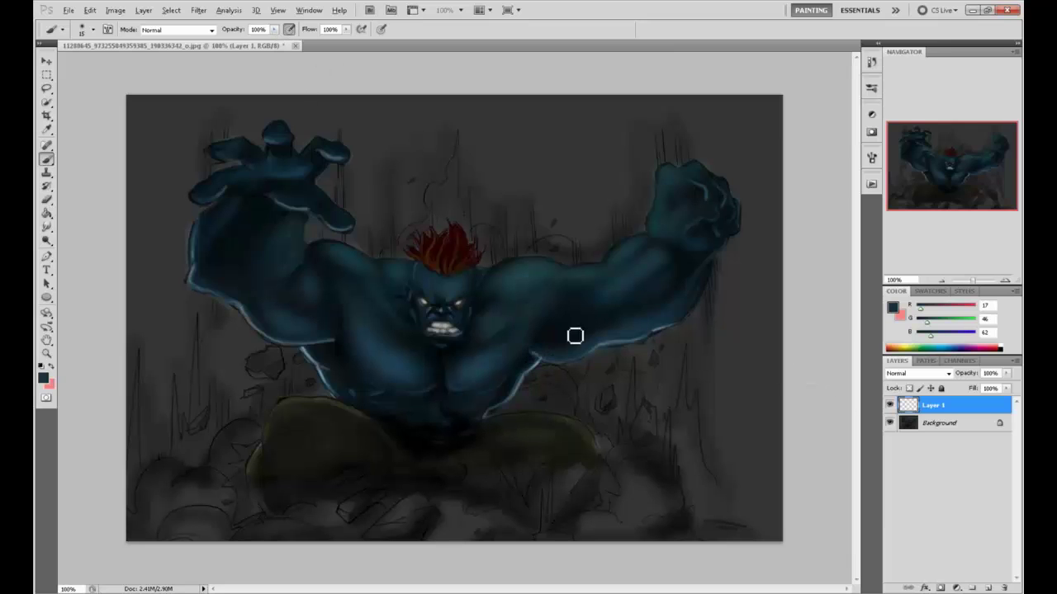
pyautogui.keyDown('alt'); pyautogui.click(561, 364); pyautogui.keyUp('alt')
pyautogui.keyDown('alt'); pyautogui.click(582, 355); pyautogui.keyUp('alt')
pyautogui.moveTo(595, 348); pyautogui.dragTo(672, 330)
pyautogui.keyDown('alt'); pyautogui.click(666, 321); pyautogui.keyUp('alt')
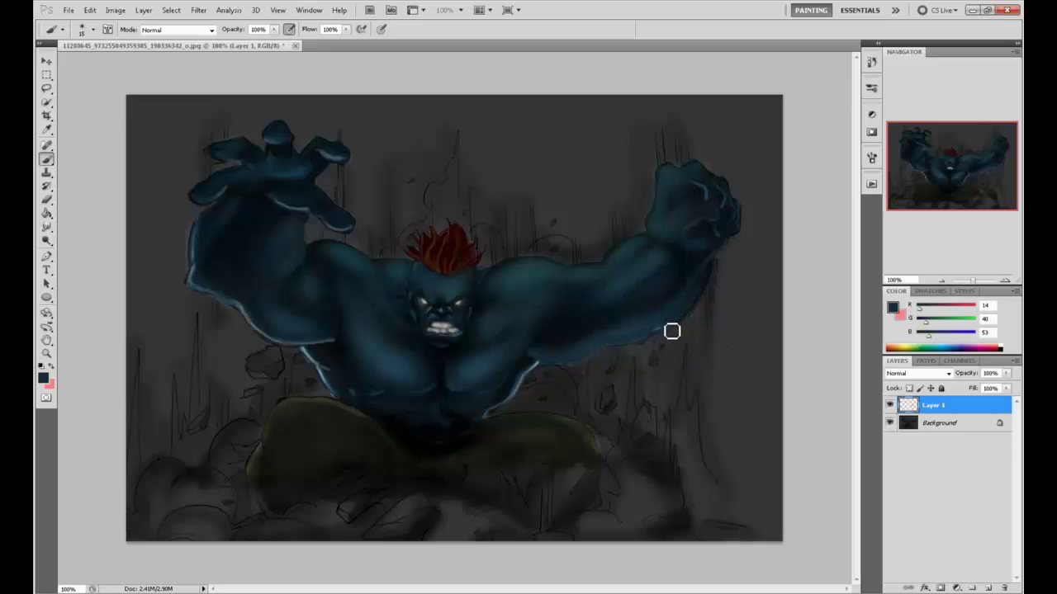
pyautogui.keyDown('alt'); pyautogui.click(542, 368); pyautogui.keyUp('alt')
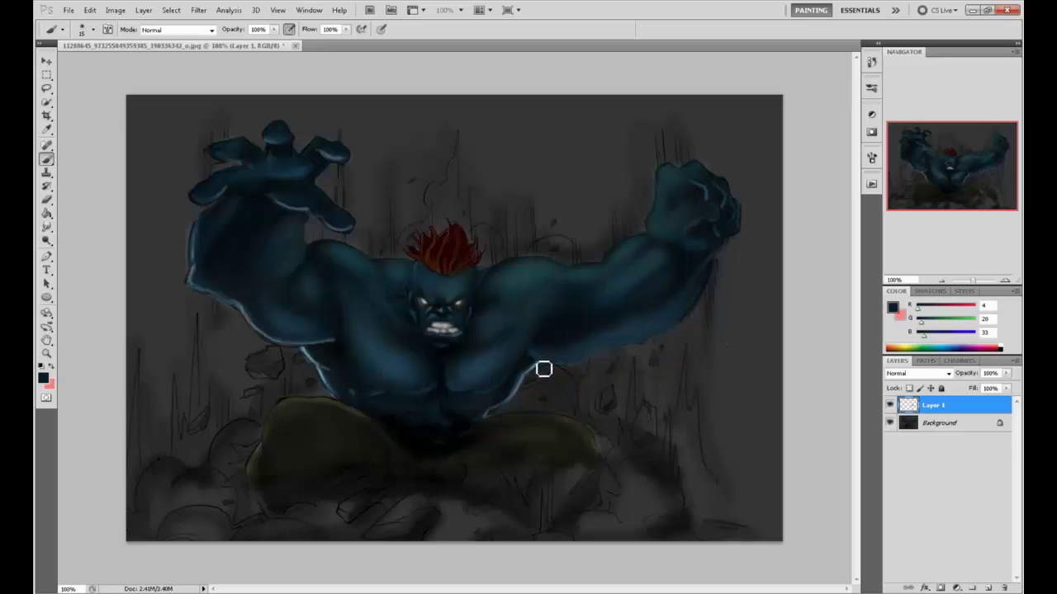
pyautogui.moveTo(537, 369)
pyautogui.mouseDown()
pyautogui.moveTo(490, 420)
pyautogui.moveTo(516, 396)
pyautogui.mouseUp()
# Cover the pale rim light along the torso's open-hand side with dark tones sampled nearby
pyautogui.keyDown('alt'); pyautogui.click(347, 400); pyautogui.keyUp('alt')
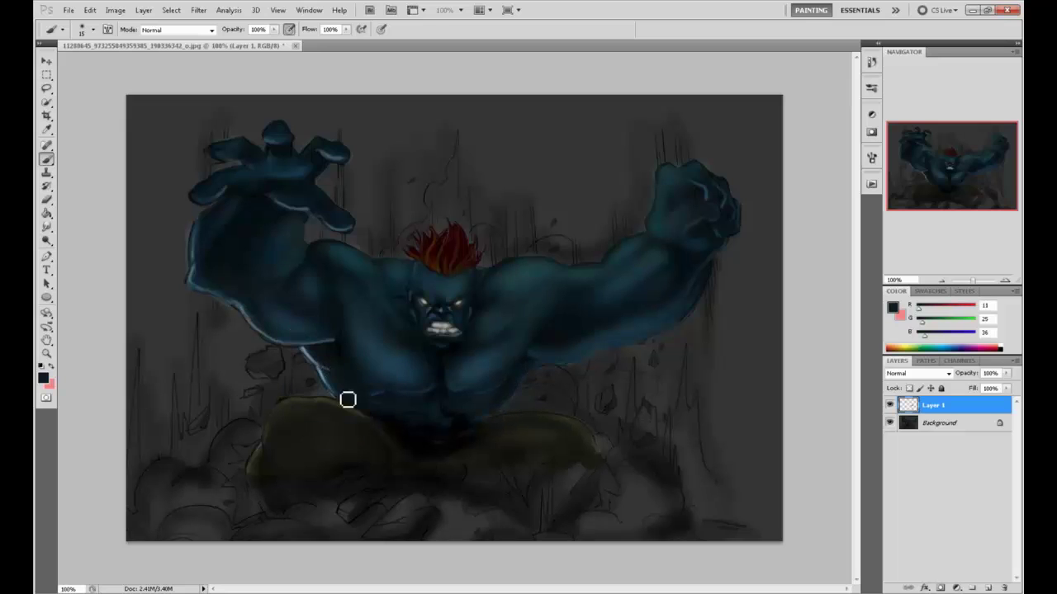
pyautogui.moveTo(333, 391); pyautogui.dragTo(327, 378)
pyautogui.keyDown('alt'); pyautogui.click(329, 364); pyautogui.keyUp('alt')
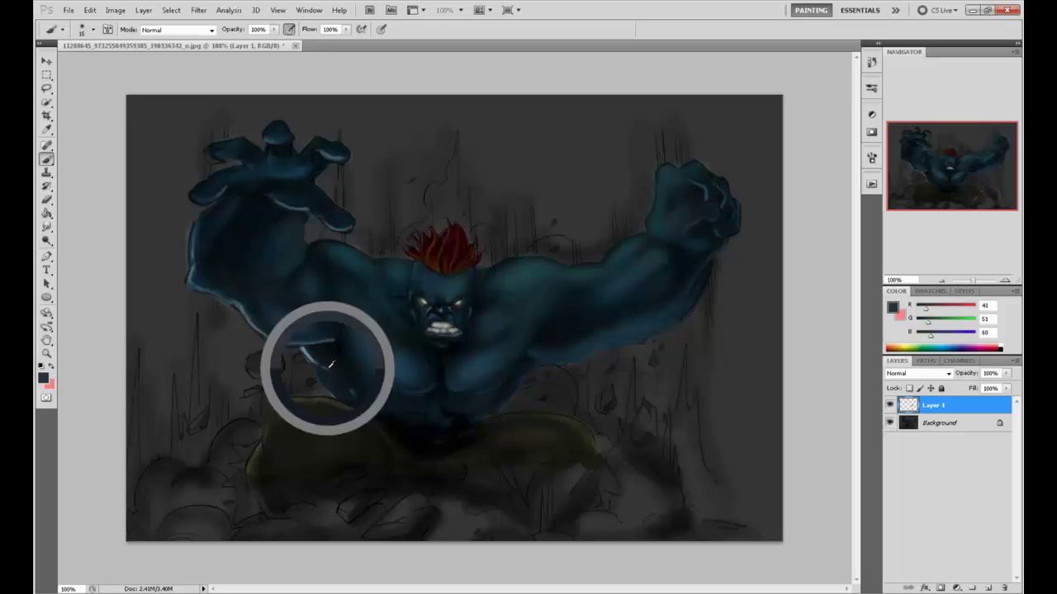
pyautogui.keyDown('alt'); pyautogui.click(327, 362); pyautogui.keyUp('alt')
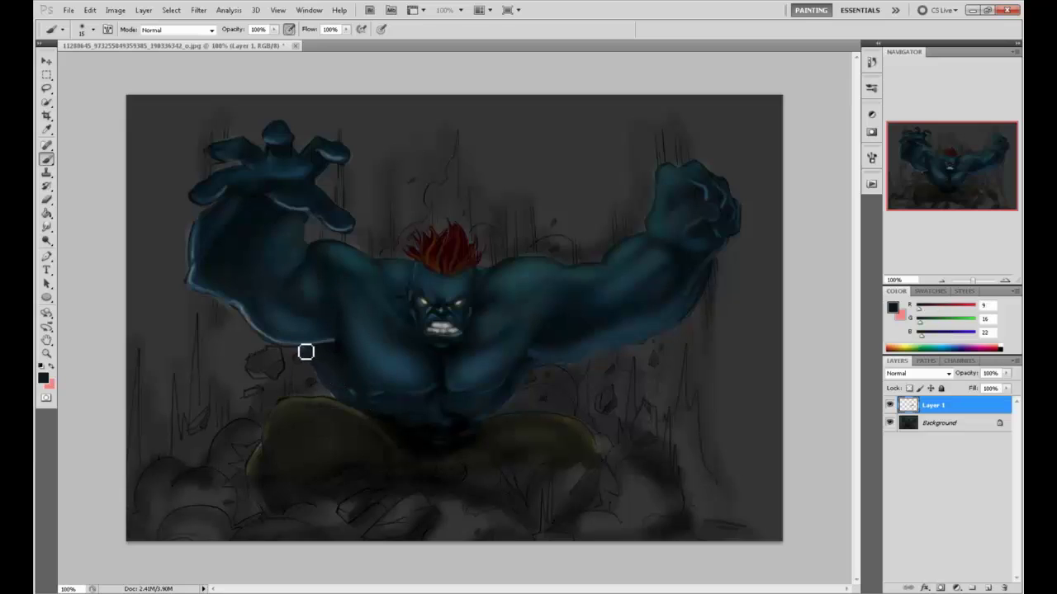
# Paint out the rim light along the open-hand arm's underside and elbow, and darken the armpit with near-black
pyautogui.keyDown('alt'); pyautogui.click(330, 335); pyautogui.keyUp('alt')
pyautogui.moveTo(300, 346)
pyautogui.mouseDown()
pyautogui.moveTo(269, 337)
pyautogui.moveTo(248, 306)
pyautogui.moveTo(274, 345)
pyautogui.moveTo(240, 304)
pyautogui.moveTo(253, 320)
pyautogui.moveTo(195, 288)
pyautogui.moveTo(200, 238)
pyautogui.moveTo(219, 221)
pyautogui.moveTo(201, 243)
pyautogui.mouseUp()
pyautogui.keyDown('alt'); pyautogui.click(246, 294); pyautogui.keyUp('alt')
pyautogui.keyDown('alt'); pyautogui.click(194, 275); pyautogui.keyUp('alt')
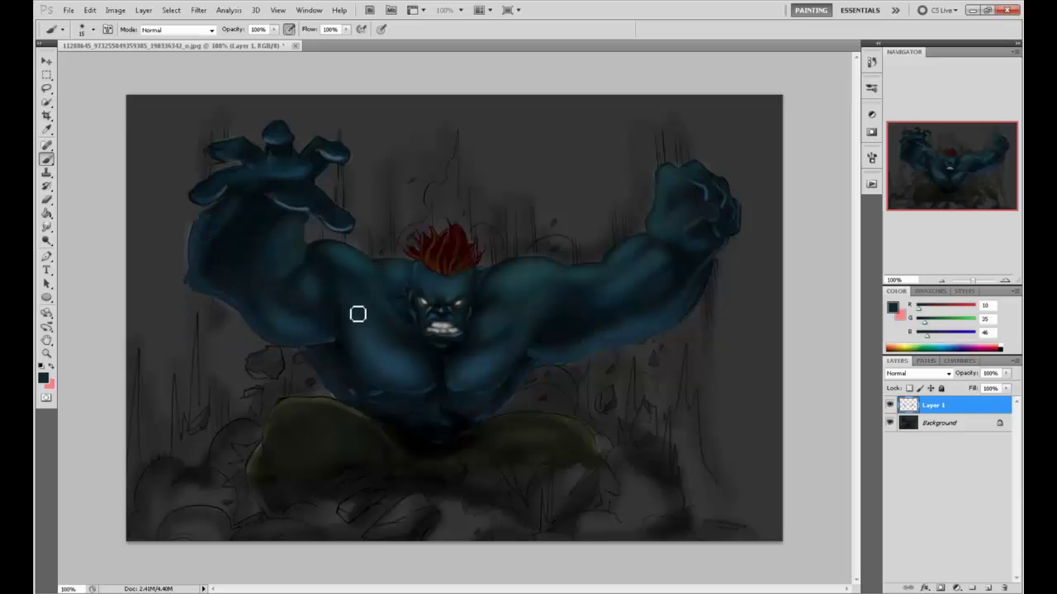
pyautogui.keyDown('alt'); pyautogui.click(339, 353); pyautogui.keyUp('alt')
pyautogui.press(']')
pyautogui.press('Return')
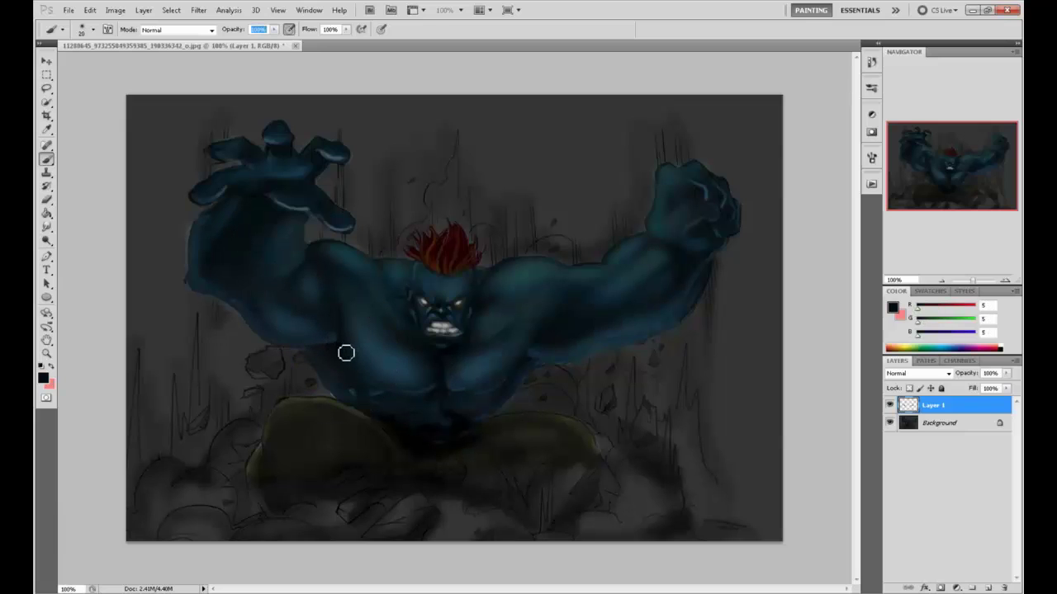
pyautogui.moveTo(341, 357); pyautogui.dragTo(323, 331)
# Set the foreground colour to bright cyan 03c5e8 and add another new layer for the glow
pyautogui.click(891, 309)
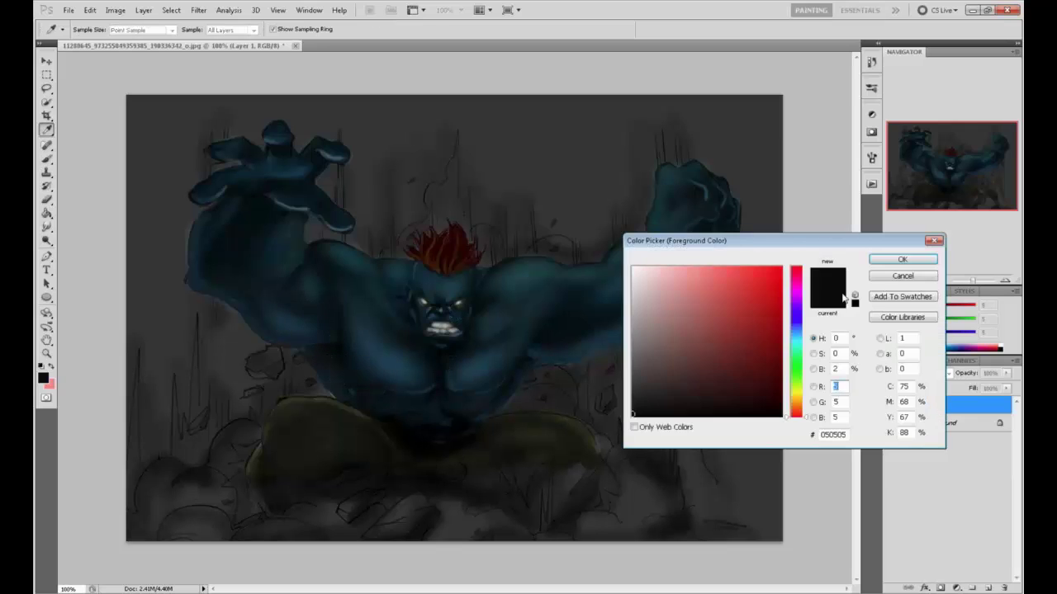
pyautogui.moveTo(774, 304); pyautogui.dragTo(778, 316)
pyautogui.moveTo(795, 342); pyautogui.dragTo(796, 338)
pyautogui.click(768, 285)
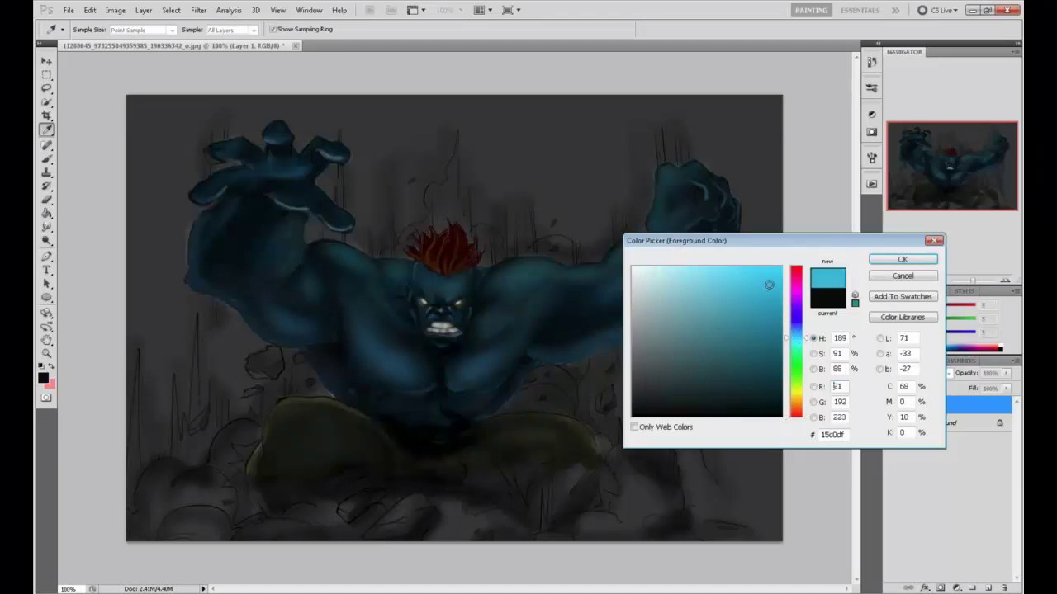
pyautogui.click(902, 260)
pyautogui.press('b')
pyautogui.click(990, 588)
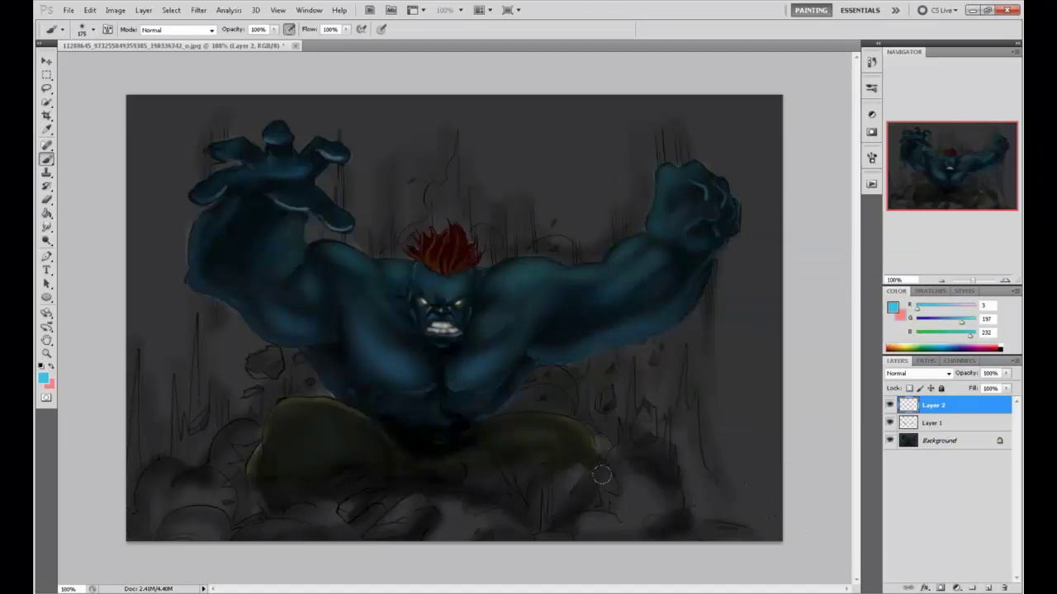
# Try a large soft cyan glow at 100% opacity across the legs and rocks, and undo it
pyautogui.press(']')
pyautogui.press(']')
pyautogui.press(']')
pyautogui.press(']')
pyautogui.moveTo(547, 529); pyautogui.dragTo(355, 520)
pyautogui.press(']')
pyautogui.press(']')
pyautogui.press(']')
pyautogui.press(']')
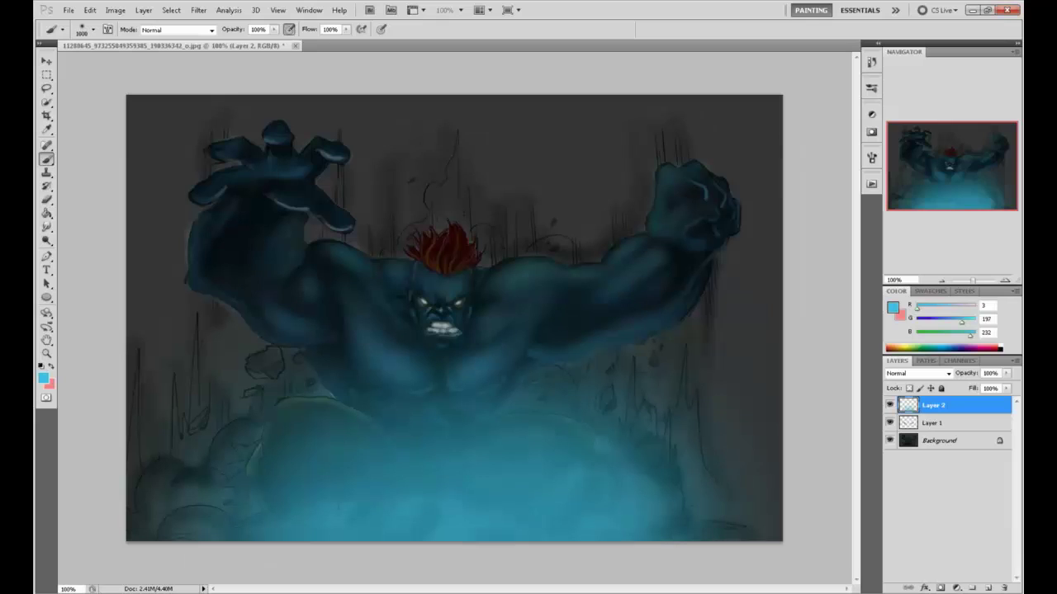
pyautogui.hotkey('ctrl', '-')
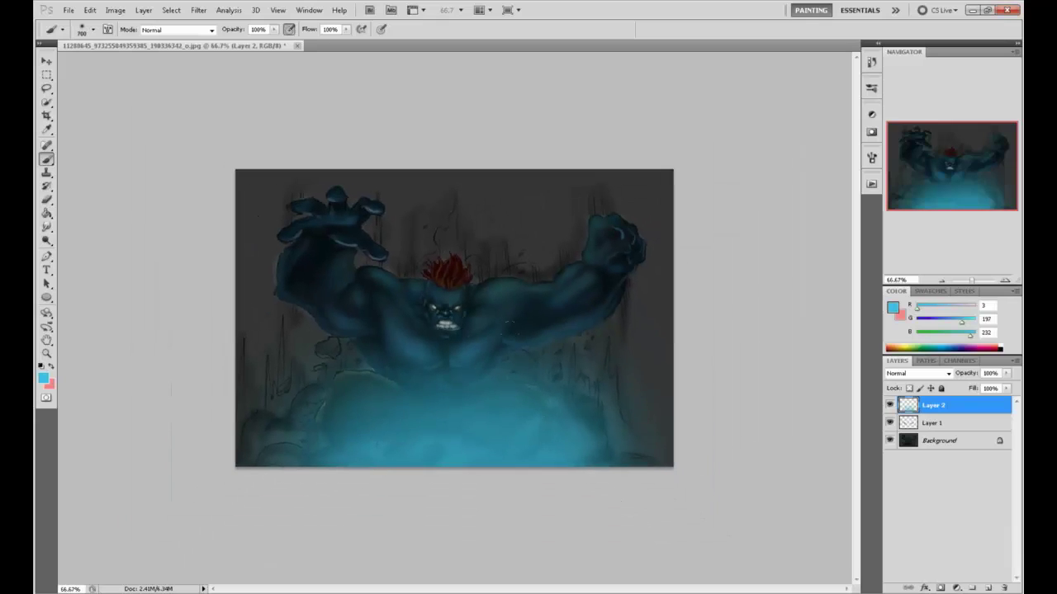
pyautogui.hotkey('ctrl', 'z')
# Reduce the brush opacity to 49% and paint a softer cyan glow over the legs and rocks along the canvas's lower edge
pyautogui.click(273, 31)
pyautogui.moveTo(270, 42); pyautogui.dragTo(245, 42)
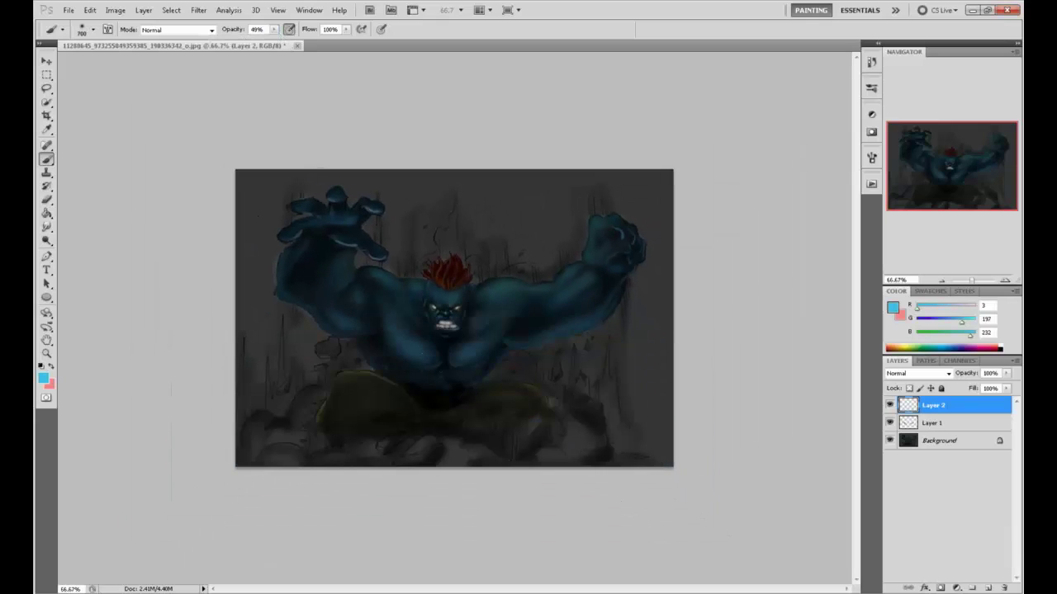
pyautogui.moveTo(528, 532); pyautogui.dragTo(371, 524)
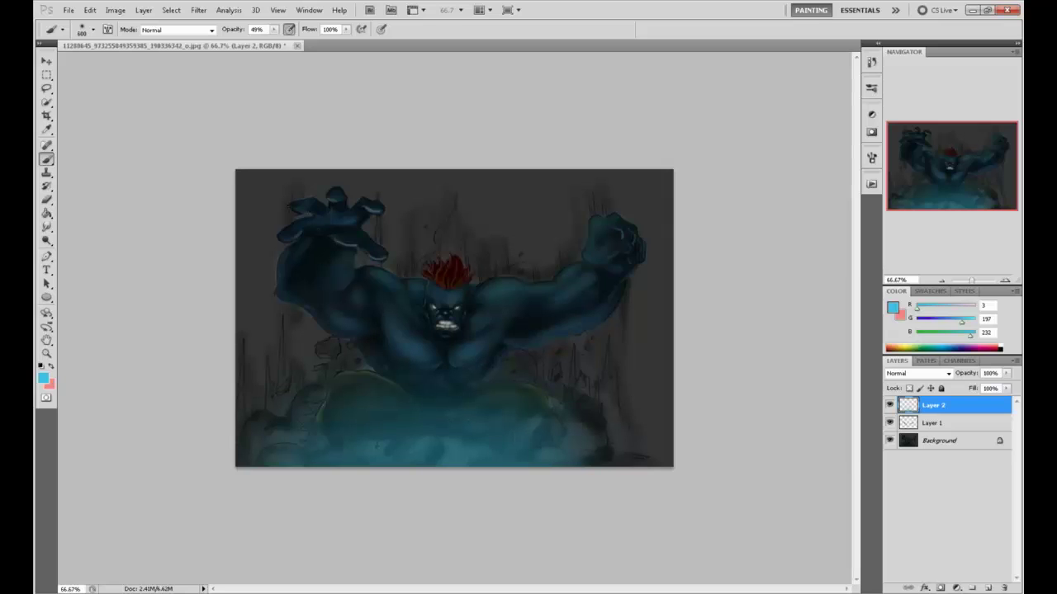
# Toggle Layer 1's visibility to compare the figure with and without rim light, and merge that layer into the background
pyautogui.click(910, 449)
pyautogui.click(933, 423)
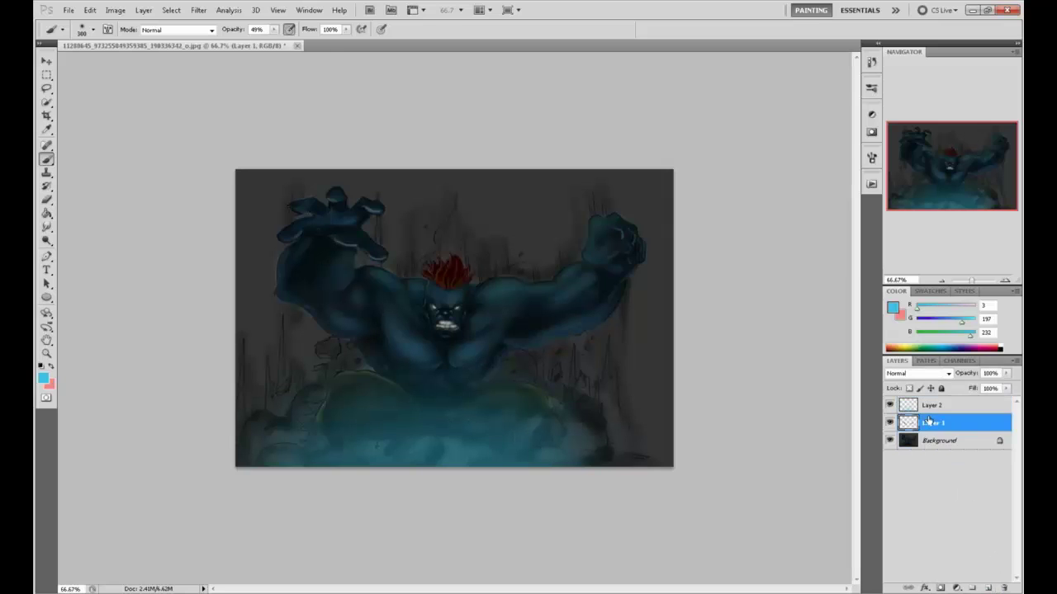
pyautogui.click(889, 422)
pyautogui.click(889, 423)
pyautogui.click(889, 423)
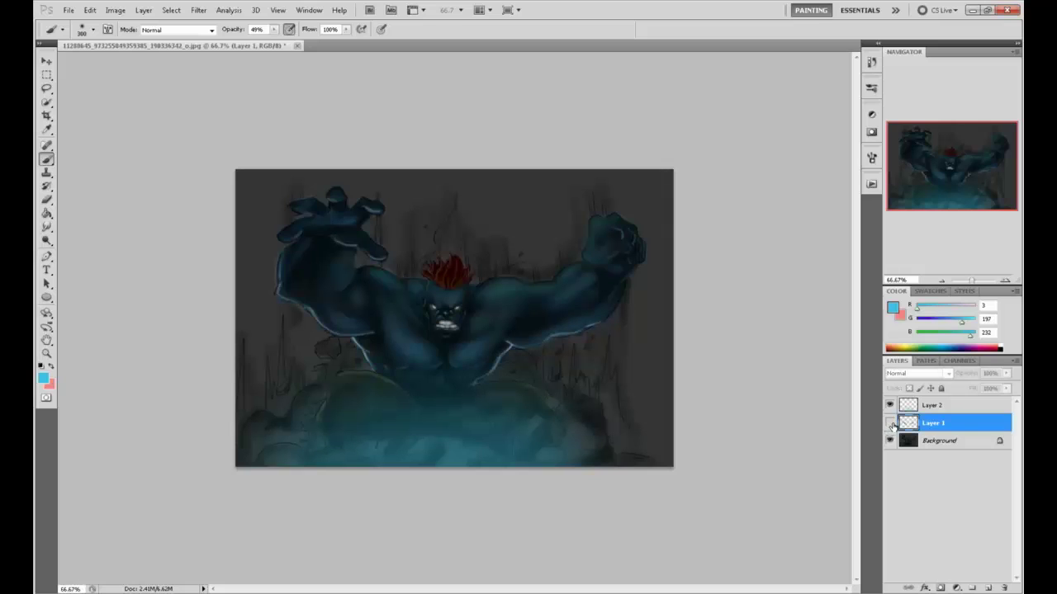
pyautogui.rightClick(943, 427)
pyautogui.click(957, 391)
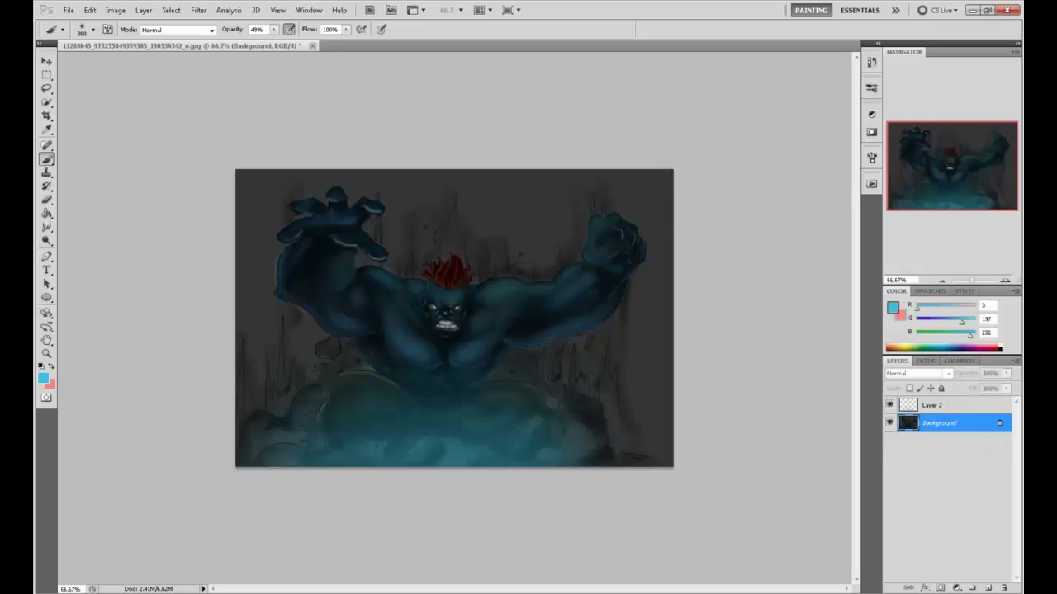
# Add an empty layer beneath the glow, merge it and the glow layer into the background, and add a fresh layer
pyautogui.click(988, 588)
pyautogui.hotkey('ctrl', '1')
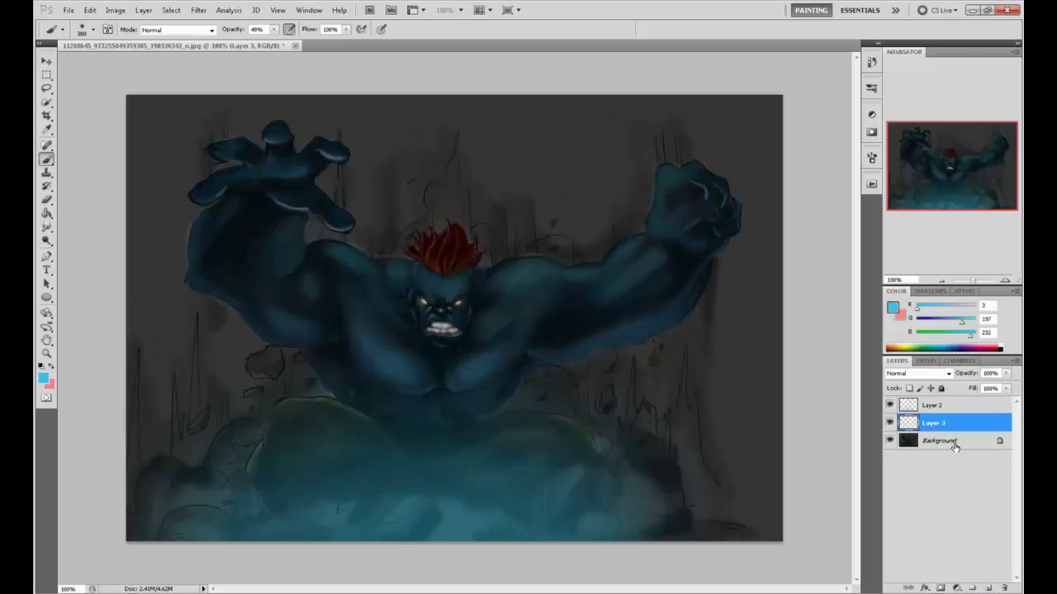
pyautogui.rightClick(951, 425)
pyautogui.click(959, 389)
pyautogui.rightClick(935, 407)
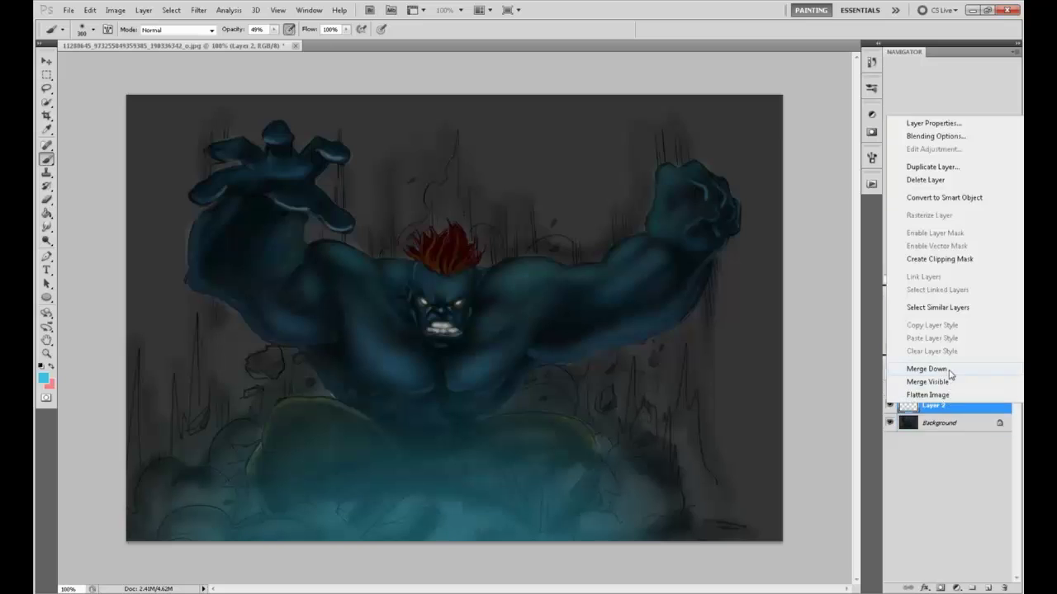
pyautogui.click(949, 375)
pyautogui.click(988, 587)
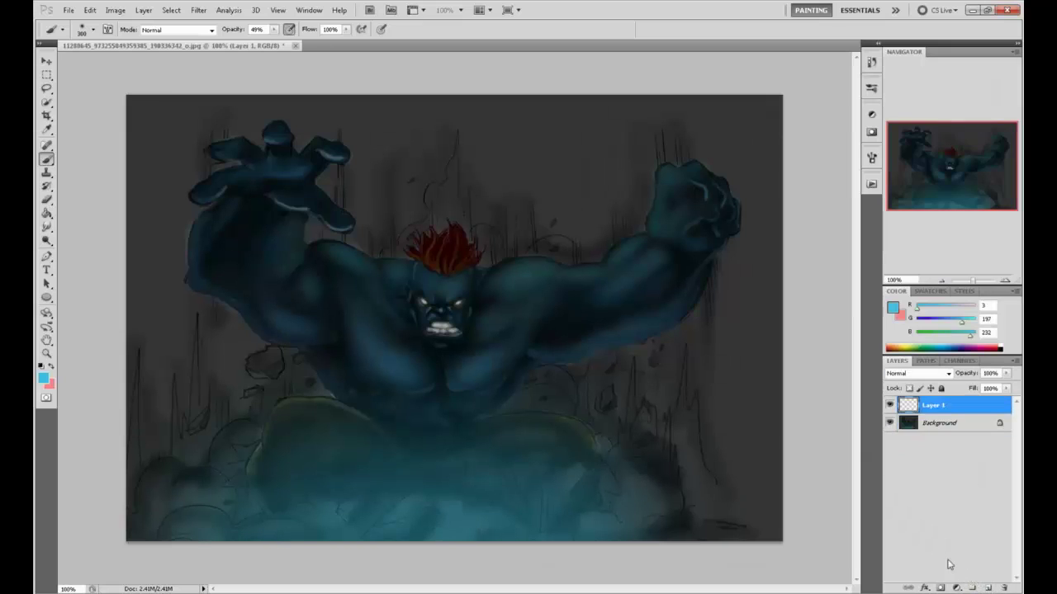
pyautogui.moveTo(528, 266)
pyautogui.mouseDown()
pyautogui.moveTo(550, 358)
pyautogui.moveTo(394, 368)
pyautogui.moveTo(418, 334)
pyautogui.moveTo(563, 313)
pyautogui.moveTo(526, 344)
pyautogui.moveTo(327, 307)
pyautogui.moveTo(237, 184)
pyautogui.mouseUp()
pyautogui.hotkey('ctrl', 'z')
pyautogui.press('l')
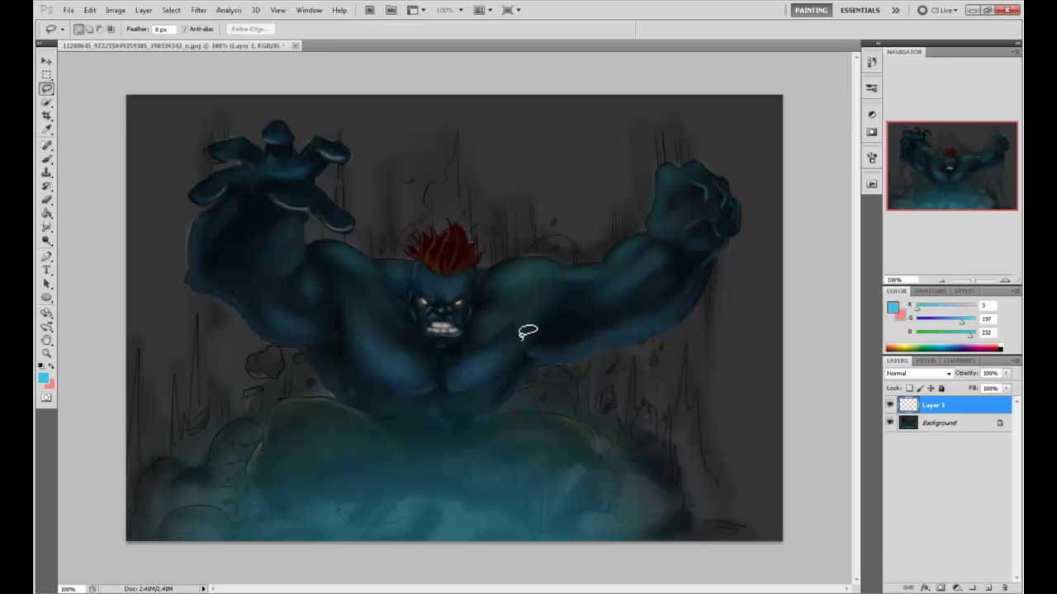
pyautogui.click(988, 587)
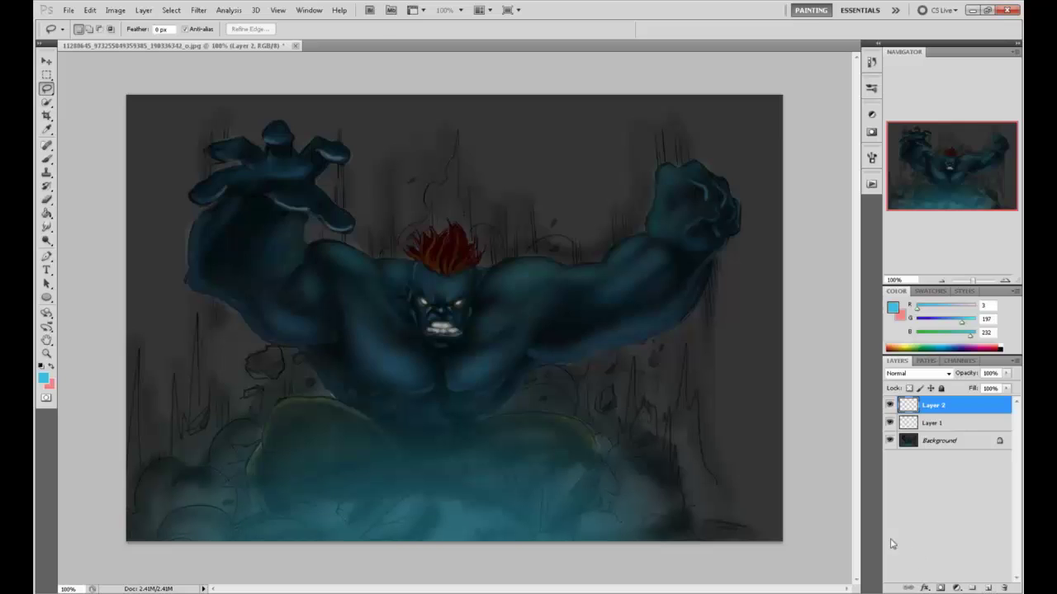
pyautogui.press('b')
pyautogui.hotkey('ctrl', 'z')
# Outline freehand selections for underlighting on the chest muscles, upper abdomen, chin and planes of the face
pyautogui.press('l')
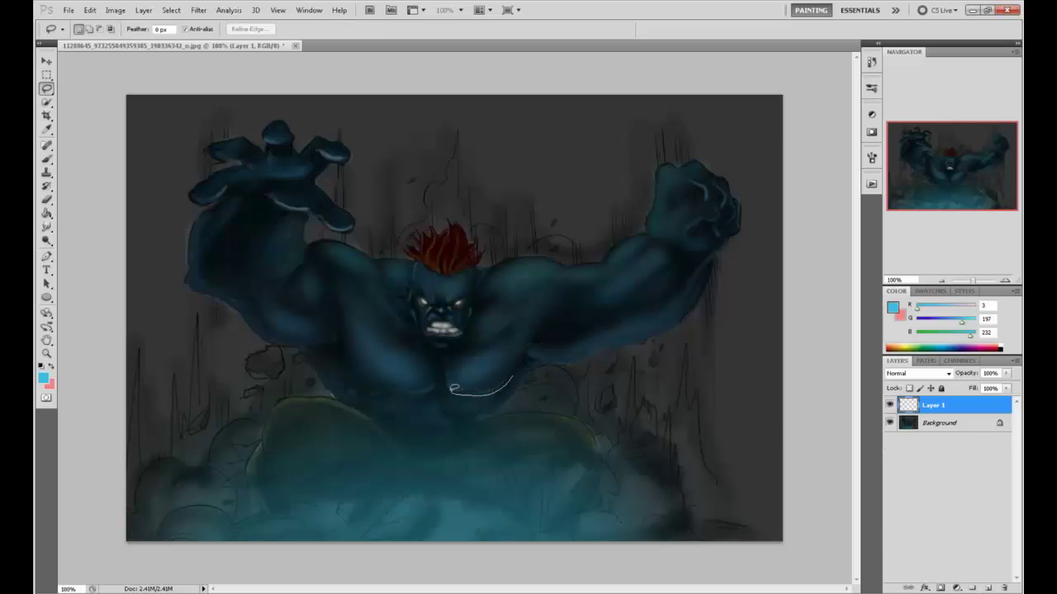
pyautogui.moveTo(512, 369); pyautogui.dragTo(512, 370)
pyautogui.moveTo(417, 377)
pyautogui.mouseDown()
pyautogui.moveTo(421, 404)
pyautogui.moveTo(376, 389)
pyautogui.moveTo(355, 343)
pyautogui.moveTo(424, 378)
pyautogui.mouseUp()
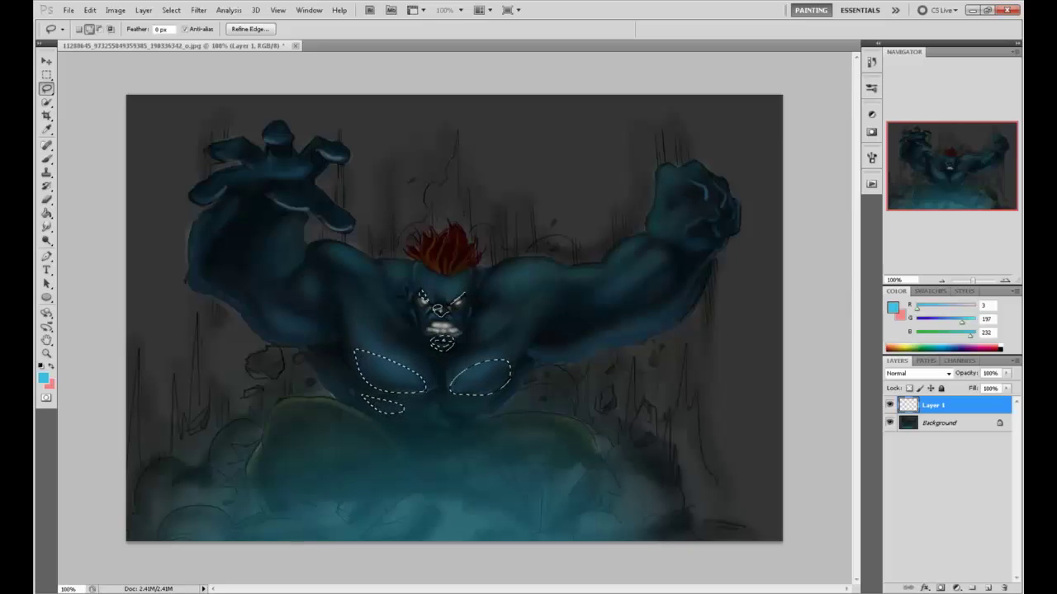
pyautogui.moveTo(443, 312)
pyautogui.mouseDown()
pyautogui.moveTo(450, 297)
pyautogui.moveTo(459, 309)
pyautogui.mouseUp()
# Add freehand selections on the undersides of both upper arms and forearms to the underlighting selection
pyautogui.moveTo(303, 335); pyautogui.dragTo(319, 328)
pyautogui.moveTo(249, 279)
pyautogui.mouseDown()
pyautogui.moveTo(233, 276)
pyautogui.moveTo(248, 218)
pyautogui.moveTo(282, 257)
pyautogui.mouseUp()
pyautogui.moveTo(616, 281)
pyautogui.mouseDown()
pyautogui.moveTo(619, 320)
pyautogui.moveTo(673, 268)
pyautogui.moveTo(667, 259)
pyautogui.mouseUp()
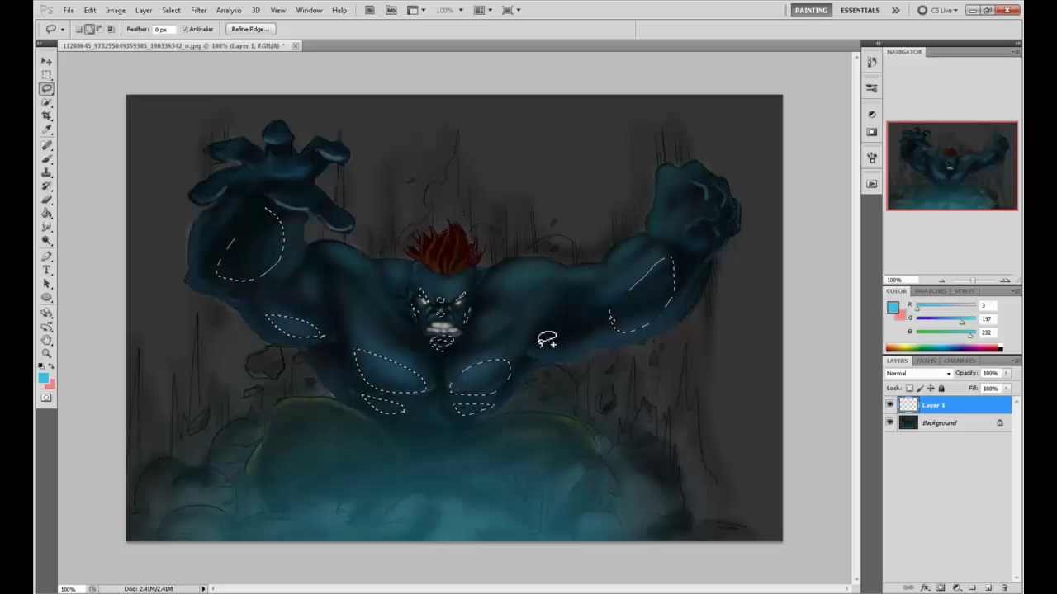
pyautogui.moveTo(541, 337); pyautogui.dragTo(575, 329)
pyautogui.moveTo(324, 334)
pyautogui.mouseDown()
pyautogui.moveTo(337, 337)
pyautogui.moveTo(331, 309)
pyautogui.moveTo(326, 328)
pyautogui.mouseUp()
pyautogui.moveTo(568, 318)
pyautogui.mouseDown()
pyautogui.moveTo(571, 327)
pyautogui.moveTo(597, 308)
pyautogui.mouseUp()
# Fill all the selected underlighting shapes with the bright cyan foreground colour using the Paint Bucket
pyautogui.hotkey('ctrl', '-')
pyautogui.press('g')
pyautogui.click(487, 380)
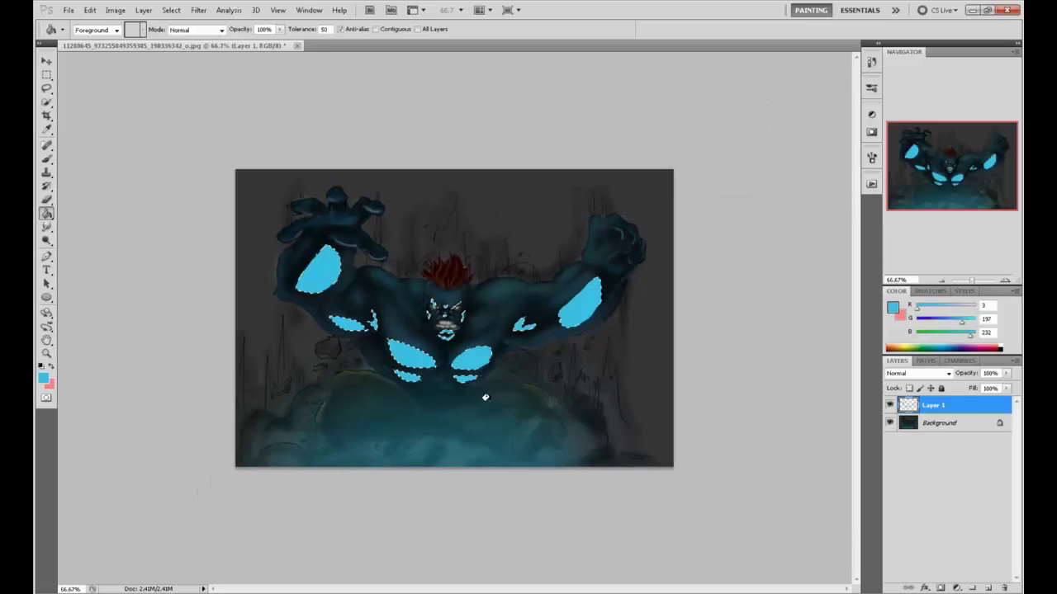
# Deselect the cyan shapes and lower the Layer 1 fill to 46%
pyautogui.press('m')
pyautogui.rightClick(580, 303)
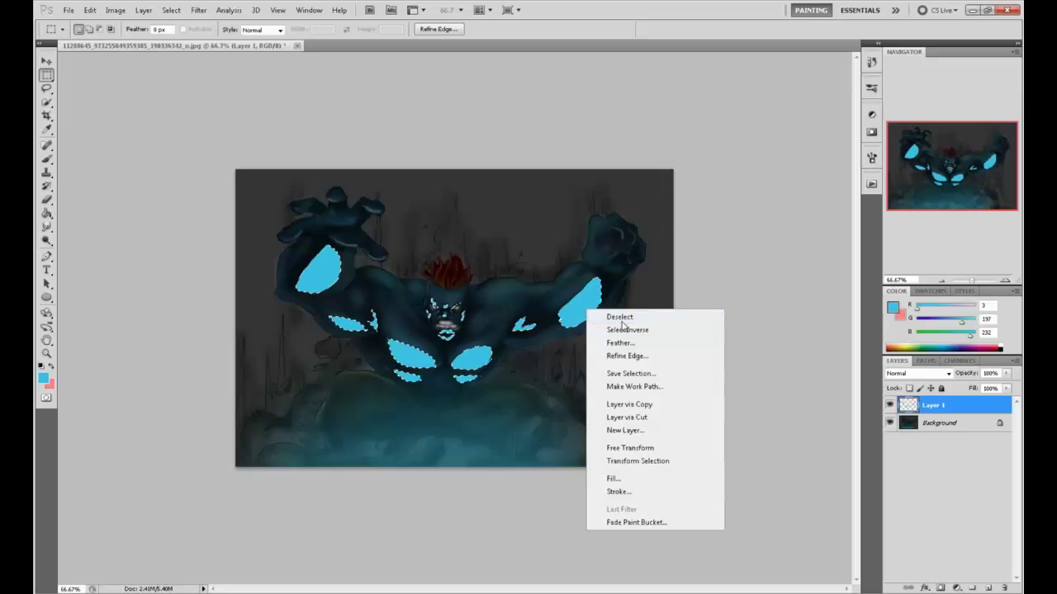
pyautogui.click(628, 316)
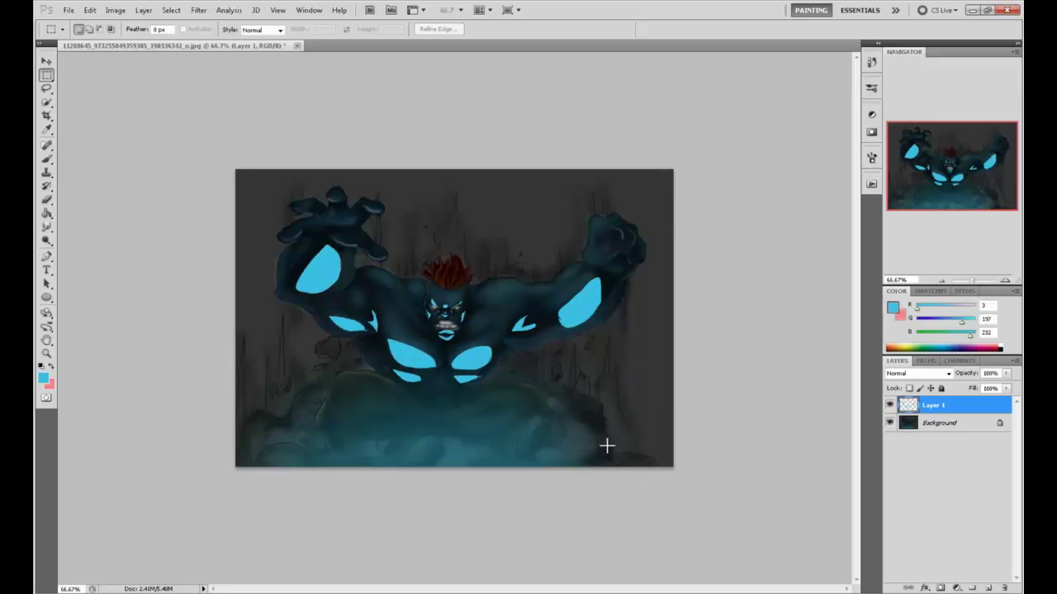
pyautogui.hotkey('ctrl', '+')
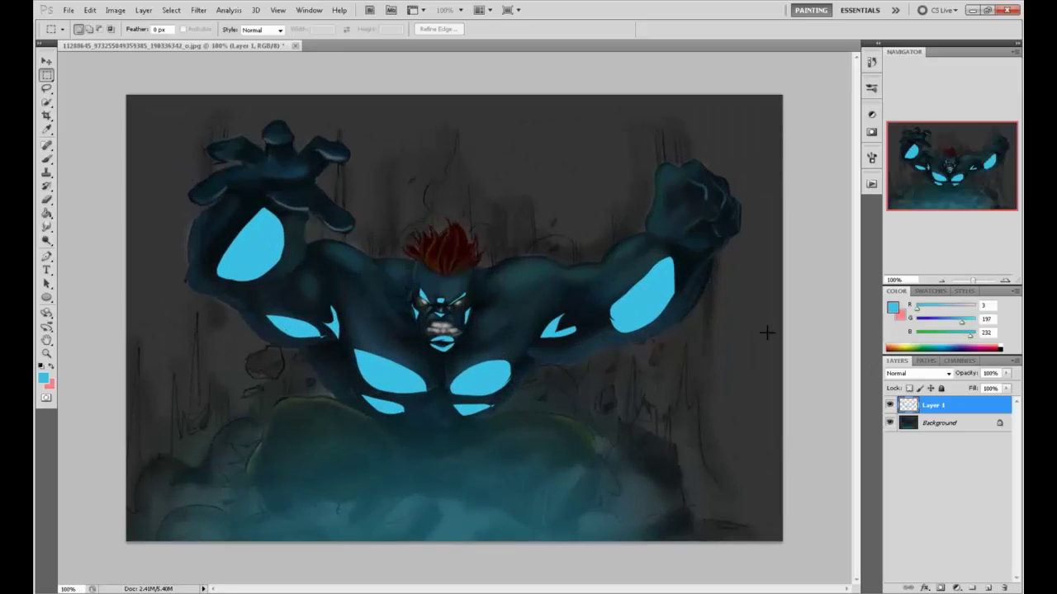
pyautogui.moveTo(1008, 395); pyautogui.dragTo(970, 400)
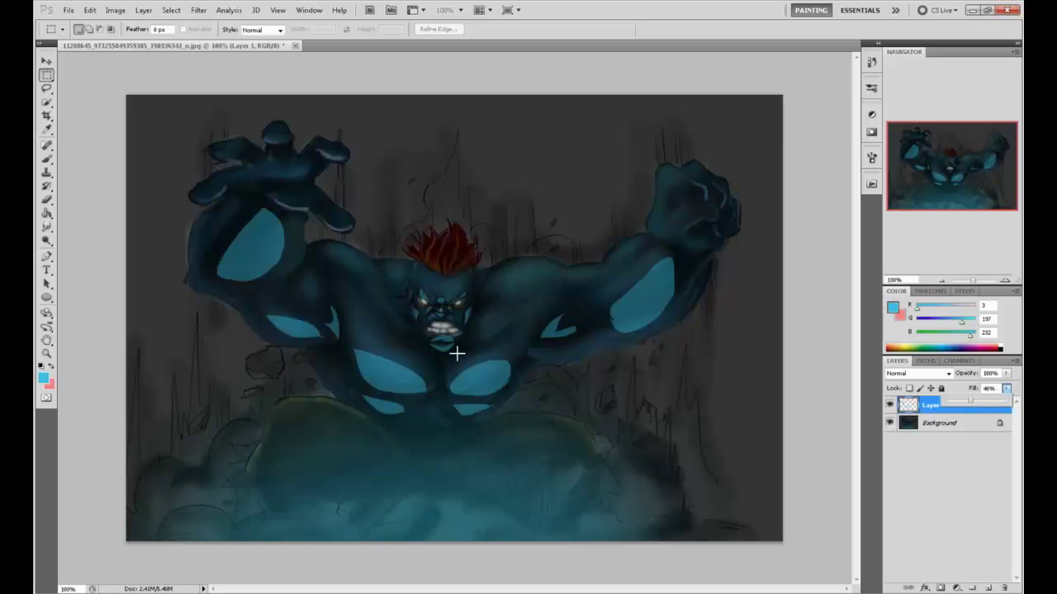
# Soften the edges of the cyan underlighting shapes on Layer 1 with a Gaussian Blur
pyautogui.click(198, 9)
pyautogui.moveTo(248, 109)
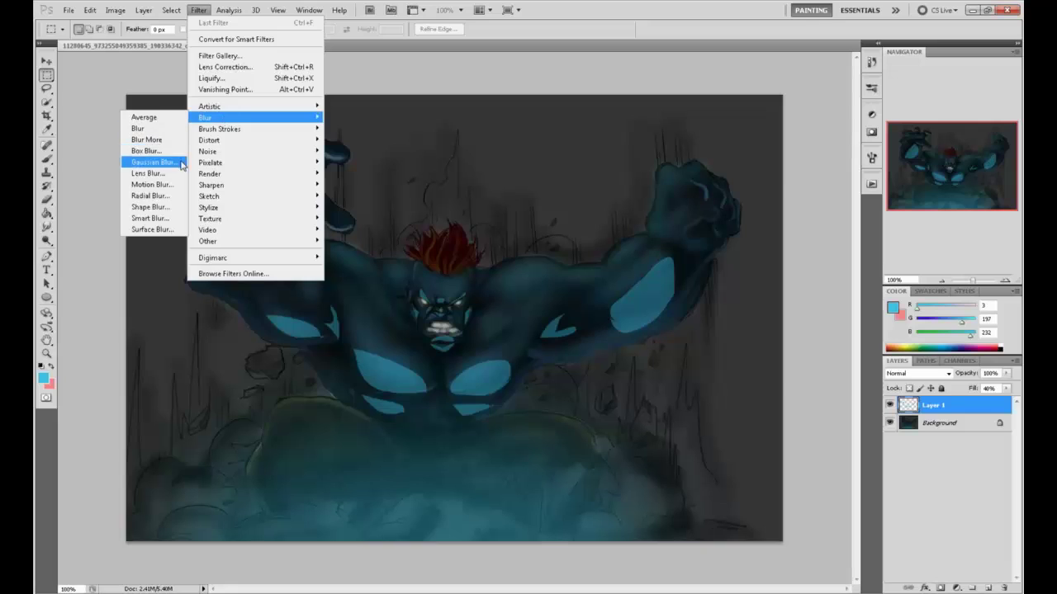
pyautogui.click(153, 164)
pyautogui.moveTo(696, 374)
pyautogui.mouseDown()
pyautogui.moveTo(687, 377)
pyautogui.moveTo(706, 378)
pyautogui.mouseUp()
pyautogui.click(824, 214)
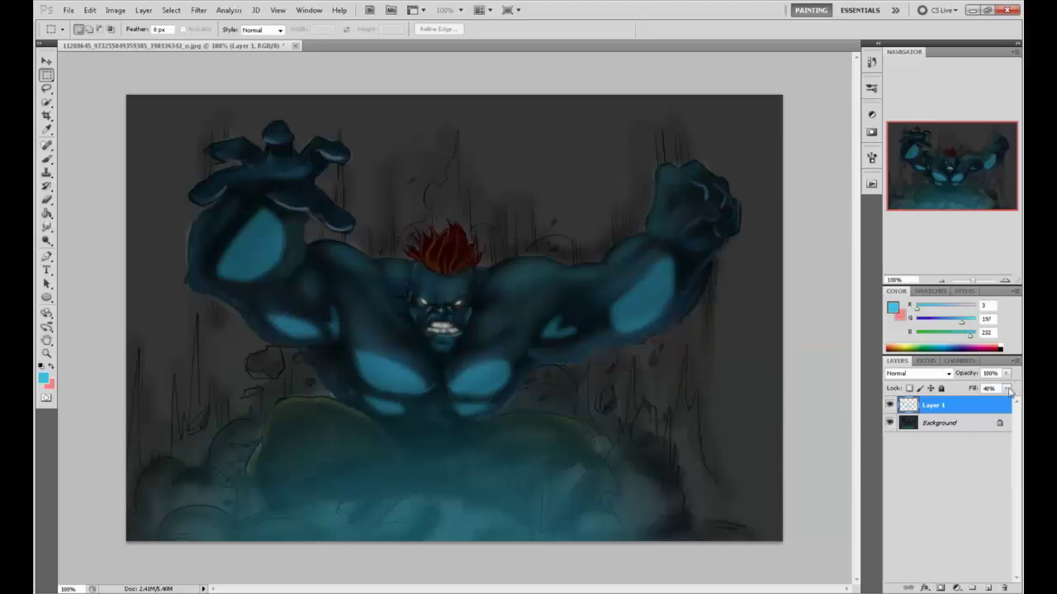
# Lower the fill of Layer 1 to 25%
pyautogui.click(1008, 389)
pyautogui.moveTo(976, 403); pyautogui.dragTo(969, 403)
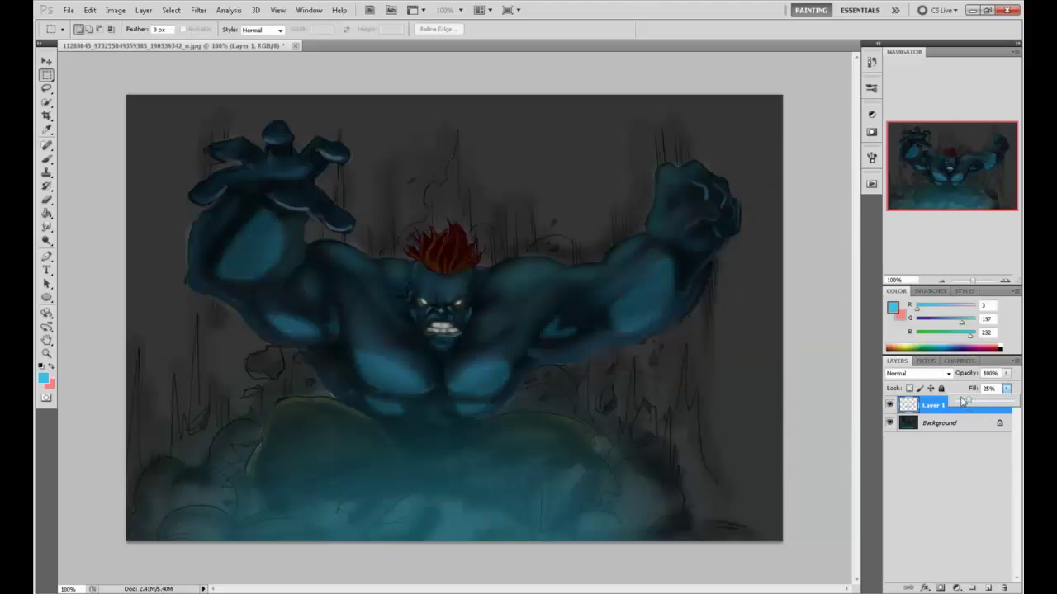
pyautogui.click(773, 94)
# Partly erase the cyan chest highlights with a soft eraser reduced to size 70, and compare the painting with Layer 1 hidden and shown
pyautogui.press('e')
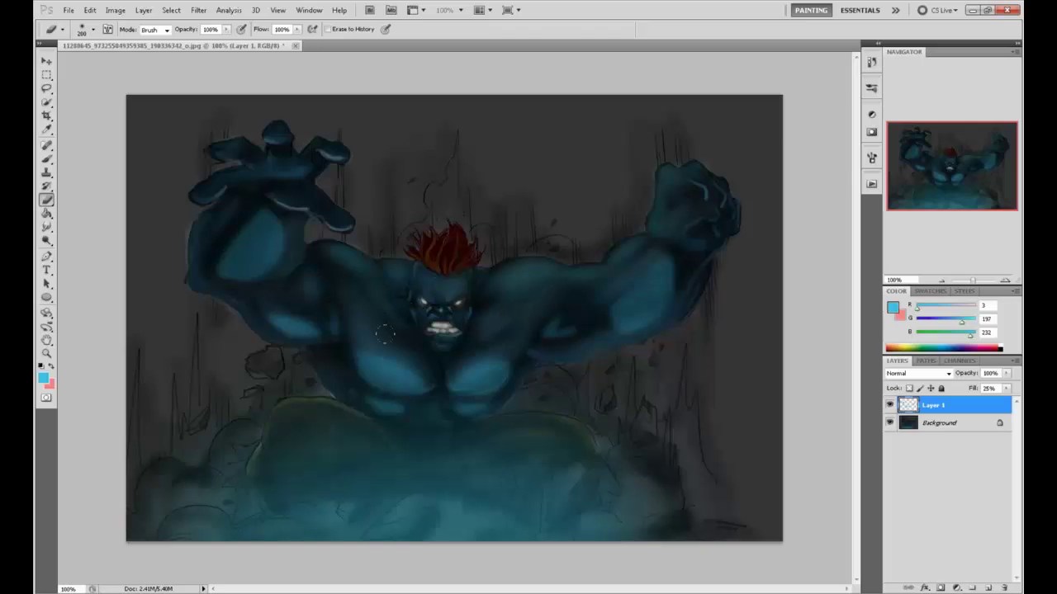
pyautogui.moveTo(401, 375); pyautogui.dragTo(366, 360)
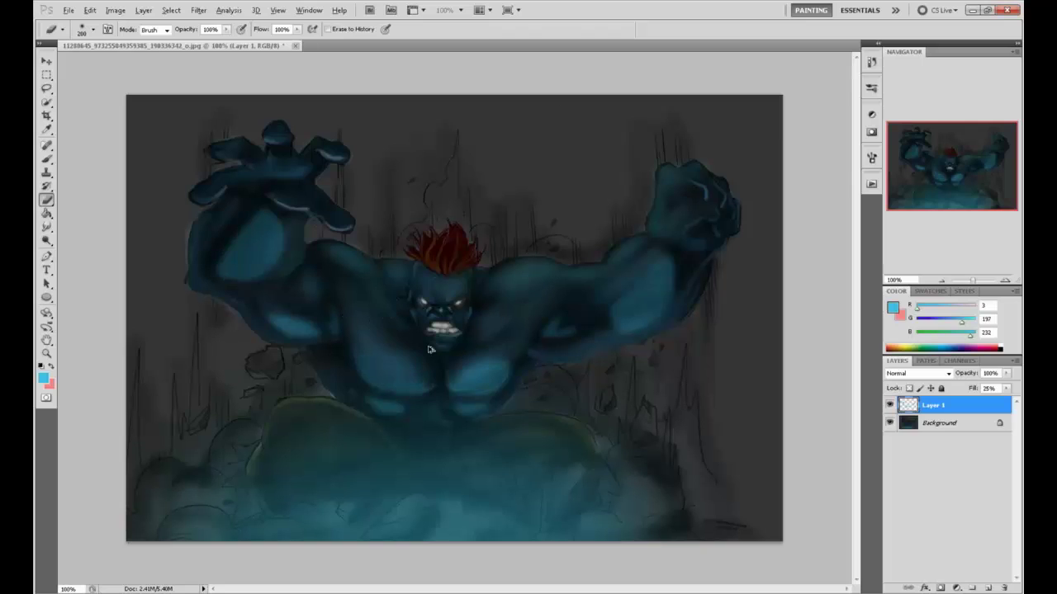
pyautogui.press('[')
pyautogui.press('[')
pyautogui.press('[')
pyautogui.press('[')
pyautogui.press('[')
pyautogui.moveTo(461, 375); pyautogui.dragTo(495, 368)
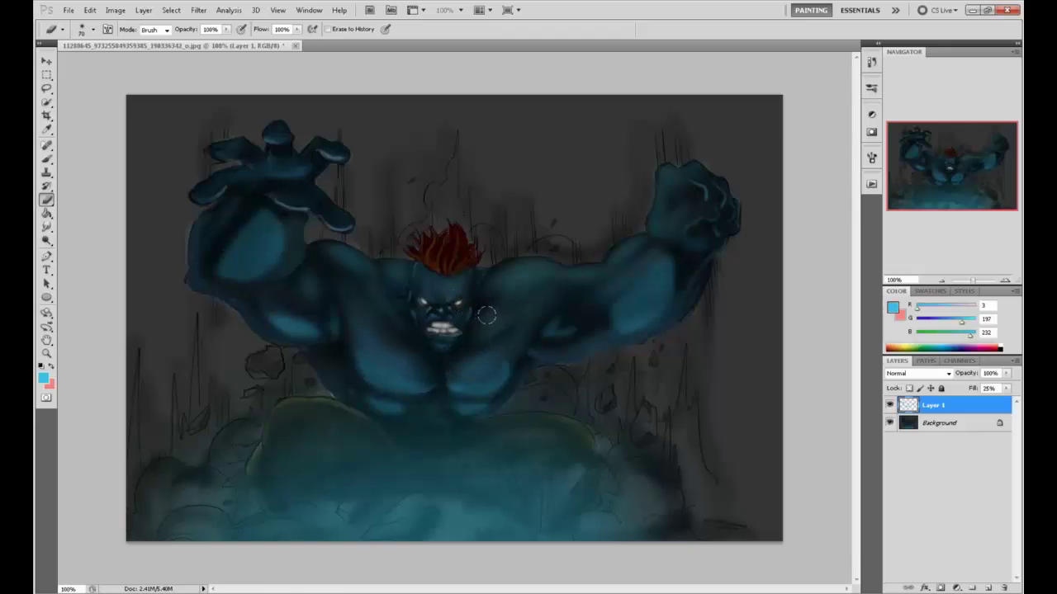
pyautogui.click(889, 406)
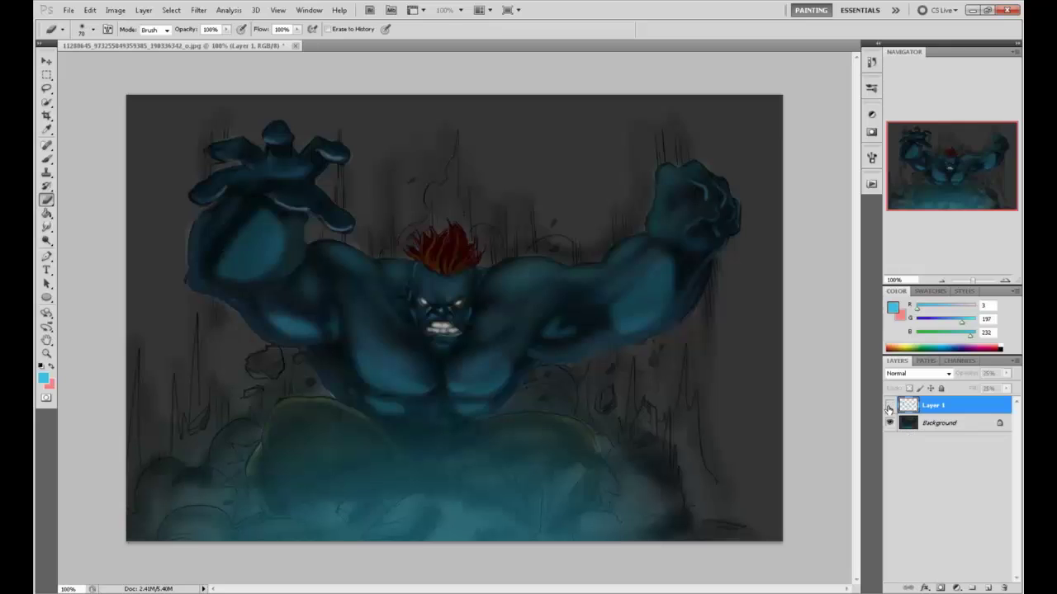
pyautogui.click(890, 406)
# Copy the face underlighting onto its own layer with a freehand selection and set that layer's fill to 52%
pyautogui.press('l')
pyautogui.moveTo(485, 254)
pyautogui.mouseDown()
pyautogui.moveTo(383, 262)
pyautogui.moveTo(398, 322)
pyautogui.moveTo(428, 353)
pyautogui.moveTo(484, 323)
pyautogui.moveTo(450, 222)
pyautogui.mouseUp()
pyautogui.hotkey('ctrl', 'j')
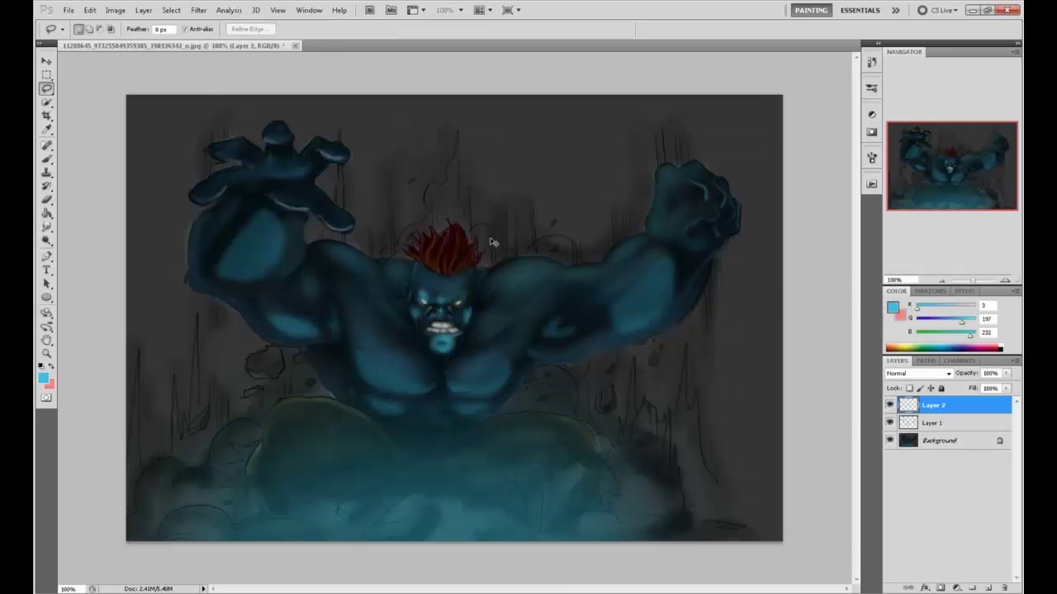
pyautogui.click(928, 420)
pyautogui.click(937, 376)
pyautogui.click(946, 409)
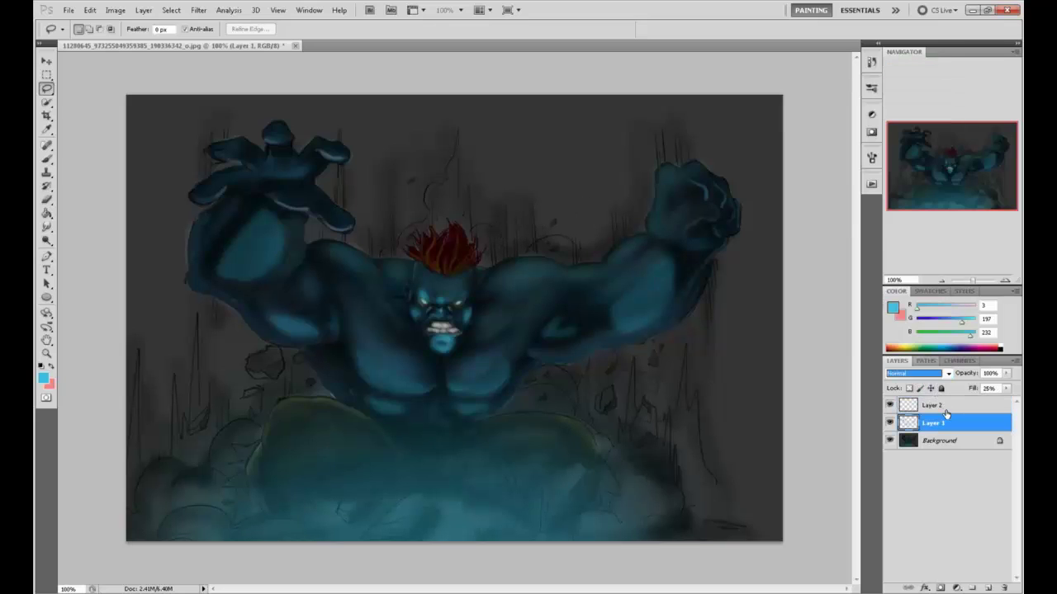
pyautogui.click(986, 405)
pyautogui.moveTo(1006, 388); pyautogui.dragTo(976, 404)
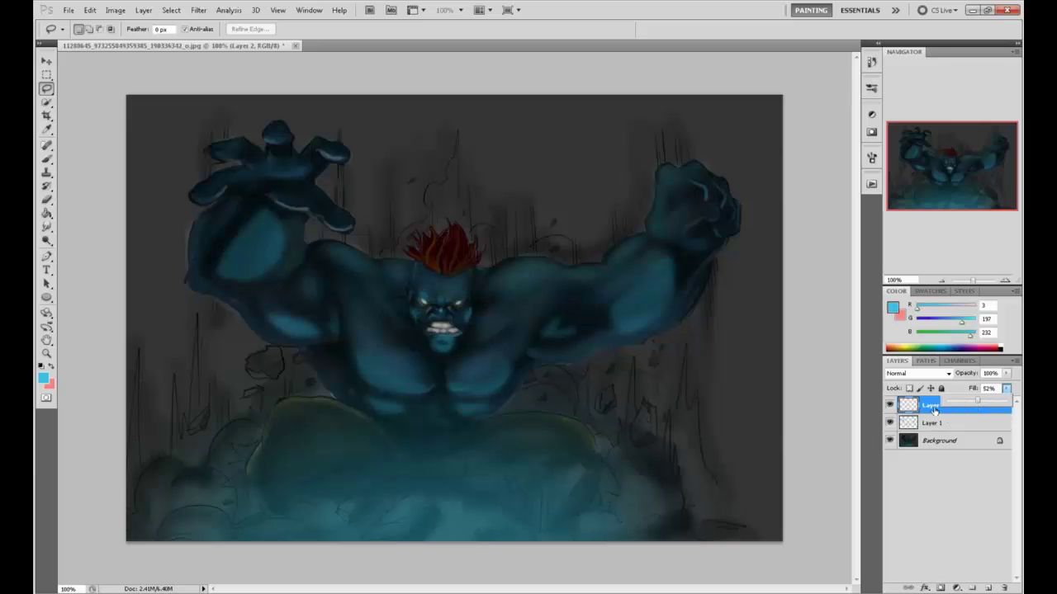
# Erase excess cyan light around the mouth and chin on Layer 2 with reduced eraser opacity
pyautogui.rightClick(939, 424)
pyautogui.click(946, 427)
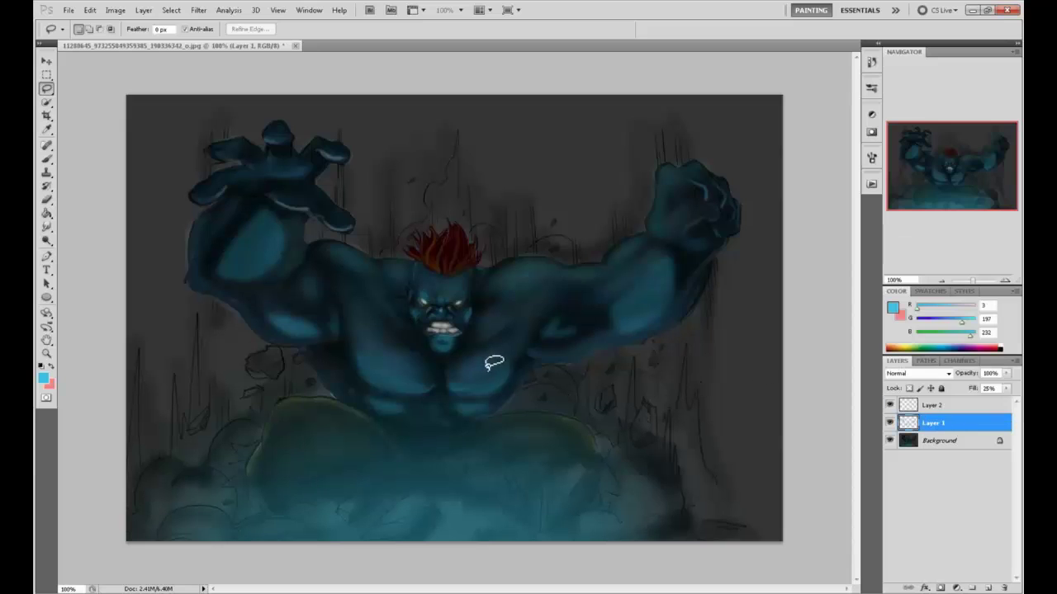
pyautogui.press('b')
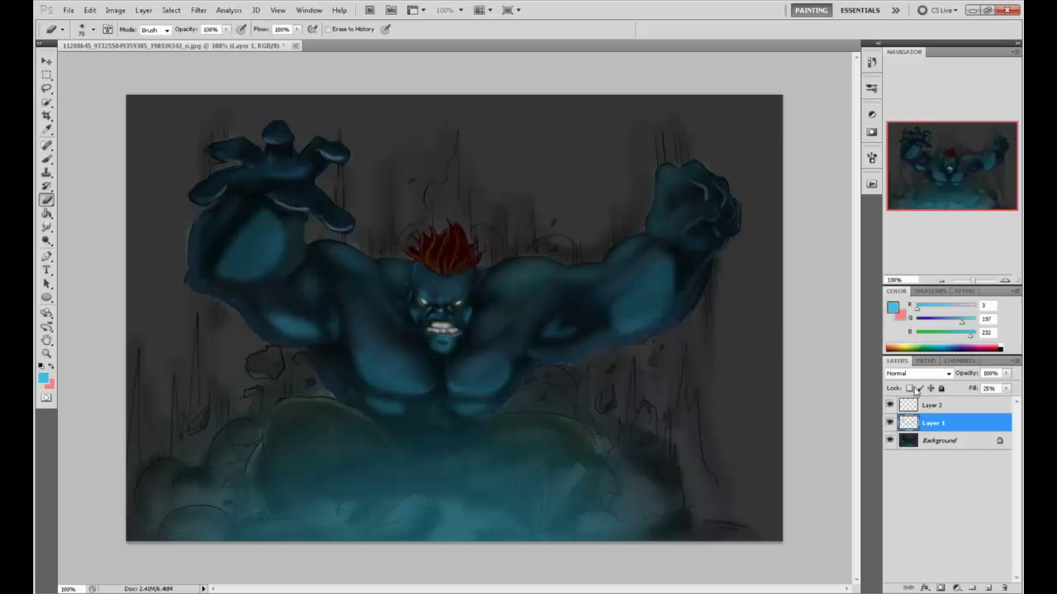
pyautogui.click(933, 405)
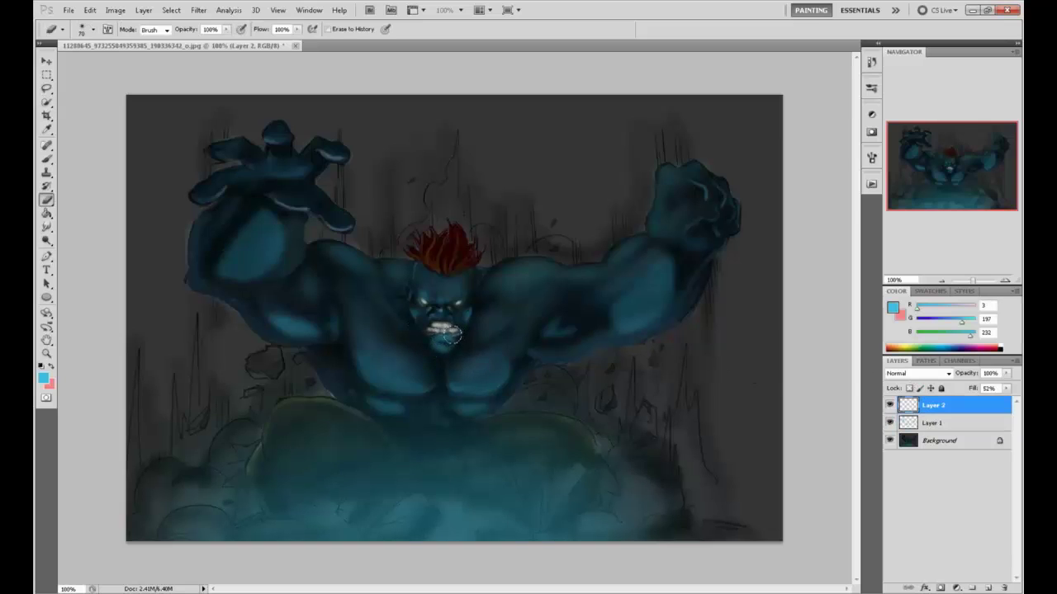
pyautogui.moveTo(226, 30); pyautogui.dragTo(211, 43)
pyautogui.moveTo(453, 334); pyautogui.dragTo(441, 341)
pyautogui.moveTo(226, 29); pyautogui.dragTo(209, 43)
pyautogui.click(470, 337)
# Refine the face underlighting on Layer 2 with the eraser at 100% opacity and the brush at 49% opacity
pyautogui.moveTo(226, 30); pyautogui.dragTo(273, 46)
pyautogui.press('b')
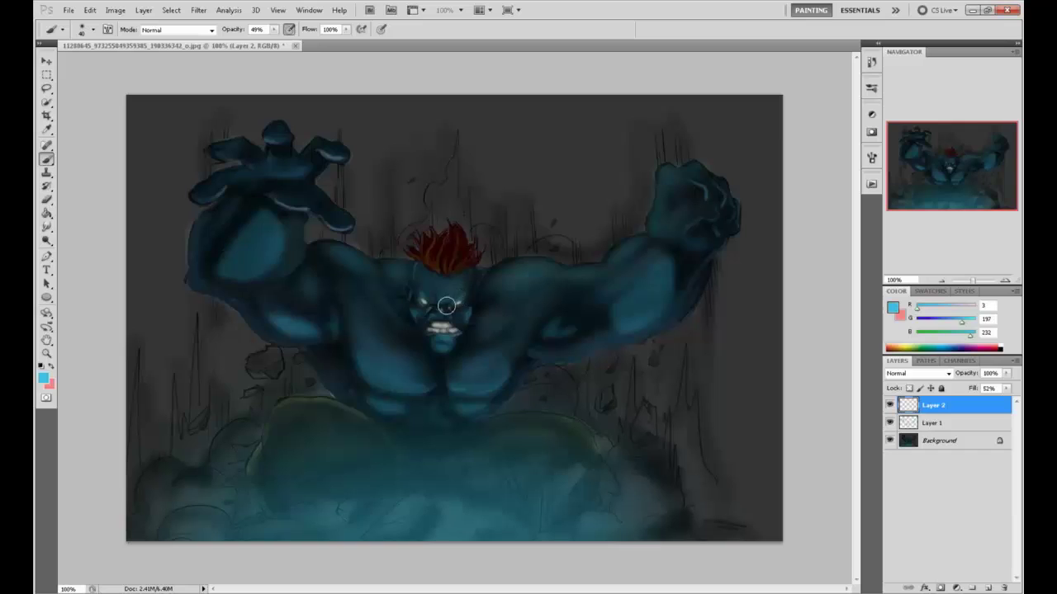
pyautogui.press('e')
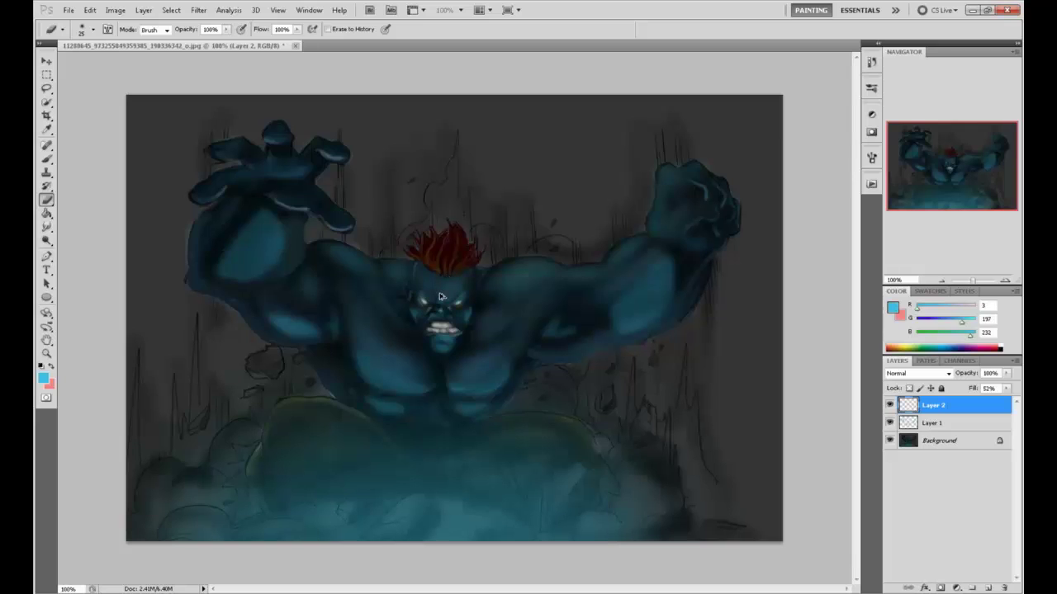
pyautogui.press('b')
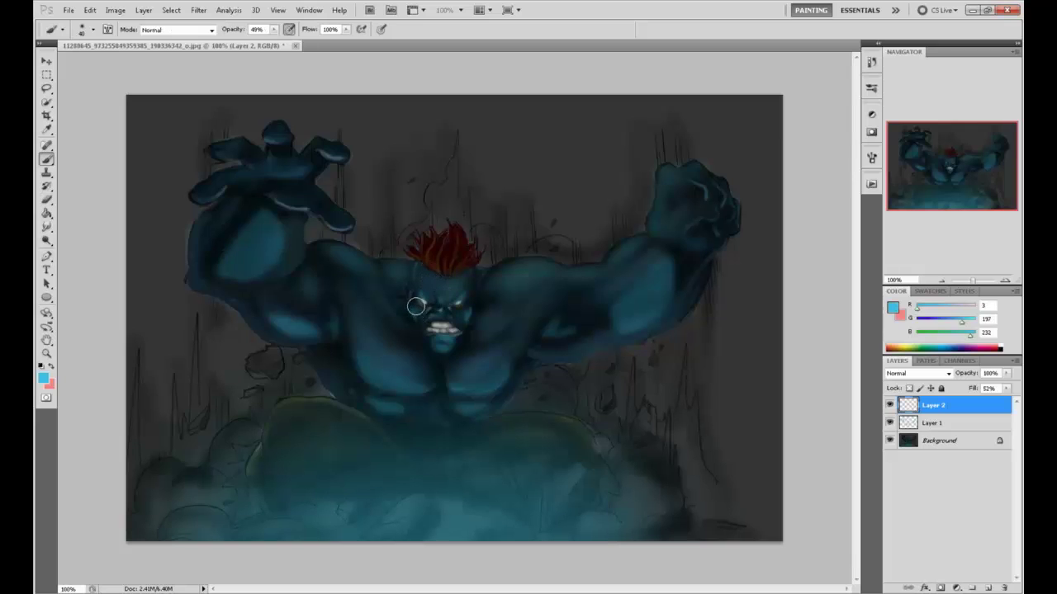
# Blend the forearm and upper-arm highlights on Layer 1 using a size 175 eraser, lowering its opacity to 54%
pyautogui.press('e')
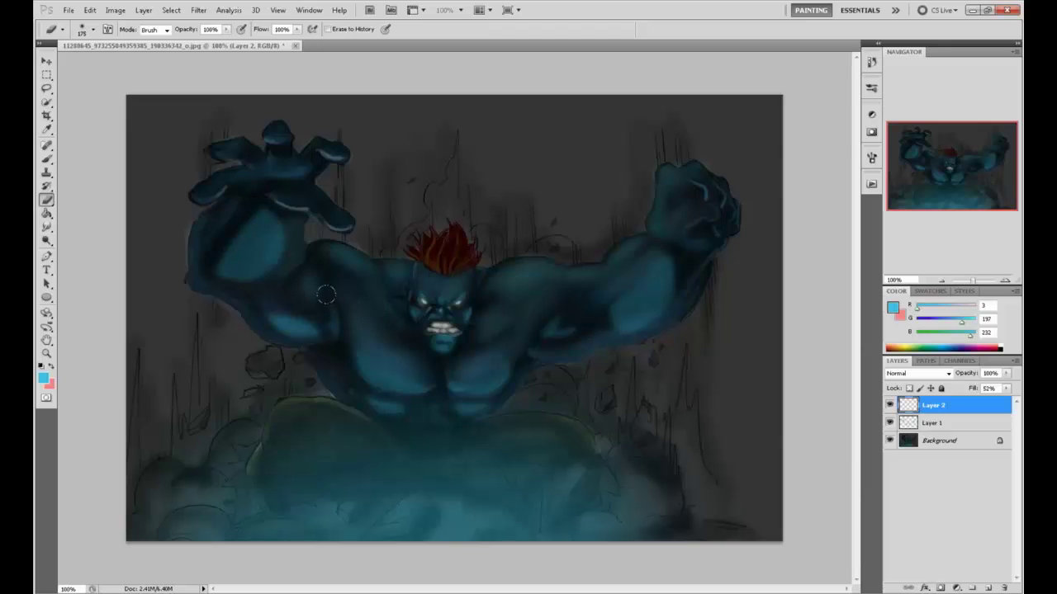
pyautogui.click(936, 422)
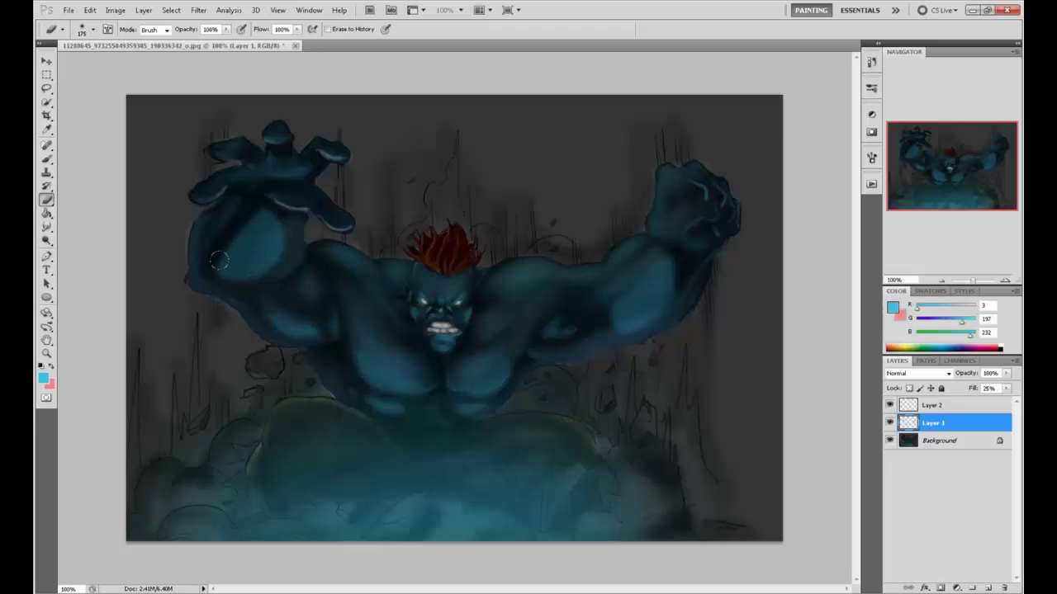
pyautogui.moveTo(266, 251); pyautogui.dragTo(221, 197)
pyautogui.click(225, 29)
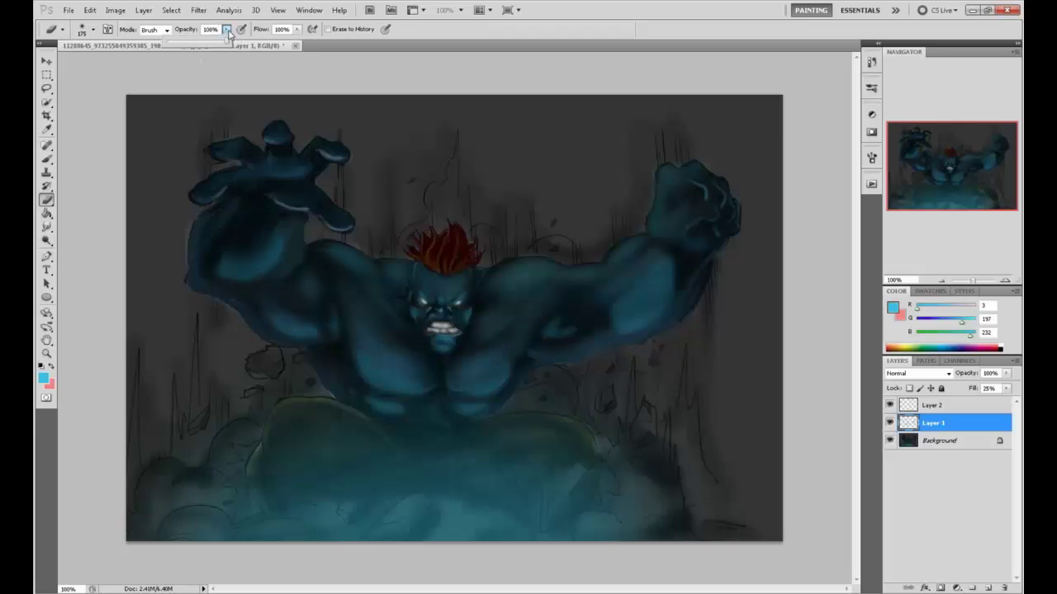
pyautogui.moveTo(229, 41); pyautogui.dragTo(201, 41)
pyautogui.click(169, 184)
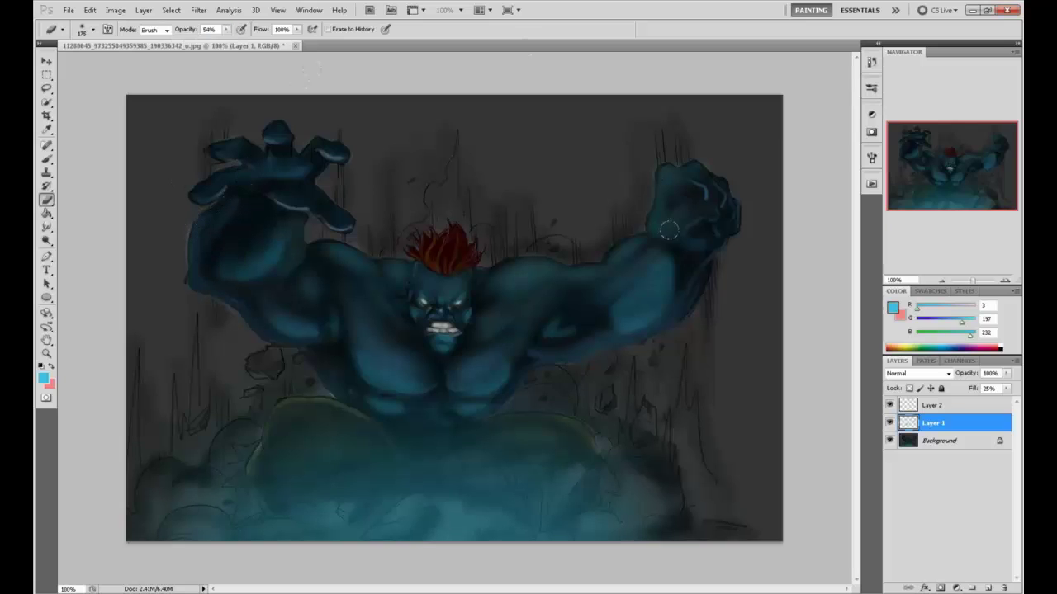
pyautogui.moveTo(669, 229)
pyautogui.mouseDown()
pyautogui.moveTo(644, 219)
pyautogui.moveTo(619, 285)
pyautogui.mouseUp()
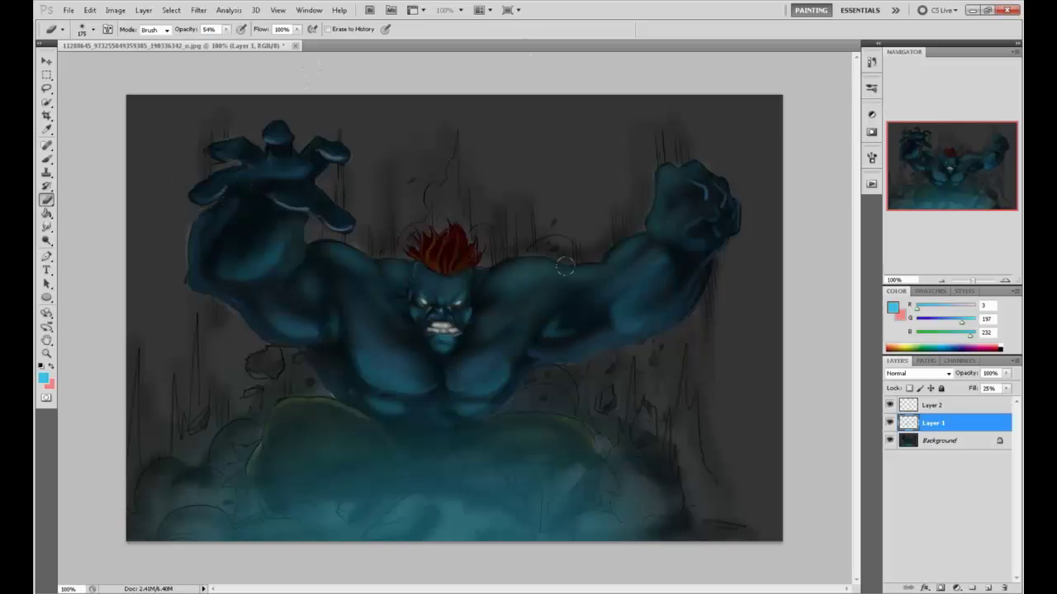
pyautogui.moveTo(318, 287); pyautogui.dragTo(293, 297)
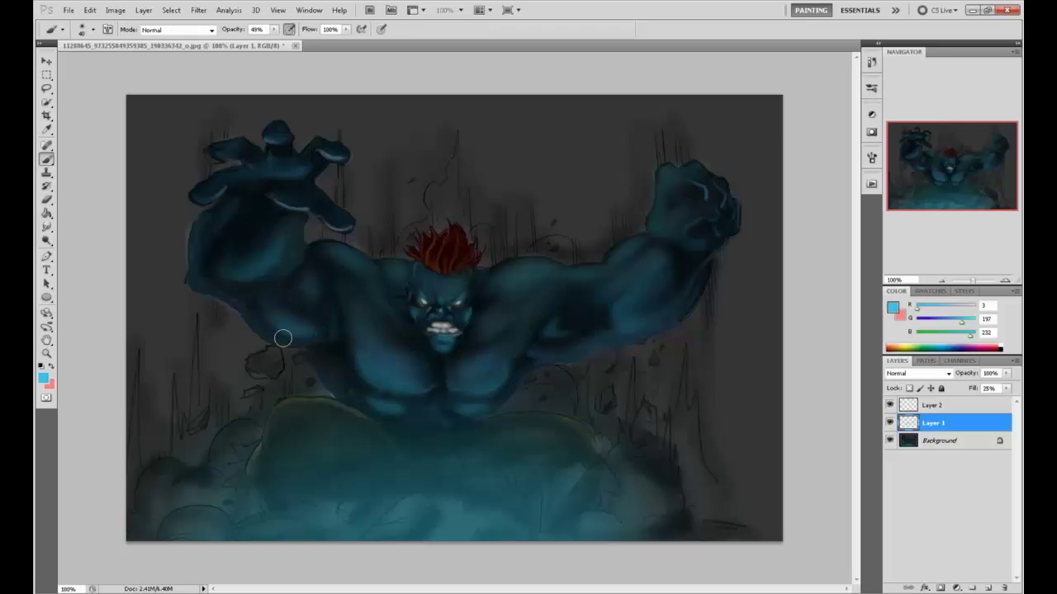
# Outline the side of the torso below the raised open-handed arm, brush cyan light into it, and deselect
pyautogui.press('l')
pyautogui.moveTo(316, 369)
pyautogui.mouseDown()
pyautogui.moveTo(354, 383)
pyautogui.moveTo(330, 353)
pyautogui.moveTo(314, 365)
pyautogui.mouseUp()
pyautogui.press('b')
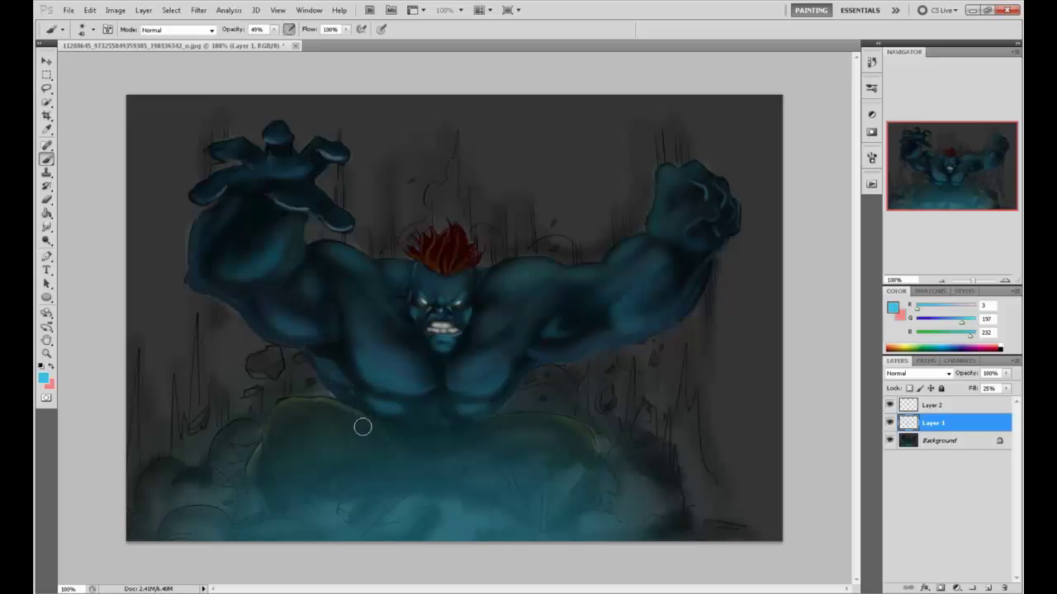
pyautogui.press('m')
pyautogui.rightClick(502, 343)
pyautogui.click(524, 352)
# Soften the upper-arm and torso highlights on Layer 1 with the Blur tool at 90% strength, then touch them up with brush and eraser
pyautogui.click(47, 227)
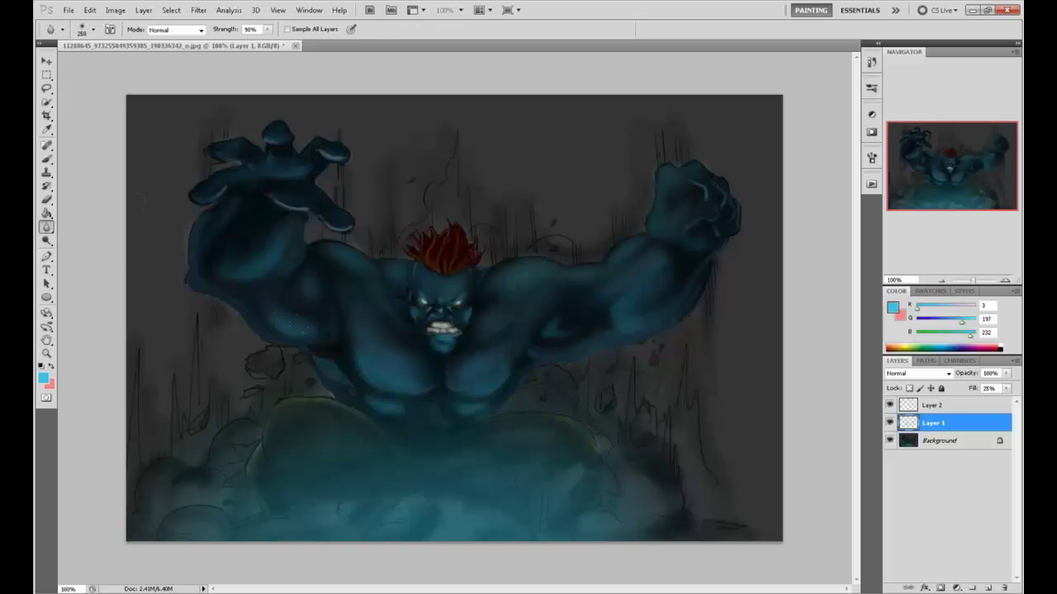
pyautogui.press('b')
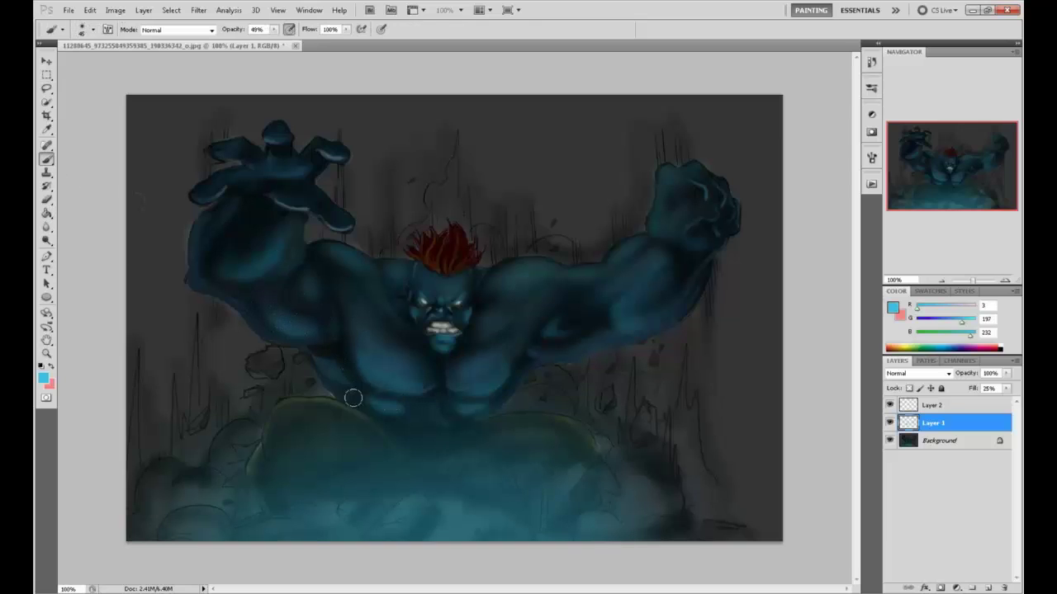
pyautogui.press('e')
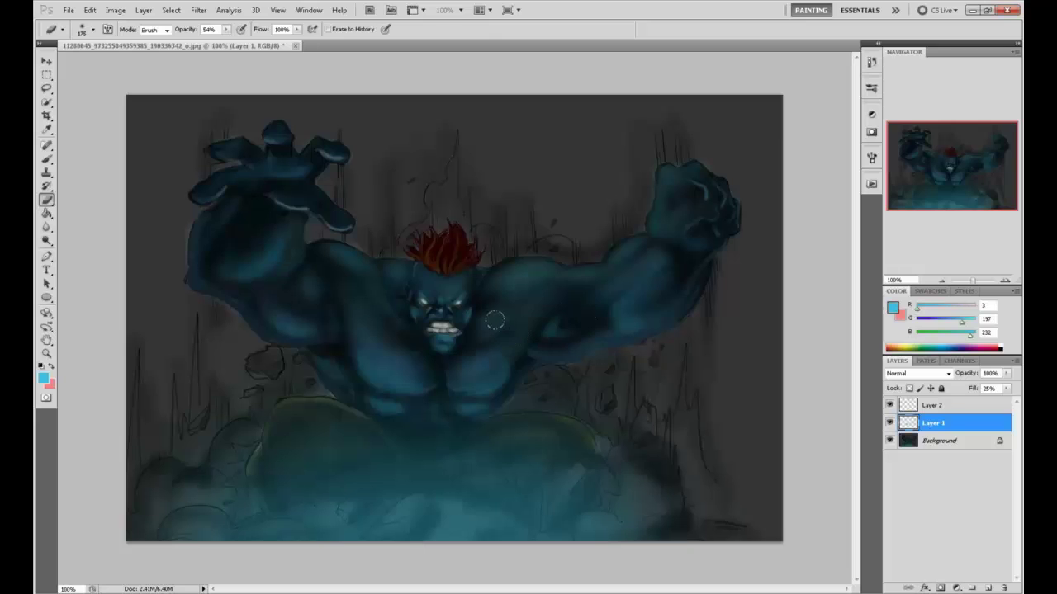
# Merge Layer 1 and Layer 2 down into the Background
pyautogui.rightClick(942, 424)
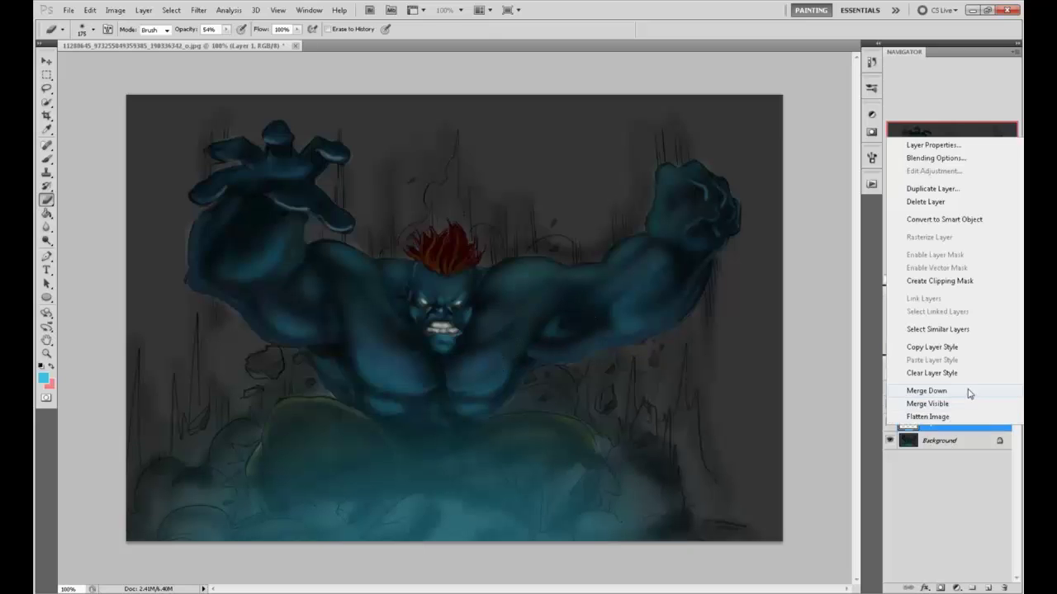
pyautogui.click(967, 390)
pyautogui.rightClick(937, 405)
pyautogui.click(965, 373)
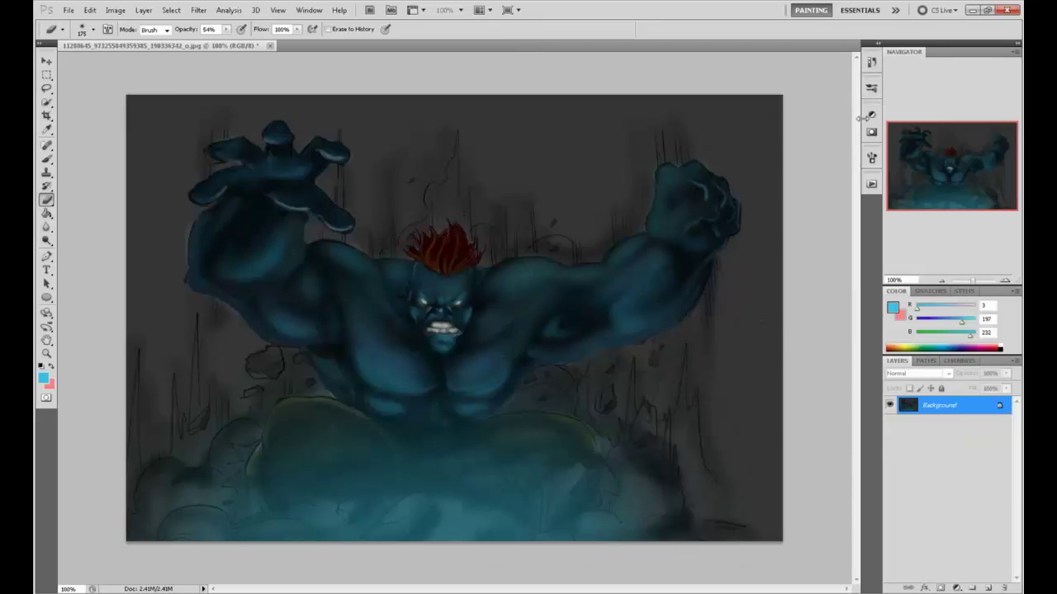
# Add a new layer and brush a brighter cyan glow across the mist below the figure with a large soft brush
pyautogui.click(988, 588)
pyautogui.press('b')
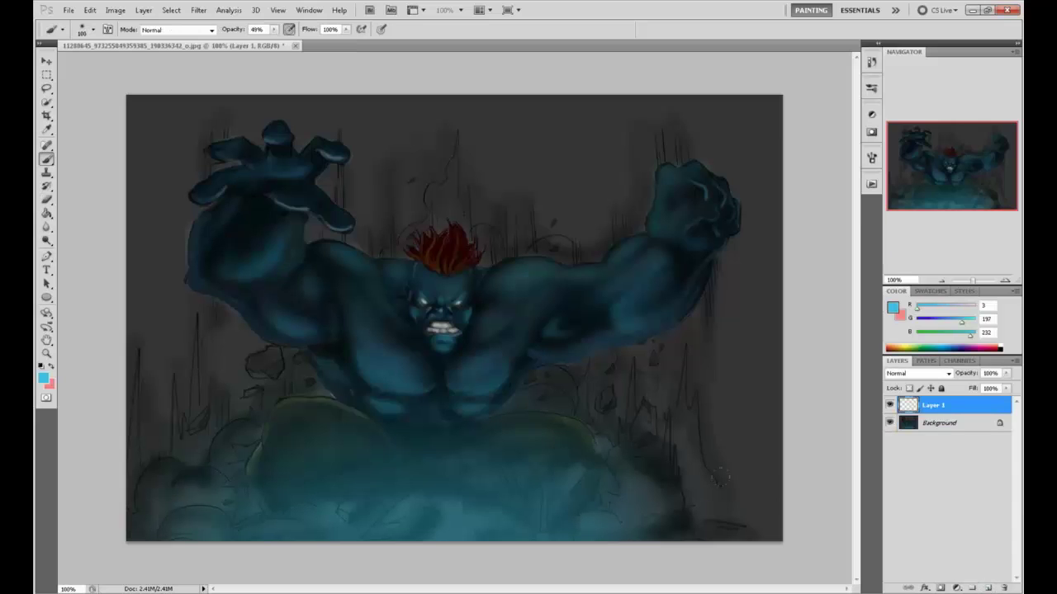
pyautogui.moveTo(595, 487); pyautogui.dragTo(322, 495)
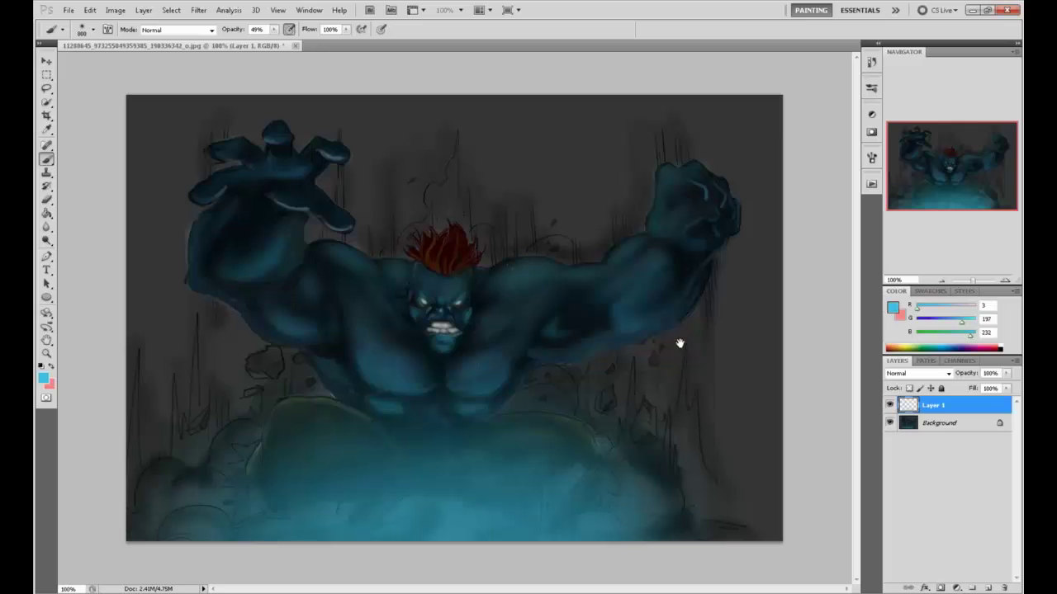
# Add another new layer above the glow and set the brush to black at 100% opacity
pyautogui.click(986, 588)
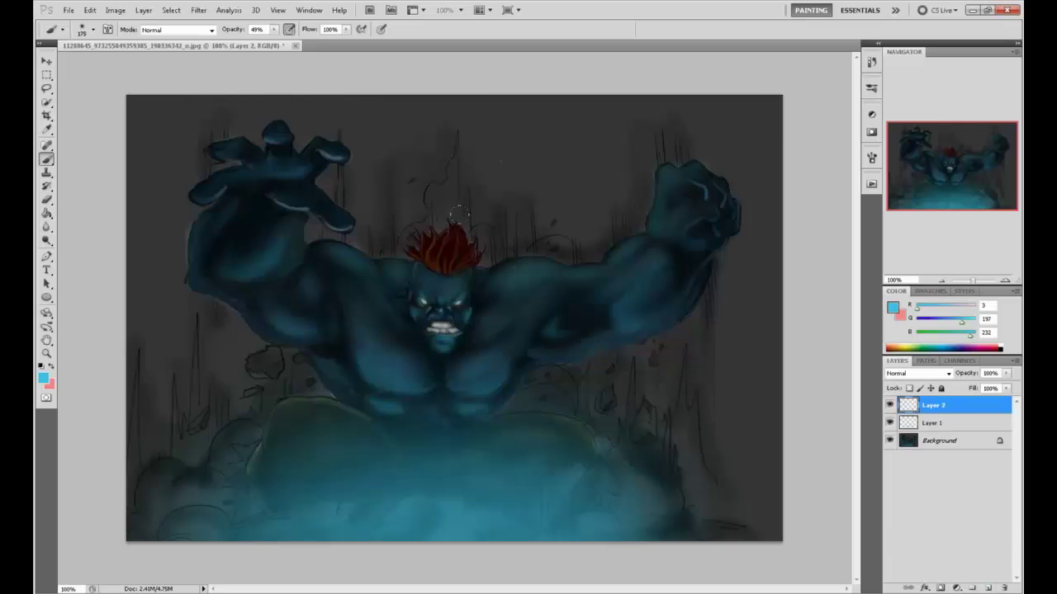
pyautogui.click(899, 318)
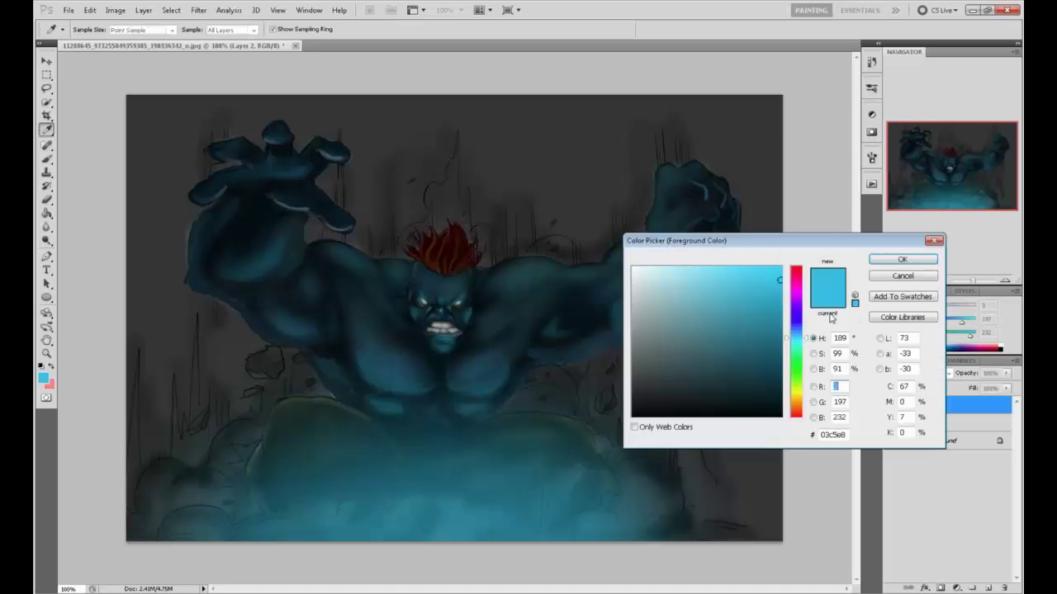
pyautogui.click(780, 432)
pyautogui.click(908, 258)
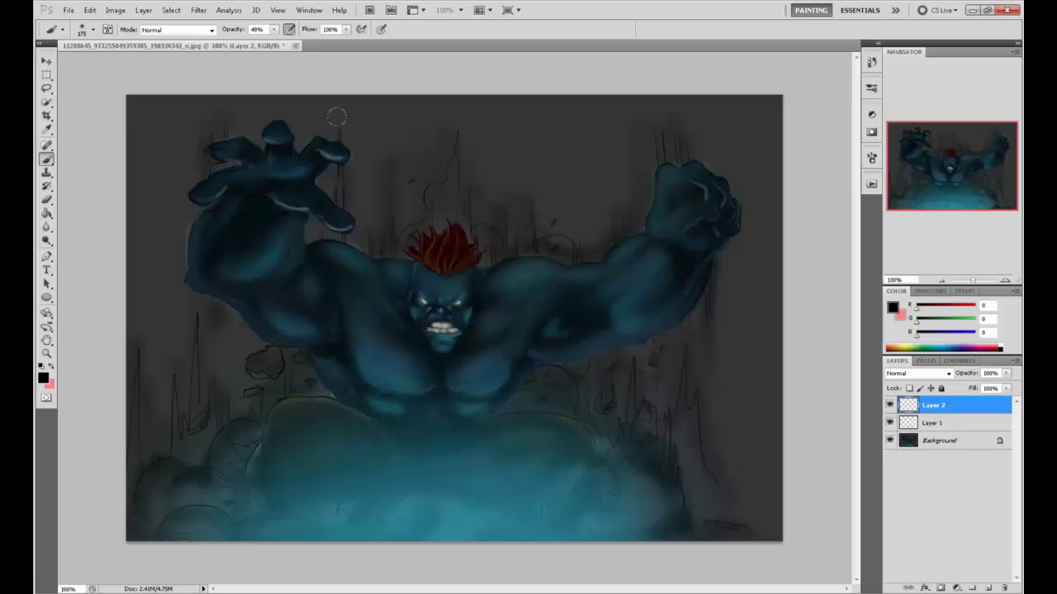
pyautogui.click(273, 29)
pyautogui.moveTo(272, 39); pyautogui.dragTo(305, 40)
pyautogui.click(597, 34)
# Paint black shading into the face and around the mouth on Layer 2 with a small brush, adjusting its size as needed
pyautogui.press('[')
pyautogui.press('[')
pyautogui.press('[')
pyautogui.press('[')
pyautogui.press('[')
pyautogui.press('[')
pyautogui.press('[')
pyautogui.press('[')
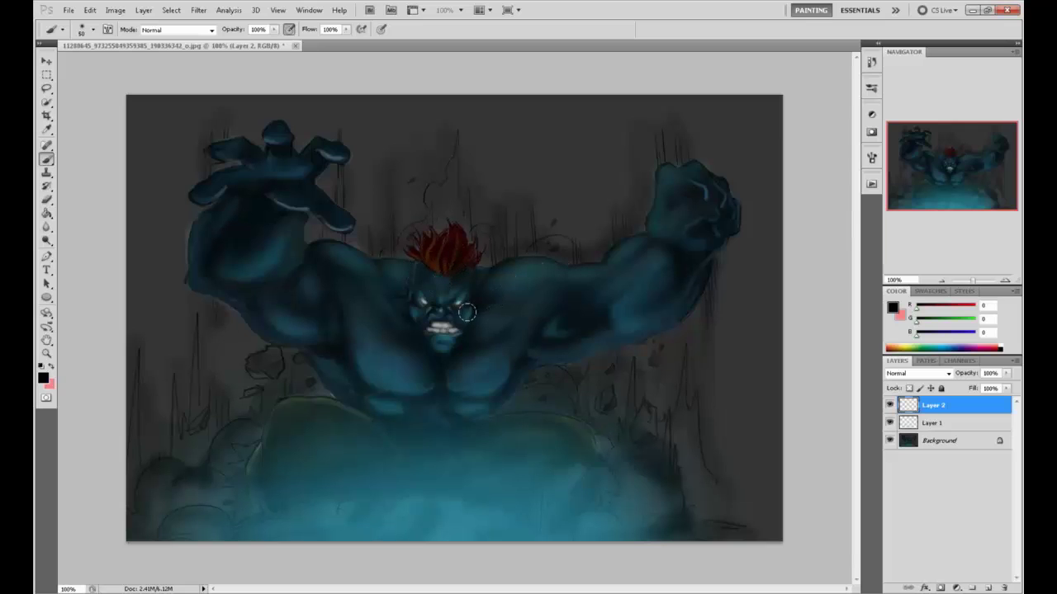
pyautogui.press('[')
pyautogui.press('[')
pyautogui.press('[')
pyautogui.press('[')
pyautogui.press('[')
pyautogui.press('[')
pyautogui.press('[')
pyautogui.press(']')
pyautogui.press(']')
pyautogui.moveTo(454, 333)
pyautogui.mouseDown()
pyautogui.moveTo(434, 336)
pyautogui.moveTo(481, 338)
pyautogui.mouseUp()
pyautogui.press('[')
pyautogui.press('[')
pyautogui.click(47, 240)
pyautogui.click(47, 226)
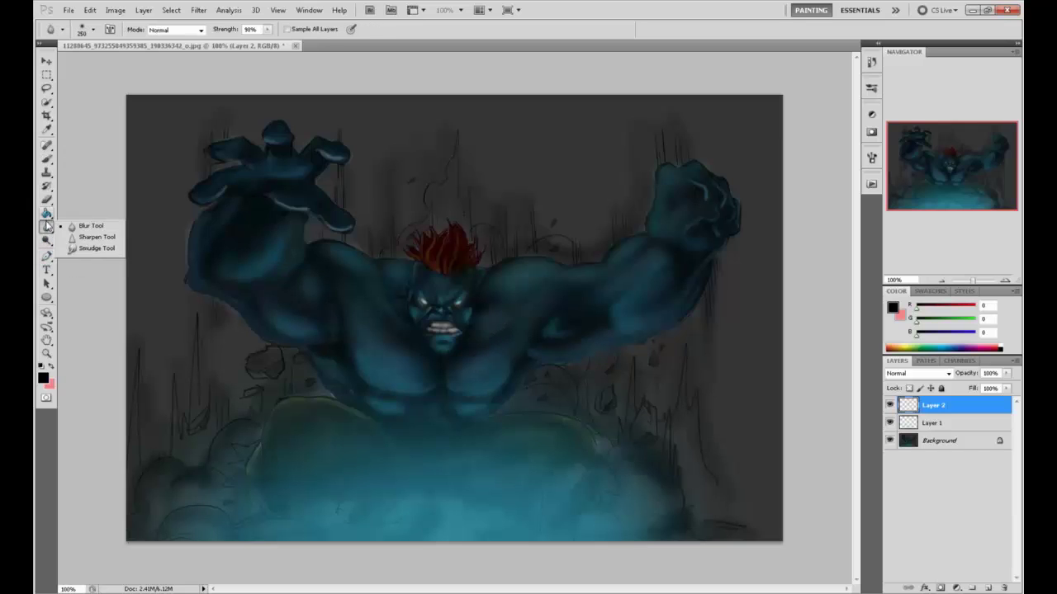
pyautogui.click(97, 237)
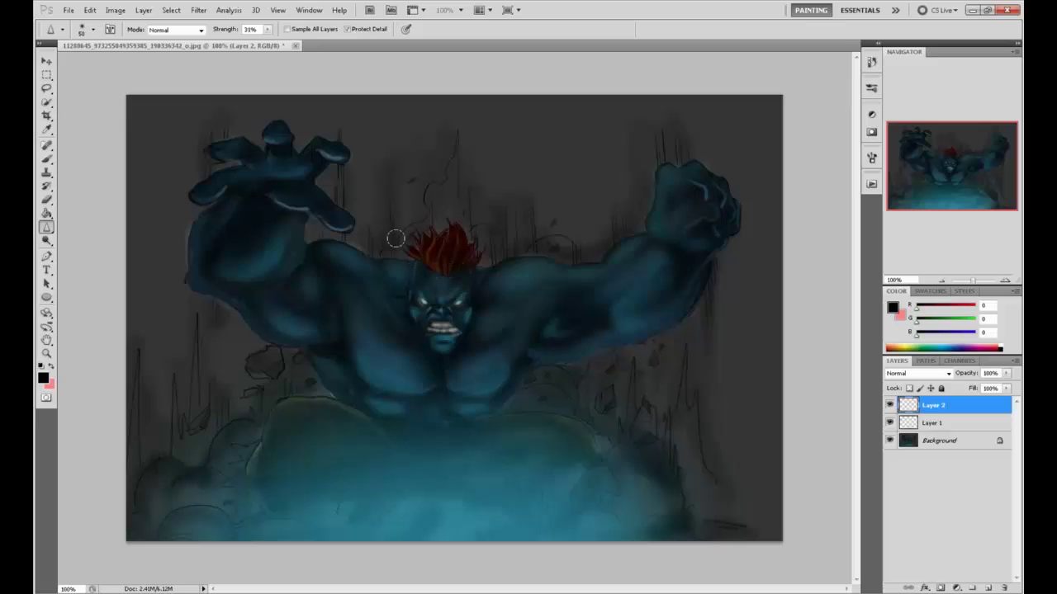
# Sample blues from the chest and refine the shading of both pectoral muscles on Layer 2 with a 40 px brush
pyautogui.press('b')
pyautogui.keyDown('alt'); pyautogui.click(373, 378); pyautogui.keyUp('alt')
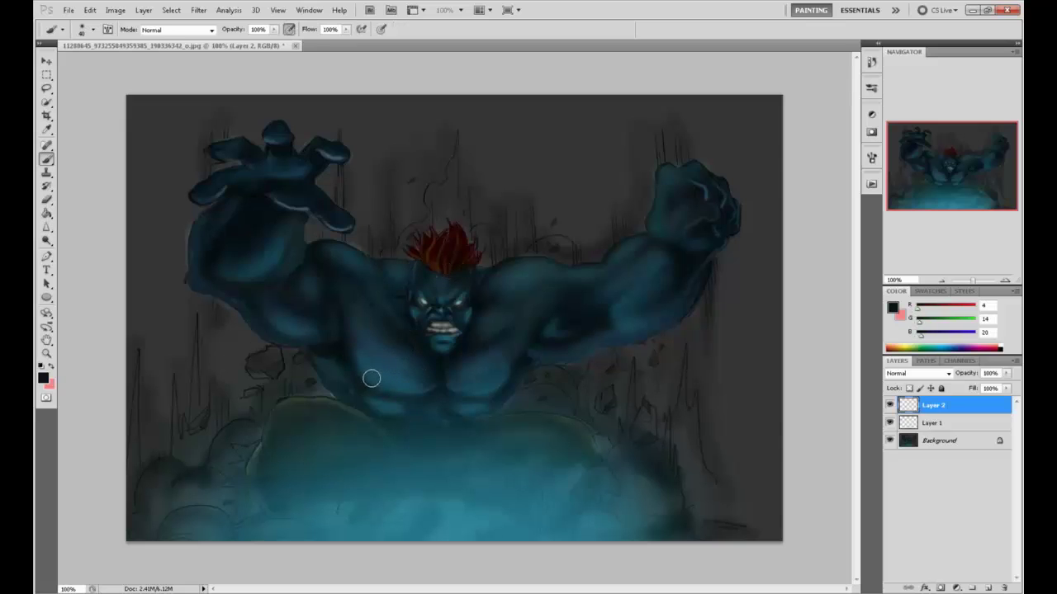
pyautogui.keyDown('alt'); pyautogui.click(374, 377); pyautogui.keyUp('alt')
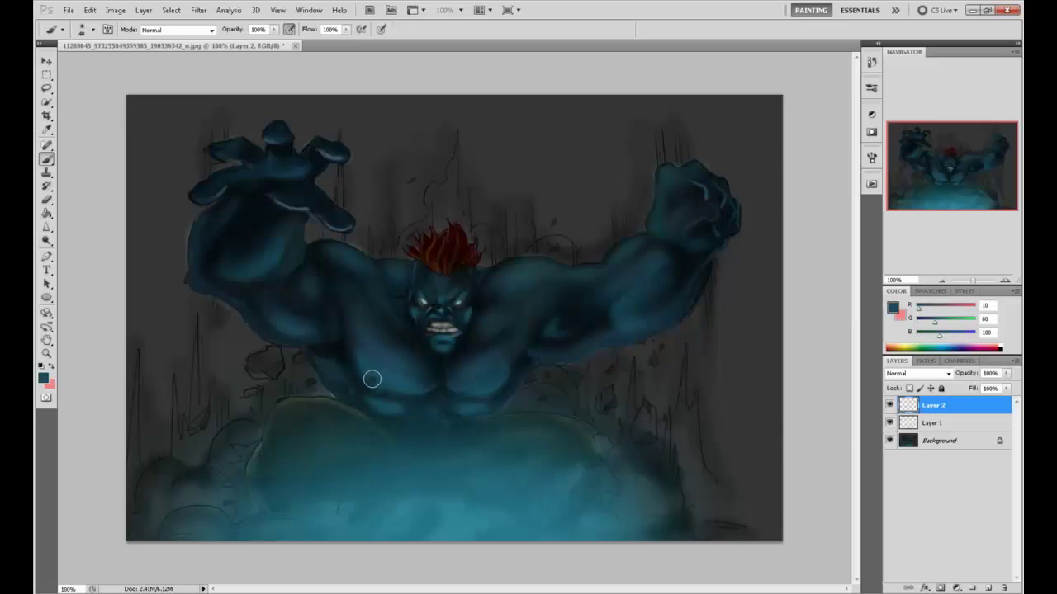
pyautogui.keyDown('alt'); pyautogui.click(374, 377); pyautogui.keyUp('alt')
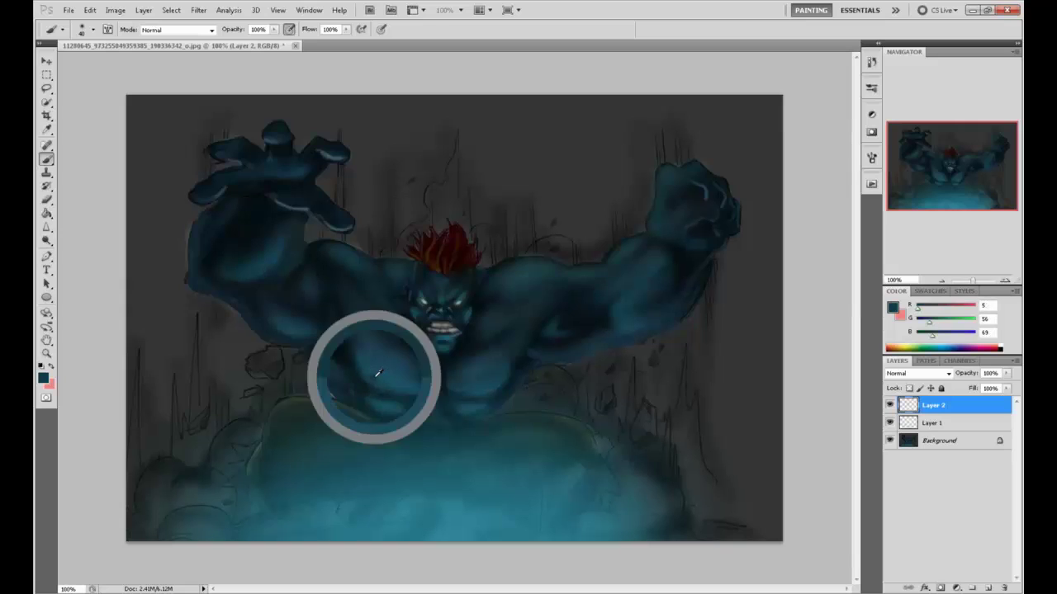
pyautogui.keyDown('alt'); pyautogui.click(370, 379); pyautogui.keyUp('alt')
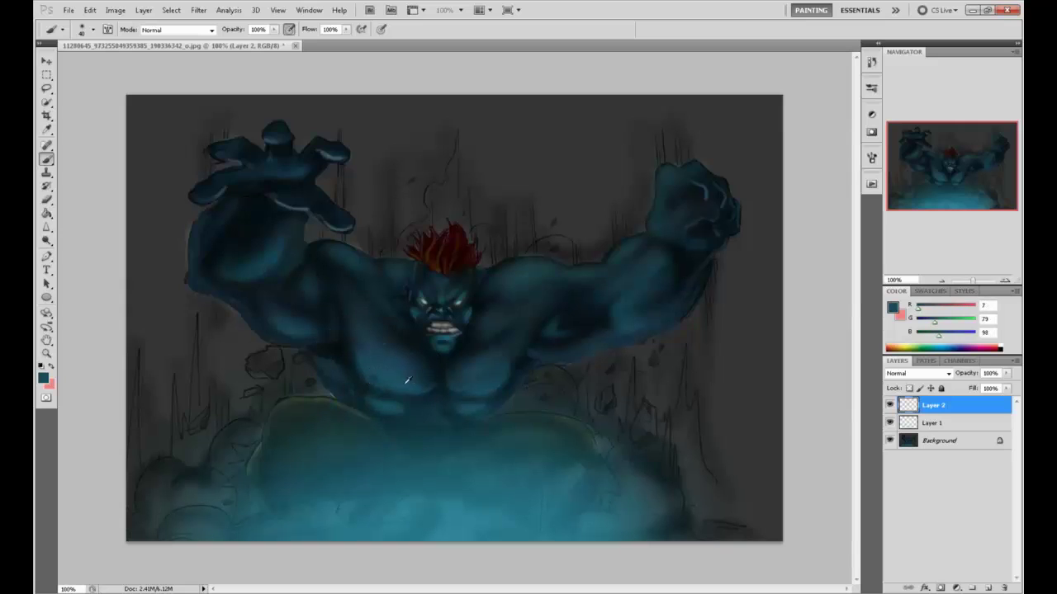
pyautogui.keyDown('alt'); pyautogui.click(515, 364); pyautogui.keyUp('alt')
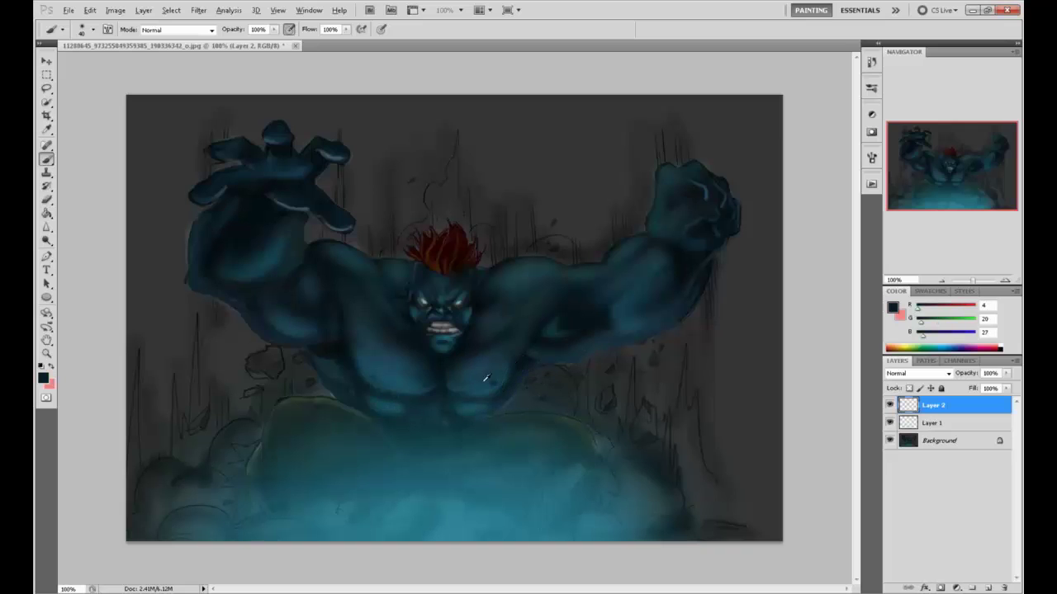
pyautogui.keyDown('alt'); pyautogui.click(495, 384); pyautogui.keyUp('alt')
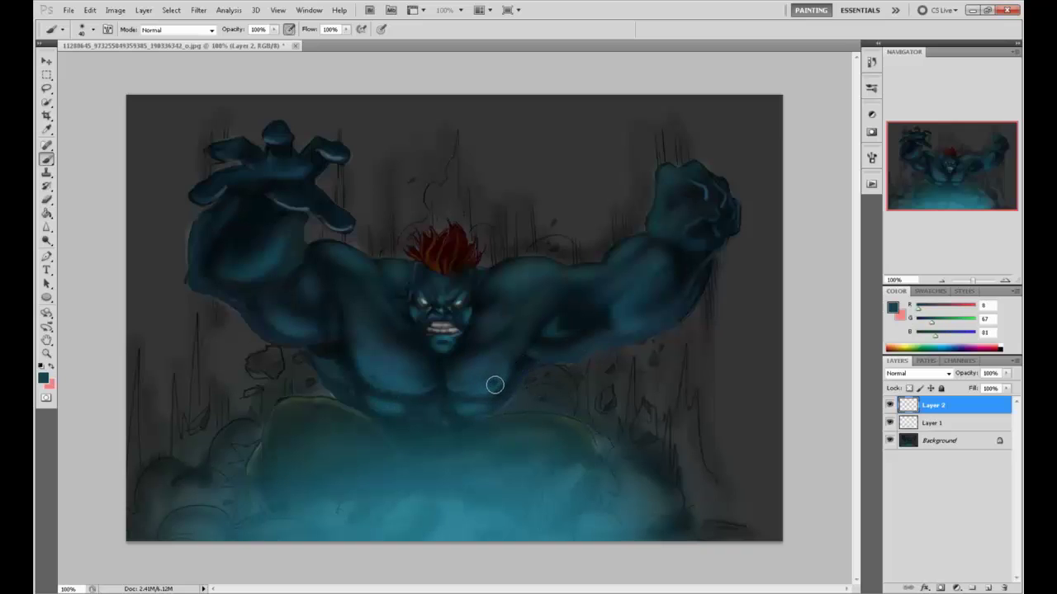
# Paint sampled blue tones into the cleft between the pectorals and the area just below the chin
pyautogui.moveTo(439, 368); pyautogui.dragTo(439, 393)
pyautogui.moveTo(443, 355); pyautogui.dragTo(434, 376)
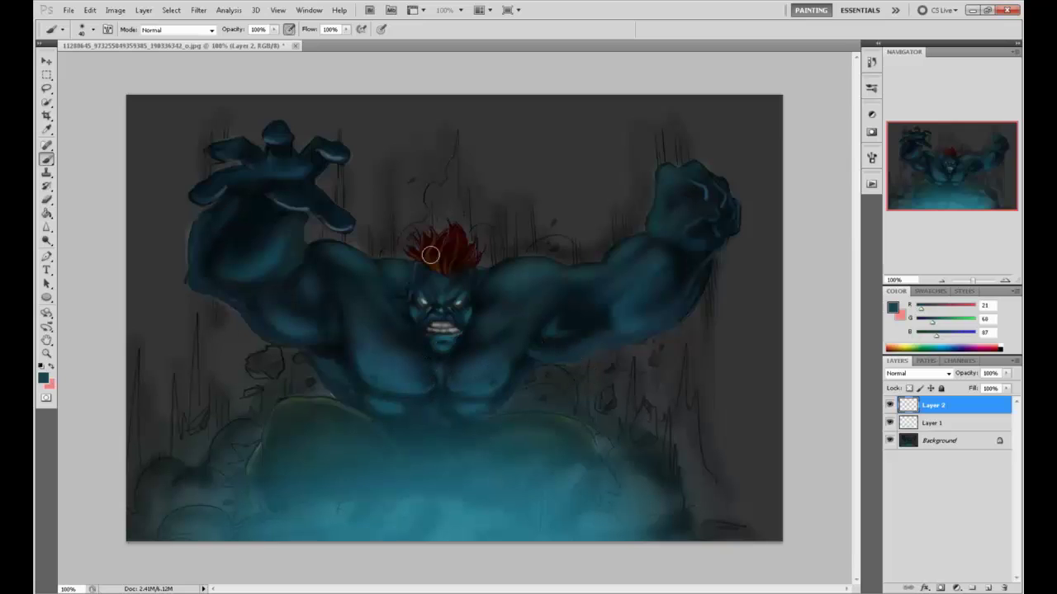
pyautogui.keyDown('alt'); pyautogui.click(437, 367); pyautogui.keyUp('alt')
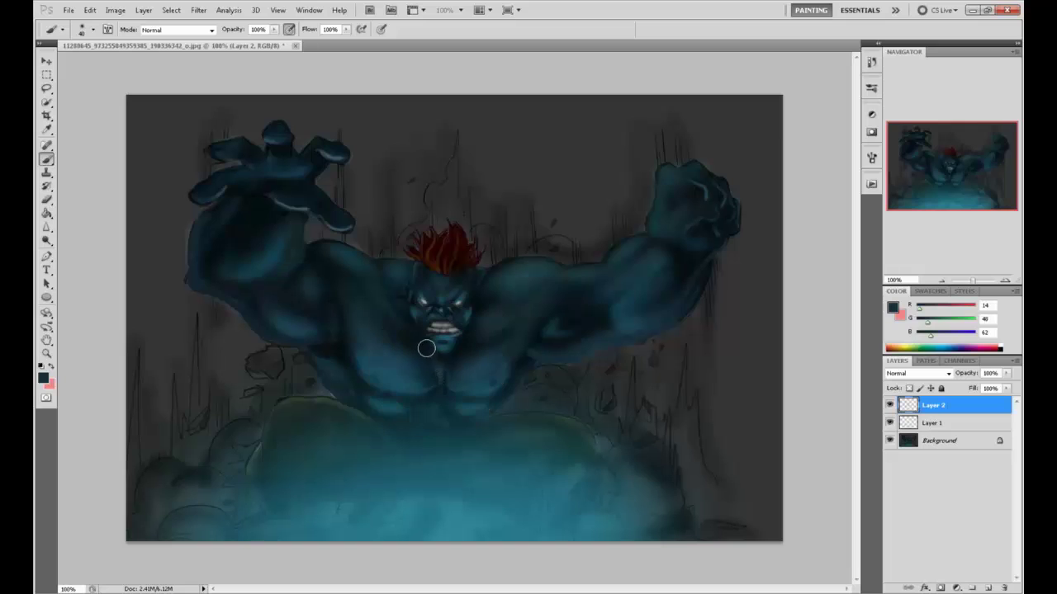
pyautogui.moveTo(439, 355); pyautogui.dragTo(438, 368)
pyautogui.keyDown('alt'); pyautogui.click(426, 339); pyautogui.keyUp('alt')
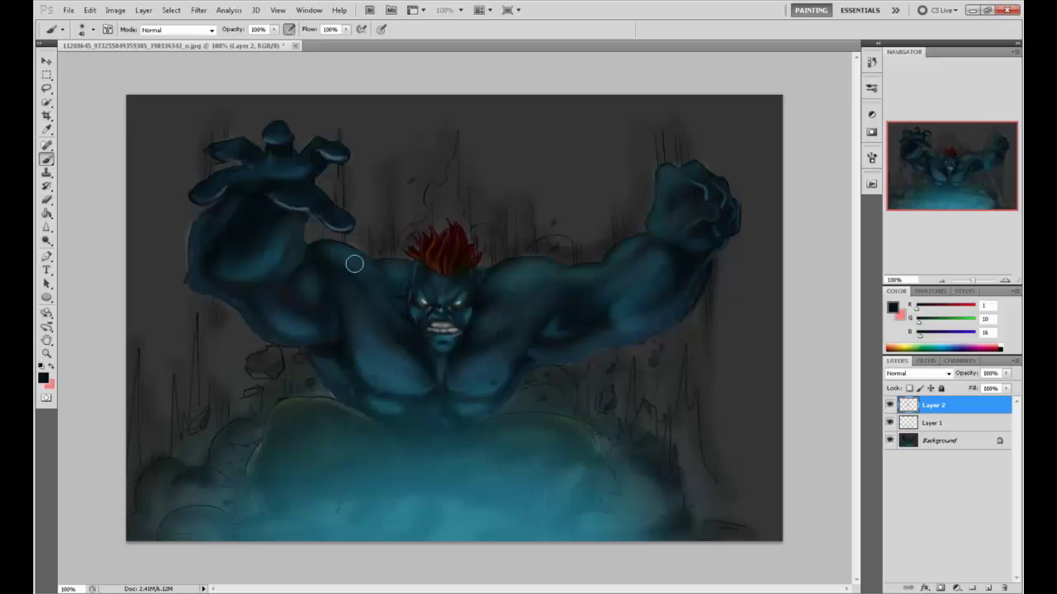
# Enlarge the brush to 125 px and soften the shading on the upper chest and shoulder with sampled blues
pyautogui.press(']')
pyautogui.press(']')
pyautogui.press(']')
pyautogui.press(']')
pyautogui.press(']')
pyautogui.press(']')
pyautogui.press(']')
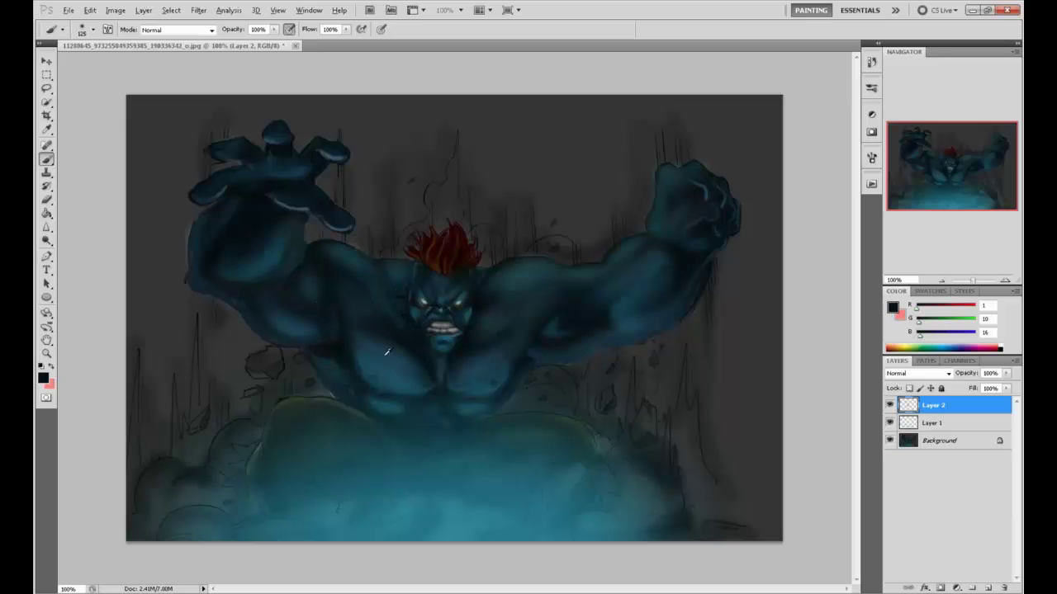
pyautogui.keyDown('alt'); pyautogui.click(385, 355); pyautogui.keyUp('alt')
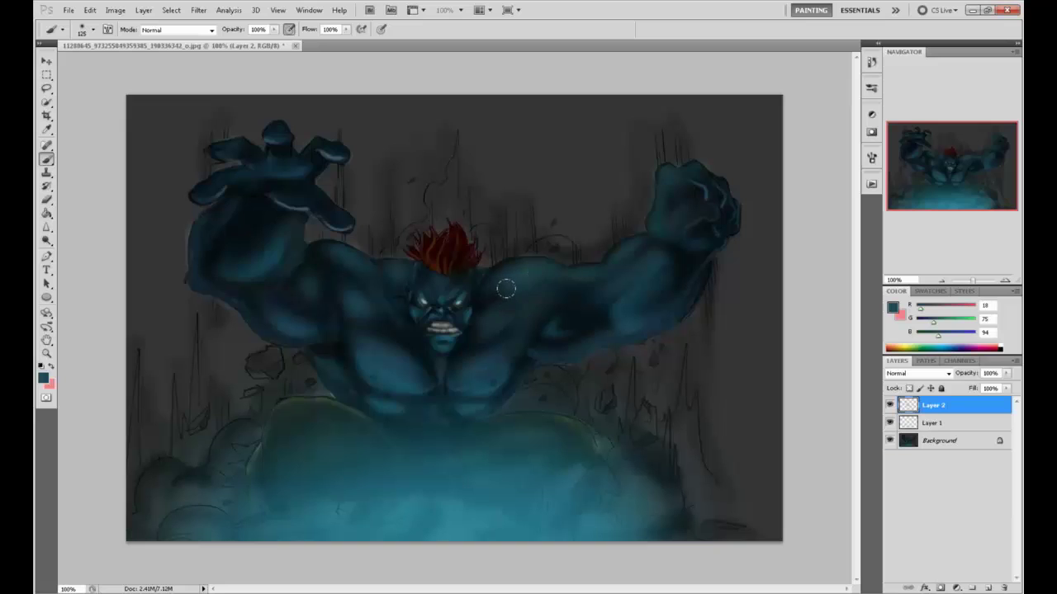
pyautogui.moveTo(506, 288); pyautogui.dragTo(507, 283)
pyautogui.keyDown('alt'); pyautogui.click(476, 340); pyautogui.keyUp('alt')
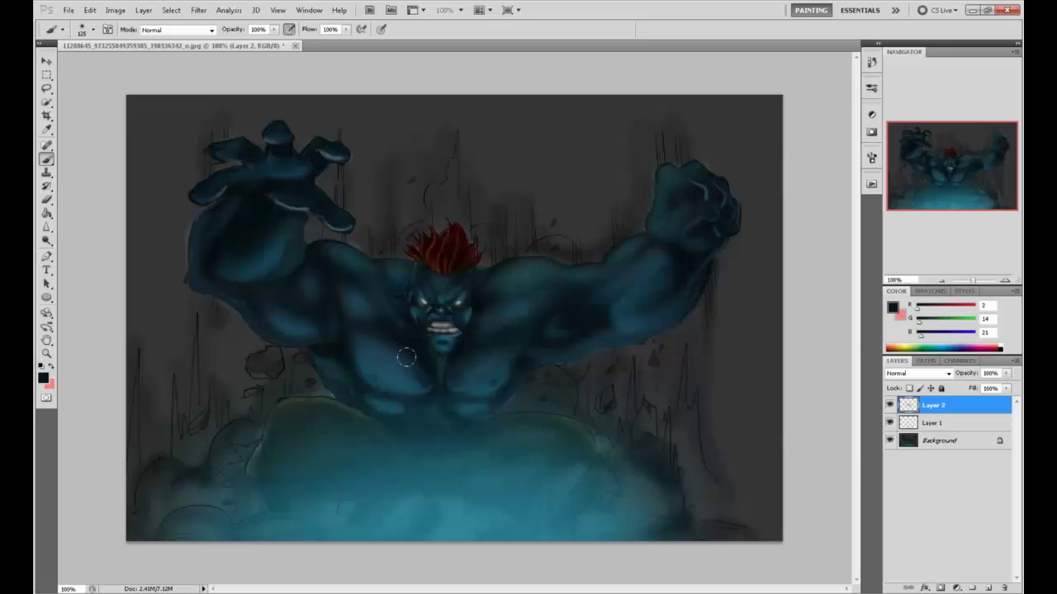
# Set the Burn tool's range to Shadows and darken the shaded areas of the chest and arm
pyautogui.click(46, 240)
pyautogui.click(83, 239)
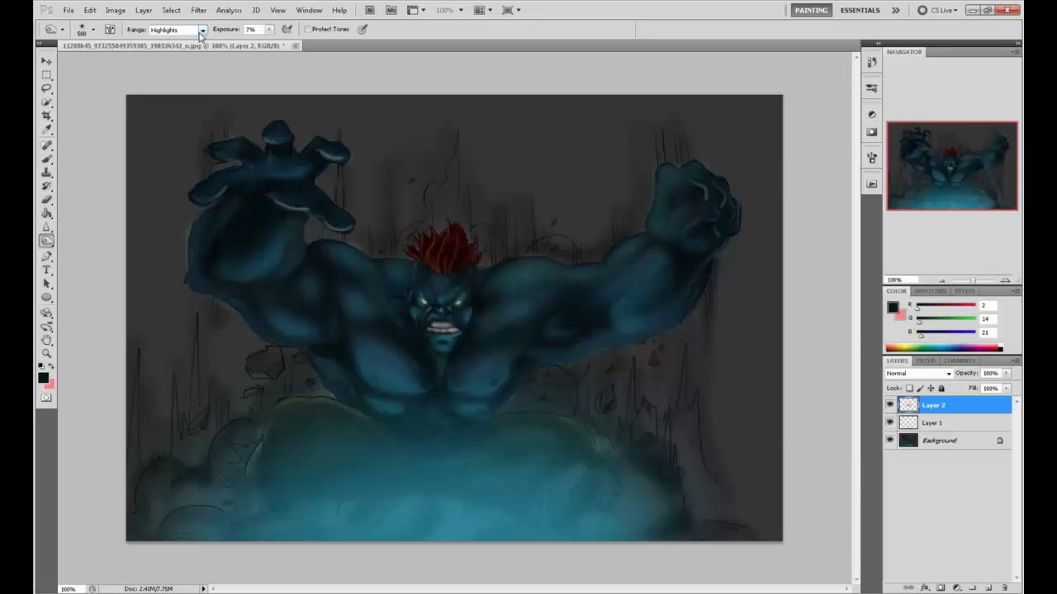
pyautogui.click(189, 31)
pyautogui.click(186, 37)
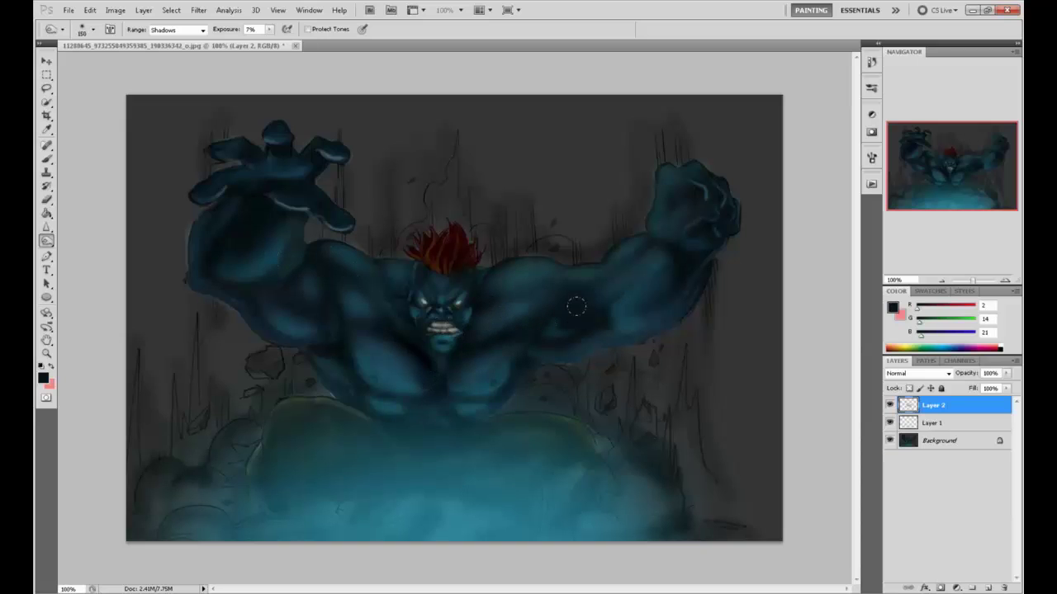
# Brush dark blue shading along the tops of both shoulders on Layer 2
pyautogui.press('b')
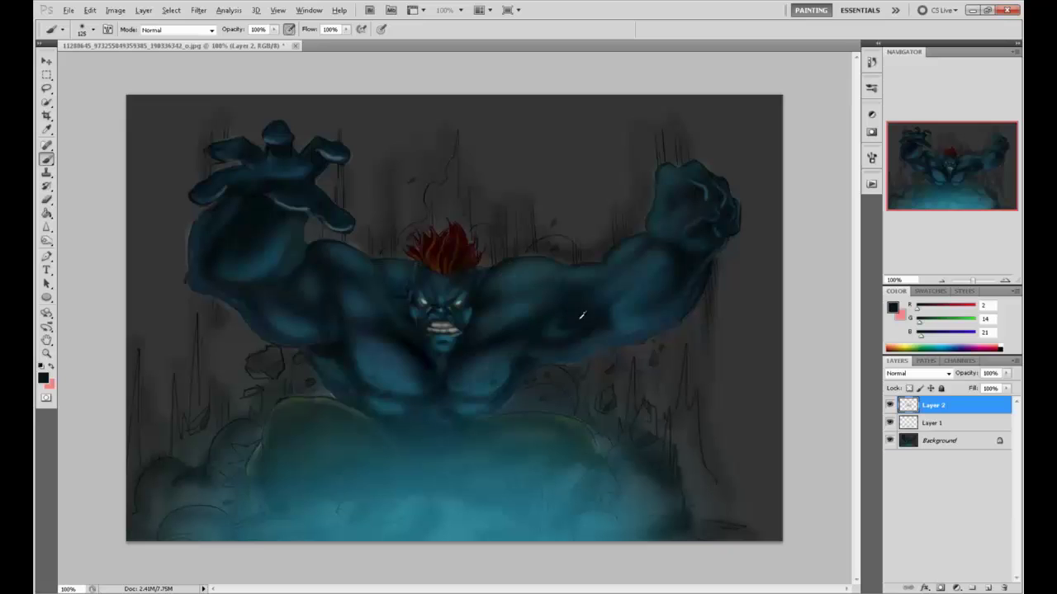
pyautogui.moveTo(518, 261)
pyautogui.mouseDown()
pyautogui.moveTo(496, 281)
pyautogui.moveTo(586, 273)
pyautogui.mouseUp()
pyautogui.moveTo(400, 268); pyautogui.dragTo(357, 250)
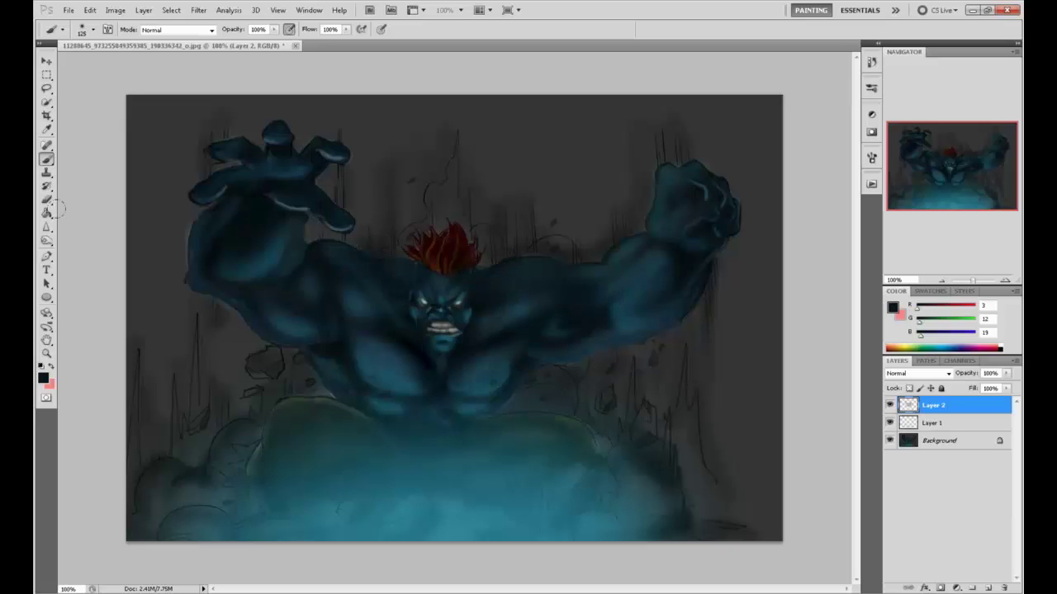
pyautogui.moveTo(46, 240); pyautogui.dragTo(78, 240)
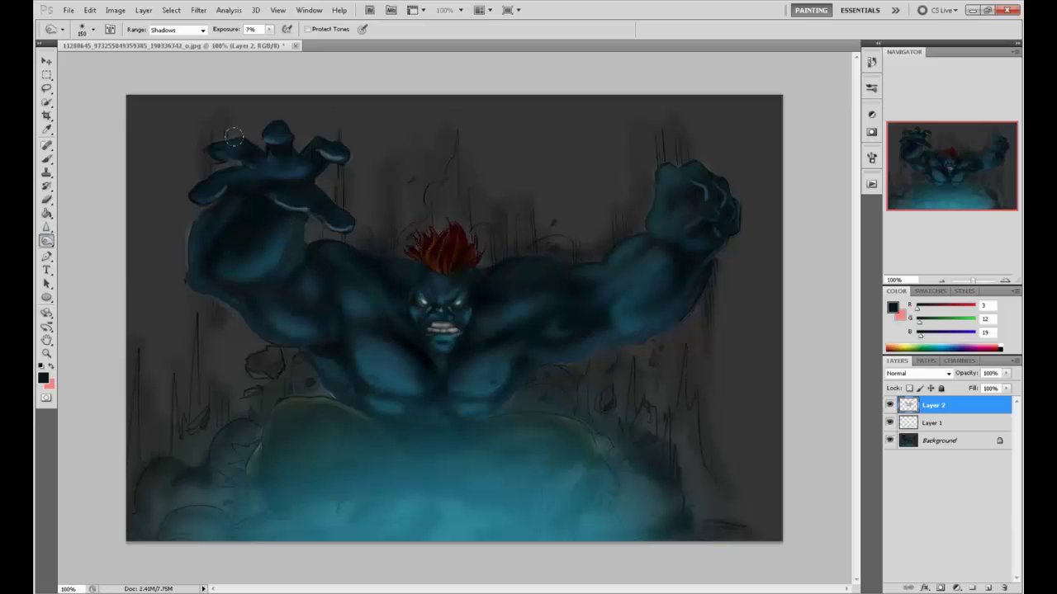
# Merge Layer 1 down into the Background, keeping Layer 2 separate
pyautogui.rightClick(940, 425)
pyautogui.click(938, 388)
pyautogui.rightClick(940, 404)
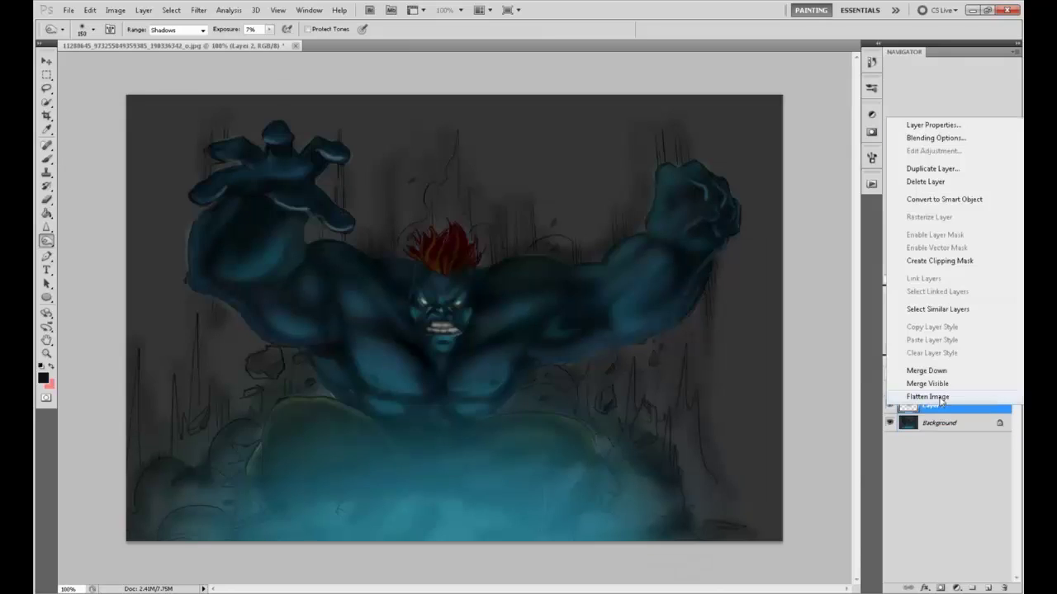
pyautogui.press('Escape')
# Set the Eraser to 100% opacity and 30 px to clean up stray shading along the figure's edges
pyautogui.press('b')
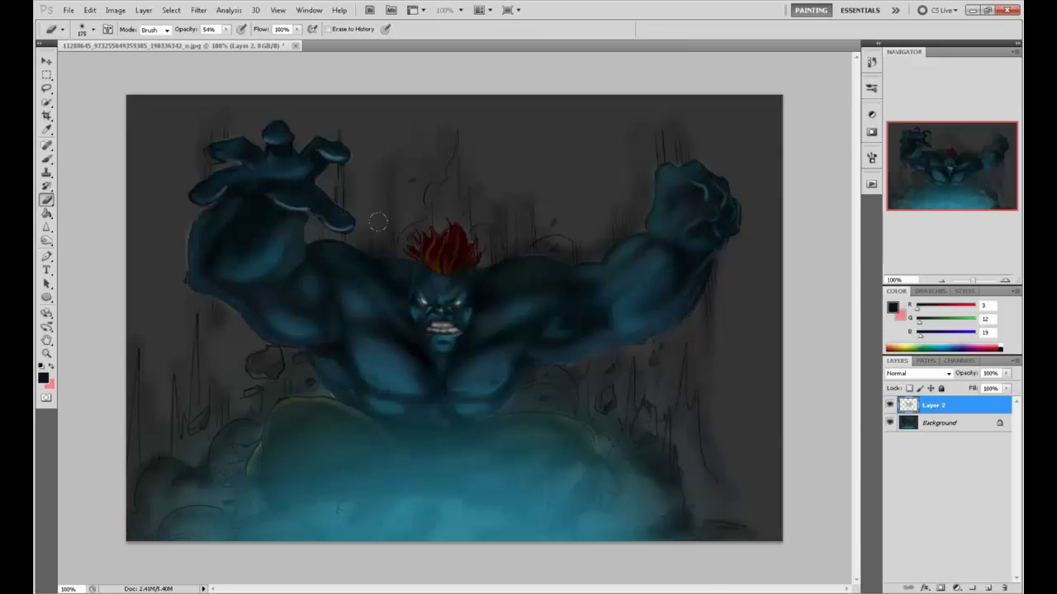
pyautogui.moveTo(227, 30); pyautogui.dragTo(261, 43)
pyautogui.press('[')
pyautogui.press('[')
pyautogui.press('[')
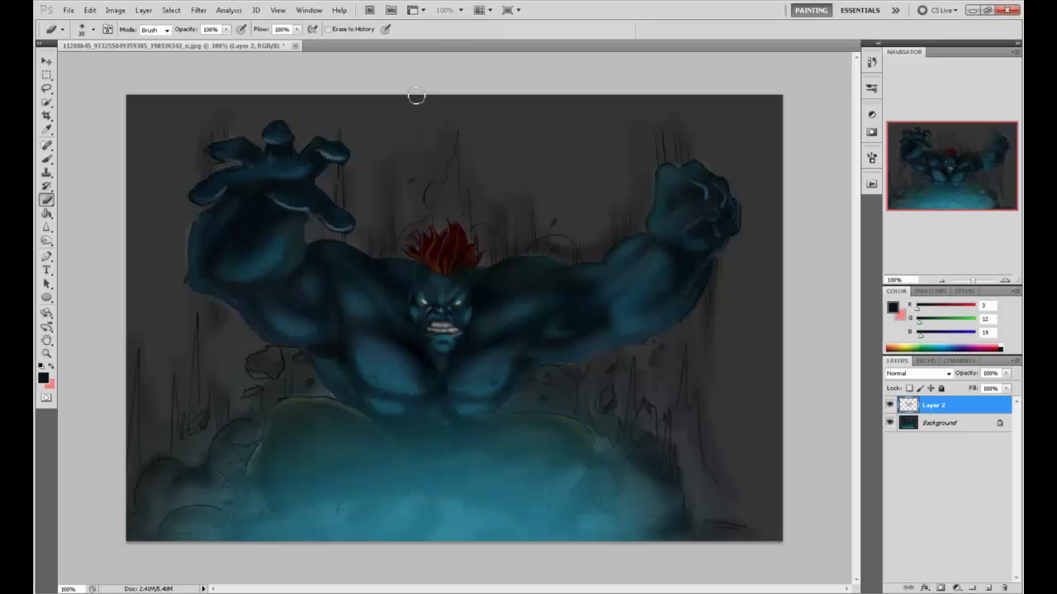
# Merge all visible layers into the Background
pyautogui.rightClick(940, 415)
pyautogui.rightClick(955, 406)
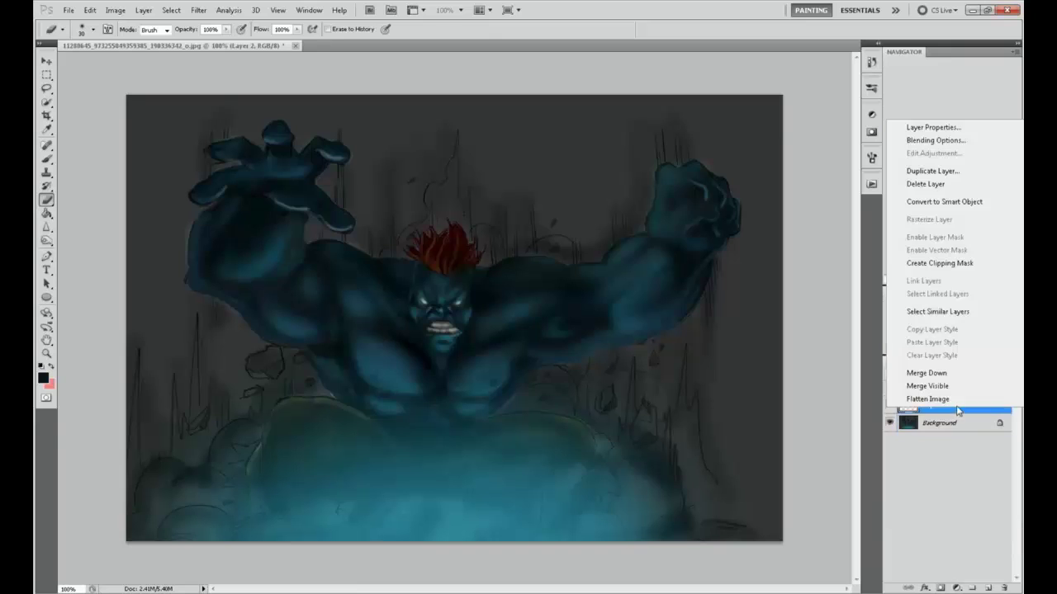
pyautogui.click(947, 386)
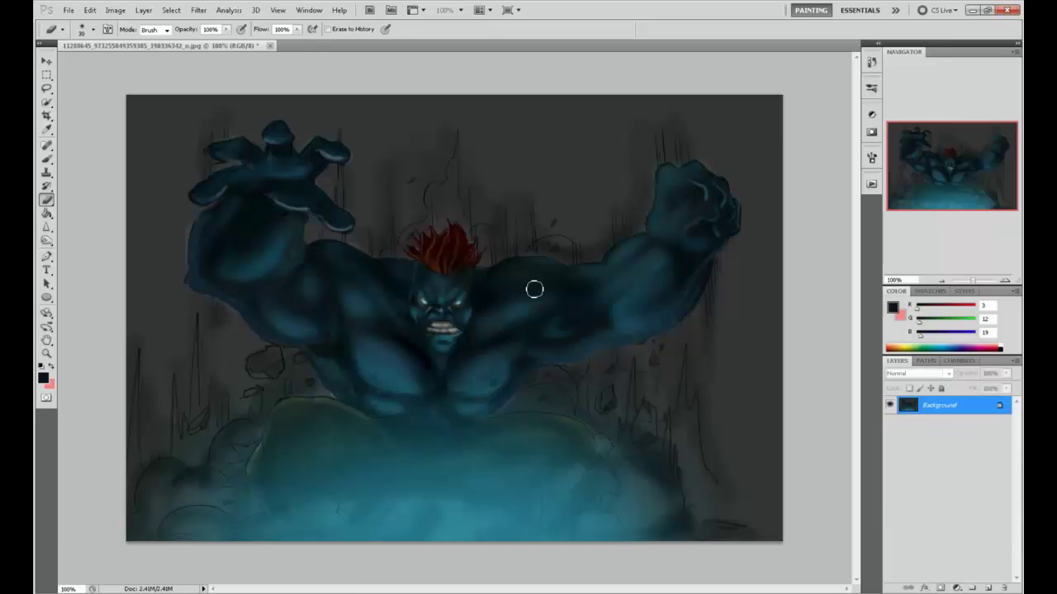
# Lasso the tops of both shoulders, following their upper contour from one arm to the other
pyautogui.press('b')
pyautogui.press('l')
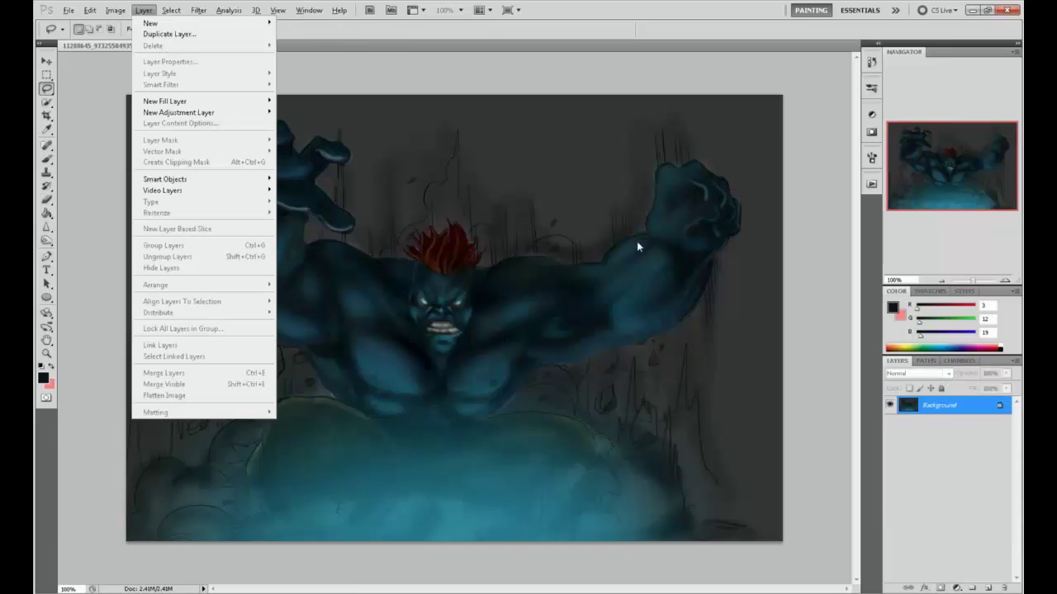
pyautogui.click(637, 241)
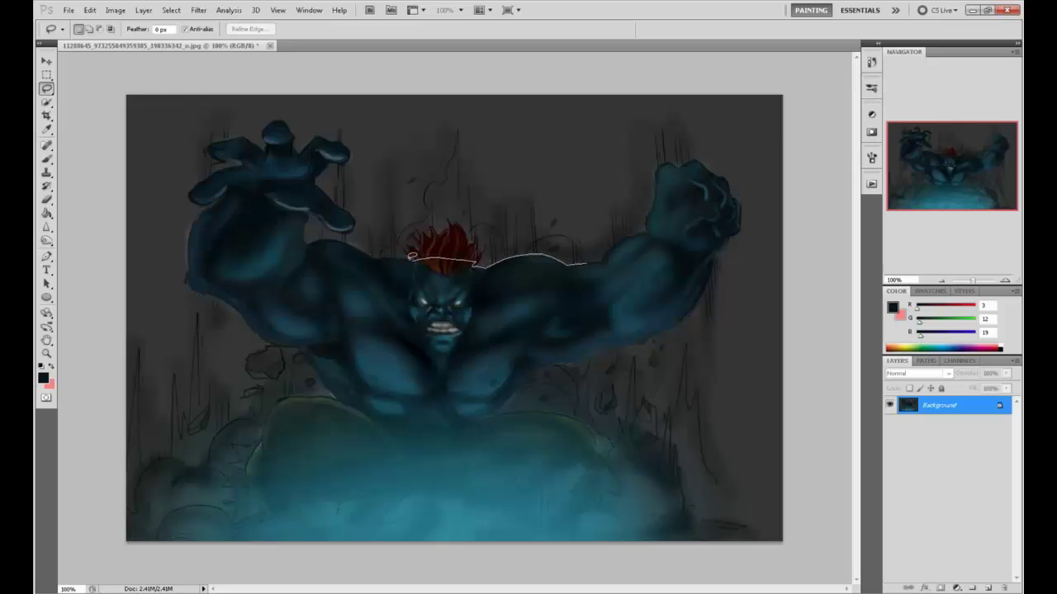
pyautogui.moveTo(325, 235)
pyautogui.mouseDown()
pyautogui.moveTo(352, 278)
pyautogui.moveTo(416, 303)
pyautogui.moveTo(584, 265)
pyautogui.mouseUp()
pyautogui.moveTo(479, 267)
pyautogui.mouseDown()
pyautogui.moveTo(473, 248)
pyautogui.moveTo(441, 228)
pyautogui.moveTo(426, 226)
pyautogui.moveTo(406, 255)
pyautogui.moveTo(438, 274)
pyautogui.moveTo(462, 271)
pyautogui.mouseUp()
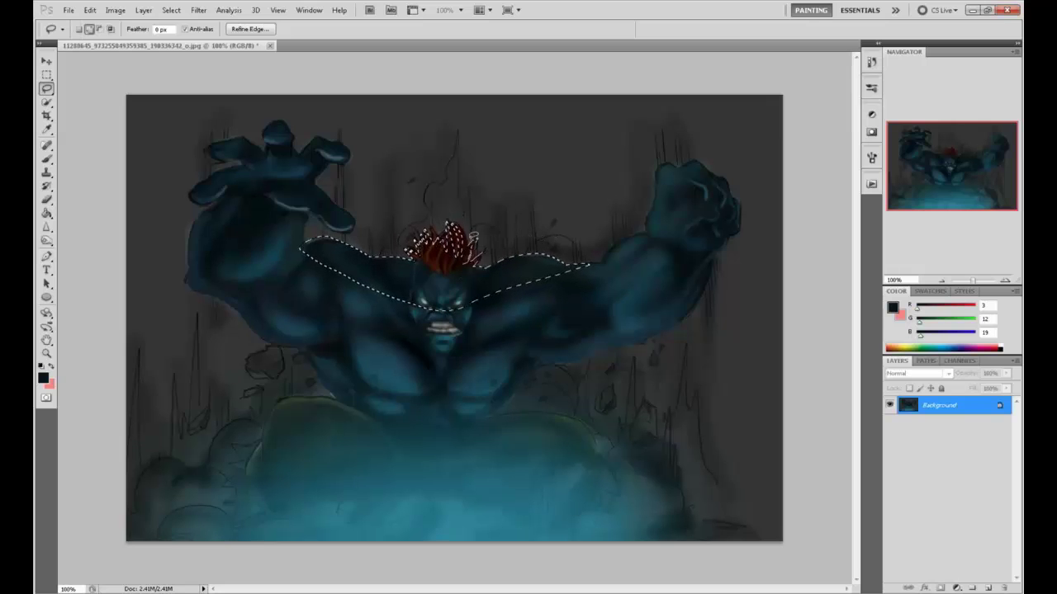
# Refine the selection around the spiky hair and subtract the face from it
pyautogui.moveTo(452, 233)
pyautogui.mouseDown()
pyautogui.moveTo(459, 277)
pyautogui.moveTo(475, 266)
pyautogui.moveTo(464, 279)
pyautogui.moveTo(454, 232)
pyautogui.mouseUp()
pyautogui.moveTo(473, 310)
pyautogui.mouseDown()
pyautogui.moveTo(467, 272)
pyautogui.moveTo(471, 285)
pyautogui.mouseUp()
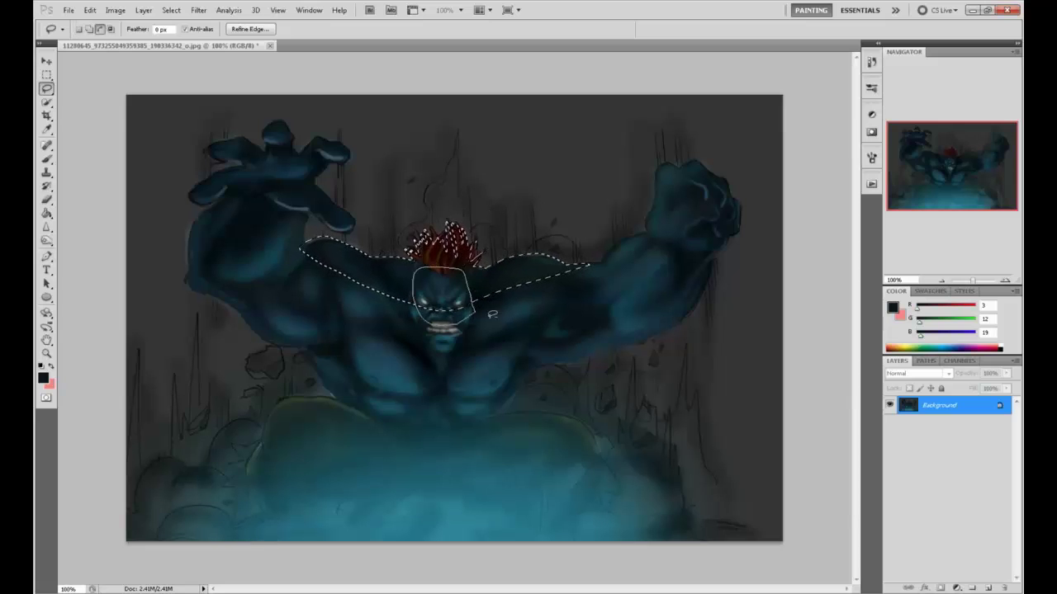
pyautogui.hotkey('ctrl', 'd')
pyautogui.press('b')
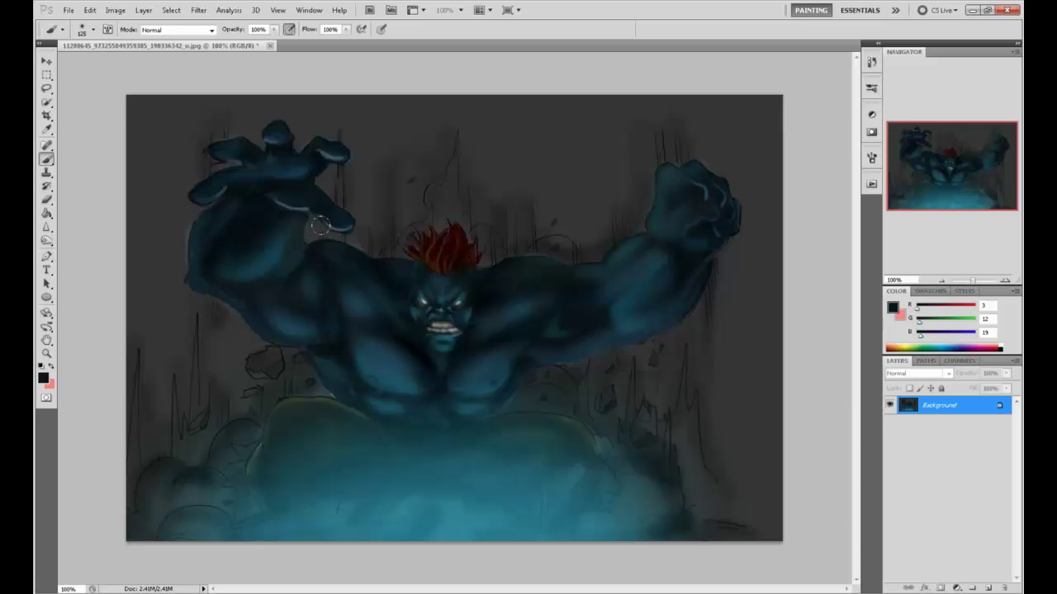
# Try to darken the selected shoulder below the open hand using the Burn tool with the Shadows range
pyautogui.click(47, 240)
pyautogui.click(91, 237)
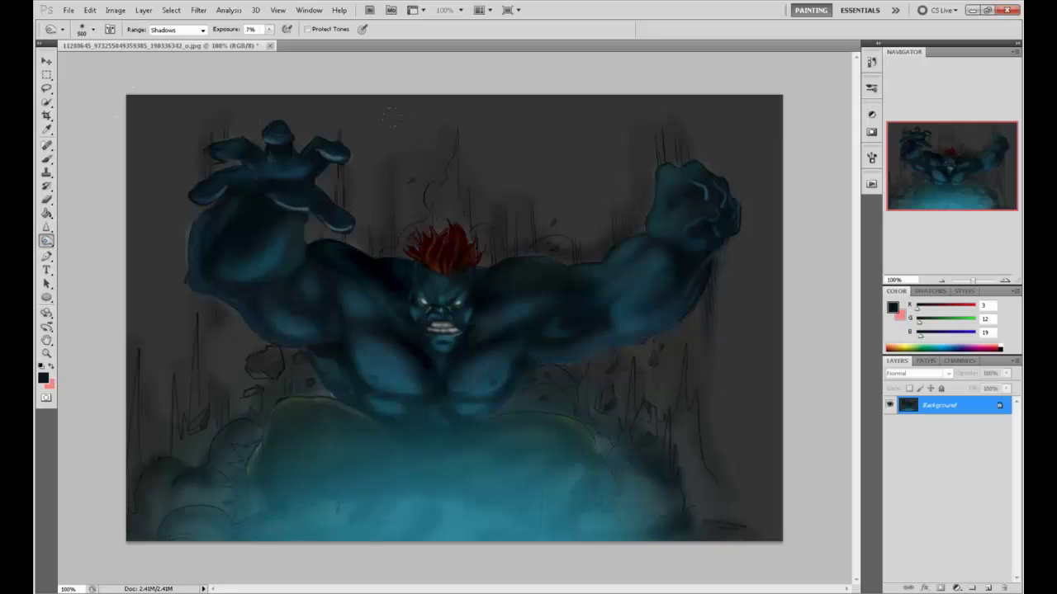
pyautogui.moveTo(406, 272); pyautogui.dragTo(328, 259)
# Add a new layer, brush near-black shading over the selected shoulders and hair, and clear the selection
pyautogui.click(987, 587)
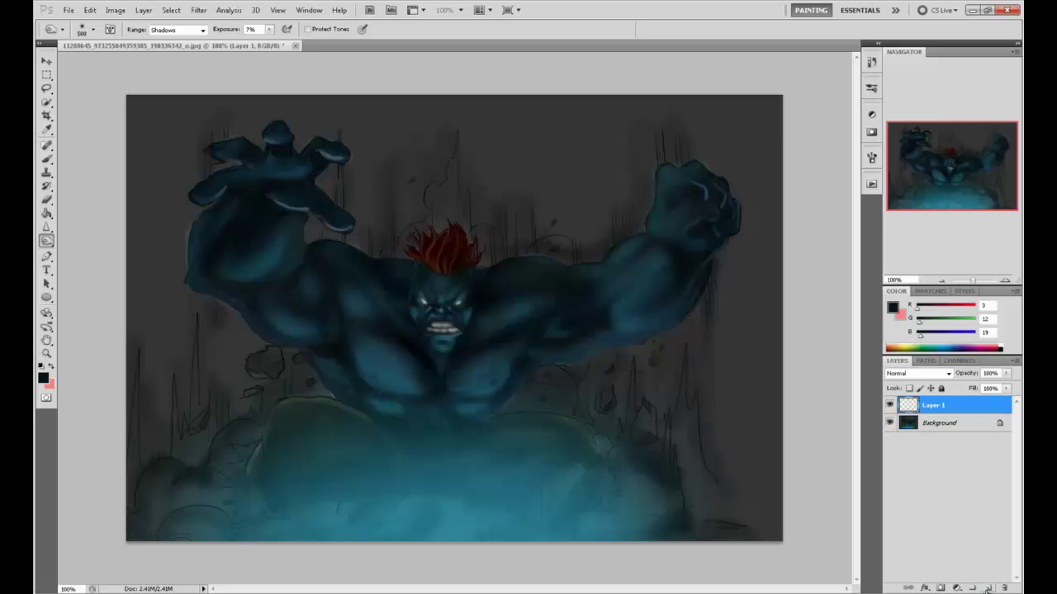
pyautogui.press('b')
pyautogui.keyDown('alt'); pyautogui.click(419, 348); pyautogui.keyUp('alt')
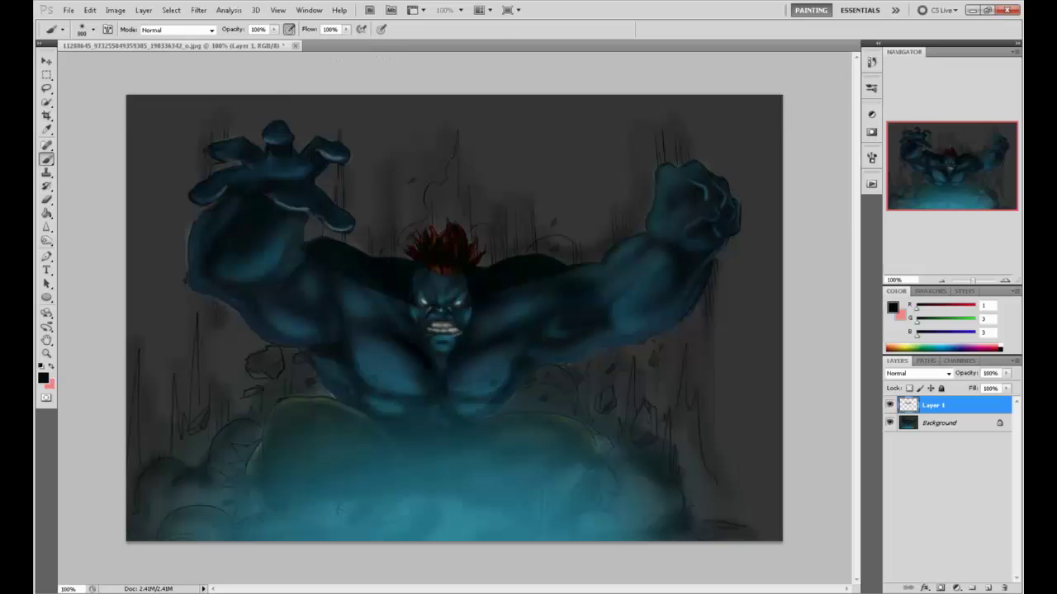
pyautogui.press('m')
pyautogui.rightClick(518, 269)
pyautogui.click(546, 277)
# Erase the dark shading from the red hair and merge Layer 1 into the Background
pyautogui.press('e')
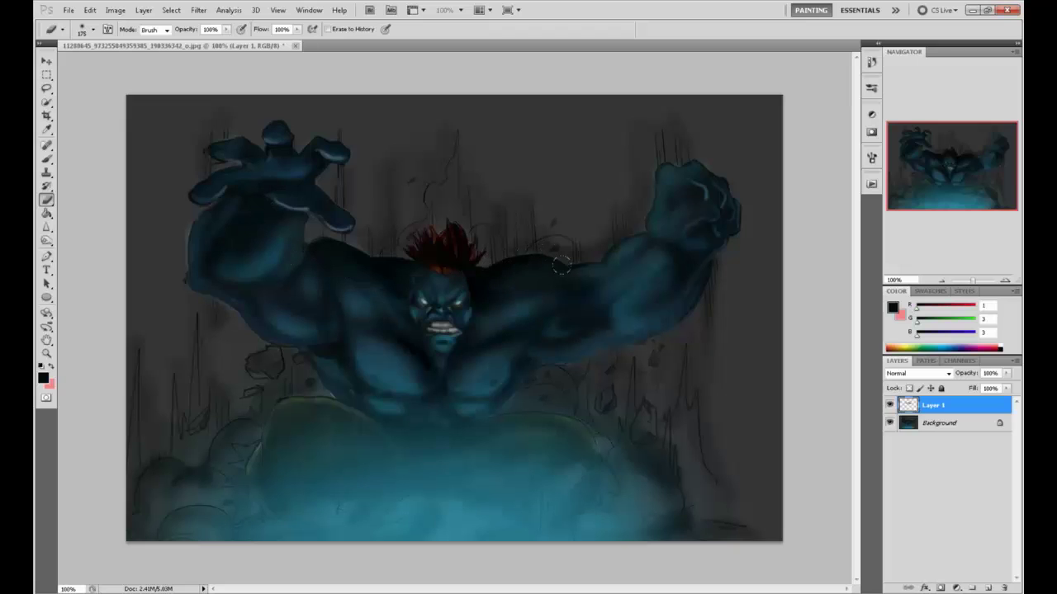
pyautogui.moveTo(433, 260); pyautogui.dragTo(414, 242)
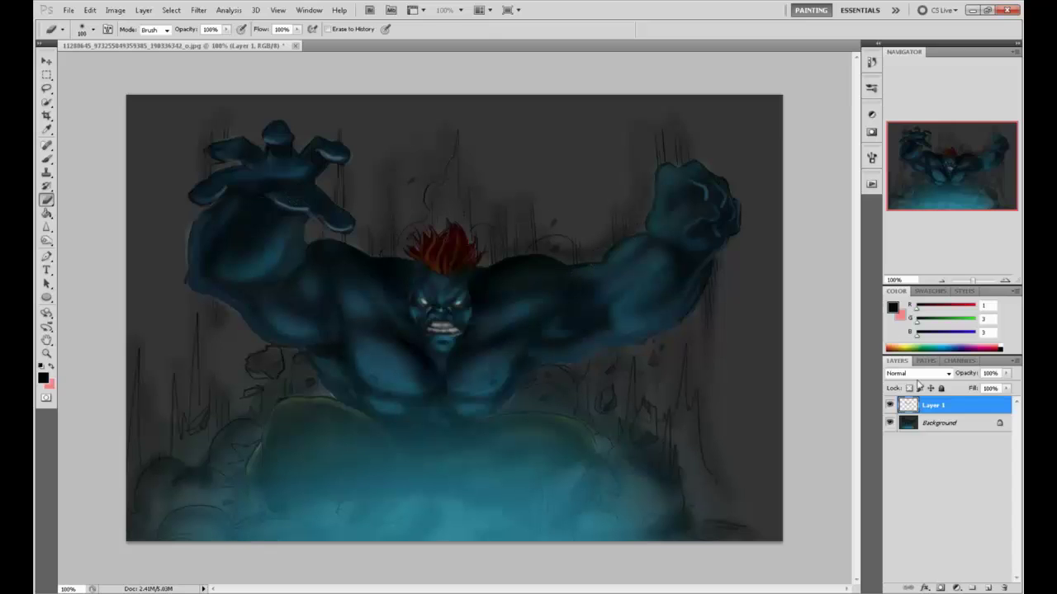
pyautogui.rightClick(948, 404)
pyautogui.click(953, 389)
pyautogui.press('b')
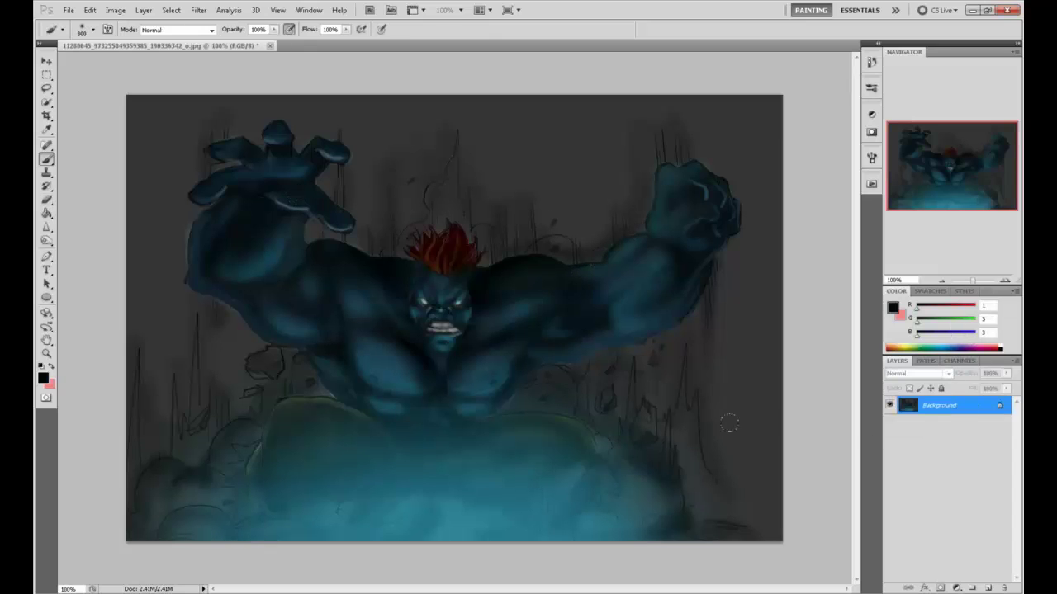
# Set the foreground color to pale cyan, #c4f6f6
pyautogui.click(893, 308)
pyautogui.click(660, 271)
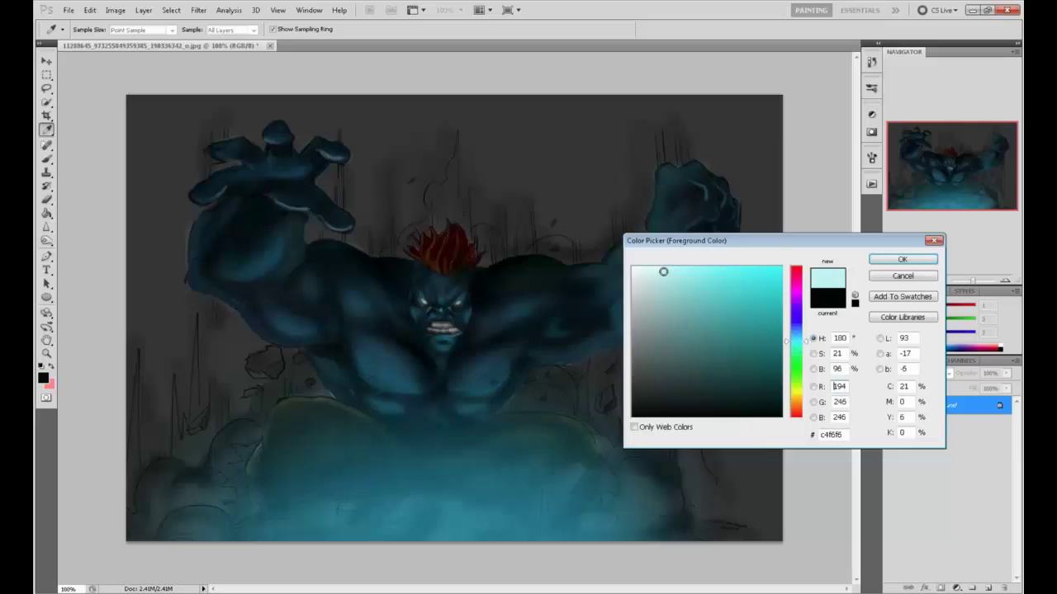
pyautogui.click(904, 258)
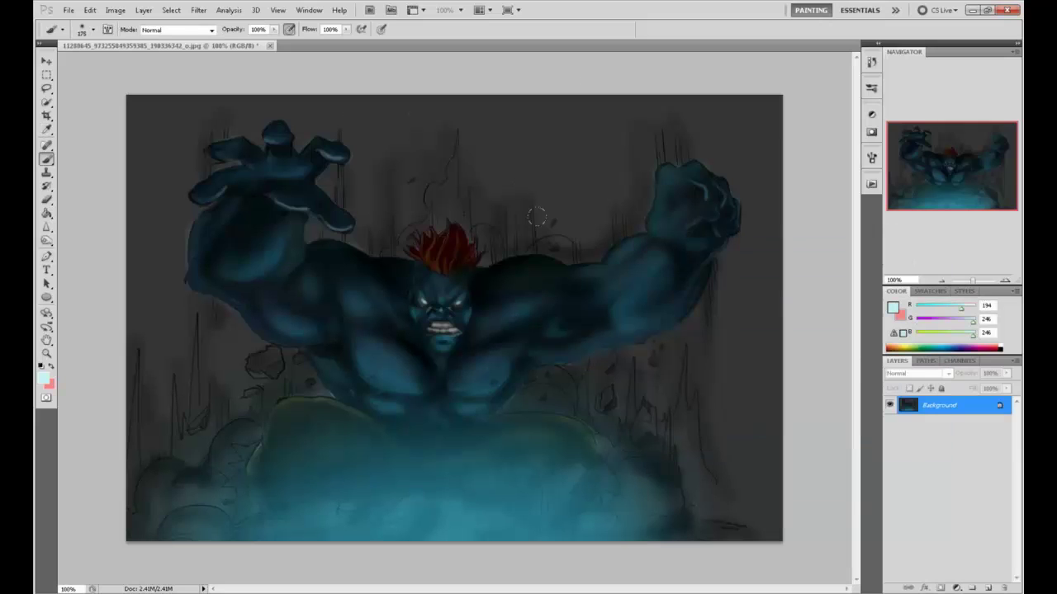
# Try thin pale cyan rim-light strokes along the shoulders, hair, raised arms, open hand and the edge below the armpit
pyautogui.moveTo(566, 264); pyautogui.dragTo(500, 260)
pyautogui.moveTo(325, 239); pyautogui.dragTo(373, 261)
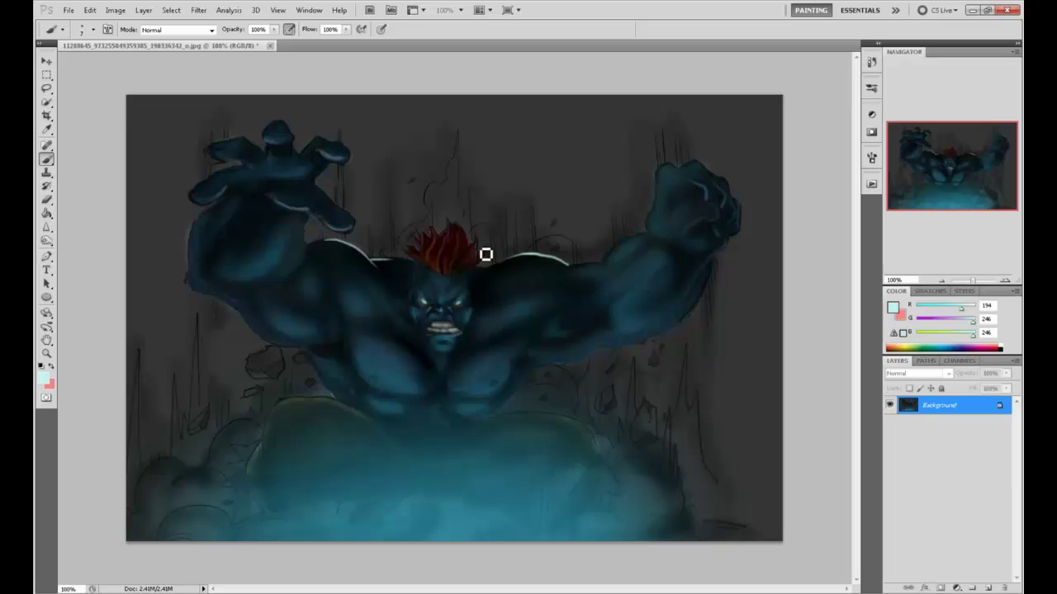
pyautogui.moveTo(491, 260)
pyautogui.mouseDown()
pyautogui.moveTo(455, 224)
pyautogui.moveTo(424, 247)
pyautogui.moveTo(409, 230)
pyautogui.mouseUp()
pyautogui.moveTo(585, 294)
pyautogui.mouseDown()
pyautogui.moveTo(619, 252)
pyautogui.moveTo(648, 228)
pyautogui.mouseUp()
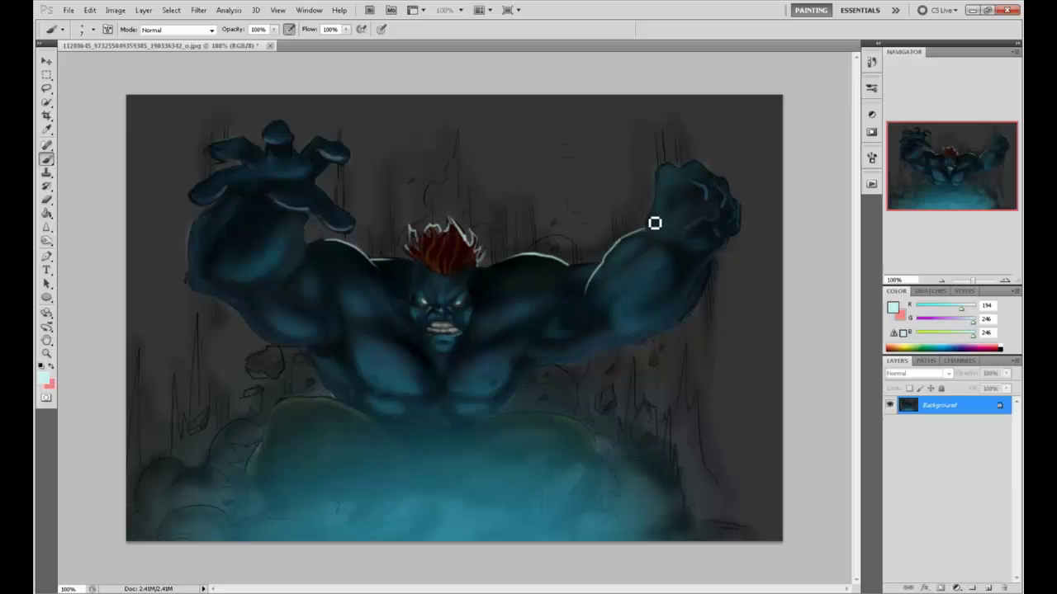
pyautogui.moveTo(308, 231); pyautogui.dragTo(300, 261)
pyautogui.moveTo(294, 153)
pyautogui.mouseDown()
pyautogui.moveTo(299, 120)
pyautogui.moveTo(272, 148)
pyautogui.moveTo(240, 155)
pyautogui.moveTo(273, 159)
pyautogui.moveTo(225, 198)
pyautogui.moveTo(230, 169)
pyautogui.mouseUp()
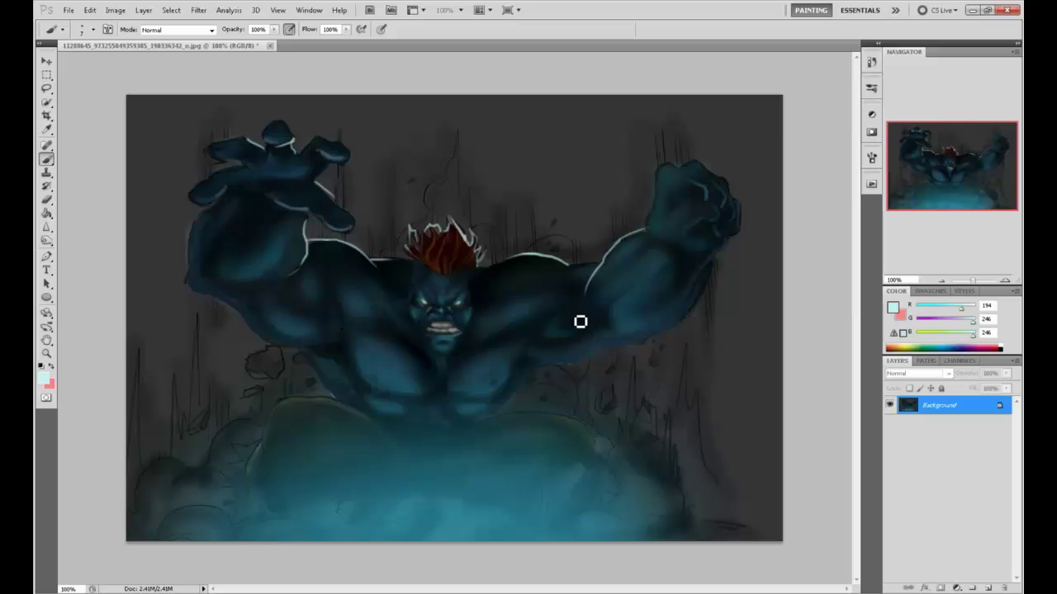
pyautogui.moveTo(555, 368)
pyautogui.mouseDown()
pyautogui.moveTo(532, 388)
pyautogui.moveTo(565, 371)
pyautogui.moveTo(522, 355)
pyautogui.moveTo(561, 373)
pyautogui.mouseUp()
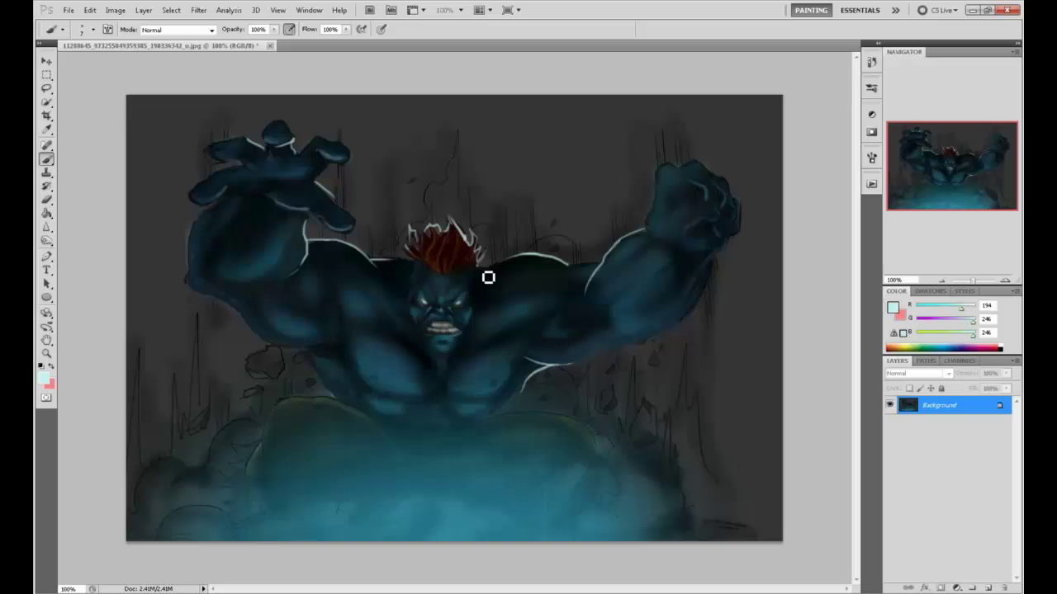
# Undo all the pale cyan rim-light strokes on the figure
pyautogui.hotkey('ctrl', 'alt', 'z')
pyautogui.hotkey('ctrl', 'alt', 'z')
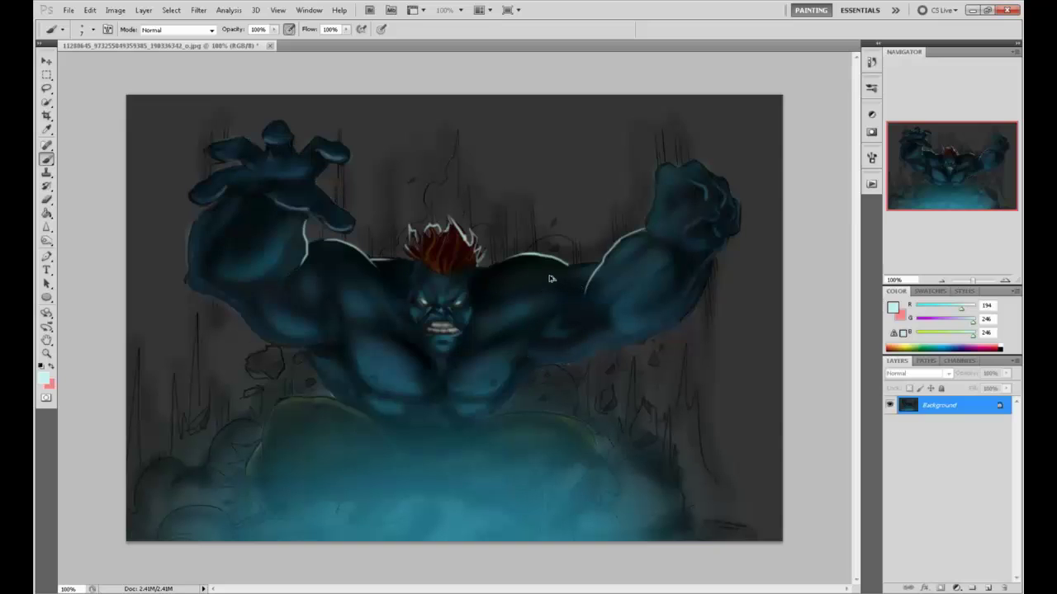
pyautogui.hotkey('ctrl', 'alt', 'z')
pyautogui.hotkey('ctrl', 'alt', 'z')
pyautogui.hotkey('ctrl', 'alt', 'z')
pyautogui.hotkey('ctrl', 'alt', 'z')
pyautogui.hotkey('ctrl', 'alt', 'z')
pyautogui.hotkey('ctrl', 'alt', 'z')
pyautogui.hotkey('ctrl', 'alt', 'z')
pyautogui.hotkey('ctrl', 'alt', 'z')
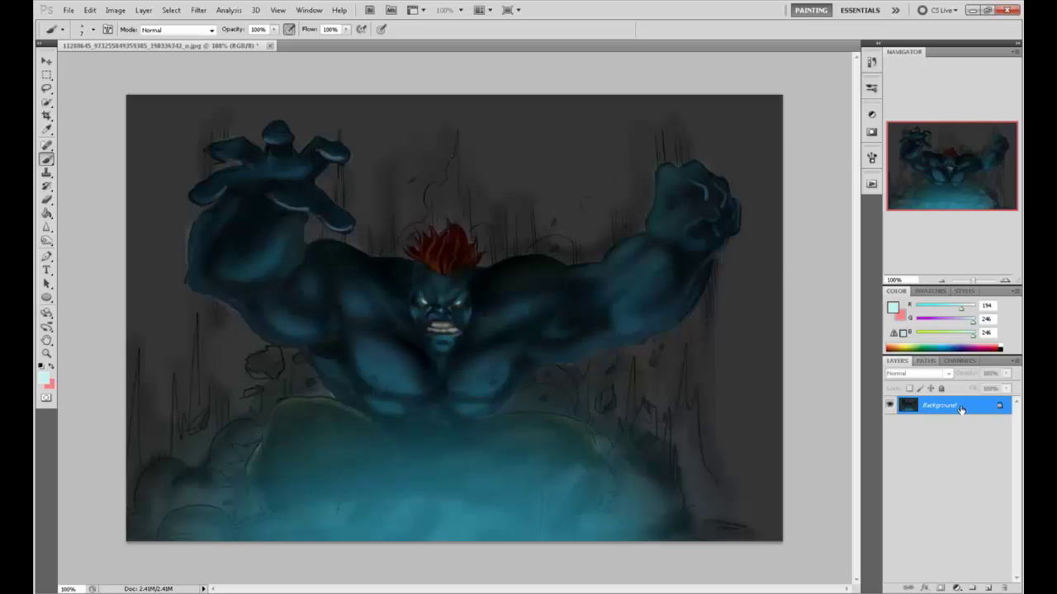
# Copy the whole corrected painting, revert the document to its original history snapshot, and paste the copy as a new layer
pyautogui.hotkey('ctrl', 'a')
pyautogui.click(871, 62)
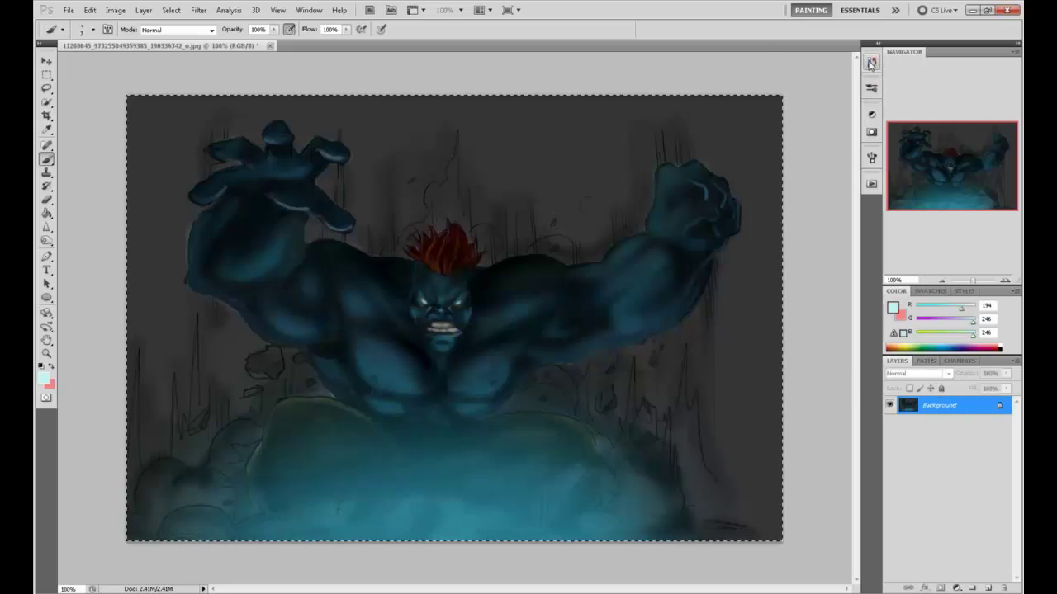
pyautogui.moveTo(856, 363); pyautogui.dragTo(855, 82)
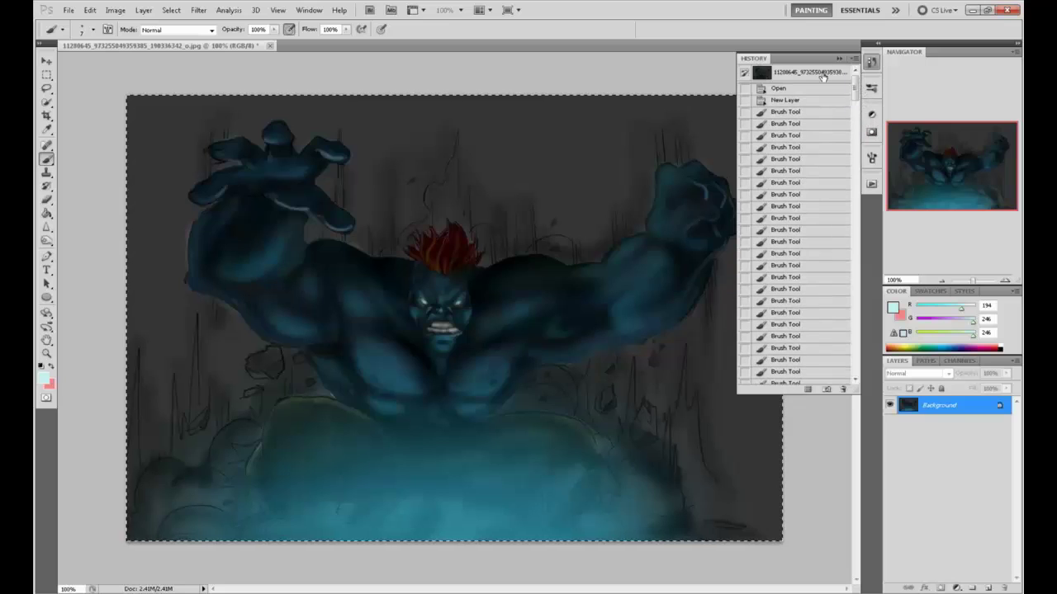
pyautogui.click(819, 79)
pyautogui.hotkey('ctrl', 'v')
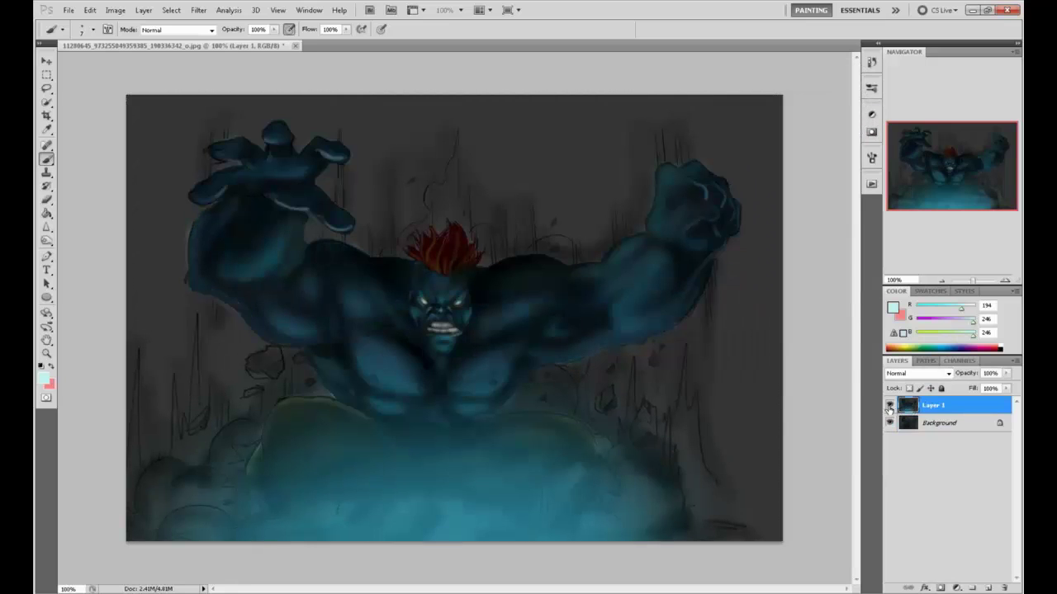
# Toggle the visibility of Layer 1 repeatedly to compare the relit painting with the original Background
pyautogui.click(889, 405)
pyautogui.click(889, 405)
pyautogui.click(889, 405)
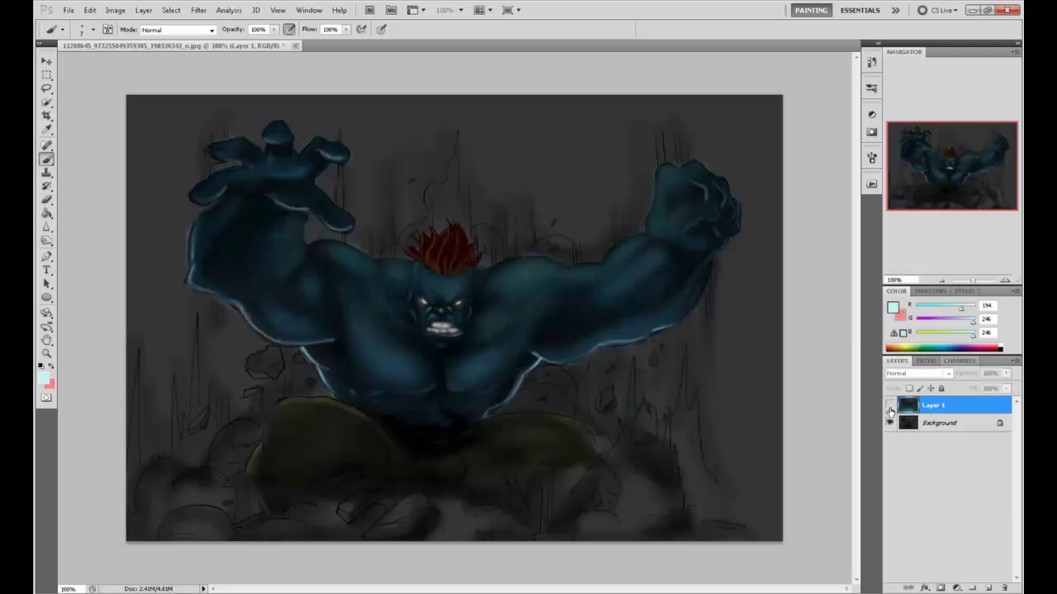
pyautogui.click(889, 405)
pyautogui.click(889, 405)
pyautogui.click(889, 405)
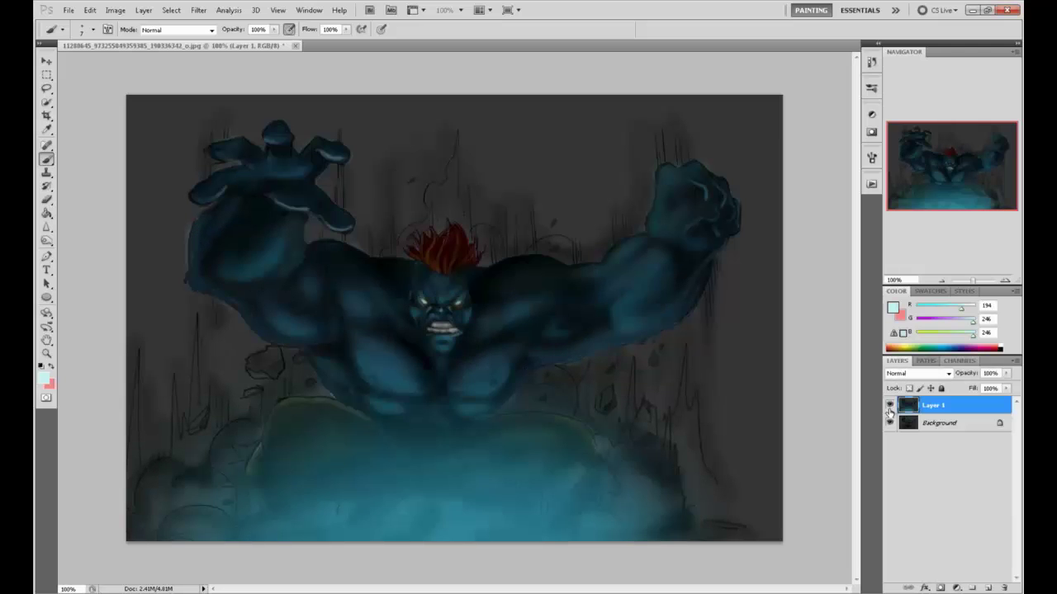
pyautogui.click(889, 407)
pyautogui.click(889, 407)
pyautogui.click(889, 406)
pyautogui.click(890, 405)
pyautogui.click(889, 406)
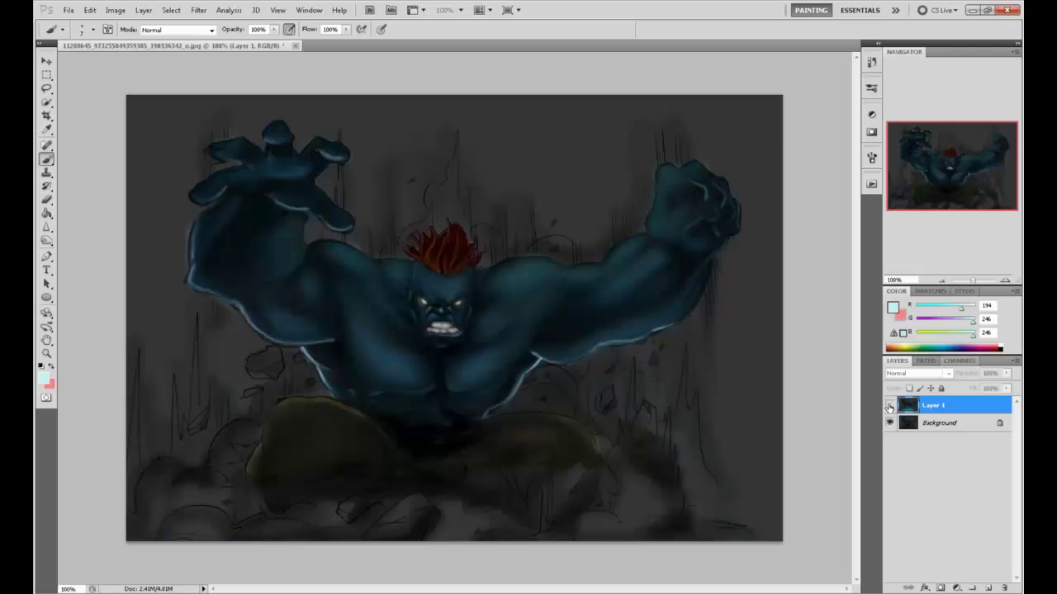
pyautogui.click(889, 407)
pyautogui.click(889, 406)
pyautogui.click(889, 406)
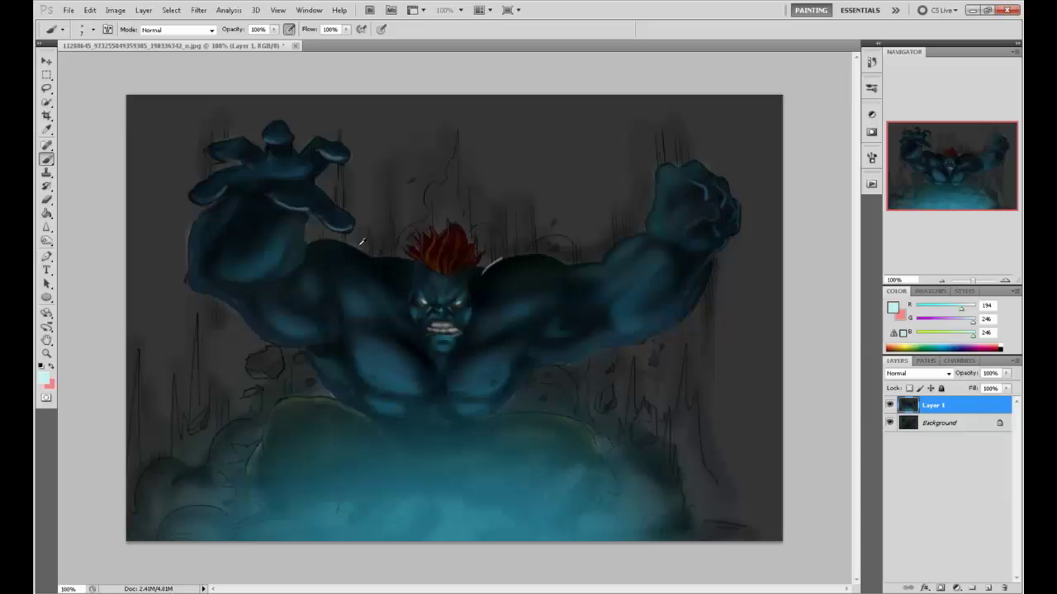
# Paint thin pale cyan rim highlights along the tops of the shoulders and the hair tips on Layer 1, and compare with the original
pyautogui.hotkey('ctrl', 'alt', 'z')
pyautogui.moveTo(350, 248); pyautogui.dragTo(380, 265)
pyautogui.moveTo(484, 271)
pyautogui.mouseDown()
pyautogui.moveTo(532, 255)
pyautogui.moveTo(508, 280)
pyautogui.mouseUp()
pyautogui.hotkey('ctrl', 'z')
pyautogui.moveTo(459, 234)
pyautogui.mouseDown()
pyautogui.moveTo(453, 224)
pyautogui.moveTo(434, 261)
pyautogui.moveTo(446, 253)
pyautogui.moveTo(430, 240)
pyautogui.mouseUp()
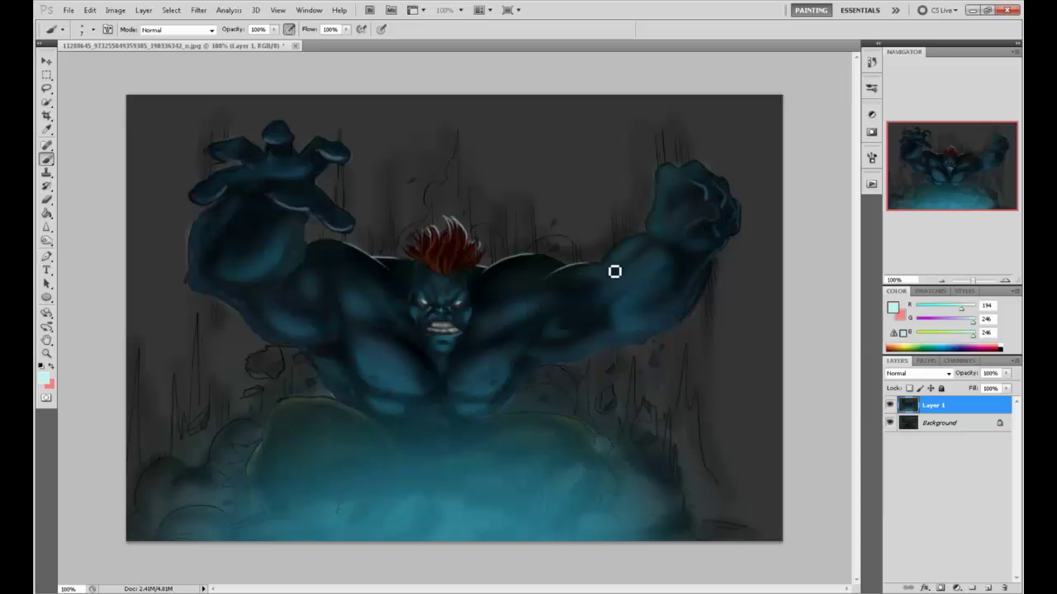
pyautogui.click(889, 405)
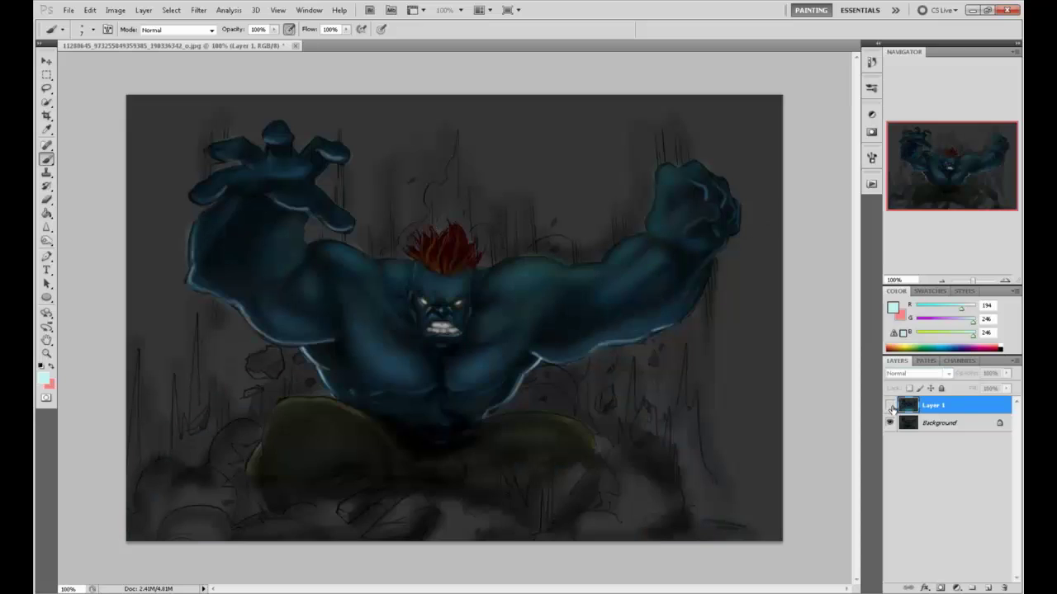
pyautogui.click(889, 405)
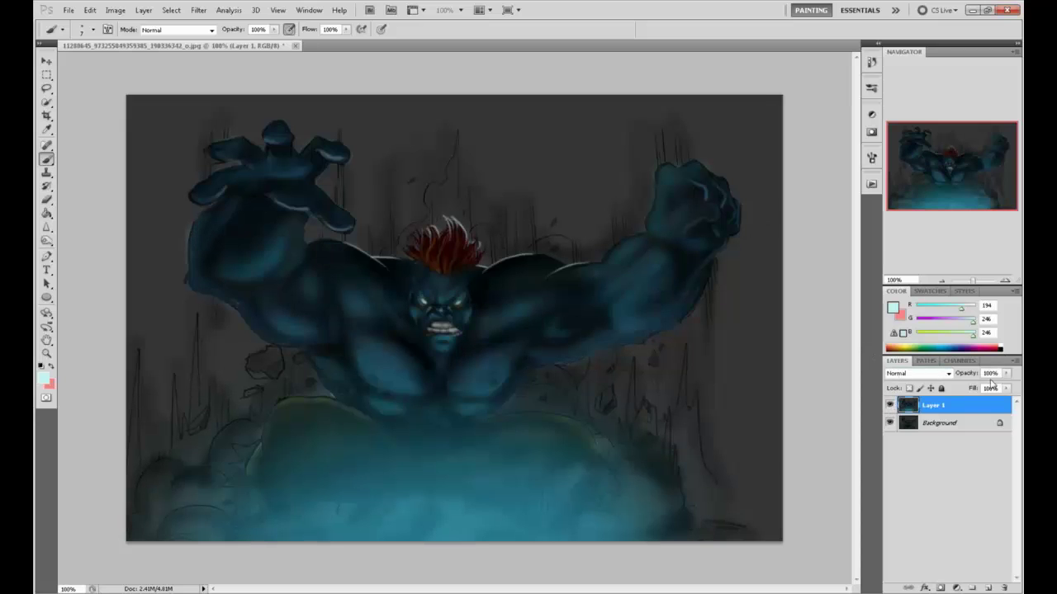
# Flatten the image into a single Background layer and save the painting
pyautogui.hotkey('ctrl', 's')
pyautogui.click(775, 319)
pyautogui.rightClick(925, 405)
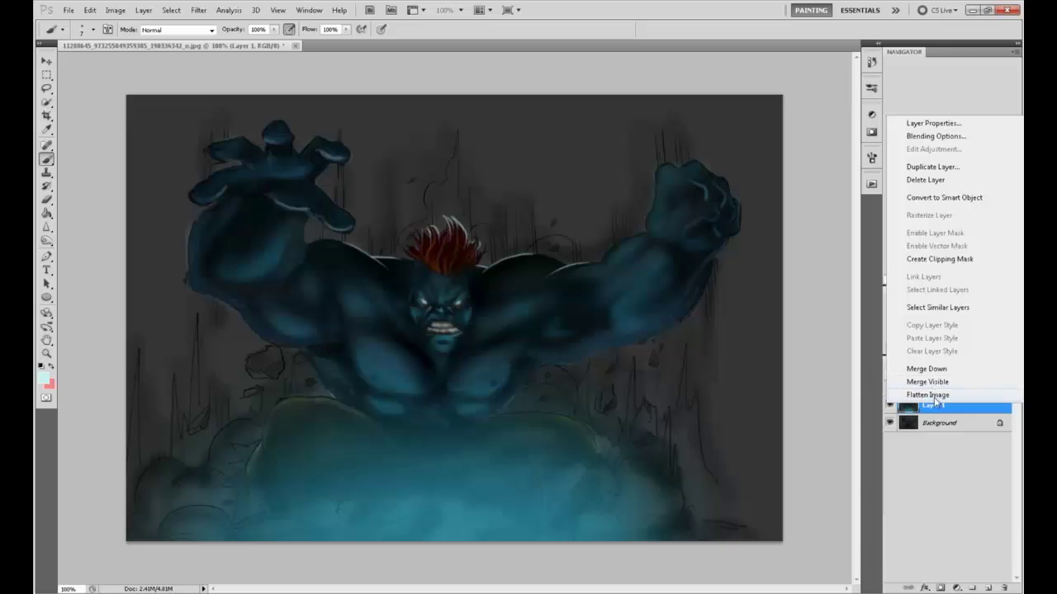
pyautogui.click(928, 395)
pyautogui.hotkey('ctrl', 's')
pyautogui.click(597, 167)
# Close the saved painting and minimize the application window
pyautogui.press('b')
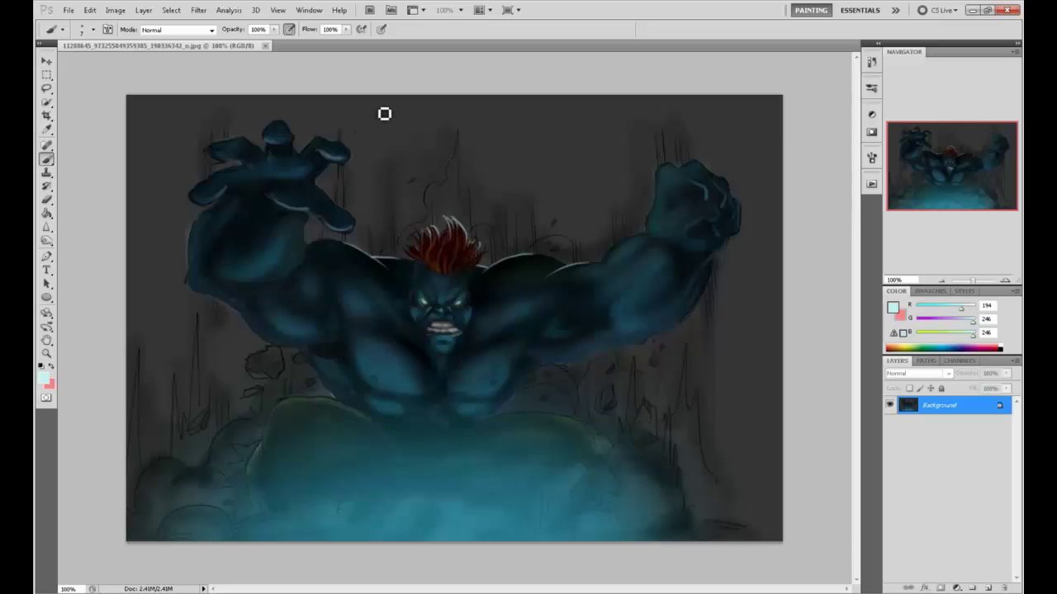
pyautogui.click(265, 46)
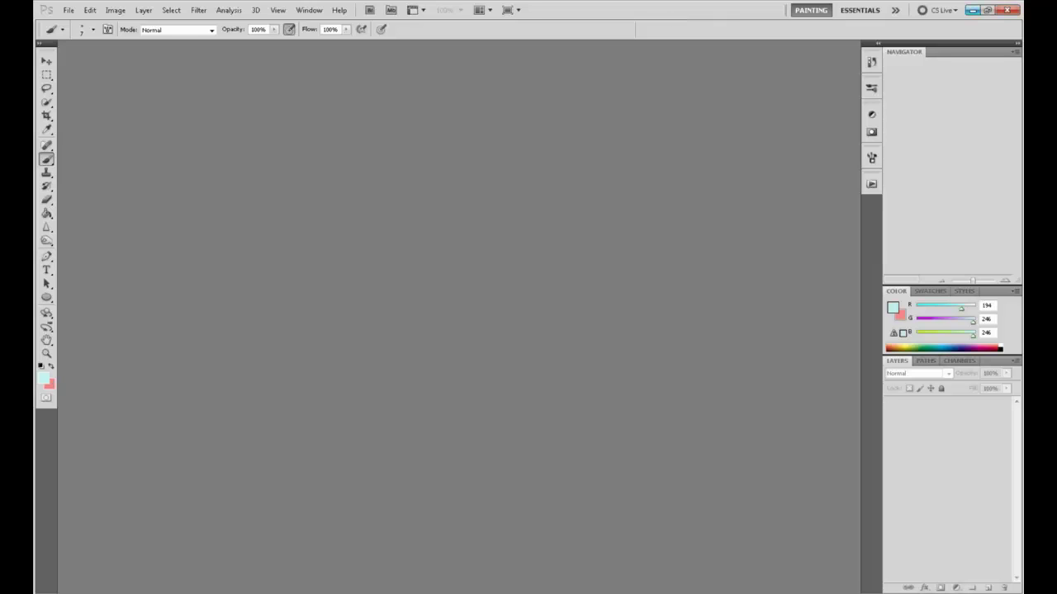
pyautogui.click(973, 10)
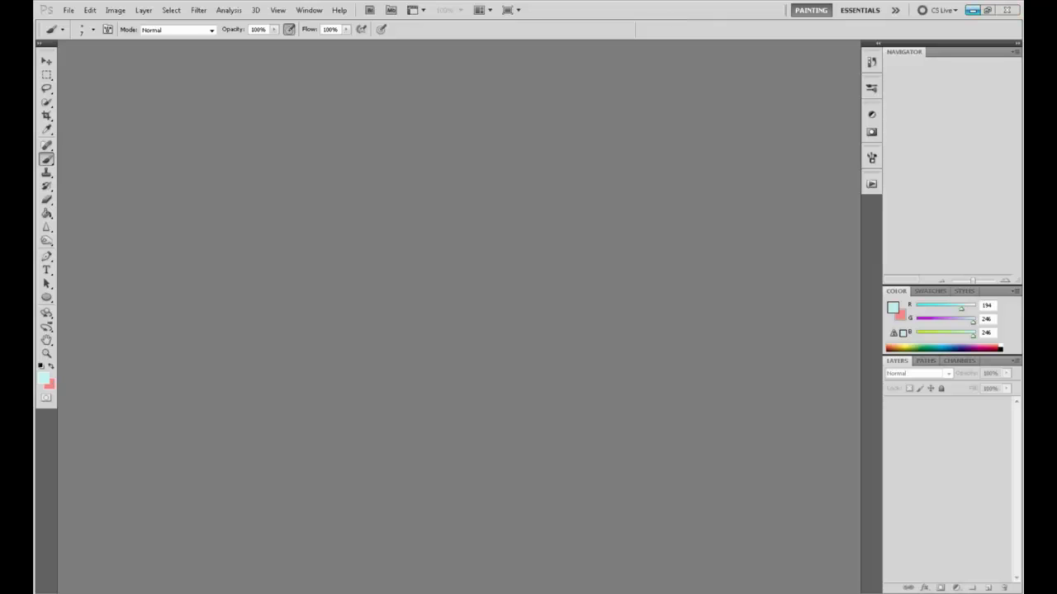